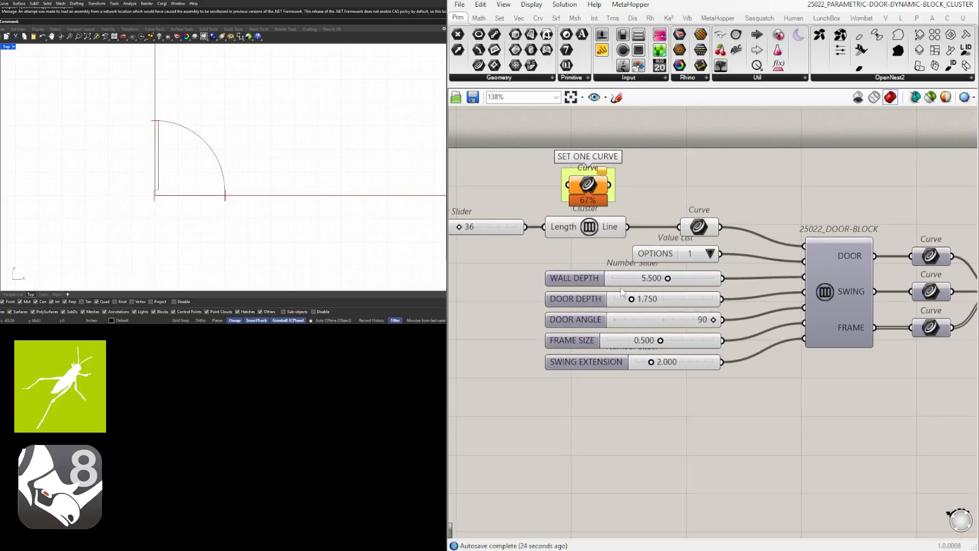
# Set the door block's wall depth to 3.5.
pyautogui.moveTo(638, 325); pyautogui.dragTo(704, 327, button='right')
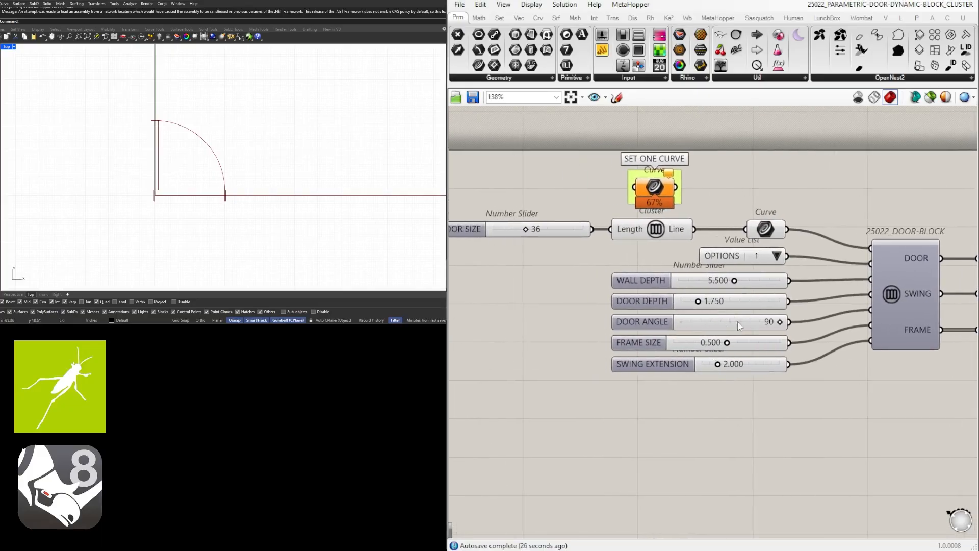
pyautogui.scroll(2, 739, 326)
pyautogui.moveTo(793, 324); pyautogui.dragTo(815, 329)
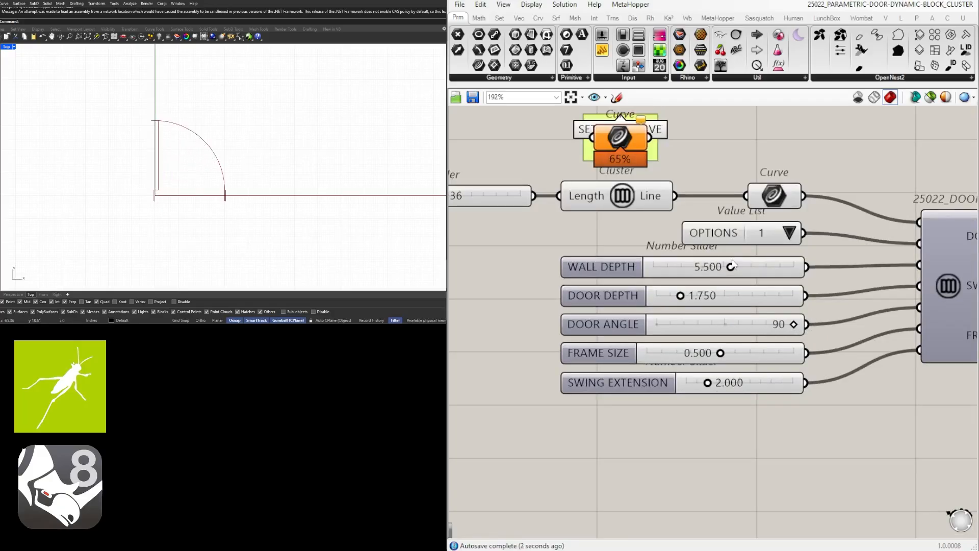
pyautogui.moveTo(731, 267)
pyautogui.mouseDown()
pyautogui.moveTo(762, 268)
pyautogui.moveTo(733, 268)
pyautogui.mouseUp()
pyautogui.doubleClick(716, 265)
pyautogui.write('3.5')
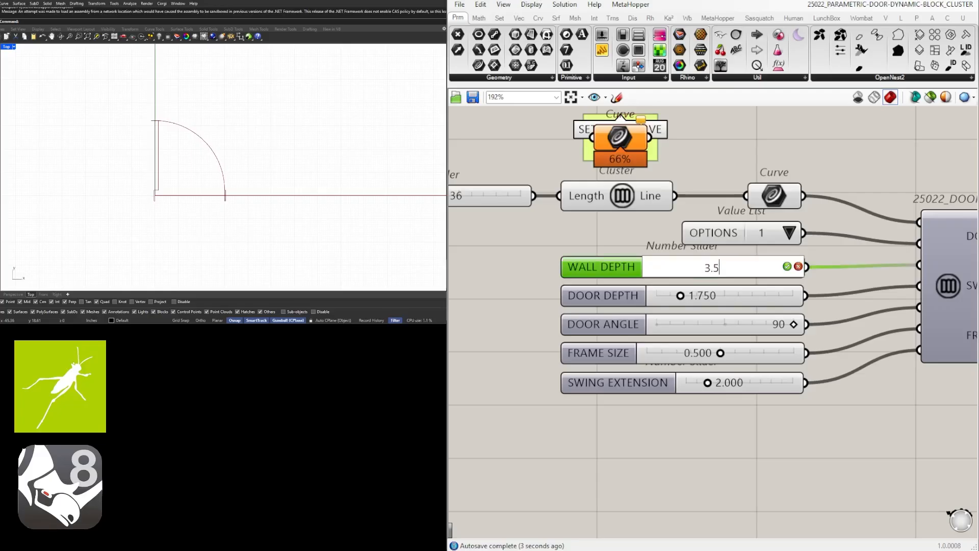
pyautogui.press('Return')
# Cycle the door block's orientation options through 2, 3 and 4, and return to option 1.
pyautogui.click(789, 232)
pyautogui.click(806, 253)
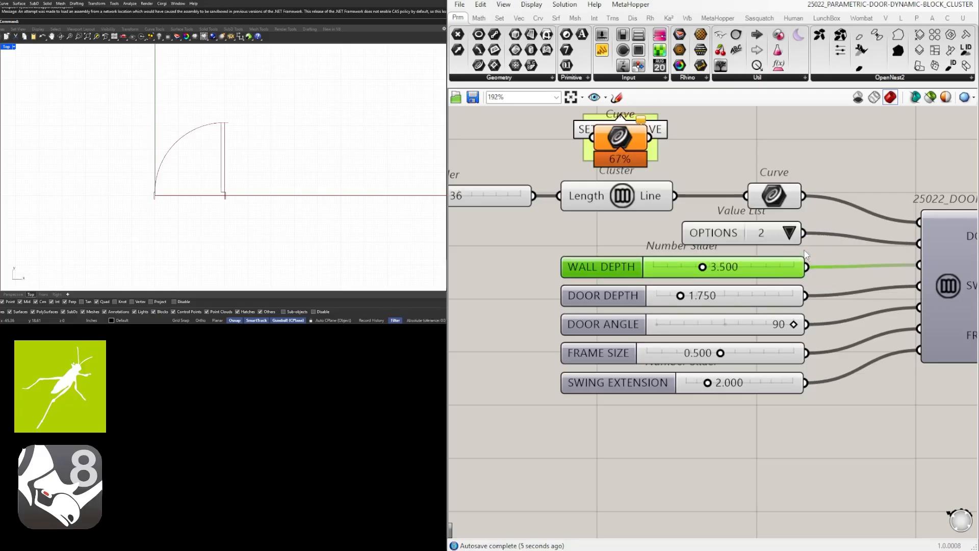
pyautogui.click(790, 234)
pyautogui.click(801, 263)
pyautogui.click(789, 232)
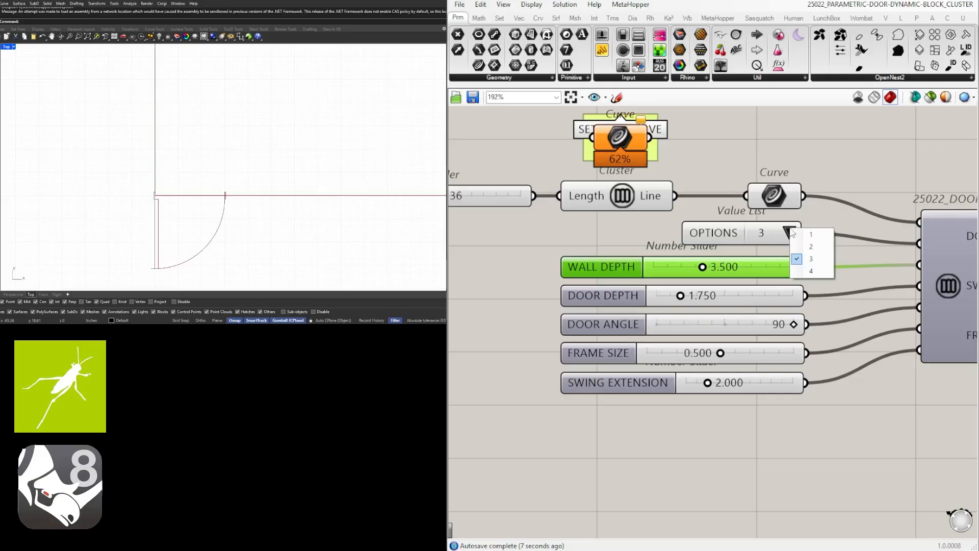
pyautogui.click(806, 276)
pyautogui.click(789, 233)
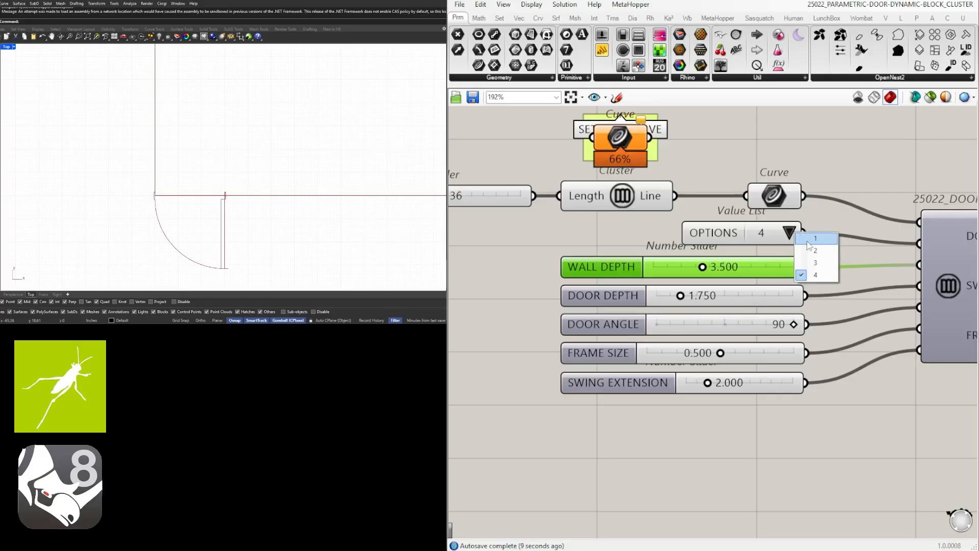
pyautogui.click(809, 244)
pyautogui.click(852, 184)
pyautogui.scroll(-6, 606, 274)
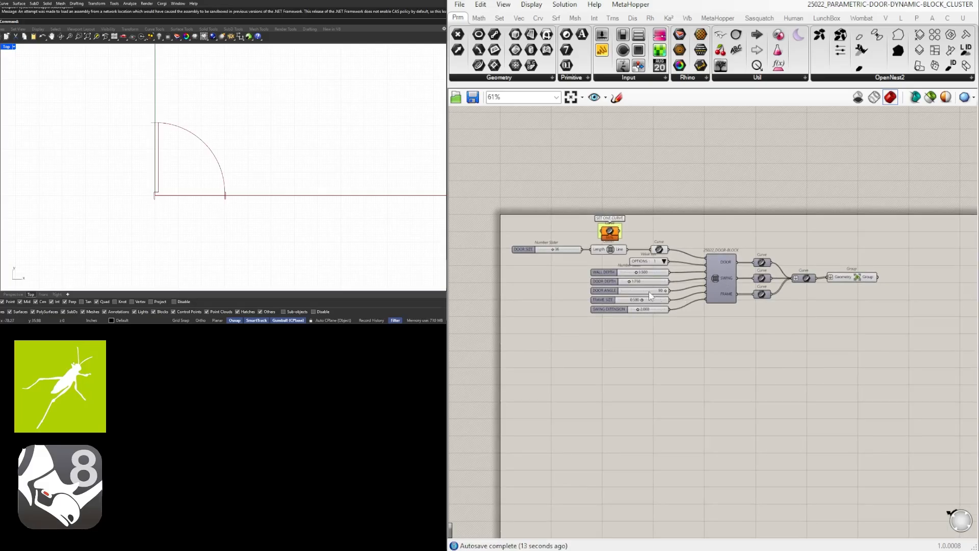
# Switch to Rhino and draw a diagonal line in empty space beside the previewed door, rising away from it.
pyautogui.scroll(2, 632, 255)
pyautogui.moveTo(630, 252); pyautogui.dragTo(650, 250, button='right')
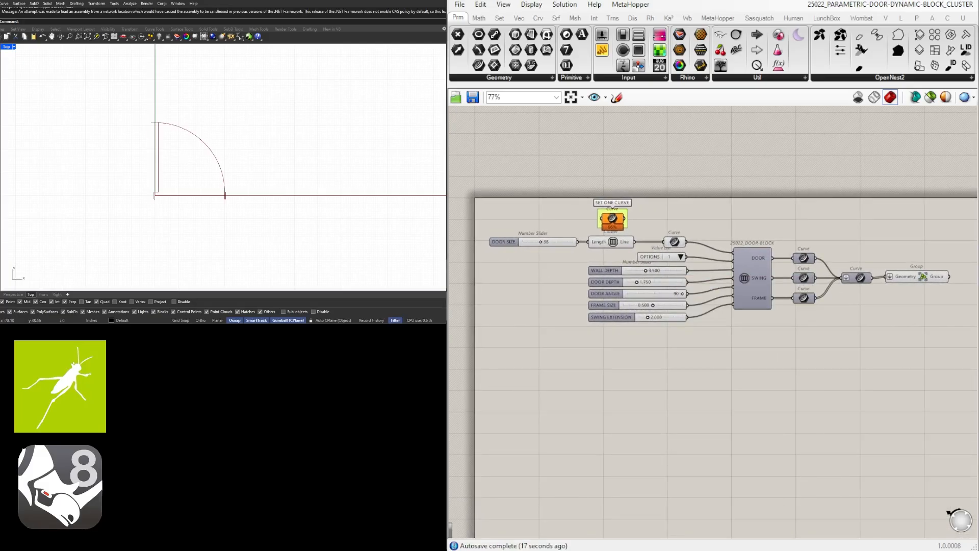
pyautogui.write('line')
pyautogui.scroll(-3, 251, 135)
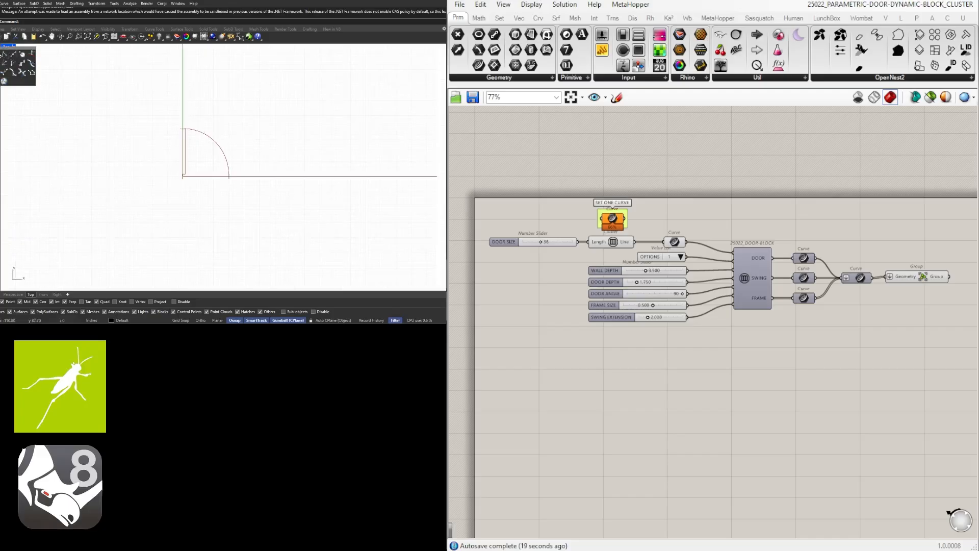
pyautogui.press('Return')
pyautogui.click(257, 150)
pyautogui.click(319, 114)
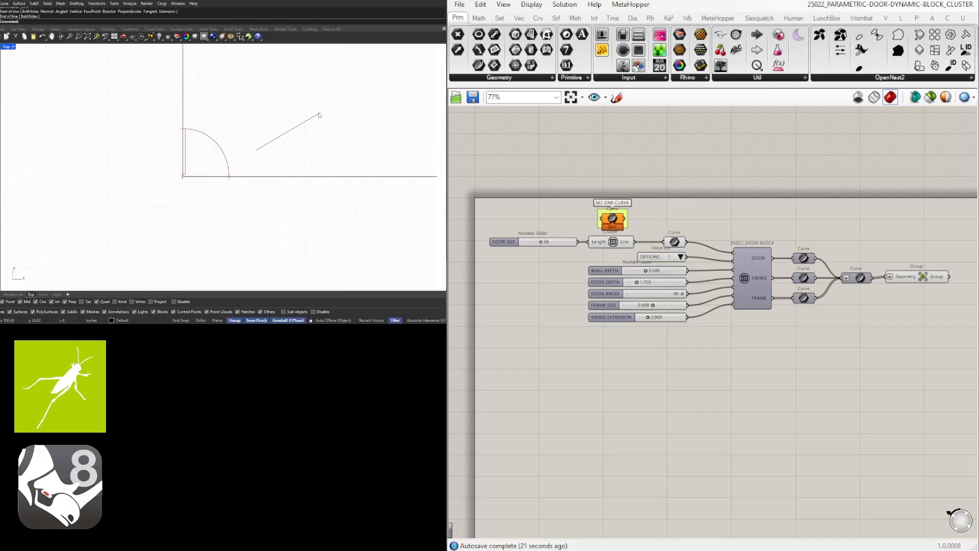
# Assign the drawn line to the Set One Curve parameter in Grasshopper and connect that parameter to the door block's input Curve.
pyautogui.click(299, 125)
pyautogui.scroll(3, 643, 213)
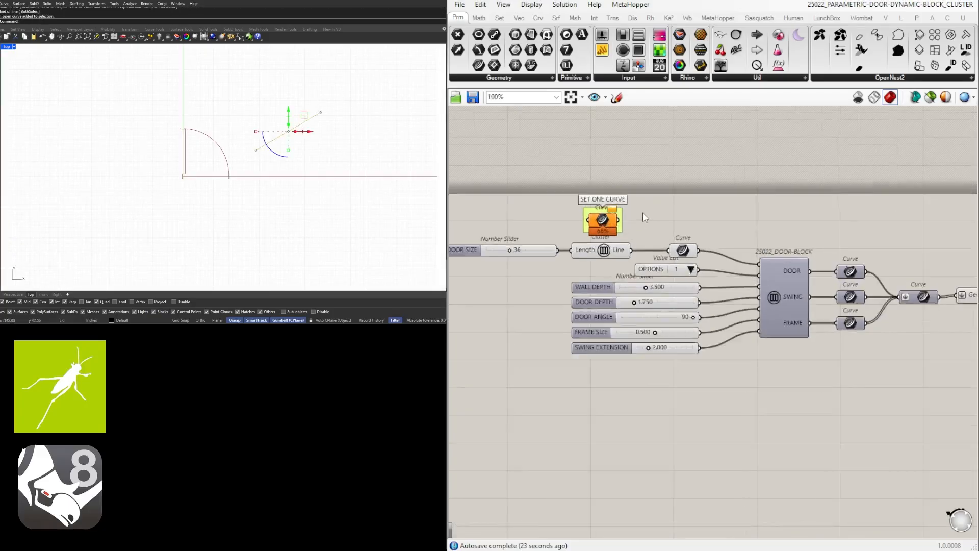
pyautogui.rightClick(600, 220)
pyautogui.click(639, 372)
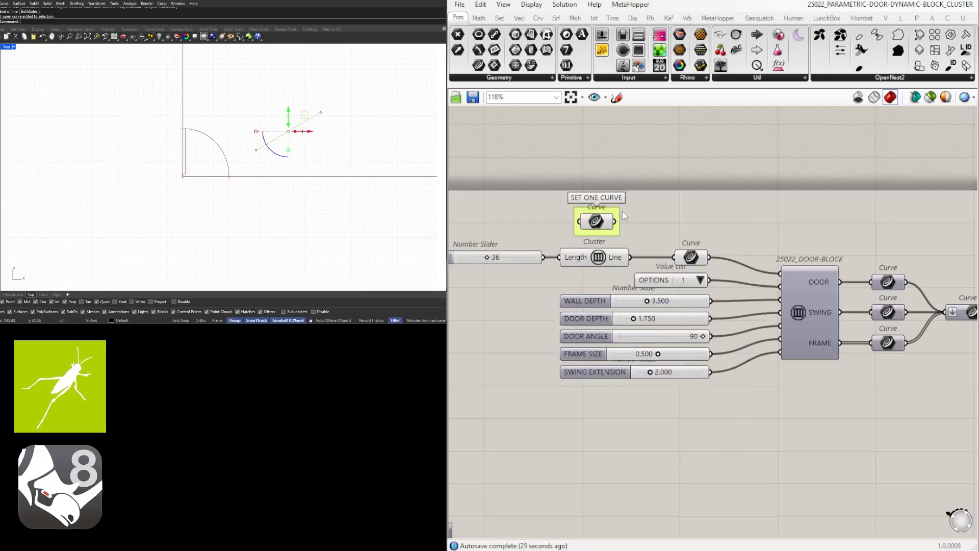
pyautogui.moveTo(615, 221); pyautogui.dragTo(690, 260)
# Move the end point of the door line farthest from the hinge downward in the Top view to reorient the door.
pyautogui.click(265, 173)
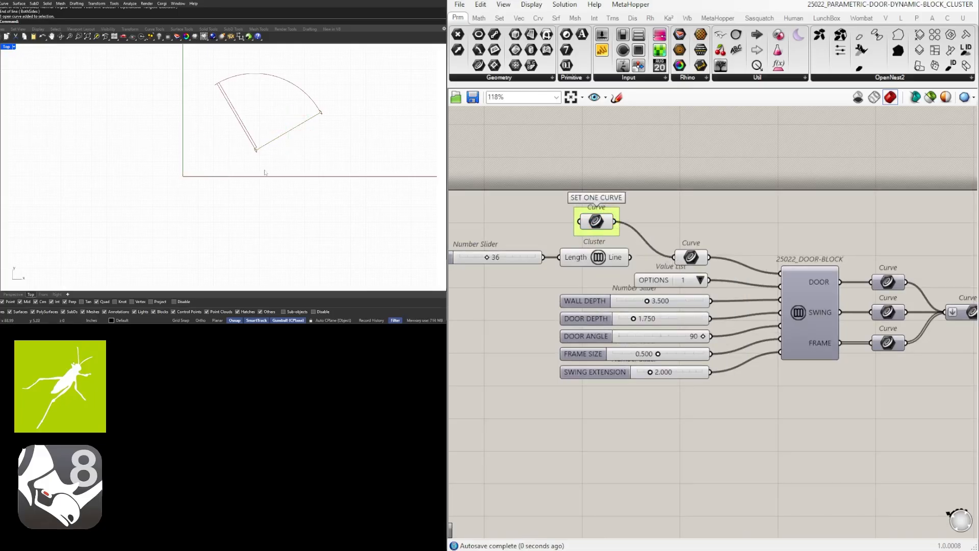
pyautogui.click(288, 133)
pyautogui.click(321, 112)
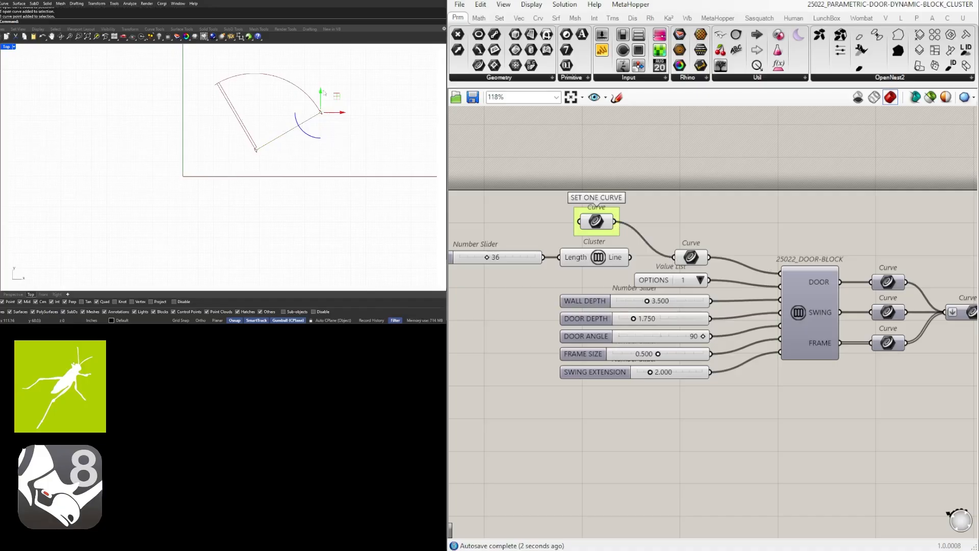
pyautogui.moveTo(334, 100); pyautogui.dragTo(335, 148)
pyautogui.scroll(5, 258, 147)
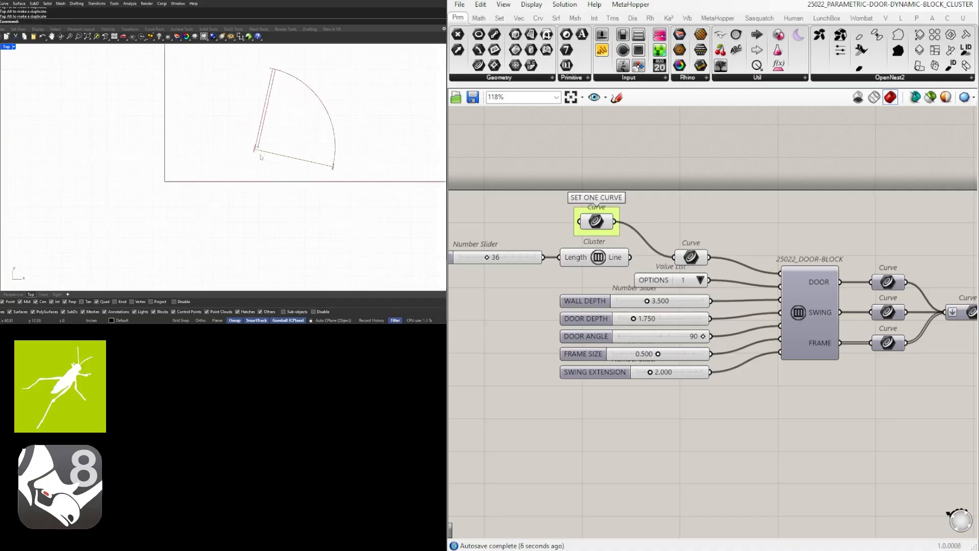
pyautogui.scroll(-5, 258, 145)
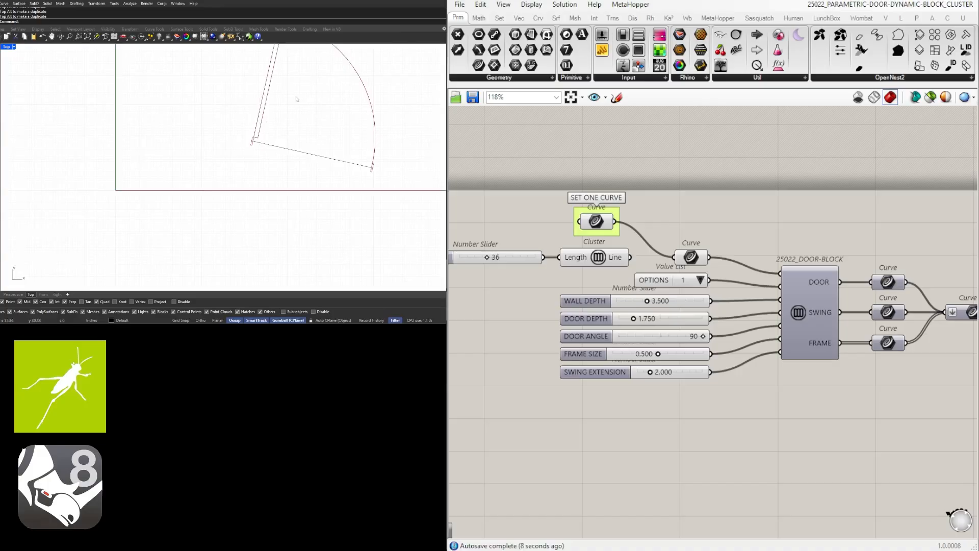
pyautogui.moveTo(296, 99); pyautogui.dragTo(201, 135, button='right')
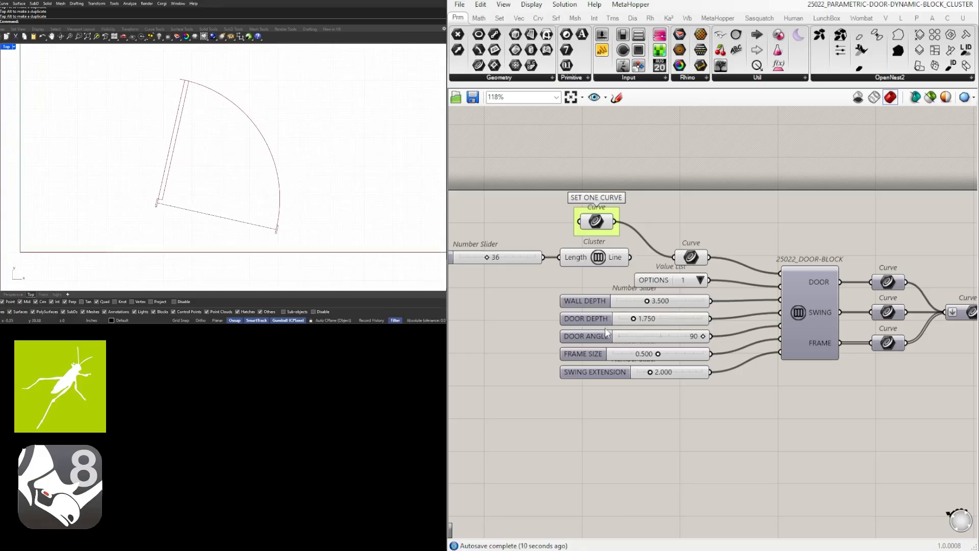
# Rotate the whole door line counterclockwise in the Top view and clear the selection.
pyautogui.scroll(-2, 660, 340)
pyautogui.click(224, 221)
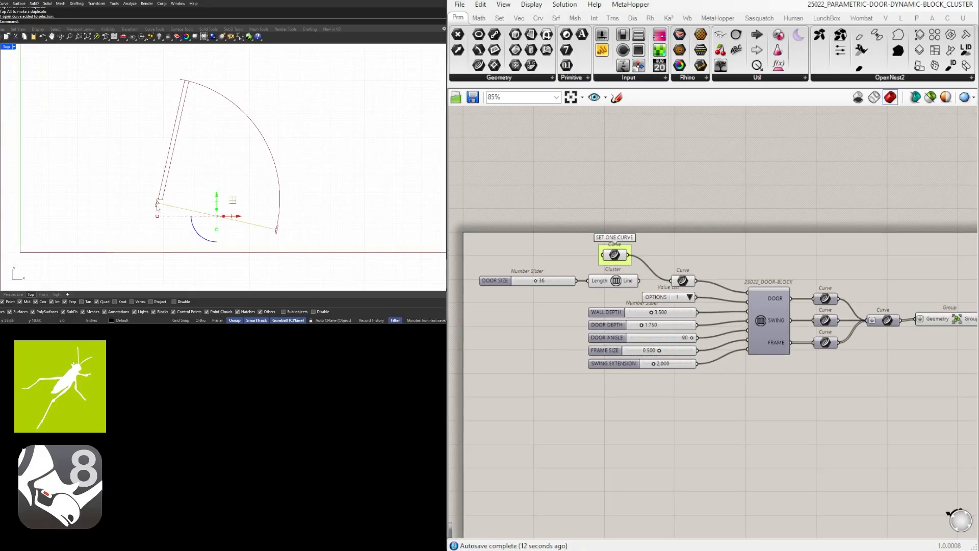
pyautogui.scroll(-3, 186, 217)
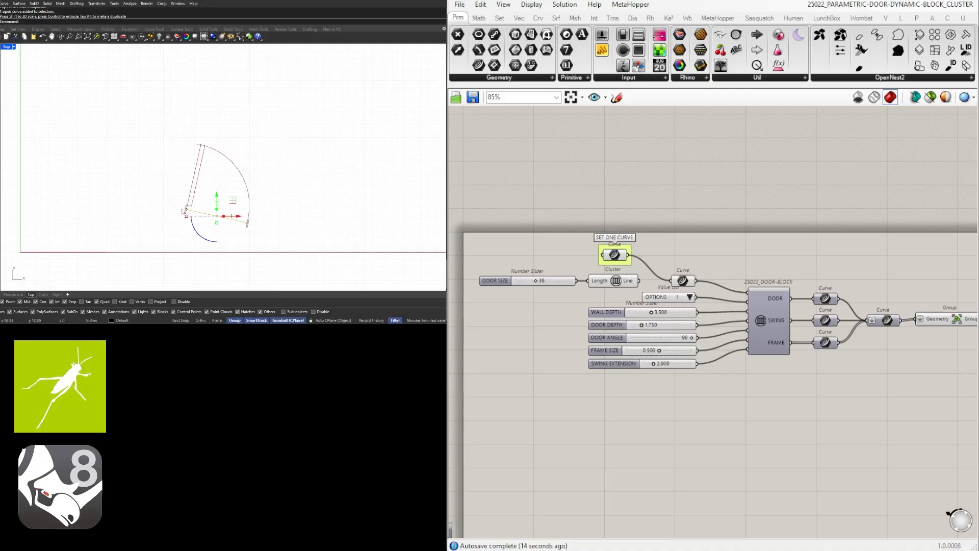
pyautogui.scroll(2, 190, 216)
pyautogui.moveTo(217, 239); pyautogui.dragTo(231, 244)
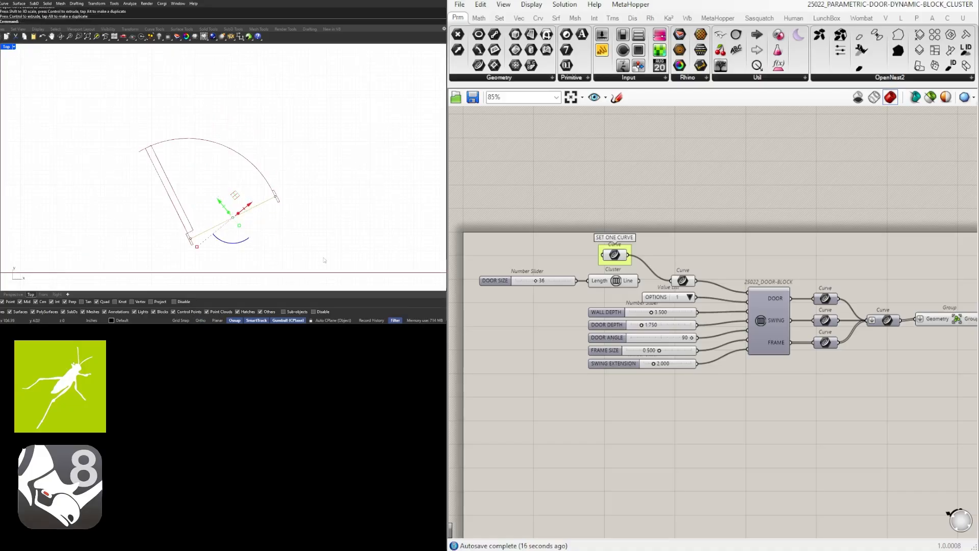
pyautogui.press('Escape')
pyautogui.scroll(-2, 837, 388)
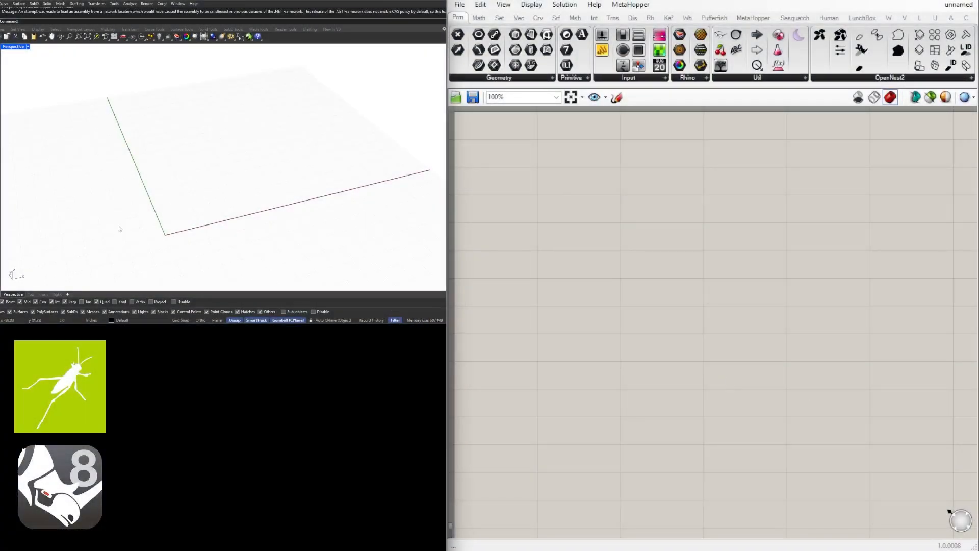
# Draw a straight 120-inch polyline parallel to the X axis in the Perspective view as the first wall line.
pyautogui.moveTo(120, 228); pyautogui.dragTo(268, 180, button='right')
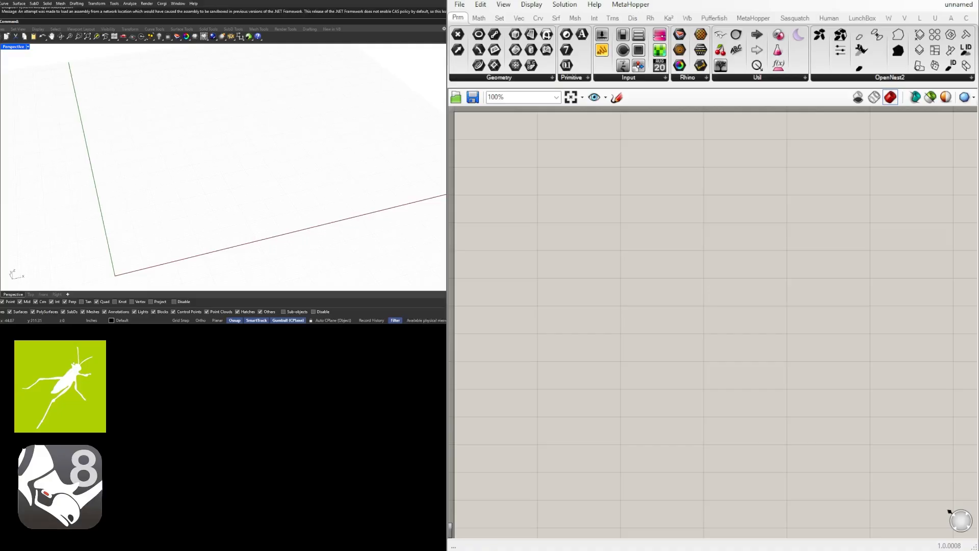
pyautogui.press('Return')
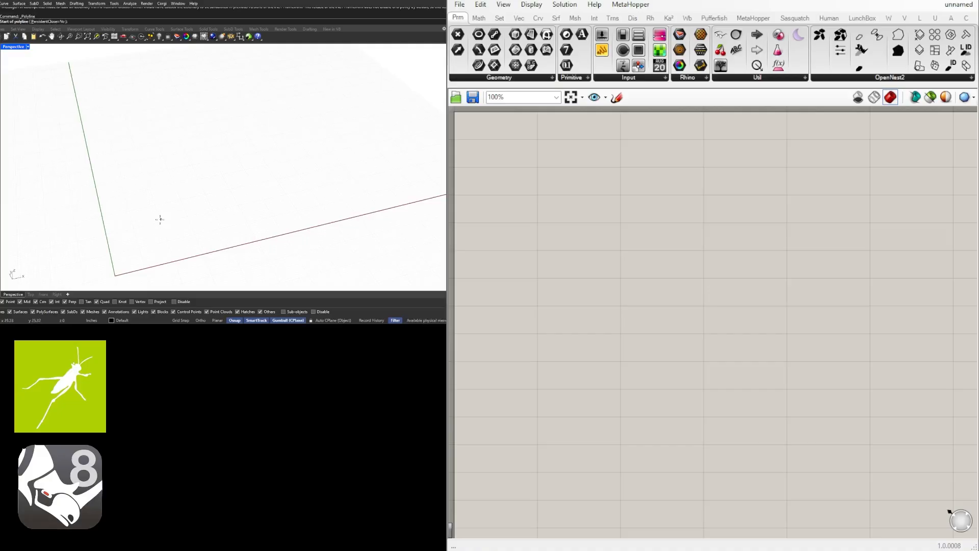
pyautogui.moveTo(161, 220)
pyautogui.mouseDown(button='right')
pyautogui.moveTo(179, 234)
pyautogui.moveTo(161, 220)
pyautogui.mouseUp(button='right')
pyautogui.click(147, 243)
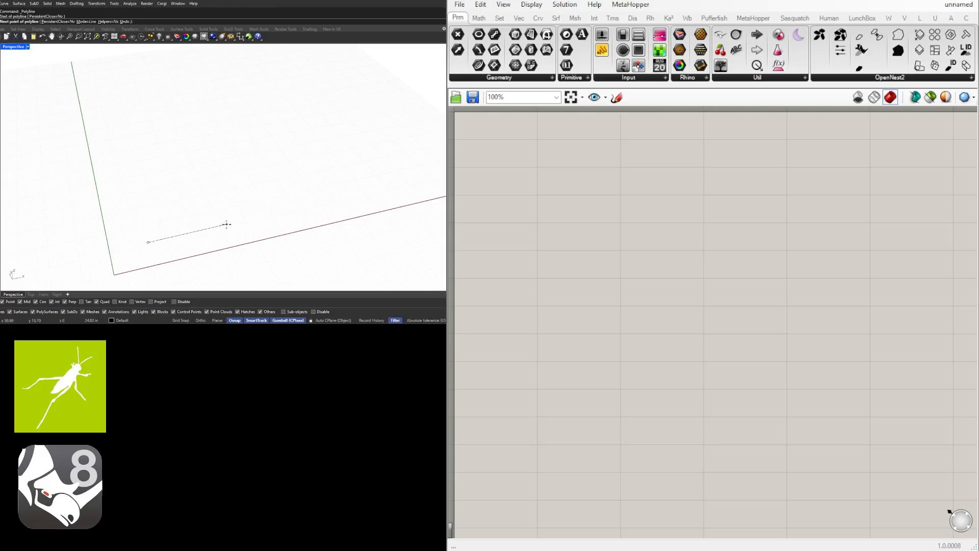
pyautogui.write('120')
pyautogui.press('Return')
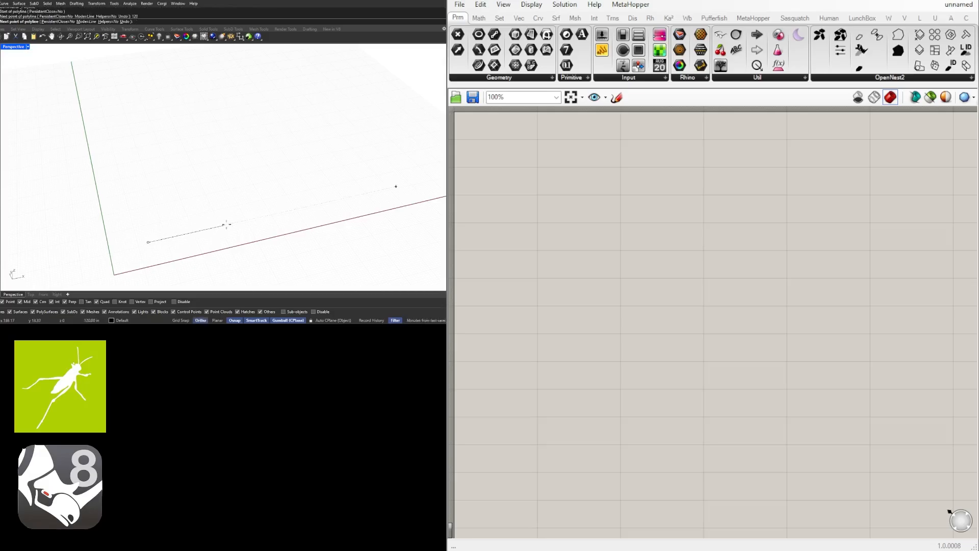
pyautogui.click(396, 186)
pyautogui.press('Return')
# Offset the wall line by 3.5 inches toward the side away from the X axis.
pyautogui.write('Offset')
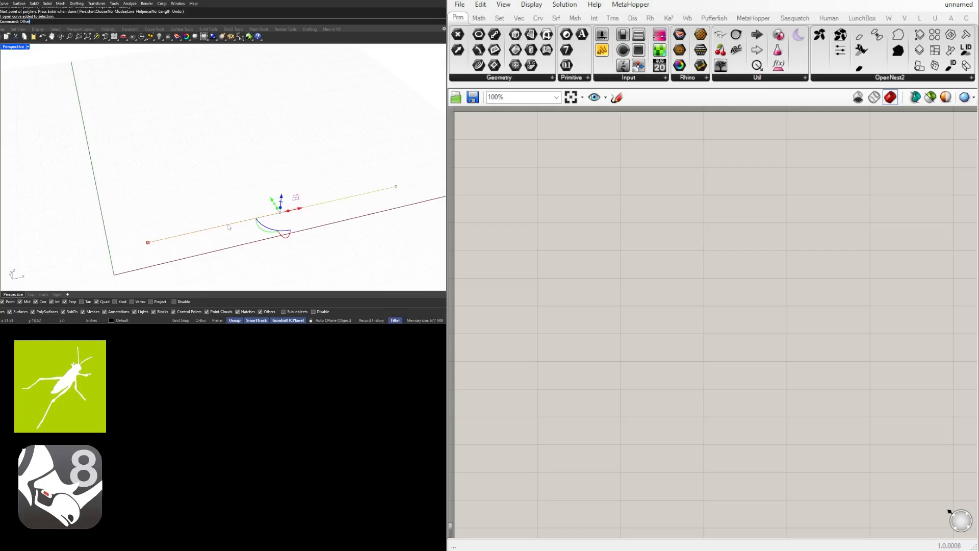
pyautogui.press('Return')
pyautogui.write('3')
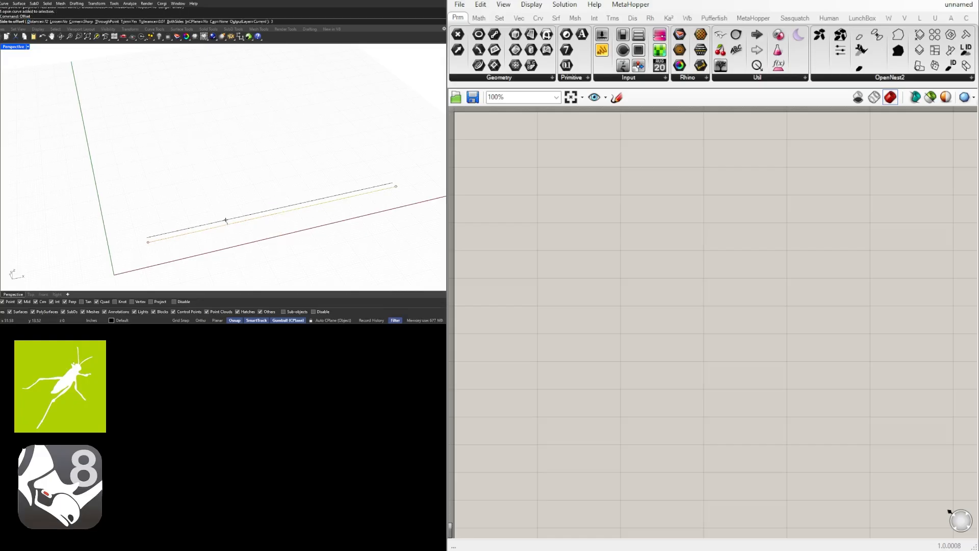
pyautogui.write('.5')
pyautogui.press('Return')
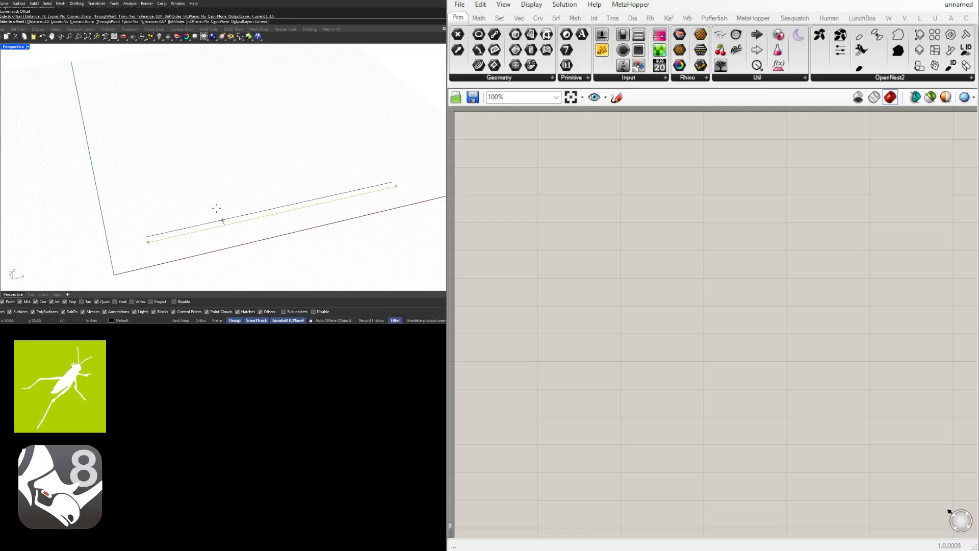
pyautogui.click(217, 209)
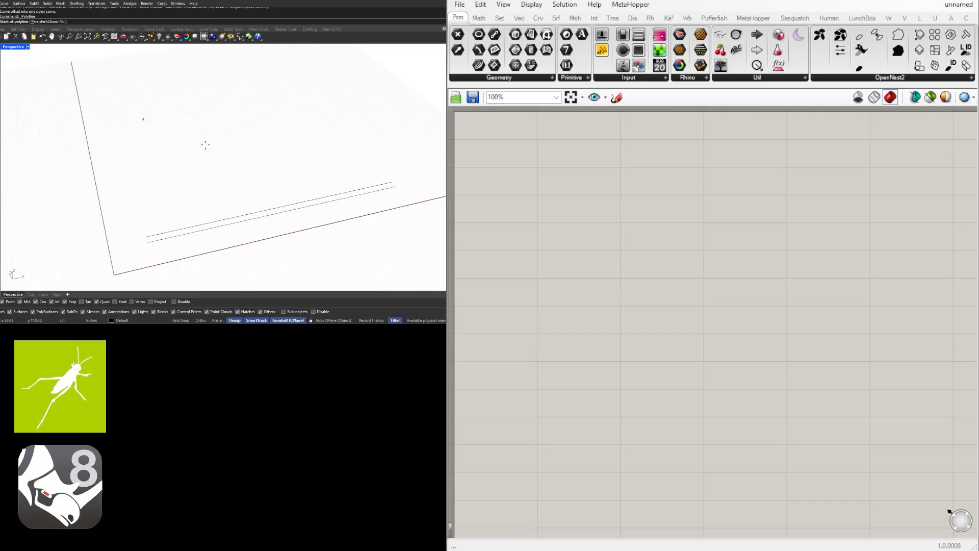
# Draw a short polyline connecting the midpoints of the two wall lines.
pyautogui.click(277, 208)
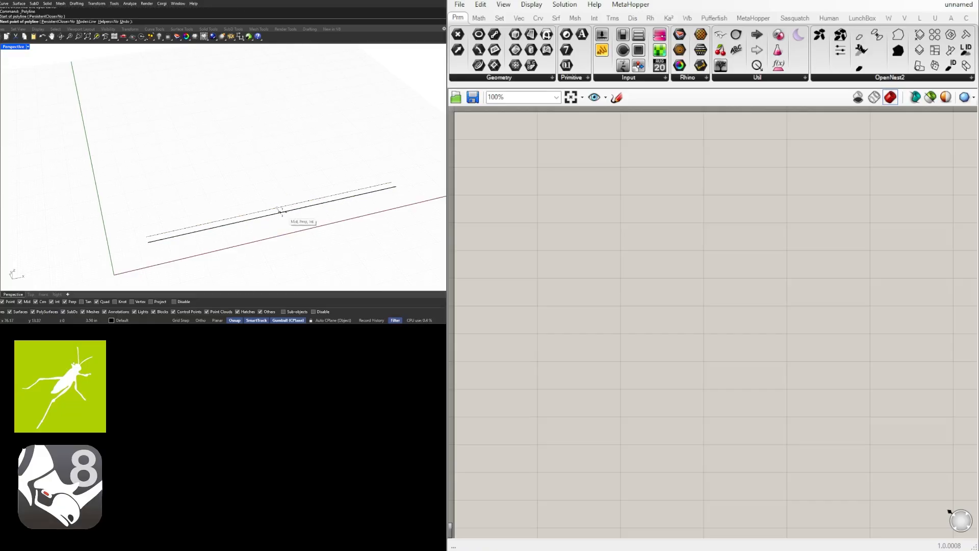
pyautogui.click(280, 210)
pyautogui.press('Return')
pyautogui.scroll(3, 280, 211)
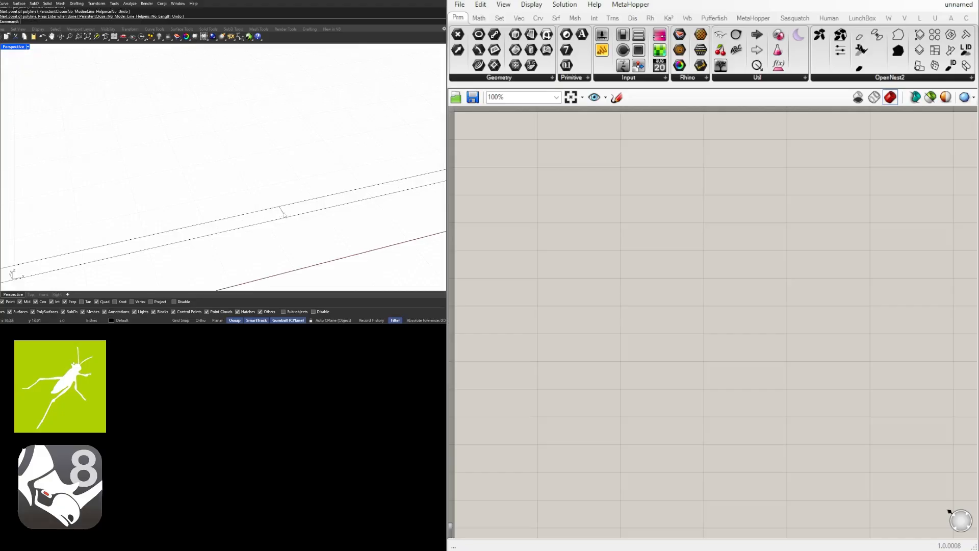
# Offset the short cross line by 36 inches along the wall in the positive X direction.
pyautogui.click(283, 212)
pyautogui.write('Offset')
pyautogui.press('Return')
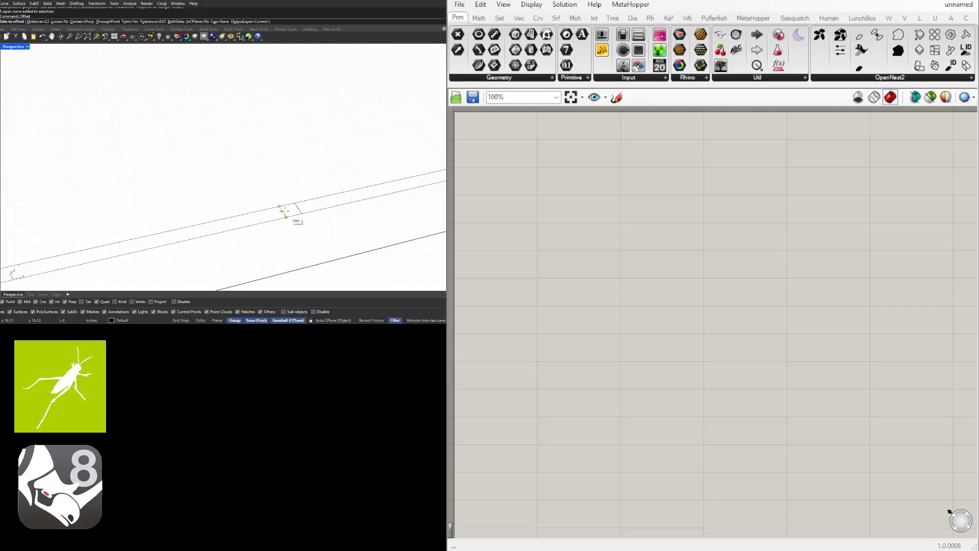
pyautogui.write('30')
pyautogui.press('Return')
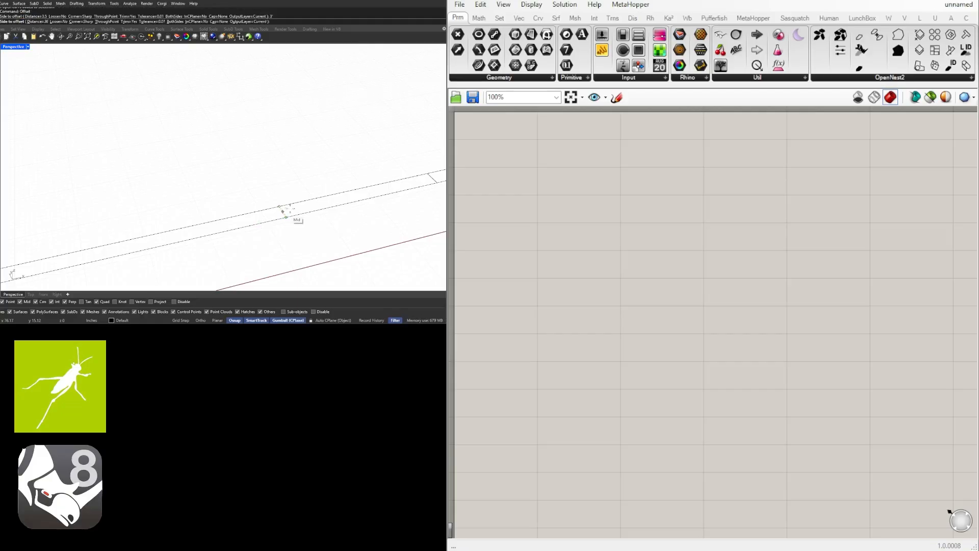
pyautogui.scroll(-2, 286, 211)
pyautogui.click(403, 210)
# Trim both wall lines between the two short cross lines to open the door gap.
pyautogui.moveTo(352, 206); pyautogui.dragTo(328, 201, button='right')
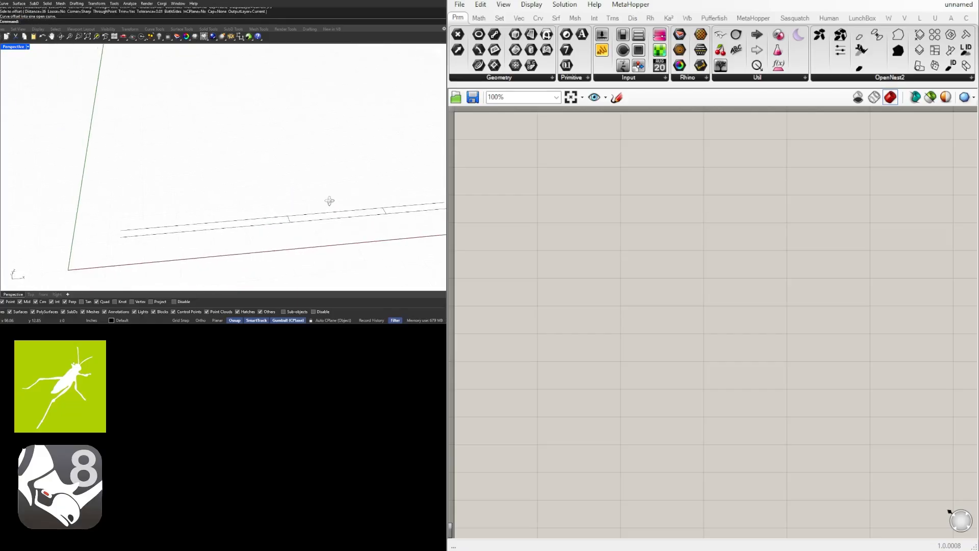
pyautogui.moveTo(264, 195); pyautogui.dragTo(399, 249)
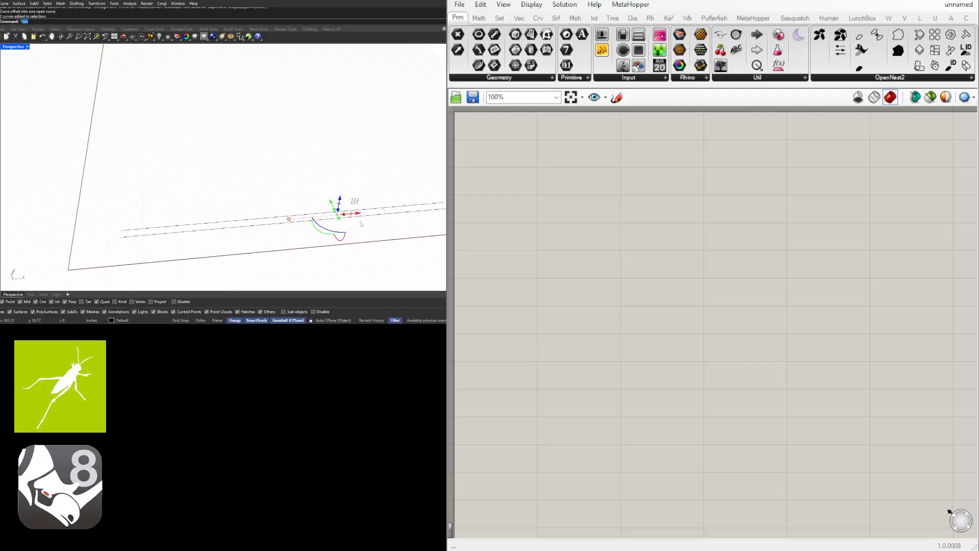
pyautogui.press('Return')
pyautogui.click(362, 216)
pyautogui.click(363, 210)
pyautogui.press('Return')
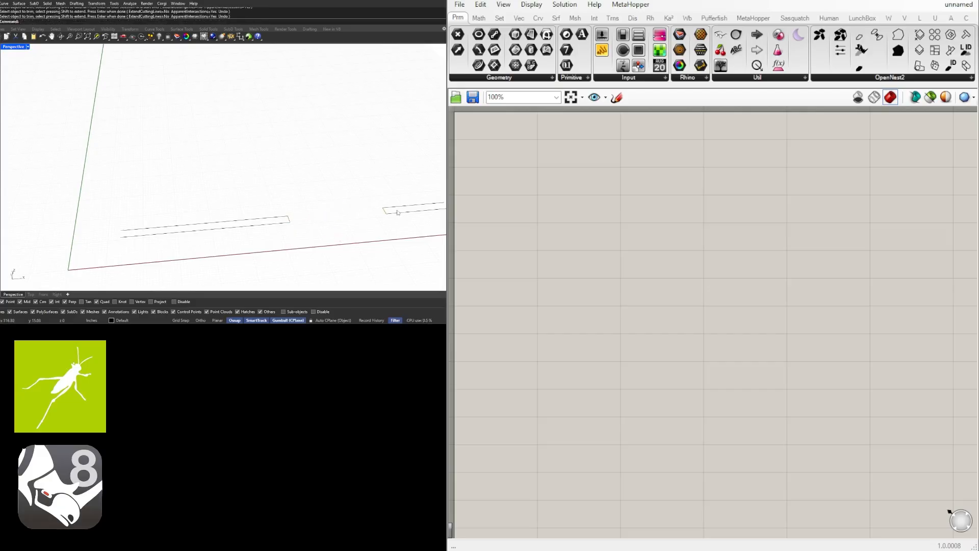
# Select all the wall lines around the door opening and copy them along the positive Y direction as a second wall.
pyautogui.moveTo(398, 212); pyautogui.dragTo(270, 205, button='right')
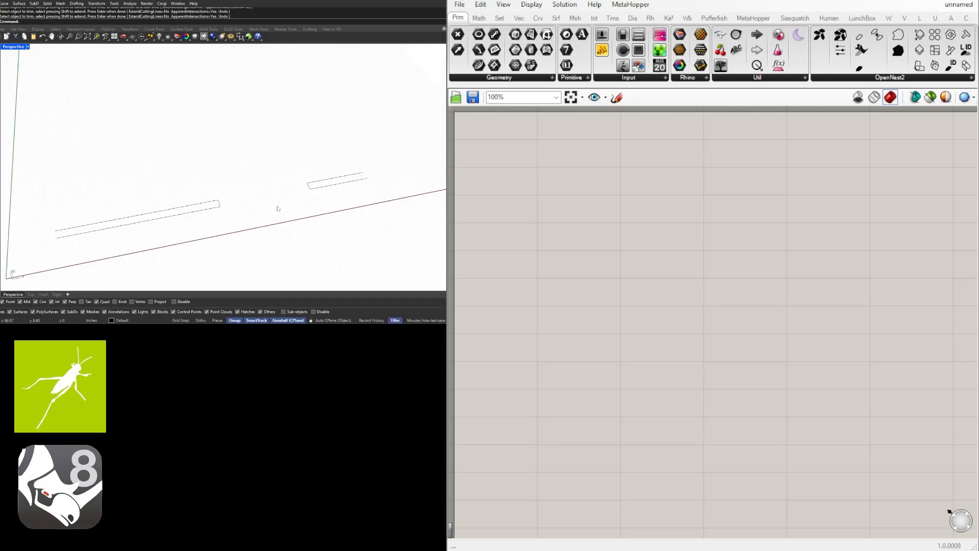
pyautogui.moveTo(398, 246); pyautogui.dragTo(137, 143)
pyautogui.moveTo(205, 207); pyautogui.dragTo(237, 226, button='right')
pyautogui.moveTo(237, 226); pyautogui.dragTo(207, 145)
# Scale the copied wall in one direction across its thickness with Scale1D, making it 5.5 inches thick.
pyautogui.moveTo(351, 184); pyautogui.dragTo(101, 126)
pyautogui.write('Scale')
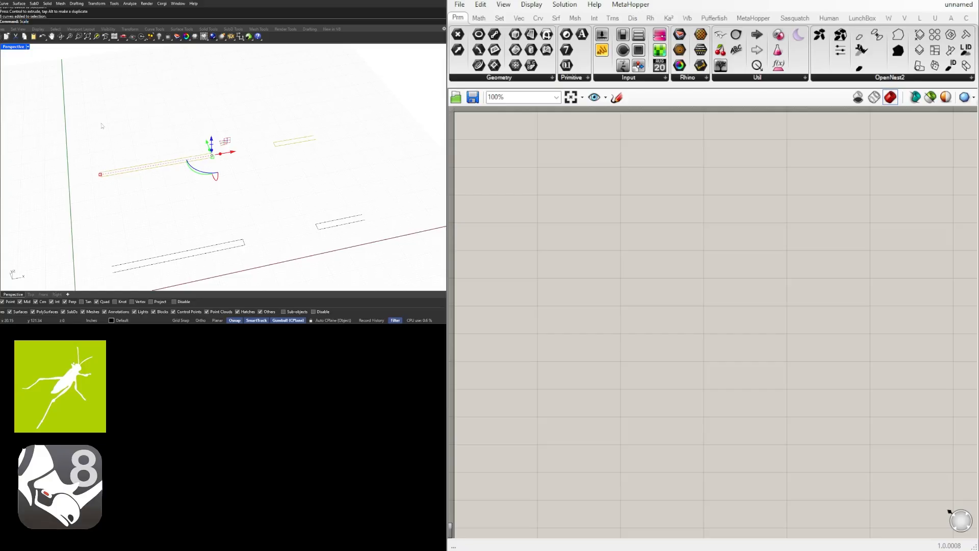
pyautogui.write('1D')
pyautogui.press('Return')
pyautogui.scroll(4, 236, 136)
pyautogui.click(295, 147)
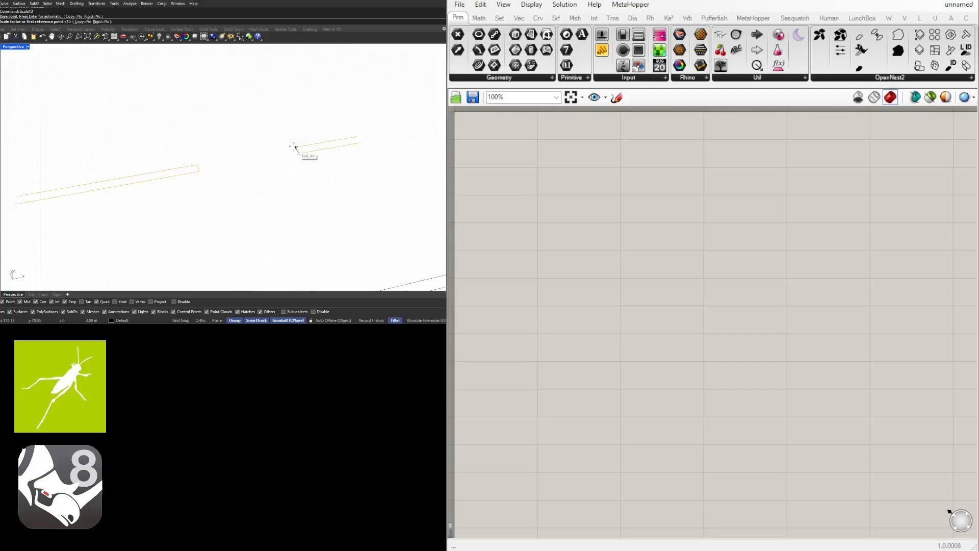
pyautogui.click(295, 147)
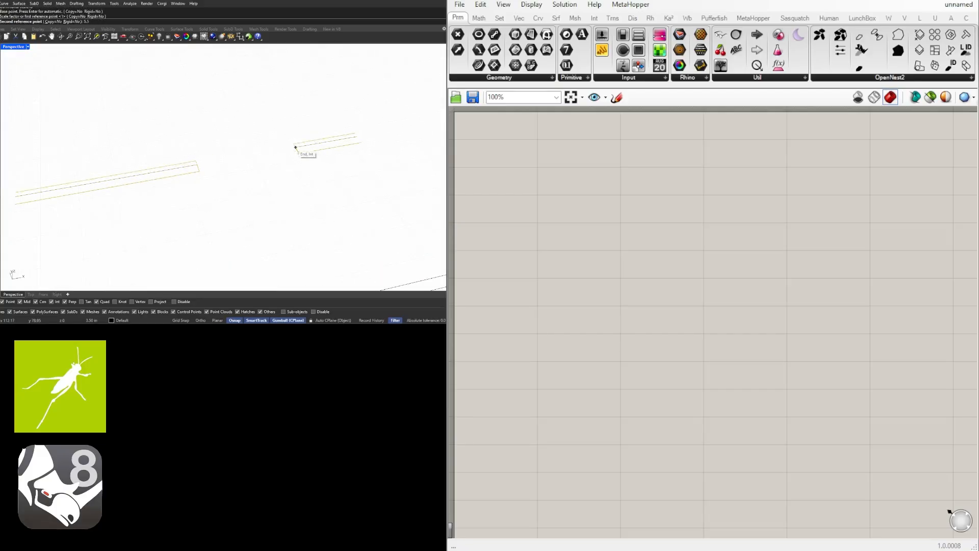
pyautogui.press('Return')
pyautogui.press('Escape')
pyautogui.scroll(-6, 299, 152)
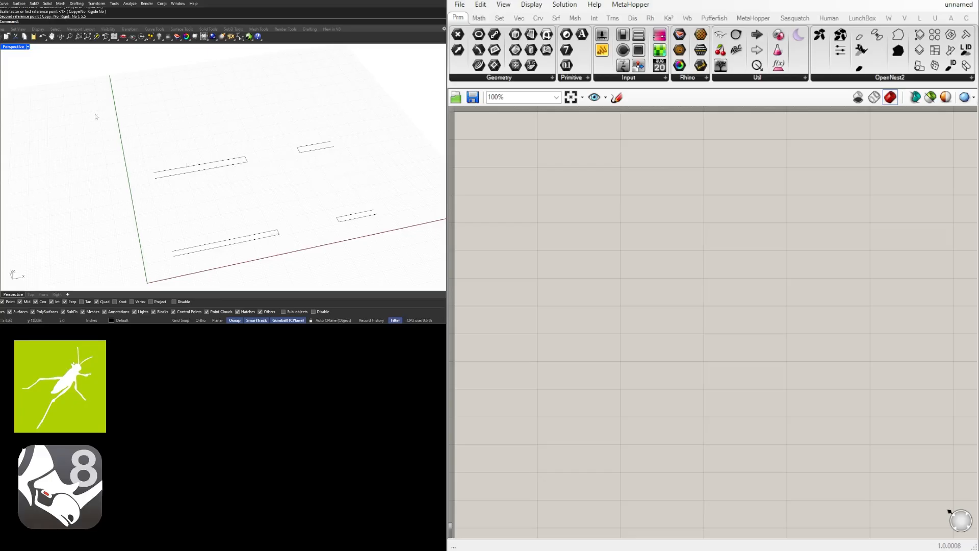
# Draw a polyline across the first wall's door opening between the midpoints of its two jamb lines, and select it.
pyautogui.scroll(5, 316, 189)
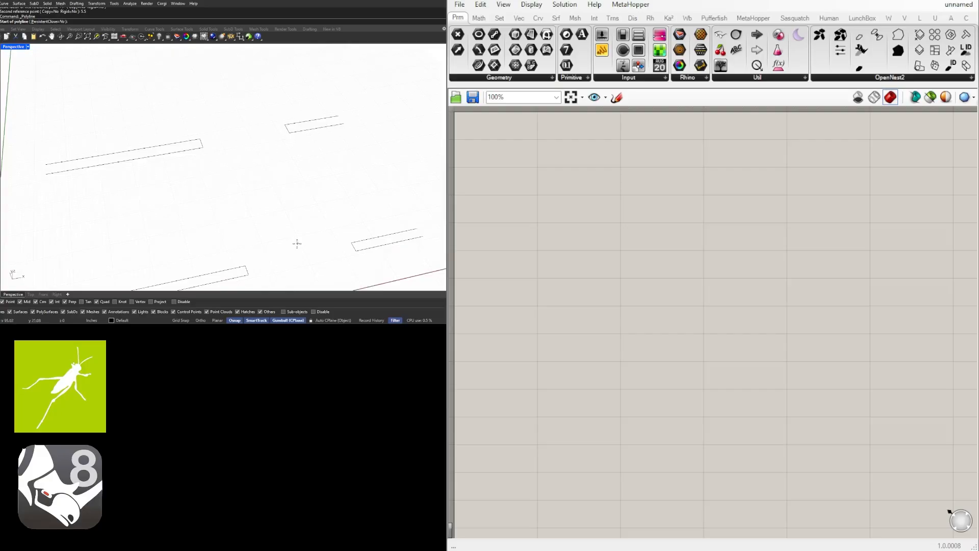
pyautogui.keyDown('shift'); pyautogui.moveTo(276, 251); pyautogui.dragTo(273, 220, button='right'); pyautogui.keyUp('shift')
pyautogui.click(249, 230)
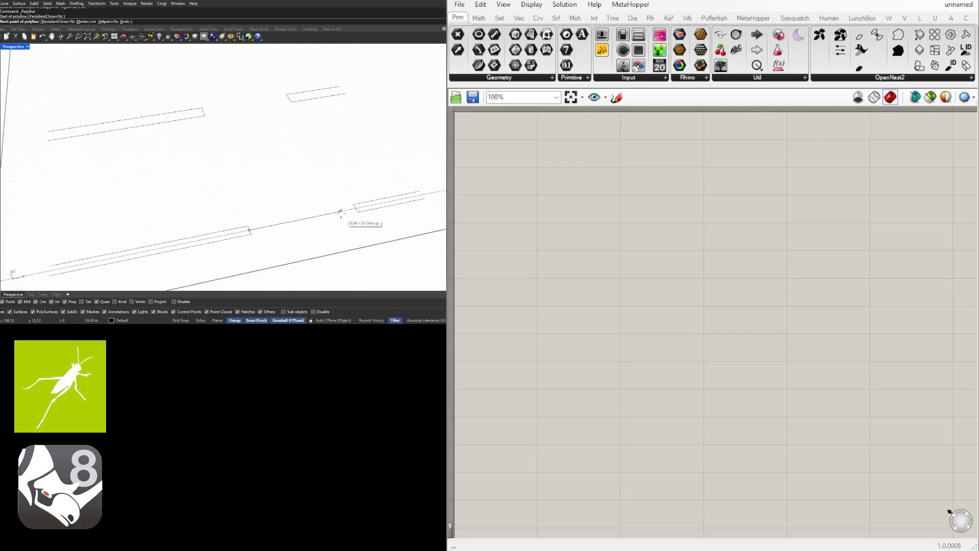
pyautogui.click(355, 209)
pyautogui.press('Return')
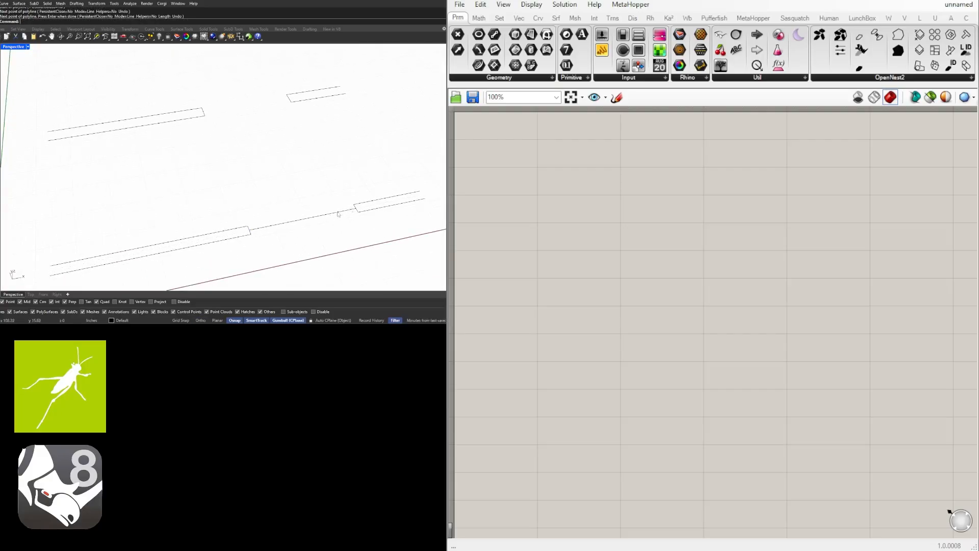
pyautogui.click(340, 213)
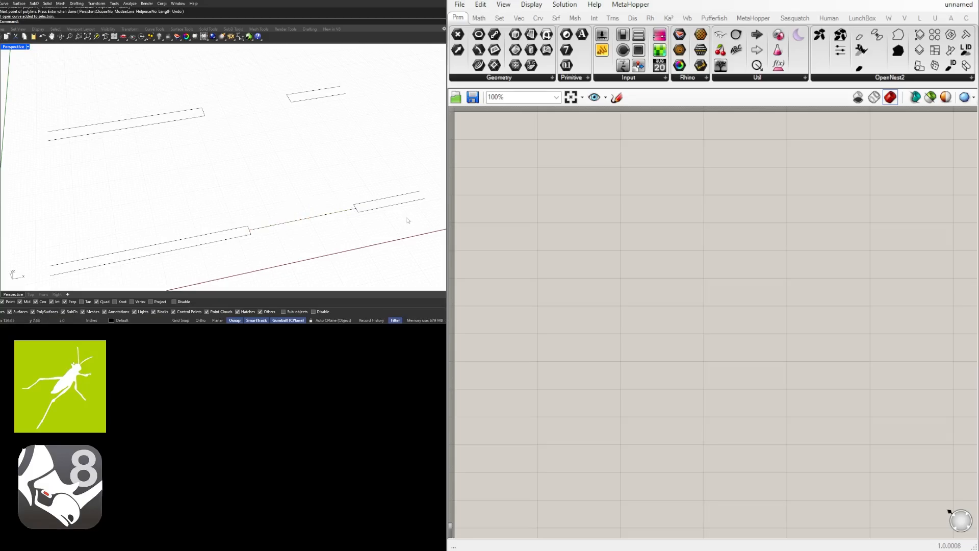
pyautogui.click(322, 218)
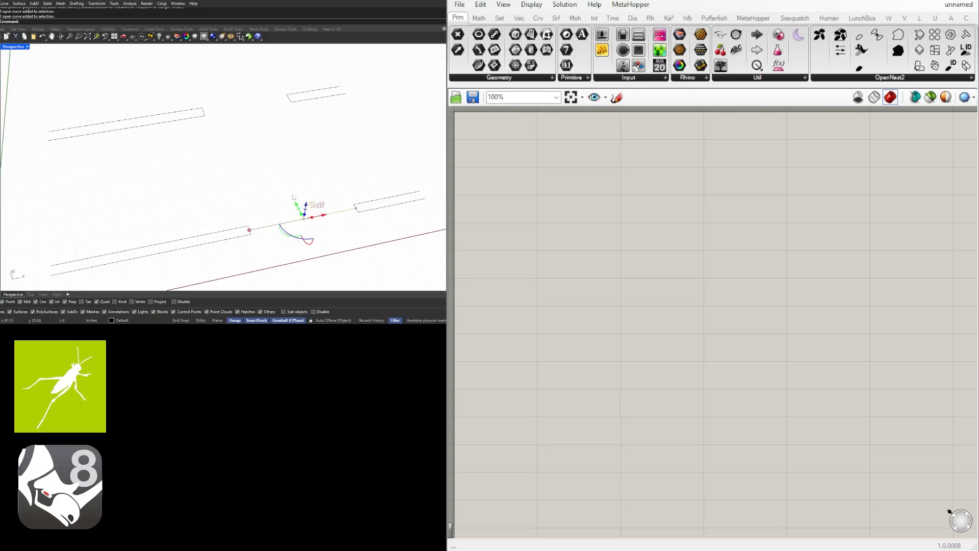
# Add a Curve parameter in Grasshopper and set the line across the door opening as its single curve.
pyautogui.doubleClick(674, 211)
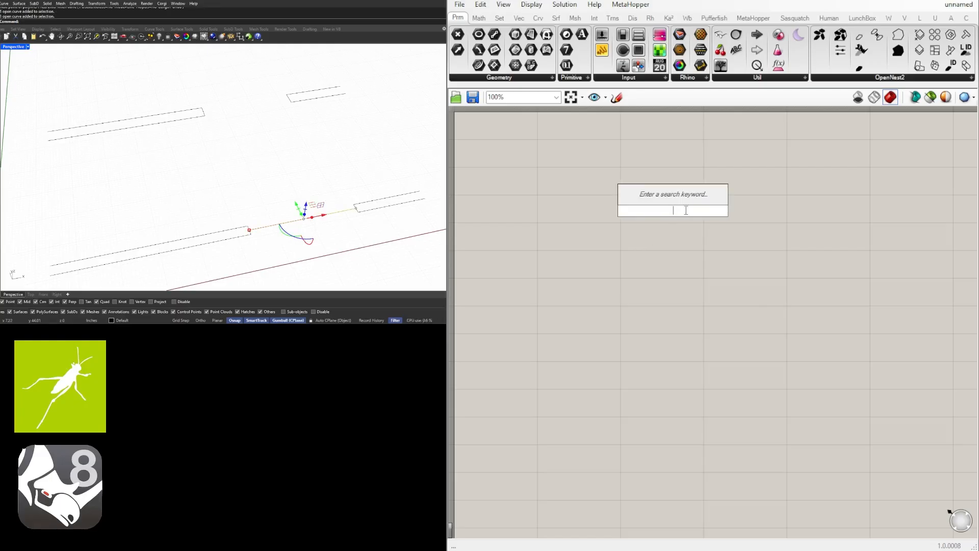
pyautogui.write('curve')
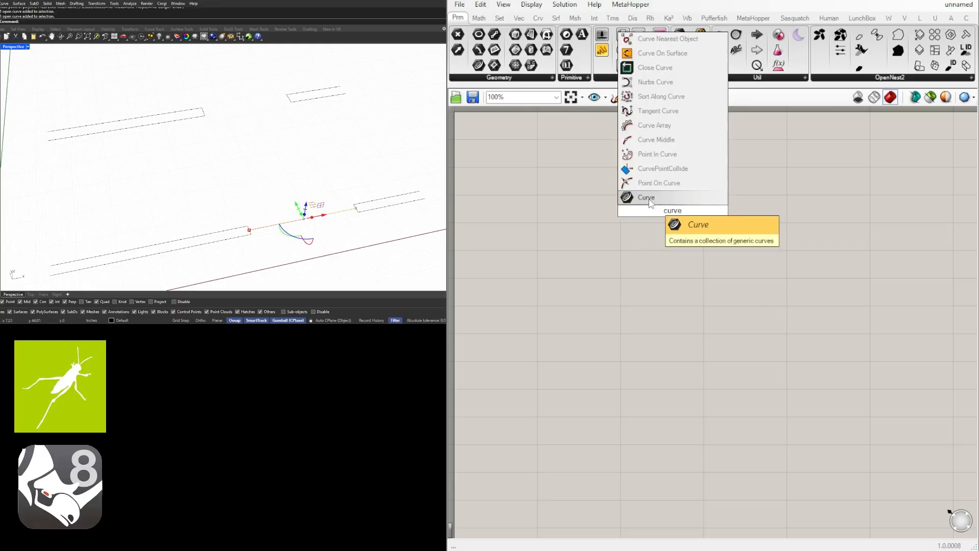
pyautogui.press('Return')
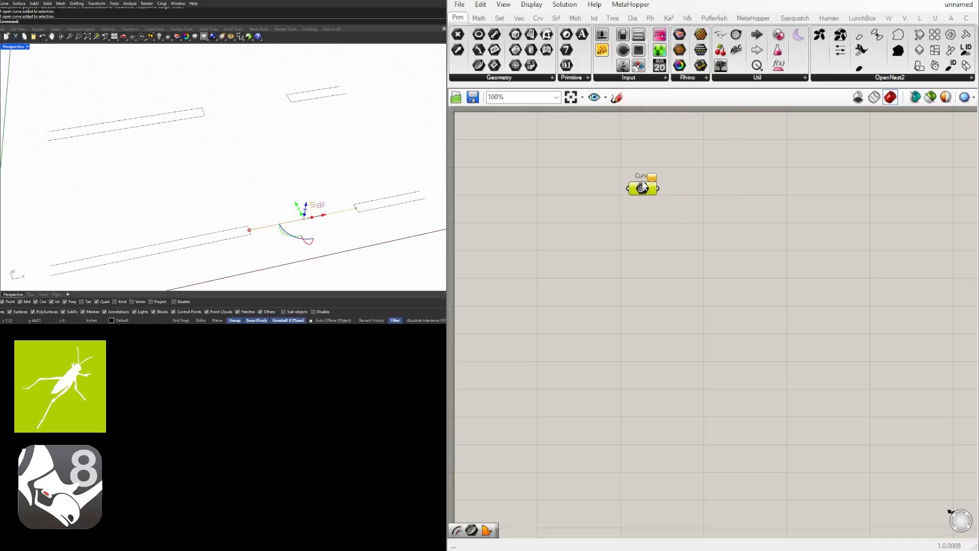
pyautogui.click(22, 158)
pyautogui.click(299, 224)
pyautogui.click(292, 214)
pyautogui.click(296, 220)
pyautogui.rightClick(642, 190)
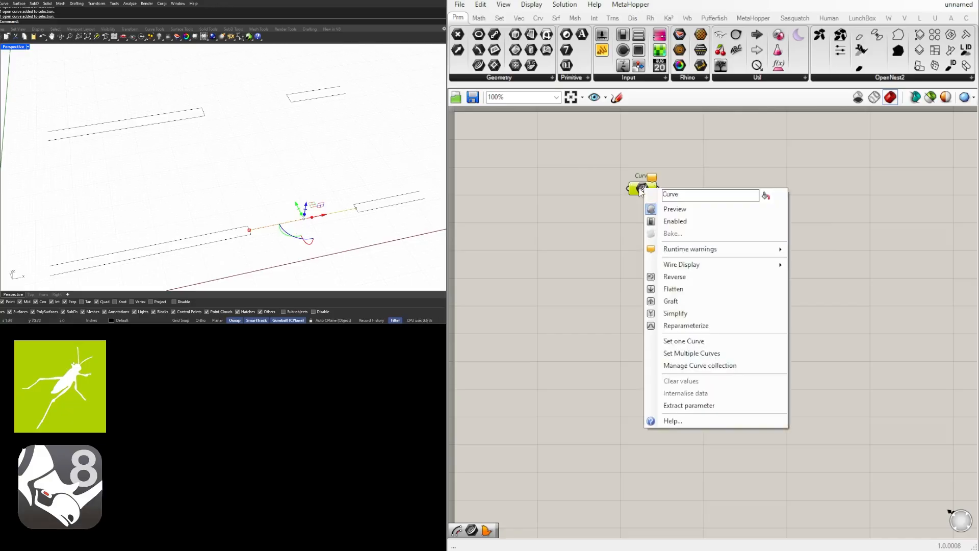
pyautogui.click(743, 343)
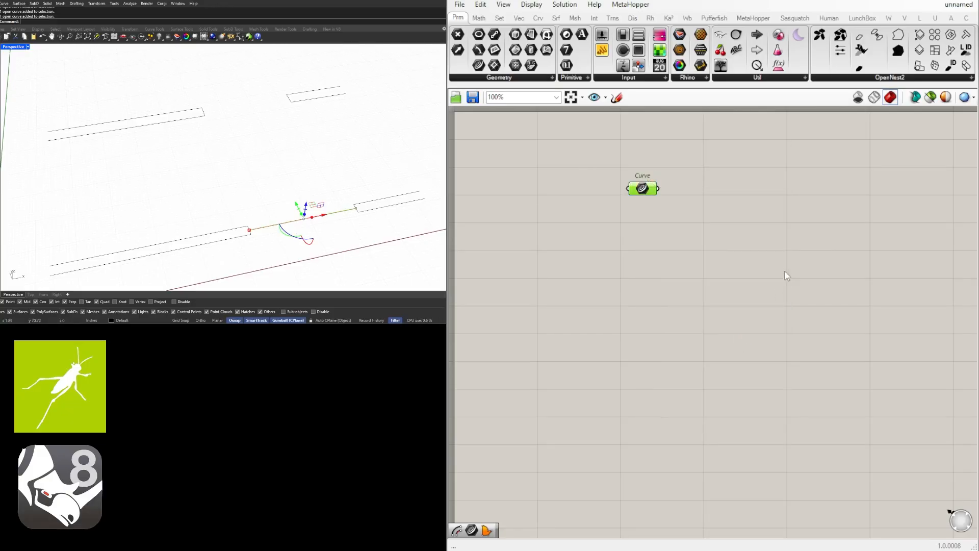
# Hide the original Rhino line across the door opening and deselect the Curve parameter.
pyautogui.click(646, 189)
pyautogui.click(288, 219)
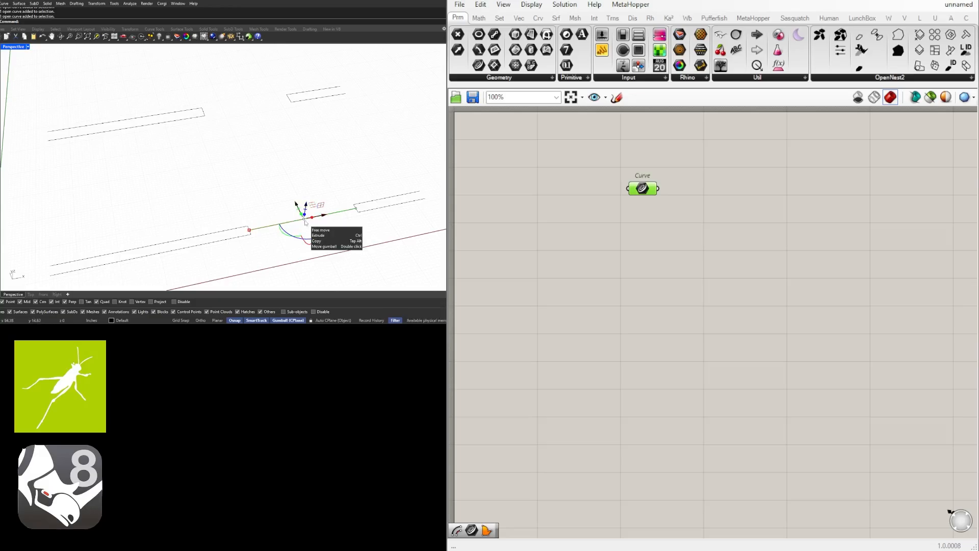
pyautogui.click(266, 203)
pyautogui.moveTo(307, 241); pyautogui.dragTo(284, 210)
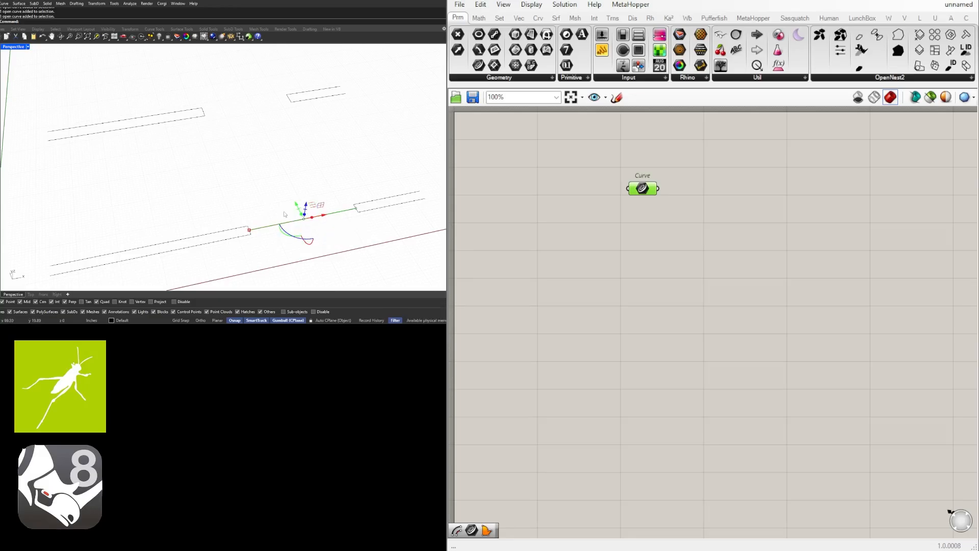
pyautogui.hotkey('ctrl', 'h')
pyautogui.moveTo(296, 226); pyautogui.dragTo(298, 223, button='right')
pyautogui.click(693, 166)
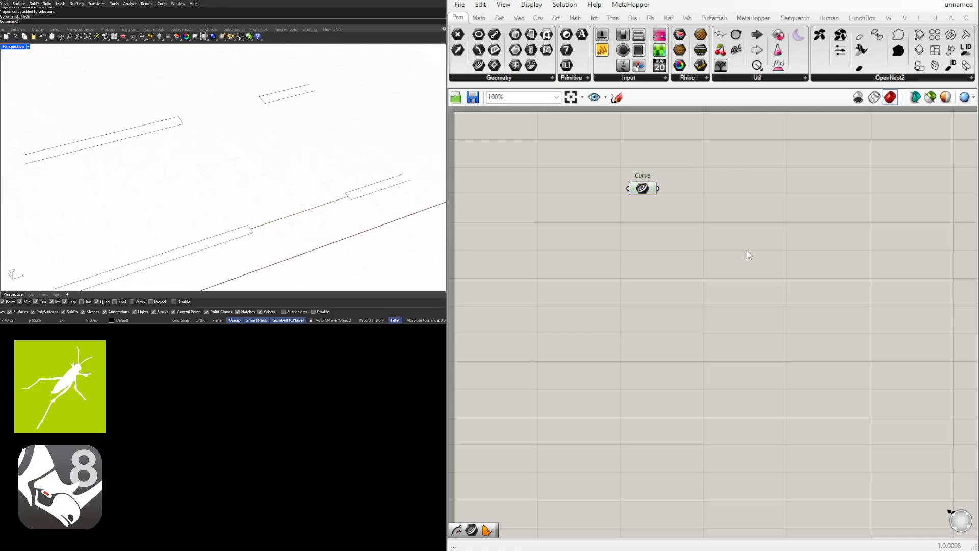
# Add an Offset Curve component apart from the Curve parameter and feed the referenced curve into its Curve input.
pyautogui.moveTo(643, 189); pyautogui.dragTo(580, 211)
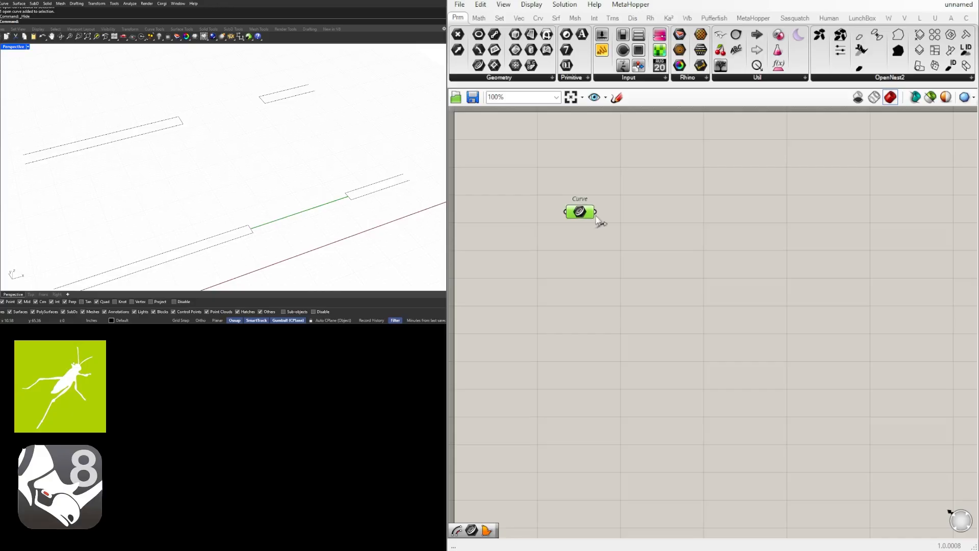
pyautogui.click(629, 230)
pyautogui.press('Escape')
pyautogui.doubleClick(632, 228)
pyautogui.write('off')
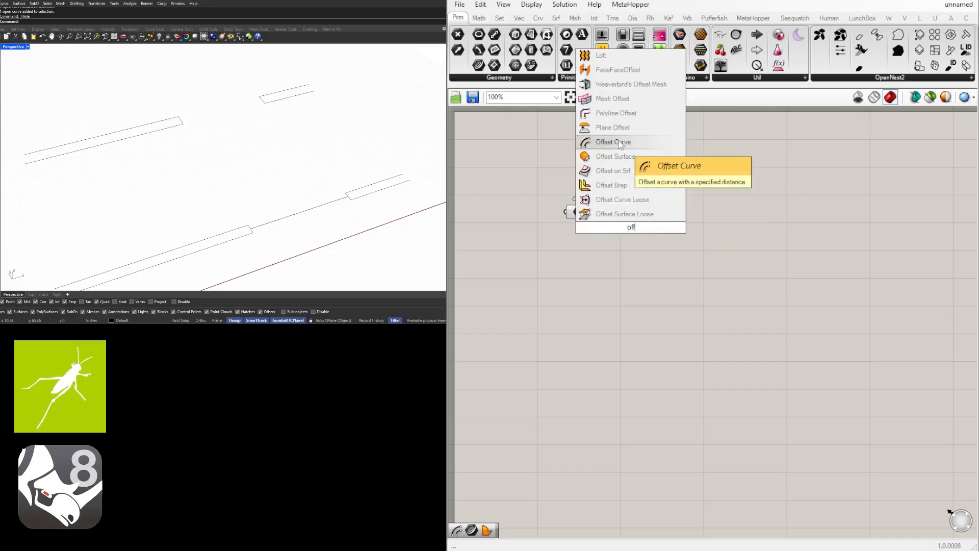
pyautogui.click(620, 145)
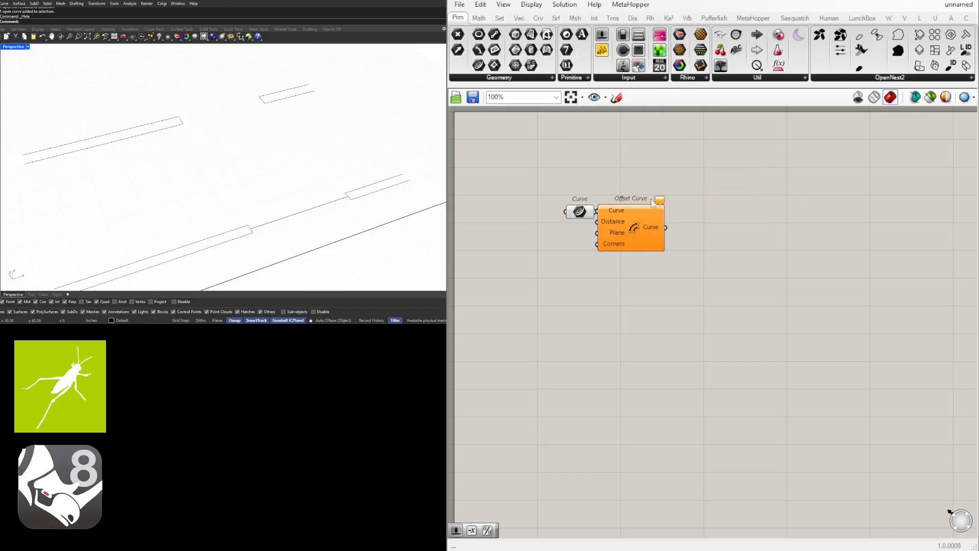
pyautogui.moveTo(645, 231); pyautogui.dragTo(719, 244)
pyautogui.moveTo(593, 214); pyautogui.dragTo(816, 227)
# Add a number slider with the value 3.5 below the Curve parameter for the wall thickness.
pyautogui.doubleClick(688, 259)
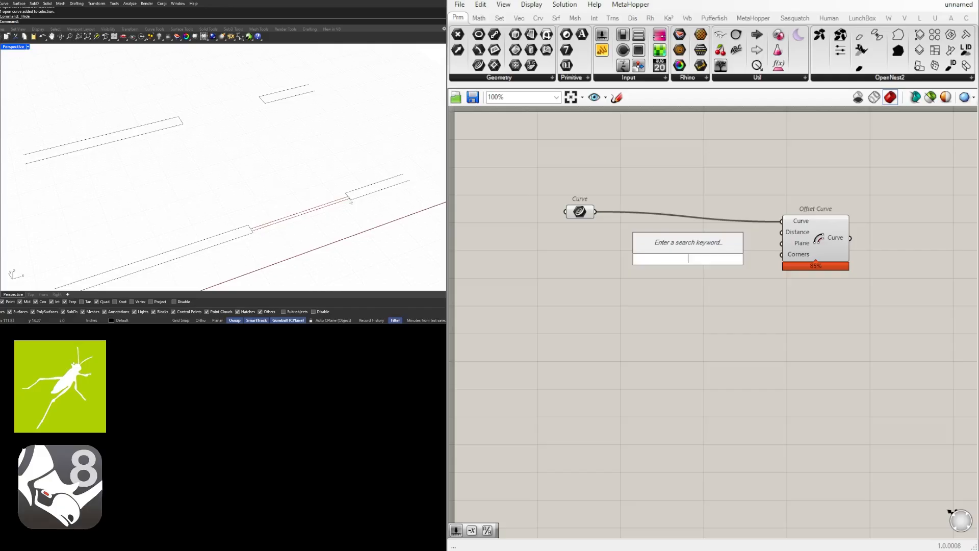
pyautogui.doubleClick(612, 274)
pyautogui.write('3')
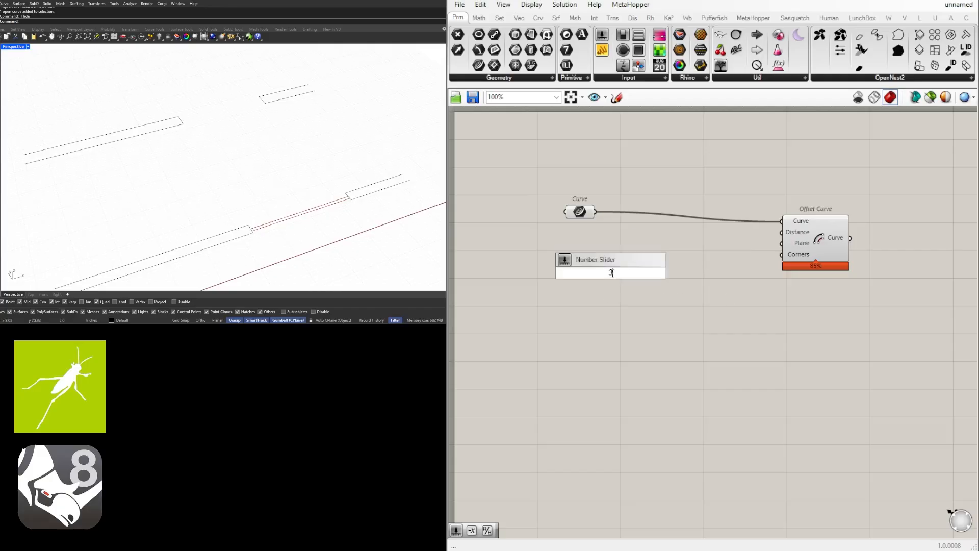
pyautogui.write('.5')
pyautogui.press('Return')
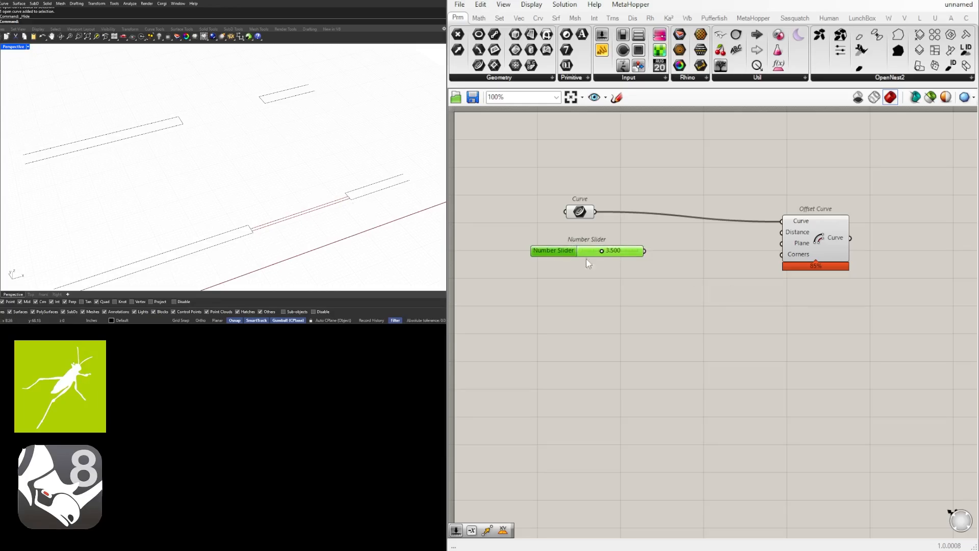
# Divide the slider value by 2 with a Division component, feed the result to the offset distance, and duplicate the Offset Curve component.
pyautogui.moveTo(805, 247); pyautogui.dragTo(825, 240)
pyautogui.doubleClick(682, 250)
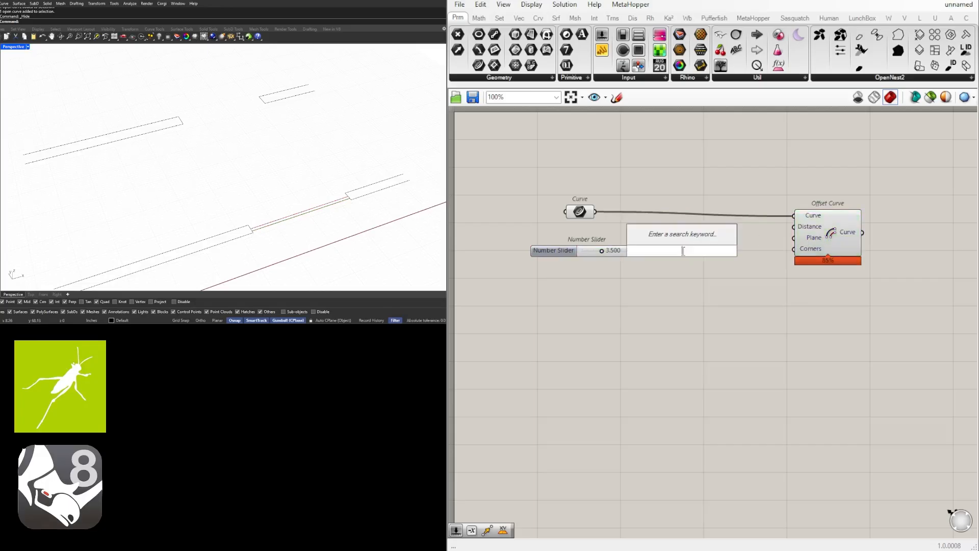
pyautogui.write('/2')
pyautogui.press('Return')
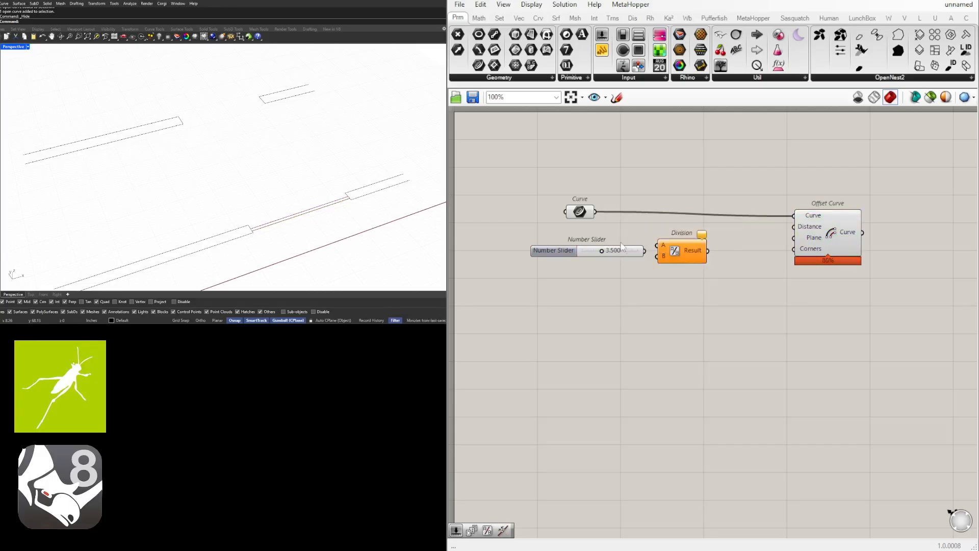
pyautogui.moveTo(675, 252)
pyautogui.mouseDown()
pyautogui.moveTo(687, 258)
pyautogui.moveTo(795, 227)
pyautogui.moveTo(885, 232)
pyautogui.moveTo(890, 288)
pyautogui.mouseUp()
# Add a Negative component and route the division result through it into the second Offset Curve's Distance input.
pyautogui.click(780, 299)
pyautogui.doubleClick(778, 298)
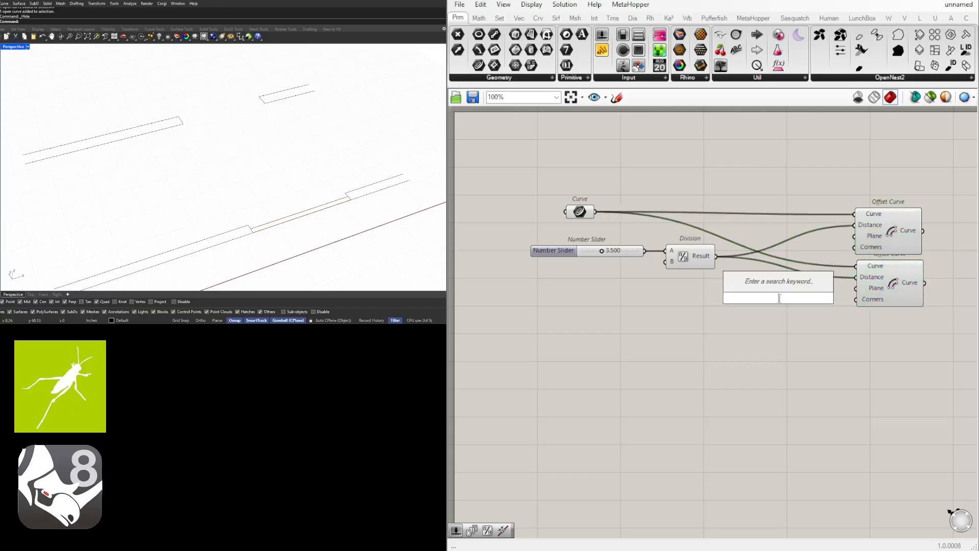
pyautogui.write('neg')
pyautogui.click(765, 284)
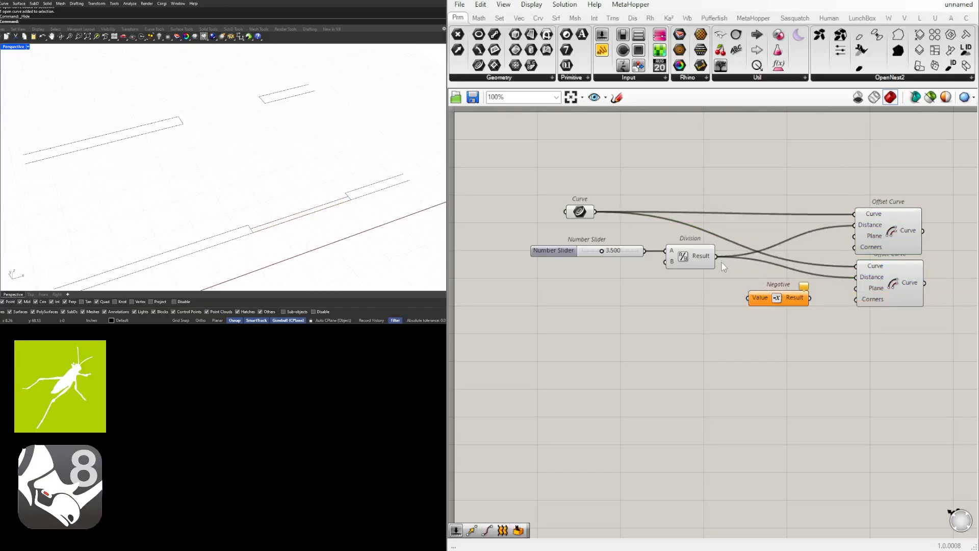
pyautogui.moveTo(719, 258); pyautogui.dragTo(856, 277)
pyautogui.moveTo(790, 286); pyautogui.dragTo(793, 276)
pyautogui.click(850, 338)
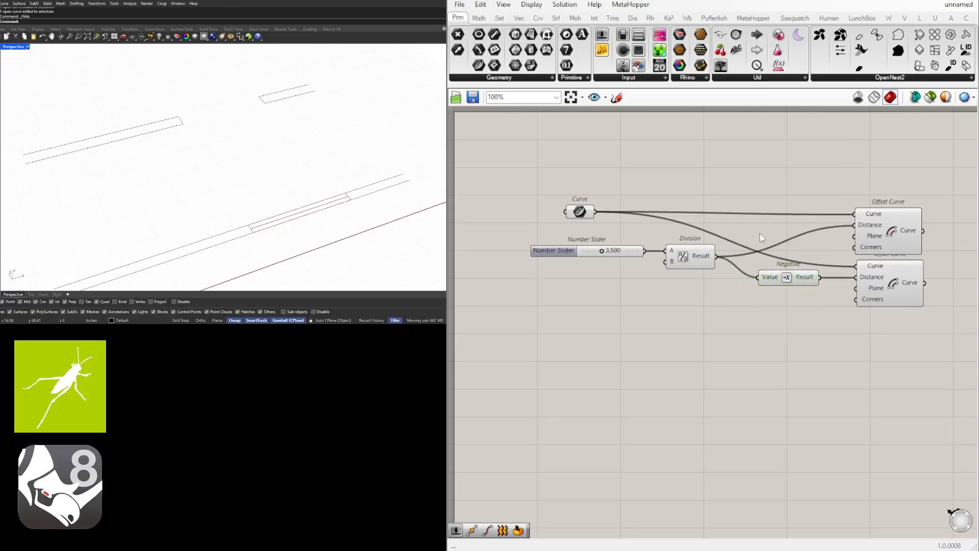
# Turn off the Curve parameter's preview and select the Offset Curve component that uses the positive distance.
pyautogui.moveTo(784, 360); pyautogui.dragTo(737, 353, button='right')
pyautogui.click(542, 205)
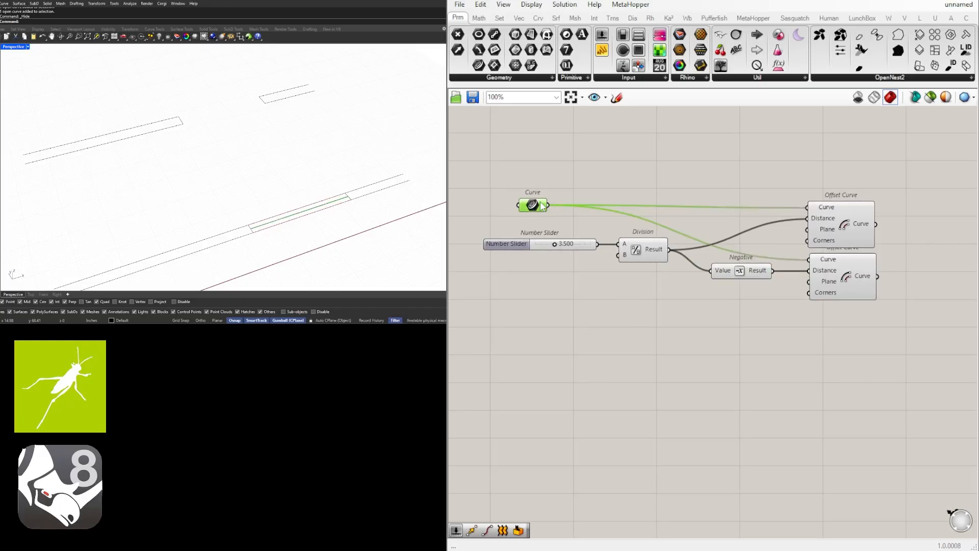
pyautogui.middleClick(534, 205)
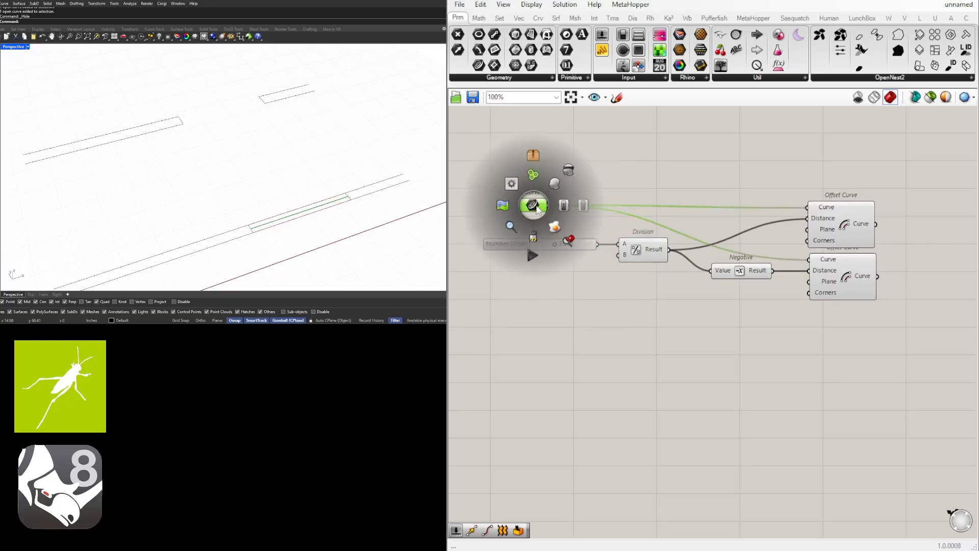
pyautogui.click(568, 168)
pyautogui.click(568, 168)
pyautogui.moveTo(878, 231); pyautogui.dragTo(831, 229, button='right')
pyautogui.click(807, 224)
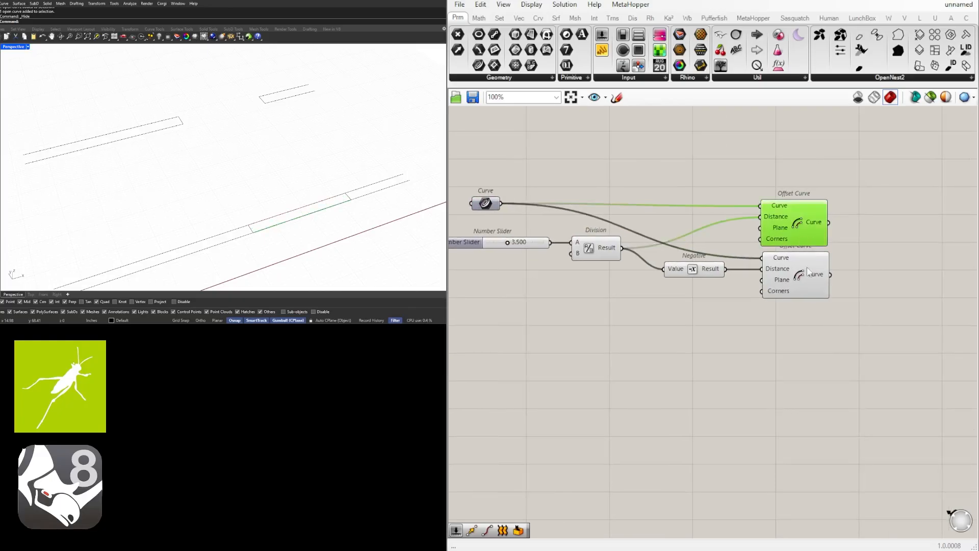
# Add an End Points component for each of the two Offset Curve outputs and wire both Curve inputs.
pyautogui.keyDown('shift'); pyautogui.click(804, 278); pyautogui.keyUp('shift')
pyautogui.click(815, 345)
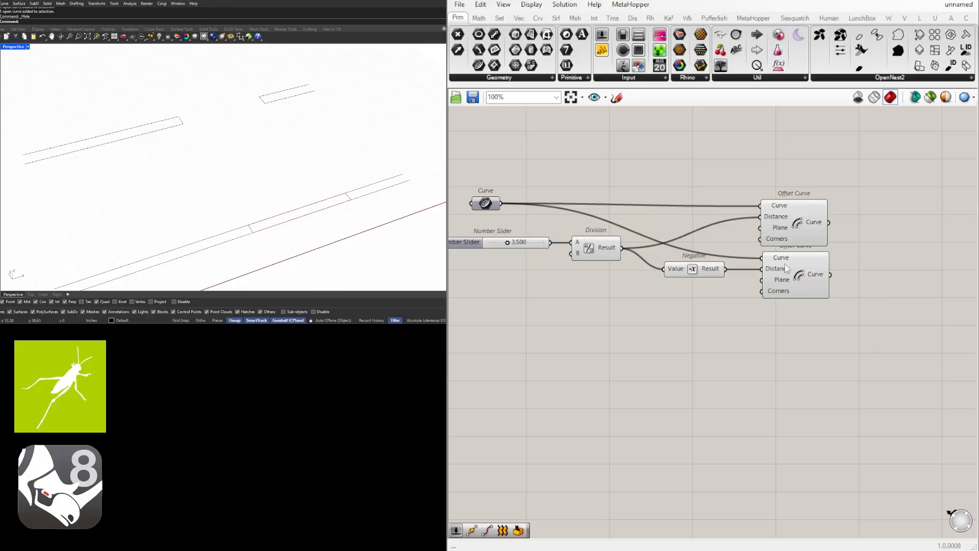
pyautogui.moveTo(786, 268); pyautogui.dragTo(732, 259, button='right')
pyautogui.click(732, 217)
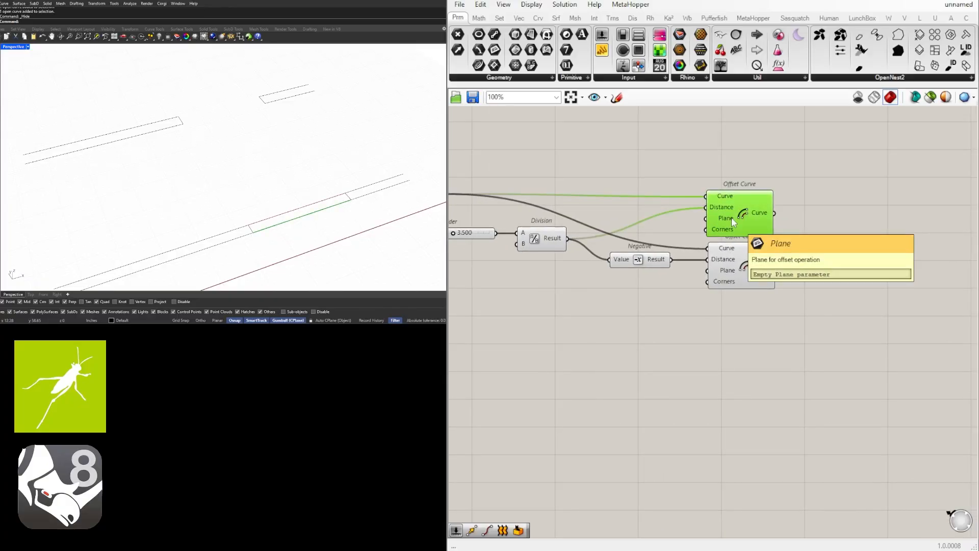
pyautogui.click(740, 277)
pyautogui.click(800, 263)
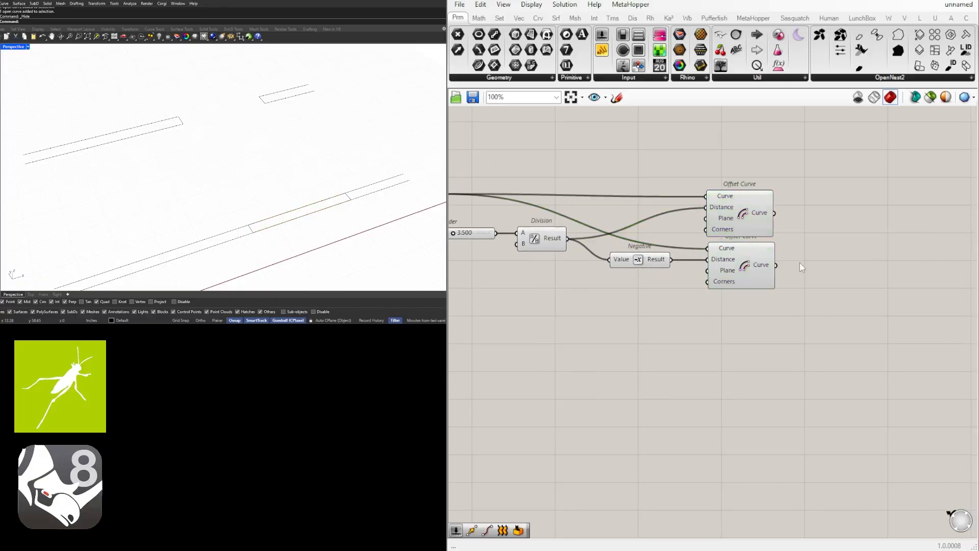
pyautogui.doubleClick(800, 262)
pyautogui.write('end')
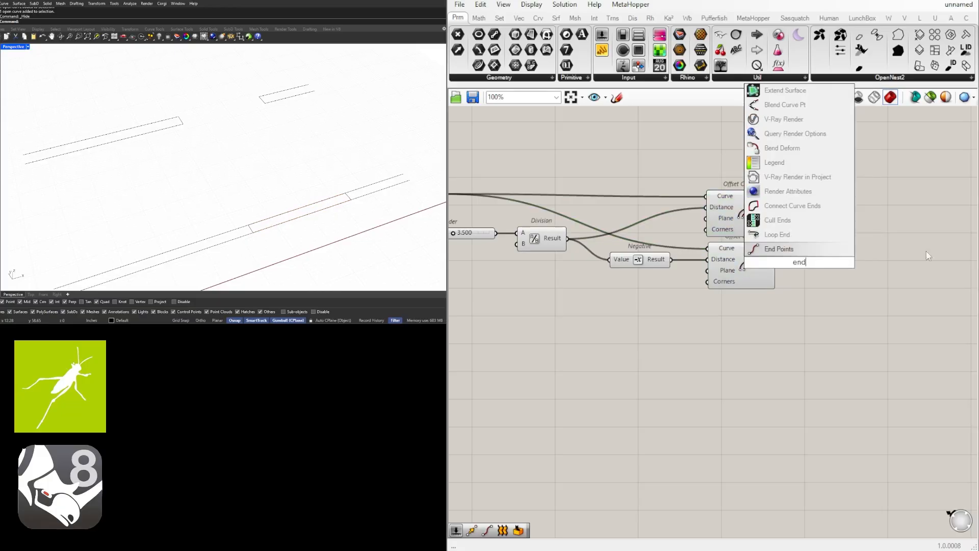
pyautogui.click(762, 249)
pyautogui.moveTo(791, 259); pyautogui.dragTo(814, 270)
pyautogui.moveTo(775, 265); pyautogui.dragTo(829, 282)
pyautogui.moveTo(828, 218); pyautogui.dragTo(830, 214)
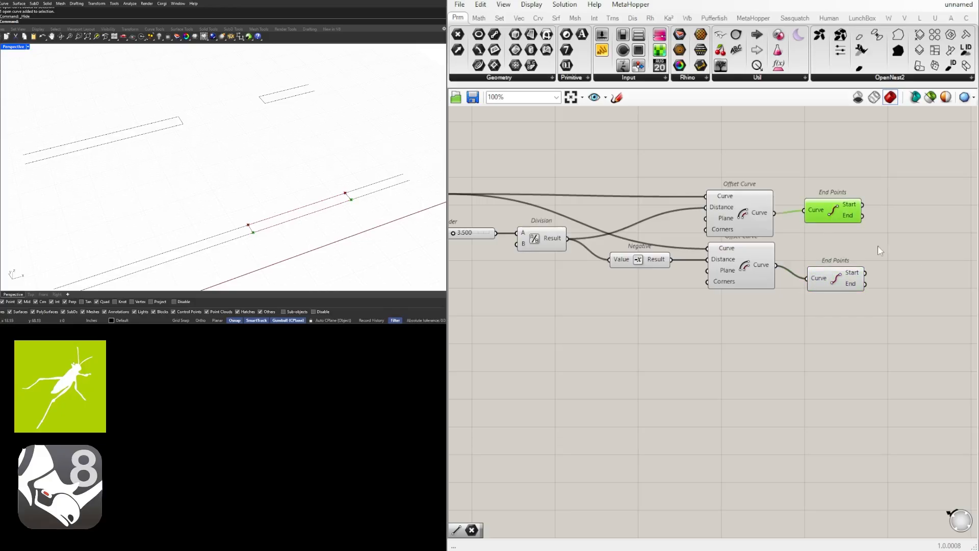
# Move the two End Points components farther from the Offset Curve components and align them vertically.
pyautogui.click(851, 285)
pyautogui.click(829, 214)
pyautogui.moveTo(883, 313); pyautogui.dragTo(813, 212)
pyautogui.moveTo(827, 219); pyautogui.dragTo(892, 224)
pyautogui.click(851, 185)
pyautogui.moveTo(958, 236); pyautogui.dragTo(840, 238, button='right')
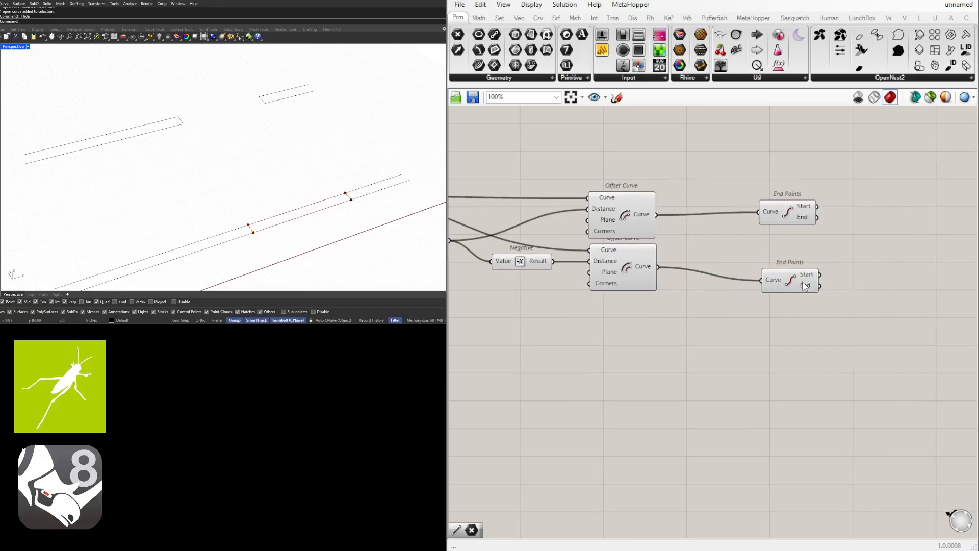
pyautogui.moveTo(805, 285); pyautogui.dragTo(806, 276)
pyautogui.moveTo(785, 224); pyautogui.dragTo(789, 228)
pyautogui.click(889, 286)
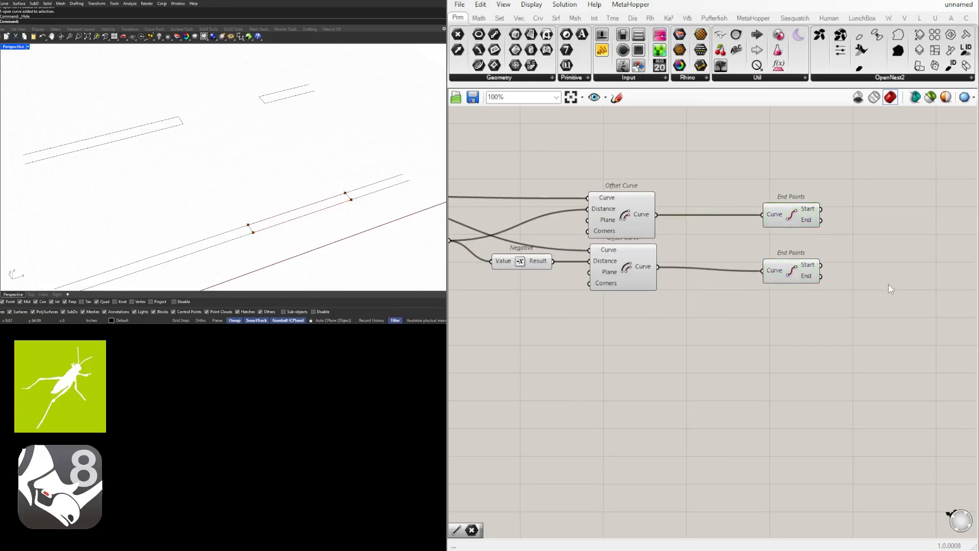
# Add a Line component between the Start points of the two End Points components.
pyautogui.doubleClick(851, 257)
pyautogui.write('line')
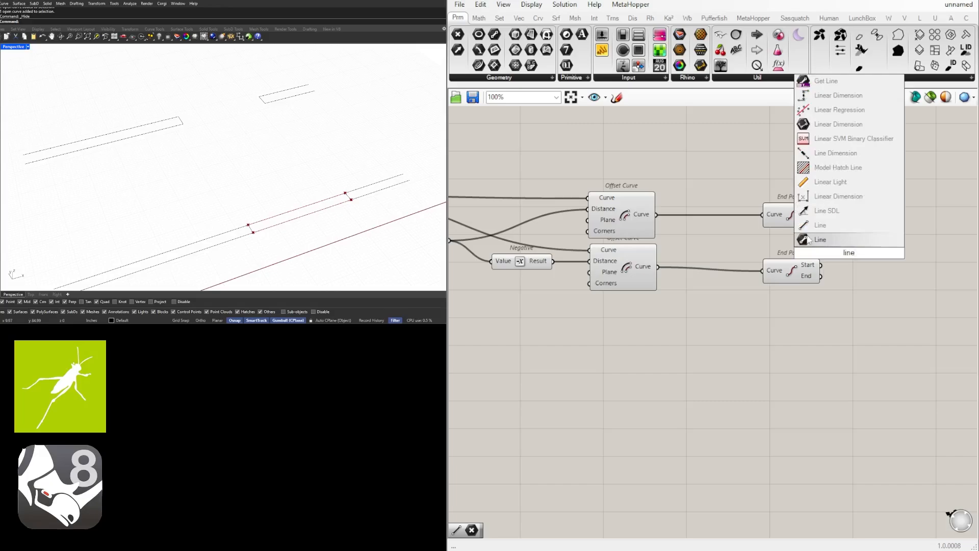
pyautogui.click(807, 240)
pyautogui.moveTo(849, 253); pyautogui.dragTo(898, 253)
pyautogui.moveTo(821, 209); pyautogui.dragTo(871, 270)
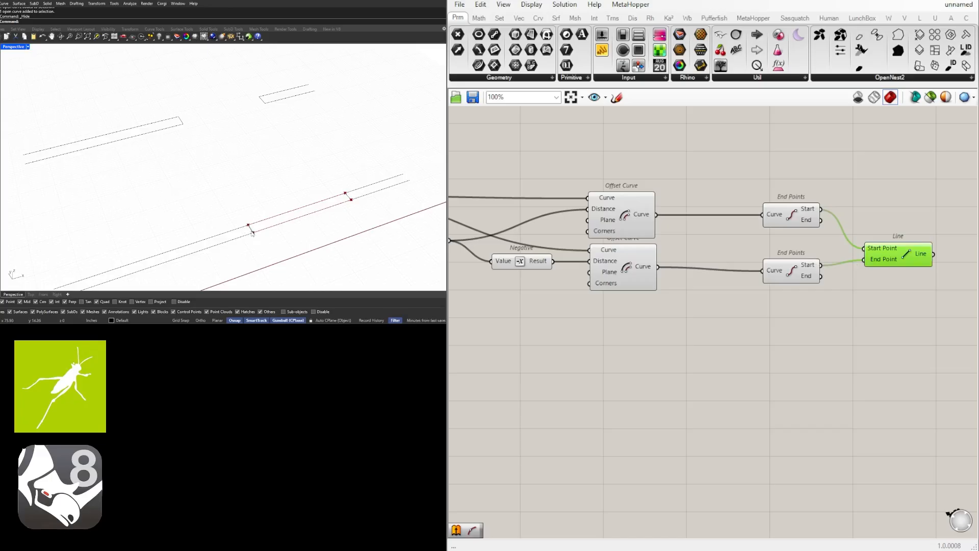
# Duplicate the Line component, connect the two End outputs to the copy, and align both Line components.
pyautogui.moveTo(888, 254); pyautogui.dragTo(917, 255)
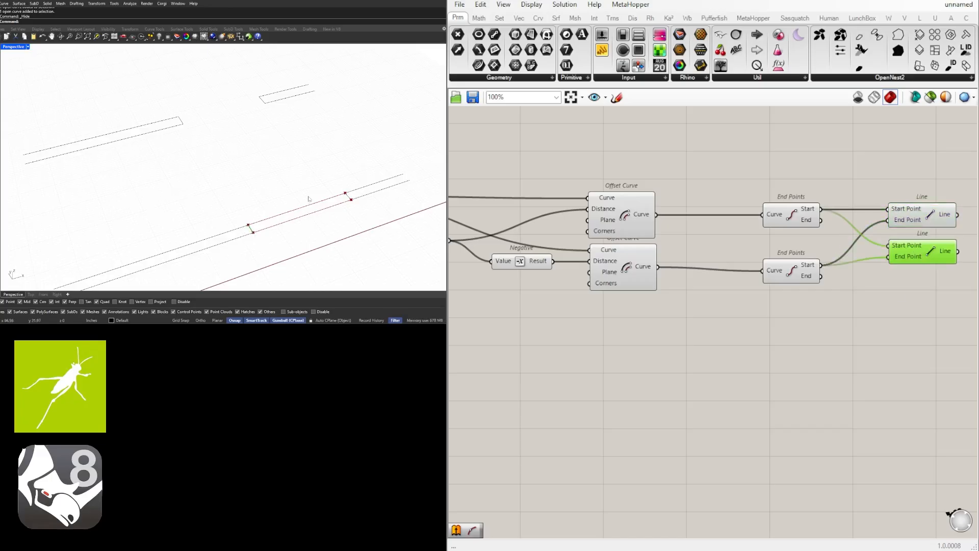
pyautogui.moveTo(822, 220); pyautogui.dragTo(888, 246)
pyautogui.moveTo(822, 276); pyautogui.dragTo(903, 256)
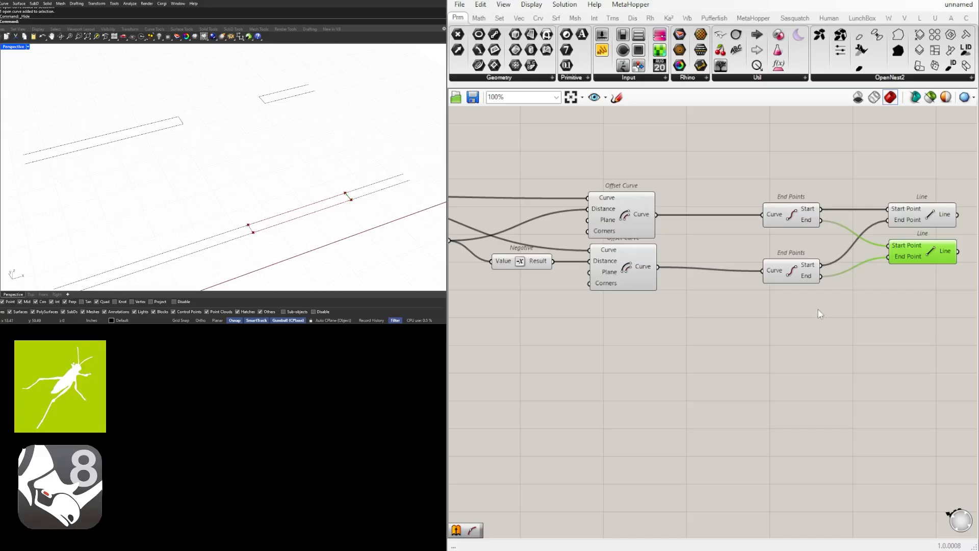
pyautogui.moveTo(921, 255); pyautogui.dragTo(917, 275)
pyautogui.click(910, 212)
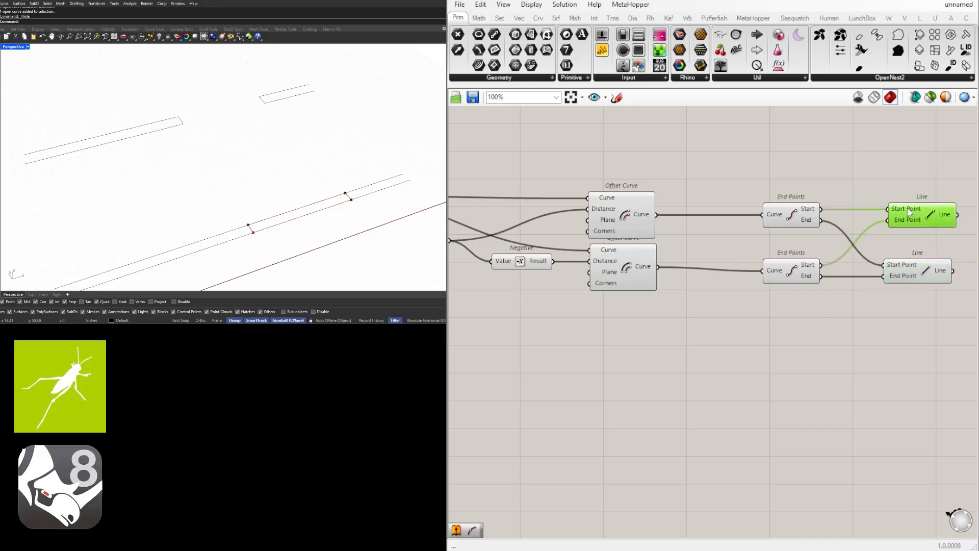
pyautogui.moveTo(908, 209); pyautogui.dragTo(903, 209)
pyautogui.moveTo(924, 234); pyautogui.dragTo(820, 239, button='right')
pyautogui.click(857, 263)
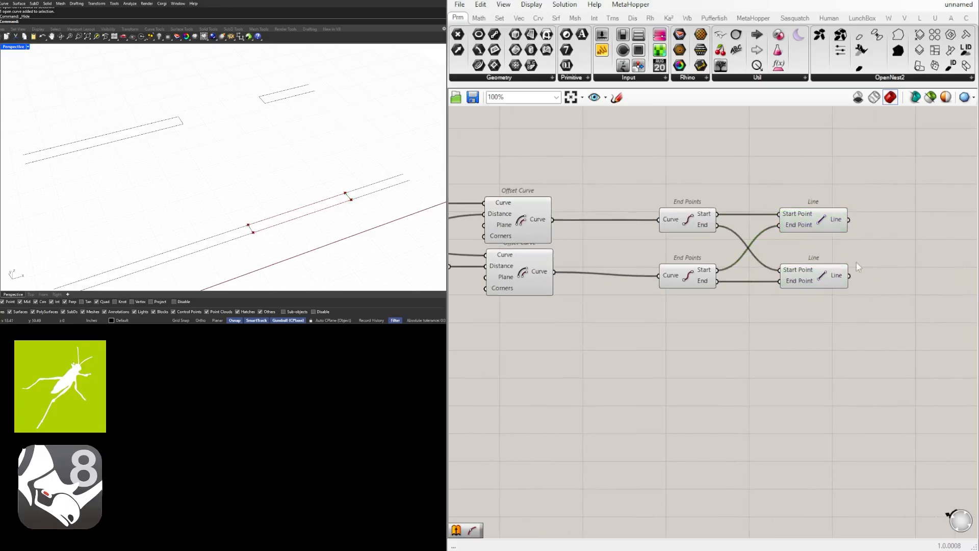
# Add an Offset Curve component and feed it the output of the second Line.
pyautogui.doubleClick(901, 273)
pyautogui.write('offse')
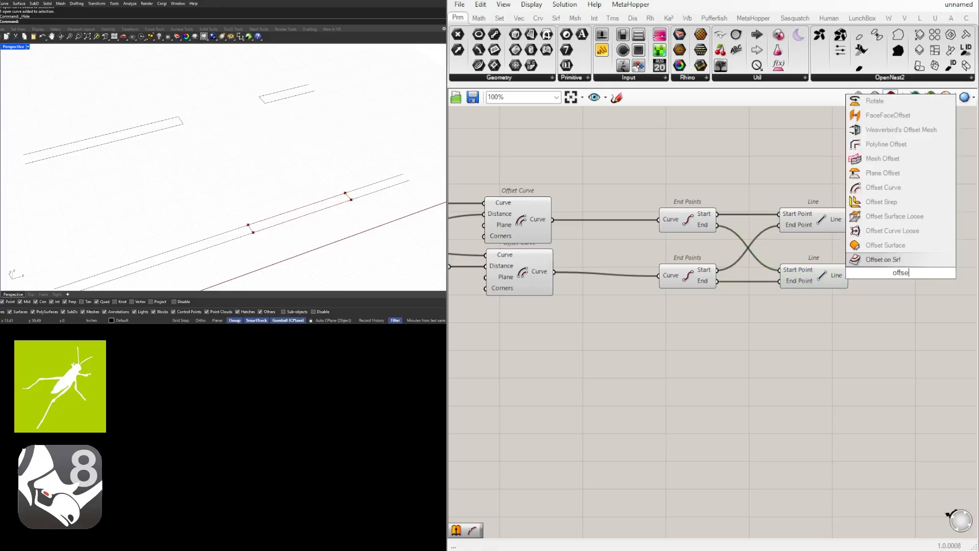
pyautogui.click(884, 187)
pyautogui.moveTo(848, 276); pyautogui.dragTo(868, 256)
pyautogui.moveTo(907, 280); pyautogui.dragTo(914, 301)
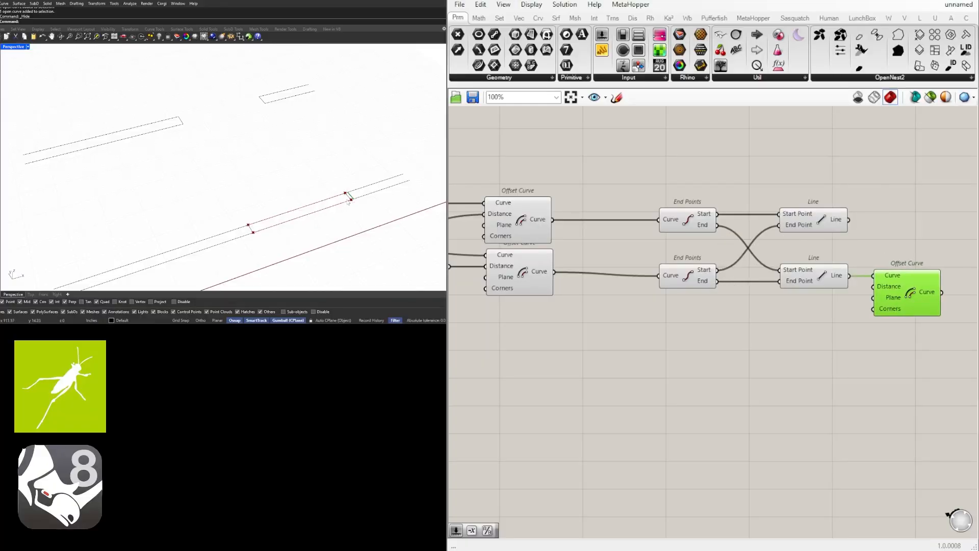
# Swap the second Line's Start Point and End Point connections and shift it with its Offset Curve to make room.
pyautogui.moveTo(717, 281); pyautogui.dragTo(779, 269)
pyautogui.moveTo(717, 225); pyautogui.dragTo(779, 281)
pyautogui.click(801, 295)
pyautogui.moveTo(894, 275); pyautogui.dragTo(886, 275)
pyautogui.click(908, 373)
pyautogui.moveTo(927, 369); pyautogui.dragTo(826, 273)
pyautogui.moveTo(822, 277); pyautogui.dragTo(847, 278)
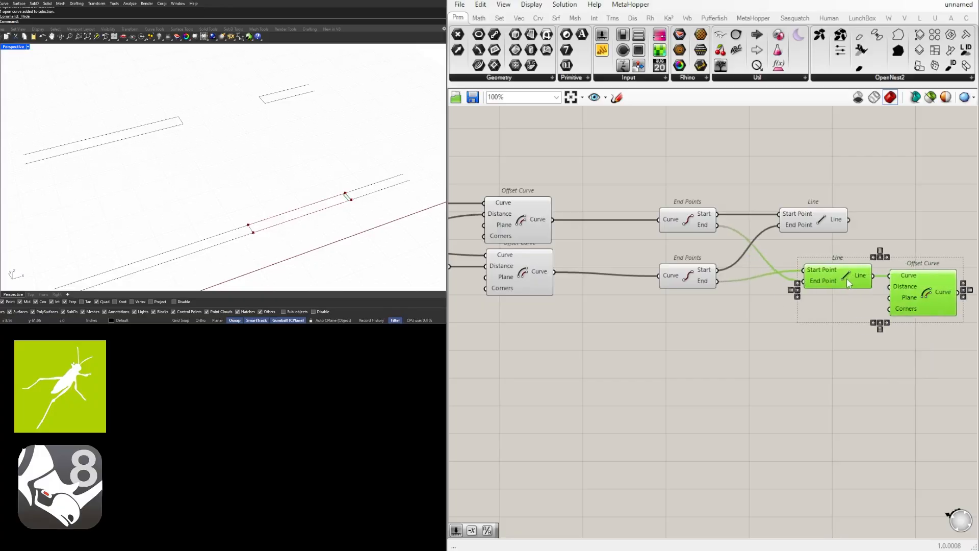
pyautogui.click(904, 244)
pyautogui.moveTo(906, 244); pyautogui.dragTo(836, 251, button='right')
# Add a number slider with the value 0.500 and connect it to the new Offset Curve's Distance.
pyautogui.doubleClick(762, 327)
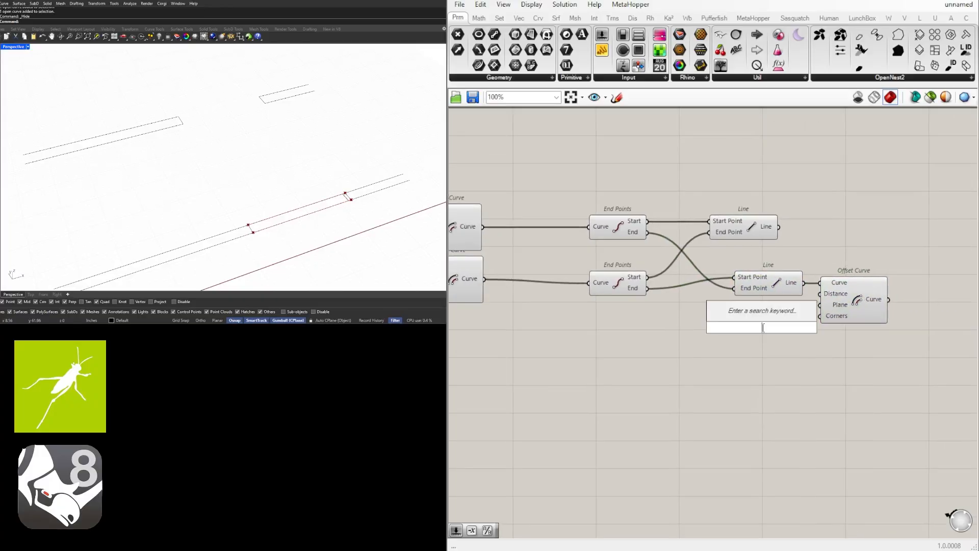
pyautogui.write('.5')
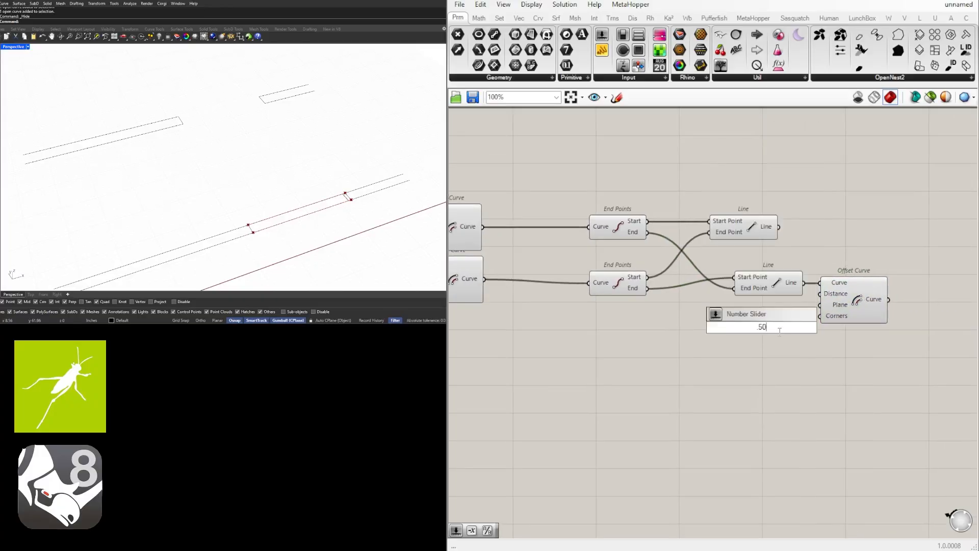
pyautogui.press('Return')
pyautogui.scroll(3, 803, 329)
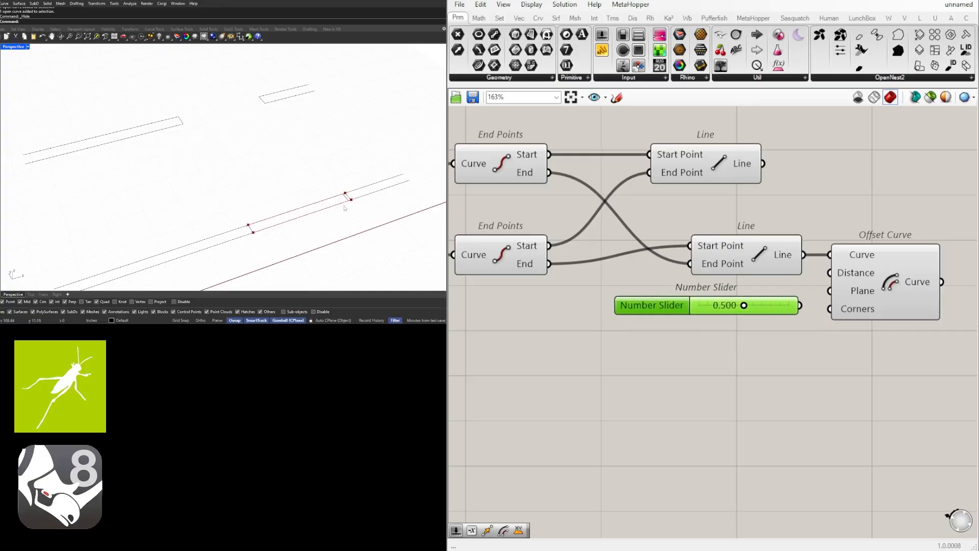
pyautogui.moveTo(760, 308); pyautogui.dragTo(924, 284)
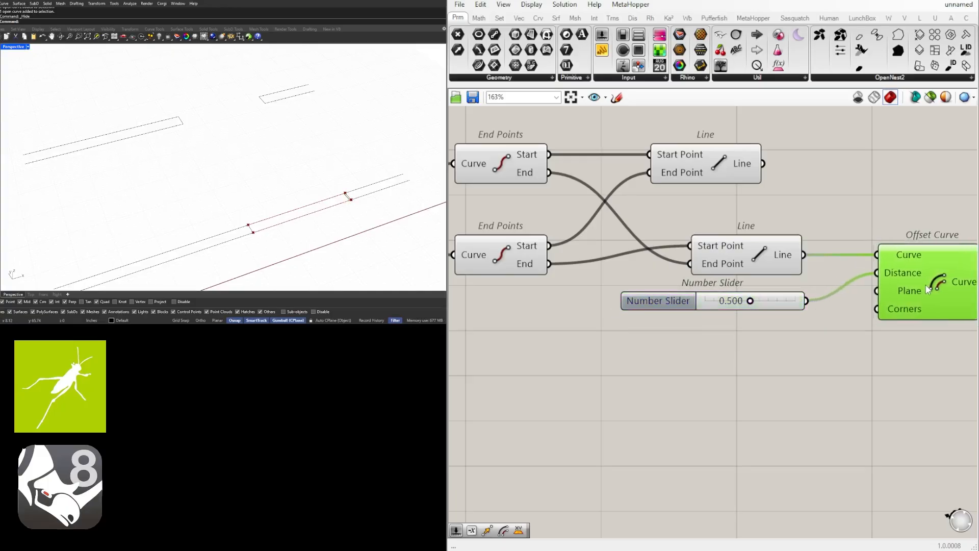
# Duplicate the Offset Curve with its distance slider connection, feed it the first Line, and align the two offset components.
pyautogui.scroll(-2, 815, 311)
pyautogui.moveTo(776, 305); pyautogui.dragTo(813, 246)
pyautogui.moveTo(658, 217); pyautogui.dragTo(776, 226)
pyautogui.scroll(3, 255, 222)
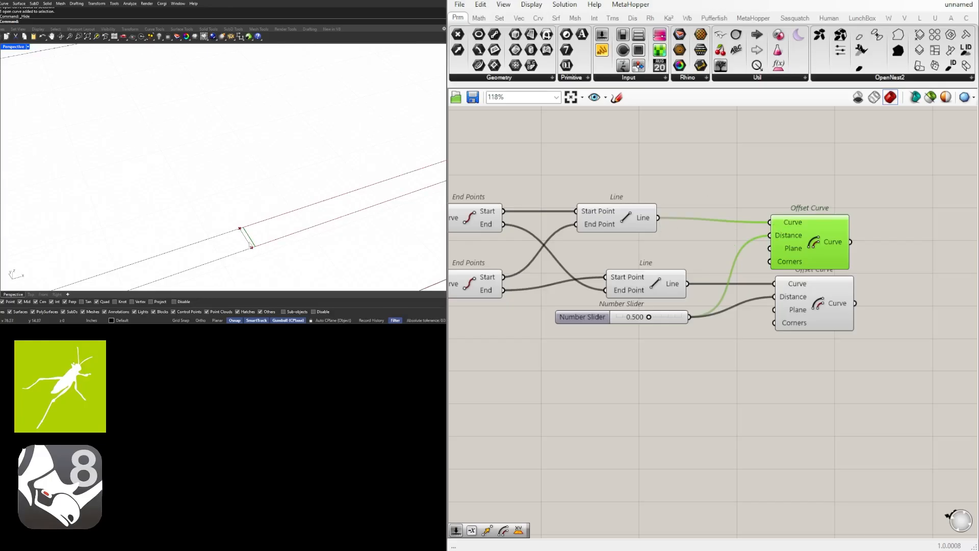
pyautogui.scroll(-2, 717, 262)
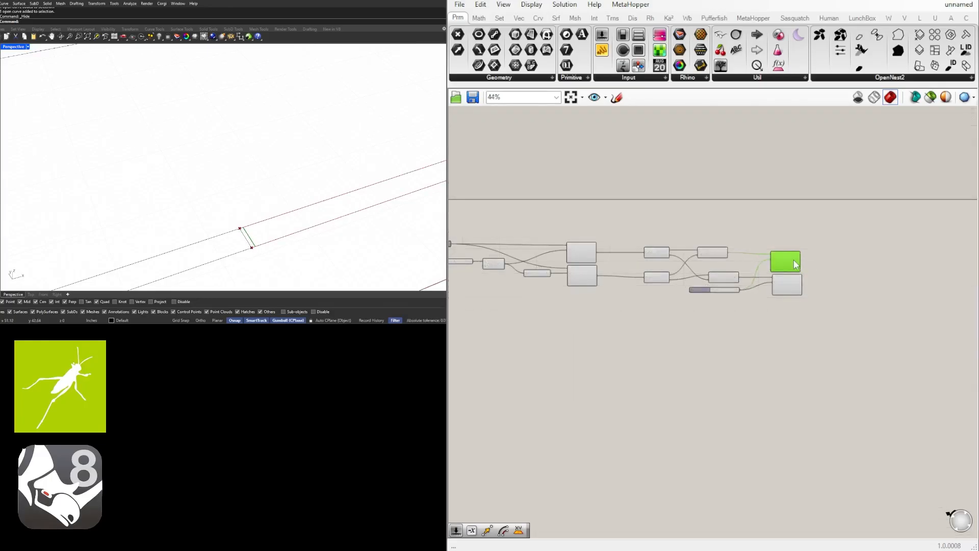
pyautogui.click(783, 293)
pyautogui.click(845, 364)
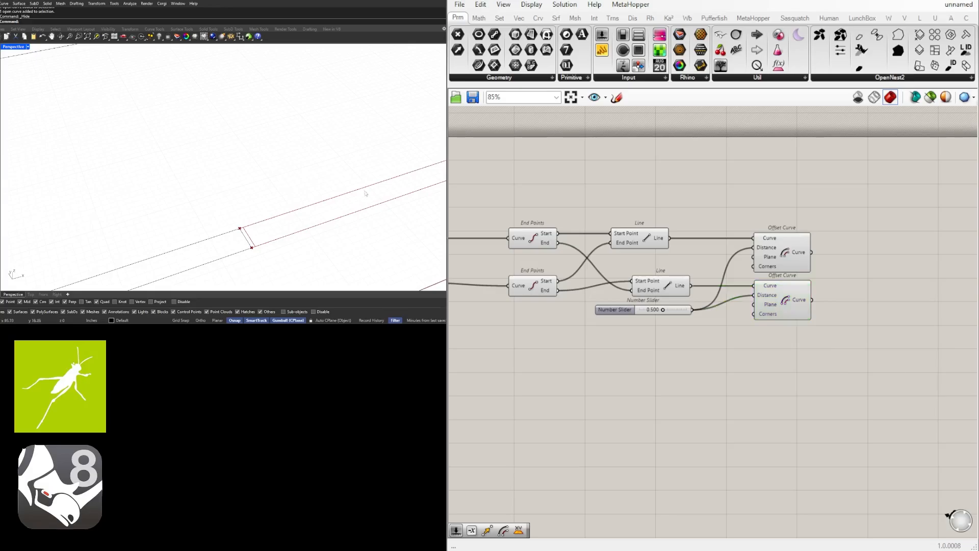
# Examine the offset lines at both ends of the wall opening in the Rhino viewport.
pyautogui.scroll(-1, 768, 320)
pyautogui.moveTo(812, 336); pyautogui.dragTo(799, 332, button='right')
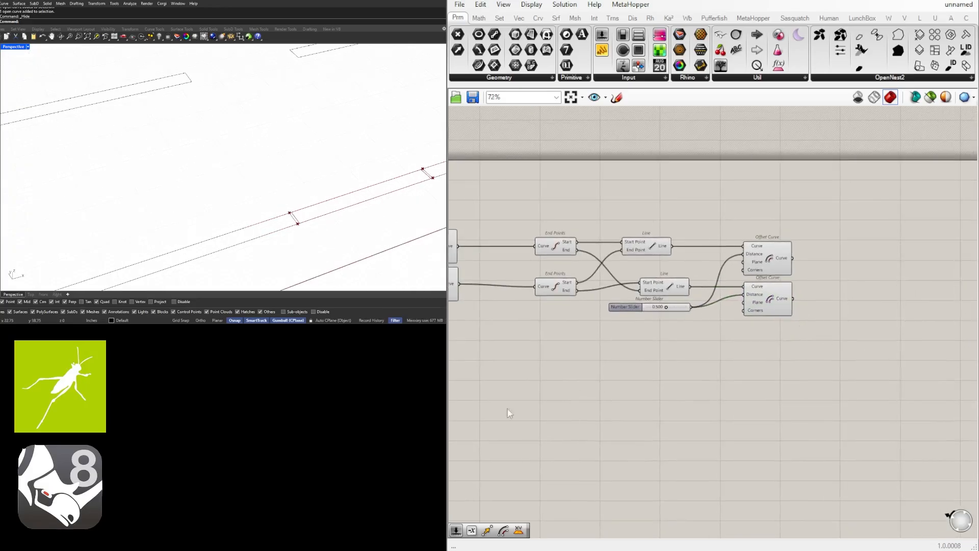
pyautogui.keyDown('shift'); pyautogui.moveTo(337, 222); pyautogui.dragTo(203, 227, button='right'); pyautogui.keyUp('shift')
pyautogui.scroll(7, 154, 208)
pyautogui.scroll(1, 151, 206)
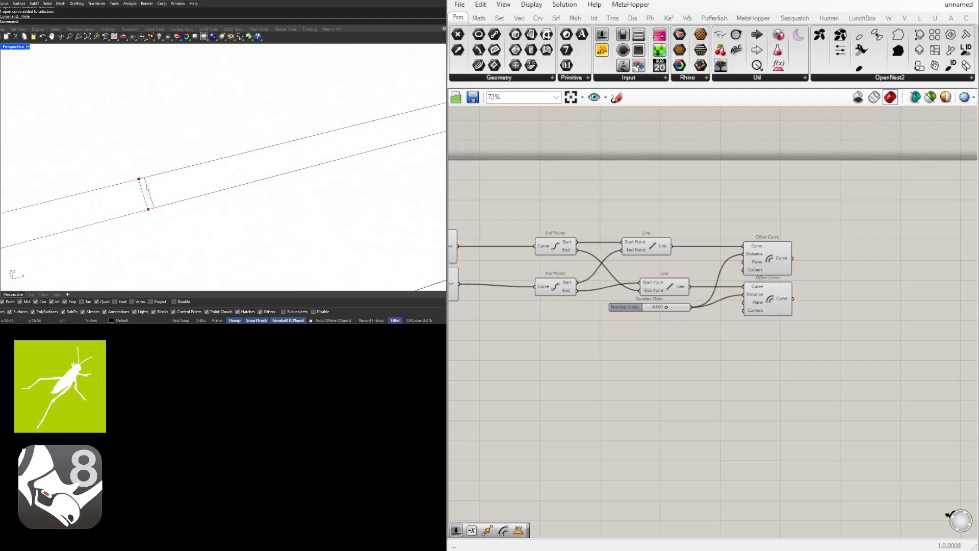
pyautogui.scroll(-4, 254, 191)
pyautogui.moveTo(254, 191)
pyautogui.mouseDown(button='right')
pyautogui.moveTo(362, 179)
pyautogui.moveTo(261, 197)
pyautogui.mouseUp(button='right')
pyautogui.scroll(4, 325, 128)
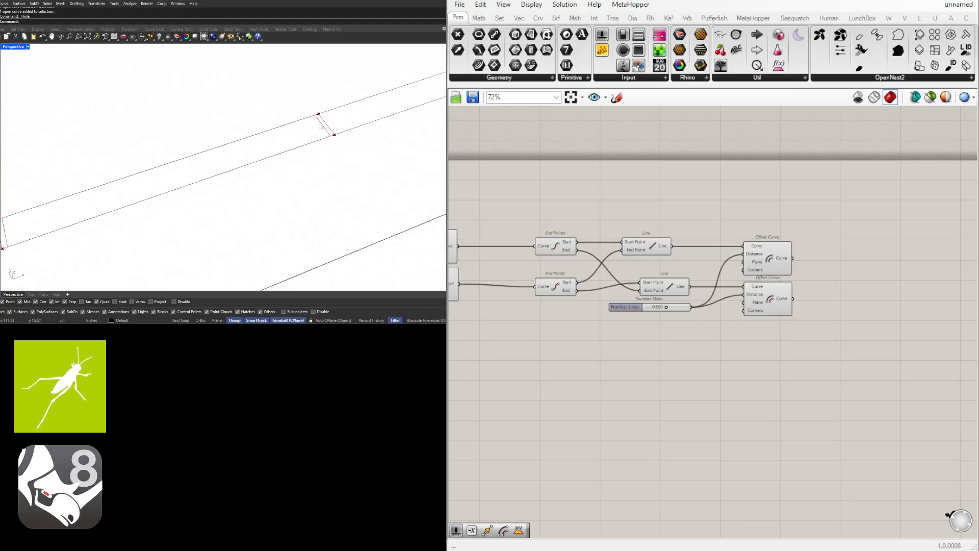
# Add two End Points components, one fed by the first Line and one by its Offset Curve.
pyautogui.doubleClick(710, 212)
pyautogui.write('end')
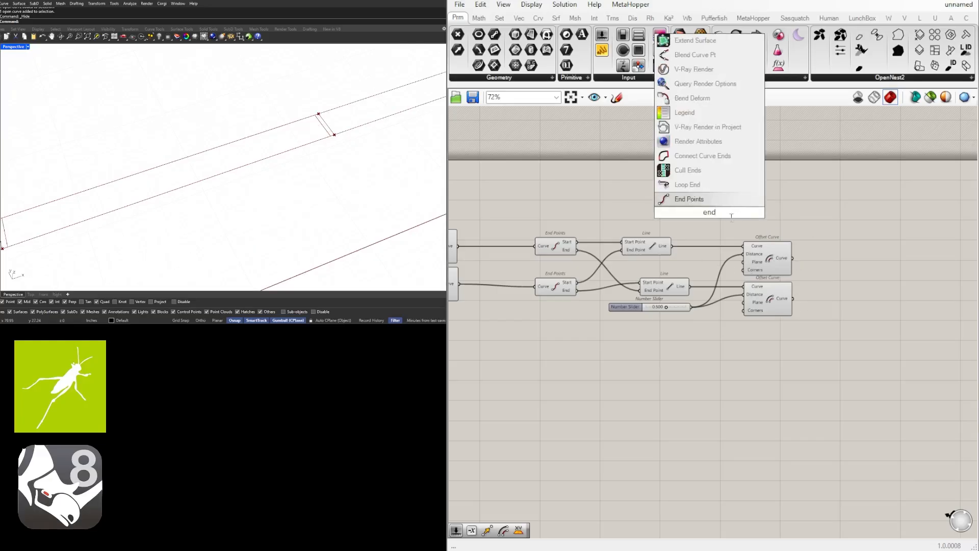
pyautogui.press('Return')
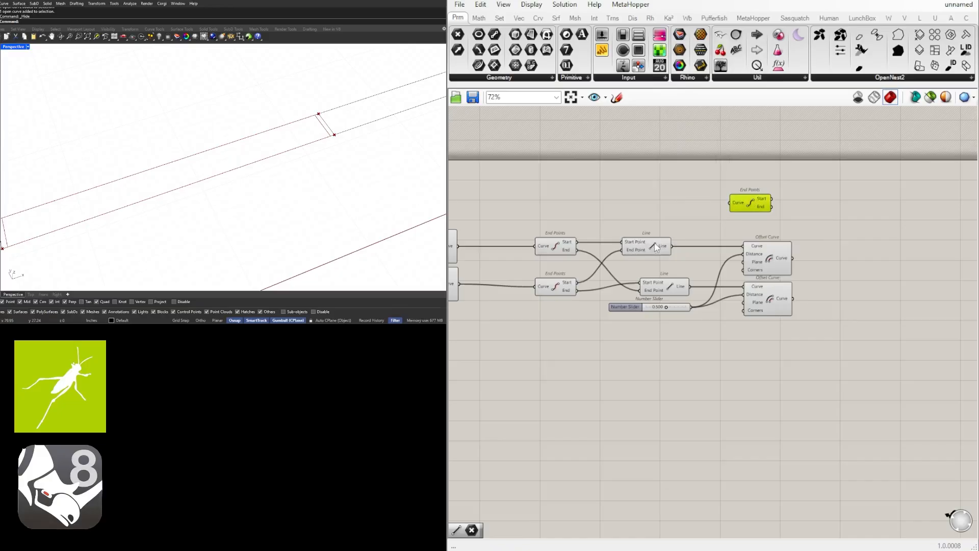
pyautogui.click(657, 247)
pyautogui.scroll(2, 130, 196)
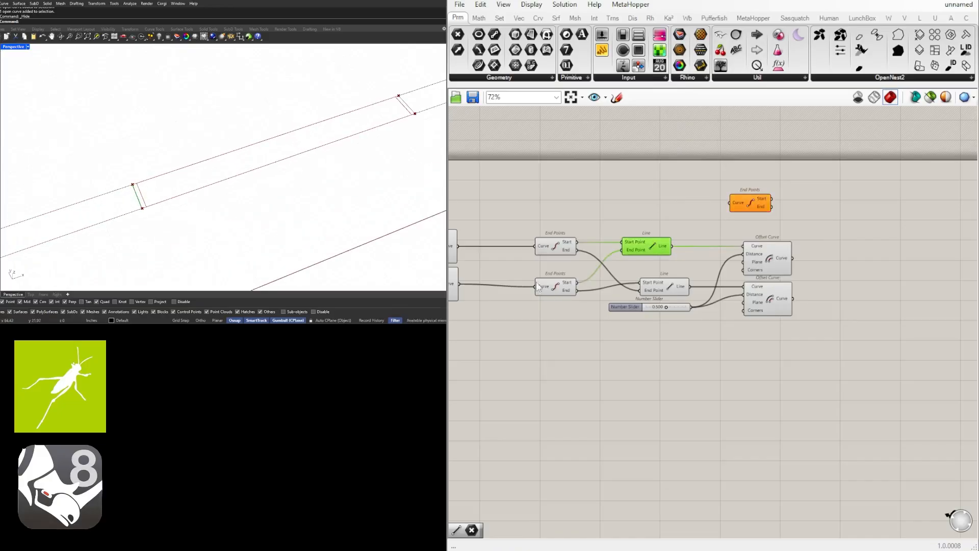
pyautogui.click(555, 242)
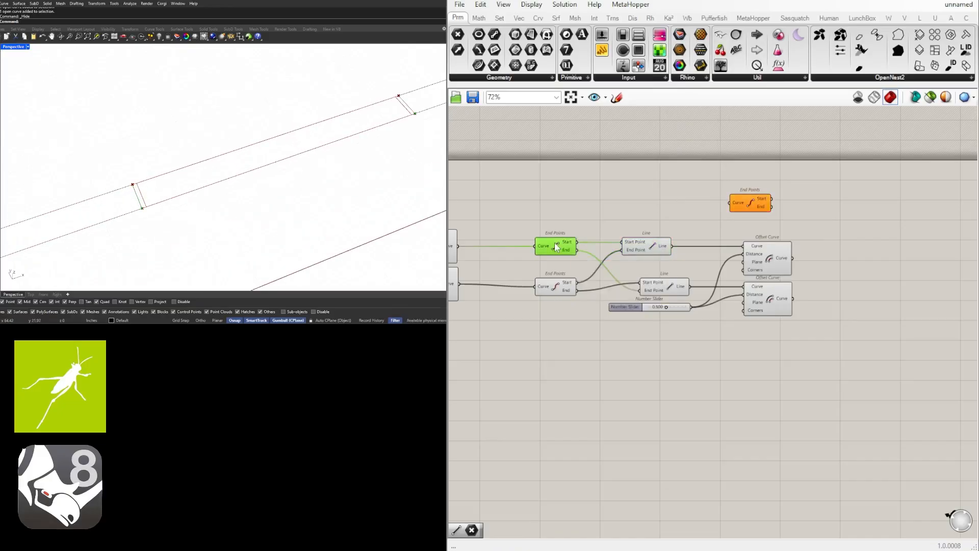
pyautogui.moveTo(643, 249); pyautogui.dragTo(657, 248)
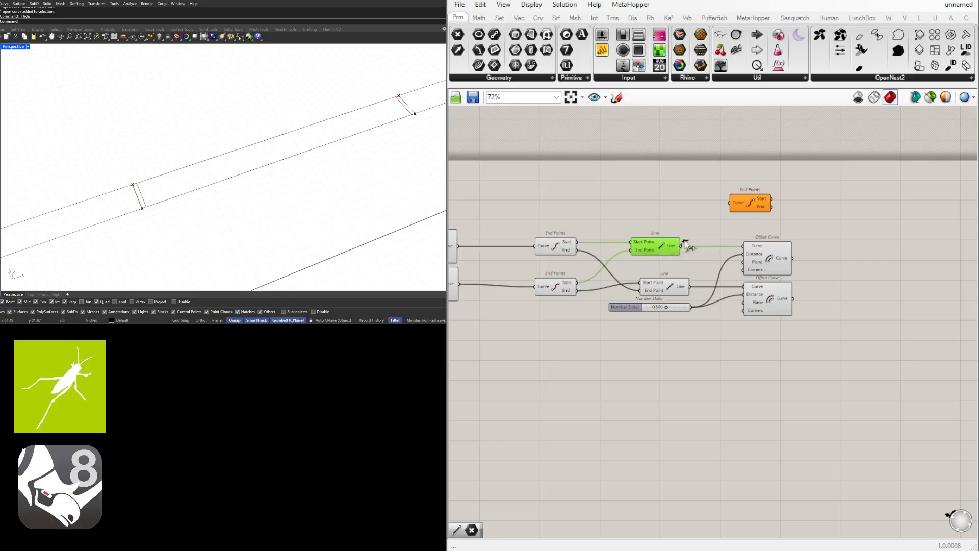
pyautogui.moveTo(681, 246); pyautogui.dragTo(851, 224)
pyautogui.moveTo(792, 258); pyautogui.dragTo(827, 222)
# Space out and align the two new End Points components.
pyautogui.click(849, 194)
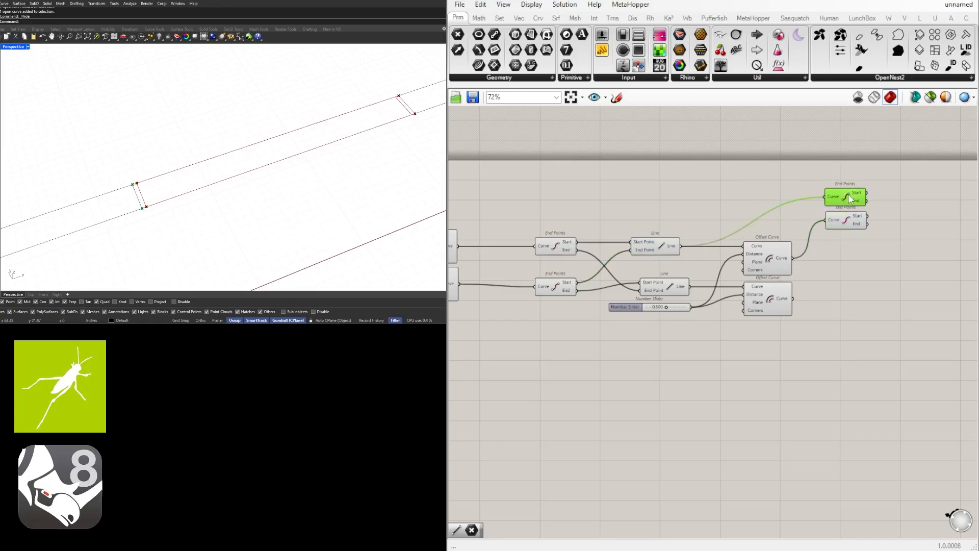
pyautogui.click(843, 221)
pyautogui.scroll(2, 889, 217)
pyautogui.moveTo(890, 218); pyautogui.dragTo(792, 232, button='right')
pyautogui.moveTo(756, 233); pyautogui.dragTo(751, 234)
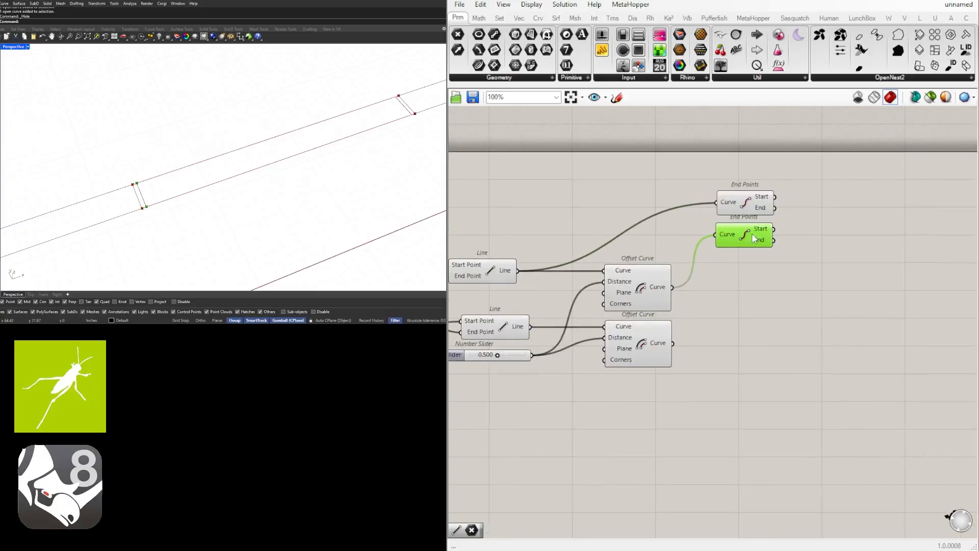
# Add a Line component beside the two new End Points components.
pyautogui.click(842, 238)
pyautogui.doubleClick(842, 238)
pyautogui.write('line')
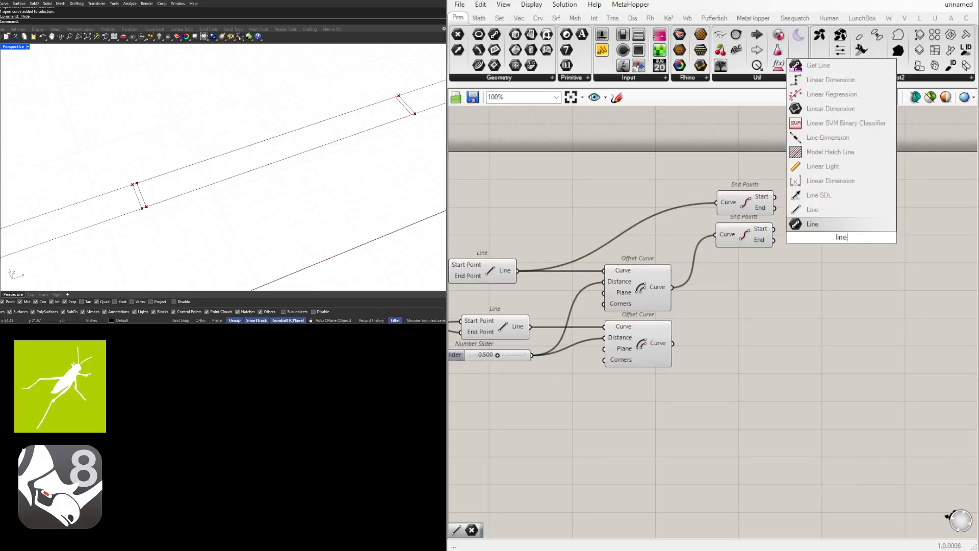
pyautogui.click(816, 223)
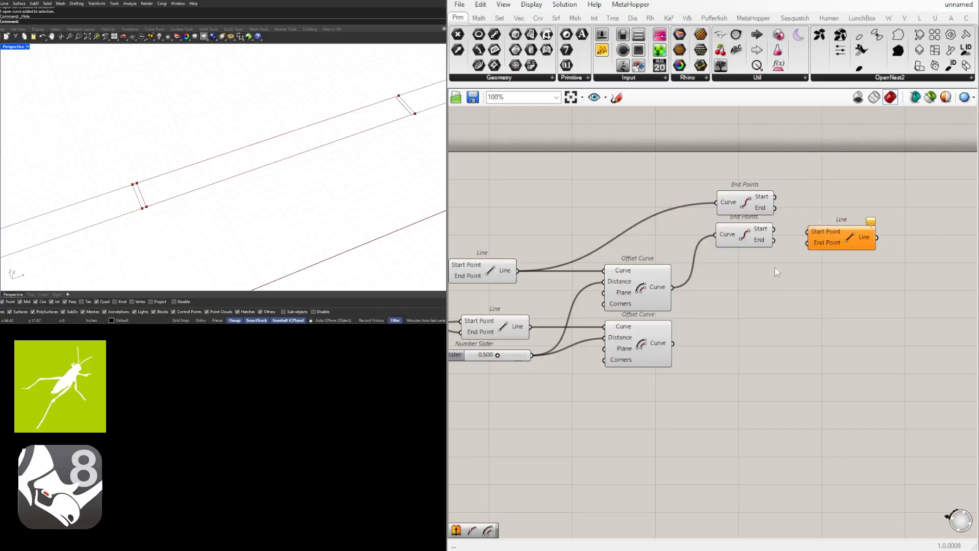
# Connect the two End Points Start outputs to the new Line's Start Point and End Point, and place it beside them.
pyautogui.moveTo(775, 268); pyautogui.dragTo(731, 237)
pyautogui.click(623, 231)
pyautogui.scroll(-3, 531, 275)
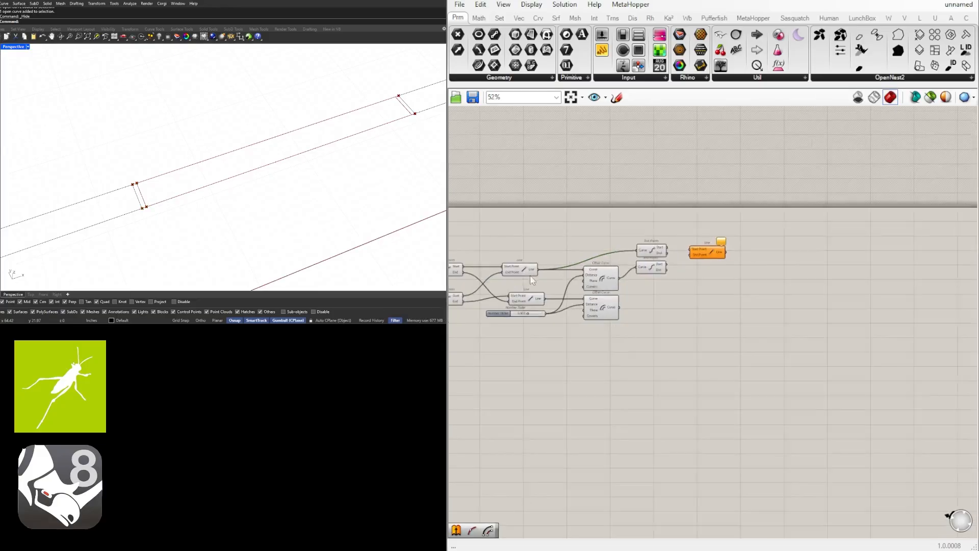
pyautogui.scroll(2, 666, 261)
pyautogui.moveTo(678, 239); pyautogui.dragTo(708, 240)
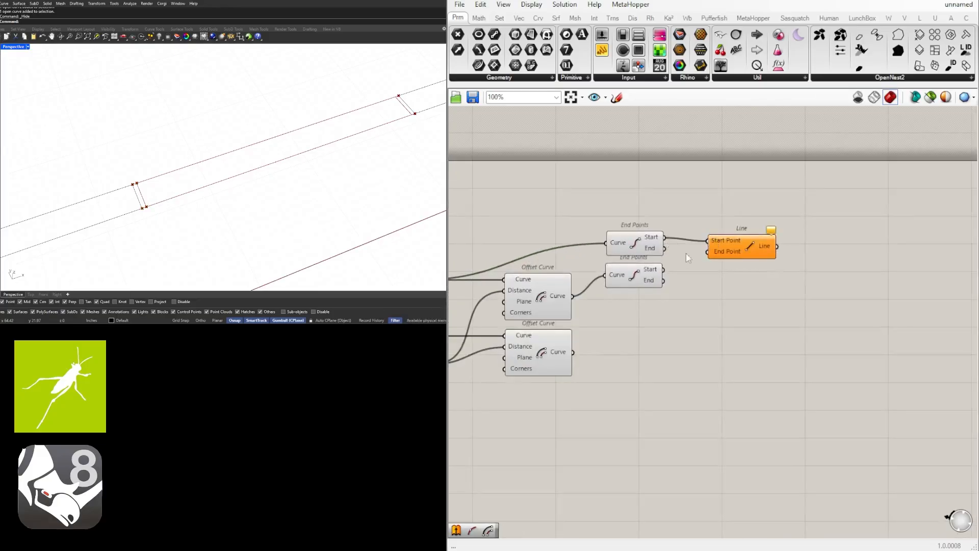
pyautogui.moveTo(663, 269); pyautogui.dragTo(708, 251)
pyautogui.moveTo(732, 244); pyautogui.dragTo(723, 245)
pyautogui.scroll(2, 137, 214)
pyautogui.scroll(2, 136, 215)
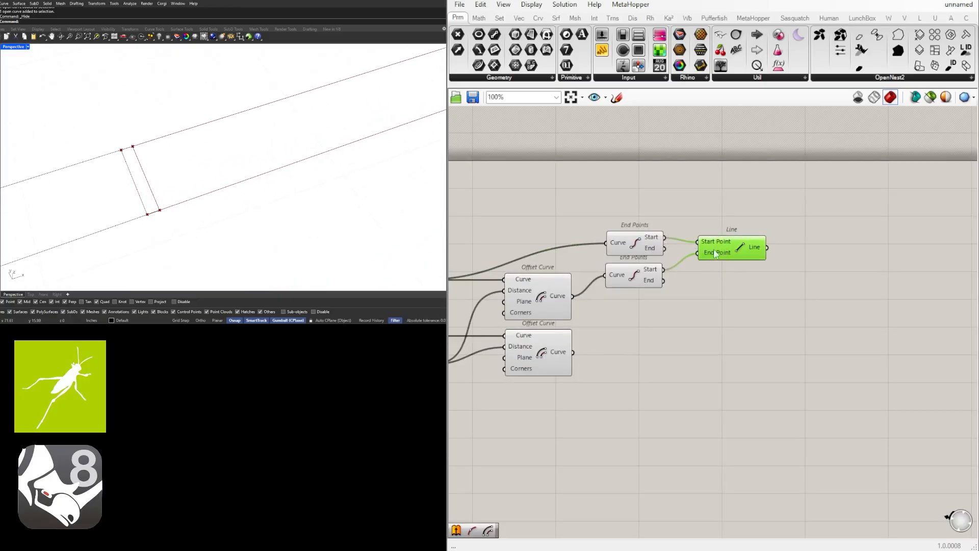
# Duplicate the Line just below the original and feed it the End outputs of the two End Points components.
pyautogui.moveTo(728, 248); pyautogui.dragTo(741, 271)
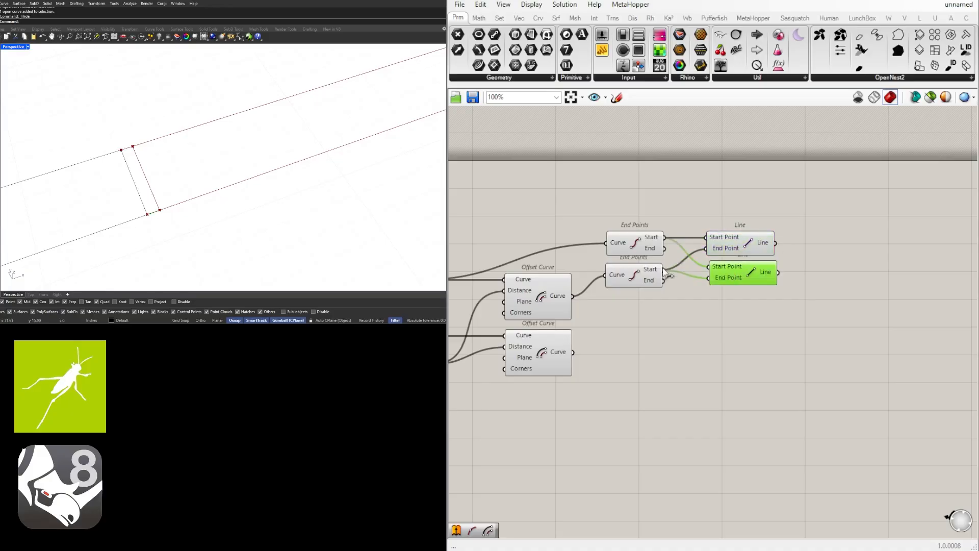
pyautogui.moveTo(665, 249); pyautogui.dragTo(710, 278)
pyautogui.scroll(-4, 804, 306)
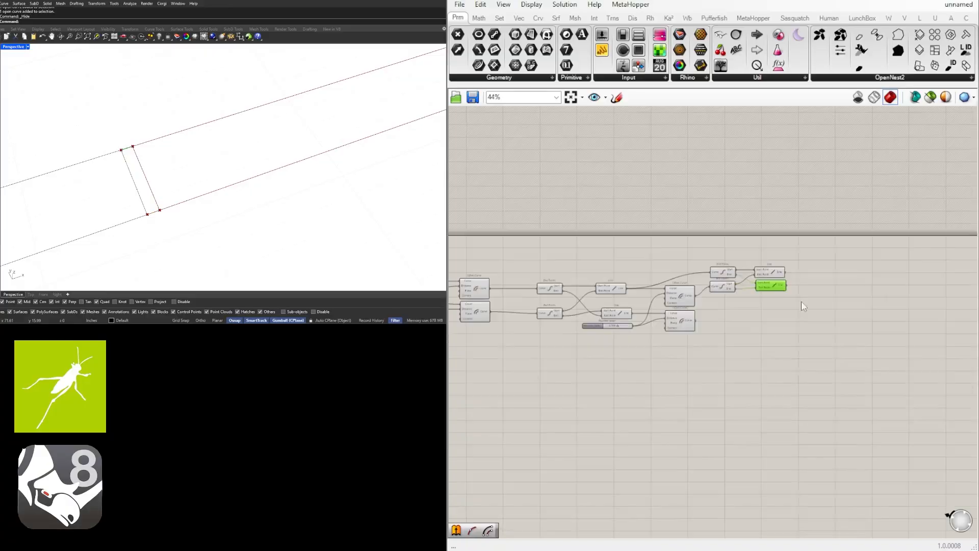
pyautogui.moveTo(810, 306); pyautogui.dragTo(757, 286)
pyautogui.scroll(4, 757, 287)
pyautogui.click(679, 286)
pyautogui.moveTo(865, 324); pyautogui.dragTo(711, 240)
pyautogui.scroll(-3, 758, 251)
pyautogui.click(787, 315)
pyautogui.scroll(1, 662, 281)
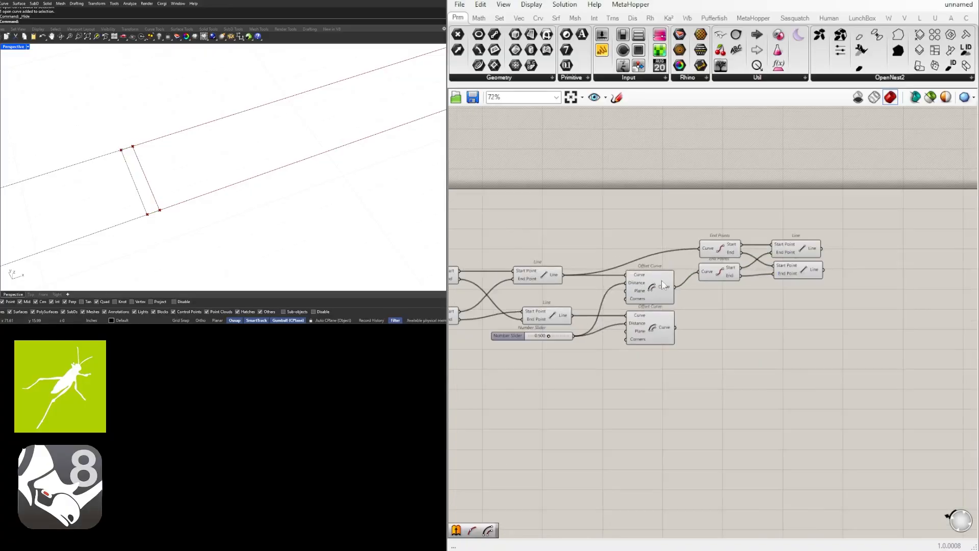
# Align the two stacked Line components that follow the End Points.
pyautogui.moveTo(761, 293); pyautogui.dragTo(800, 293, button='right')
pyautogui.scroll(-1, 731, 283)
pyautogui.scroll(1, 802, 295)
pyautogui.click(779, 235)
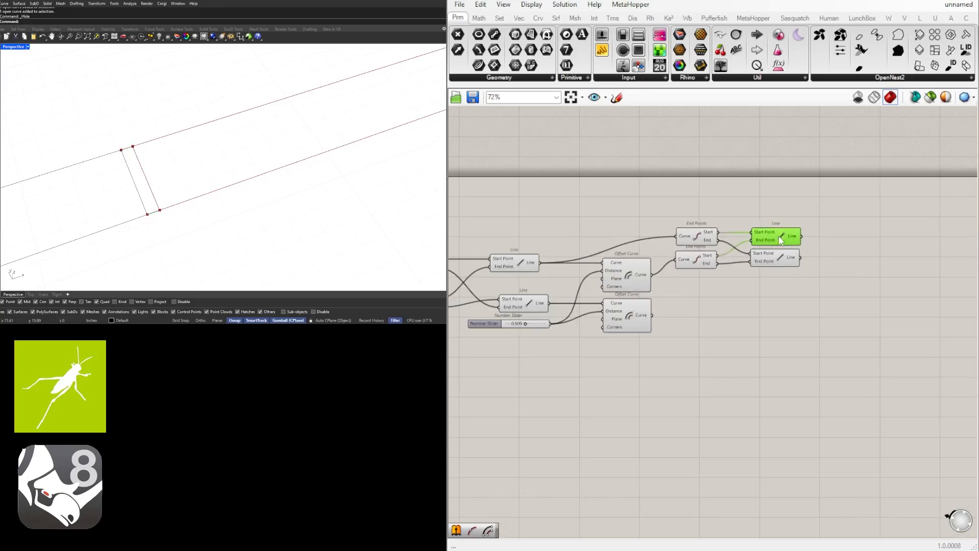
pyautogui.click(845, 298)
pyautogui.scroll(-1, 846, 298)
pyautogui.scroll(2, 840, 276)
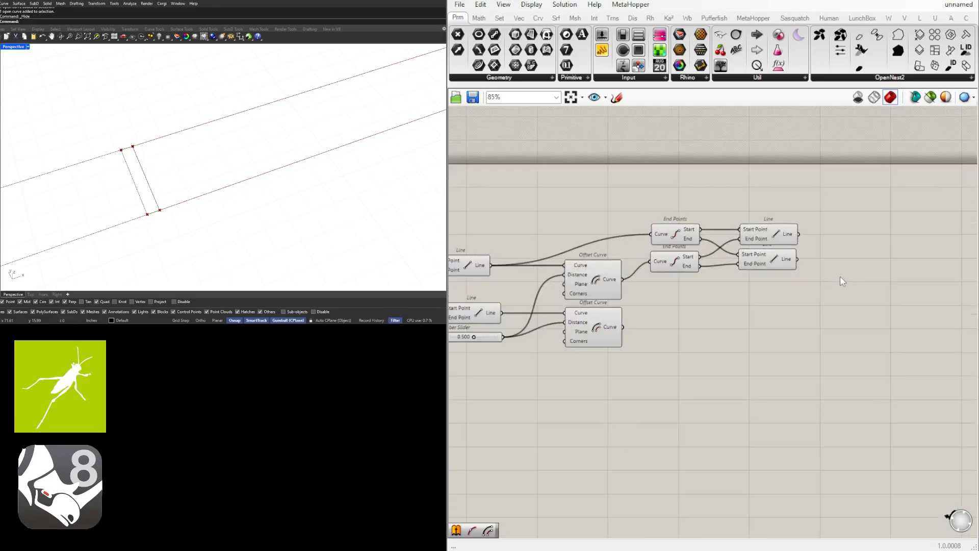
# Add a Join Curves component and connect both short end Lines to its Curves input.
pyautogui.doubleClick(842, 277)
pyautogui.write('join')
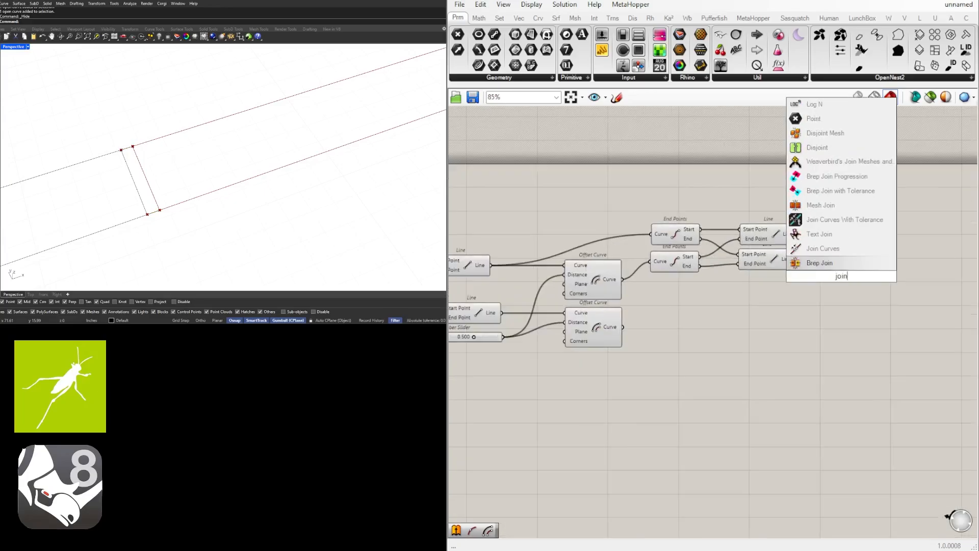
pyautogui.click(817, 249)
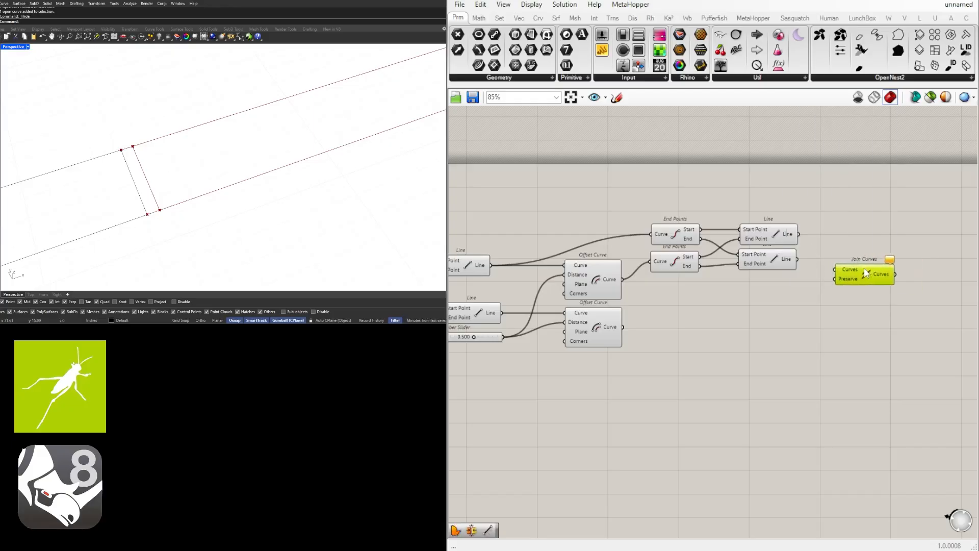
pyautogui.moveTo(799, 234); pyautogui.dragTo(849, 268)
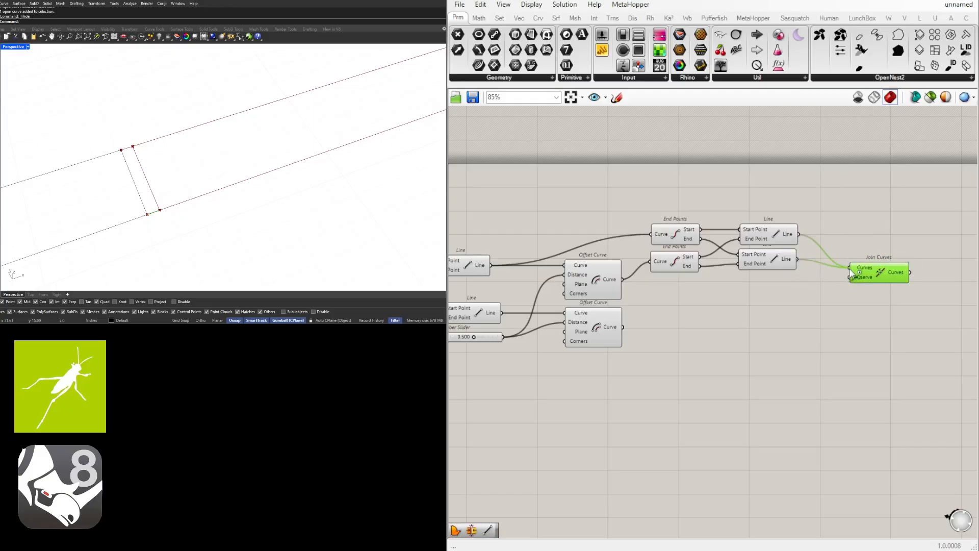
# Add the first jamb Line and its Offset Curve as further sources of the Join Curves' Curves input.
pyautogui.scroll(-2, 633, 263)
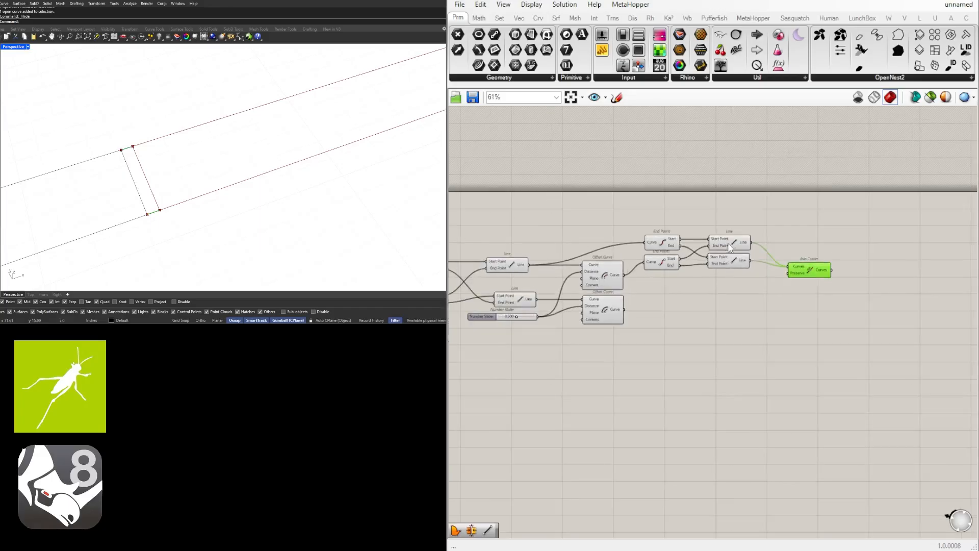
pyautogui.click(518, 268)
pyautogui.moveTo(530, 265); pyautogui.dragTo(791, 267)
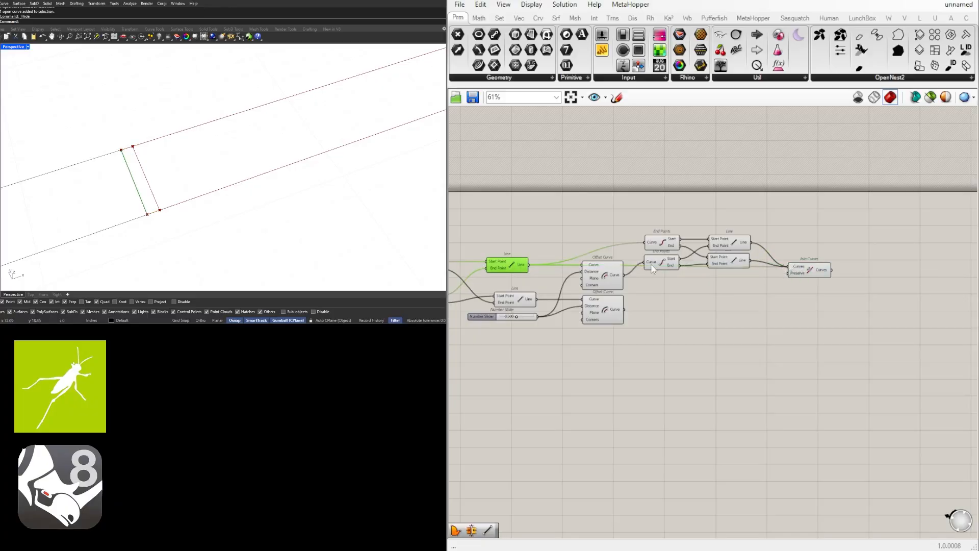
pyautogui.click(615, 278)
pyautogui.moveTo(625, 276); pyautogui.dragTo(806, 282)
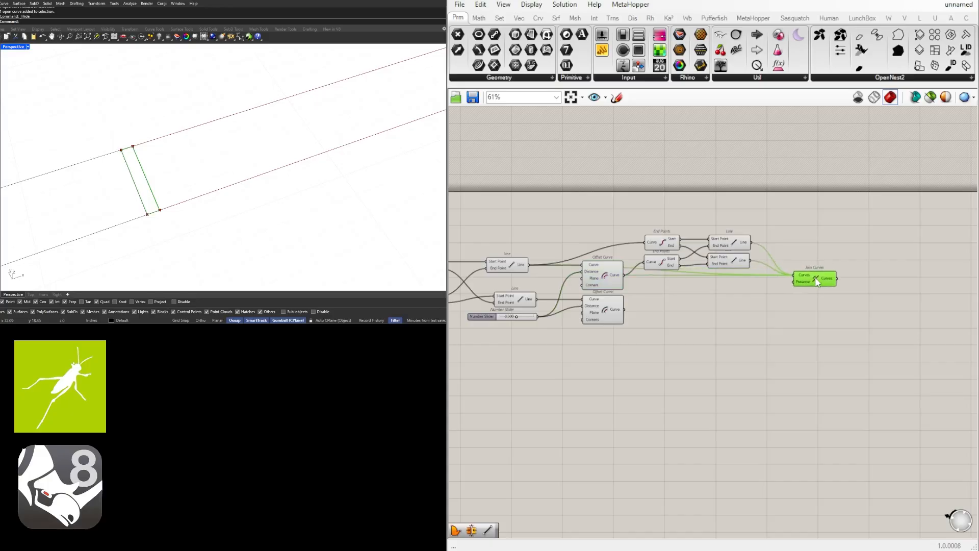
# Duplicate the End Points, short Lines and Join Curves group below the original.
pyautogui.click(847, 296)
pyautogui.moveTo(916, 313); pyautogui.dragTo(659, 231)
pyautogui.moveTo(670, 245); pyautogui.dragTo(715, 305)
# Feed the duplicated End Points components from the second jamb Line and its Offset Curve.
pyautogui.click(575, 322)
pyautogui.click(516, 300)
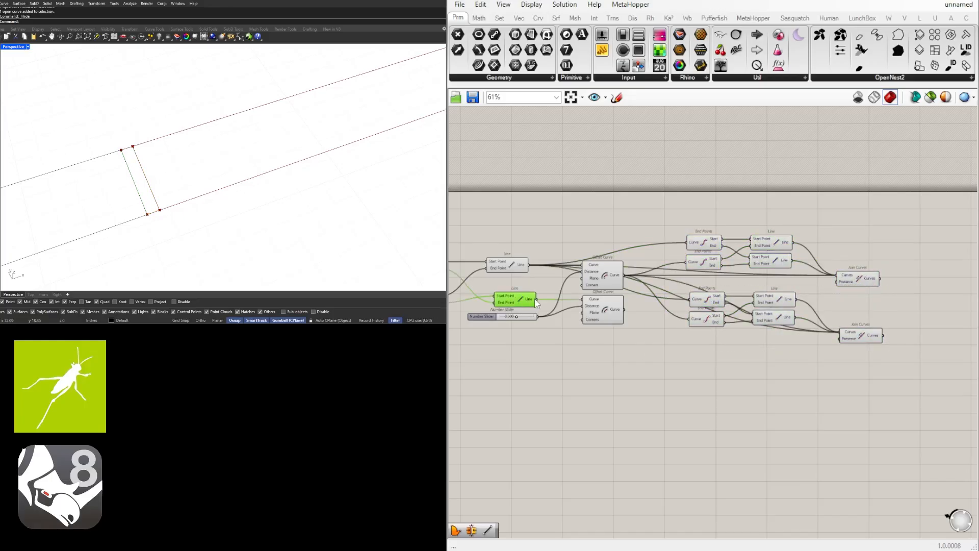
pyautogui.moveTo(537, 299); pyautogui.dragTo(690, 301)
pyautogui.moveTo(625, 309); pyautogui.dragTo(693, 320)
pyautogui.scroll(-3, 751, 271)
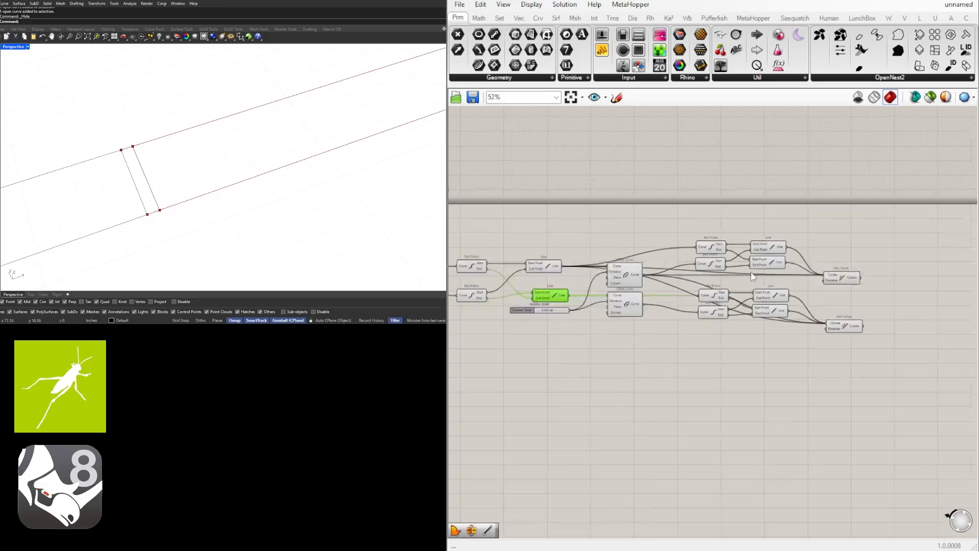
# Move the lower Join Curves closer beneath the upper one and flatten its Curves input.
pyautogui.scroll(-2, 339, 153)
pyautogui.scroll(-7, 327, 156)
pyautogui.keyDown('shift'); pyautogui.moveTo(399, 126); pyautogui.dragTo(273, 162, button='right'); pyautogui.keyUp('shift')
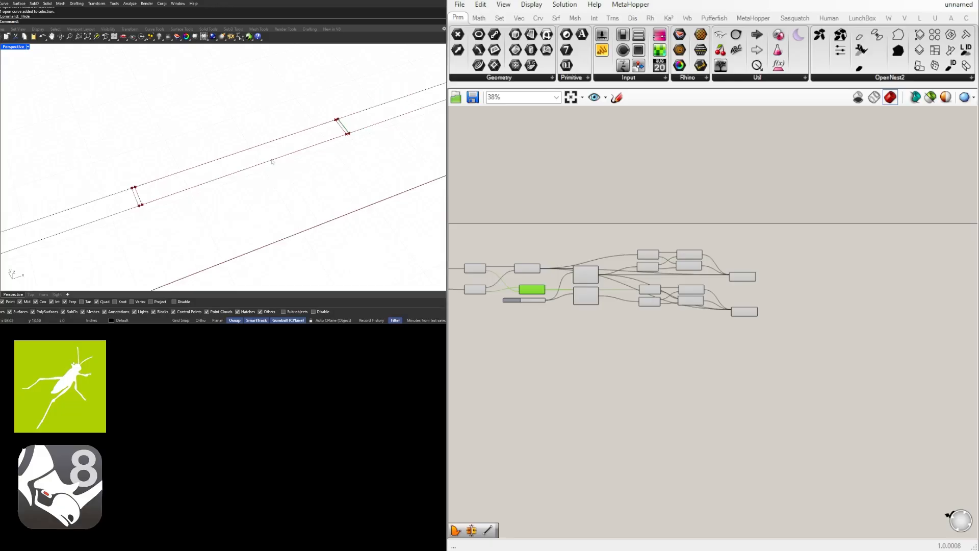
pyautogui.scroll(6, 342, 136)
pyautogui.scroll(3, 699, 300)
pyautogui.click(738, 314)
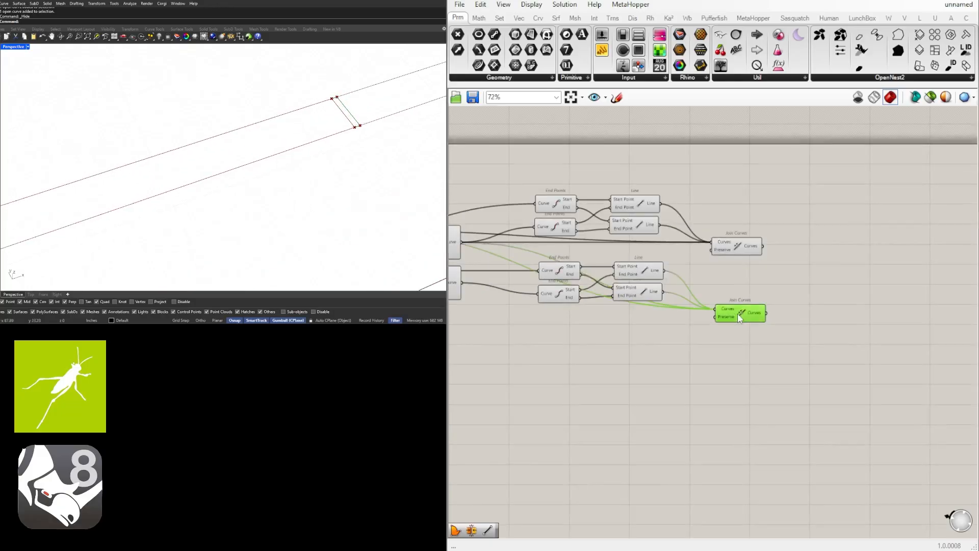
pyautogui.moveTo(742, 312); pyautogui.dragTo(737, 280)
pyautogui.rightClick(719, 279)
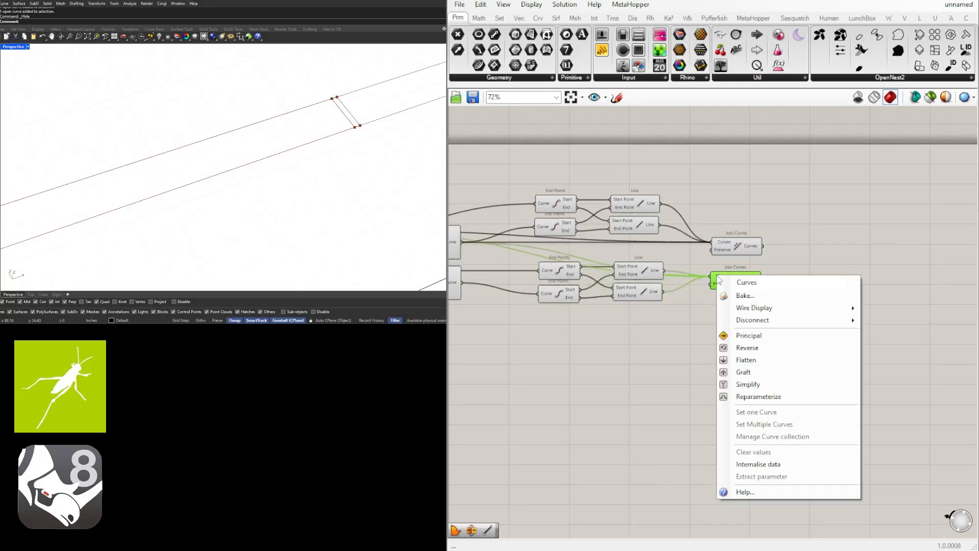
pyautogui.click(768, 360)
# Disconnect the first jamb Line and its Offset Curve from the lower Join Curves, leaving only its two short Lines wired.
pyautogui.scroll(3, 750, 266)
pyautogui.scroll(-2, 744, 268)
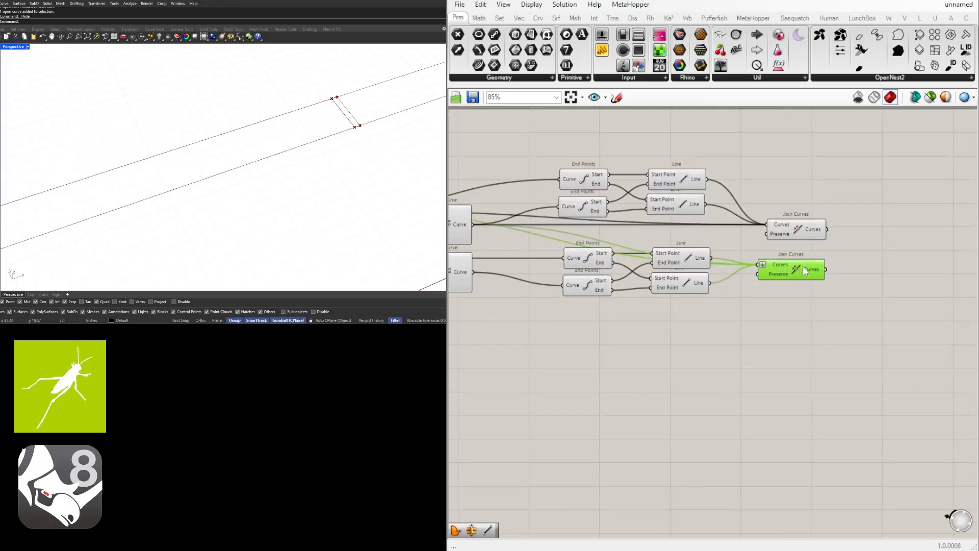
pyautogui.click(696, 259)
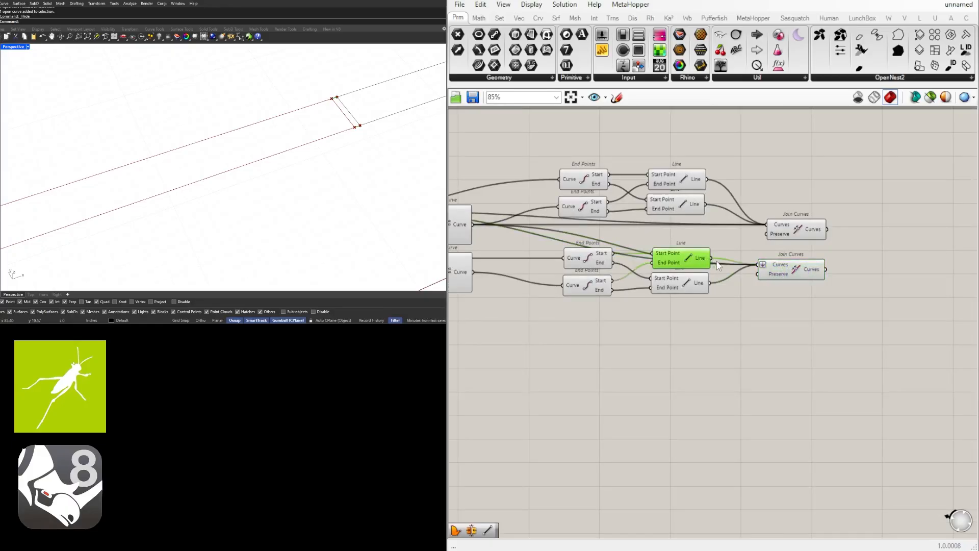
pyautogui.click(684, 284)
pyautogui.scroll(-2, 623, 282)
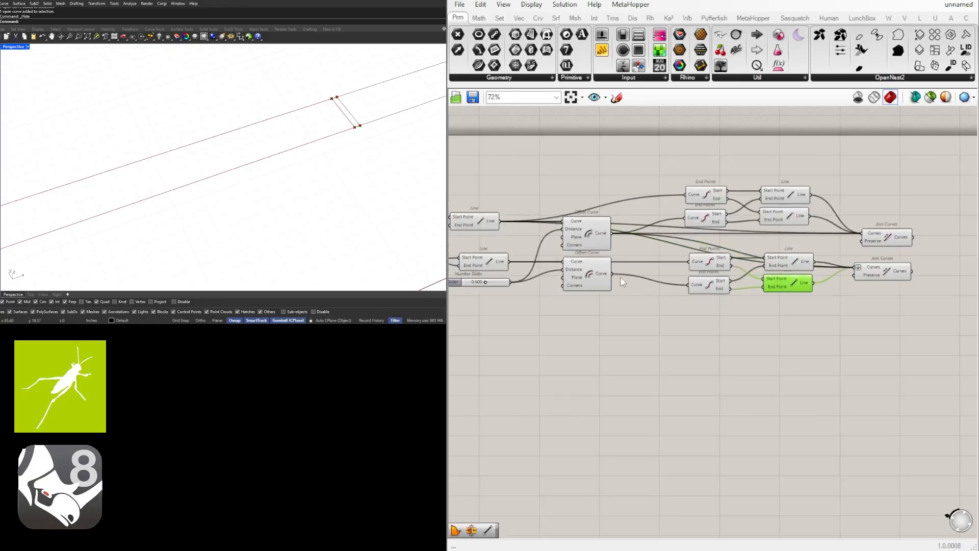
pyautogui.click(818, 284)
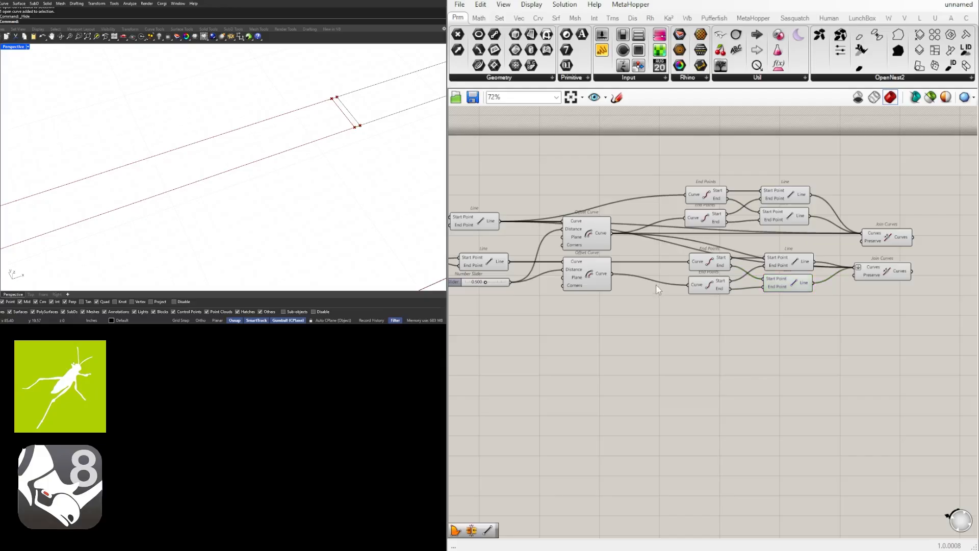
pyautogui.click(892, 280)
pyautogui.rightClick(867, 267)
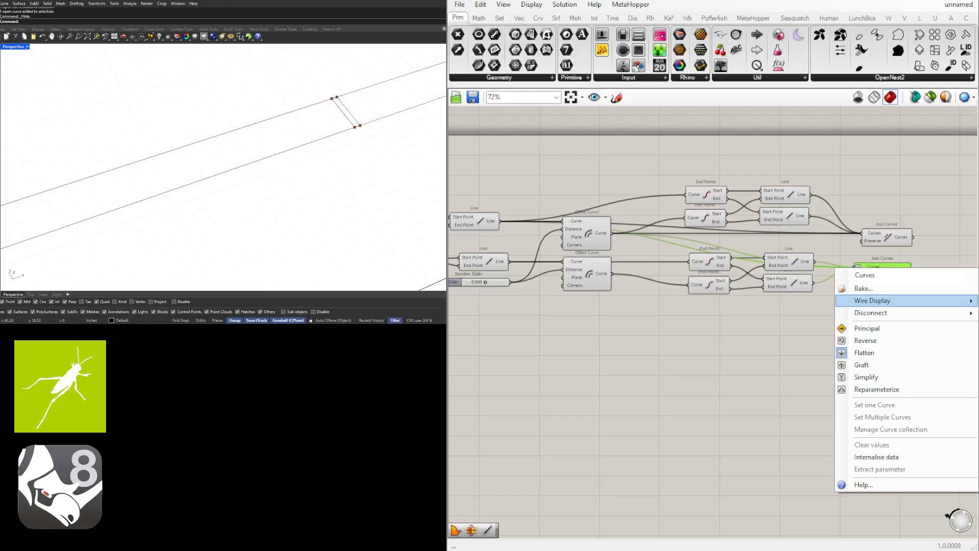
pyautogui.moveTo(871, 313)
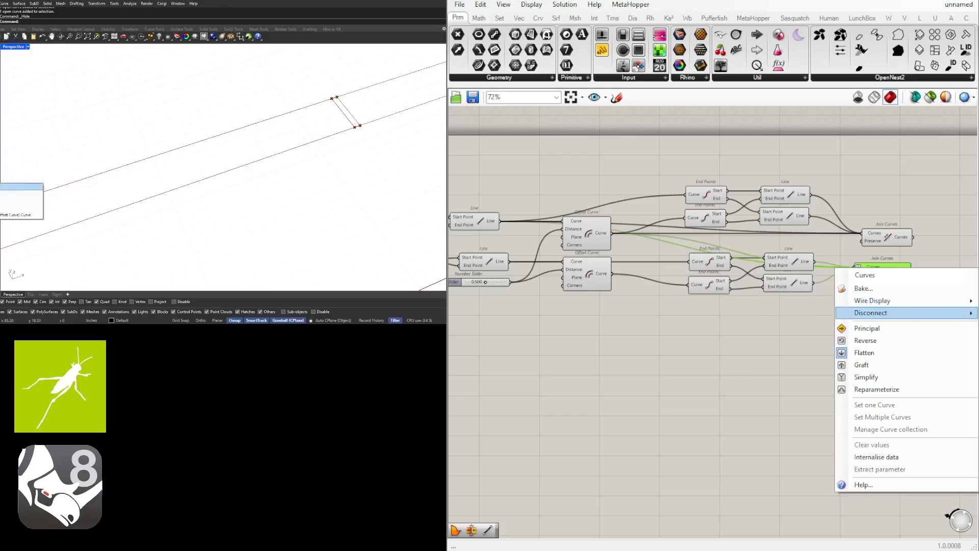
pyautogui.click(2, 187)
pyautogui.moveTo(814, 261); pyautogui.dragTo(855, 268)
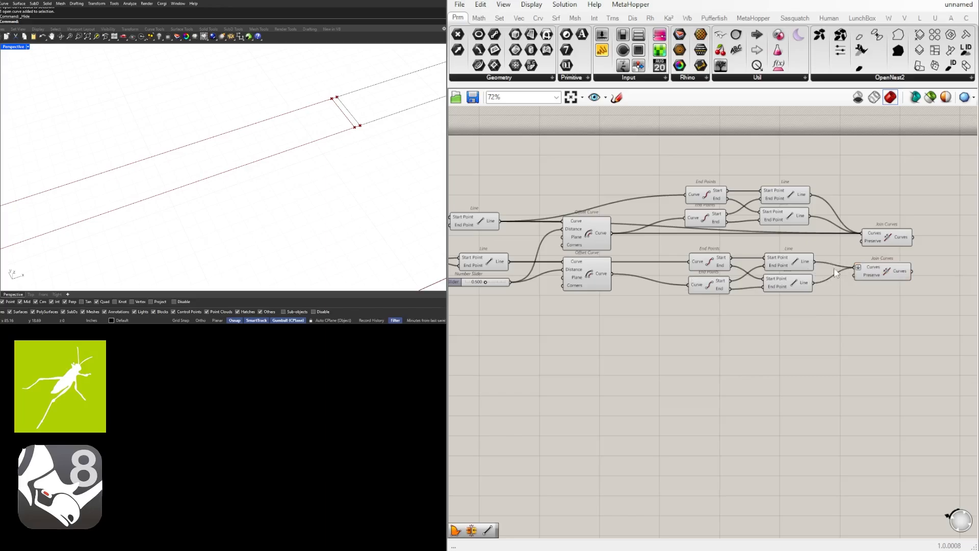
# Add the second jamb Line and its Offset Curve as sources of the lower Join Curves' Curves input.
pyautogui.click(488, 261)
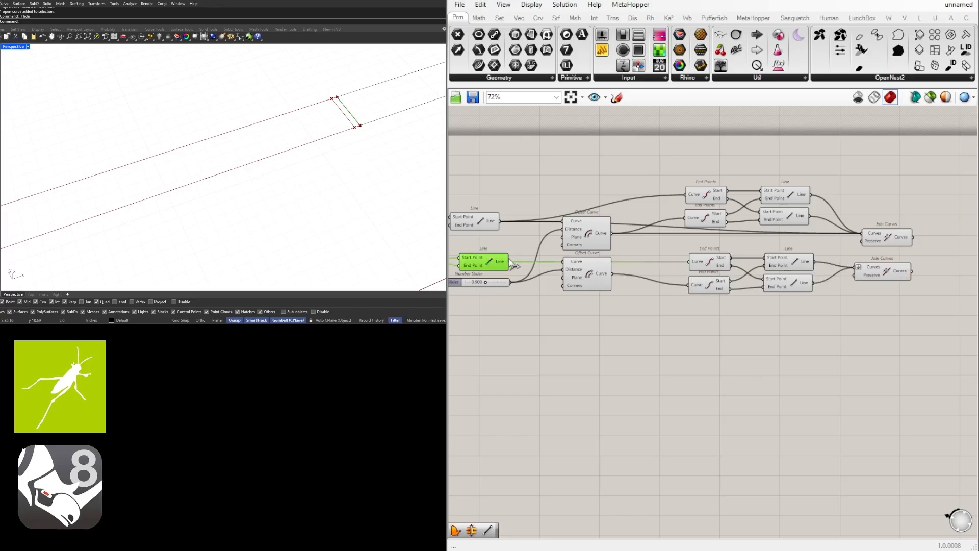
pyautogui.keyDown('shift'); pyautogui.moveTo(509, 261); pyautogui.dragTo(856, 270); pyautogui.keyUp('shift')
pyautogui.keyDown('shift'); pyautogui.moveTo(612, 273); pyautogui.dragTo(891, 276); pyautogui.keyUp('shift')
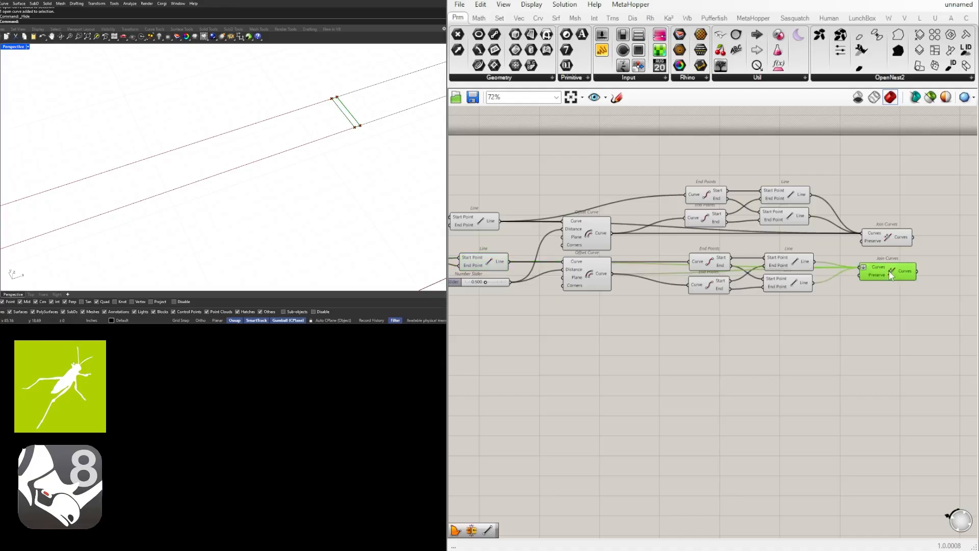
pyautogui.click(530, 199)
pyautogui.scroll(-5, 212, 149)
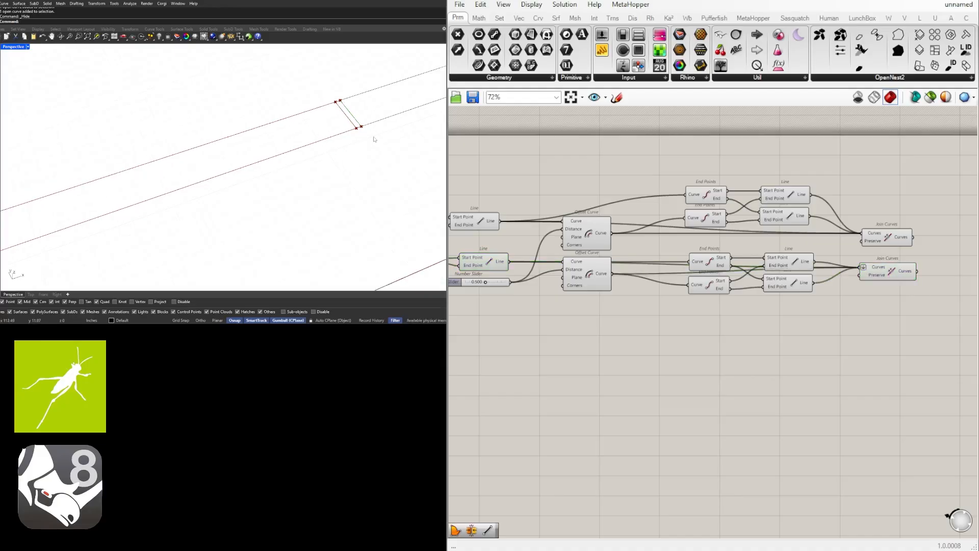
pyautogui.moveTo(934, 309); pyautogui.dragTo(903, 228)
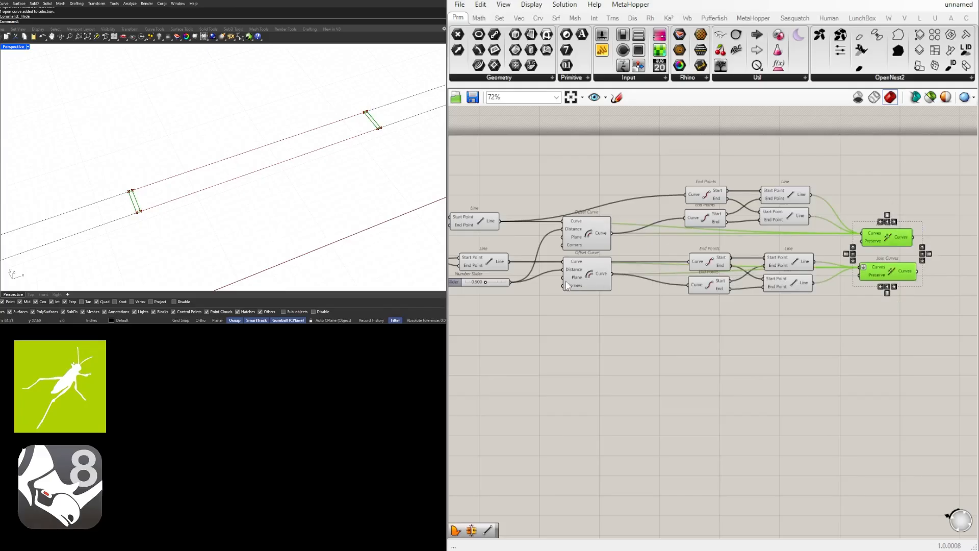
# Test the jamb thickness by raising the offset distance slider to 1.000 and setting it back to 0.5.
pyautogui.moveTo(566, 283); pyautogui.dragTo(765, 311, button='right')
pyautogui.scroll(6, 687, 310)
pyautogui.moveTo(685, 310); pyautogui.dragTo(770, 314)
pyautogui.doubleClick(735, 315)
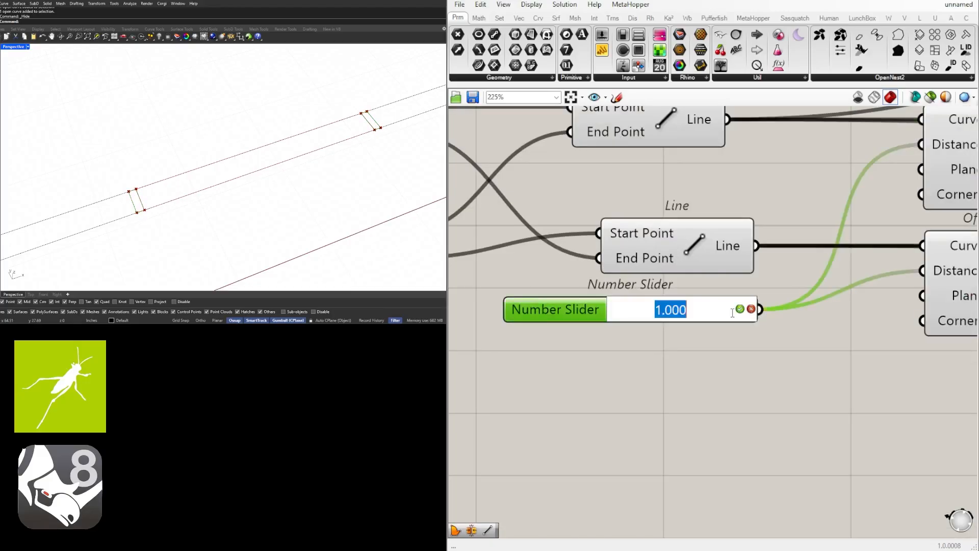
pyautogui.write('.5')
pyautogui.press('Return')
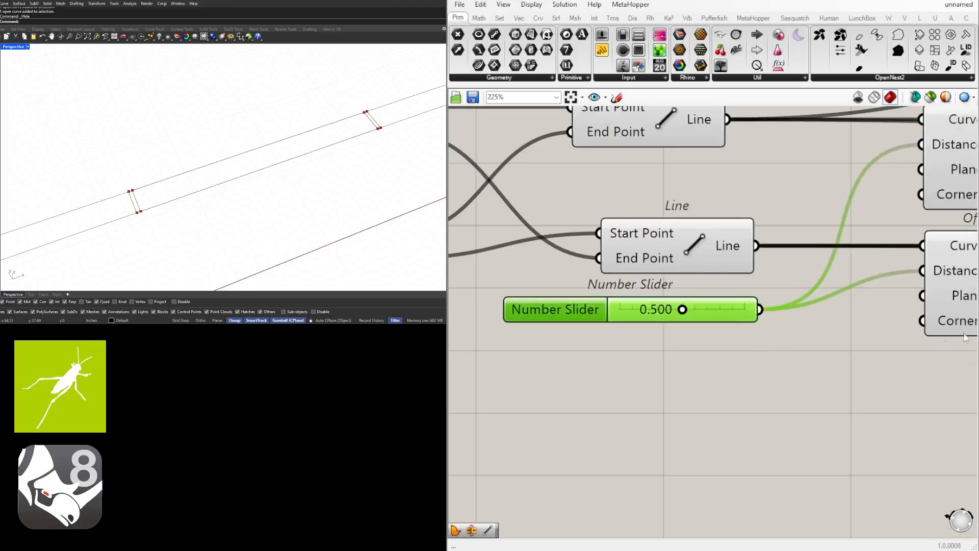
pyautogui.scroll(-5, 742, 327)
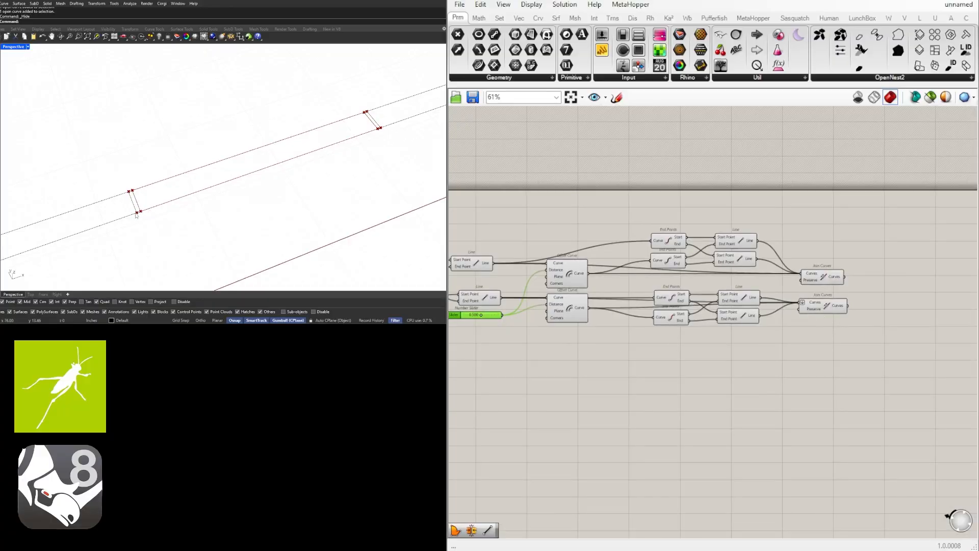
pyautogui.moveTo(202, 206); pyautogui.dragTo(155, 206, button='right')
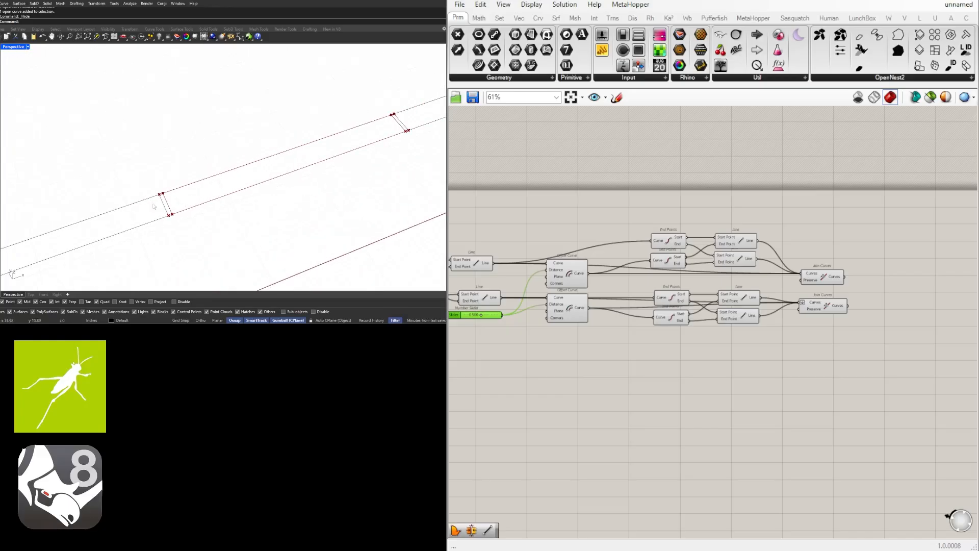
pyautogui.moveTo(213, 197); pyautogui.dragTo(276, 177, button='right')
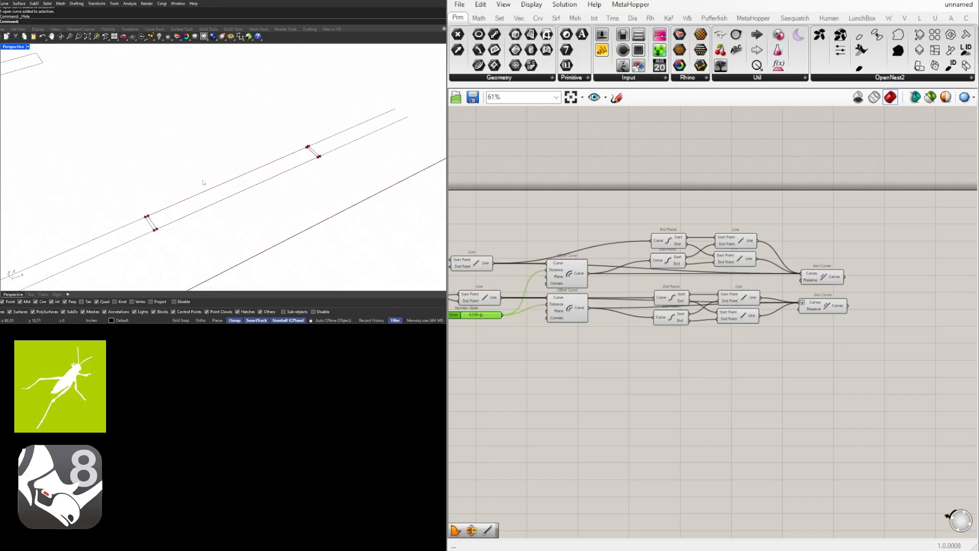
pyautogui.moveTo(326, 194); pyautogui.dragTo(316, 167, button='right')
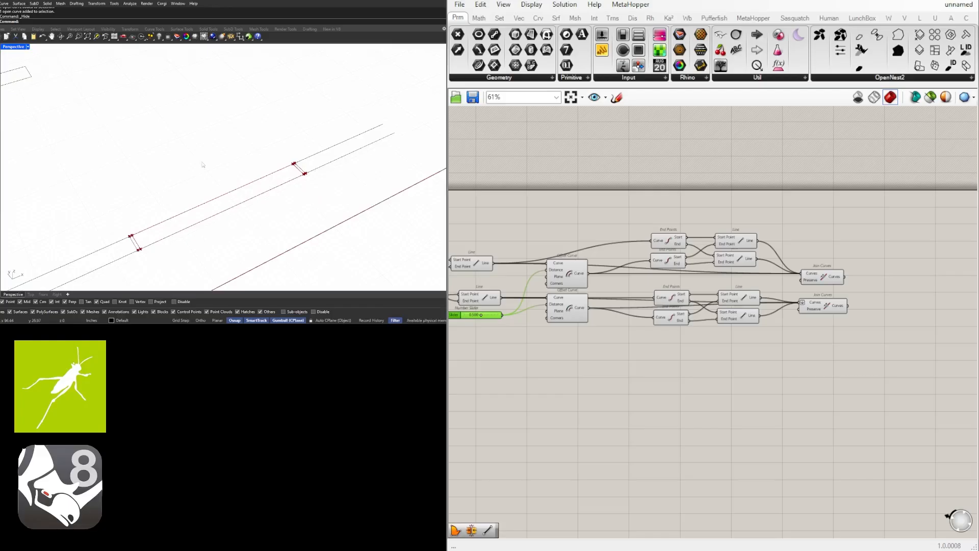
pyautogui.scroll(-3, 239, 180)
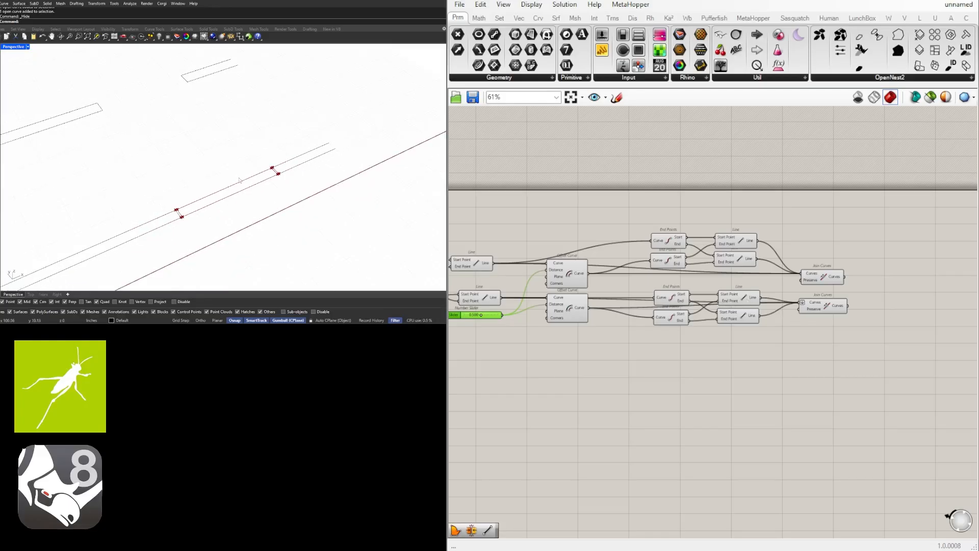
pyautogui.scroll(2, 243, 167)
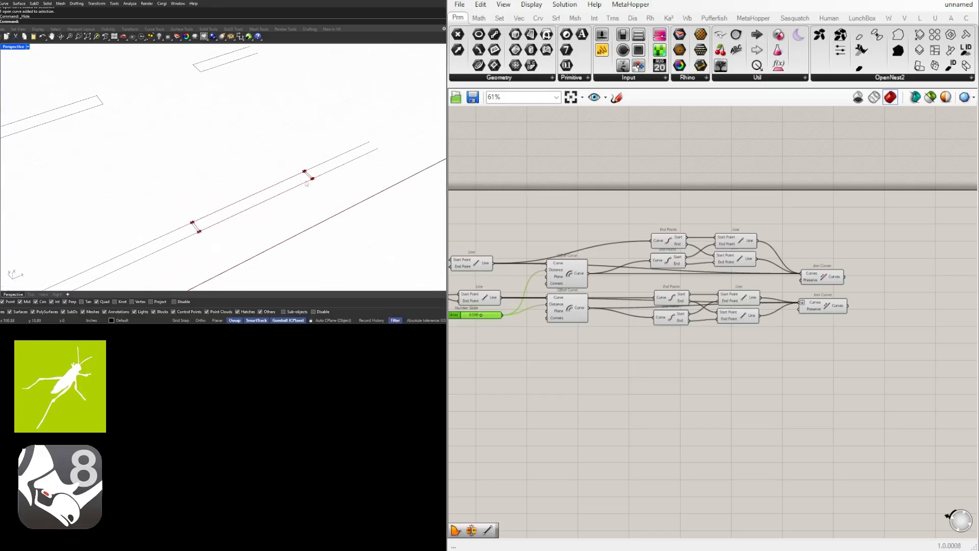
pyautogui.scroll(2, 306, 176)
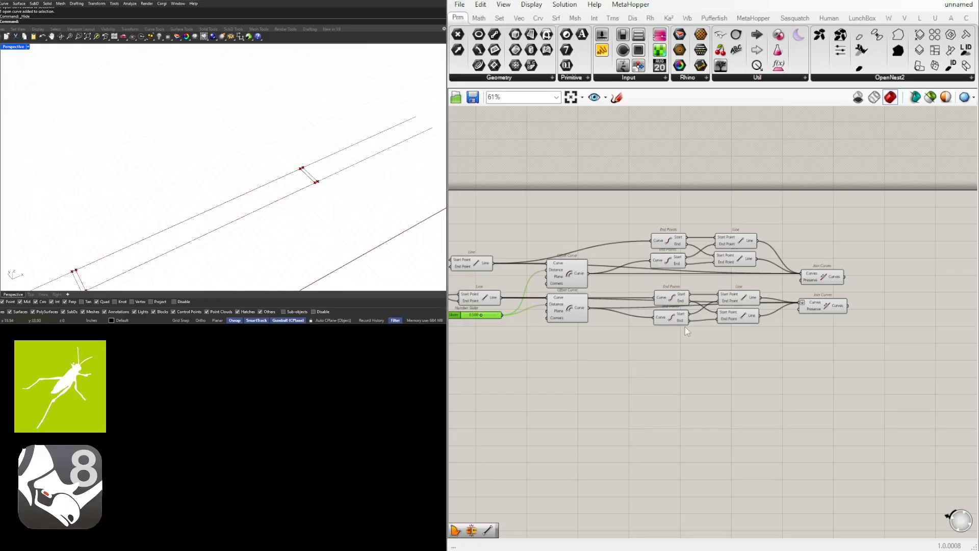
# Preview the first jamb's Line and its two End Points components to identify which corners each one gives.
pyautogui.scroll(-1, 685, 329)
pyautogui.moveTo(617, 364); pyautogui.dragTo(726, 344, button='right')
pyautogui.scroll(3, 623, 272)
pyautogui.click(607, 240)
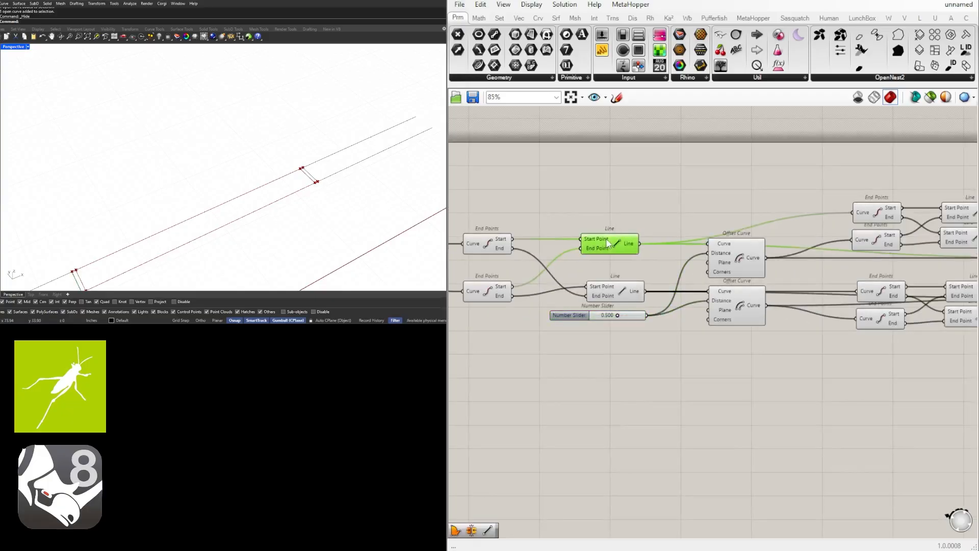
pyautogui.click(638, 201)
pyautogui.moveTo(856, 217); pyautogui.dragTo(647, 213, button='right')
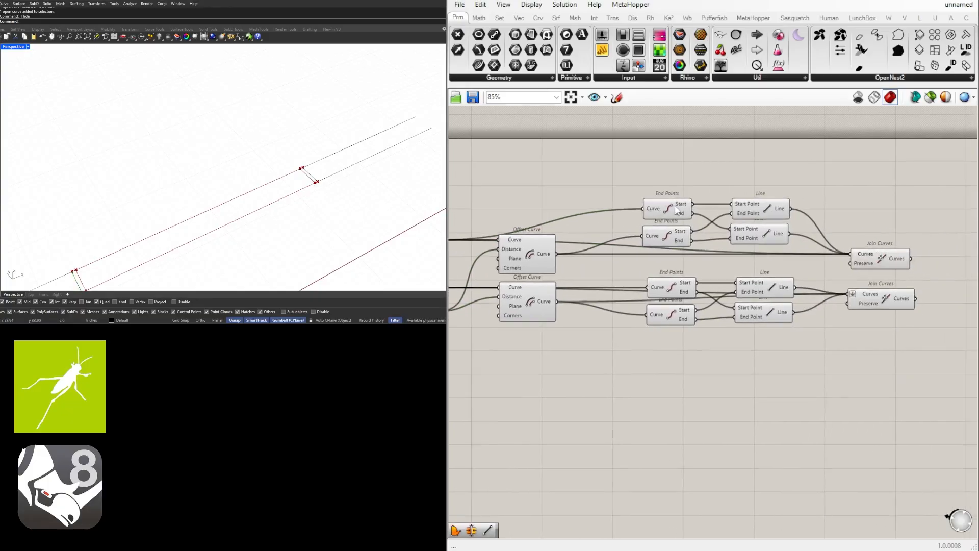
pyautogui.click(678, 210)
pyautogui.click(672, 238)
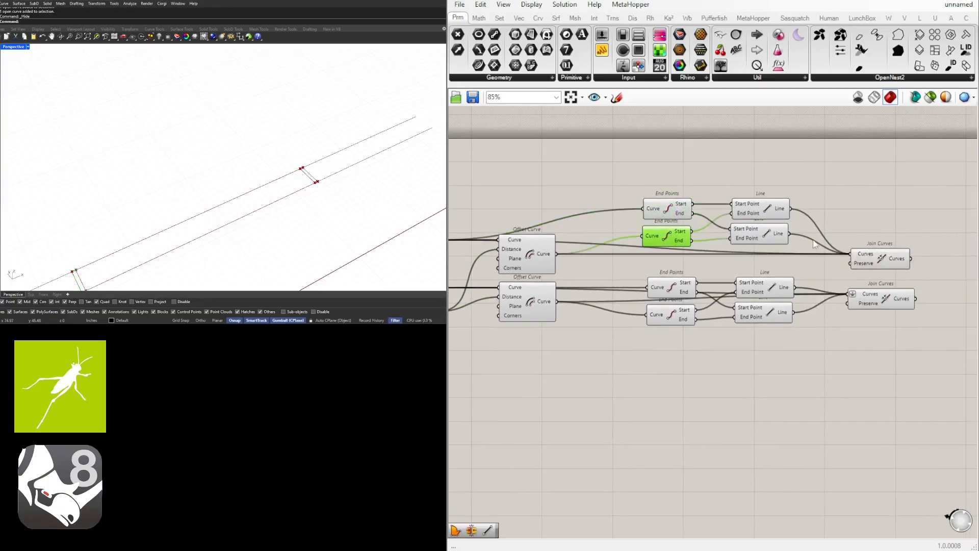
# Check the second jamb's End Points components and highlight both offset curves' End Points together to locate the inner jamb corners.
pyautogui.scroll(-2, 705, 253)
pyautogui.click(689, 284)
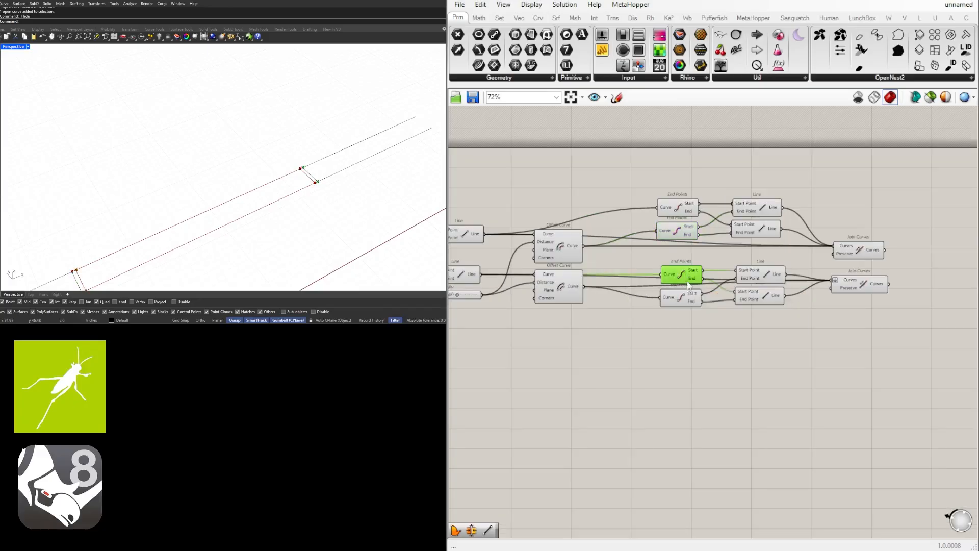
pyautogui.click(682, 301)
pyautogui.moveTo(758, 302); pyautogui.dragTo(714, 309, button='right')
pyautogui.keyDown('shift'); pyautogui.moveTo(147, 213); pyautogui.dragTo(188, 168, button='right'); pyautogui.keyUp('shift')
pyautogui.keyDown('shift'); pyautogui.click(634, 244); pyautogui.keyUp('shift')
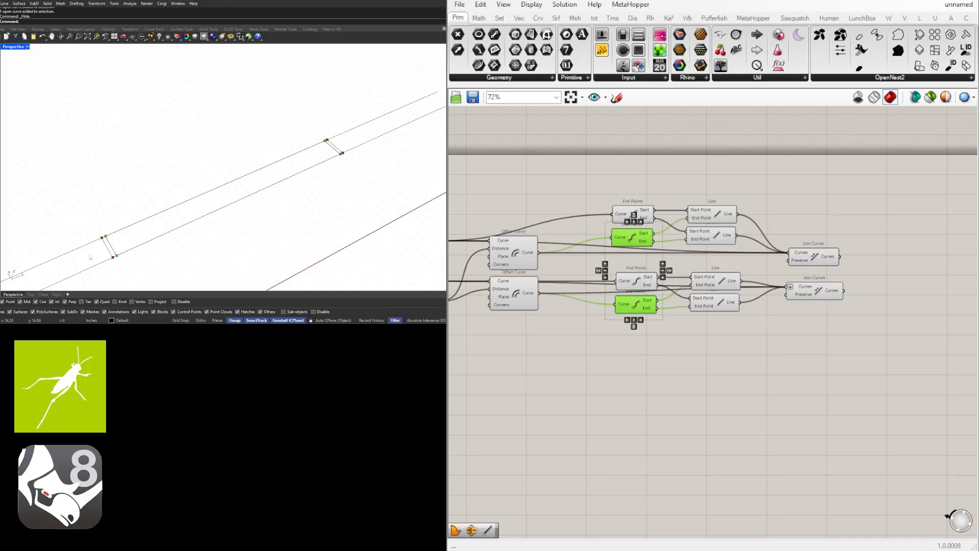
pyautogui.moveTo(90, 256); pyautogui.dragTo(203, 241, button='right')
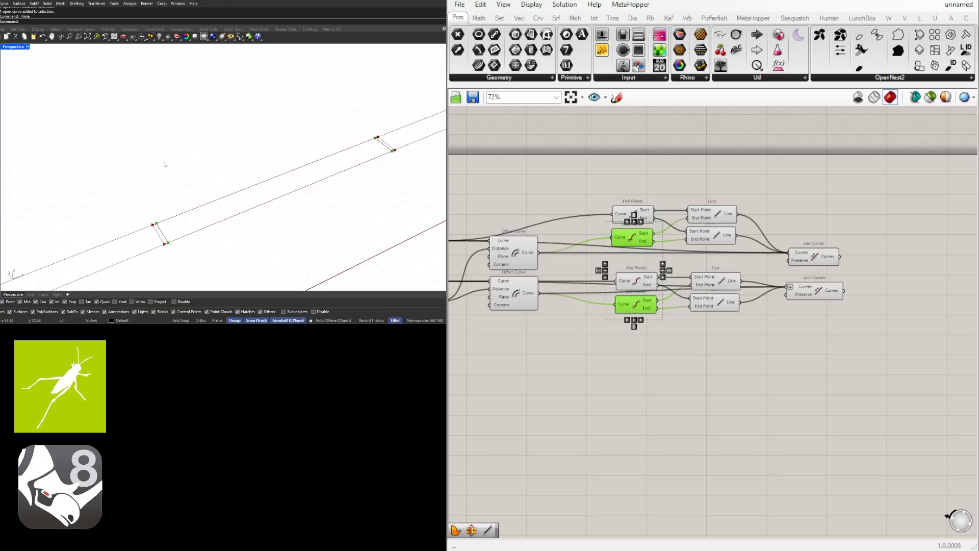
pyautogui.moveTo(195, 214); pyautogui.dragTo(312, 192, button='right')
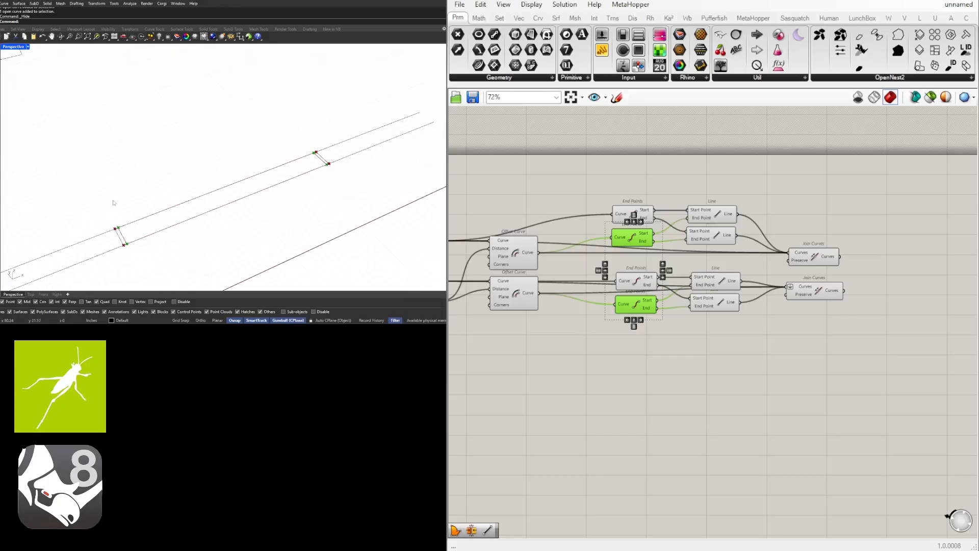
# Add a Line component from the End output of the first offset jamb's End Points to the End output of the second's.
pyautogui.click(805, 348)
pyautogui.doubleClick(869, 332)
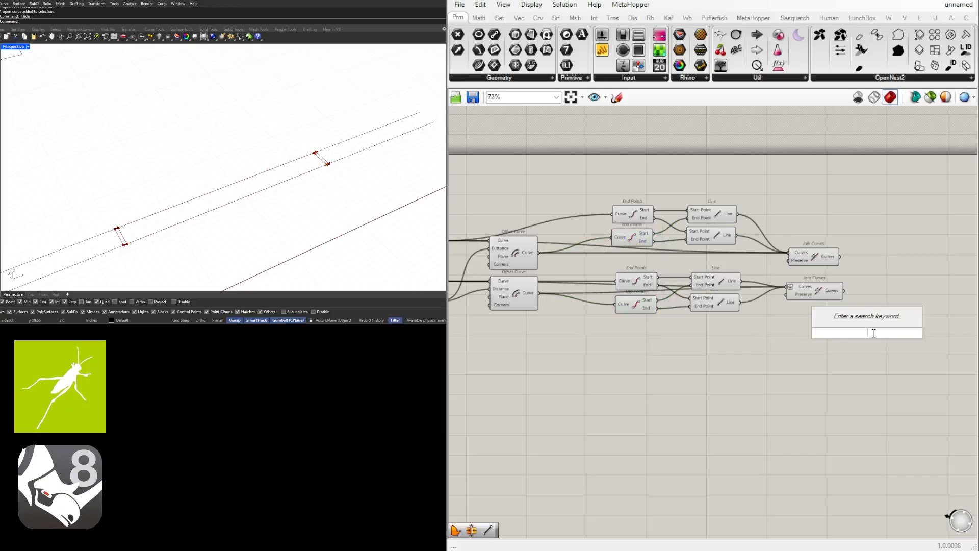
pyautogui.write('line')
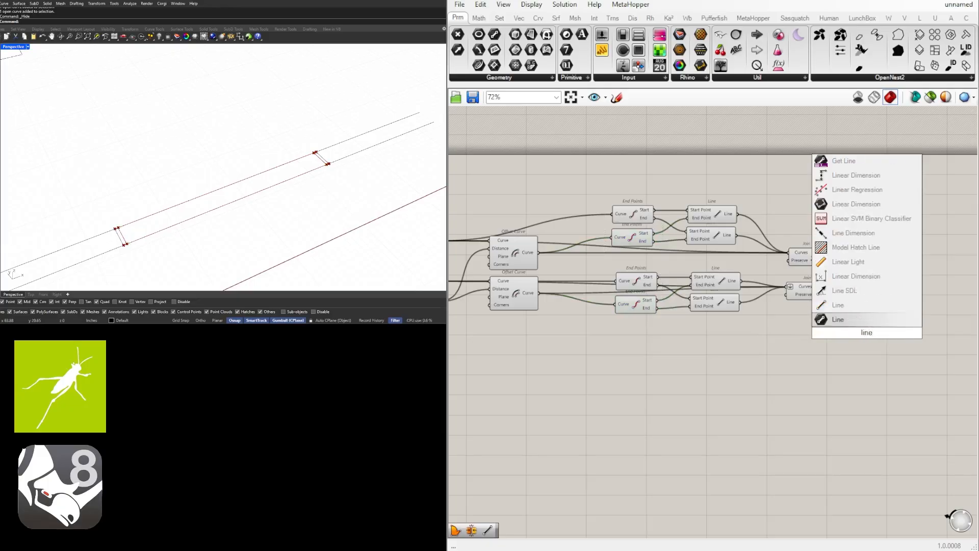
pyautogui.click(842, 319)
pyautogui.moveTo(655, 241); pyautogui.dragTo(844, 329)
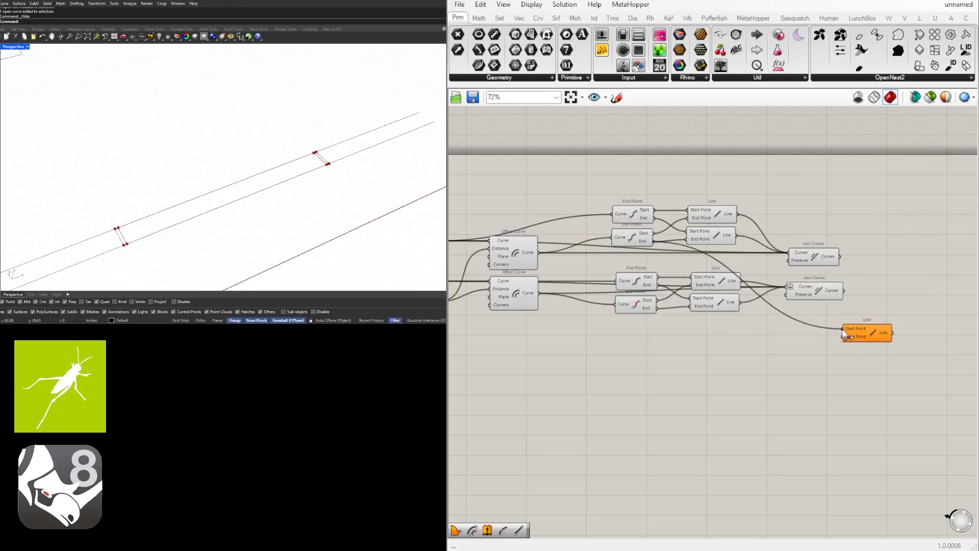
pyautogui.moveTo(658, 309); pyautogui.dragTo(844, 336)
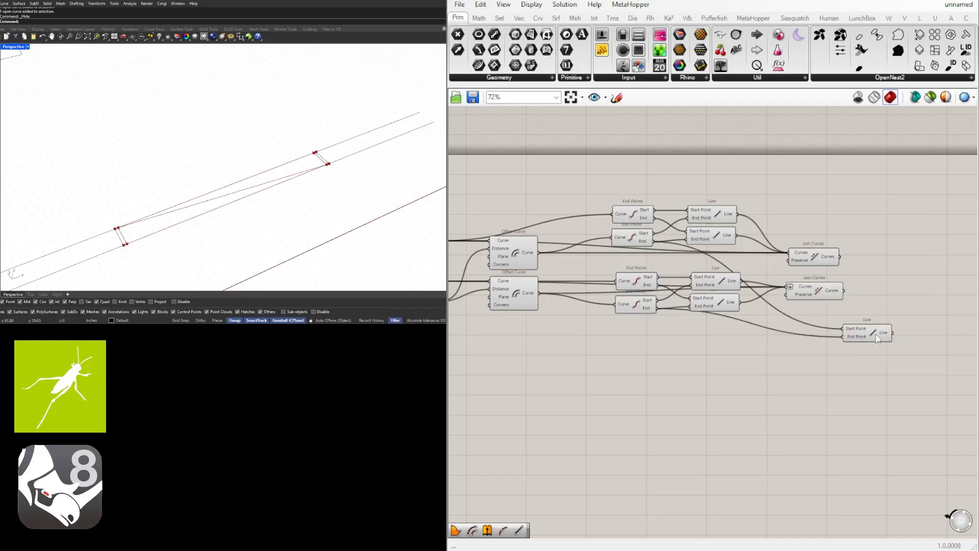
pyautogui.click(876, 332)
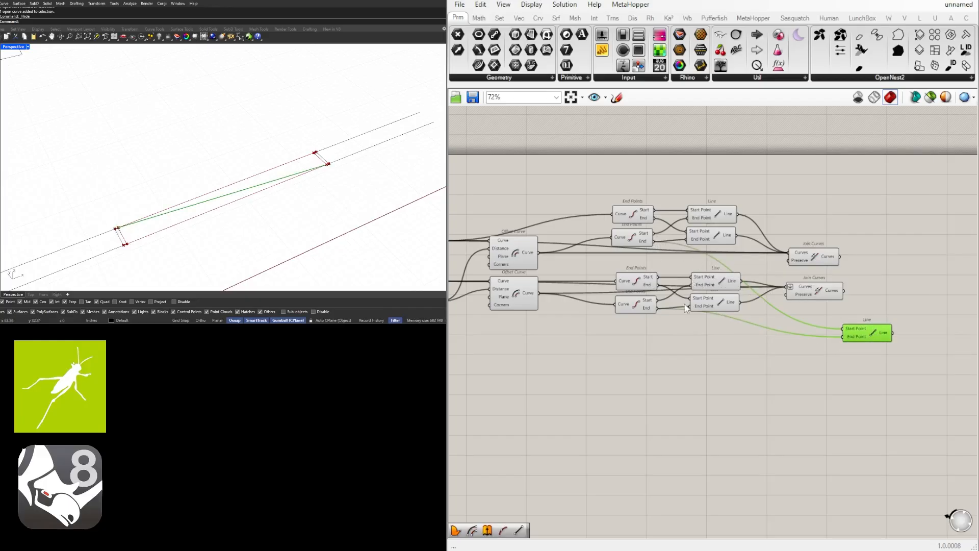
# Rewire the new Line's End Point to the Start of the second offset jamb's End Points and move the Line above the upper Join Curves.
pyautogui.scroll(2, 676, 294)
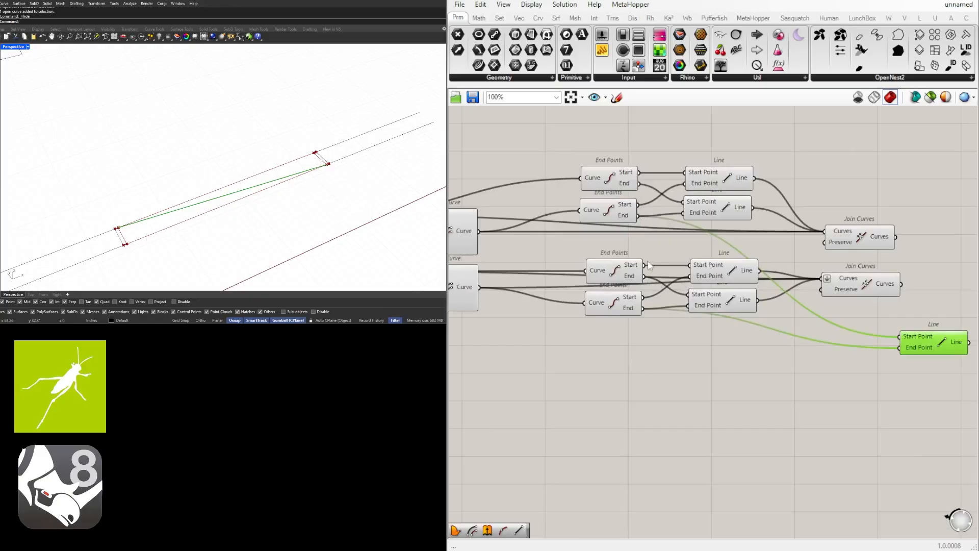
pyautogui.keyDown('ctrl'); pyautogui.moveTo(644, 309); pyautogui.dragTo(899, 348); pyautogui.keyUp('ctrl')
pyautogui.moveTo(644, 276); pyautogui.dragTo(900, 348)
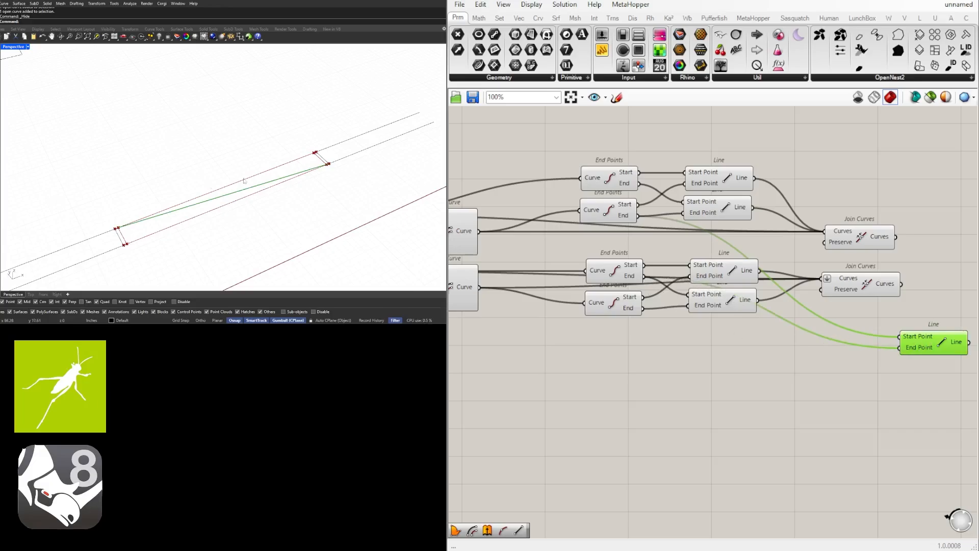
pyautogui.scroll(3, 327, 162)
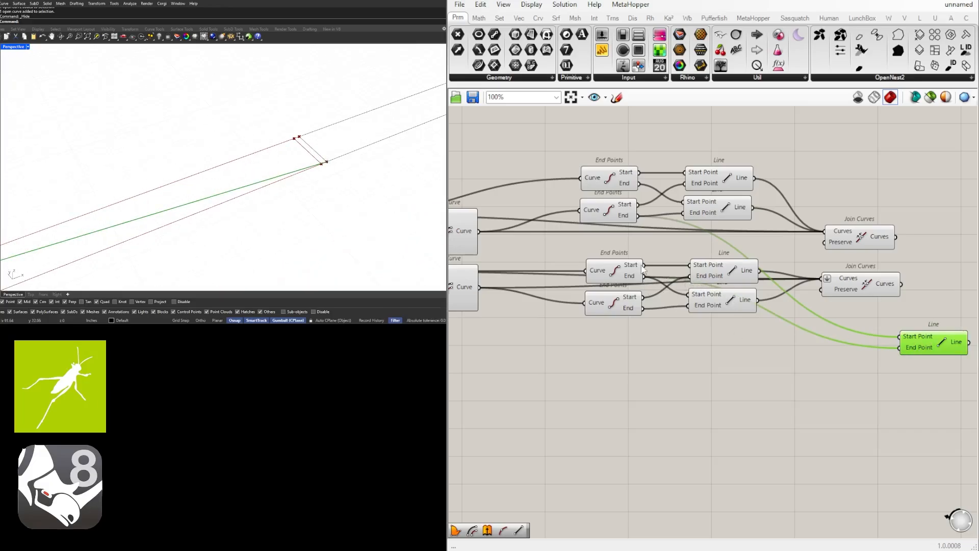
pyautogui.moveTo(644, 276); pyautogui.dragTo(900, 348)
pyautogui.scroll(-3, 234, 186)
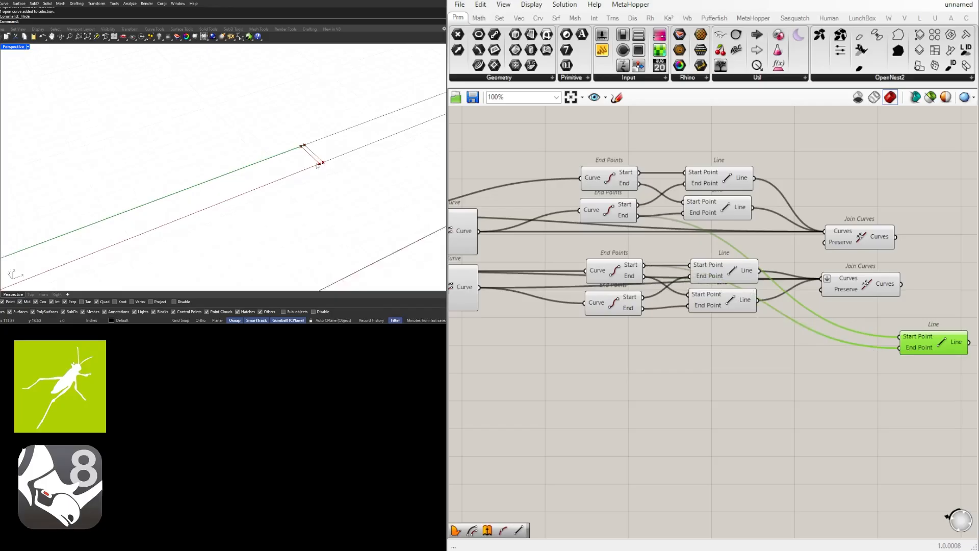
pyautogui.moveTo(638, 296); pyautogui.dragTo(897, 183)
pyautogui.scroll(-2, 878, 222)
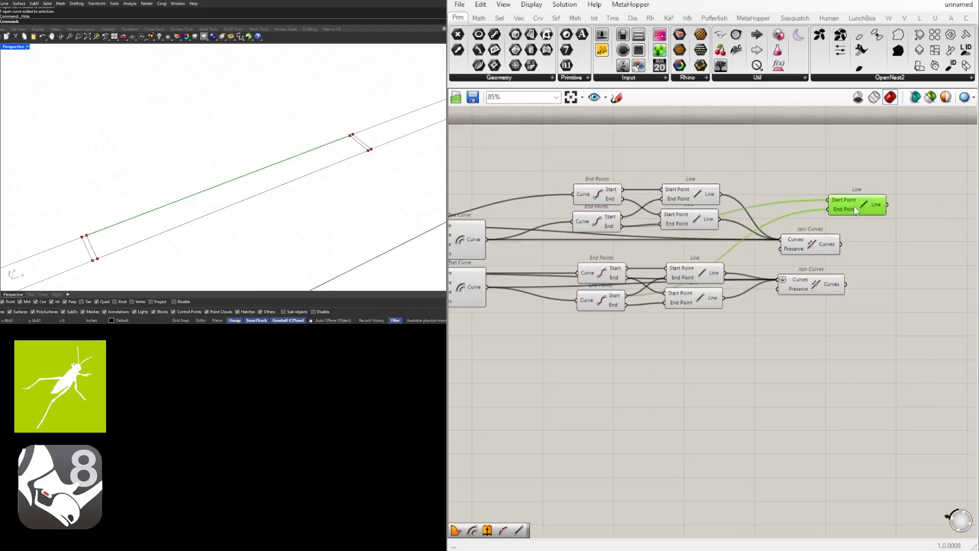
pyautogui.moveTo(856, 210); pyautogui.dragTo(852, 210)
# Verify that the new Line runs between the inner corners of both jambs by previewing the offset End Points and the Line.
pyautogui.scroll(4, 766, 214)
pyautogui.scroll(-3, 717, 217)
pyautogui.scroll(3, 597, 230)
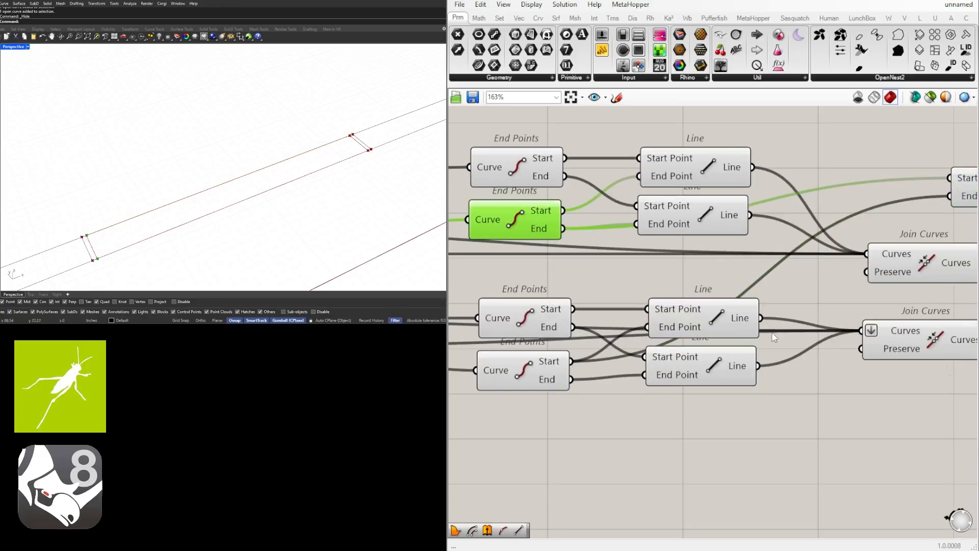
pyautogui.scroll(-2, 528, 323)
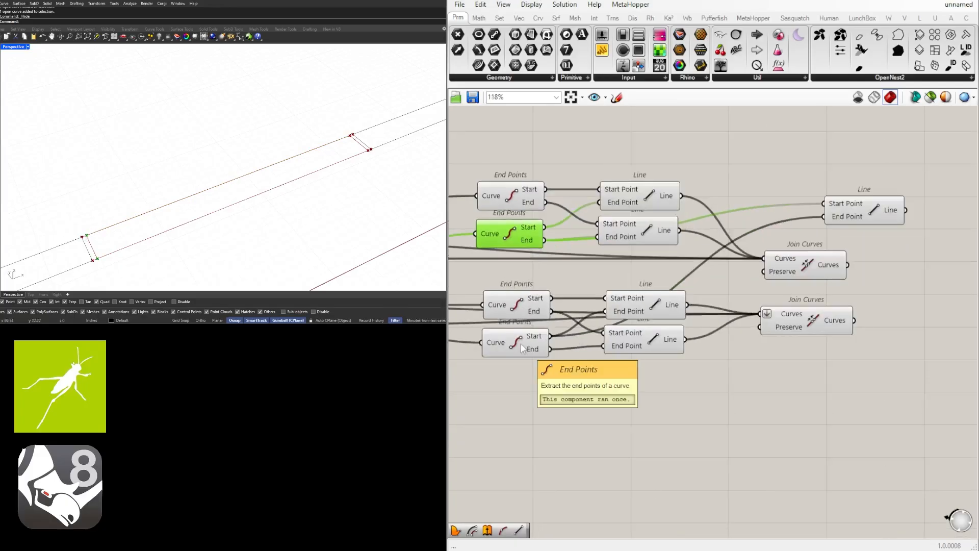
pyautogui.click(520, 344)
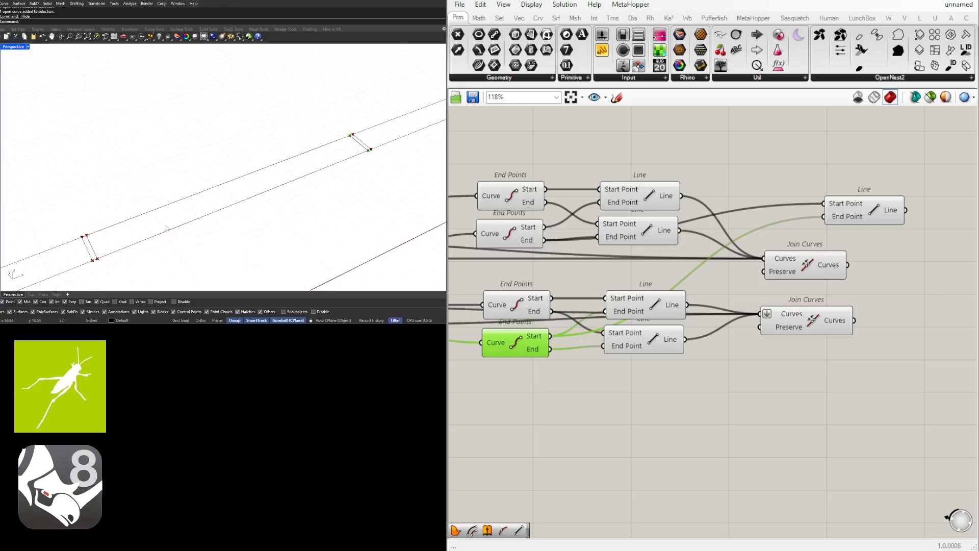
pyautogui.moveTo(777, 164); pyautogui.dragTo(751, 211, button='right')
pyautogui.click(751, 211)
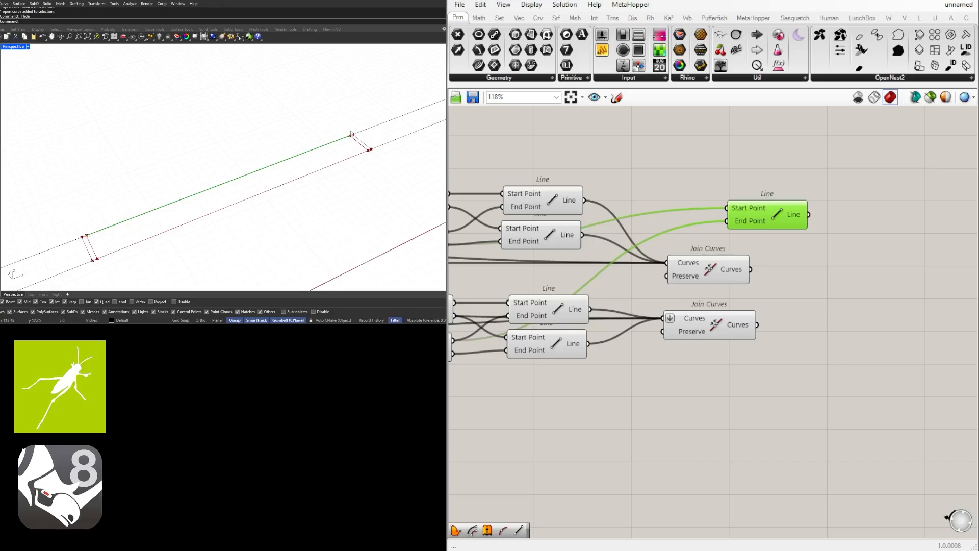
pyautogui.scroll(3, 95, 237)
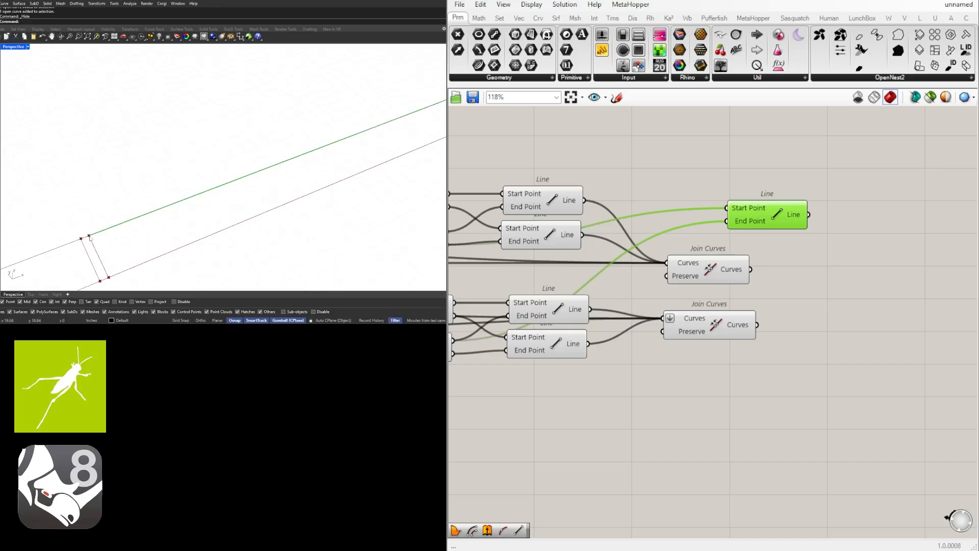
pyautogui.scroll(-3, 89, 237)
pyautogui.scroll(3, 288, 162)
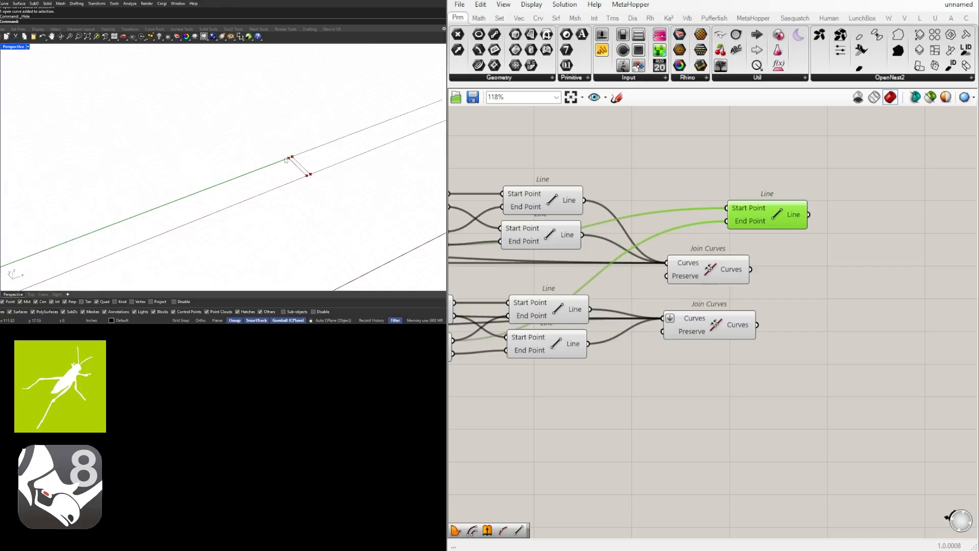
# Shift the upper Join Curves slightly down and place the new Line directly beneath the lower Join Curves.
pyautogui.scroll(-2, 744, 246)
pyautogui.click(721, 280)
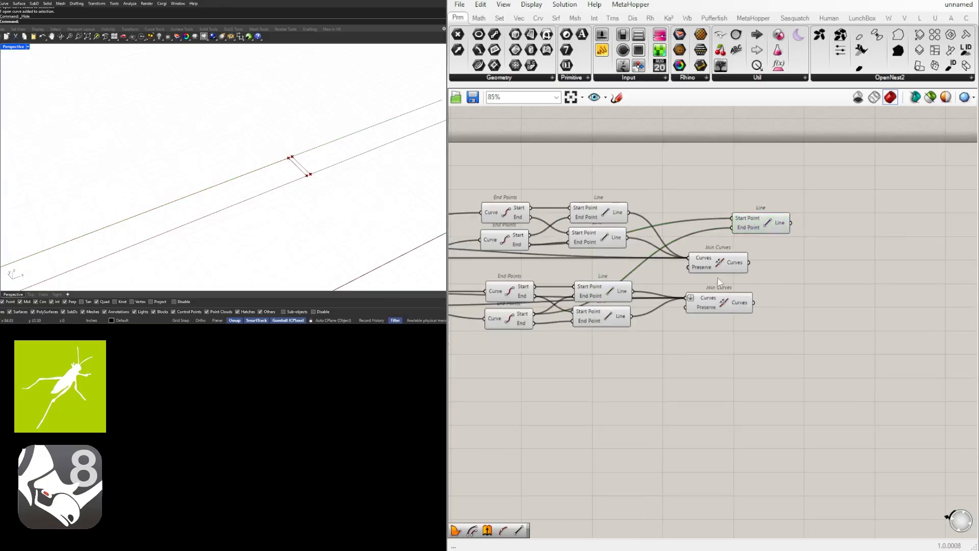
pyautogui.click(723, 271)
pyautogui.moveTo(723, 270); pyautogui.dragTo(724, 274)
pyautogui.moveTo(779, 231); pyautogui.dragTo(734, 336)
pyautogui.click(792, 365)
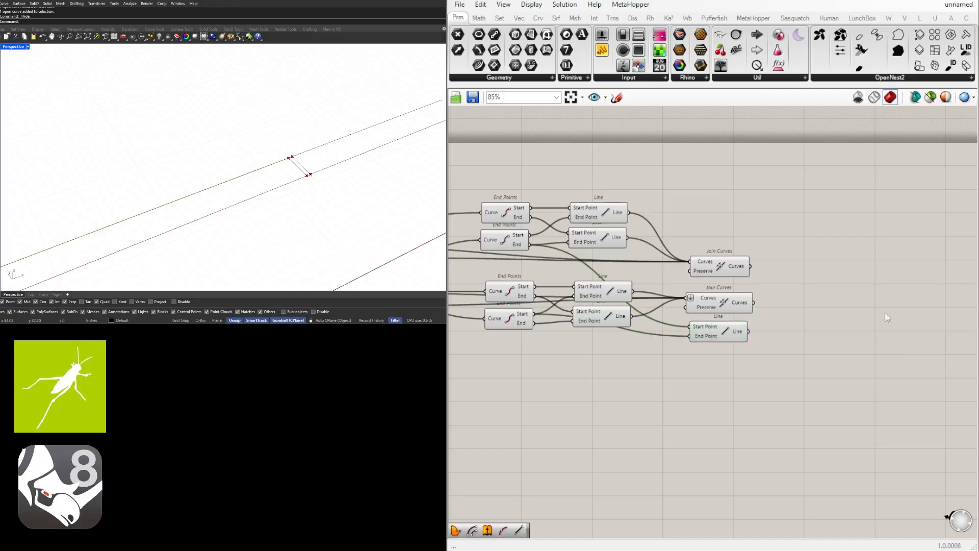
# Add an Offset Curve beside the new Line, feed the Line into its Curve input, and check the offset in the opening.
pyautogui.click(731, 335)
pyautogui.click(818, 339)
pyautogui.doubleClick(818, 338)
pyautogui.write('off')
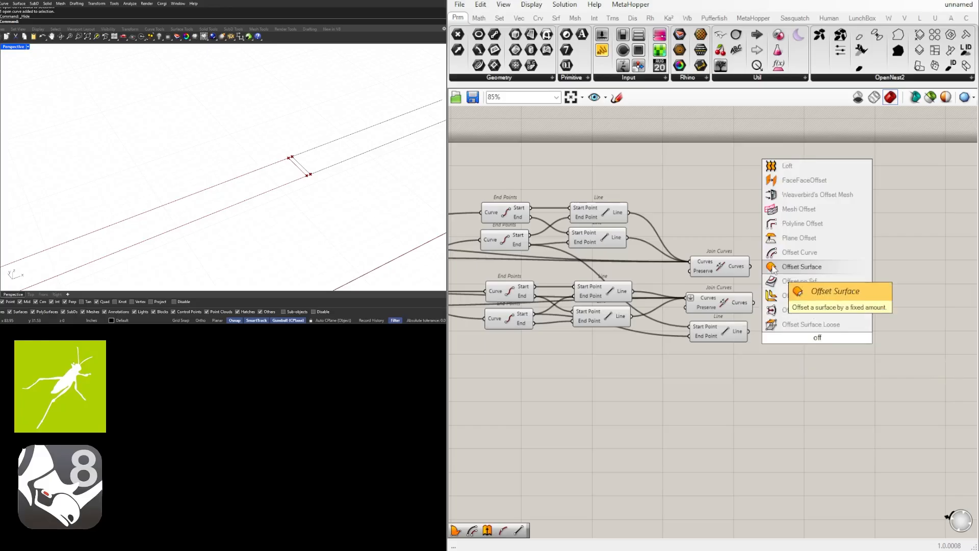
pyautogui.click(793, 255)
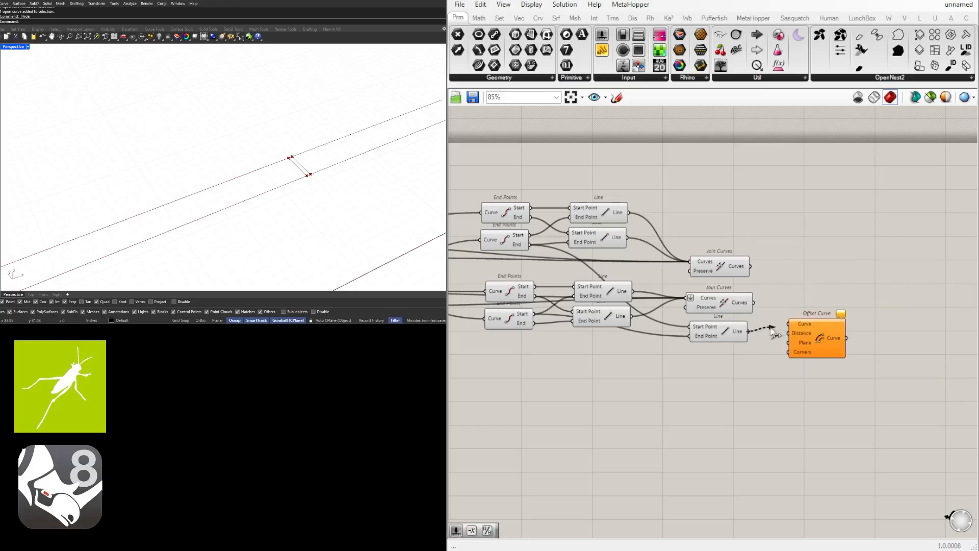
pyautogui.moveTo(771, 331); pyautogui.dragTo(813, 359)
pyautogui.scroll(-9, 279, 180)
pyautogui.scroll(8, 199, 203)
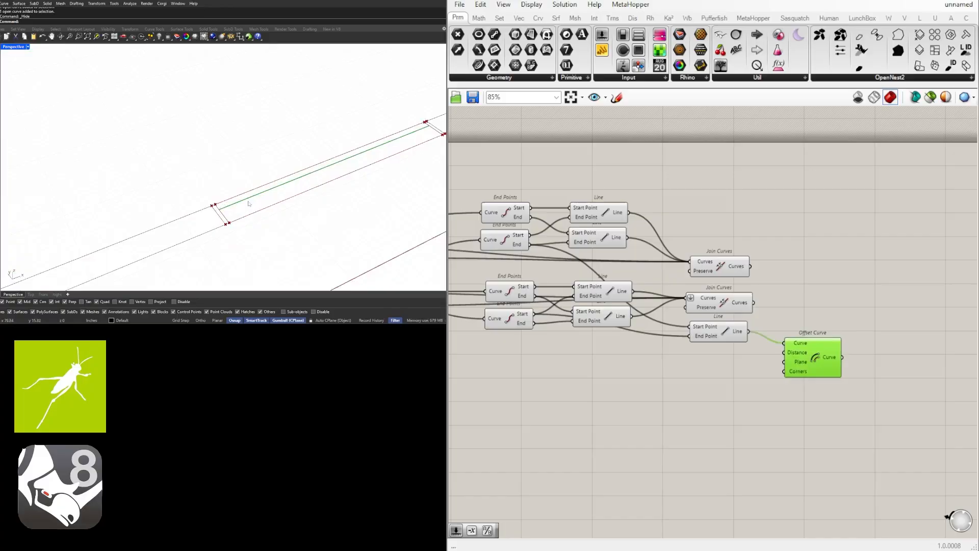
# Add a 1.75 Number Slider beside the new Offset Curve, wire it into Distance, and align the Offset Curve with it.
pyautogui.doubleClick(718, 354)
pyautogui.write('1.')
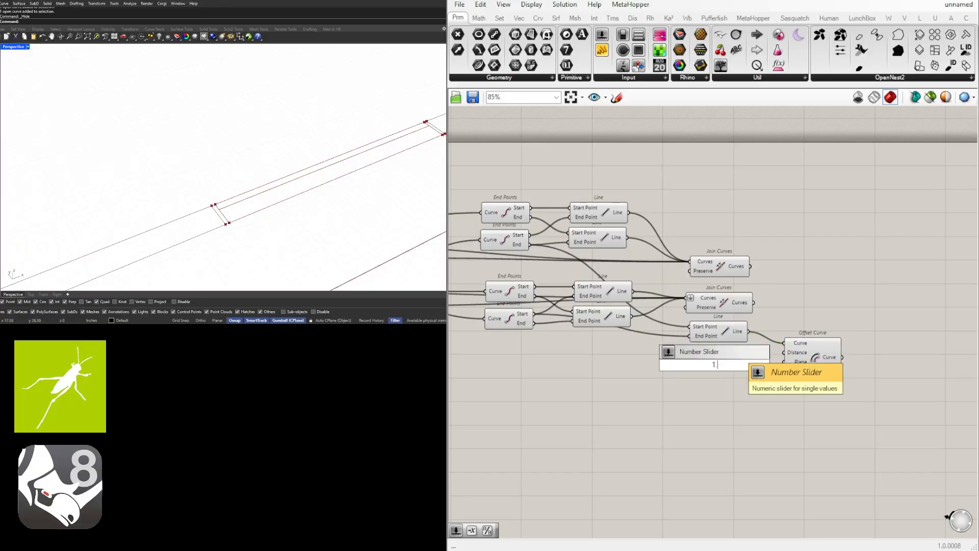
pyautogui.write('75')
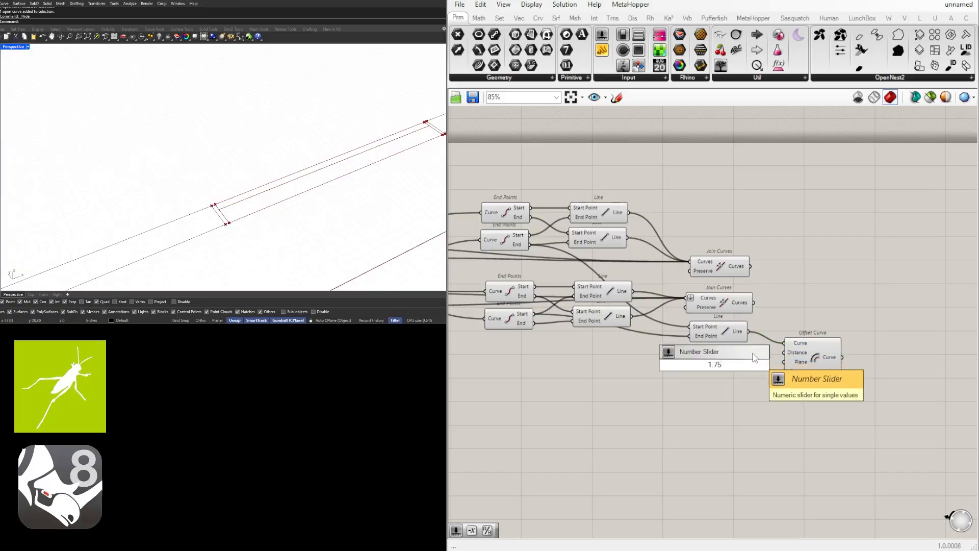
pyautogui.press('Return')
pyautogui.scroll(4, 751, 367)
pyautogui.click(744, 366)
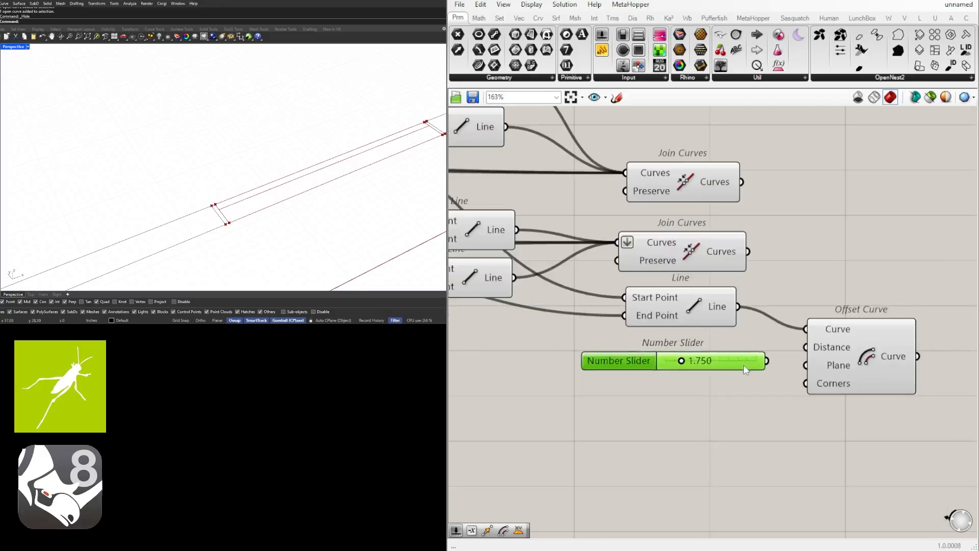
pyautogui.moveTo(766, 358); pyautogui.dragTo(803, 355)
pyautogui.moveTo(869, 360); pyautogui.dragTo(869, 371)
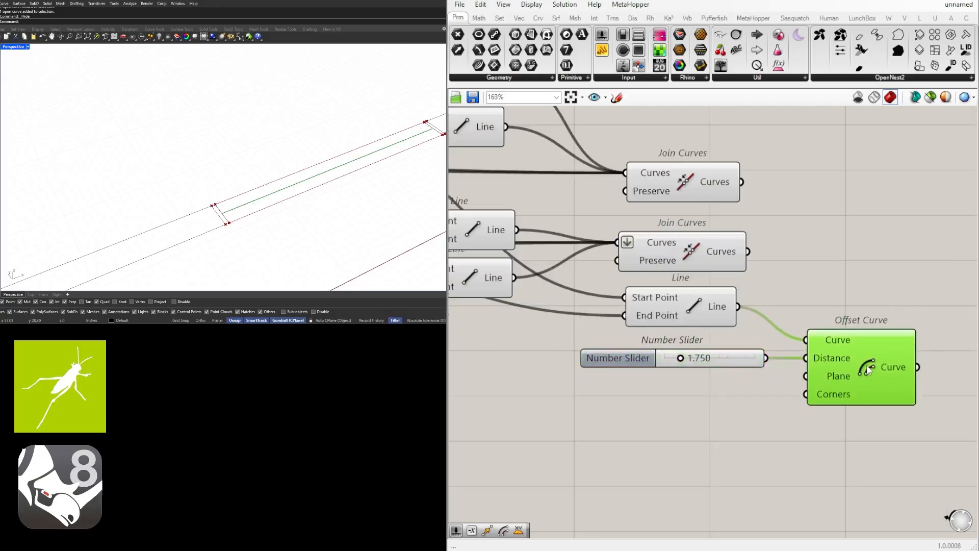
# Compare the Line between the jambs with its offset in the opening by previewing the Line and the Offset Curve.
pyautogui.scroll(-4, 864, 366)
pyautogui.scroll(2, 736, 336)
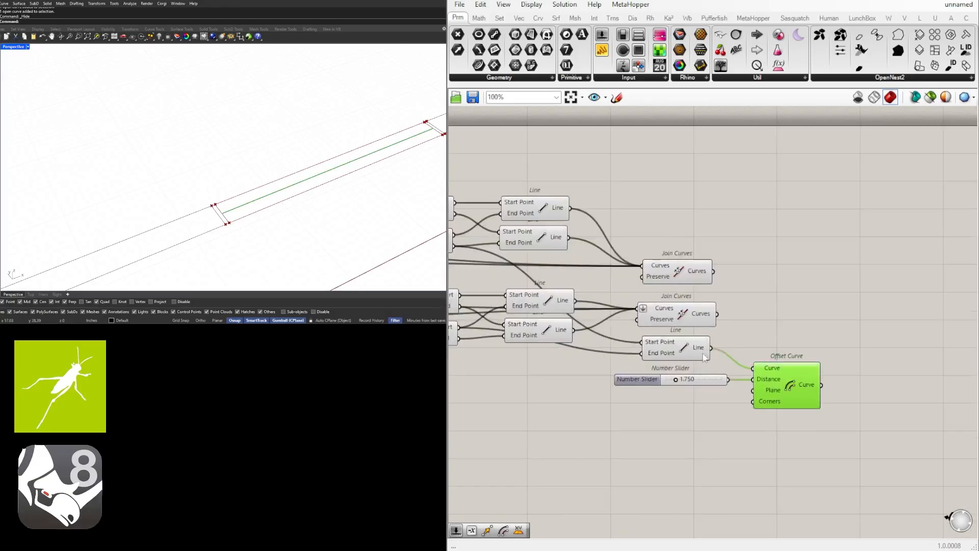
pyautogui.keyDown('shift'); pyautogui.click(686, 350); pyautogui.keyUp('shift')
pyautogui.click(869, 305)
pyautogui.click(680, 346)
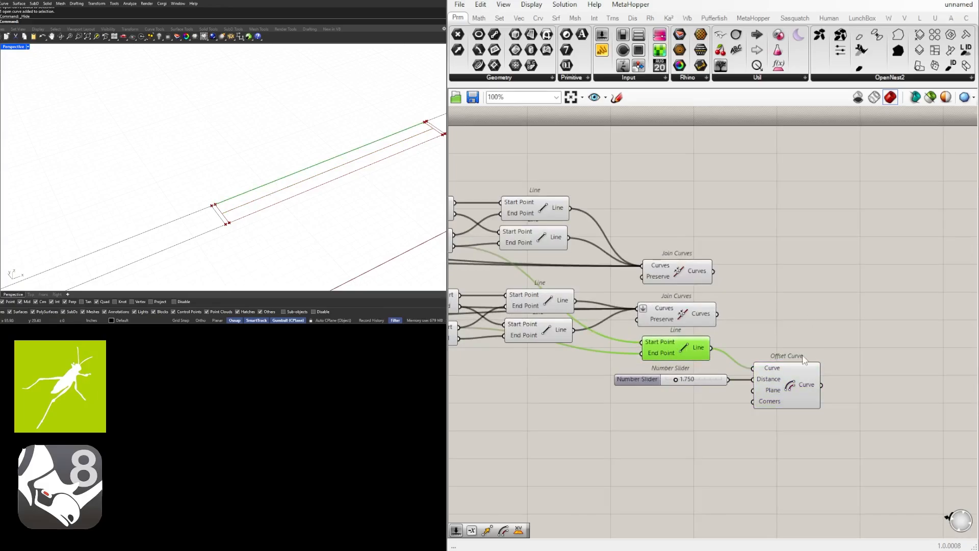
pyautogui.moveTo(900, 389); pyautogui.dragTo(781, 396, button='right')
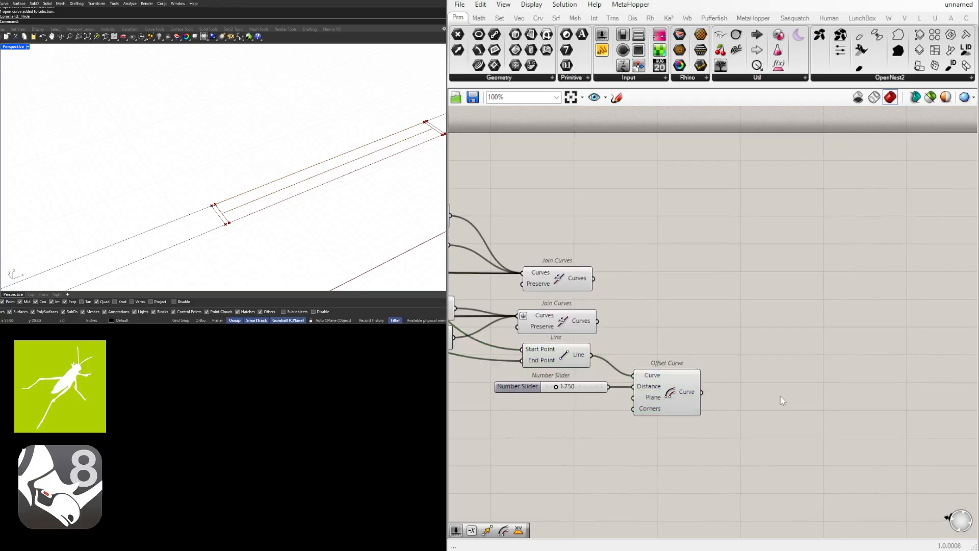
pyautogui.doubleClick(743, 394)
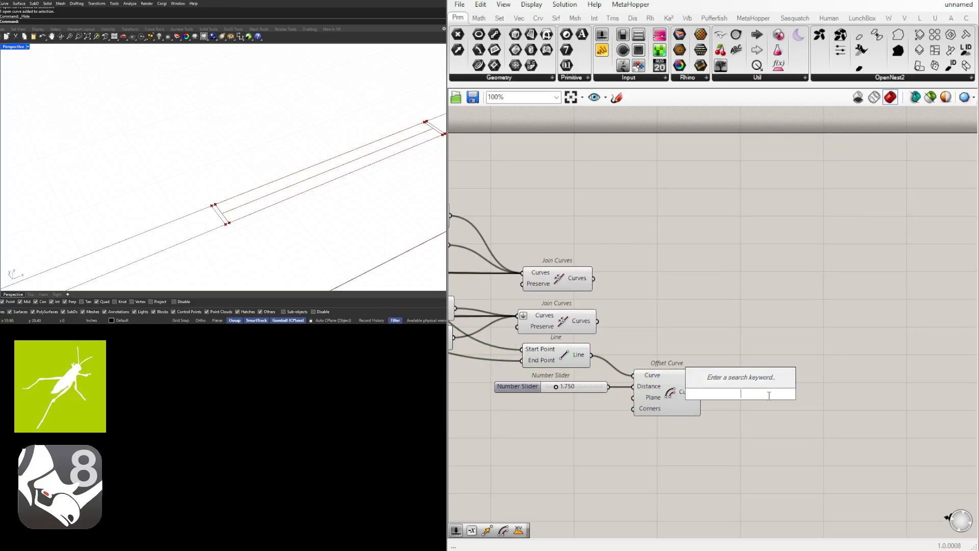
pyautogui.click(619, 298)
# Duplicate the upper two End Points and their two cross-wired Lines, placing the copies beyond the newest Offset Curve.
pyautogui.scroll(-2, 617, 298)
pyautogui.moveTo(605, 298); pyautogui.dragTo(679, 295, button='right')
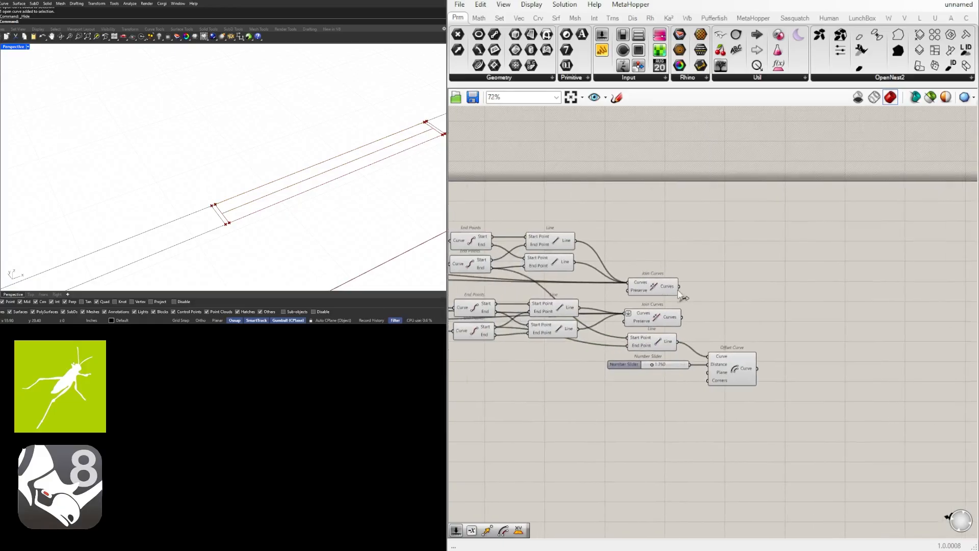
pyautogui.moveTo(542, 243); pyautogui.dragTo(607, 237, button='right')
pyautogui.moveTo(562, 211); pyautogui.dragTo(530, 268)
pyautogui.keyDown('shift'); pyautogui.moveTo(619, 231); pyautogui.dragTo(587, 263); pyautogui.keyUp('shift')
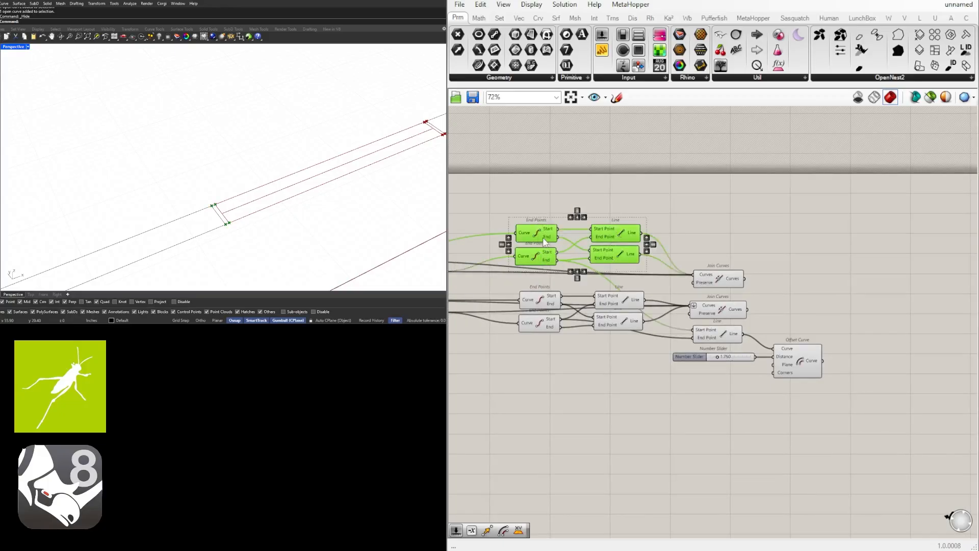
pyautogui.keyDown('alt'); pyautogui.moveTo(536, 234); pyautogui.dragTo(879, 336); pyautogui.keyUp('alt')
pyautogui.click(868, 289)
# Feed the Line between the jambs into the upper copied End Points and its Offset Curve into the lower one.
pyautogui.moveTo(786, 332); pyautogui.dragTo(694, 331, button='right')
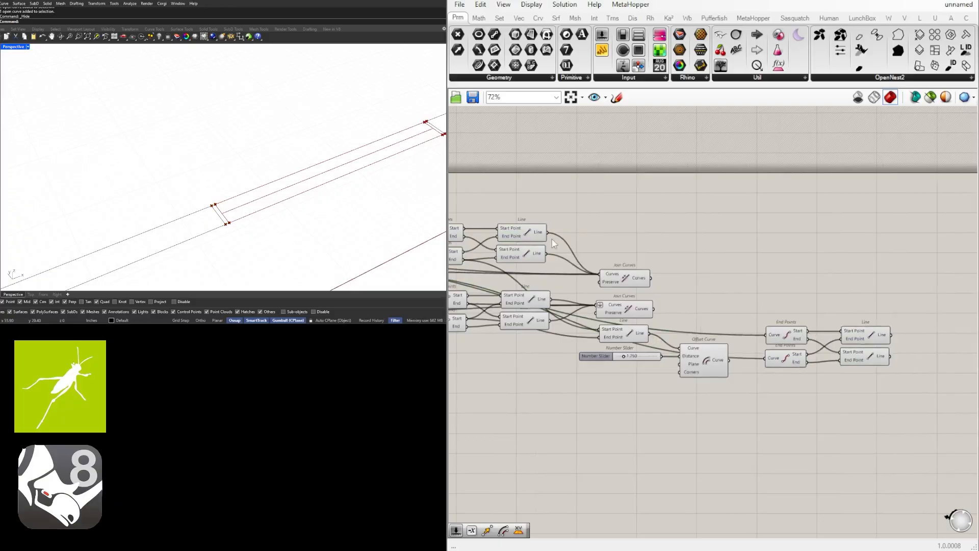
pyautogui.moveTo(552, 239); pyautogui.dragTo(592, 240, button='right')
pyautogui.click(570, 240)
pyautogui.click(663, 311)
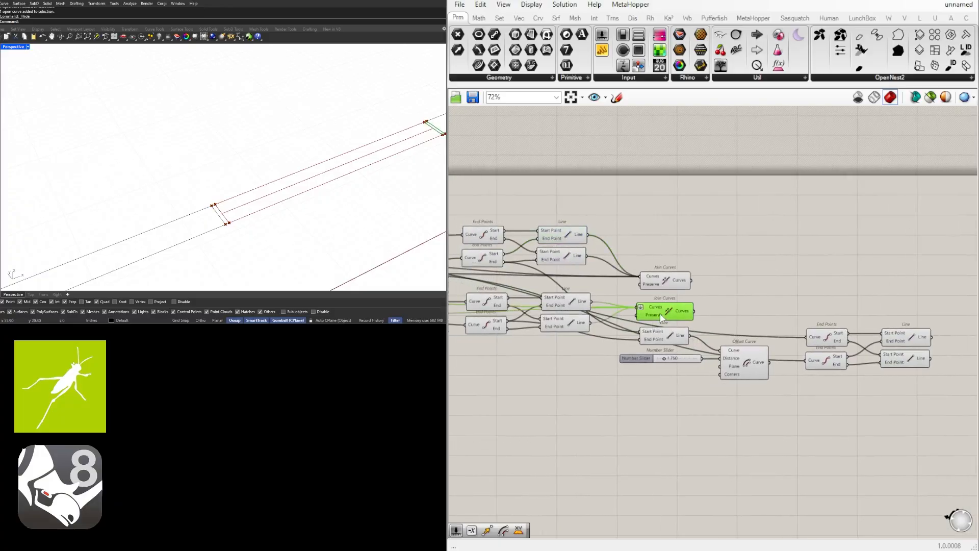
pyautogui.click(661, 335)
pyautogui.moveTo(690, 336); pyautogui.dragTo(808, 338)
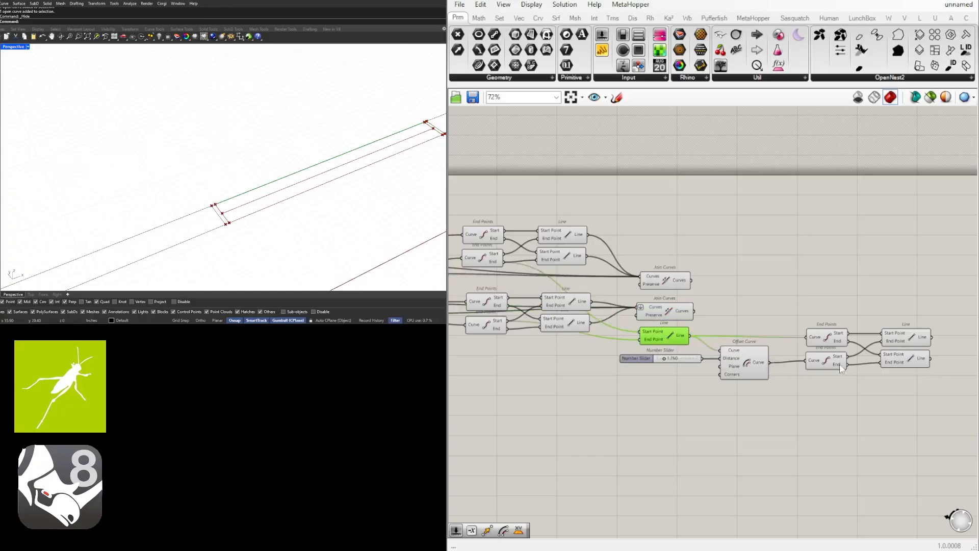
# Check the two copied Lines and the Line between the jambs in the opening by selecting them.
pyautogui.moveTo(897, 375); pyautogui.dragTo(795, 367, button='right')
pyautogui.moveTo(848, 386); pyautogui.dragTo(808, 336)
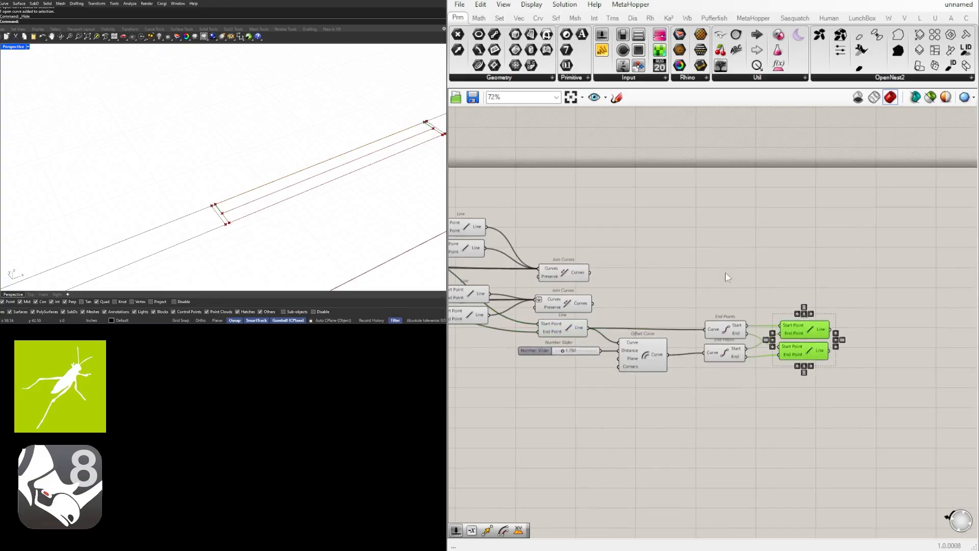
pyautogui.scroll(2, 718, 338)
pyautogui.click(657, 303)
pyautogui.click(508, 320)
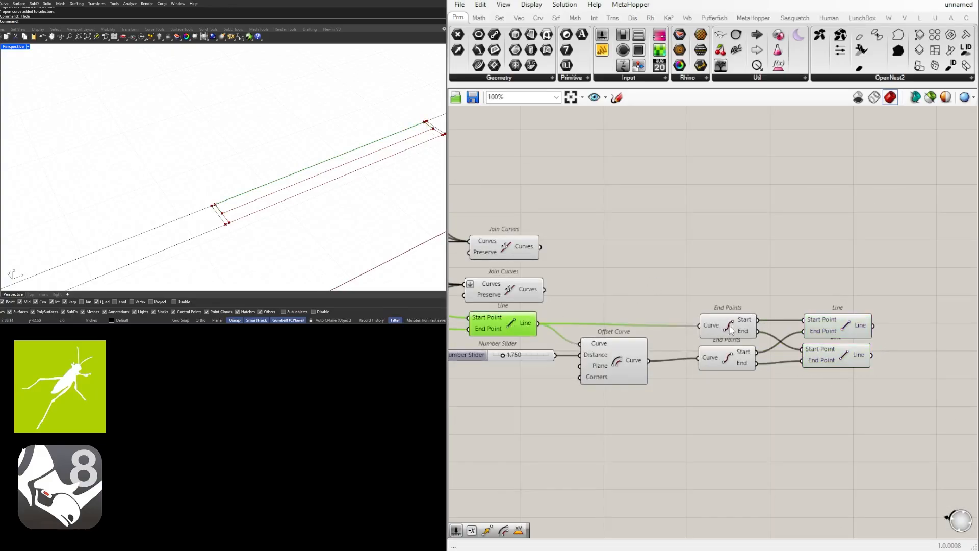
# Move the copied End Points and Lines closer to the Offset Curve and space the lower pair beneath the upper one.
pyautogui.moveTo(731, 329); pyautogui.dragTo(700, 329)
pyautogui.moveTo(719, 356); pyautogui.dragTo(692, 358)
pyautogui.moveTo(878, 403); pyautogui.dragTo(801, 324)
pyautogui.click(834, 380)
pyautogui.moveTo(798, 359); pyautogui.dragTo(800, 364)
# Add a Join Curves component beyond the two copied Lines.
pyautogui.doubleClick(914, 355)
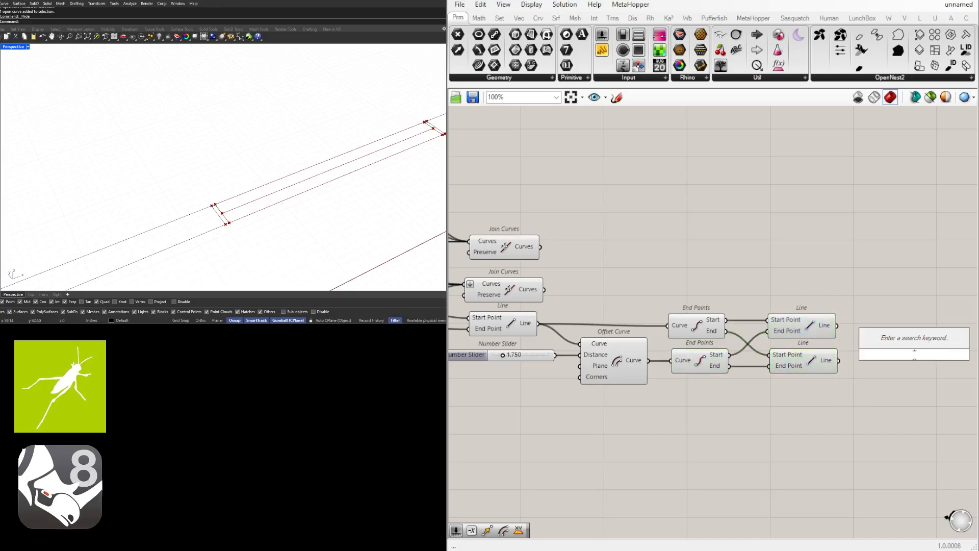
pyautogui.write('join')
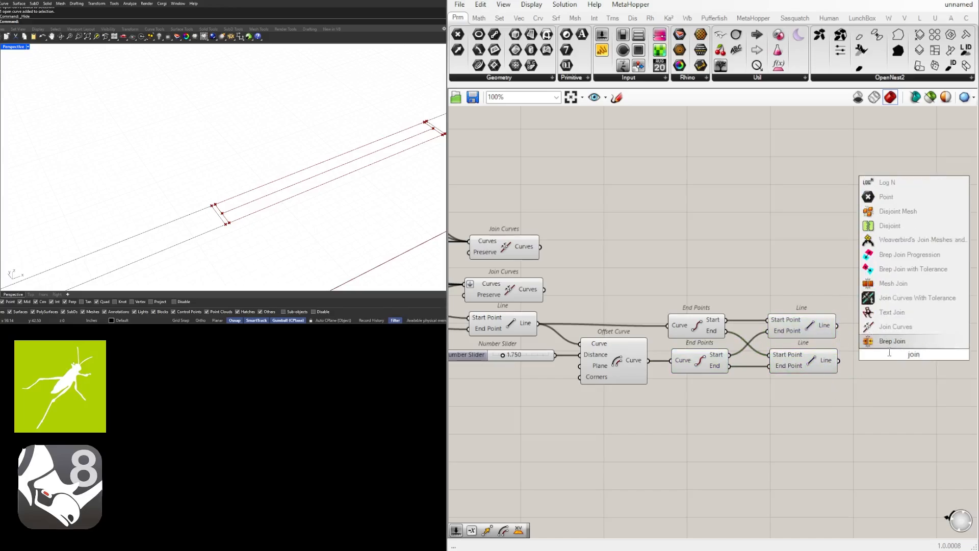
pyautogui.click(896, 327)
pyautogui.scroll(-2, 892, 345)
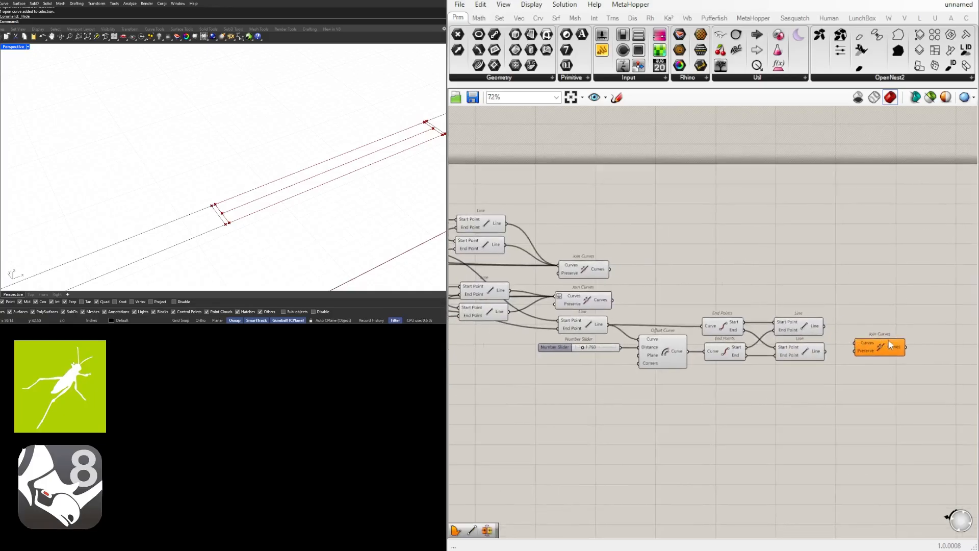
pyautogui.moveTo(890, 340); pyautogui.dragTo(903, 303)
# Wire the Line between the jambs, its Offset Curve and both copied Lines into Join Curves, placing it beside the Lines.
pyautogui.click(604, 328)
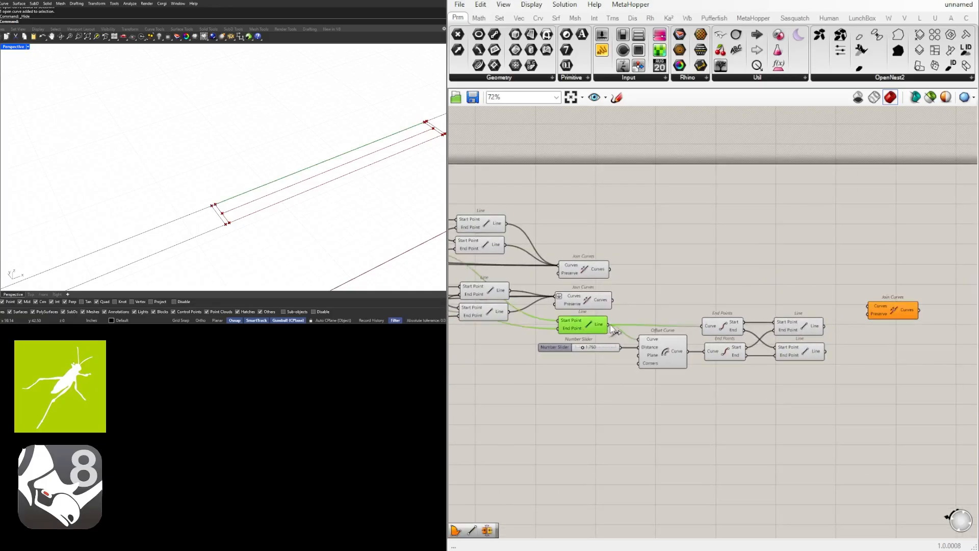
pyautogui.moveTo(609, 325); pyautogui.dragTo(868, 306)
pyautogui.moveTo(688, 351); pyautogui.dragTo(869, 306)
pyautogui.keyDown('shift'); pyautogui.moveTo(826, 351); pyautogui.dragTo(865, 339); pyautogui.keyUp('shift')
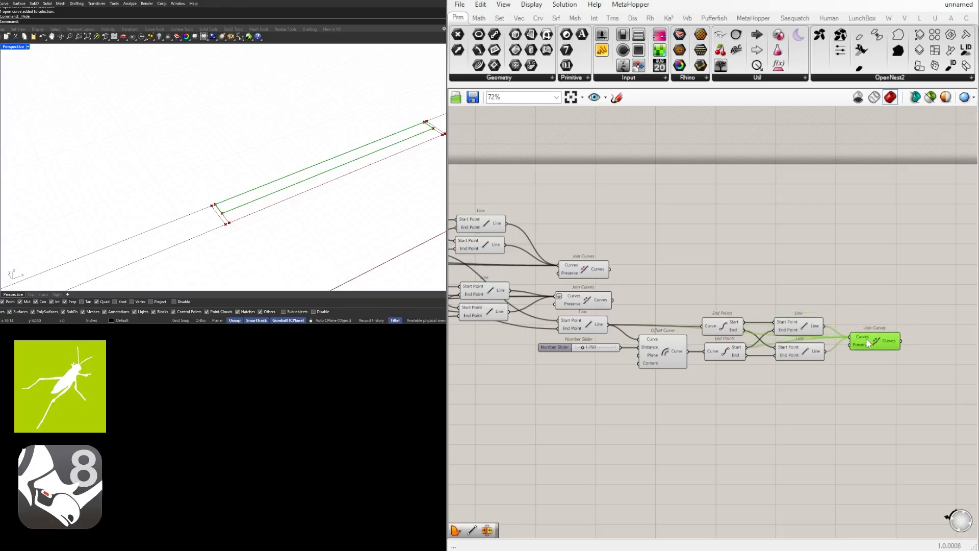
# Examine how the joined door outline sits between the two jambs in the wall opening by previewing the new Join Curves.
pyautogui.click(835, 305)
pyautogui.scroll(-4, 835, 305)
pyautogui.moveTo(667, 348); pyautogui.dragTo(597, 350, button='right')
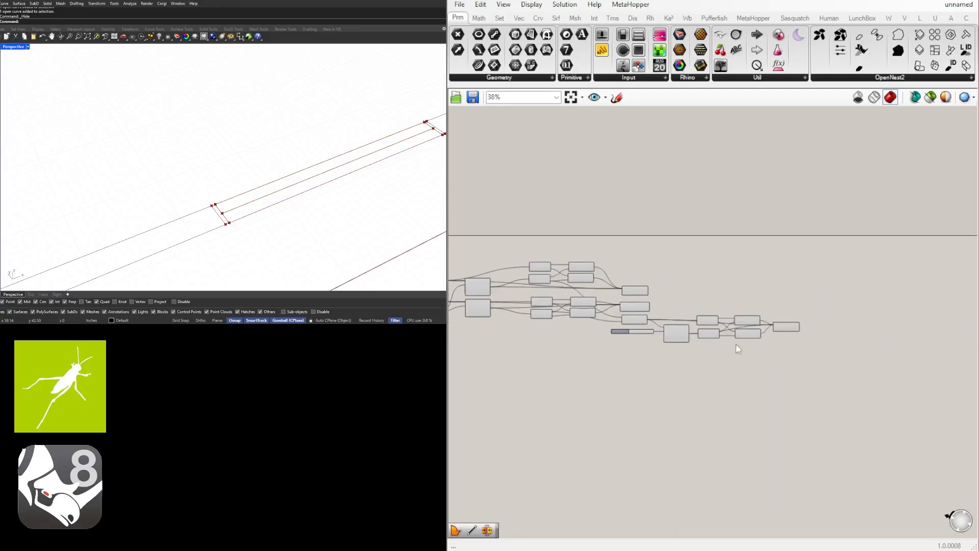
pyautogui.scroll(5, 736, 345)
pyautogui.click(831, 304)
pyautogui.scroll(-3, 293, 161)
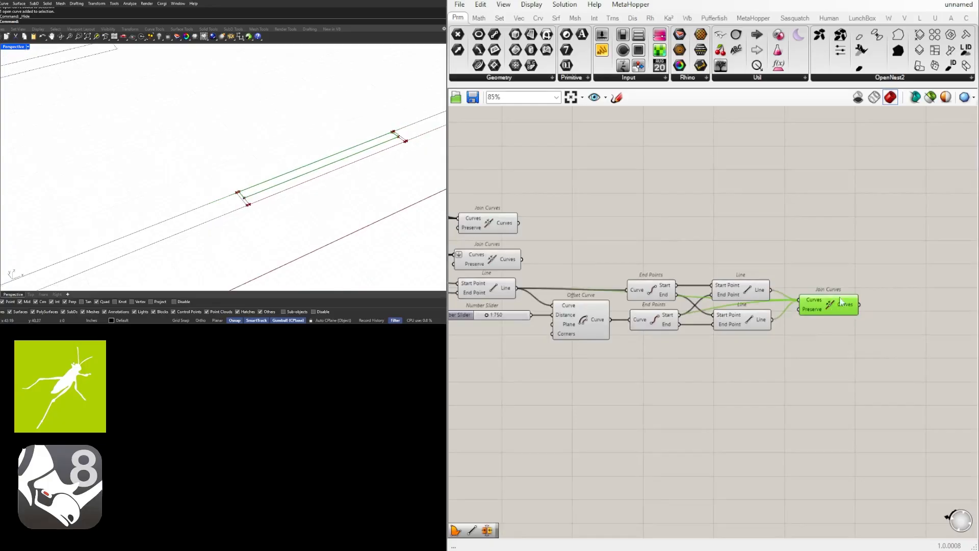
pyautogui.click(822, 261)
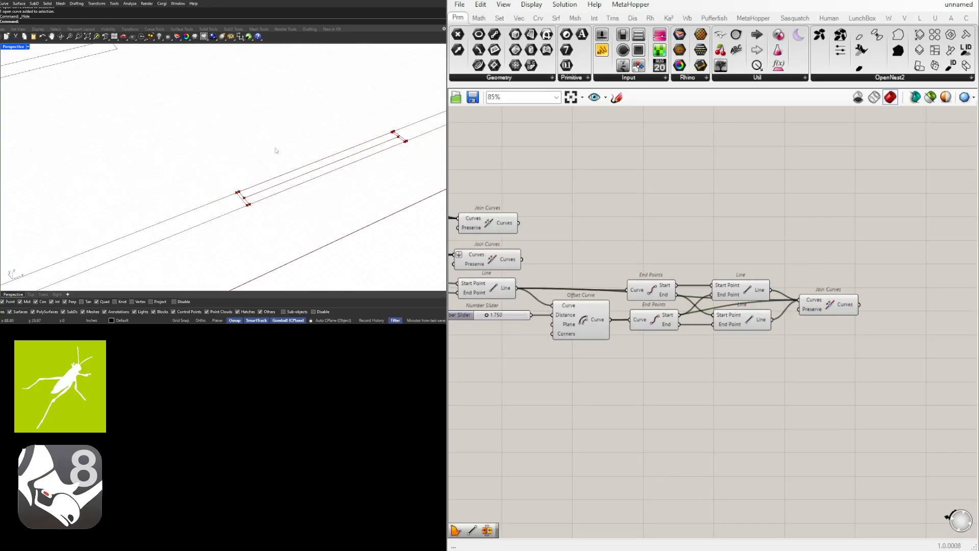
pyautogui.scroll(-3, 330, 178)
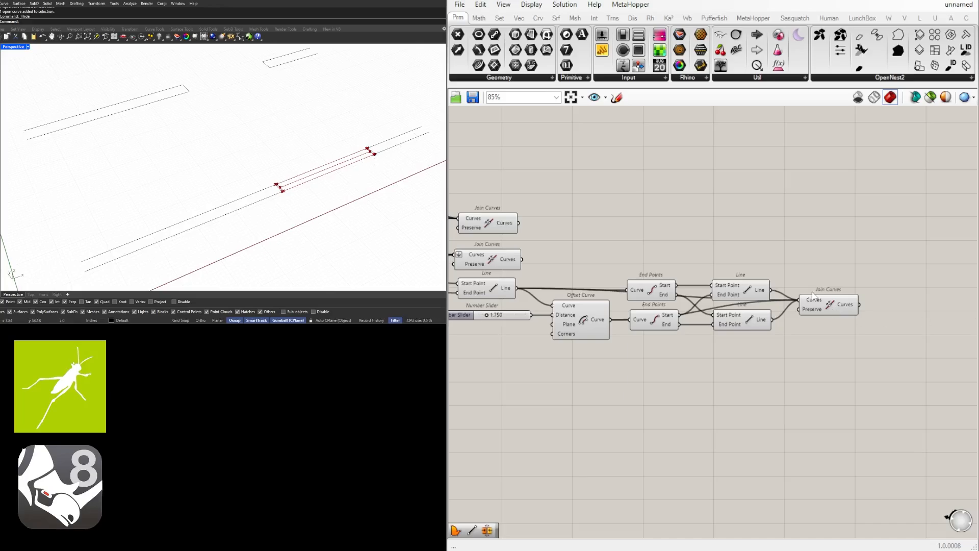
pyautogui.scroll(3, 860, 319)
pyautogui.click(797, 325)
pyautogui.moveTo(797, 323); pyautogui.dragTo(795, 320)
pyautogui.click(765, 245)
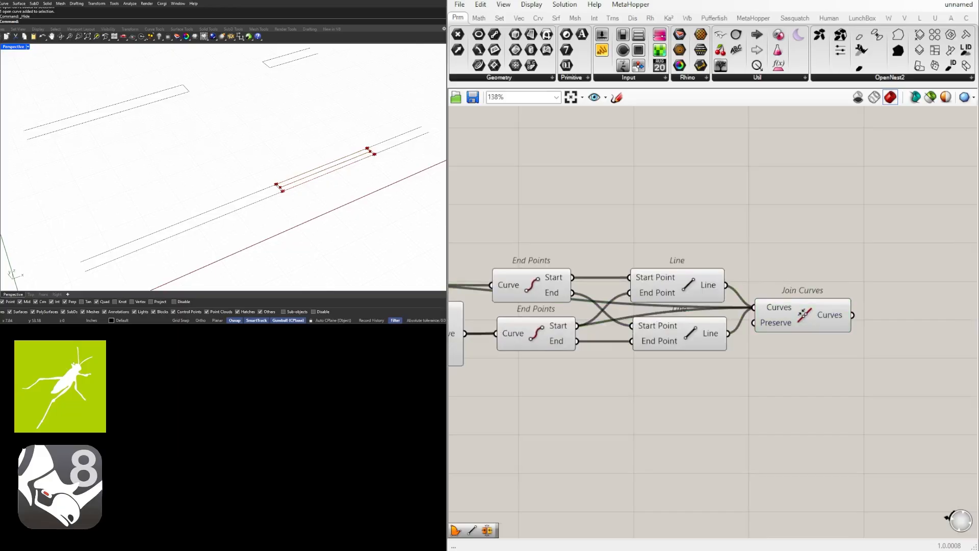
pyautogui.moveTo(357, 158); pyautogui.dragTo(339, 171, button='right')
pyautogui.scroll(3, 377, 153)
pyautogui.moveTo(357, 122); pyautogui.dragTo(381, 125, button='right')
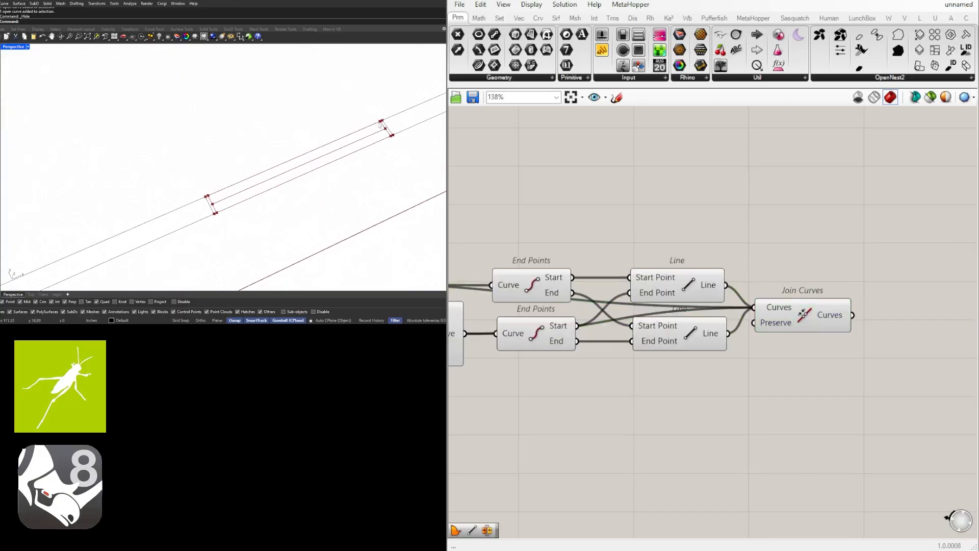
pyautogui.scroll(-4, 273, 165)
pyautogui.scroll(3, 316, 154)
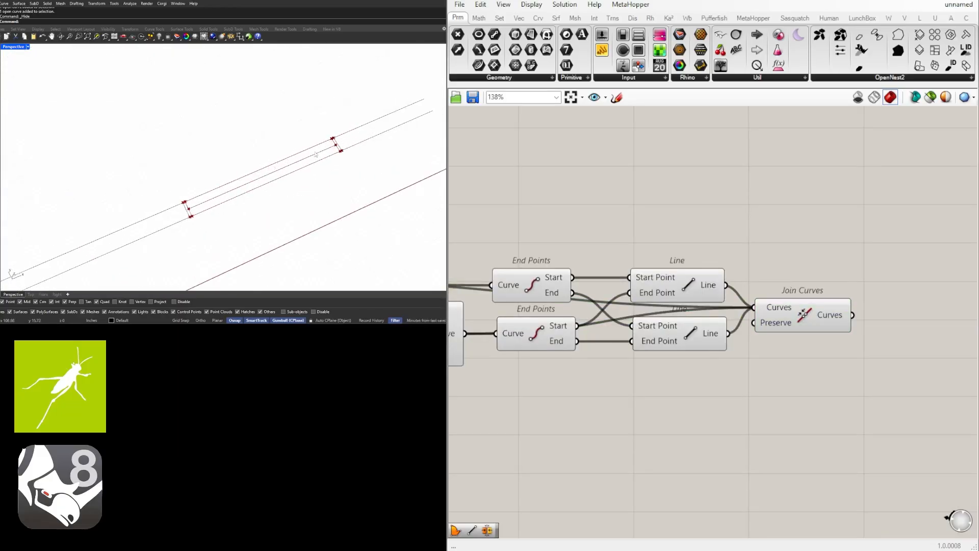
# Turn off the preview of the two wall Offset Curves near the start of the definition.
pyautogui.scroll(-5, 623, 291)
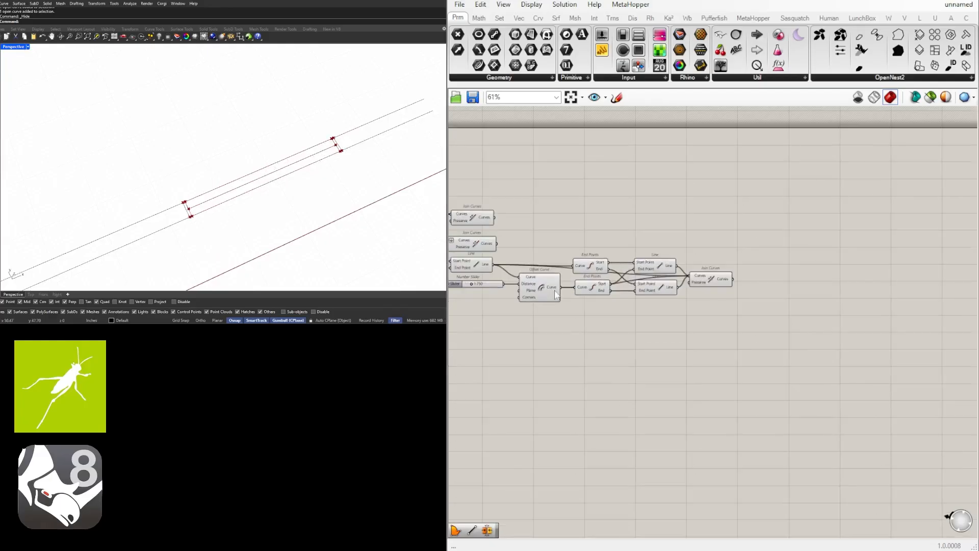
pyautogui.scroll(3, 622, 291)
pyautogui.moveTo(570, 265); pyautogui.dragTo(702, 265, button='right')
pyautogui.click(702, 264)
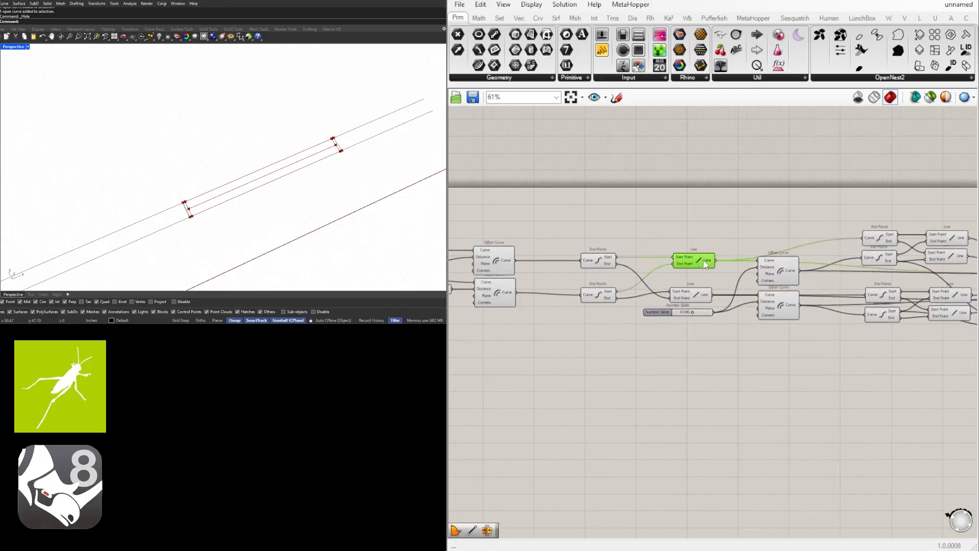
pyautogui.moveTo(622, 313); pyautogui.dragTo(698, 305, button='right')
pyautogui.moveTo(523, 277)
pyautogui.mouseDown(button='right')
pyautogui.moveTo(807, 267)
pyautogui.moveTo(527, 261)
pyautogui.mouseUp(button='right')
pyautogui.click(673, 333)
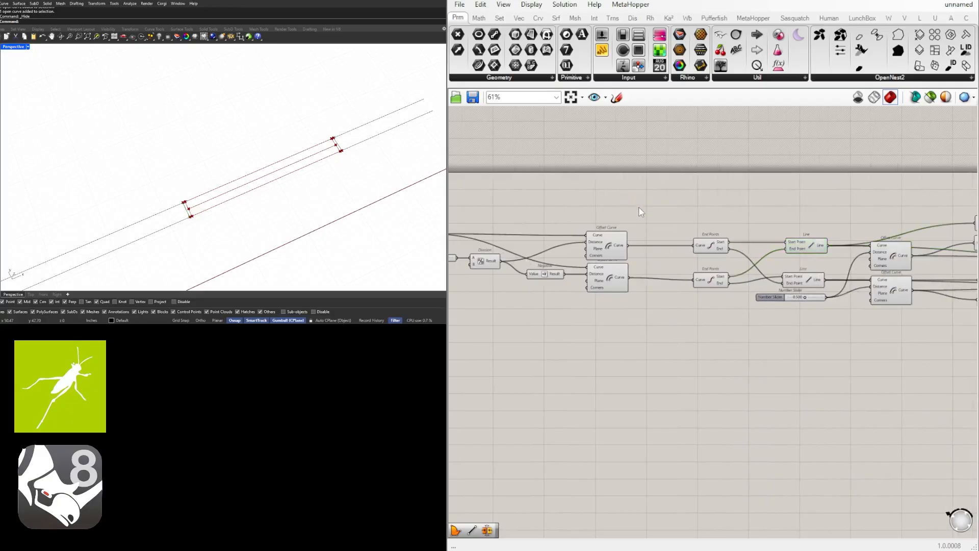
pyautogui.moveTo(633, 314); pyautogui.dragTo(592, 245)
pyautogui.middleClick(618, 217)
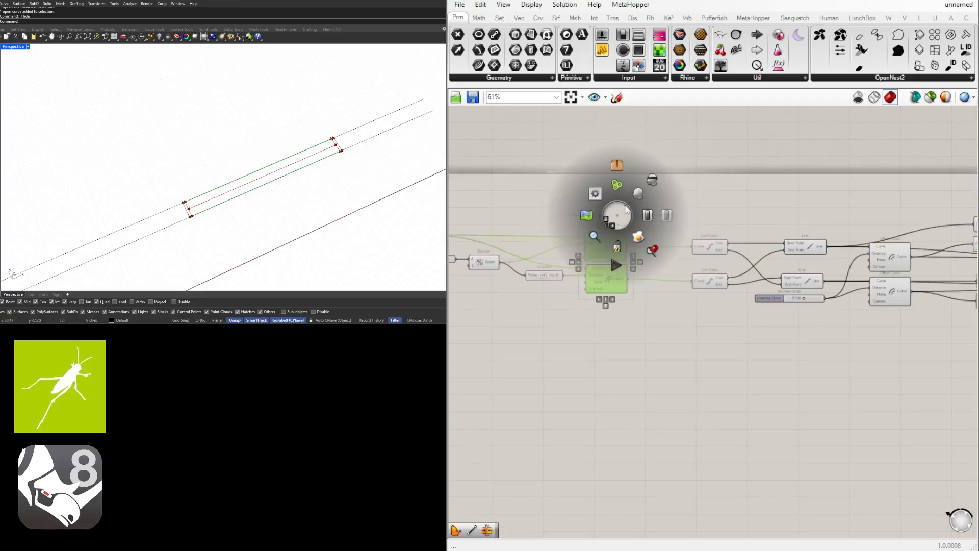
pyautogui.click(653, 185)
pyautogui.moveTo(807, 233); pyautogui.dragTo(746, 235, button='right')
# Review the definition from its source Curve onward and examine the final Join Curves outline between the jambs.
pyautogui.click(523, 221)
pyautogui.moveTo(522, 221); pyautogui.dragTo(804, 222, button='right')
pyautogui.scroll(2, 632, 225)
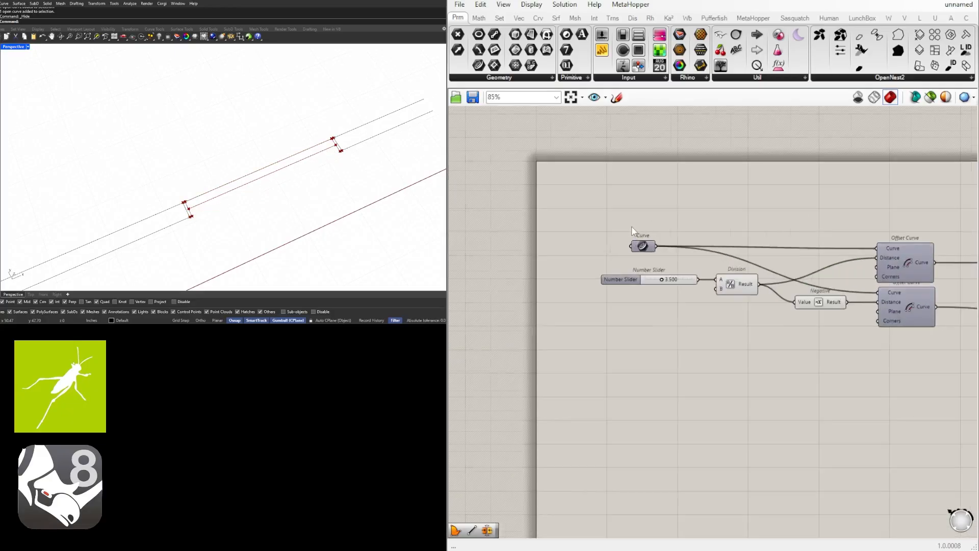
pyautogui.moveTo(735, 296); pyautogui.dragTo(554, 269, button='right')
pyautogui.moveTo(877, 273); pyautogui.dragTo(634, 269, button='right')
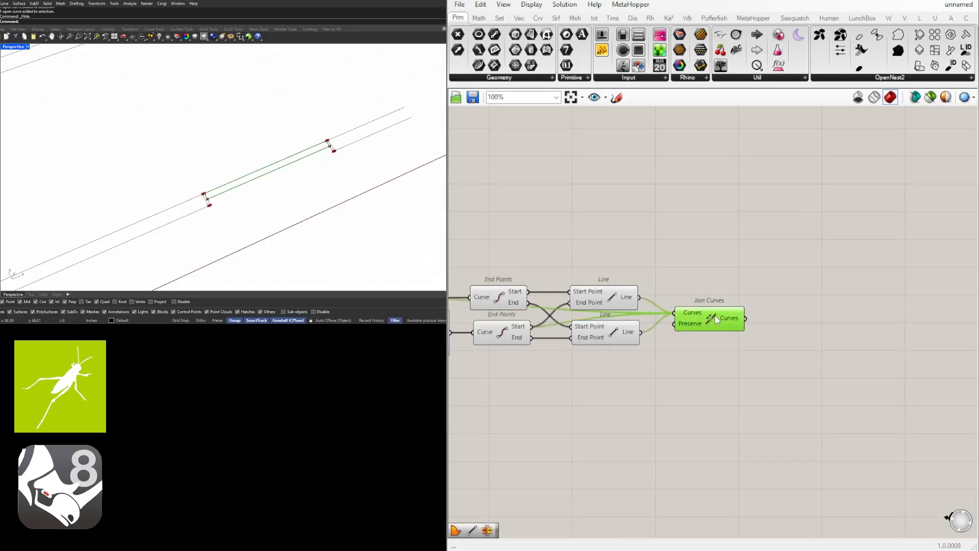
pyautogui.scroll(-2, 715, 314)
pyautogui.scroll(3, 326, 127)
pyautogui.scroll(-2, 326, 128)
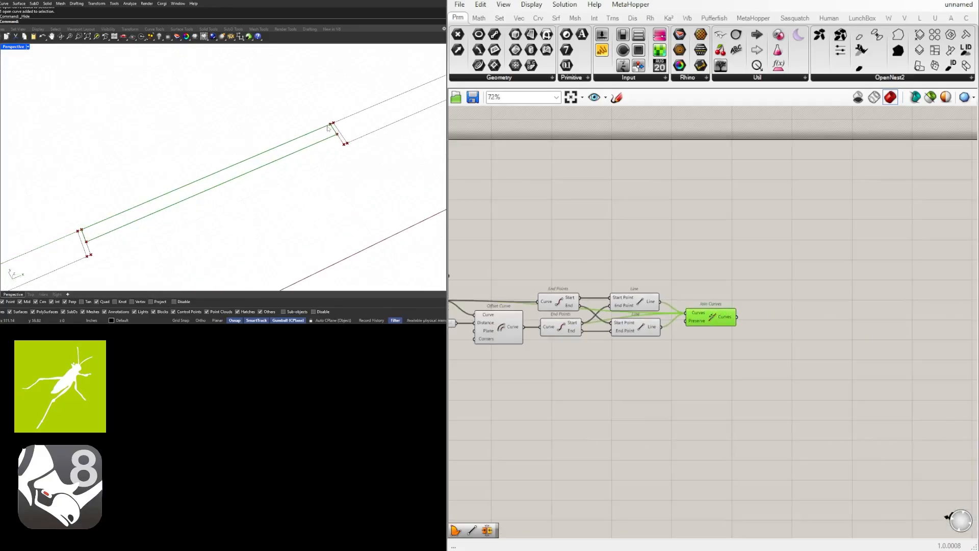
pyautogui.moveTo(190, 218); pyautogui.dragTo(172, 201, button='right')
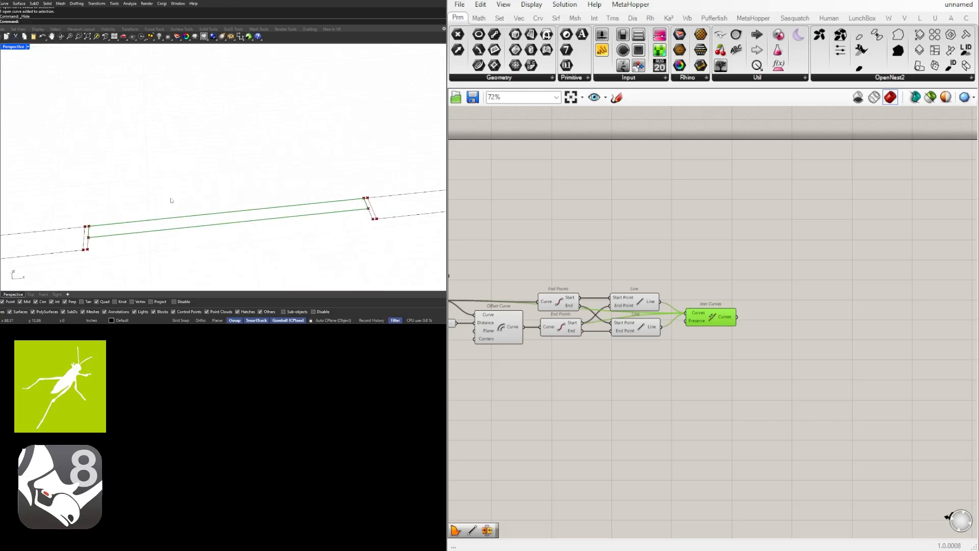
# Examine the door outline and the End Points components' previews to find the corner at the jamb where the door should pivot.
pyautogui.scroll(-3, 173, 199)
pyautogui.scroll(4, 115, 222)
pyautogui.scroll(-4, 114, 223)
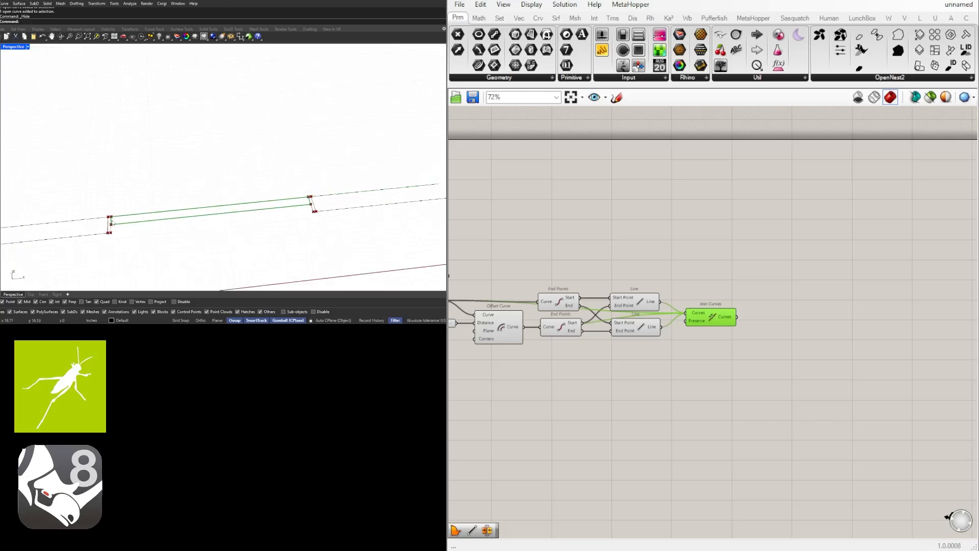
pyautogui.moveTo(124, 220); pyautogui.dragTo(125, 217, button='right')
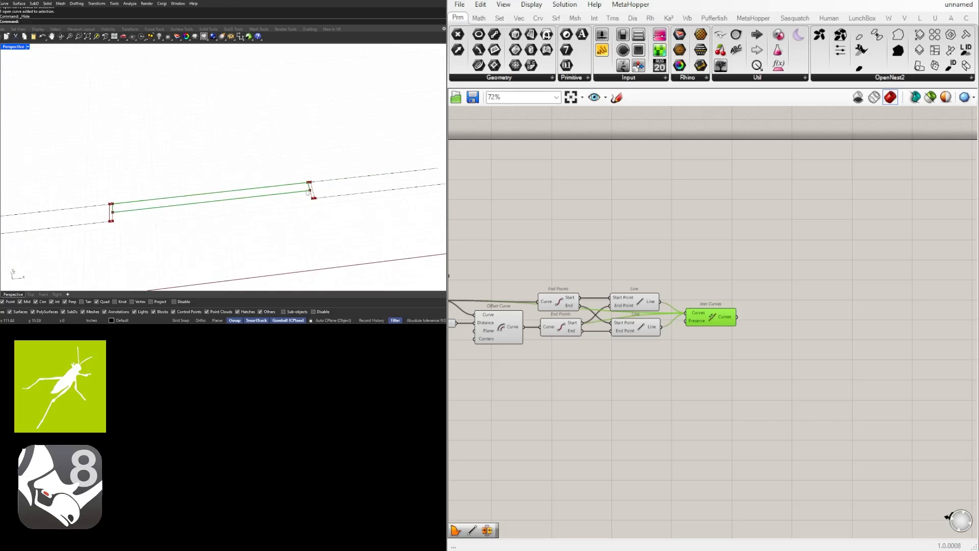
pyautogui.scroll(2, 313, 187)
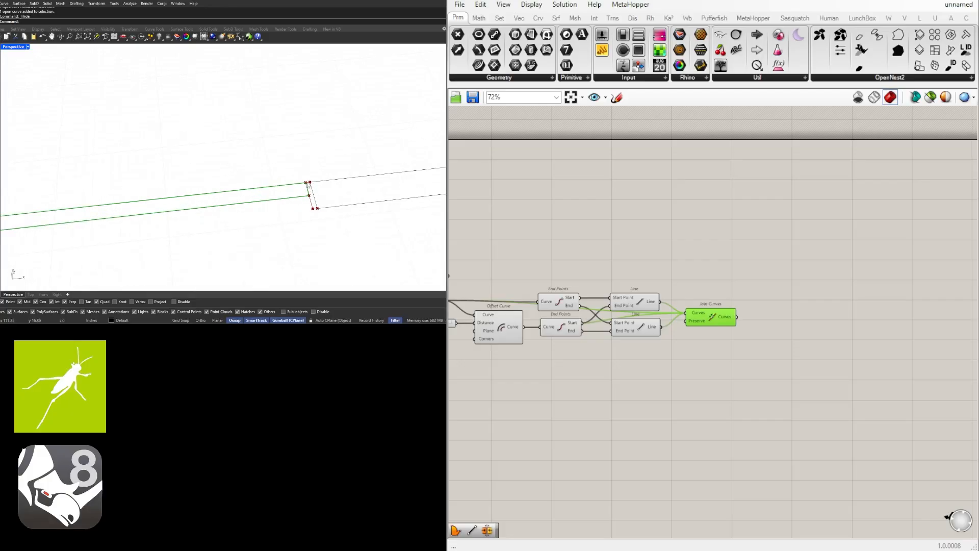
pyautogui.scroll(-3, 310, 185)
pyautogui.moveTo(467, 317); pyautogui.dragTo(706, 298, button='right')
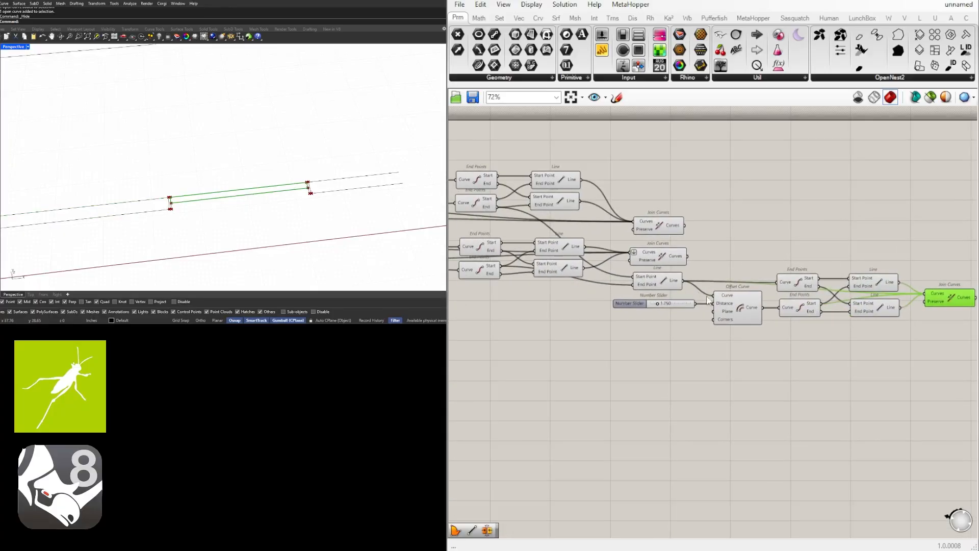
pyautogui.scroll(2, 640, 274)
pyautogui.moveTo(598, 266); pyautogui.dragTo(805, 261, button='right')
pyautogui.click(640, 233)
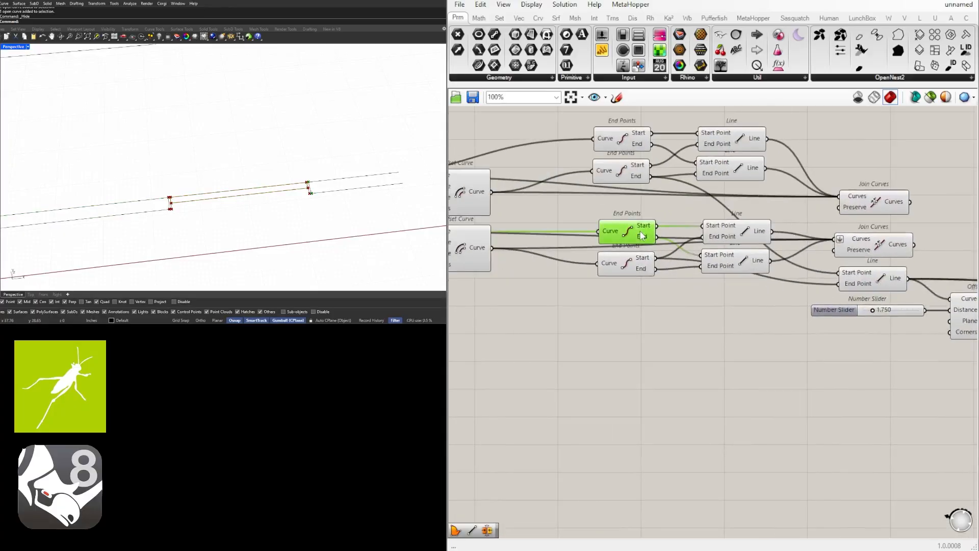
pyautogui.moveTo(867, 255); pyautogui.dragTo(619, 244, button='right')
pyautogui.moveTo(741, 246); pyautogui.dragTo(610, 240, button='right')
pyautogui.click(687, 264)
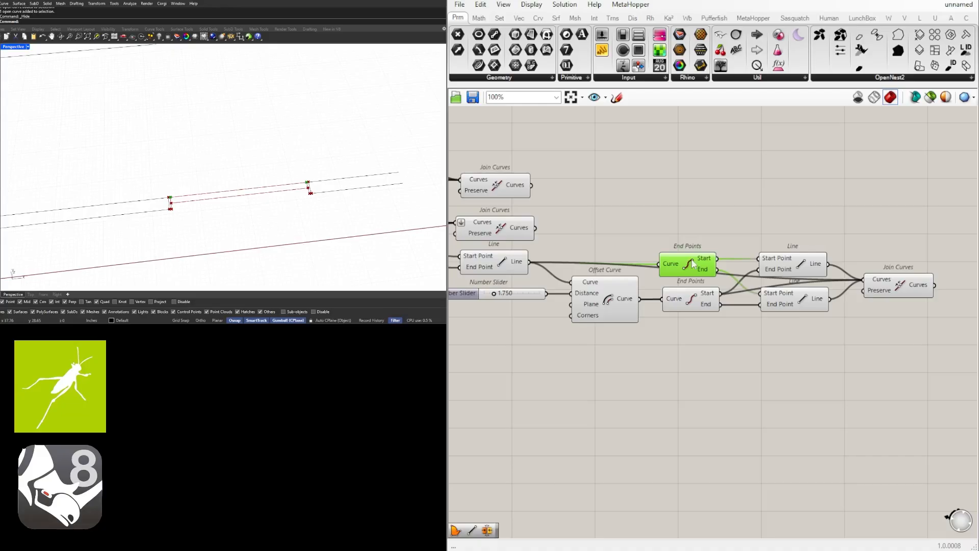
pyautogui.scroll(3, 304, 184)
pyautogui.scroll(-3, 304, 184)
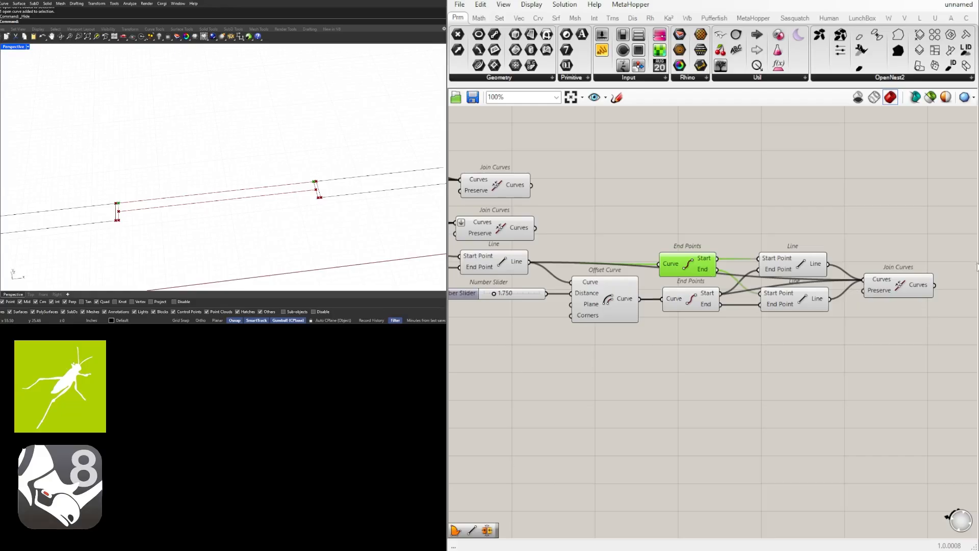
# Add a Rotate component above the End Points and Lines that build the door outline.
pyautogui.scroll(3, 765, 231)
pyautogui.doubleClick(765, 230)
pyautogui.write('rot')
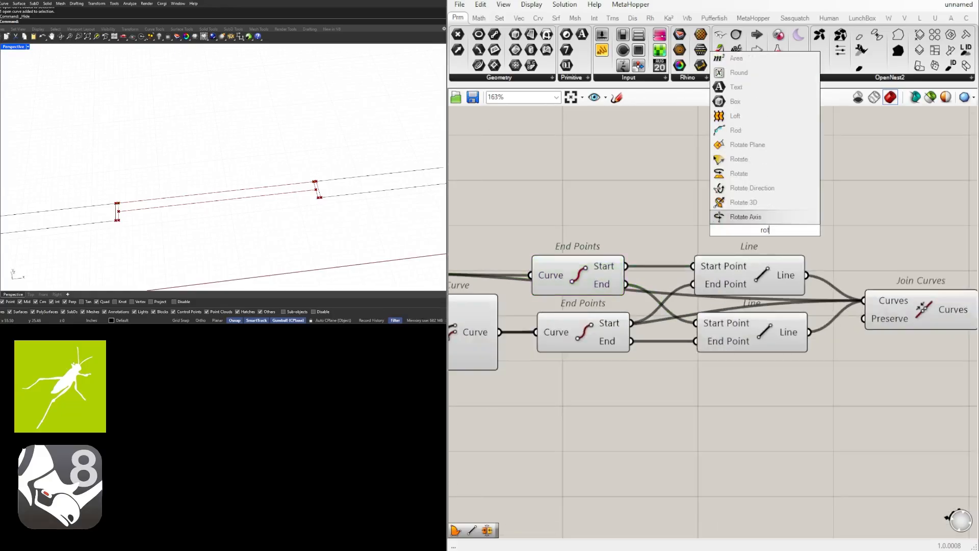
pyautogui.write('ate')
pyautogui.click(749, 217)
pyautogui.moveTo(762, 224); pyautogui.dragTo(886, 159)
pyautogui.click(713, 166)
# Wire the upper End Points' Start into Rotate's Plane and the final Join Curves into its Geometry, placing Rotate beyond Join Curves.
pyautogui.moveTo(713, 166); pyautogui.dragTo(650, 226, button='right')
pyautogui.click(535, 335)
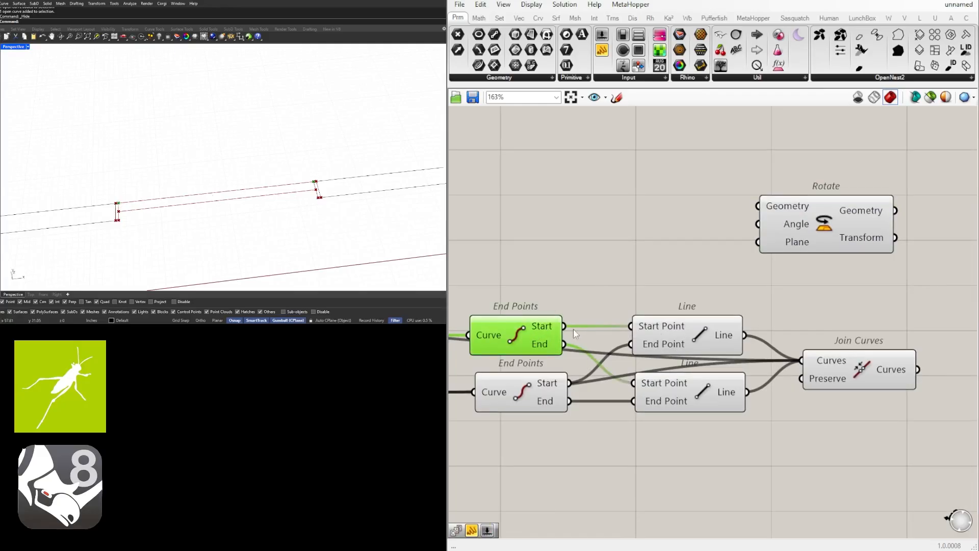
pyautogui.moveTo(564, 326); pyautogui.dragTo(757, 243)
pyautogui.scroll(-3, 451, 315)
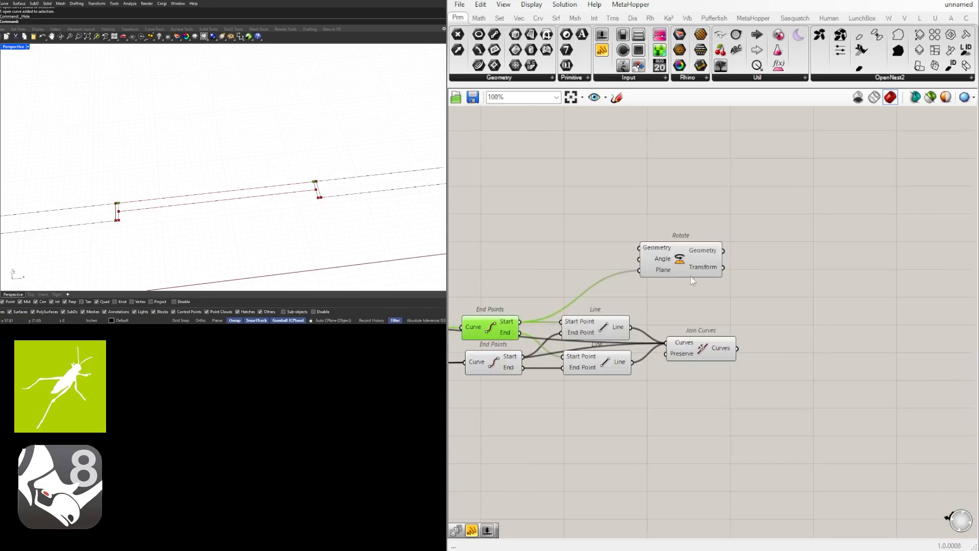
pyautogui.moveTo(656, 261); pyautogui.dragTo(859, 305)
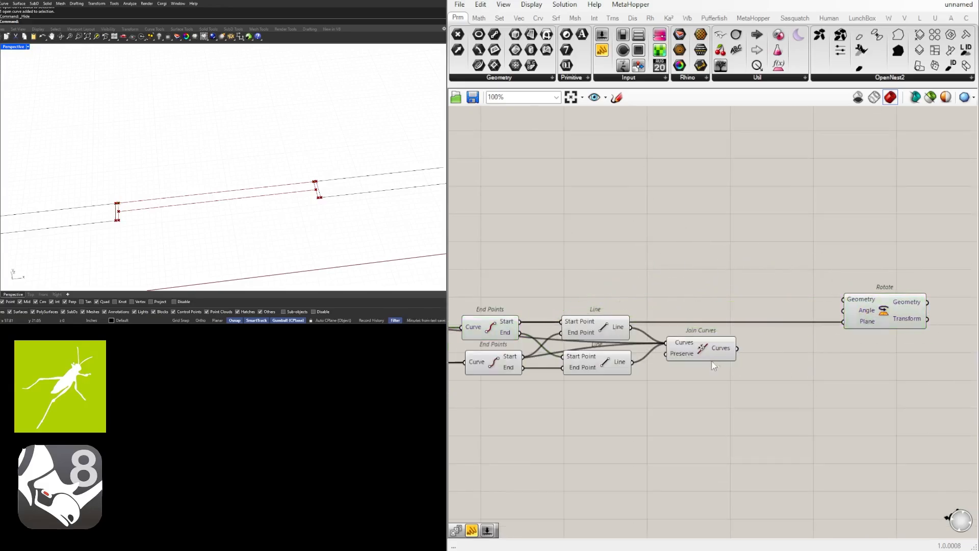
pyautogui.moveTo(738, 349); pyautogui.dragTo(844, 300)
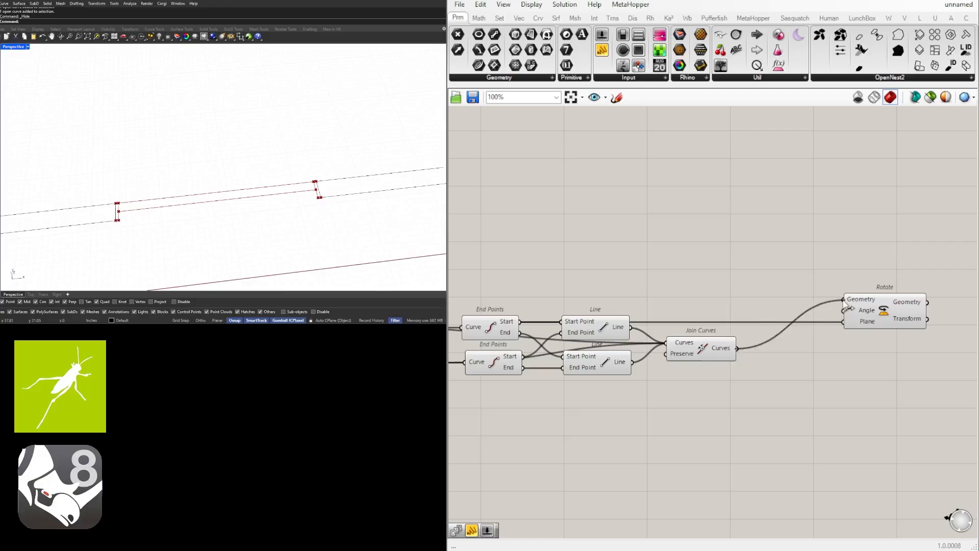
pyautogui.click(895, 304)
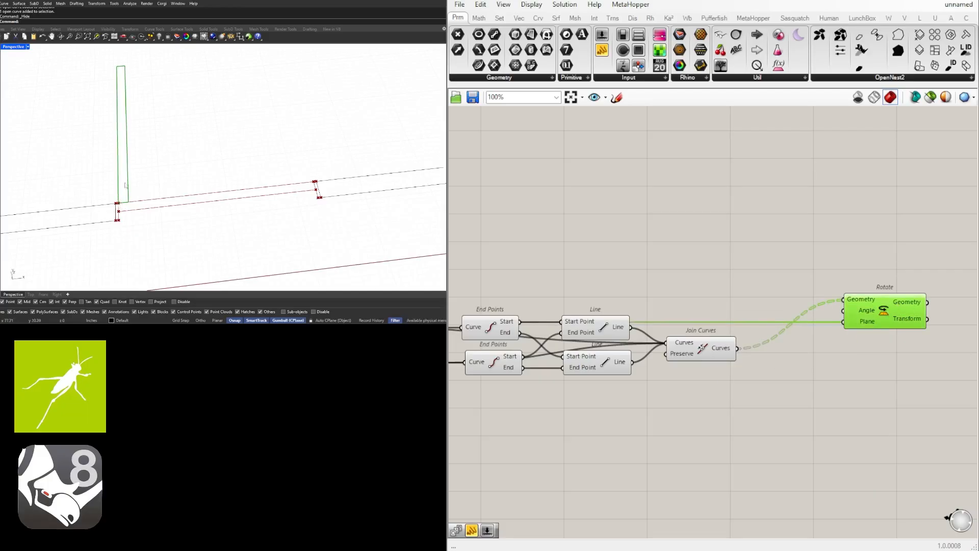
# Set the Rotate component's Angle input to degrees.
pyautogui.scroll(3, 814, 286)
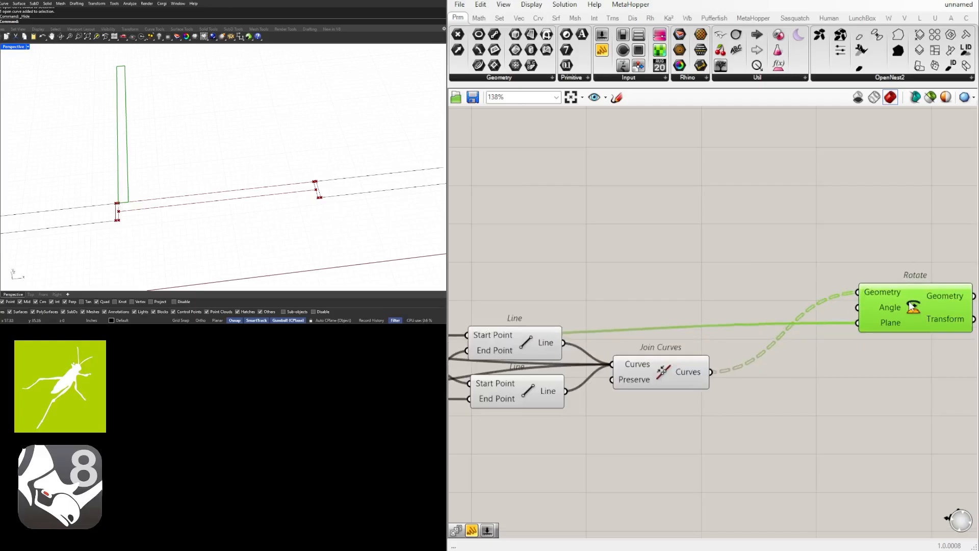
pyautogui.moveTo(884, 319); pyautogui.dragTo(726, 310, button='right')
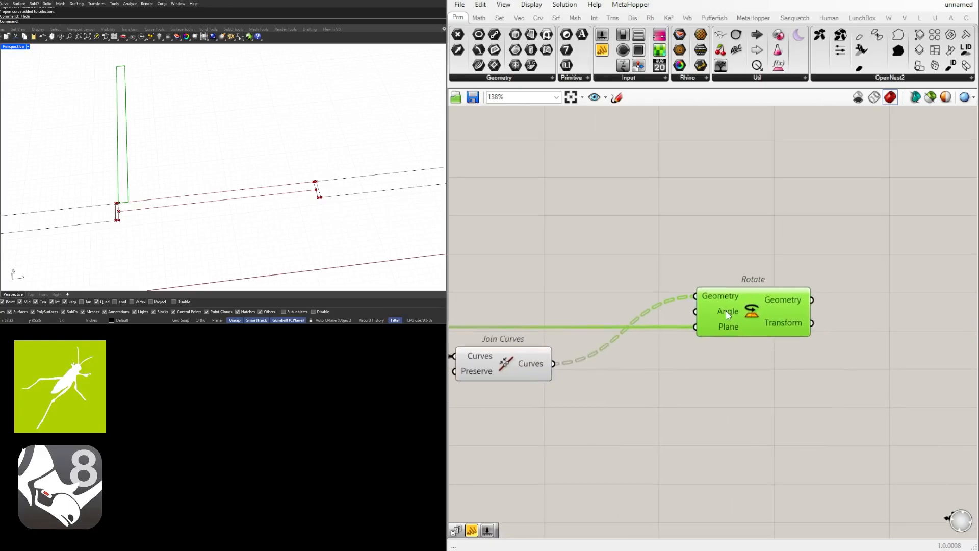
pyautogui.rightClick(727, 310)
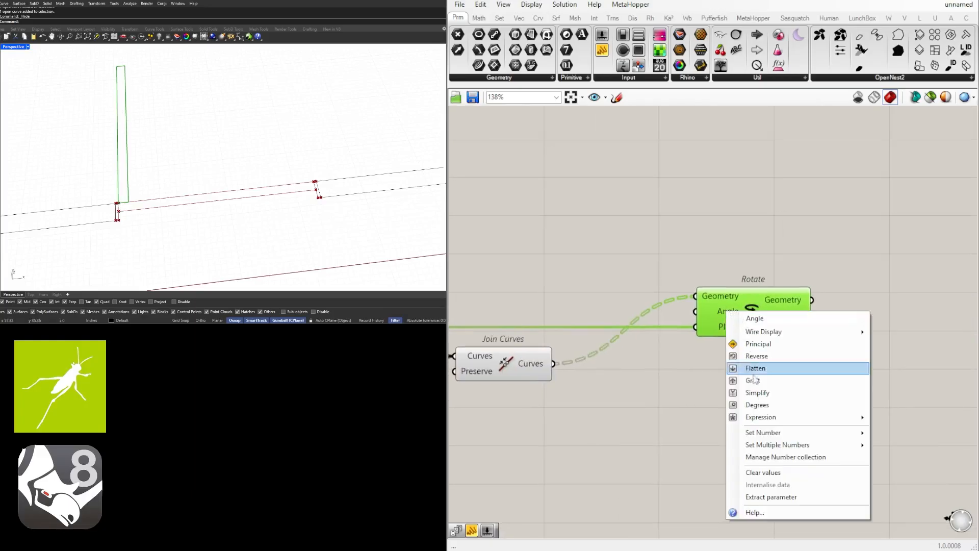
pyautogui.click(757, 404)
# Add an integer Number Slider ranging from 0 to 90 with value 45, placed above the final Join Curves.
pyautogui.click(580, 290)
pyautogui.doubleClick(580, 291)
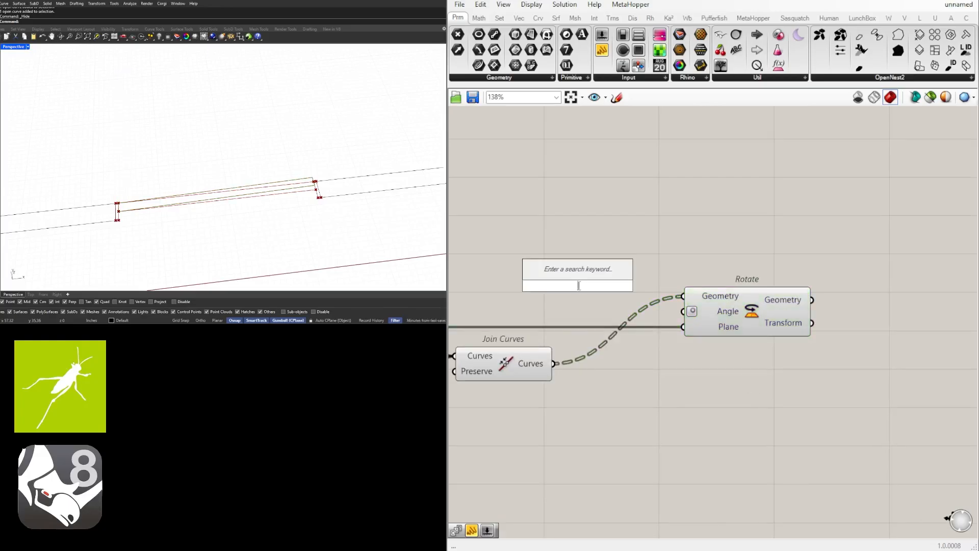
pyautogui.write('45')
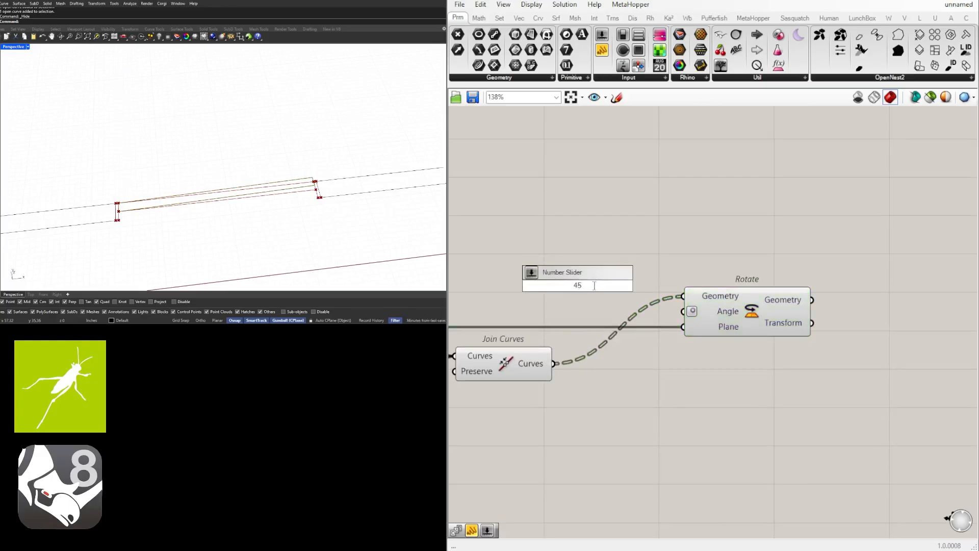
pyautogui.moveTo(594, 286); pyautogui.dragTo(567, 285)
pyautogui.write('0')
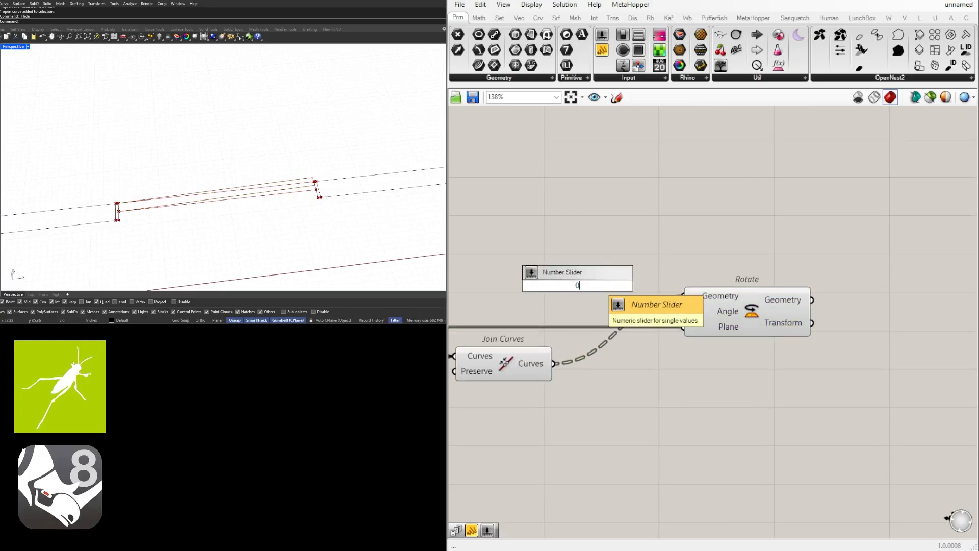
pyautogui.write('<45<90')
pyautogui.press('Return')
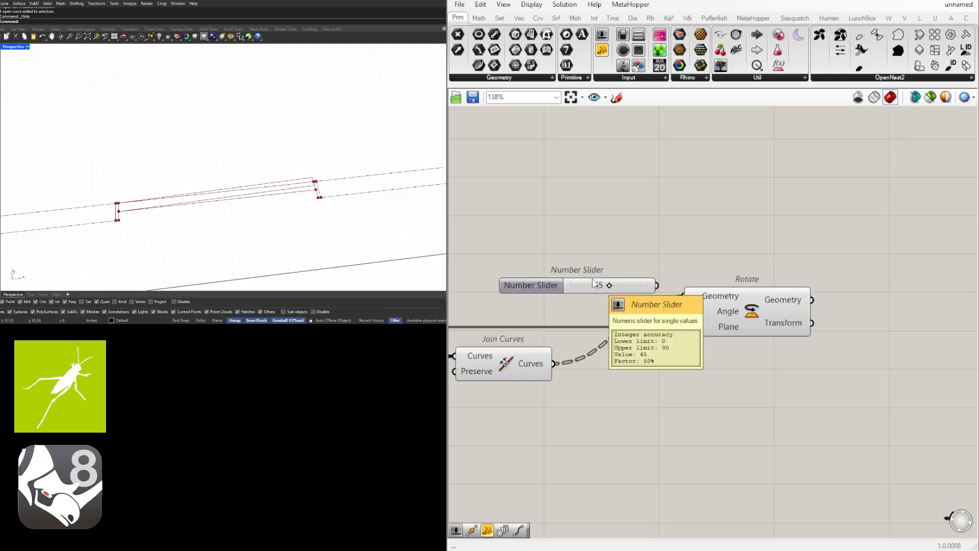
pyautogui.moveTo(635, 277); pyautogui.dragTo(576, 293)
pyautogui.moveTo(525, 300); pyautogui.dragTo(613, 296, button='right')
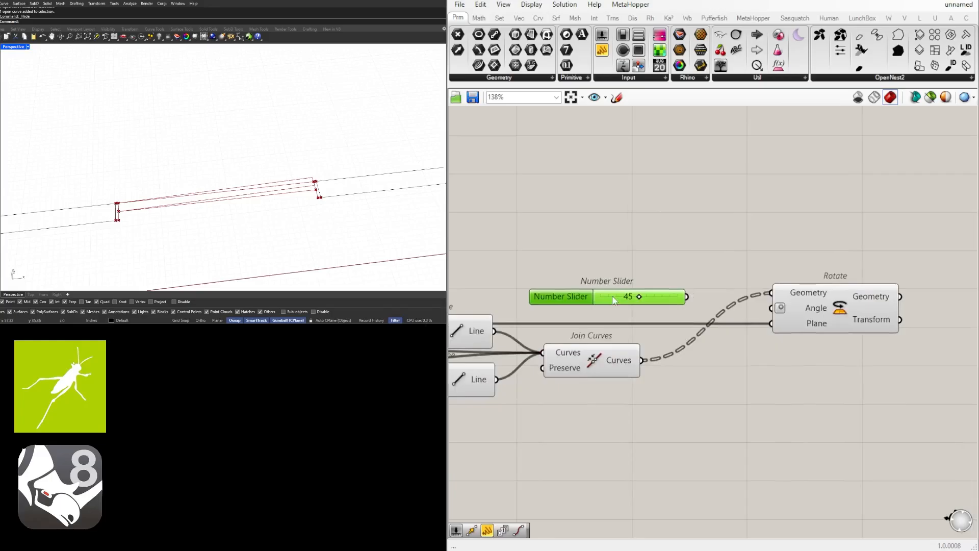
# Define snapping values of 0, 45 and 90 for the rotation angle slider.
pyautogui.rightClick(587, 297)
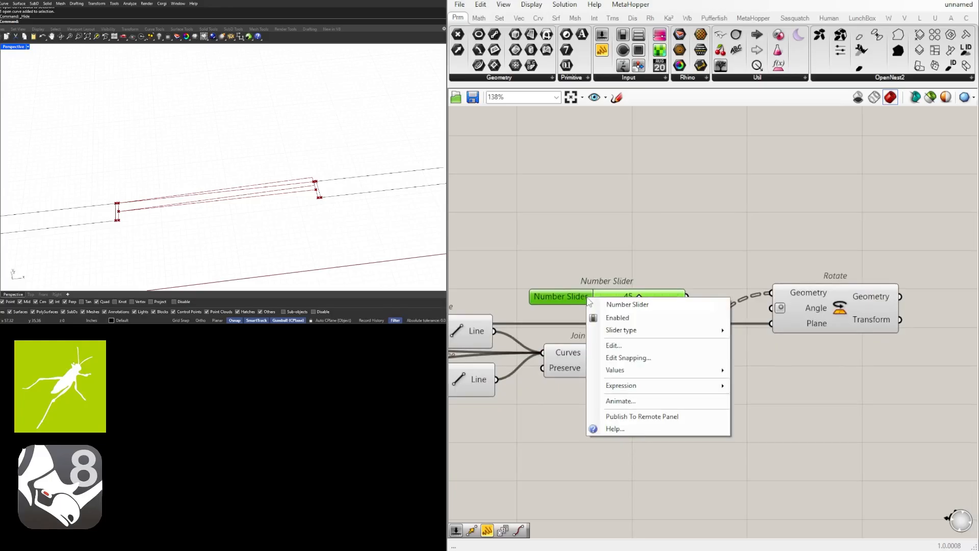
pyautogui.click(648, 362)
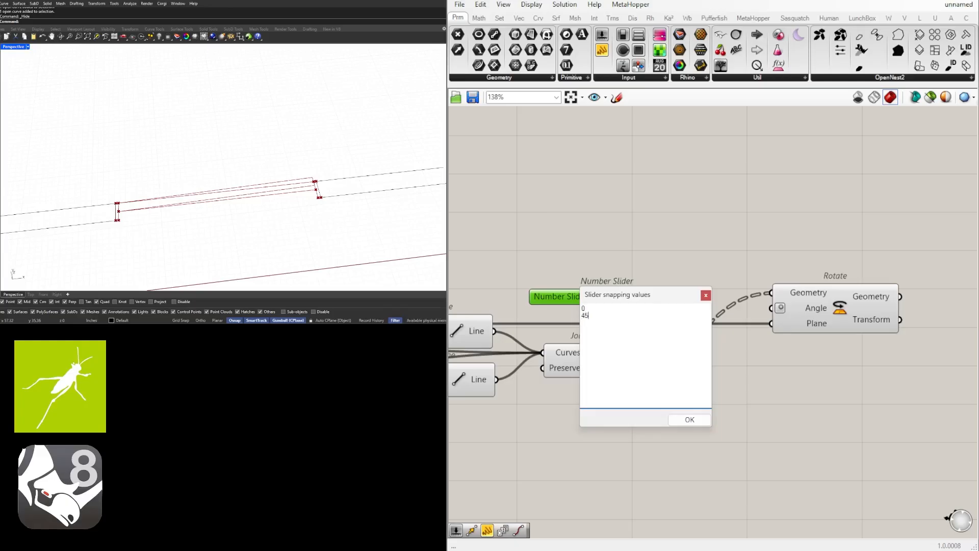
pyautogui.write('0 45')
pyautogui.press('Return')
pyautogui.write('90')
pyautogui.click(689, 420)
pyautogui.scroll(5, 616, 303)
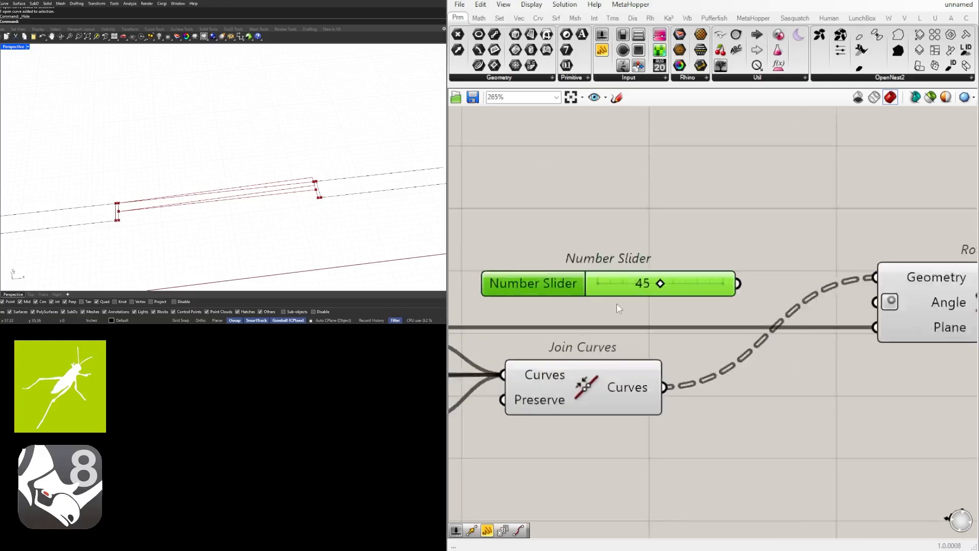
pyautogui.moveTo(668, 280)
pyautogui.mouseDown()
pyautogui.moveTo(637, 287)
pyautogui.moveTo(743, 287)
pyautogui.moveTo(593, 287)
pyautogui.moveTo(667, 286)
pyautogui.mouseUp()
# Wire the angle slider into Rotate's Angle and set it to 90.
pyautogui.scroll(-2, 670, 290)
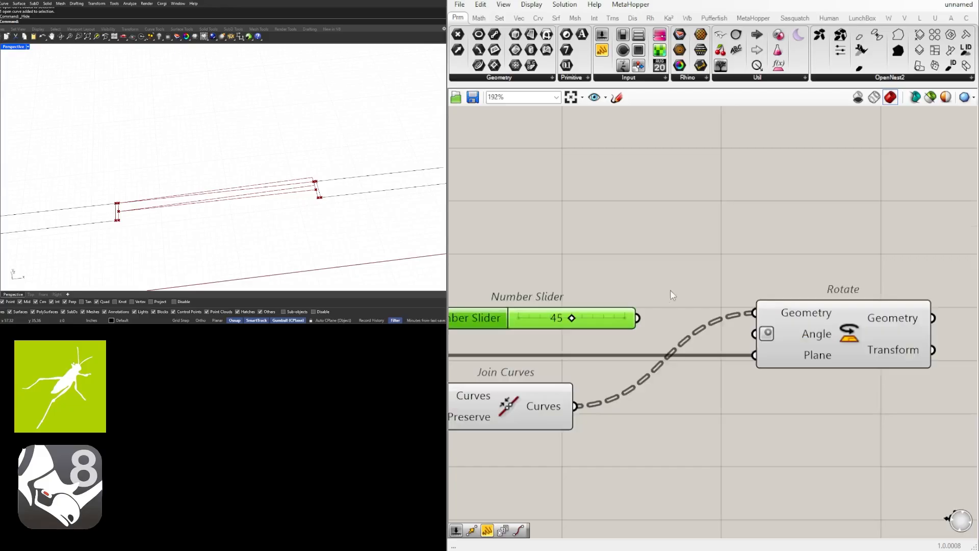
pyautogui.moveTo(644, 321); pyautogui.dragTo(798, 332)
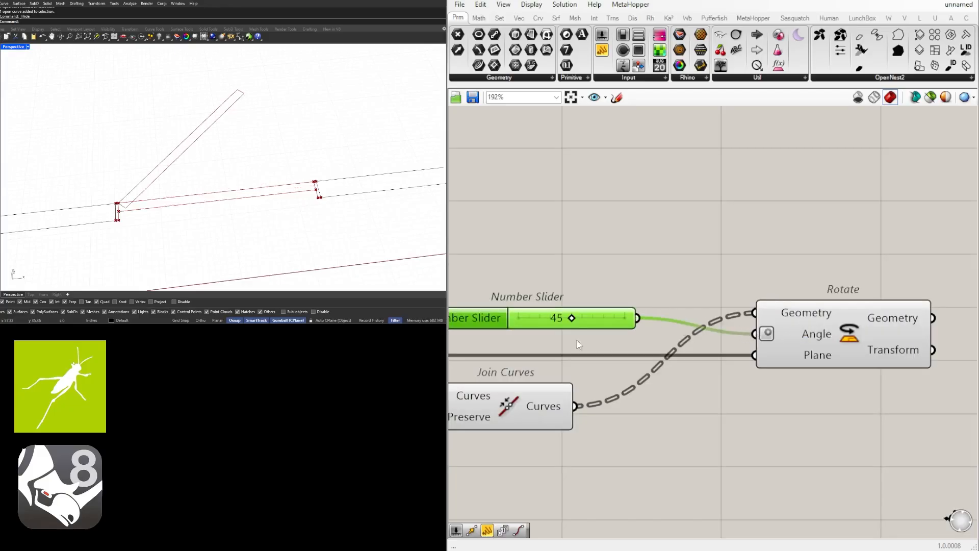
pyautogui.moveTo(572, 318); pyautogui.dragTo(632, 319)
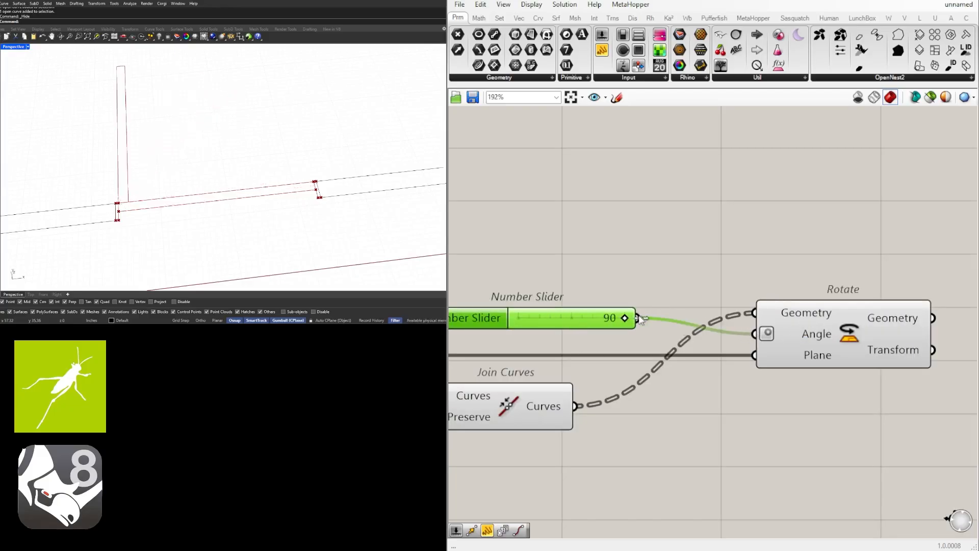
pyautogui.scroll(-8, 286, 195)
pyautogui.moveTo(277, 195); pyautogui.dragTo(301, 196, button='right')
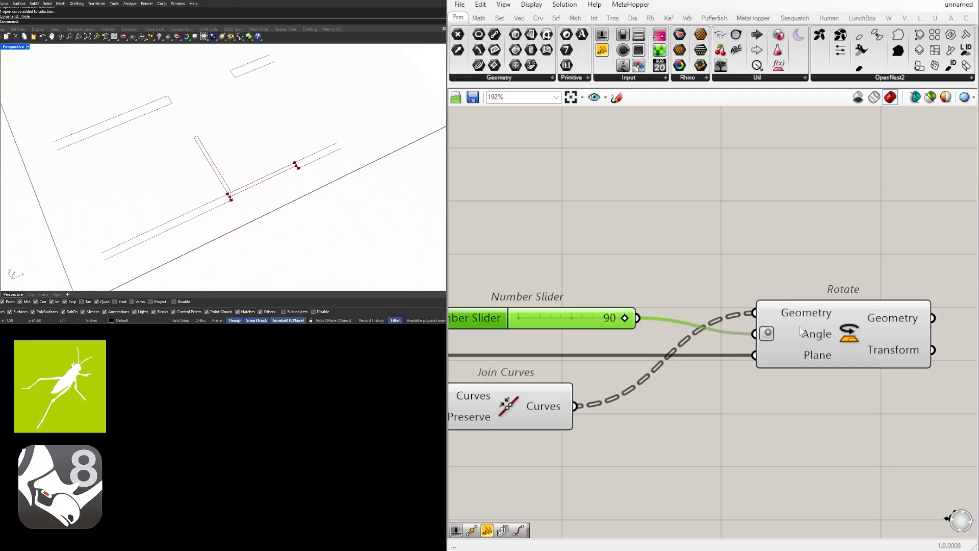
# Turn off the preview of the Join Curves that feeds Rotate's Geometry.
pyautogui.scroll(2, 641, 349)
pyautogui.moveTo(640, 349); pyautogui.dragTo(853, 359, button='right')
pyautogui.moveTo(841, 323)
pyautogui.mouseDown()
pyautogui.moveTo(706, 324)
pyautogui.moveTo(835, 322)
pyautogui.mouseUp()
pyautogui.click(808, 261)
pyautogui.scroll(-4, 848, 371)
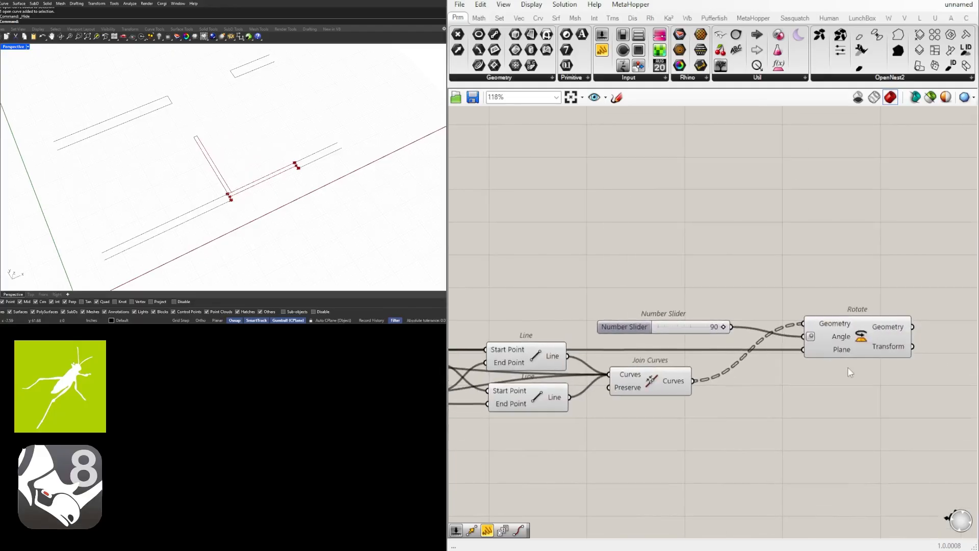
pyautogui.click(709, 381)
pyautogui.middleClick(711, 381)
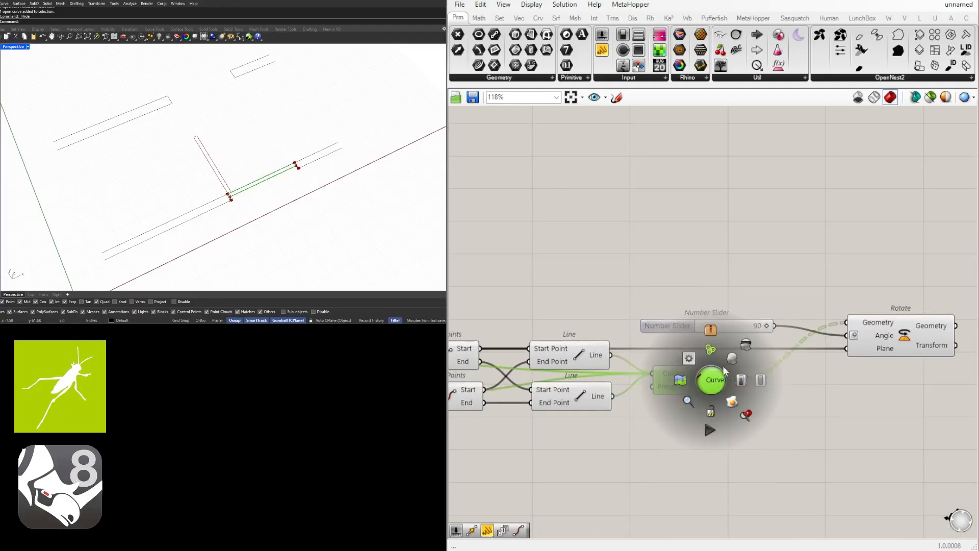
pyautogui.click(703, 415)
pyautogui.moveTo(746, 350); pyautogui.dragTo(791, 348, button='right')
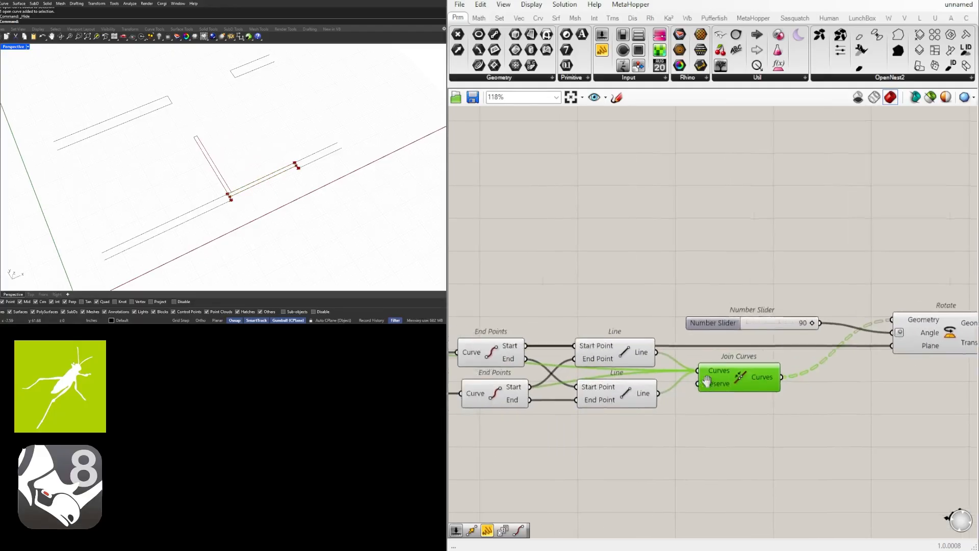
pyautogui.scroll(-2, 791, 357)
pyautogui.moveTo(808, 416); pyautogui.dragTo(562, 300)
pyautogui.middleClick(608, 290)
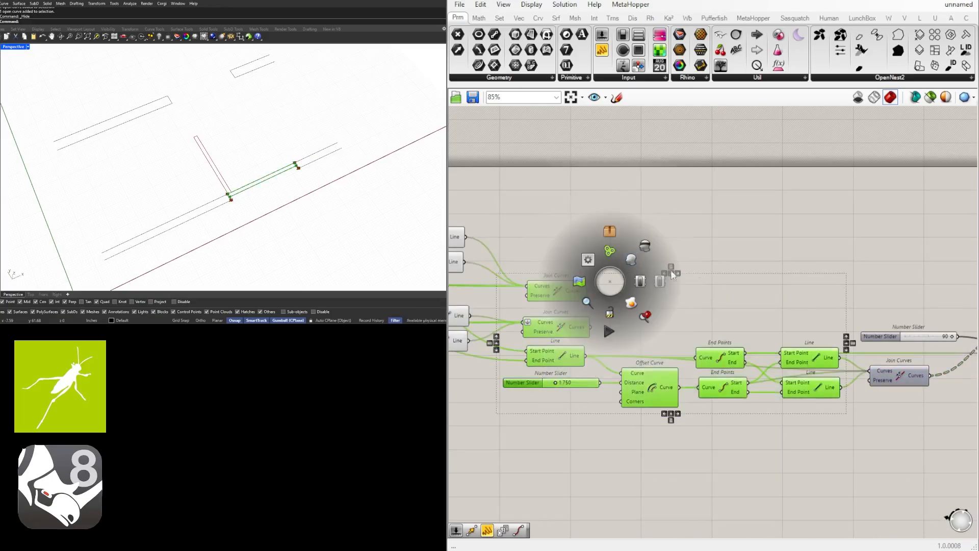
pyautogui.click(823, 431)
# Turn off the preview of the door outline's construction components, from the Line between the jambs through Offset Curve, End Points and Lines.
pyautogui.moveTo(824, 431); pyautogui.dragTo(550, 346)
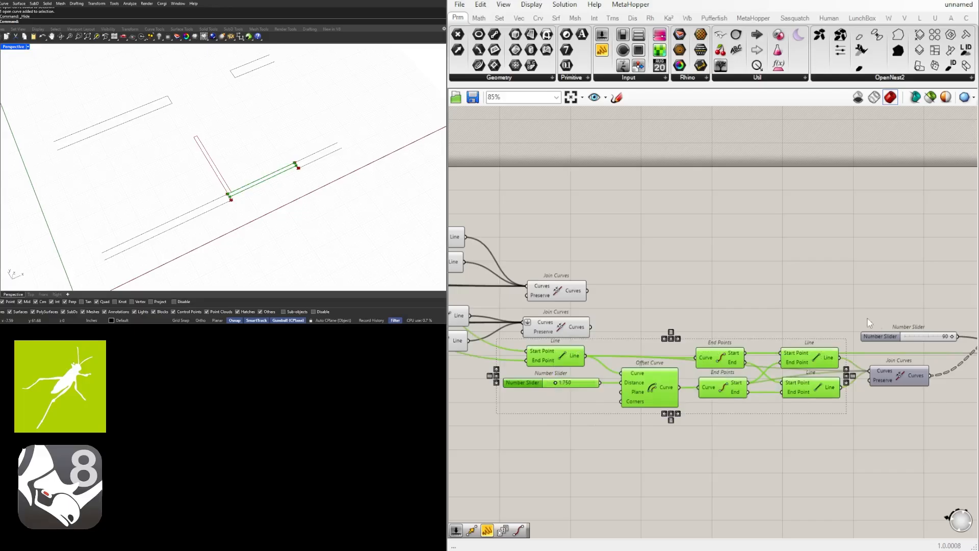
pyautogui.middleClick(839, 291)
pyautogui.scroll(12, 244, 200)
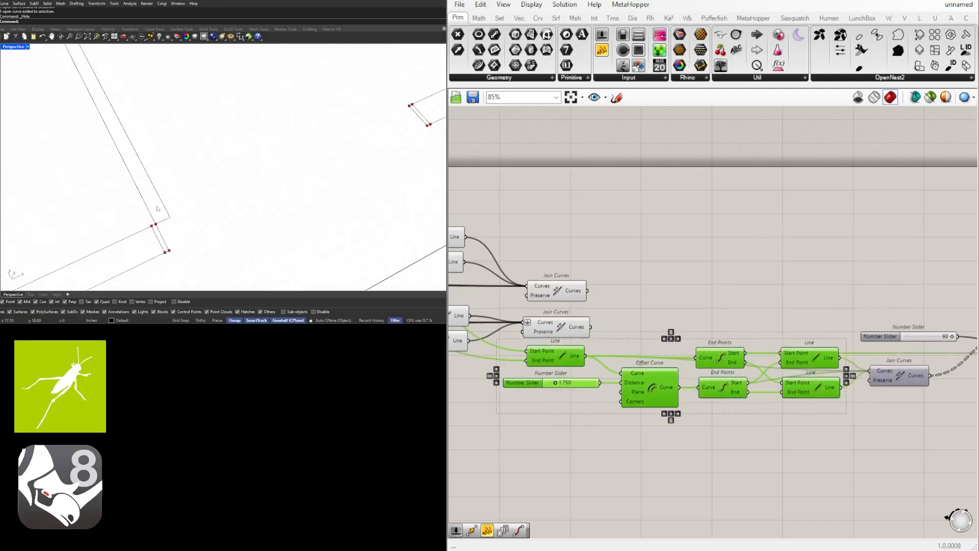
pyautogui.scroll(-9, 173, 207)
pyautogui.keyDown('shift'); pyautogui.moveTo(197, 201); pyautogui.dragTo(252, 214, button='right'); pyautogui.keyUp('shift')
pyautogui.scroll(-2, 250, 214)
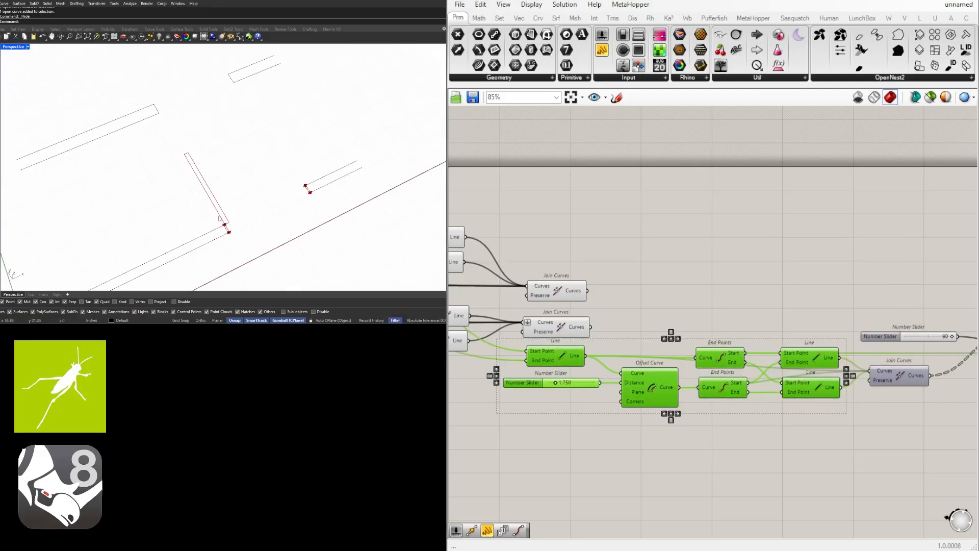
# Try an offset distance of 0.635 for the jamb thickness slider, and reset it to 0.5.
pyautogui.scroll(3, 219, 218)
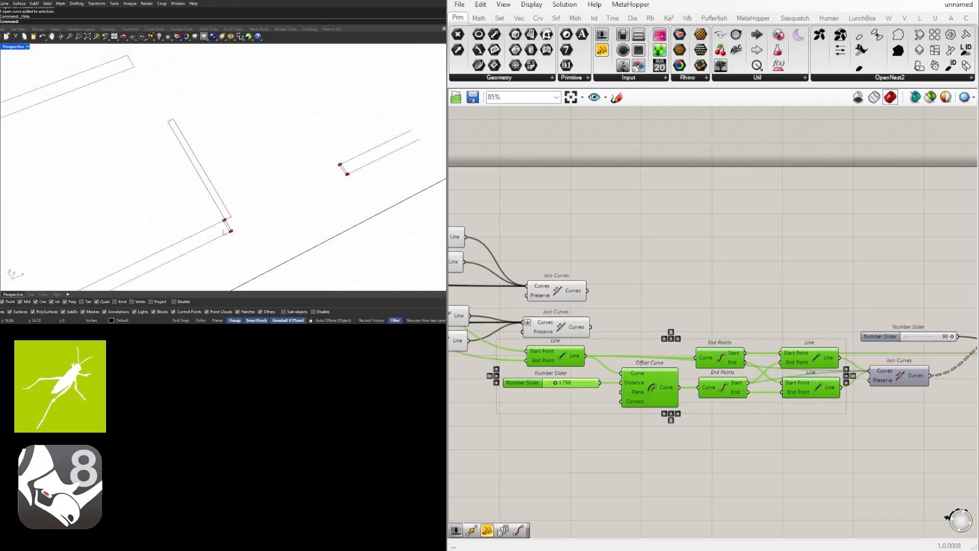
pyautogui.moveTo(644, 353); pyautogui.dragTo(876, 259, button='right')
pyautogui.scroll(7, 881, 349)
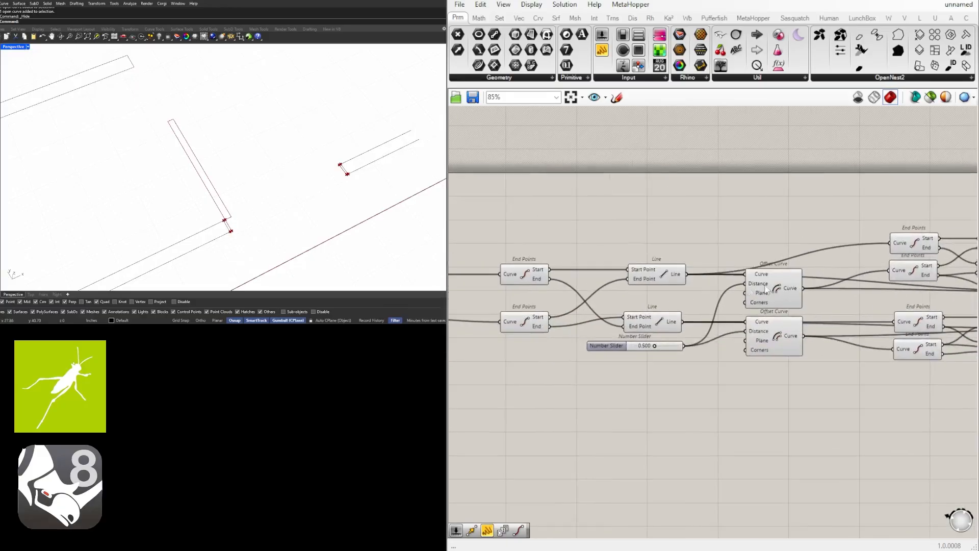
pyautogui.moveTo(881, 349); pyautogui.dragTo(724, 357, button='right')
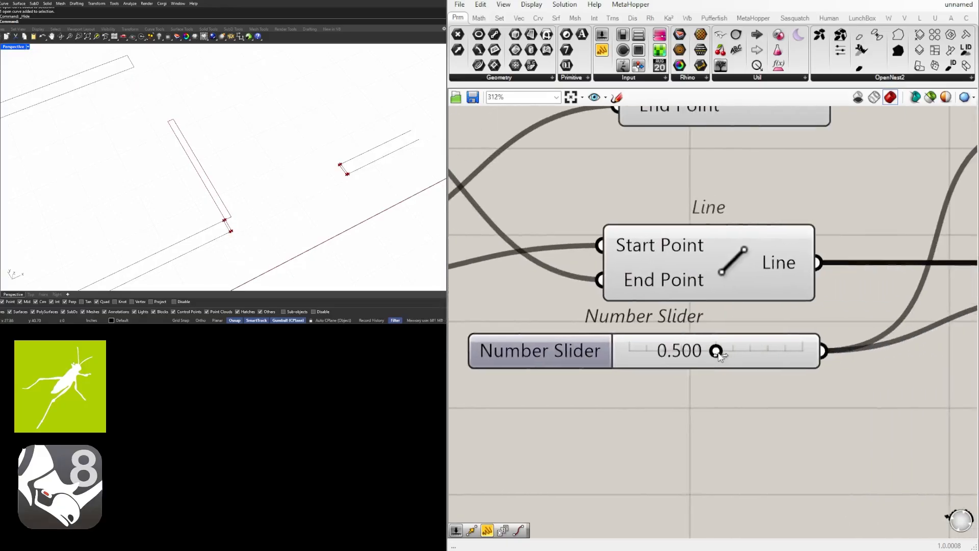
pyautogui.moveTo(724, 357)
pyautogui.mouseDown()
pyautogui.moveTo(847, 354)
pyautogui.moveTo(677, 351)
pyautogui.moveTo(859, 361)
pyautogui.moveTo(685, 357)
pyautogui.moveTo(739, 357)
pyautogui.mouseUp()
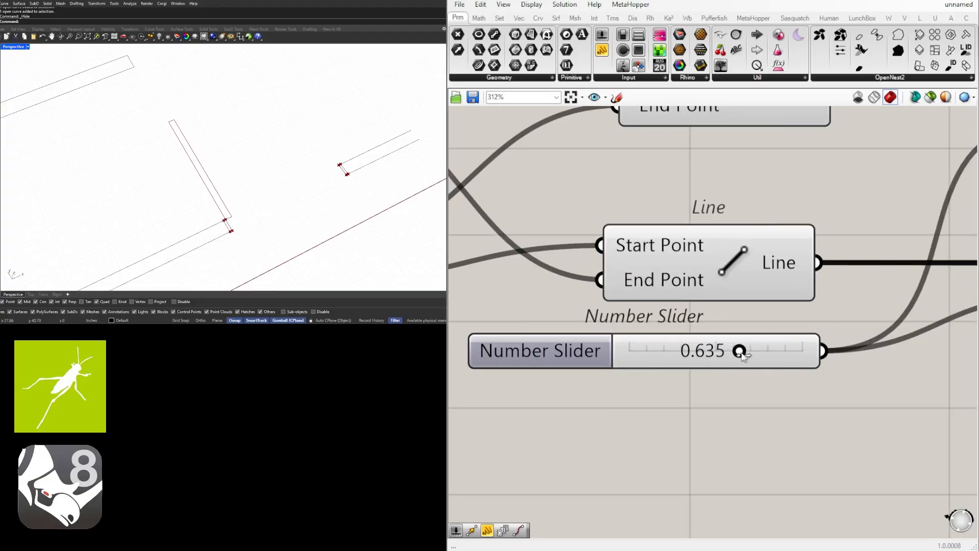
pyautogui.doubleClick(717, 356)
pyautogui.write('.5')
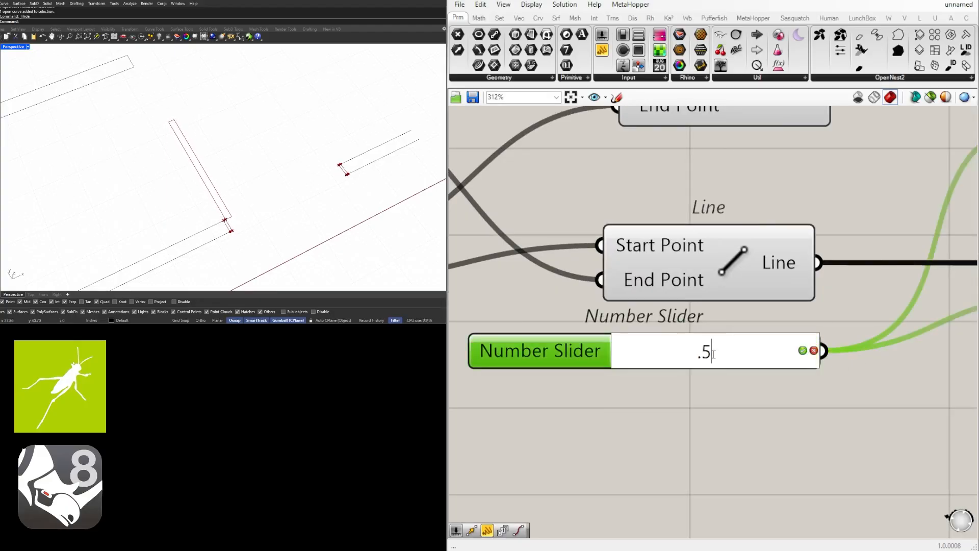
pyautogui.press('Return')
pyautogui.scroll(-10, 775, 439)
pyautogui.scroll(5, 714, 391)
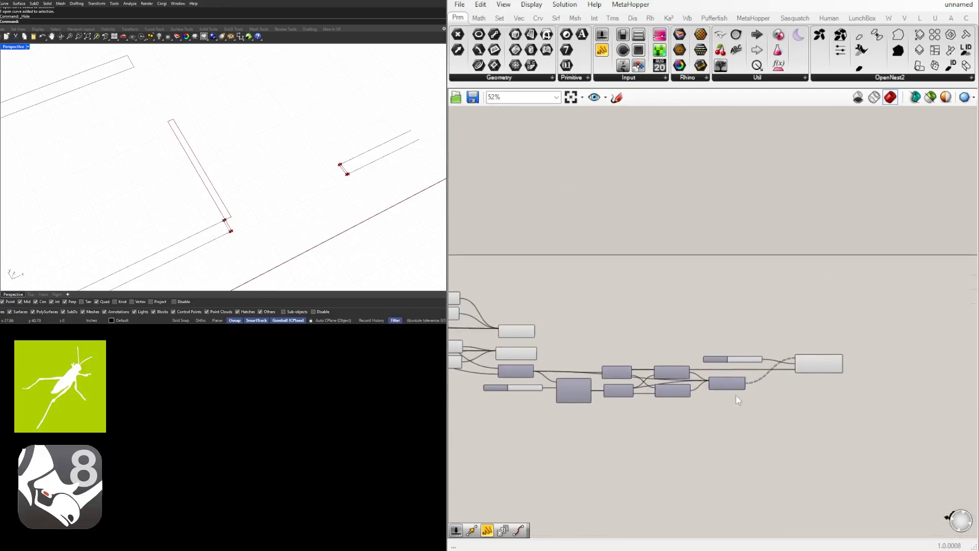
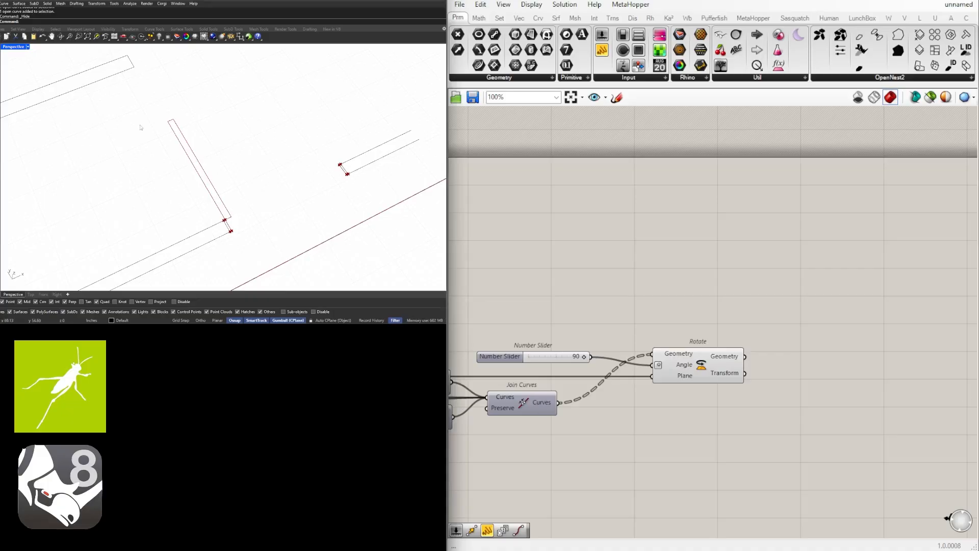
pyautogui.scroll(-5, 764, 245)
pyautogui.moveTo(763, 273); pyautogui.dragTo(845, 276, button='right')
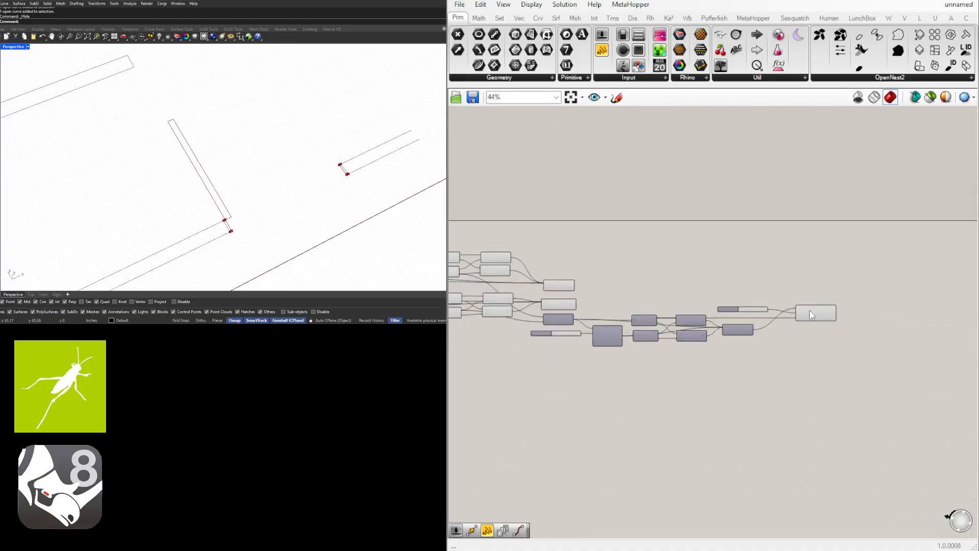
pyautogui.scroll(3, 809, 310)
pyautogui.click(811, 311)
pyautogui.moveTo(813, 315); pyautogui.dragTo(866, 318, button='right')
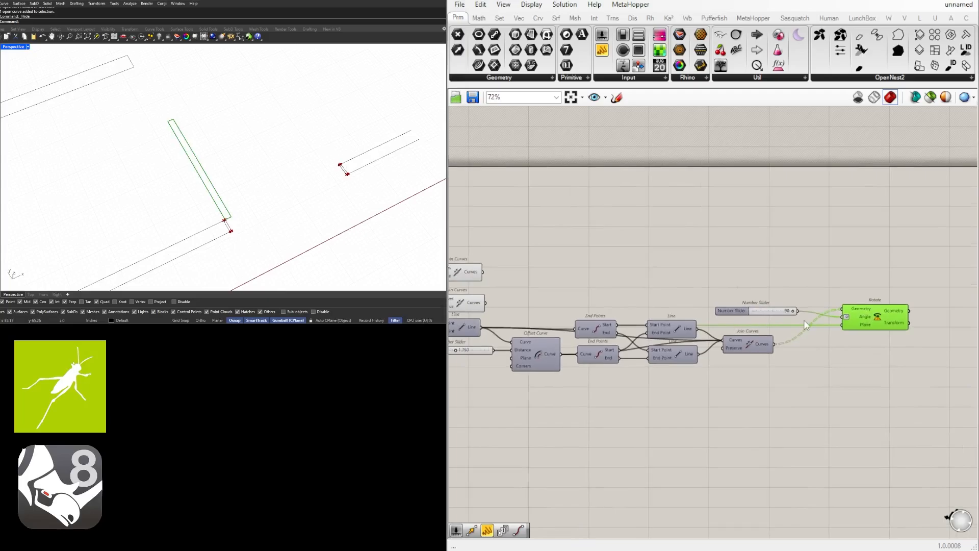
pyautogui.moveTo(632, 294); pyautogui.dragTo(732, 275, button='right')
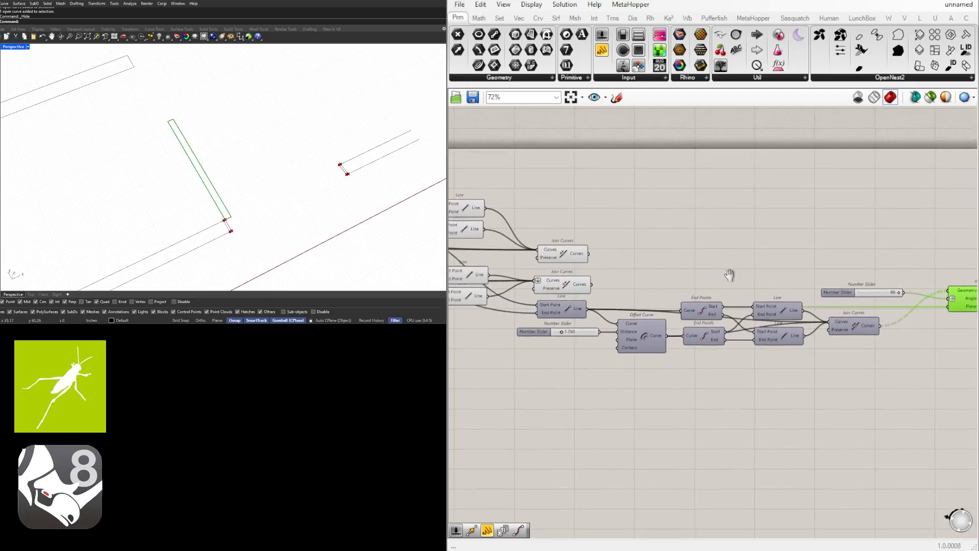
pyautogui.moveTo(877, 290); pyautogui.dragTo(773, 288, button='right')
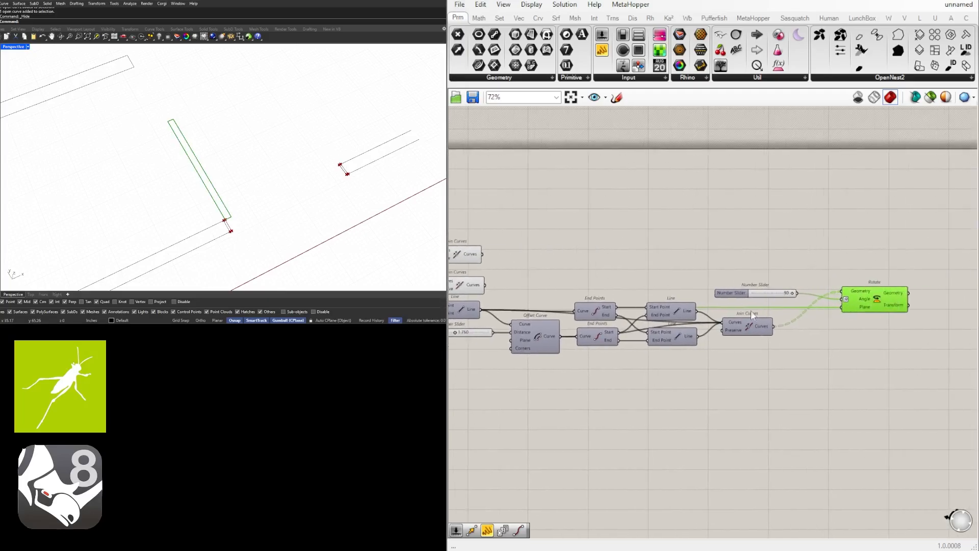
# Add two Point parameters fed by the Start and End outputs of the upper End Points component of the door.
pyautogui.scroll(3, 624, 313)
pyautogui.click(605, 307)
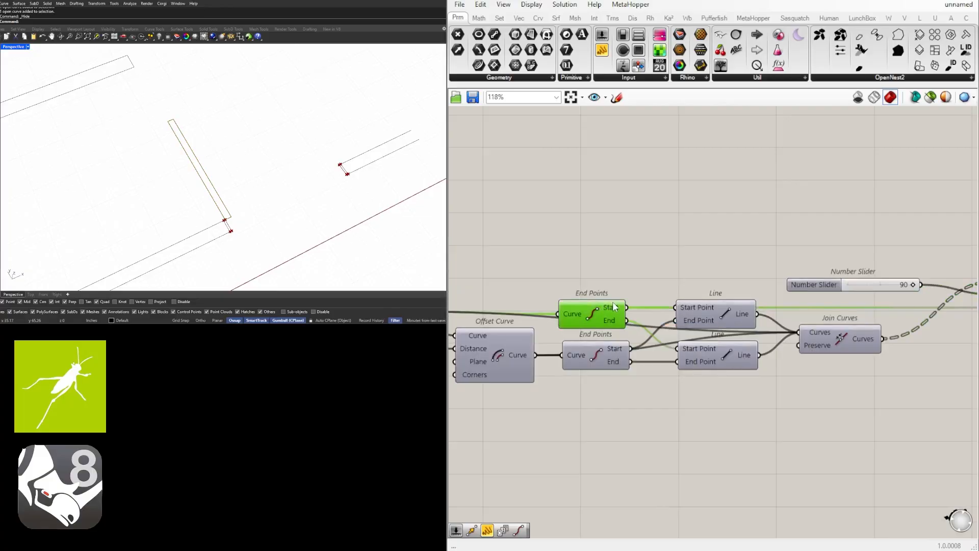
pyautogui.moveTo(623, 306); pyautogui.dragTo(629, 297, button='right')
pyautogui.doubleClick(630, 297)
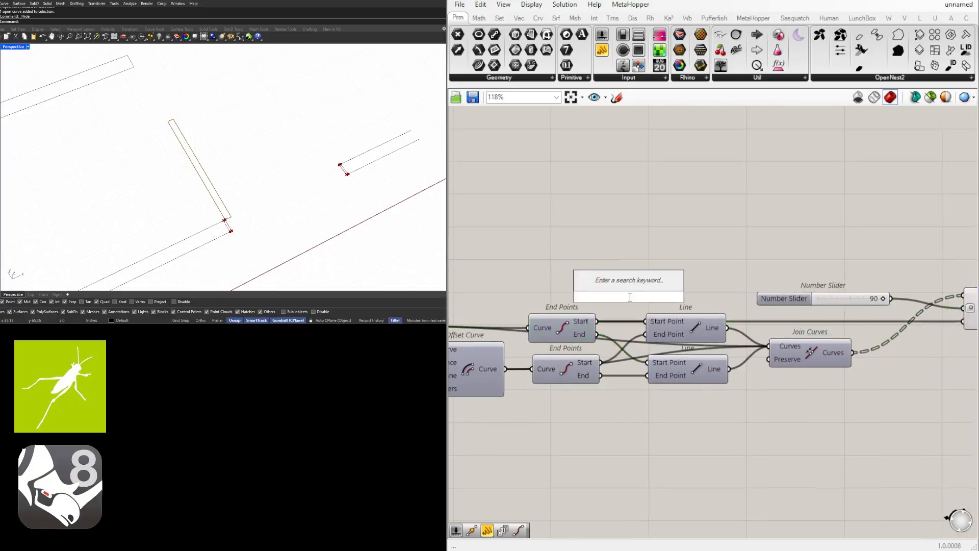
pyautogui.write('point')
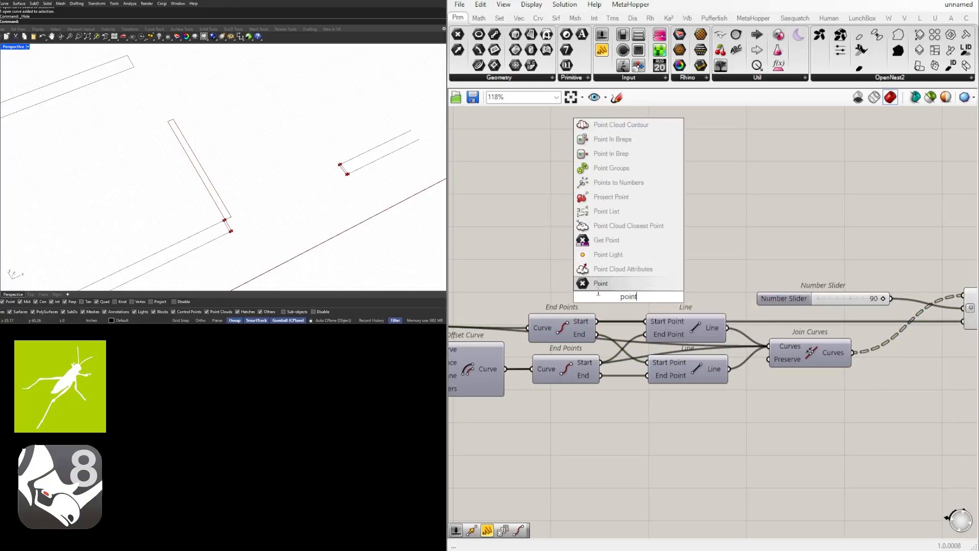
pyautogui.press('Return')
pyautogui.moveTo(629, 289); pyautogui.dragTo(665, 284)
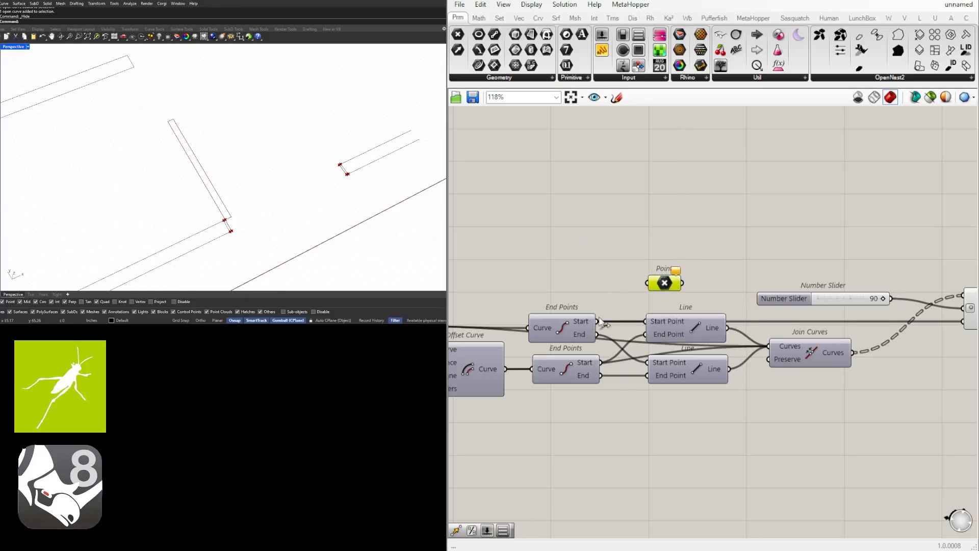
pyautogui.moveTo(597, 321); pyautogui.dragTo(709, 212)
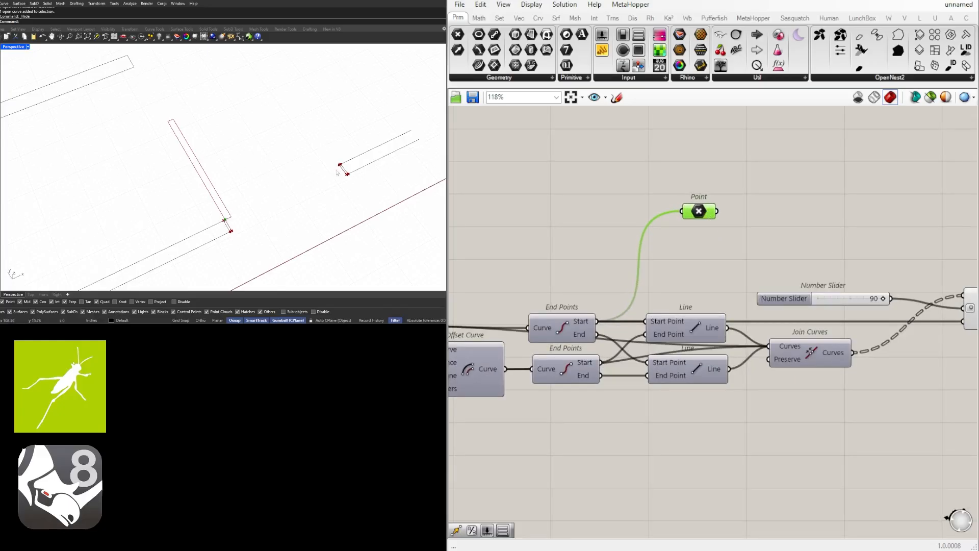
pyautogui.keyDown('alt'); pyautogui.moveTo(706, 217); pyautogui.dragTo(706, 243); pyautogui.keyUp('alt')
pyautogui.moveTo(598, 335); pyautogui.dragTo(700, 251)
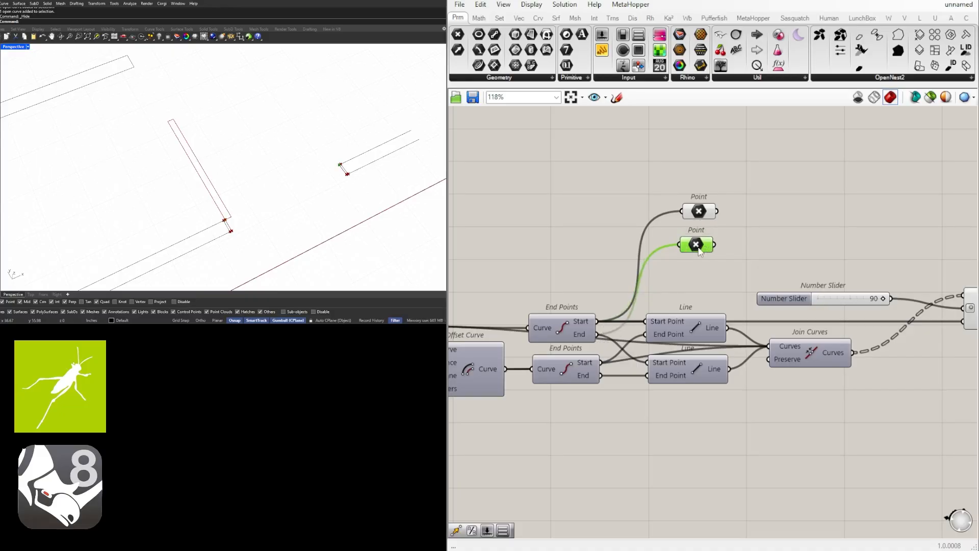
# Move the angle slider and Rotate together up beside the two Point parameters.
pyautogui.scroll(-4, 770, 286)
pyautogui.scroll(2, 766, 307)
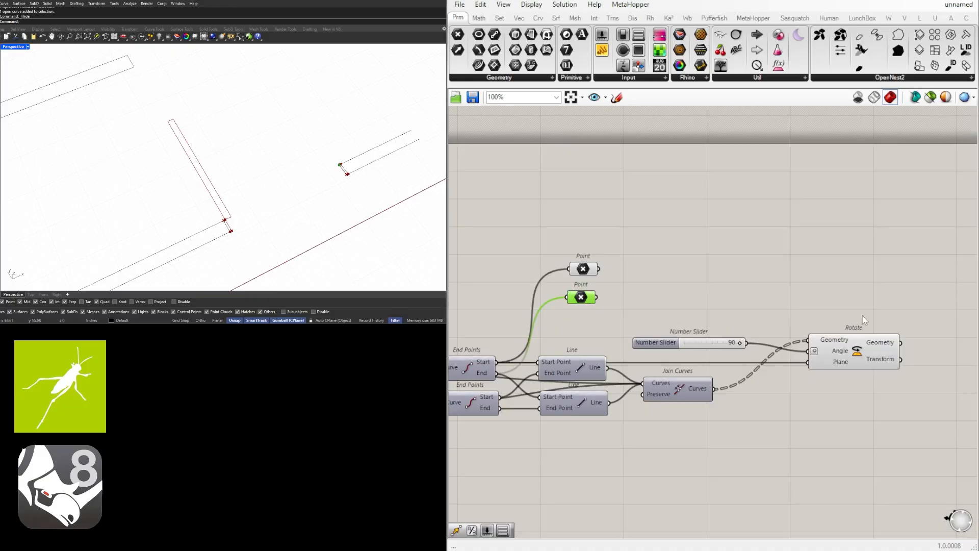
pyautogui.moveTo(849, 323); pyautogui.dragTo(762, 347, button='right')
pyautogui.moveTo(521, 325); pyautogui.dragTo(564, 325, button='right')
pyautogui.moveTo(535, 321); pyautogui.dragTo(537, 321)
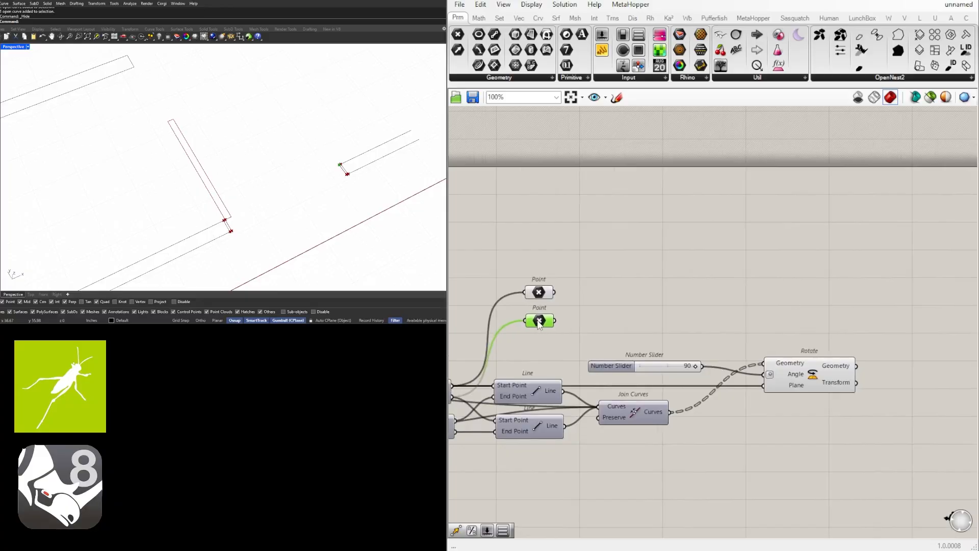
pyautogui.click(694, 307)
pyautogui.click(835, 377)
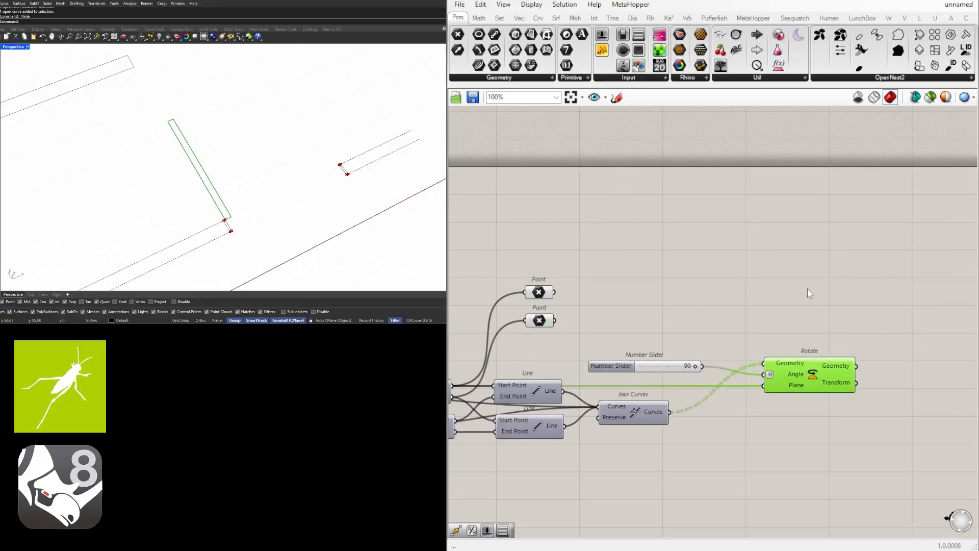
pyautogui.click(810, 291)
pyautogui.click(816, 386)
pyautogui.moveTo(903, 393); pyautogui.dragTo(691, 314)
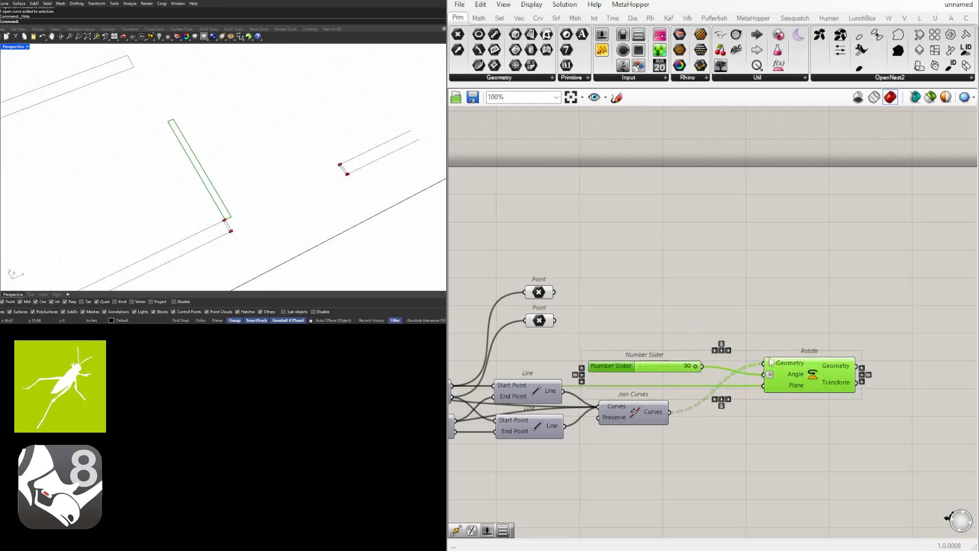
pyautogui.moveTo(808, 363); pyautogui.dragTo(838, 319)
# Duplicate Rotate twice below the original, with the lower Point parameter wired into both copies' Geometry.
pyautogui.click(837, 258)
pyautogui.moveTo(559, 327); pyautogui.dragTo(794, 308)
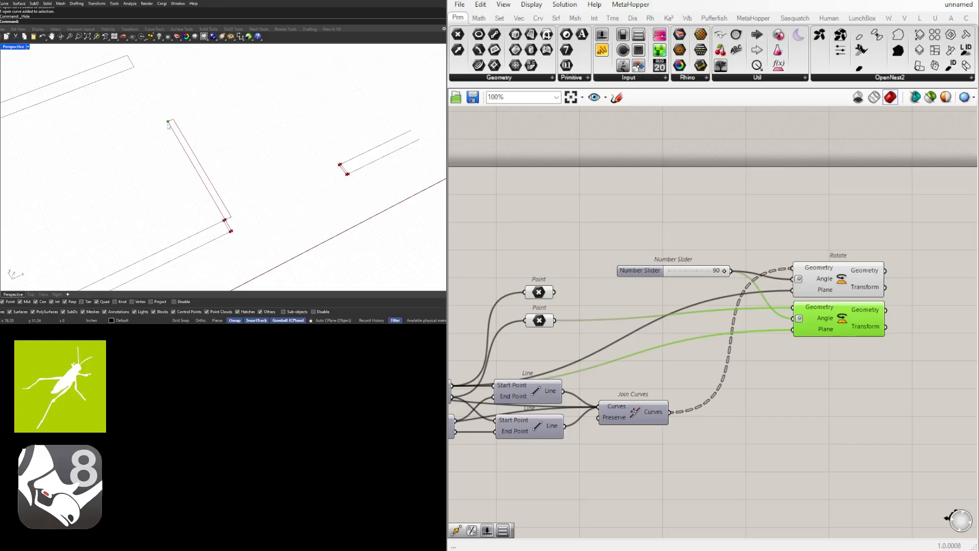
pyautogui.click(856, 350)
pyautogui.moveTo(830, 329); pyautogui.dragTo(831, 368)
# Move the angle slider above the Point parameters and insert a Division between it and the third Rotate's Angle.
pyautogui.moveTo(653, 271); pyautogui.dragTo(537, 262)
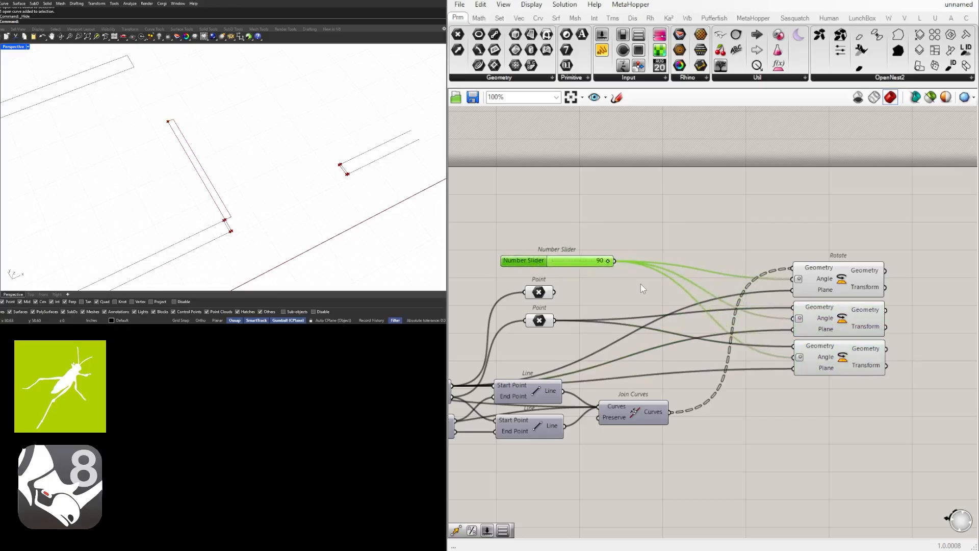
pyautogui.click(654, 295)
pyautogui.doubleClick(654, 295)
pyautogui.write('/')
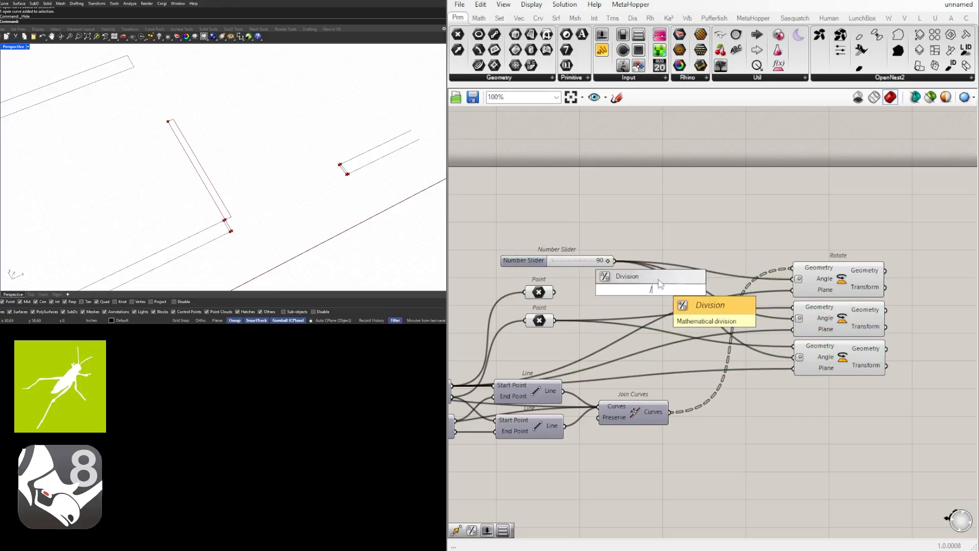
pyautogui.click(656, 274)
pyautogui.moveTo(615, 260); pyautogui.dragTo(756, 361)
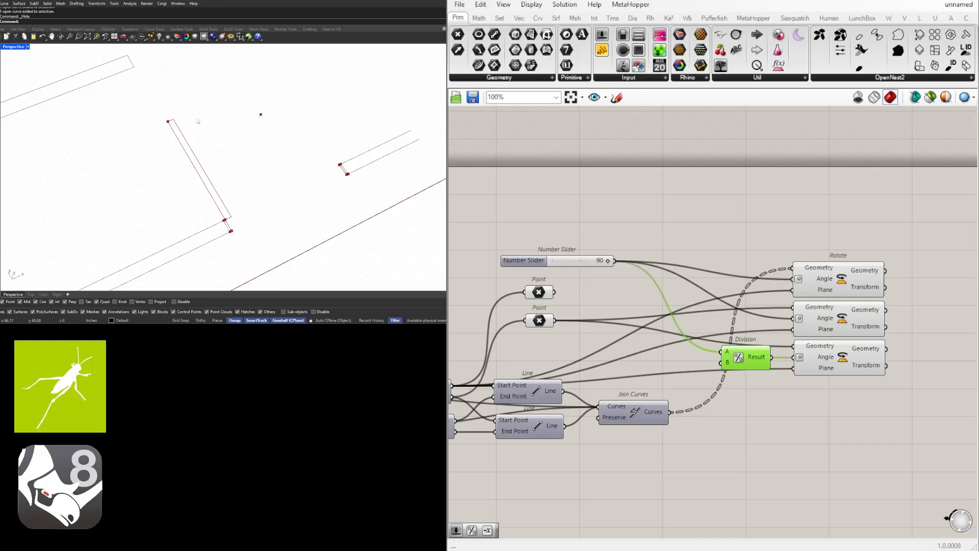
# Add an Arc 3Pt component beside the Rotate components.
pyautogui.moveTo(662, 347); pyautogui.dragTo(546, 349, button='right')
pyautogui.doubleClick(843, 362)
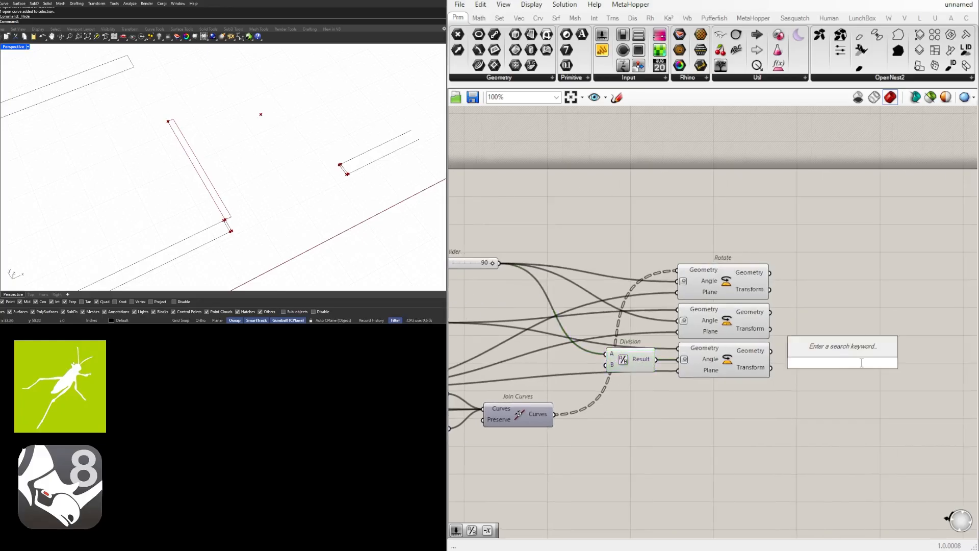
pyautogui.write('ar')
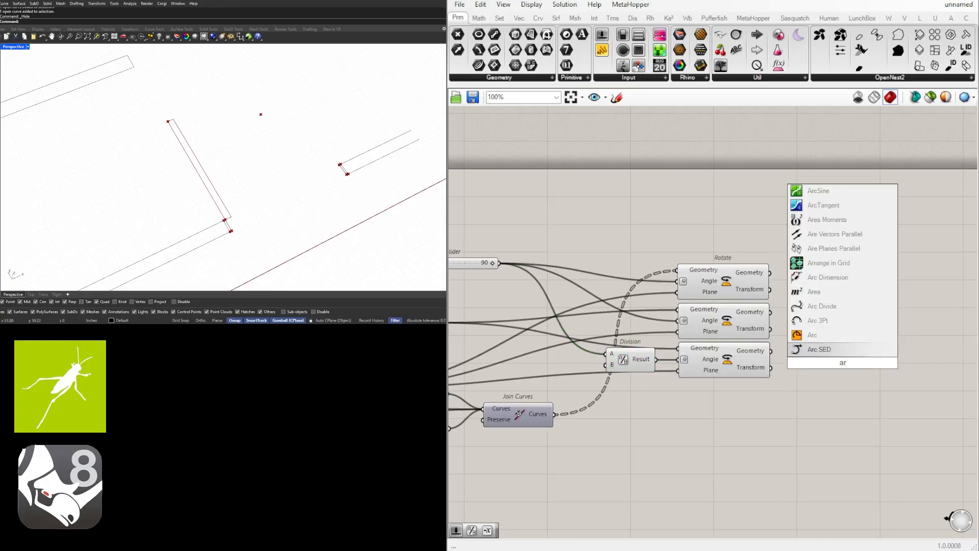
pyautogui.click(819, 321)
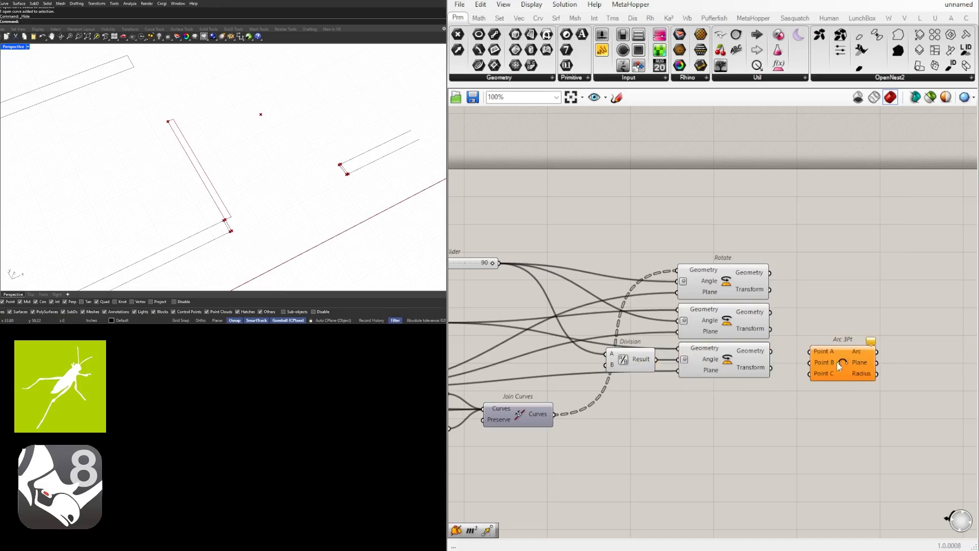
# Wire the lower Point parameter into Arc 3Pt's Point A and align the component with it.
pyautogui.scroll(-2, 847, 351)
pyautogui.click(771, 357)
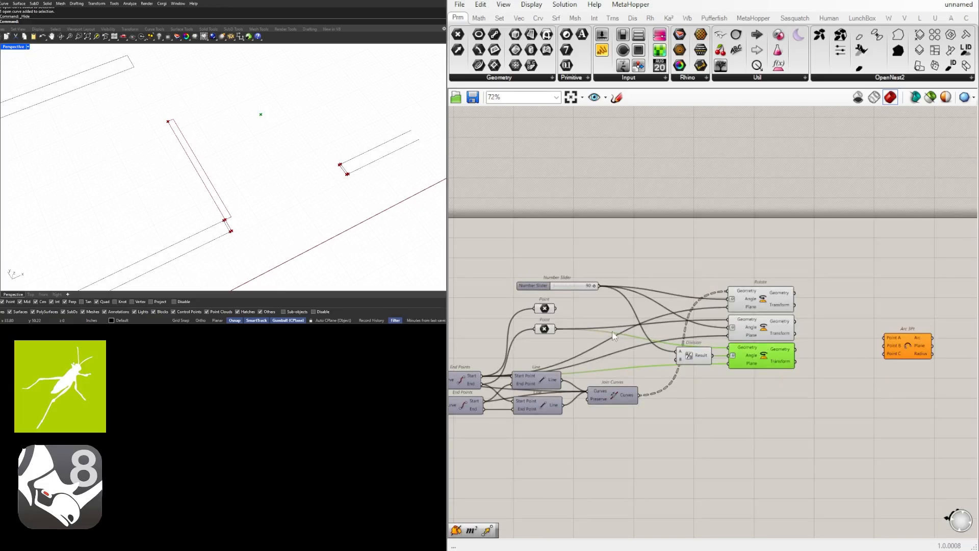
pyautogui.moveTo(658, 336); pyautogui.dragTo(682, 329, button='right')
pyautogui.moveTo(630, 366); pyautogui.dragTo(684, 353, button='right')
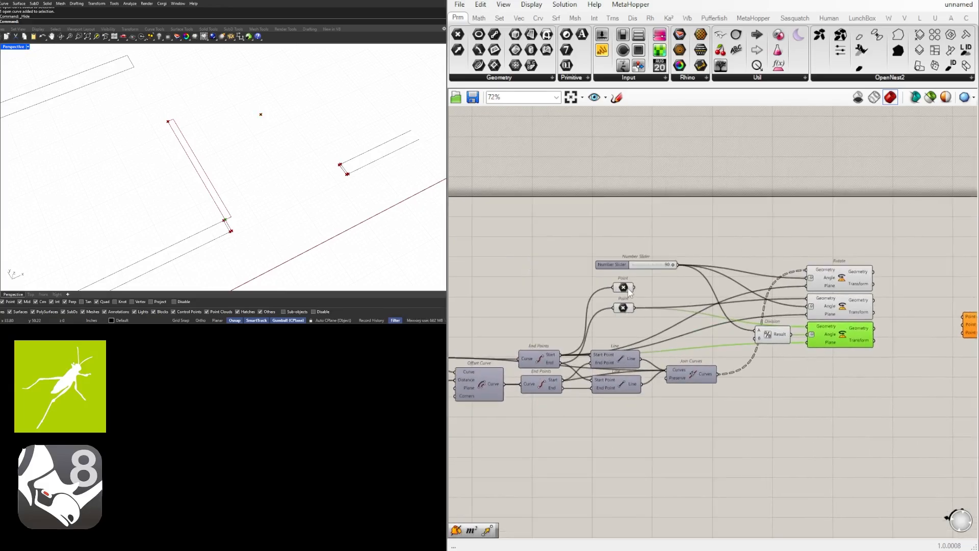
pyautogui.click(629, 289)
pyautogui.moveTo(701, 305); pyautogui.dragTo(642, 301, button='right')
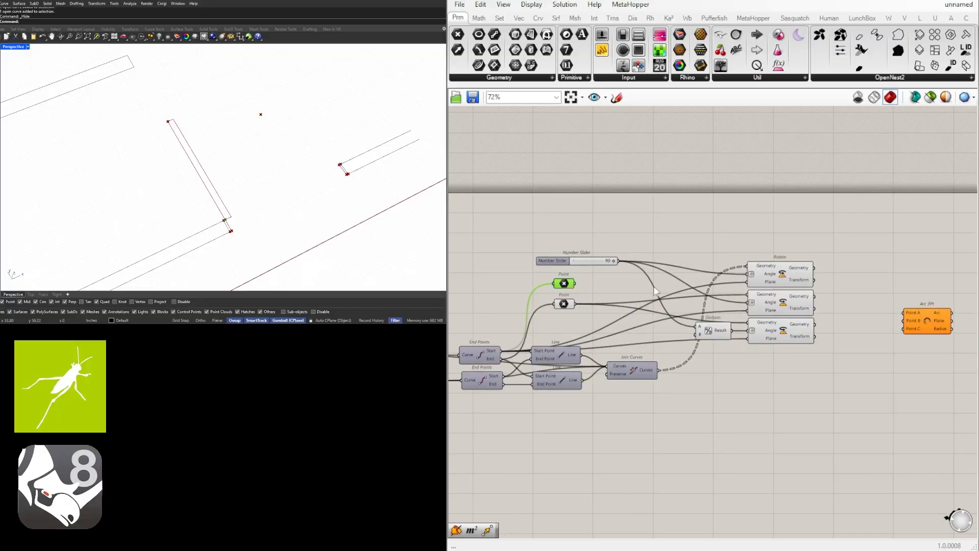
pyautogui.click(564, 305)
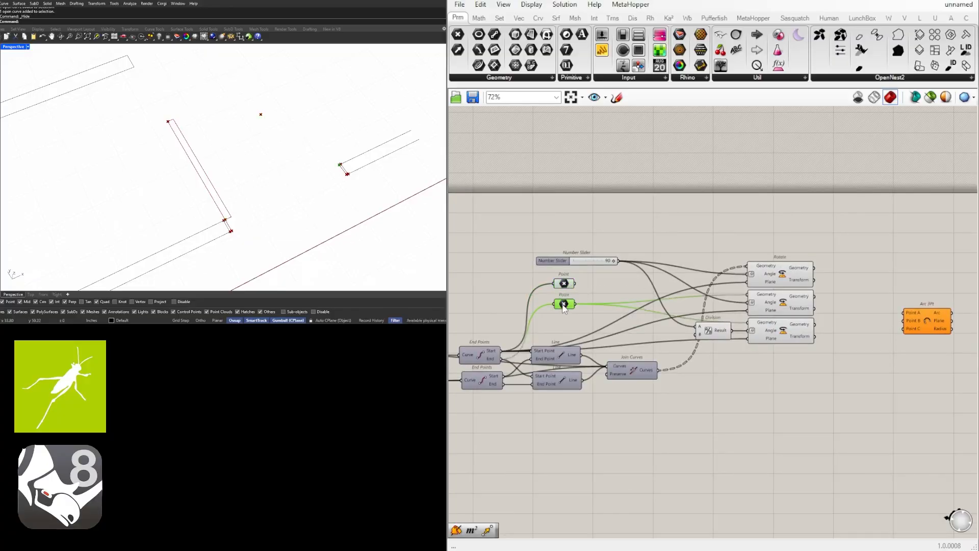
pyautogui.moveTo(575, 305); pyautogui.dragTo(923, 308)
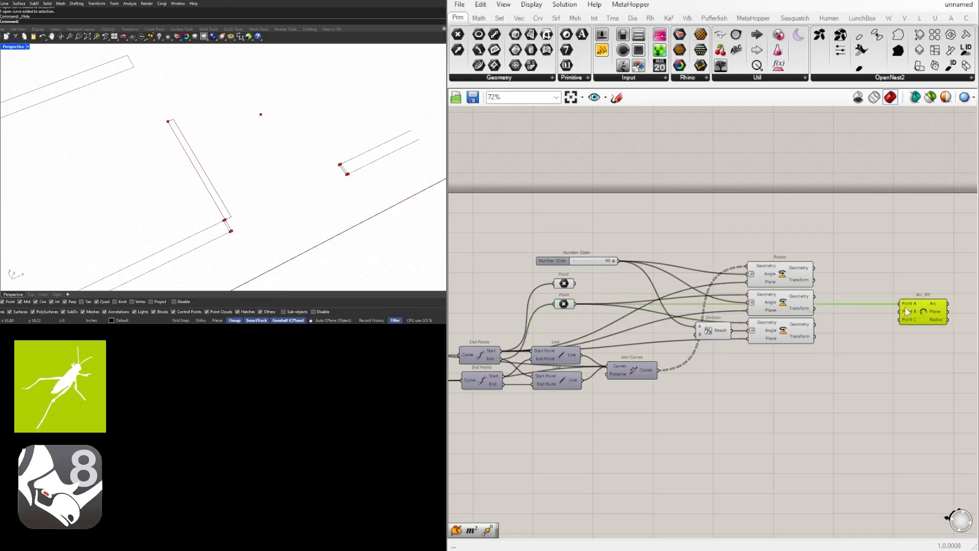
# Select the third Rotate, whose Angle is fed by Division.
pyautogui.moveTo(797, 320); pyautogui.dragTo(748, 320, button='right')
pyautogui.click(751, 329)
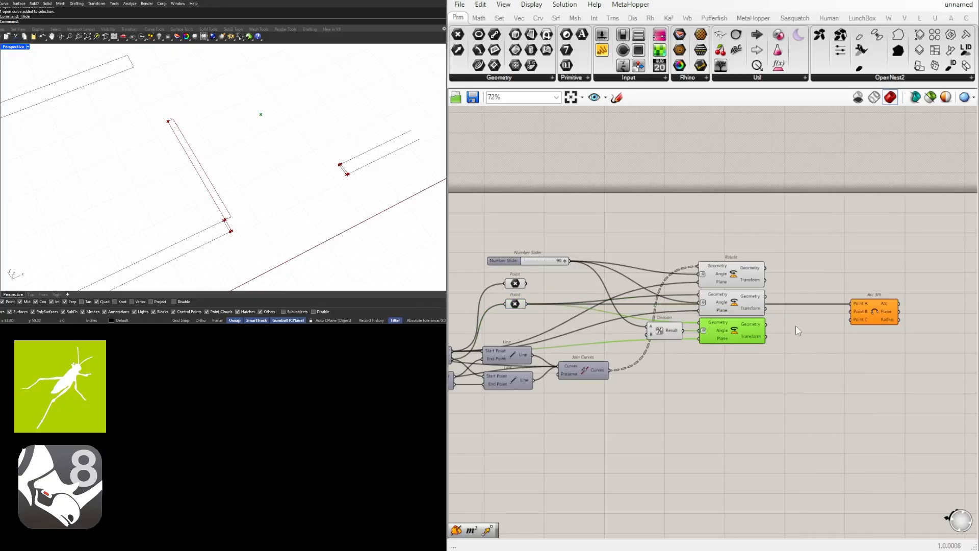
# Connect the Geometry output of the Rotate driven by the Division result to Point B of Arc 3Pt.
pyautogui.scroll(3, 794, 320)
pyautogui.moveTo(748, 328); pyautogui.dragTo(884, 312)
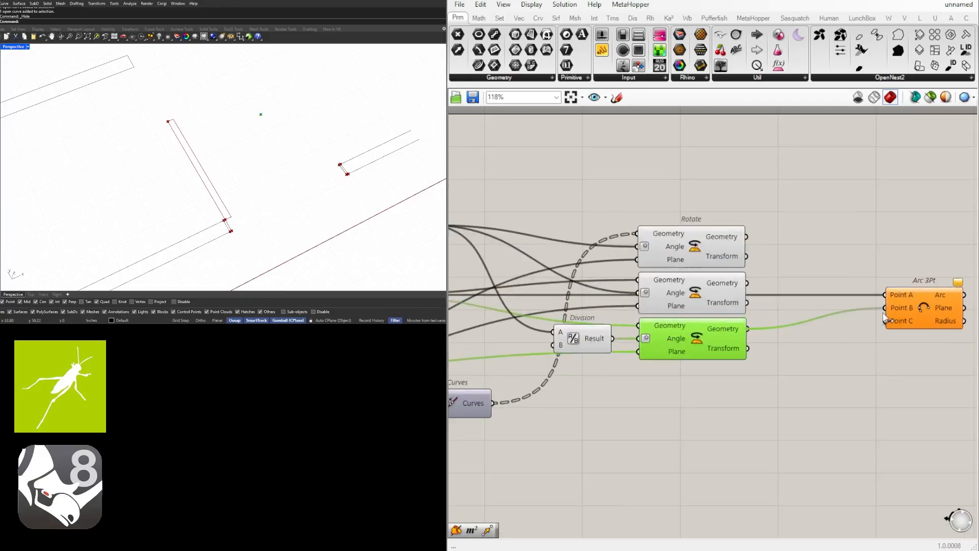
# Try to use the rotated joined curves' Geometry output as Point C of Arc 3Pt.
pyautogui.click(709, 244)
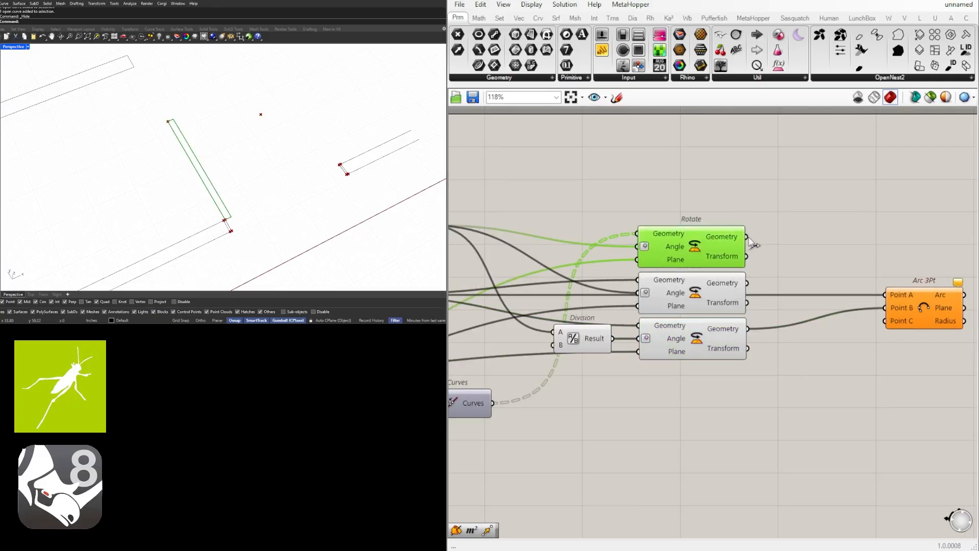
pyautogui.moveTo(747, 237); pyautogui.dragTo(915, 317)
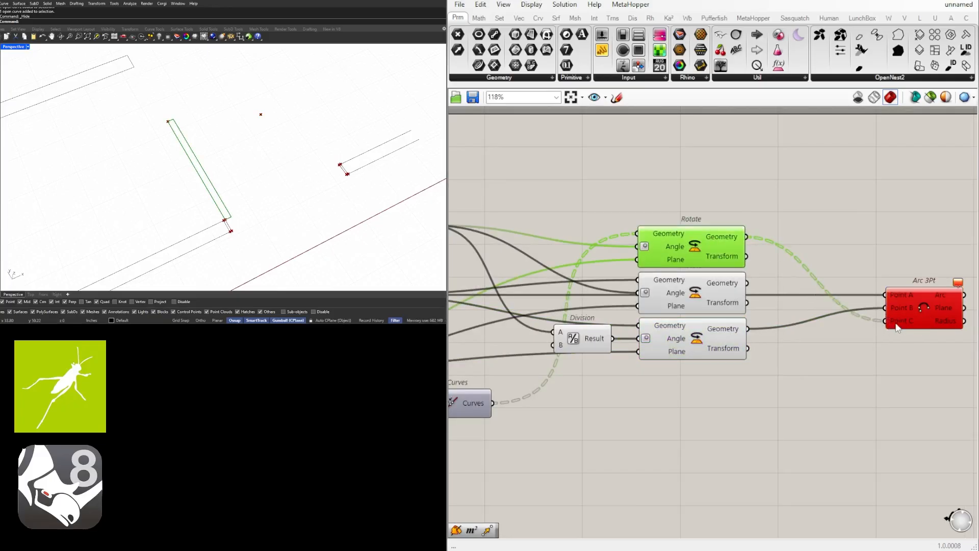
pyautogui.click(759, 247)
pyautogui.click(722, 239)
# Replace the Point C input of Arc 3Pt with the Geometry of the Rotate that turns the point by the full slider angle.
pyautogui.moveTo(595, 292); pyautogui.dragTo(739, 269, button='right')
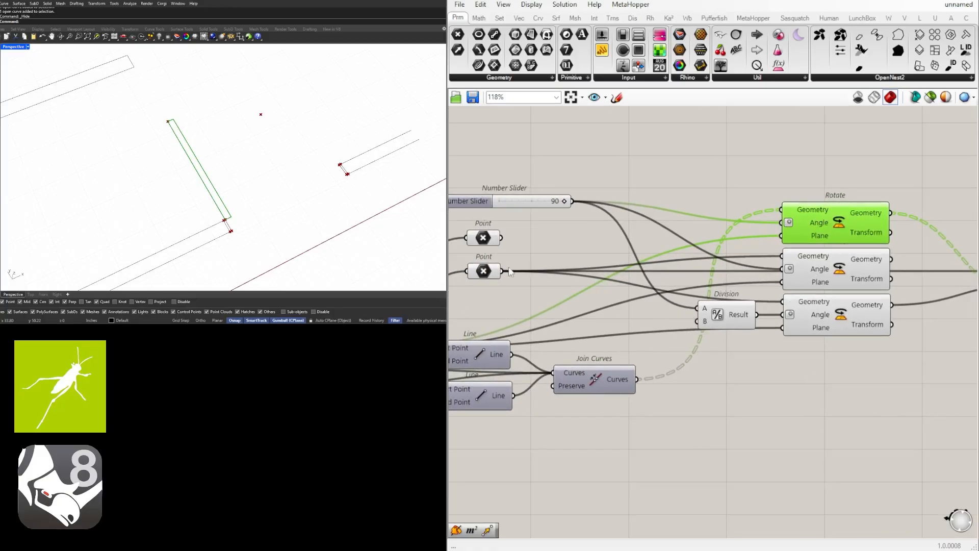
pyautogui.click(484, 273)
pyautogui.scroll(-2, 550, 310)
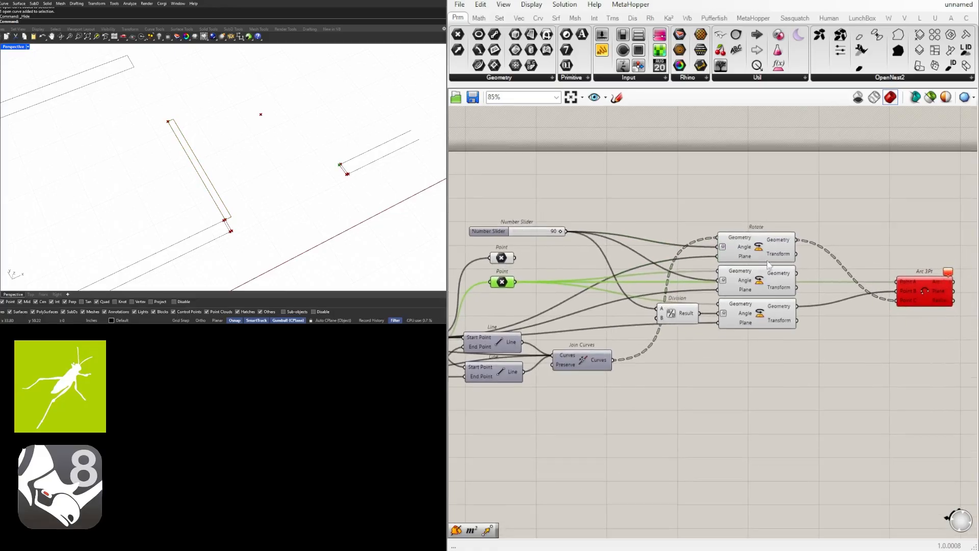
pyautogui.click(841, 227)
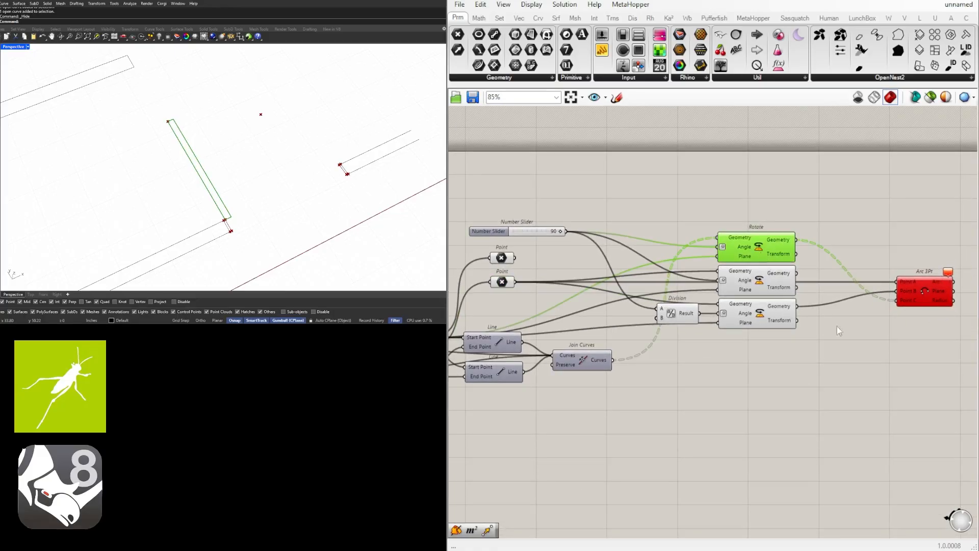
pyautogui.click(760, 274)
pyautogui.scroll(2, 760, 278)
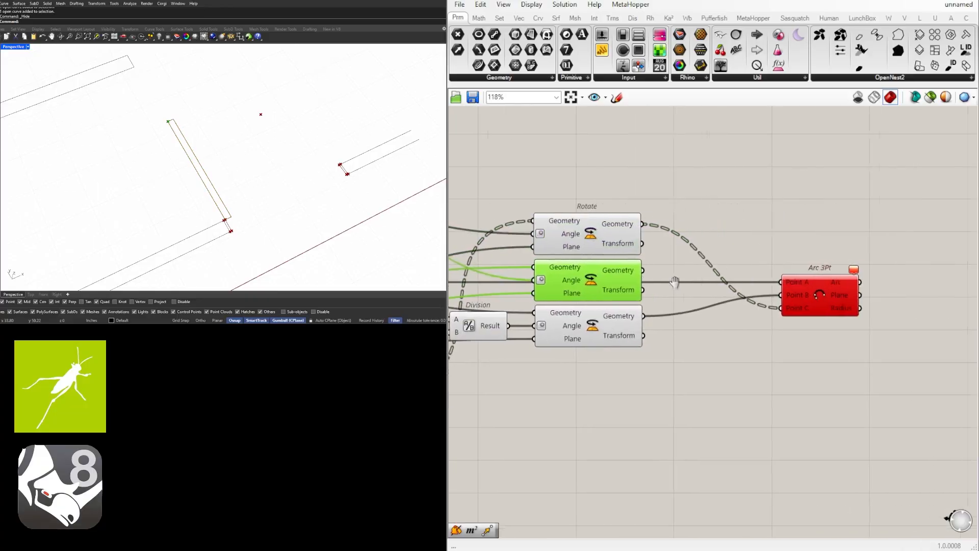
pyautogui.moveTo(645, 270); pyautogui.dragTo(784, 308)
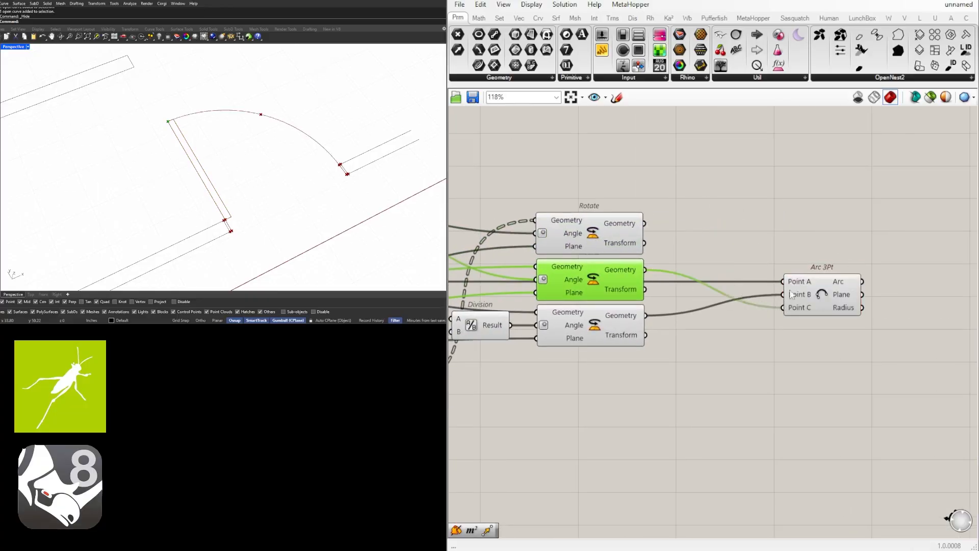
# Move the Arc 3Pt component closer to the Rotate components.
pyautogui.click(836, 263)
pyautogui.moveTo(825, 284); pyautogui.dragTo(782, 305)
pyautogui.click(773, 286)
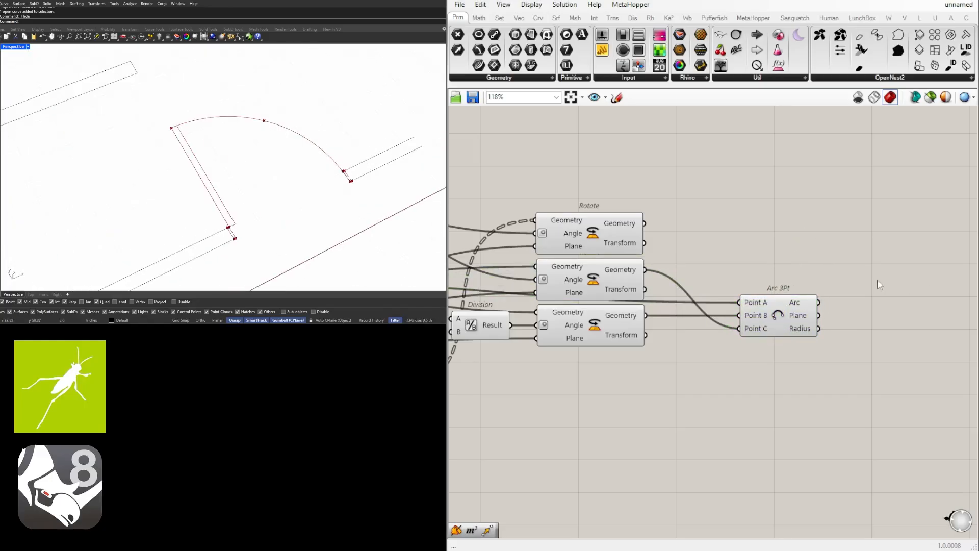
pyautogui.moveTo(733, 252); pyautogui.dragTo(702, 250, button='right')
pyautogui.moveTo(747, 313); pyautogui.dragTo(724, 314)
pyautogui.moveTo(724, 314); pyautogui.dragTo(700, 314, button='right')
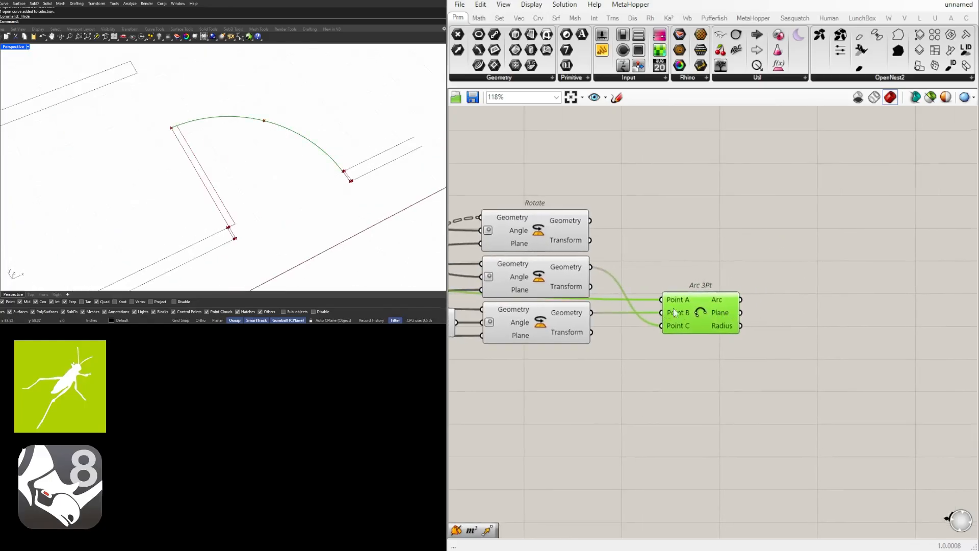
# Add an Extend Curve component beside Arc 3Pt and connect the Arc output to its Curve input.
pyautogui.doubleClick(826, 312)
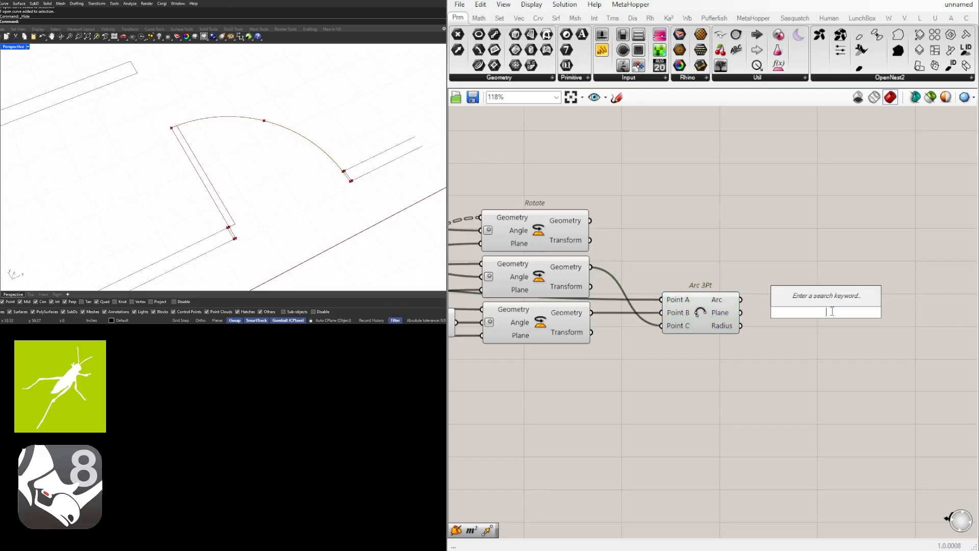
pyautogui.write('extend')
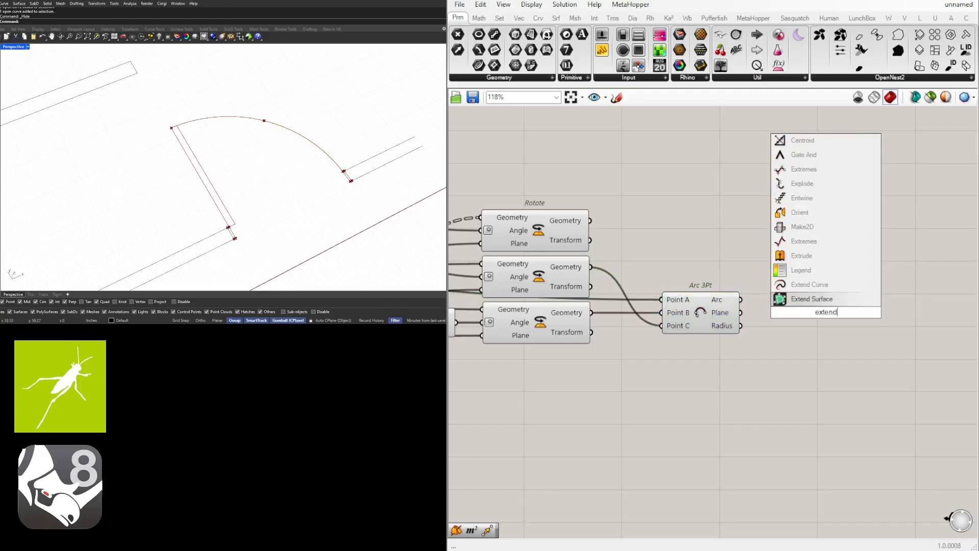
pyautogui.click(812, 285)
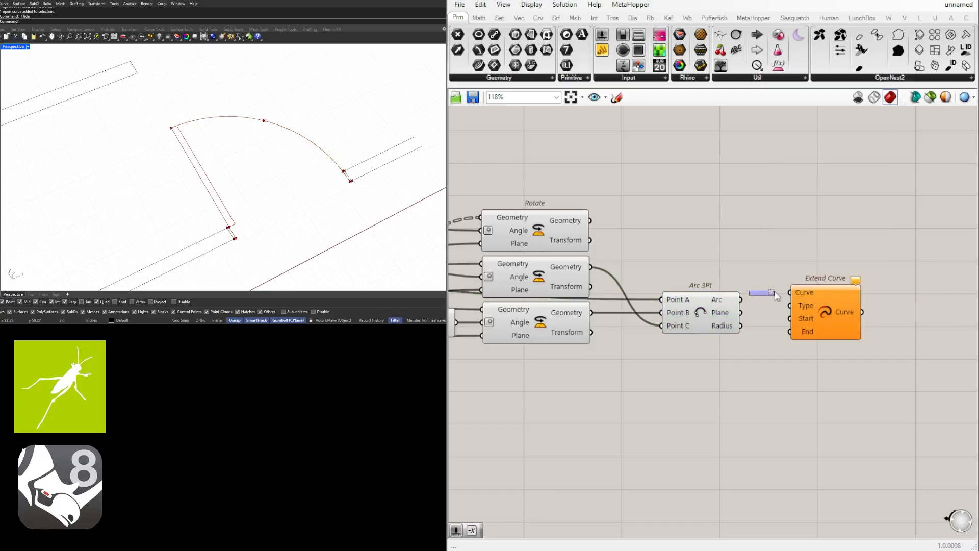
pyautogui.moveTo(741, 300); pyautogui.dragTo(829, 328)
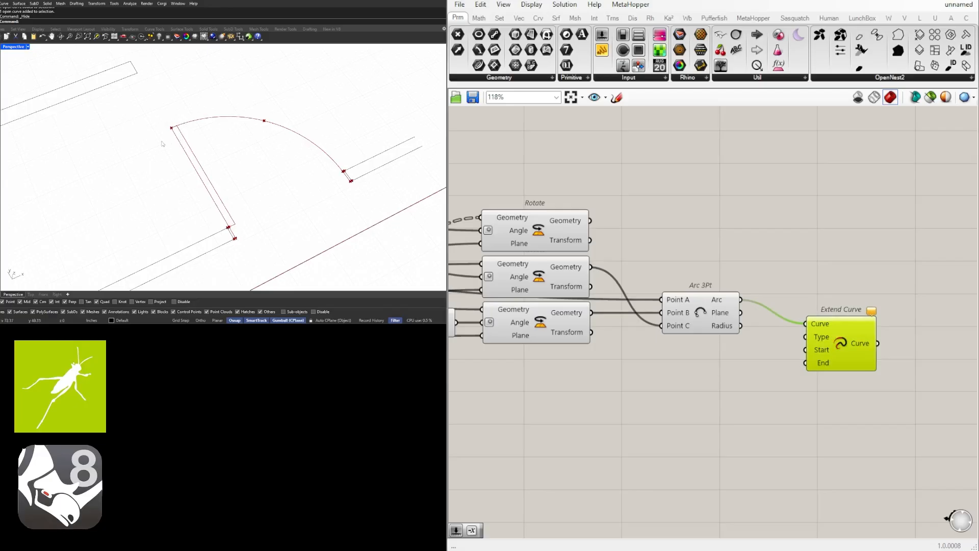
pyautogui.moveTo(829, 349); pyautogui.dragTo(845, 350)
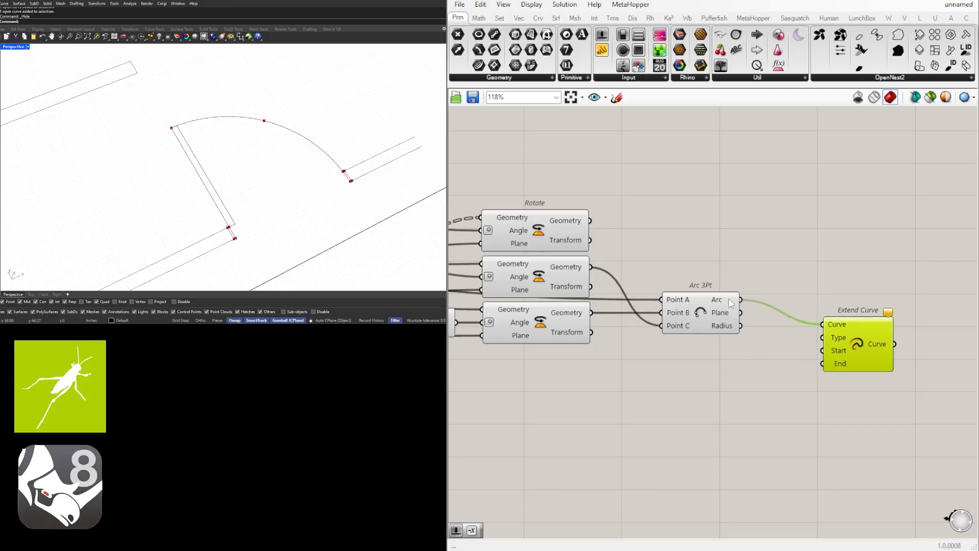
pyautogui.moveTo(814, 316); pyautogui.dragTo(819, 322)
# Add a number slider set to 2.50 and connect it to both the Start and End inputs of Extend Curve.
pyautogui.doubleClick(756, 364)
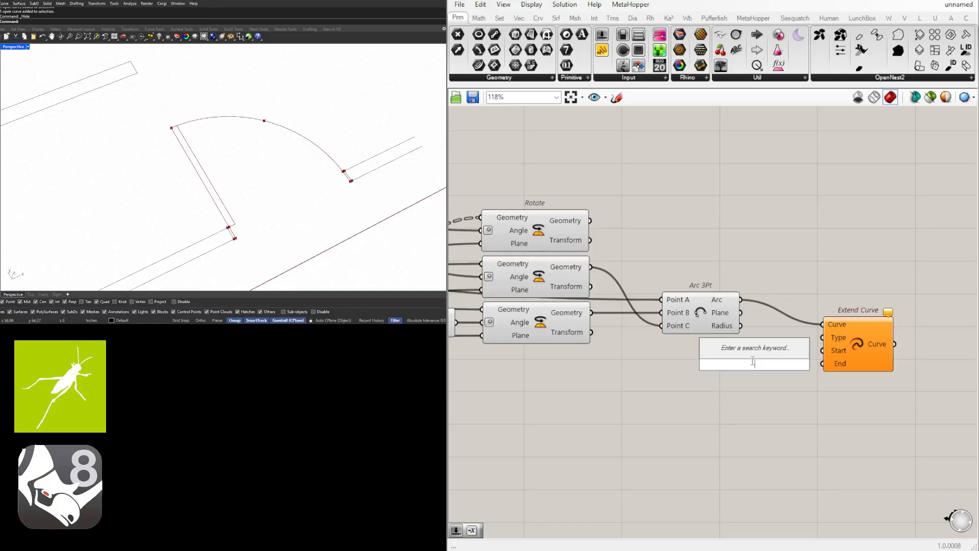
pyautogui.write('2.50')
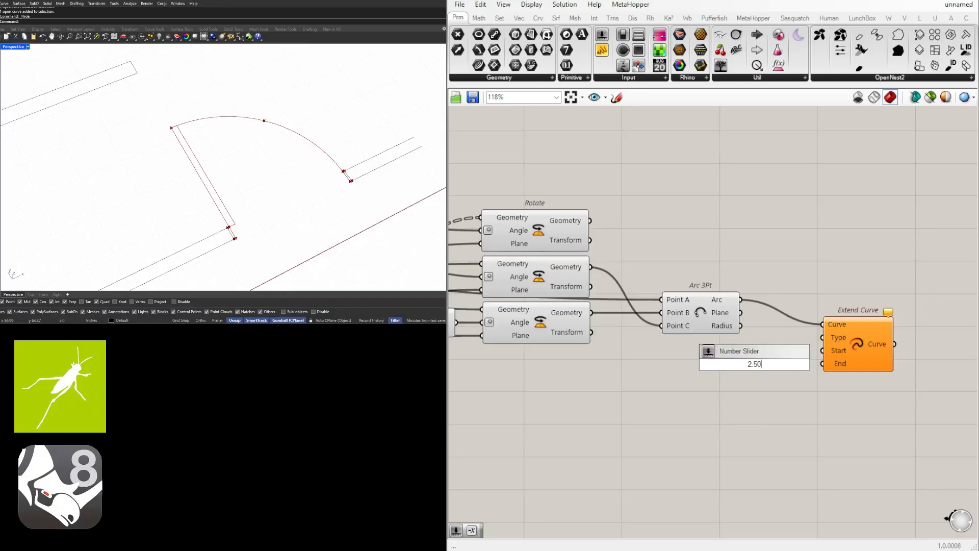
pyautogui.press('Return')
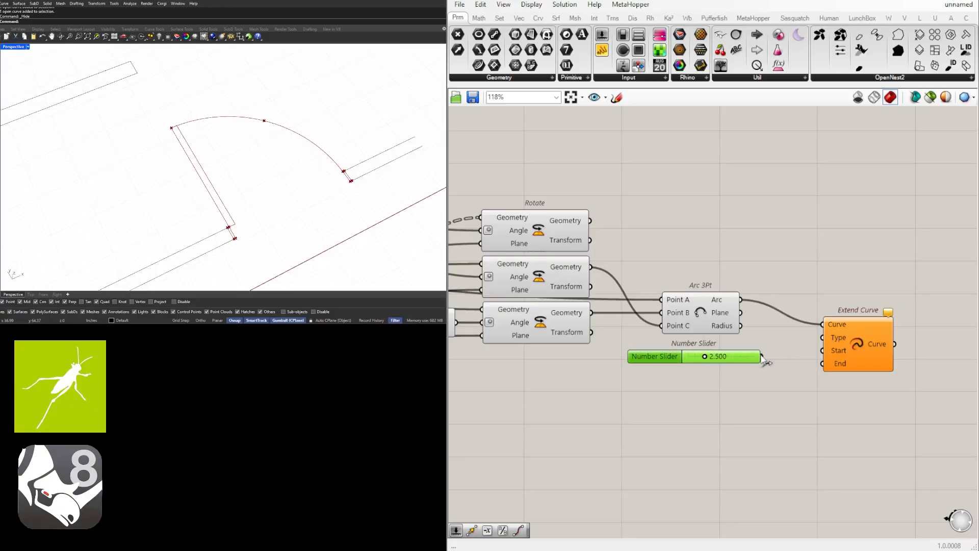
pyautogui.moveTo(762, 356); pyautogui.dragTo(822, 351)
pyautogui.moveTo(762, 356); pyautogui.dragTo(822, 364)
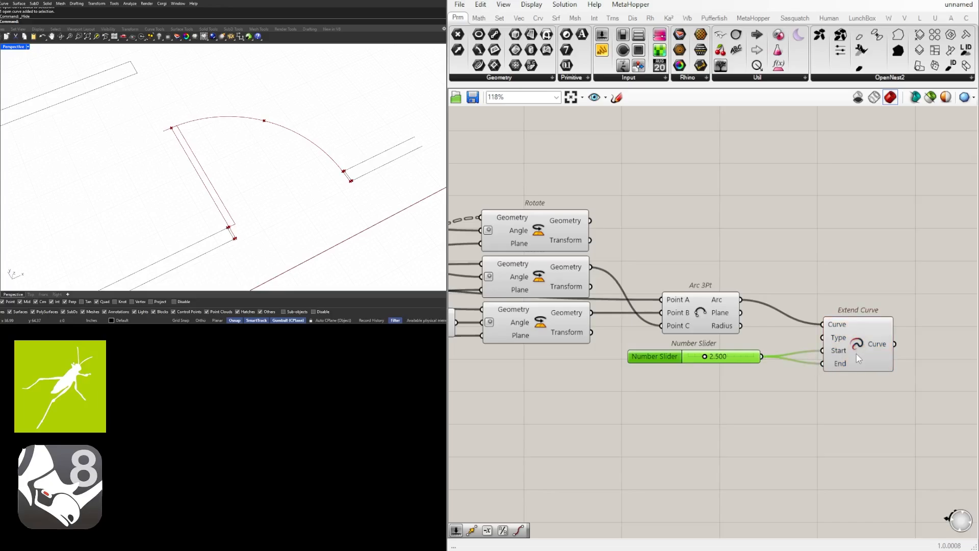
pyautogui.moveTo(735, 356); pyautogui.dragTo(734, 364)
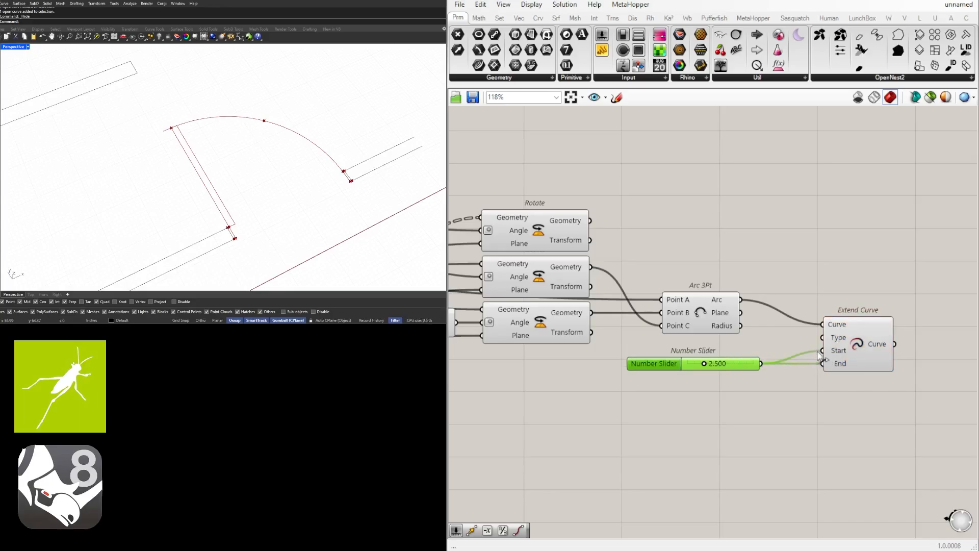
# Disconnect the slider from the Start input of Extend Curve and assign that input a fixed number instead.
pyautogui.keyDown('ctrl'); pyautogui.moveTo(818, 353); pyautogui.dragTo(733, 365); pyautogui.keyUp('ctrl')
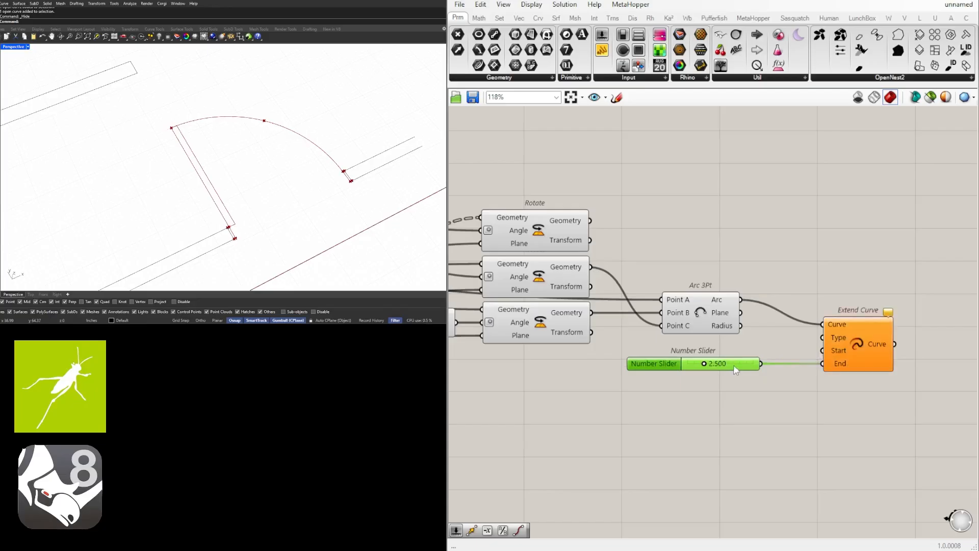
pyautogui.rightClick(845, 351)
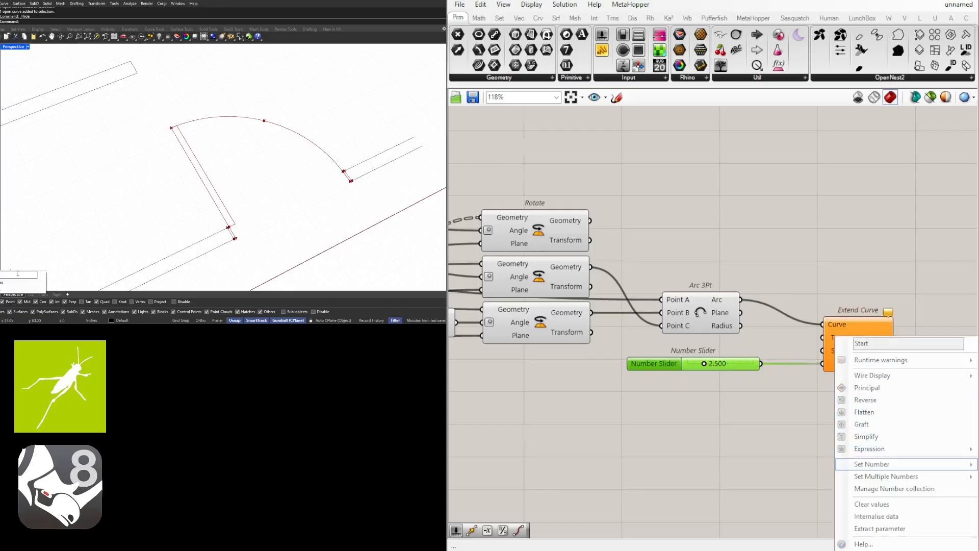
pyautogui.click(23, 282)
pyautogui.click(838, 379)
pyautogui.click(874, 351)
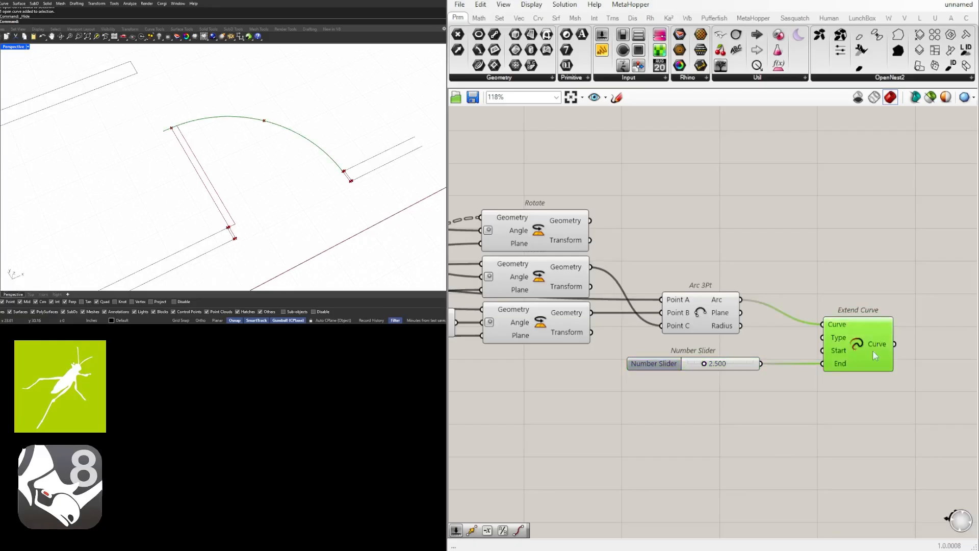
# Set the number slider feeding the End input of Extend Curve to 2.
pyautogui.scroll(3, 732, 357)
pyautogui.moveTo(680, 368); pyautogui.dragTo(722, 370)
pyautogui.doubleClick(701, 372)
pyautogui.write('2')
pyautogui.press('Return')
pyautogui.click(750, 466)
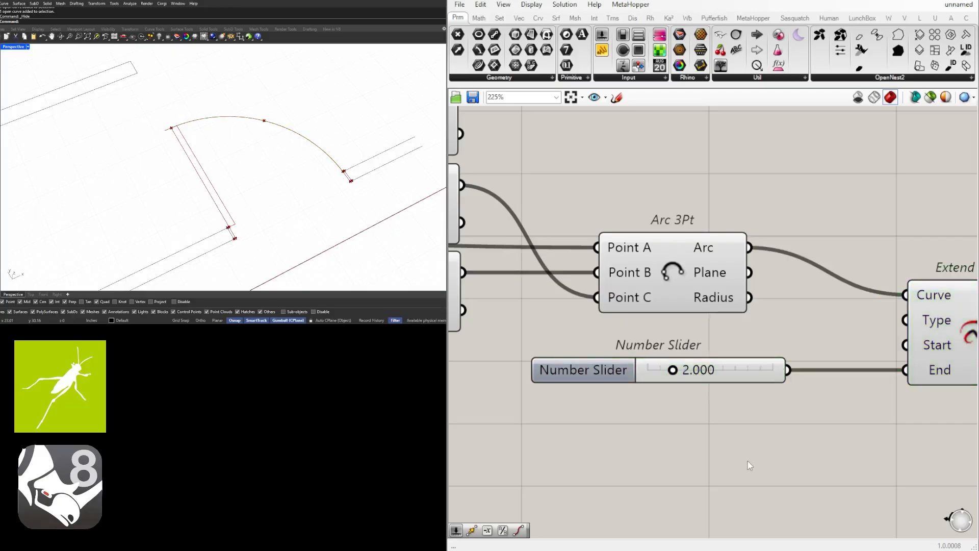
# Set the Type input of Extend Curve to Arc.
pyautogui.moveTo(880, 428); pyautogui.dragTo(667, 406, button='right')
pyautogui.scroll(-3, 667, 406)
pyautogui.scroll(3, 699, 357)
pyautogui.rightClick(692, 333)
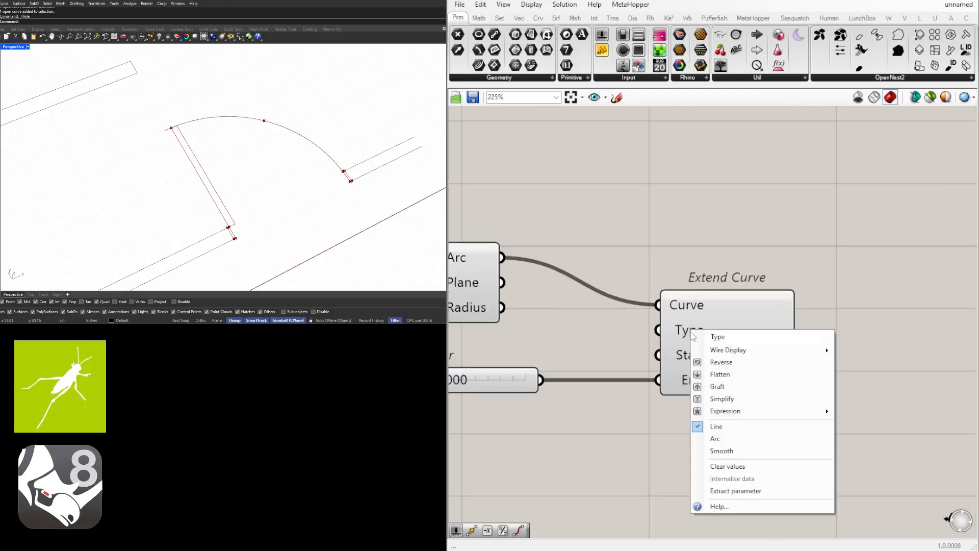
pyautogui.click(730, 440)
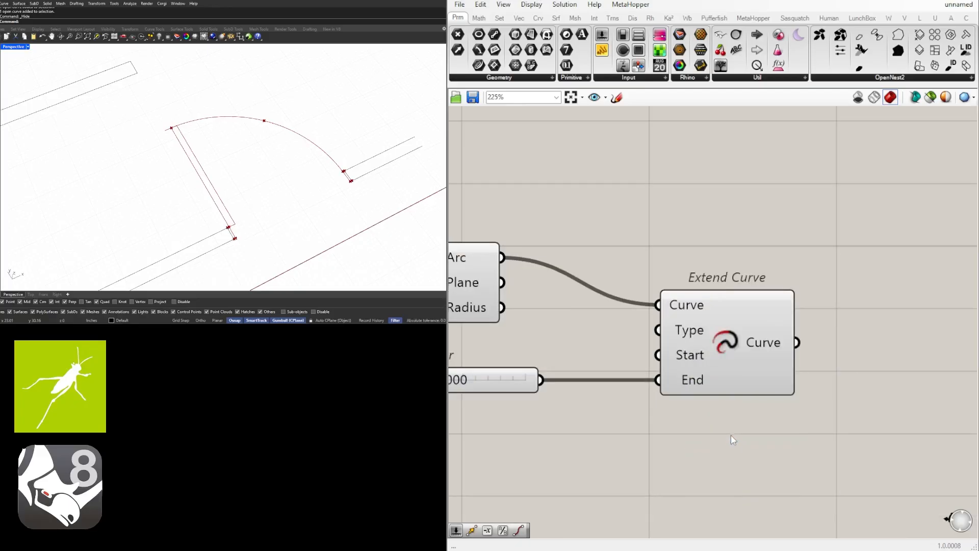
# Test a longer arc extension by raising the End slider to 3.242, and reset it to 2.
pyautogui.moveTo(540, 403); pyautogui.dragTo(530, 366, button='right')
pyautogui.moveTo(531, 366)
pyautogui.mouseDown()
pyautogui.moveTo(650, 365)
pyautogui.moveTo(546, 365)
pyautogui.mouseUp()
pyautogui.doubleClick(585, 364)
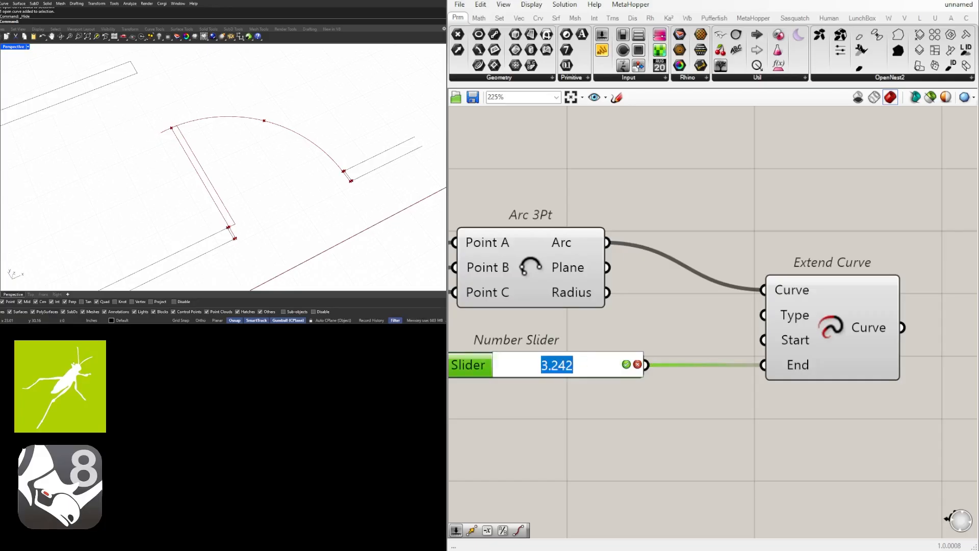
pyautogui.write('2')
pyautogui.press('Return')
# Turn off the preview of the two Rotate components that supply the arc's points.
pyautogui.scroll(-1, 148, 121)
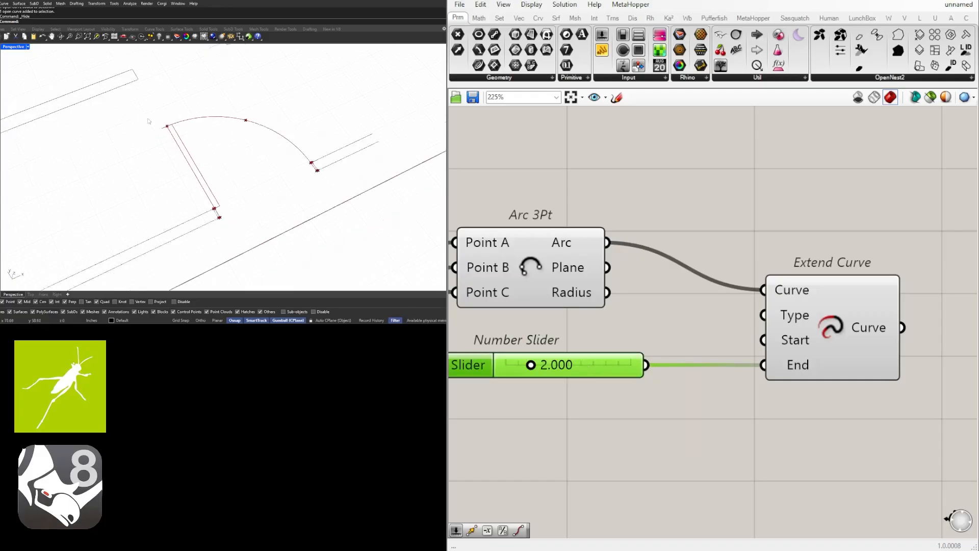
pyautogui.scroll(-1, 149, 121)
pyautogui.scroll(-5, 931, 304)
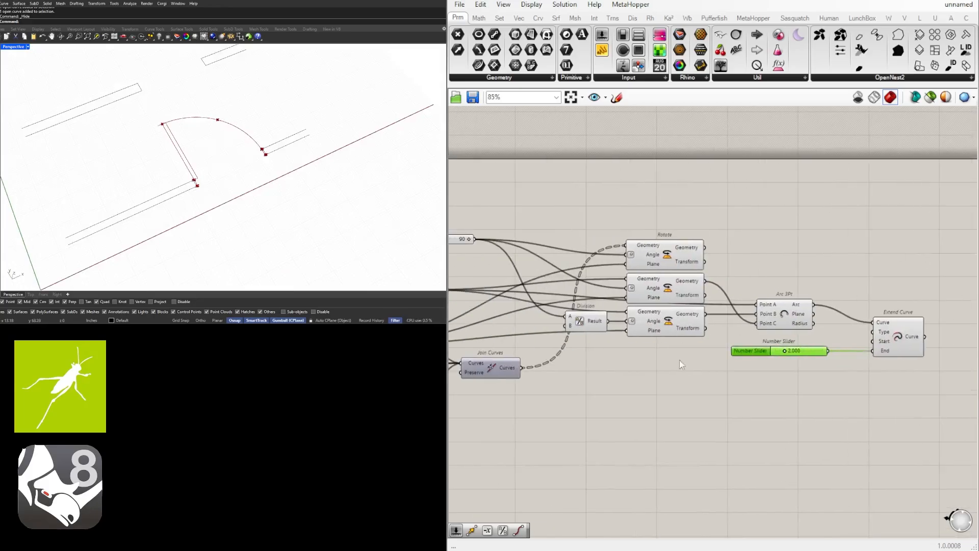
pyautogui.moveTo(691, 365); pyautogui.dragTo(638, 307)
pyautogui.middleClick(668, 294)
pyautogui.click(691, 268)
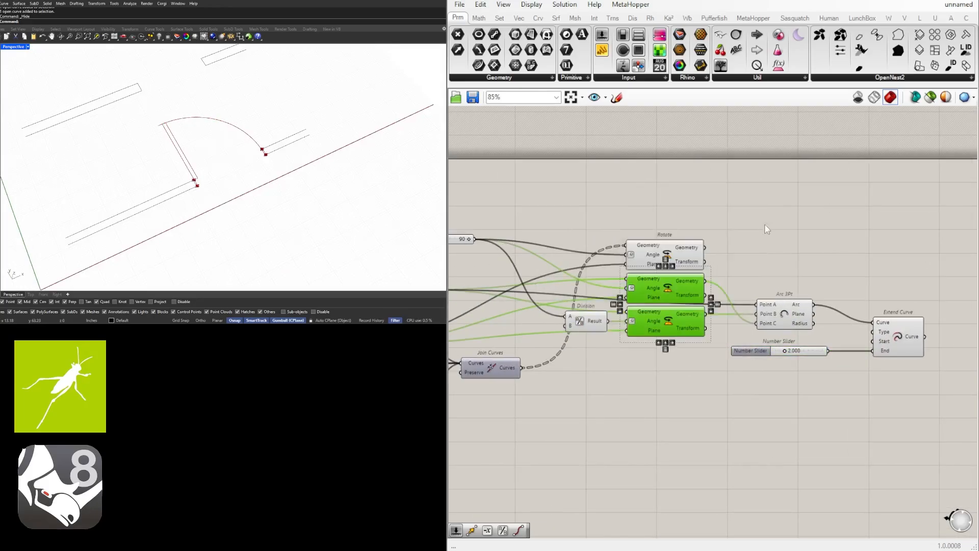
pyautogui.click(768, 228)
# Set the door rotation angle slider to 45 to test the swing and arc.
pyautogui.scroll(7, 249, 152)
pyautogui.scroll(-3, 250, 150)
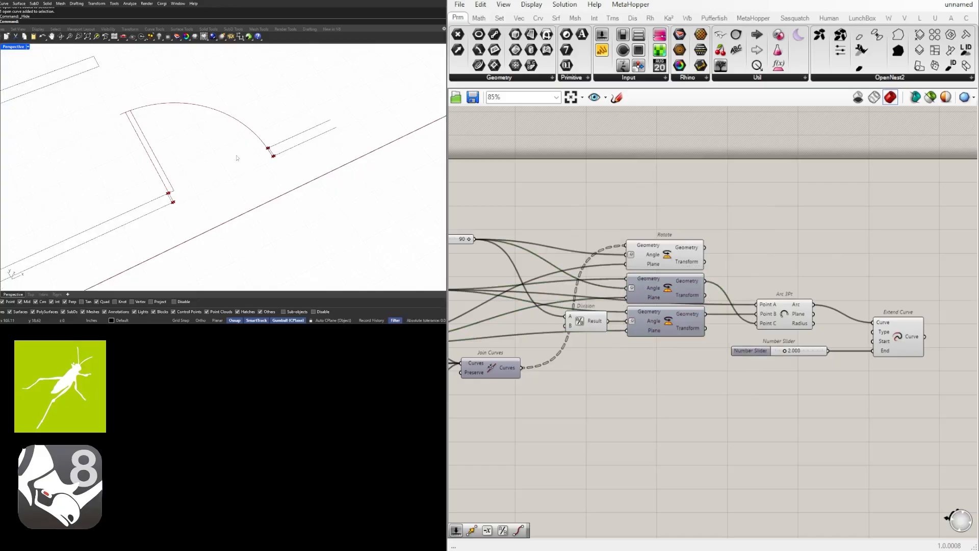
pyautogui.keyDown('shift'); pyautogui.moveTo(191, 159); pyautogui.dragTo(247, 162, button='right'); pyautogui.keyUp('shift')
pyautogui.scroll(-5, 230, 155)
pyautogui.scroll(-1, 794, 232)
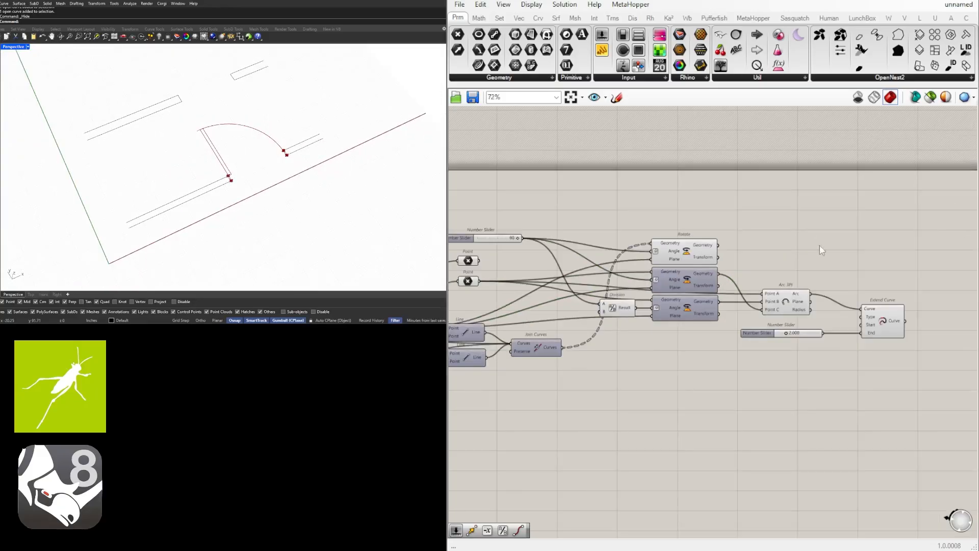
pyautogui.moveTo(819, 245); pyautogui.dragTo(933, 276, button='right')
pyautogui.scroll(8, 637, 269)
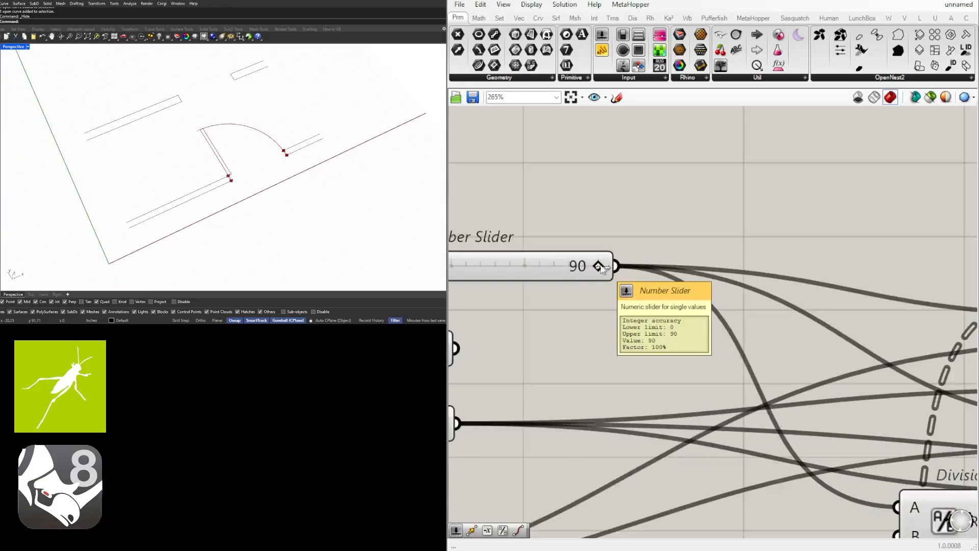
pyautogui.moveTo(598, 265); pyautogui.dragTo(525, 266)
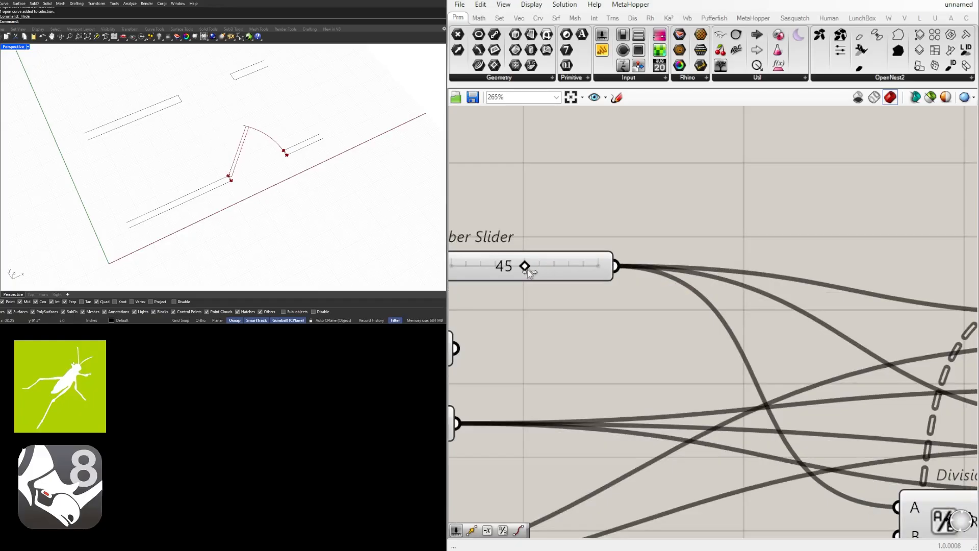
pyautogui.scroll(-2, 525, 270)
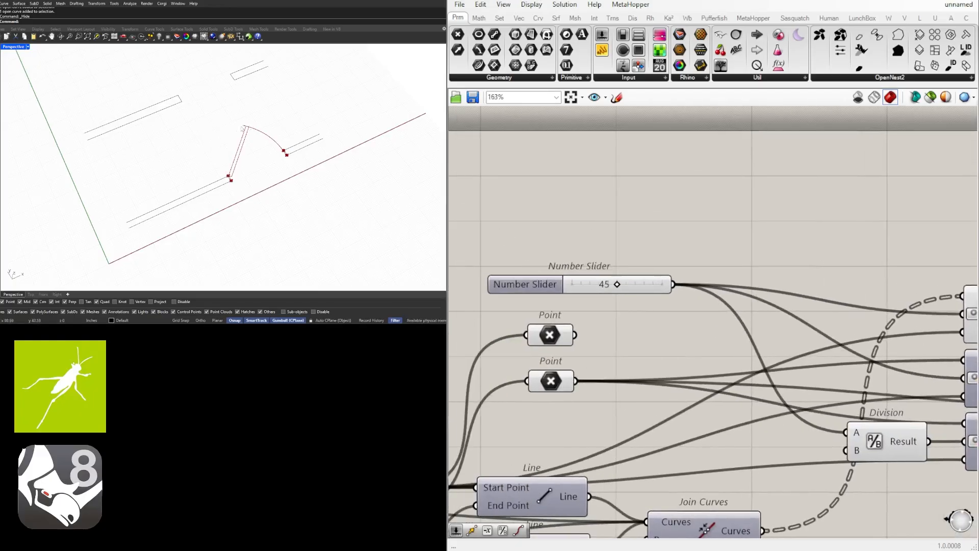
# Set the door rotation angle slider to 90.
pyautogui.scroll(4, 593, 270)
pyautogui.moveTo(638, 275); pyautogui.dragTo(757, 278)
pyautogui.scroll(3, 215, 175)
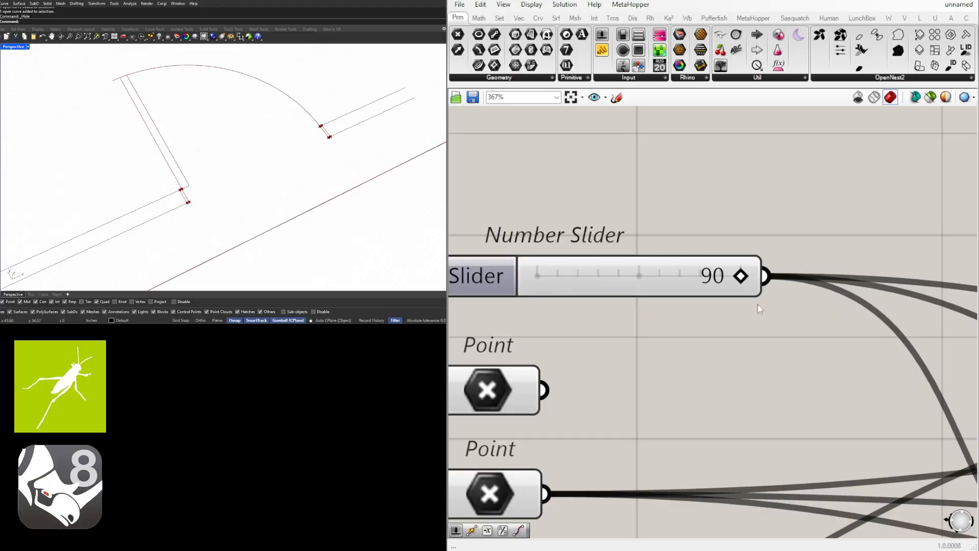
# Turn off the preview of the two Point components below the rotation angle slider.
pyautogui.scroll(-5, 758, 306)
pyautogui.moveTo(743, 357); pyautogui.dragTo(702, 317)
pyautogui.moveTo(702, 317); pyautogui.dragTo(863, 218, button='right')
pyautogui.keyDown('shift'); pyautogui.click(883, 217); pyautogui.keyUp('shift')
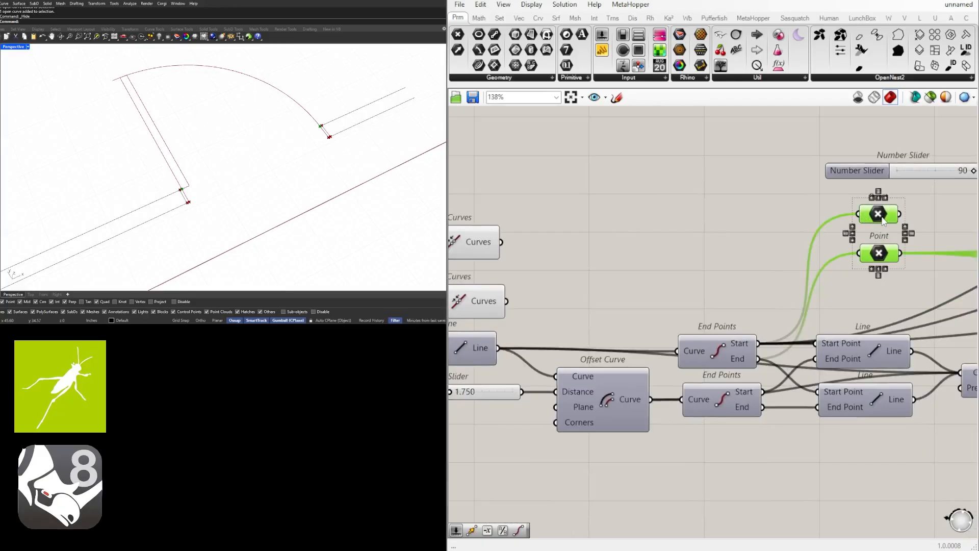
pyautogui.middleClick(882, 216)
pyautogui.click(910, 182)
# Turn off the preview of the four End Points components that follow the 0.500 Offset Curve pair.
pyautogui.moveTo(663, 265); pyautogui.dragTo(855, 249, button='right')
pyautogui.scroll(-2, 854, 249)
pyautogui.moveTo(680, 346); pyautogui.dragTo(702, 343, button='right')
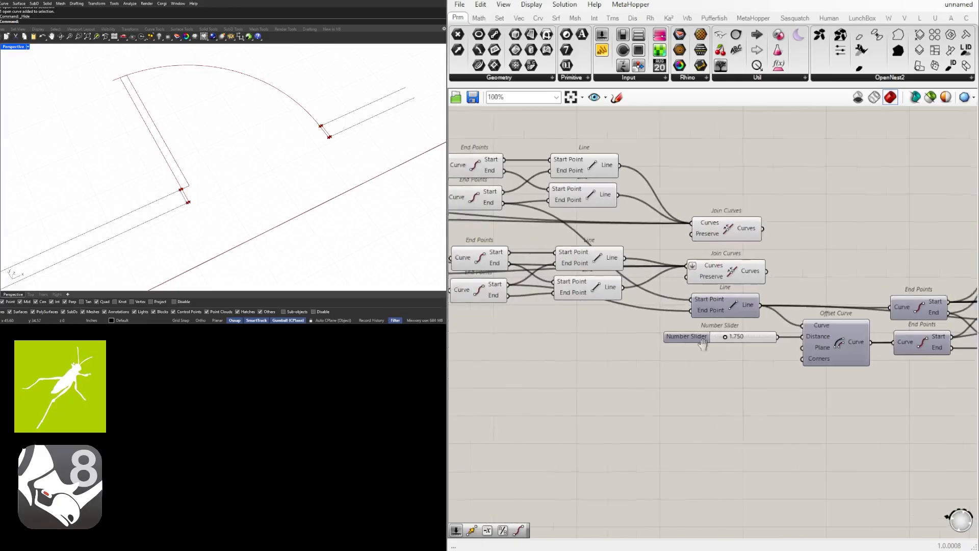
pyautogui.moveTo(498, 310); pyautogui.dragTo(719, 344, button='right')
pyautogui.moveTo(758, 361); pyautogui.dragTo(709, 160)
pyautogui.middleClick(720, 178)
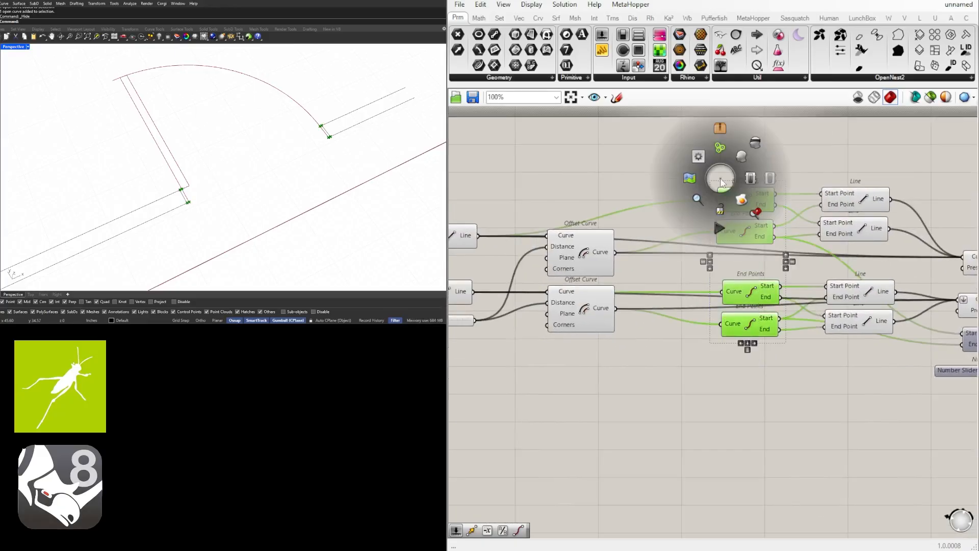
pyautogui.click(763, 142)
# Turn off the preview of the two End Points components fed by the first pair of Offset Curve components.
pyautogui.moveTo(626, 311); pyautogui.dragTo(770, 289, button='right')
pyautogui.scroll(-1, 769, 289)
pyautogui.moveTo(586, 262); pyautogui.dragTo(663, 294, button='right')
pyautogui.scroll(2, 664, 295)
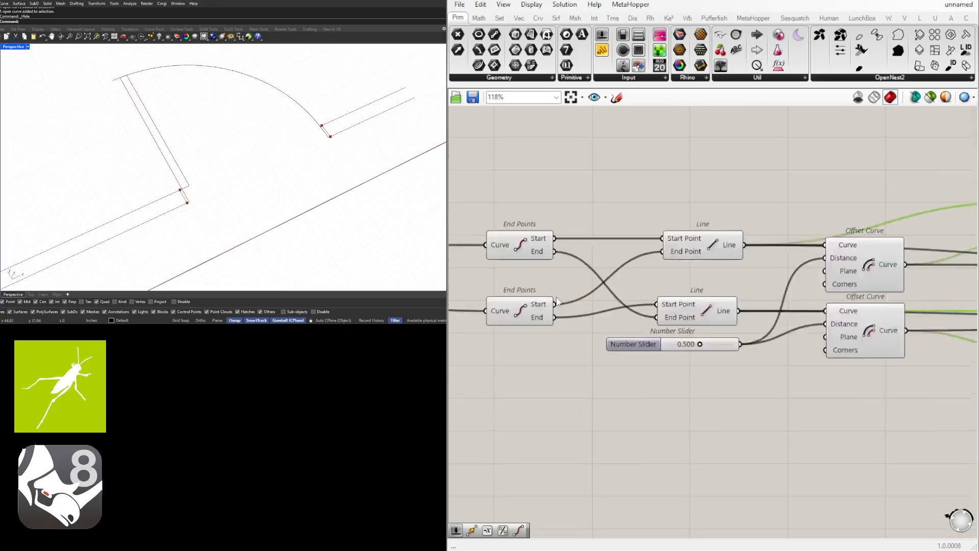
pyautogui.moveTo(544, 369); pyautogui.dragTo(715, 387, button='right')
pyautogui.scroll(1, 714, 387)
pyautogui.moveTo(714, 386); pyautogui.dragTo(637, 190)
pyautogui.middleClick(689, 201)
pyautogui.click(734, 160)
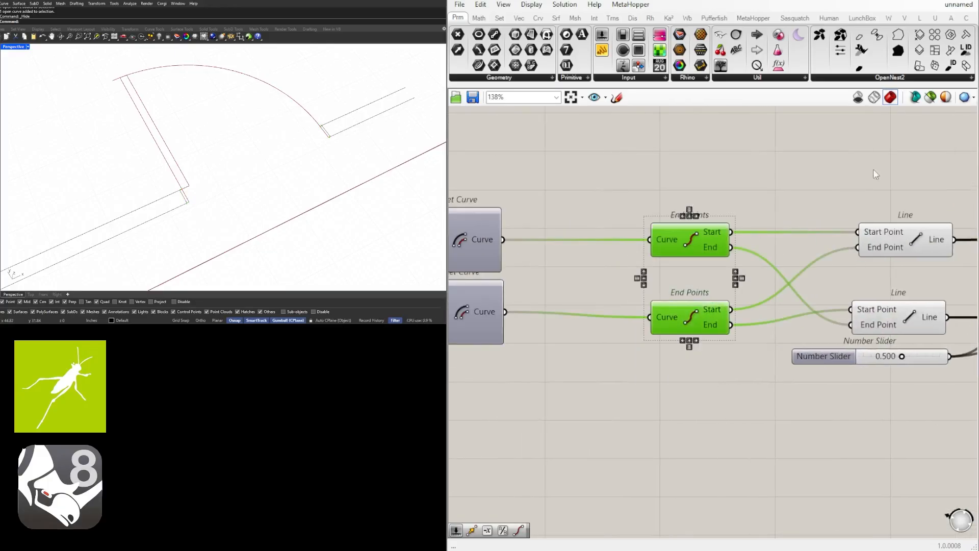
# Review the door in the viewport and the end of the definition, highlighting the Extend Curve component and its slider.
pyautogui.moveTo(316, 128); pyautogui.dragTo(255, 159, button='right')
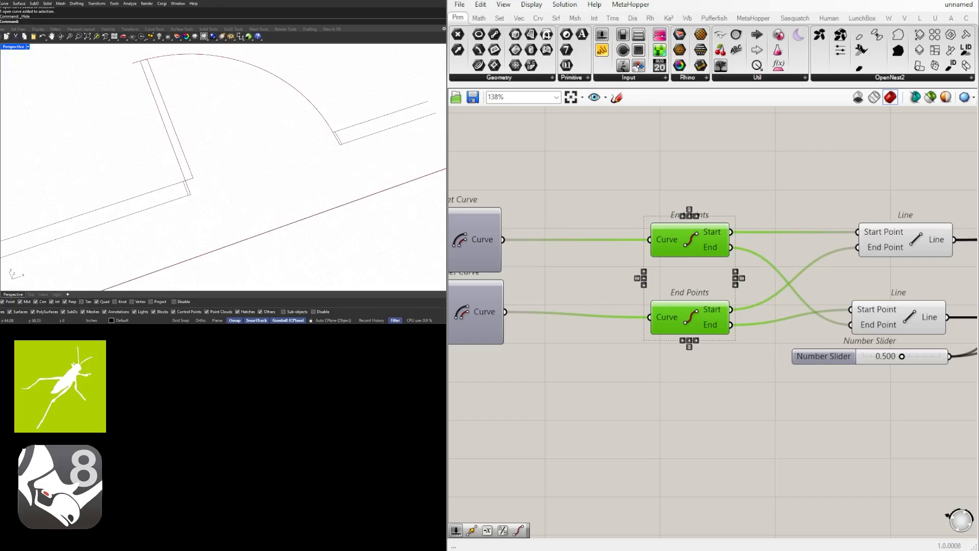
pyautogui.scroll(-3, 811, 371)
pyautogui.moveTo(876, 380); pyautogui.dragTo(609, 383, button='right')
pyautogui.moveTo(820, 382); pyautogui.dragTo(531, 370, button='right')
pyautogui.scroll(-2, 687, 385)
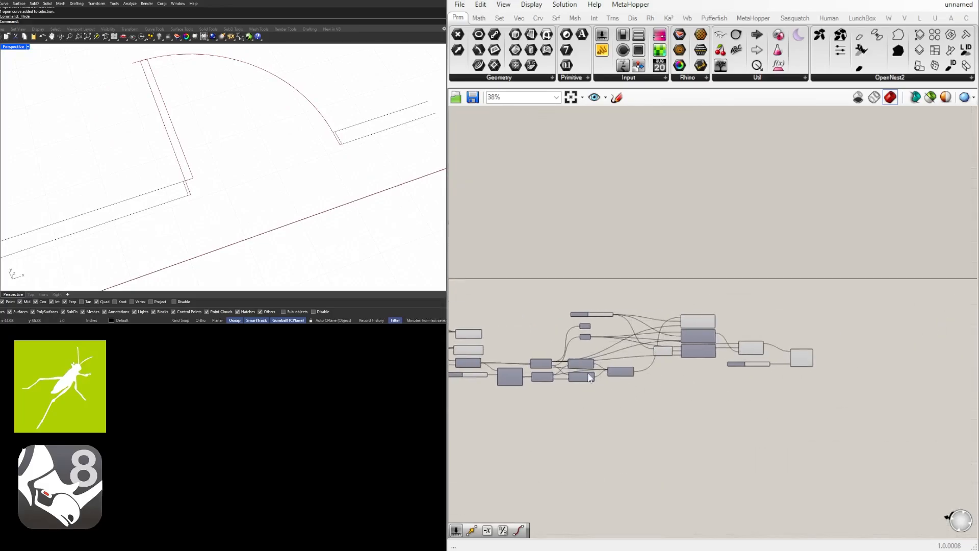
pyautogui.scroll(4, 619, 374)
pyautogui.moveTo(828, 406); pyautogui.dragTo(655, 346)
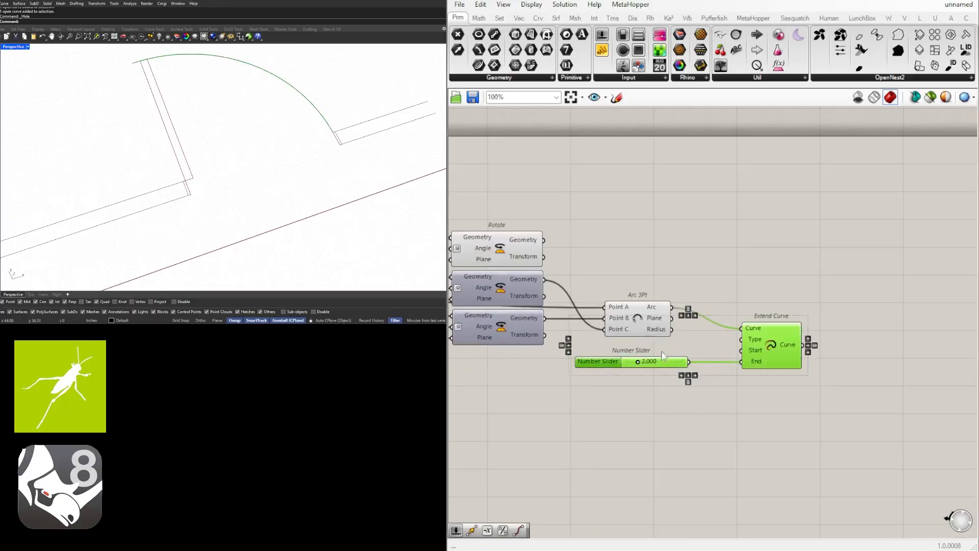
pyautogui.click(813, 339)
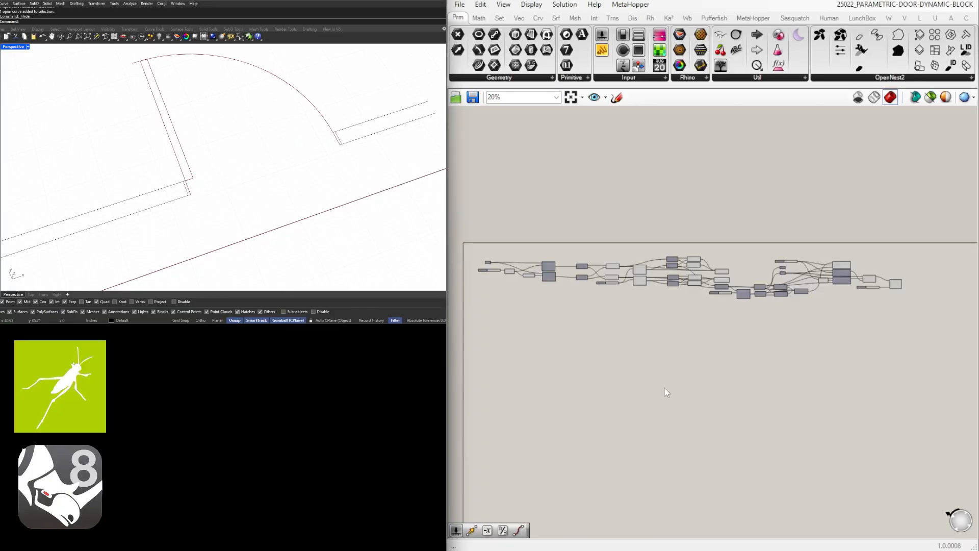
# Turn on the preview of the Curve parameter at the start of the definition.
pyautogui.scroll(5, 576, 250)
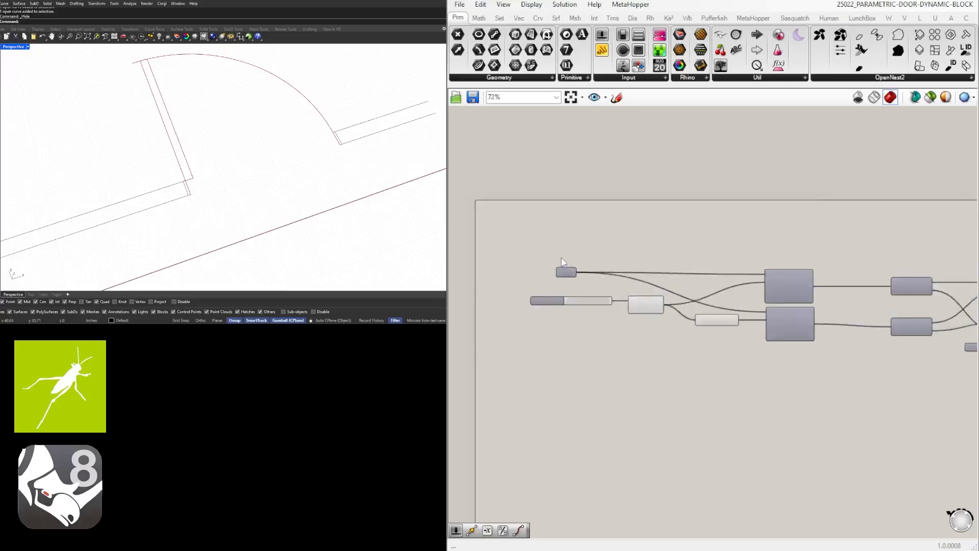
pyautogui.scroll(-3, 591, 288)
pyautogui.scroll(5, 592, 289)
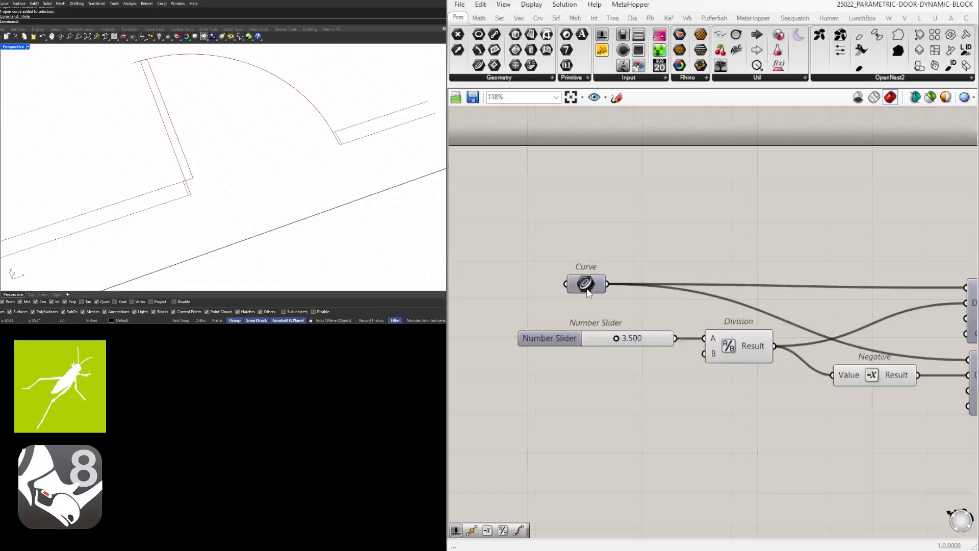
pyautogui.rightClick(615, 284)
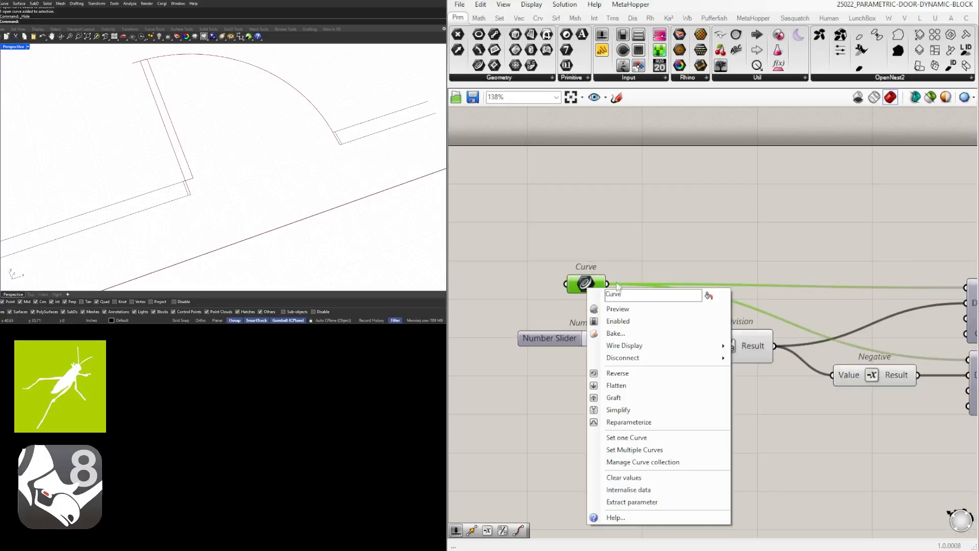
pyautogui.click(636, 309)
pyautogui.click(761, 247)
pyautogui.scroll(-3, 796, 262)
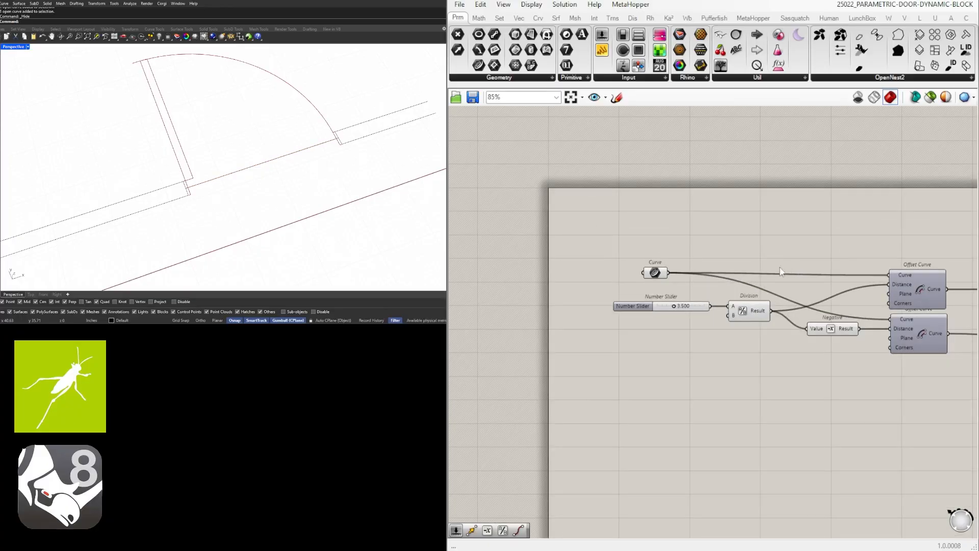
pyautogui.scroll(2, 718, 268)
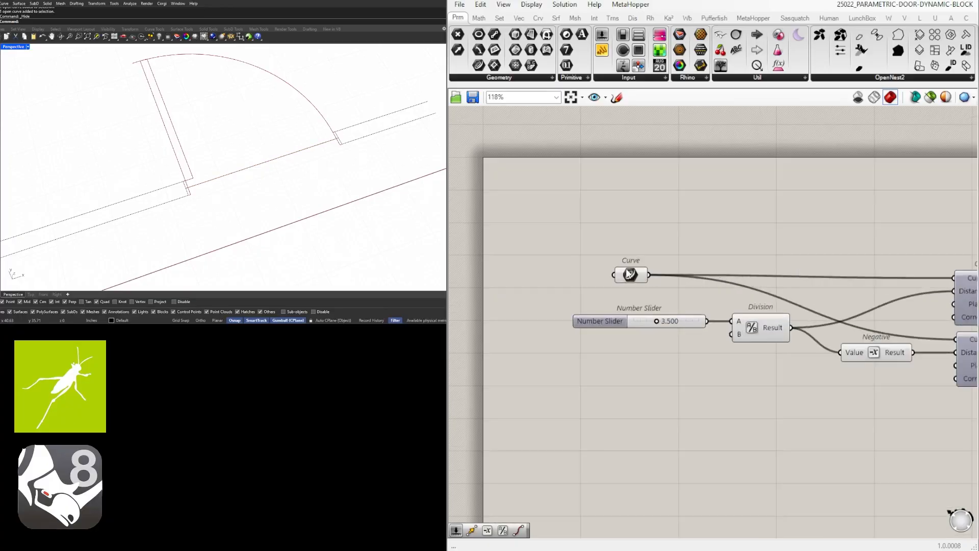
# Add a Curve Middle component and connect the starting Curve parameter to its Curve input.
pyautogui.moveTo(678, 270); pyautogui.dragTo(582, 276, button='right')
pyautogui.scroll(-2, 548, 276)
pyautogui.scroll(2, 548, 276)
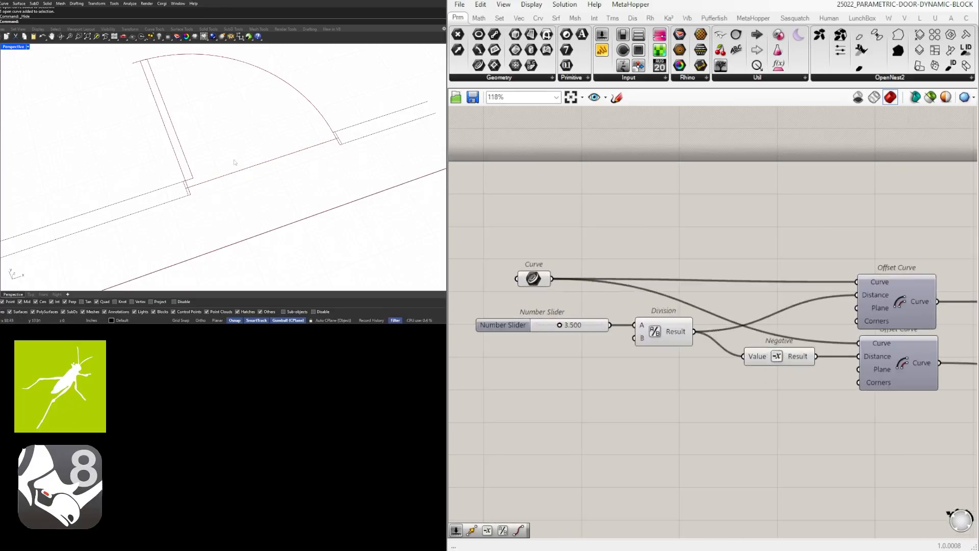
pyautogui.doubleClick(615, 252)
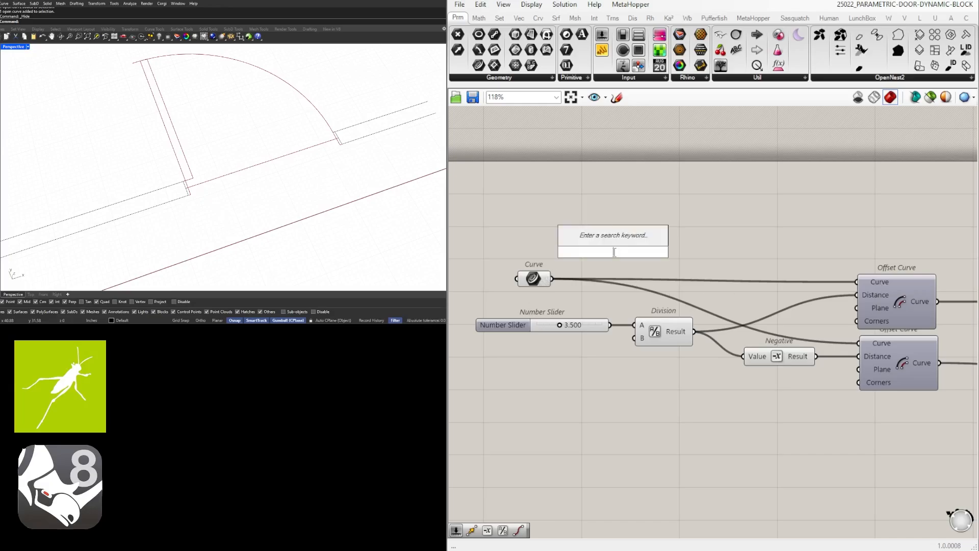
pyautogui.write('A')
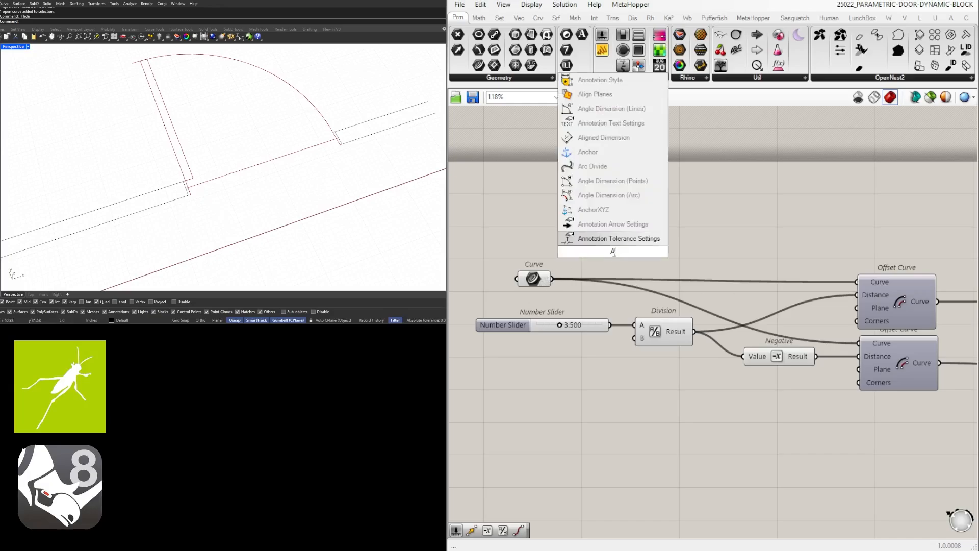
pyautogui.press('BackSpace')
pyautogui.write('MID')
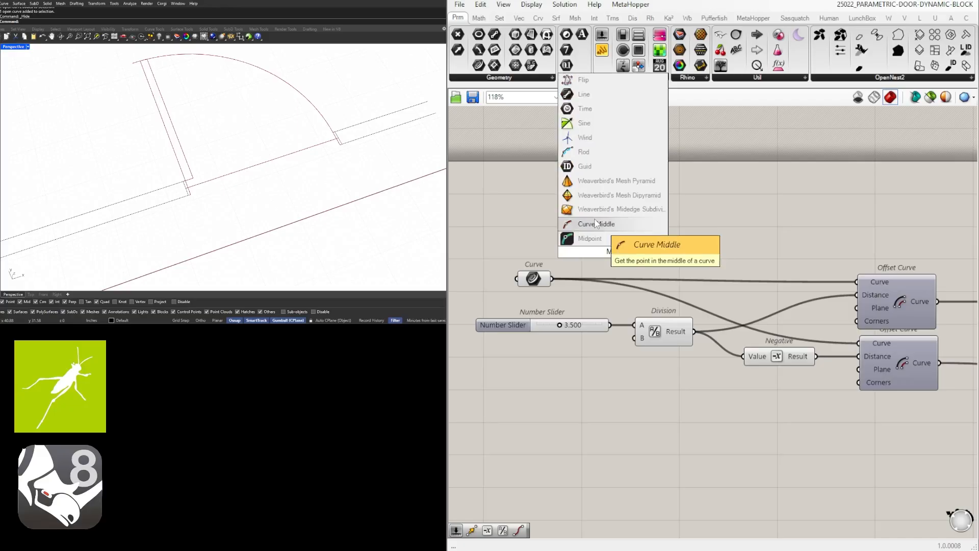
pyautogui.click(627, 227)
pyautogui.moveTo(551, 279); pyautogui.dragTo(658, 227)
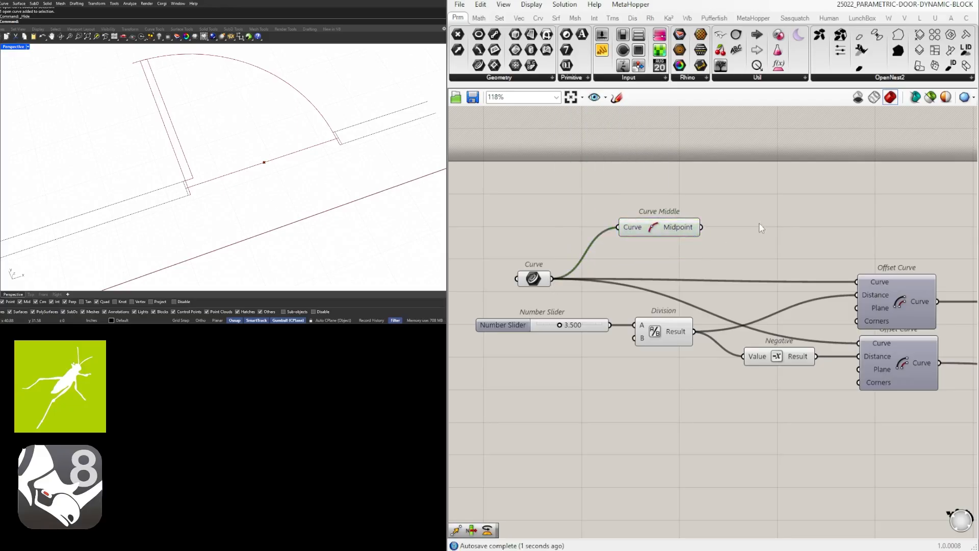
# Add a Rotate component with the starting Curve as Geometry and the Curve Middle midpoint as Plane.
pyautogui.doubleClick(769, 231)
pyautogui.write('ROTATE')
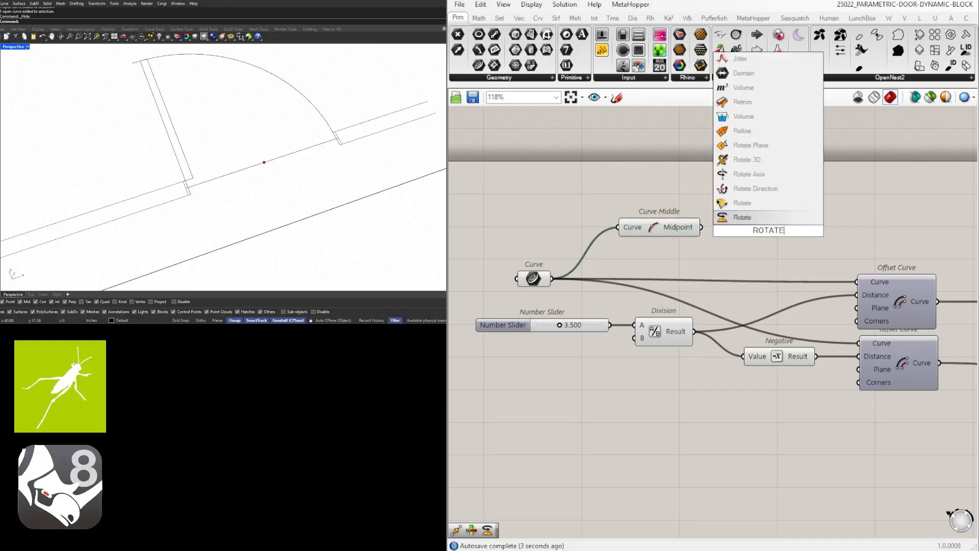
pyautogui.click(755, 239)
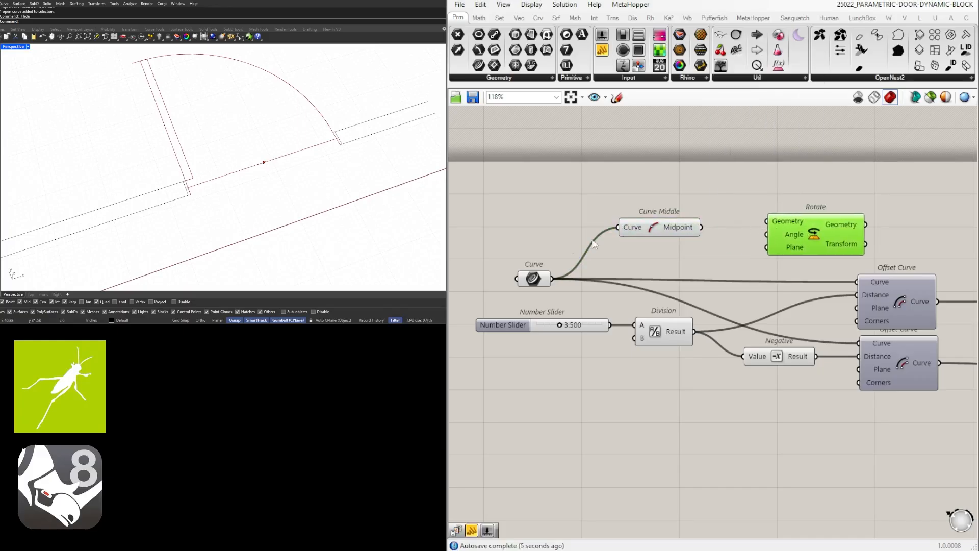
pyautogui.click(533, 279)
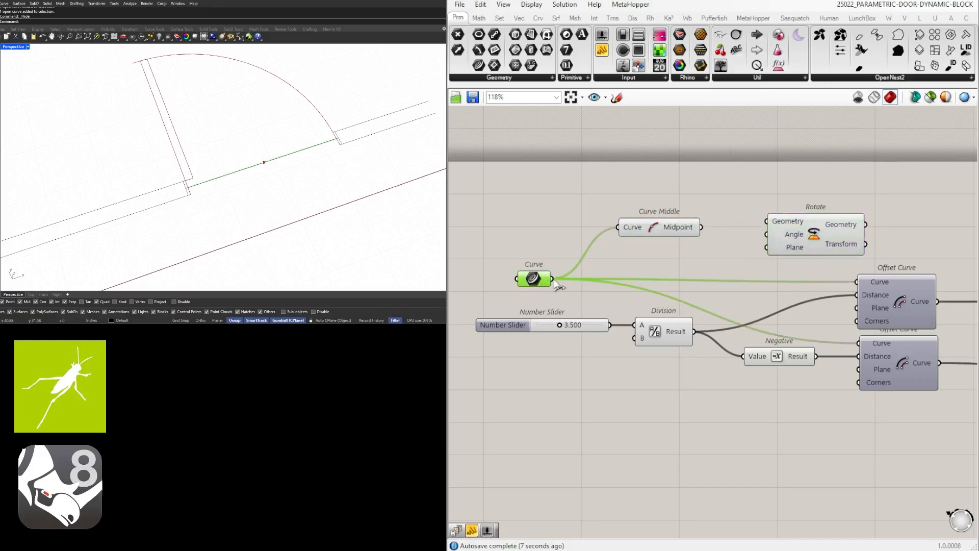
pyautogui.moveTo(676, 229); pyautogui.dragTo(766, 248)
pyautogui.moveTo(819, 230); pyautogui.dragTo(898, 221)
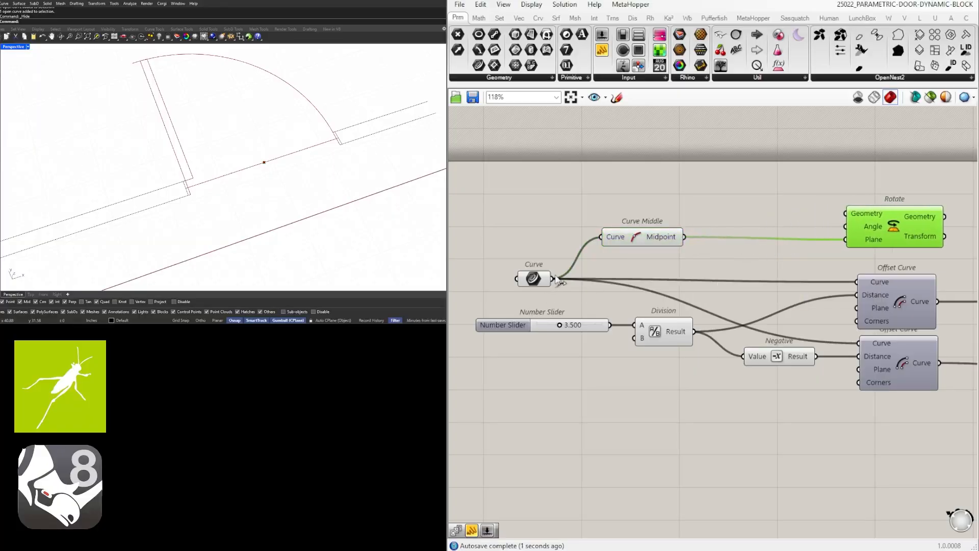
pyautogui.moveTo(559, 282); pyautogui.dragTo(847, 214)
# Switch the Angle input of the new Rotate component to degrees.
pyautogui.moveTo(872, 266); pyautogui.dragTo(736, 276, button='right')
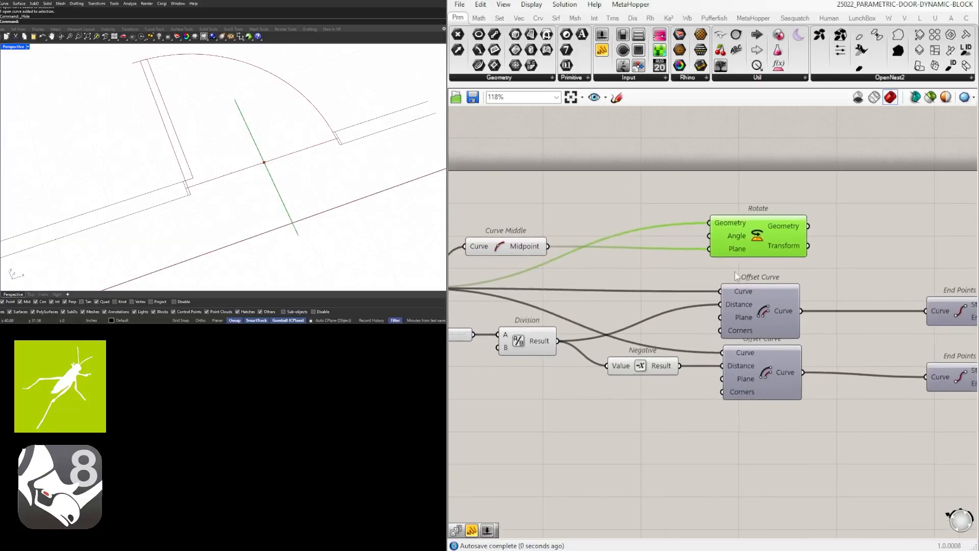
pyautogui.moveTo(735, 239)
pyautogui.mouseDown()
pyautogui.moveTo(741, 235)
pyautogui.moveTo(725, 229)
pyautogui.moveTo(735, 237)
pyautogui.mouseUp()
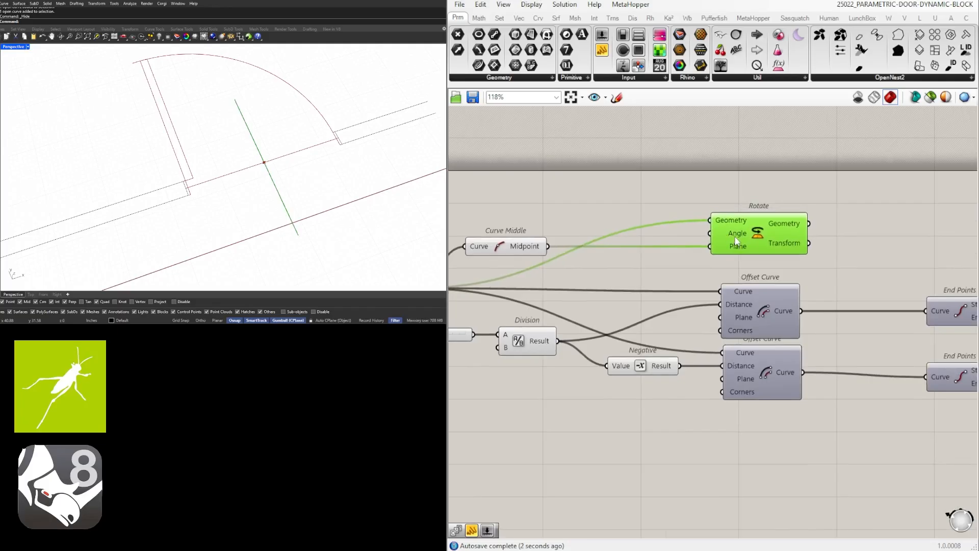
pyautogui.rightClick(735, 233)
pyautogui.moveTo(837, 360)
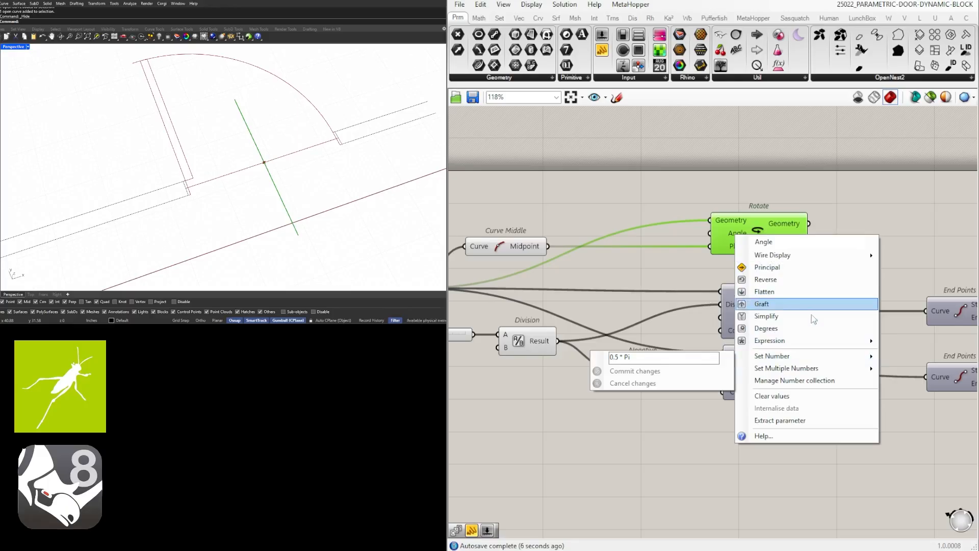
pyautogui.click(763, 329)
# Set the Angle input of the new Rotate component to 90.
pyautogui.doubleClick(601, 202)
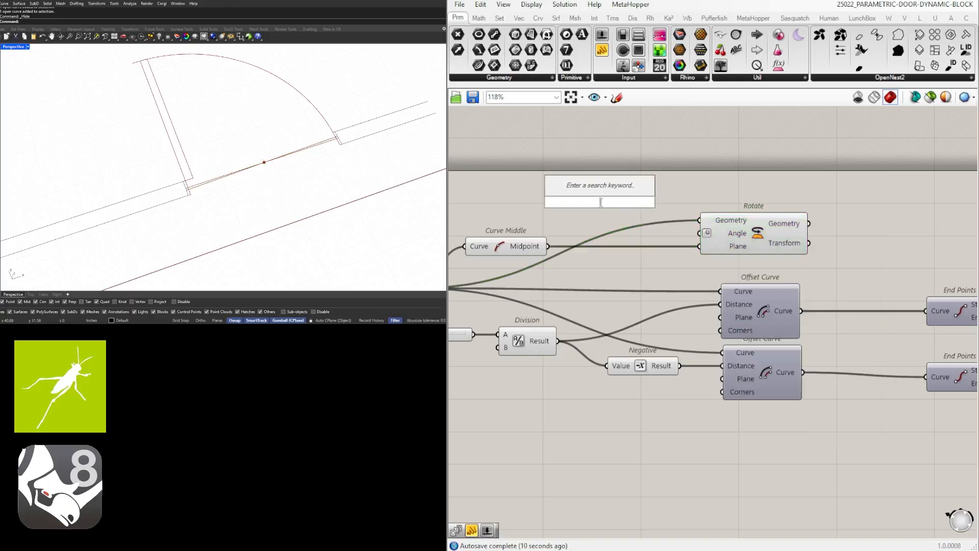
pyautogui.rightClick(720, 234)
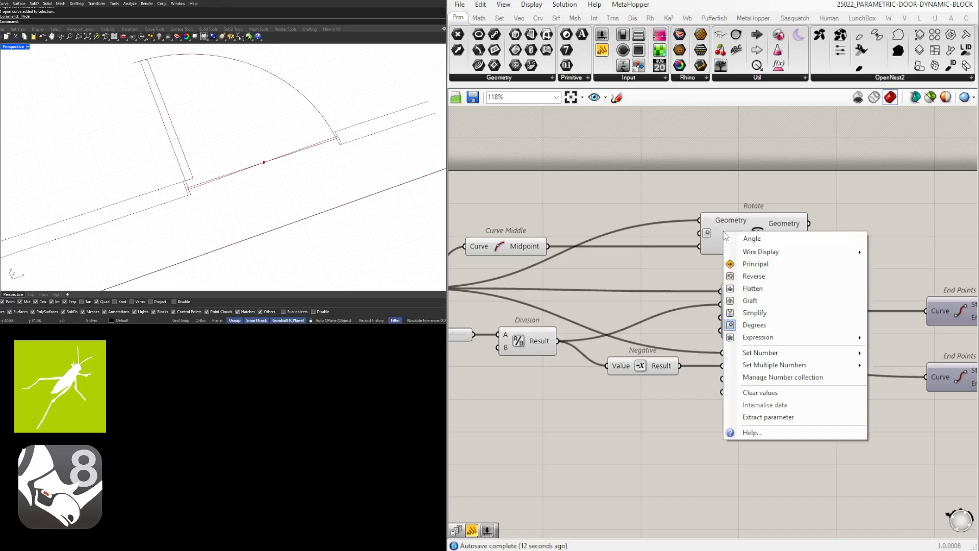
pyautogui.moveTo(858, 353)
pyautogui.moveTo(678, 354); pyautogui.dragTo(571, 362)
pyautogui.write('90')
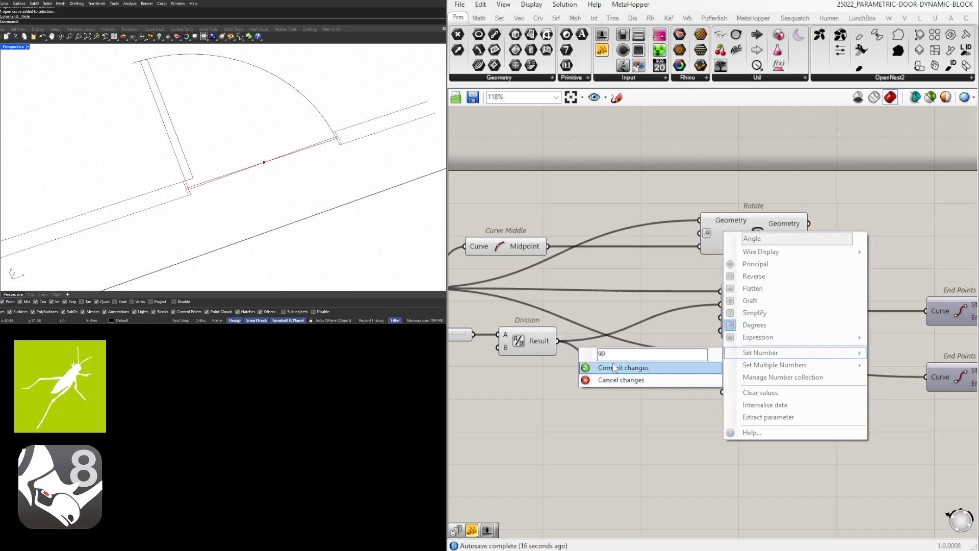
pyautogui.click(616, 368)
pyautogui.click(735, 215)
pyautogui.scroll(-4, 738, 219)
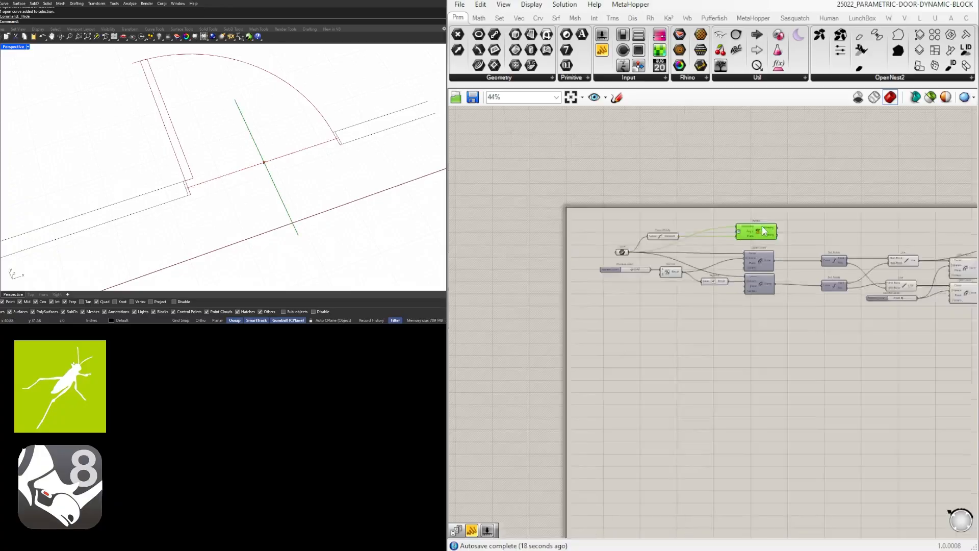
# Move the Curve Middle and Rotate components together closer to the starting Curve parameter.
pyautogui.click(638, 234)
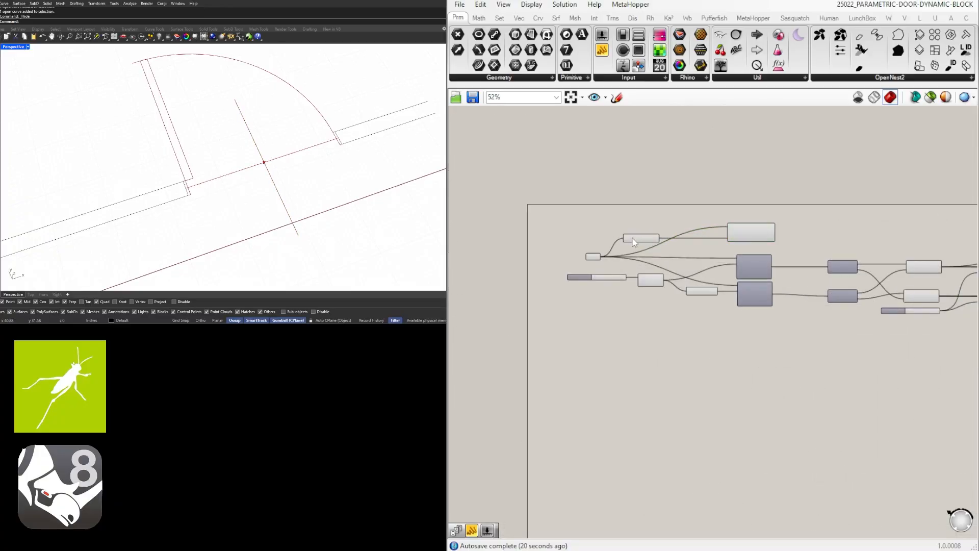
pyautogui.scroll(2, 571, 244)
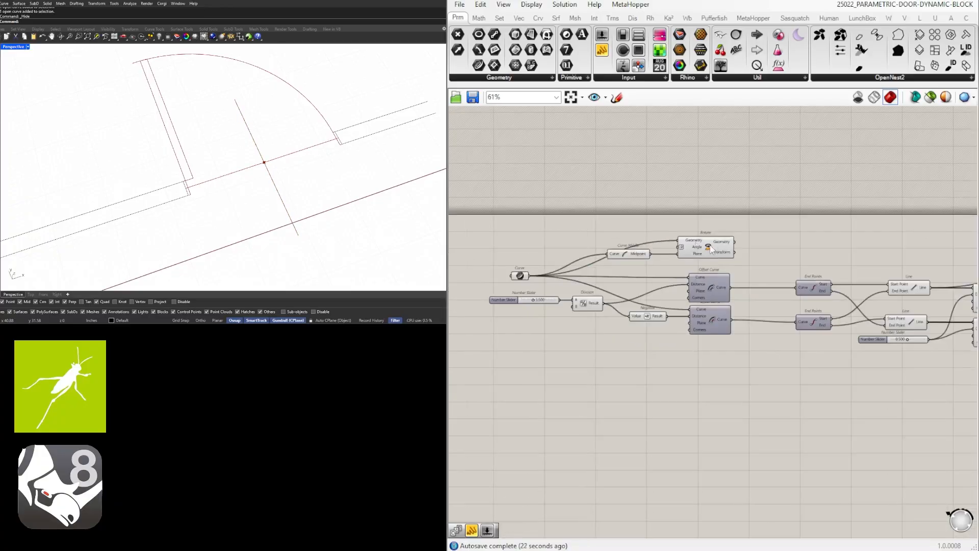
pyautogui.moveTo(748, 259); pyautogui.dragTo(603, 218)
pyautogui.scroll(1, 689, 246)
pyautogui.moveTo(720, 247); pyautogui.dragTo(675, 241)
pyautogui.click(754, 243)
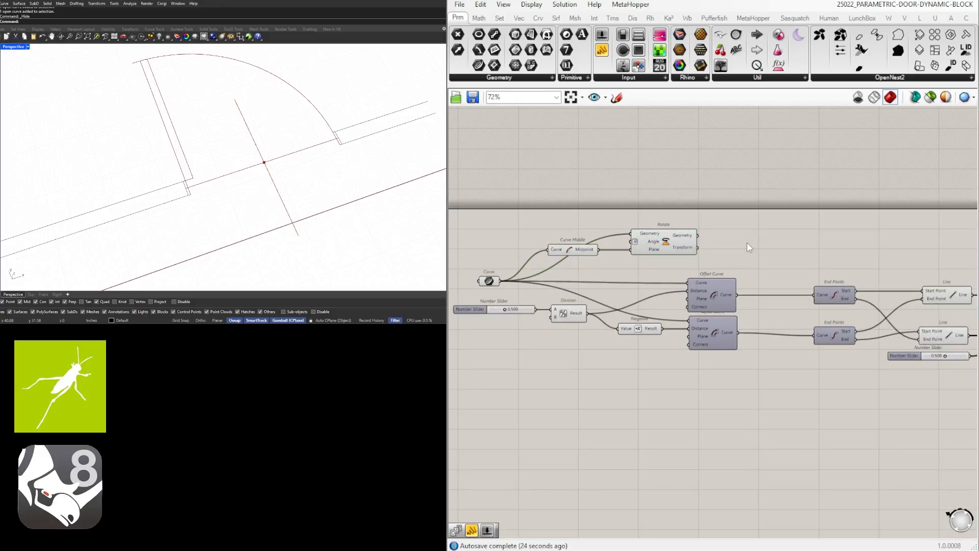
# Add two Curve parameters, one fed by the Rotate component's Geometry output and one by the starting Curve.
pyautogui.doubleClick(747, 245)
pyautogui.write('CURVE')
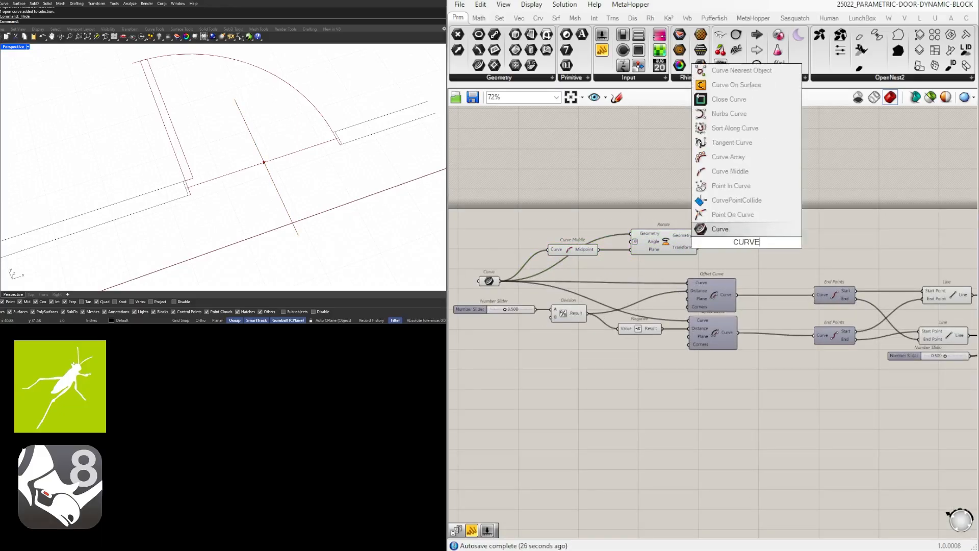
pyautogui.click(749, 227)
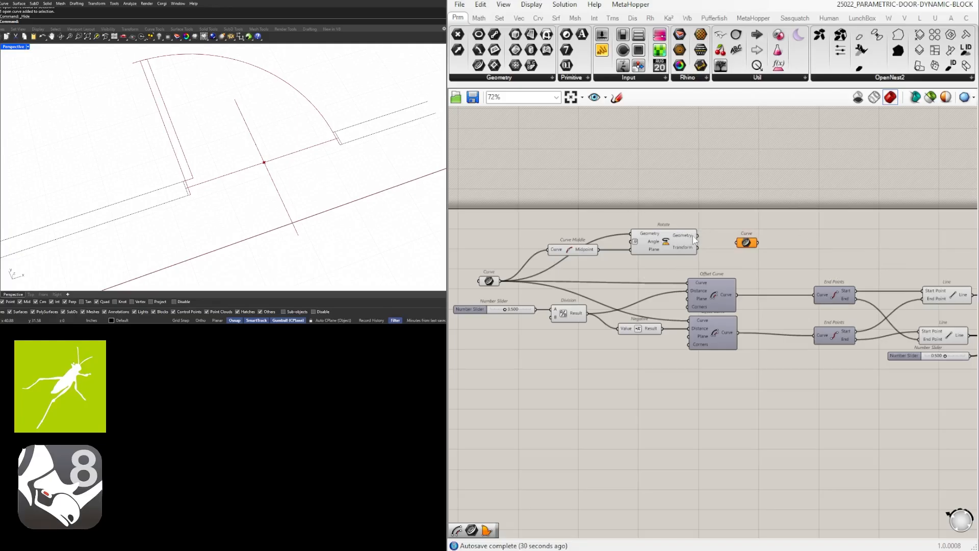
pyautogui.scroll(3, 694, 238)
pyautogui.moveTo(700, 235); pyautogui.dragTo(814, 263)
pyautogui.scroll(-3, 808, 240)
pyautogui.moveTo(547, 281); pyautogui.dragTo(814, 262)
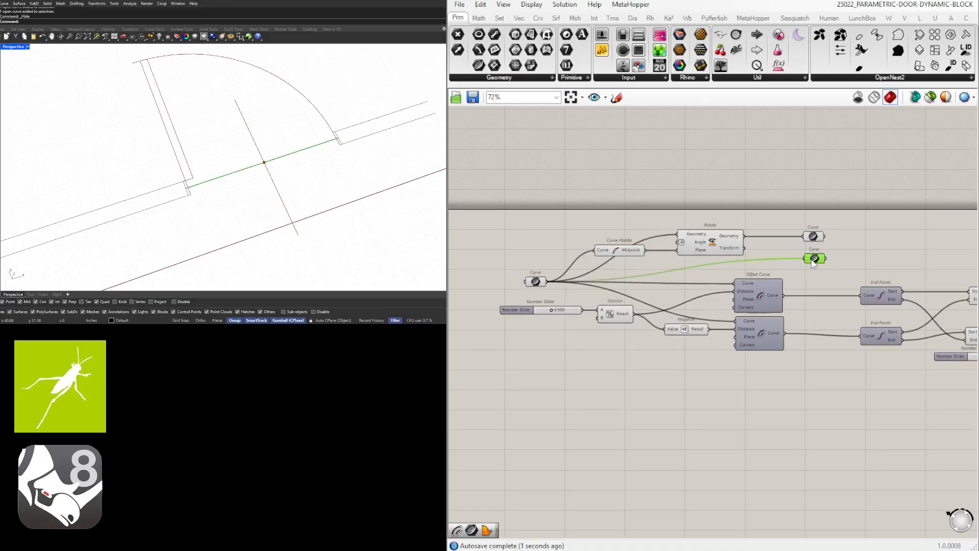
# Set the wire display of both new Curve parameters to Hidden.
pyautogui.click(813, 237)
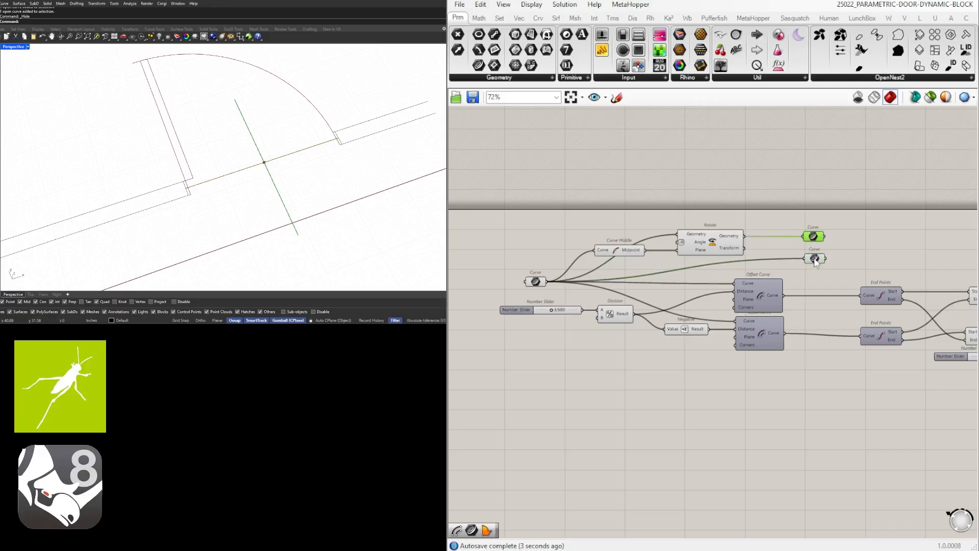
pyautogui.click(816, 259)
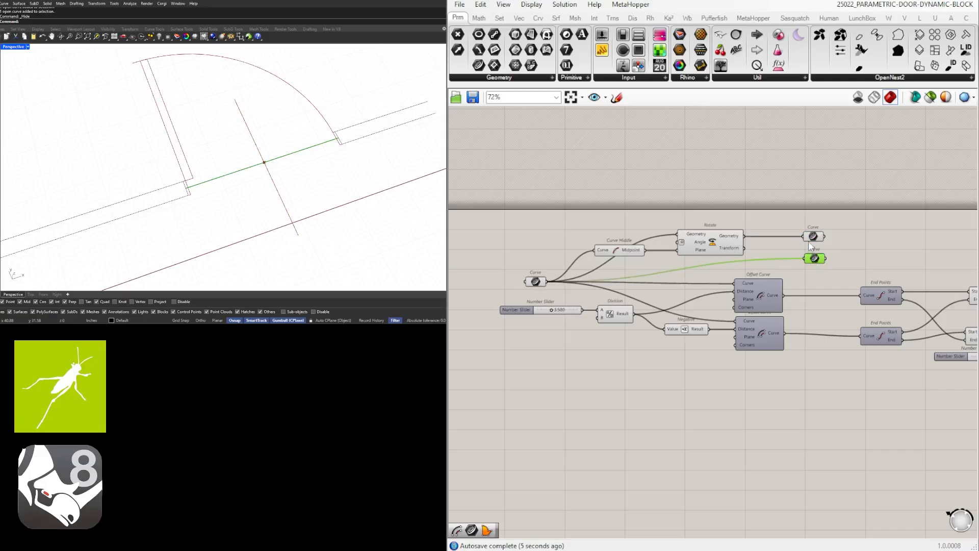
pyautogui.click(813, 236)
pyautogui.scroll(3, 810, 239)
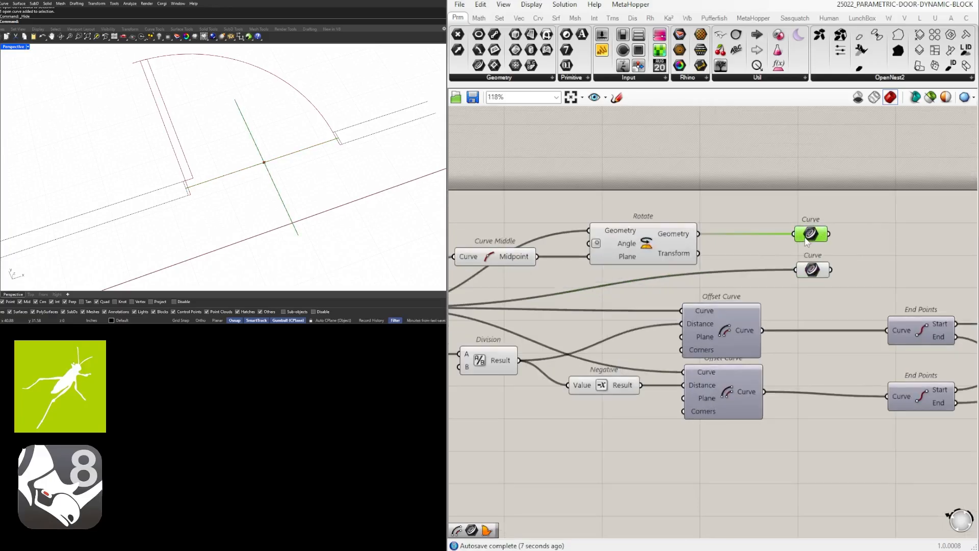
pyautogui.moveTo(806, 241); pyautogui.dragTo(812, 239)
pyautogui.rightClick(804, 236)
pyautogui.moveTo(846, 291)
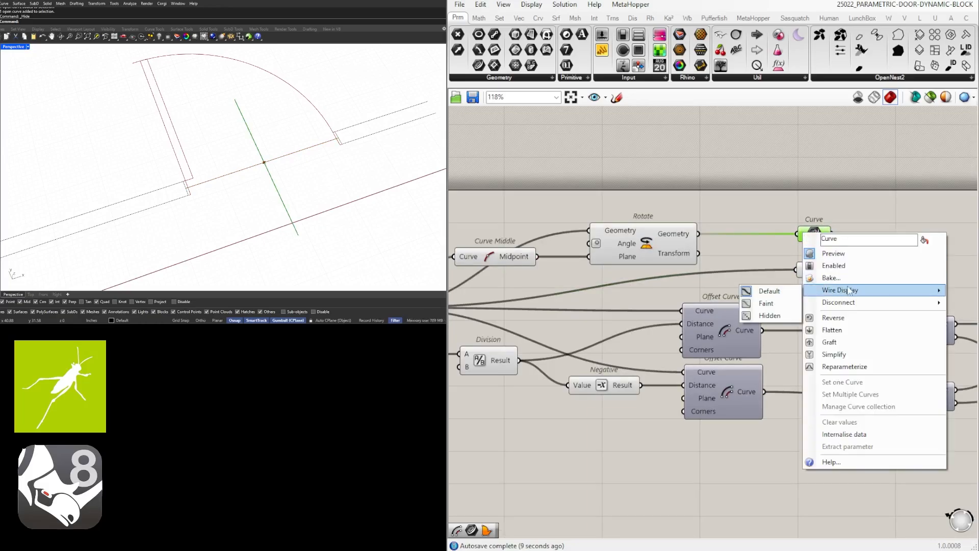
pyautogui.click(769, 316)
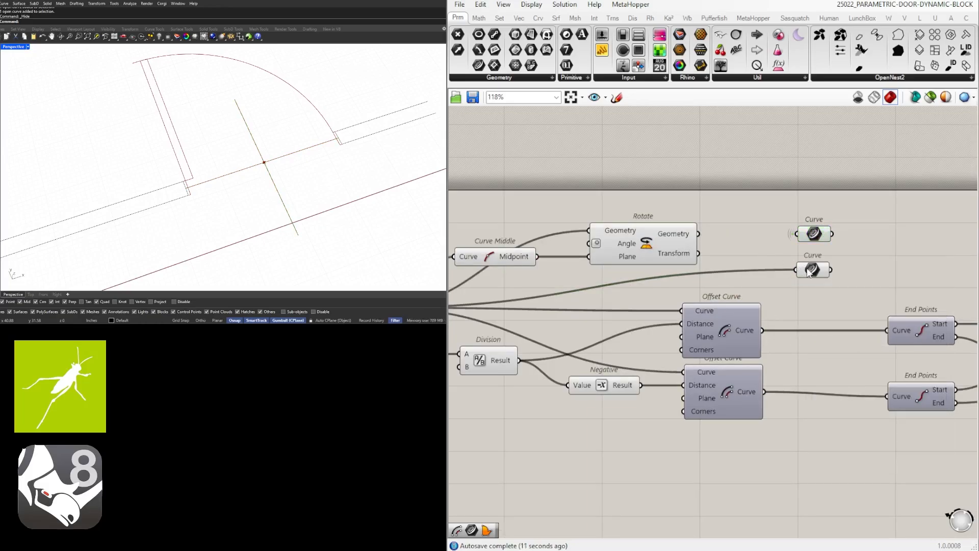
pyautogui.rightClick(800, 275)
pyautogui.moveTo(853, 328)
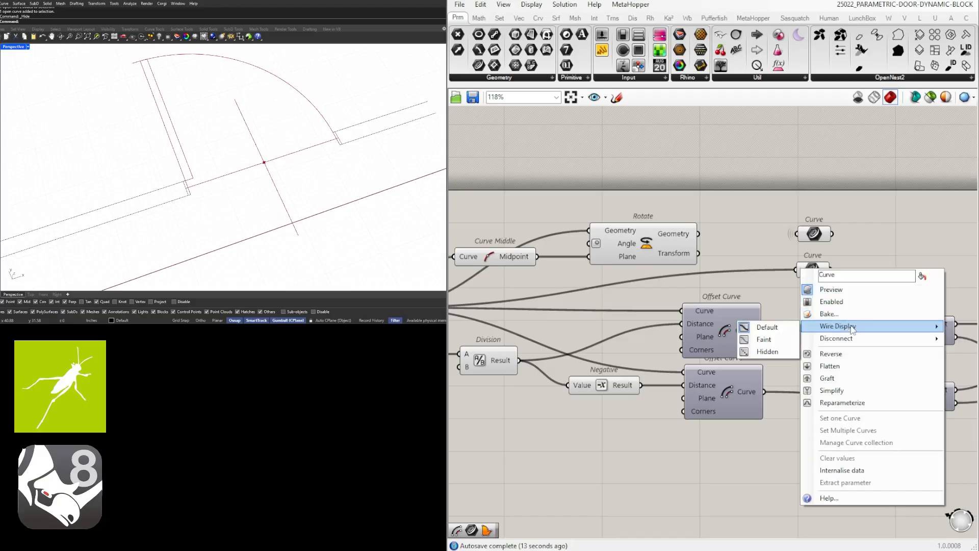
pyautogui.click(777, 344)
# Move the two hidden-wire Curve parameters to just below the Extend Curve component and line them up.
pyautogui.moveTo(858, 285); pyautogui.dragTo(790, 225)
pyautogui.scroll(-4, 790, 225)
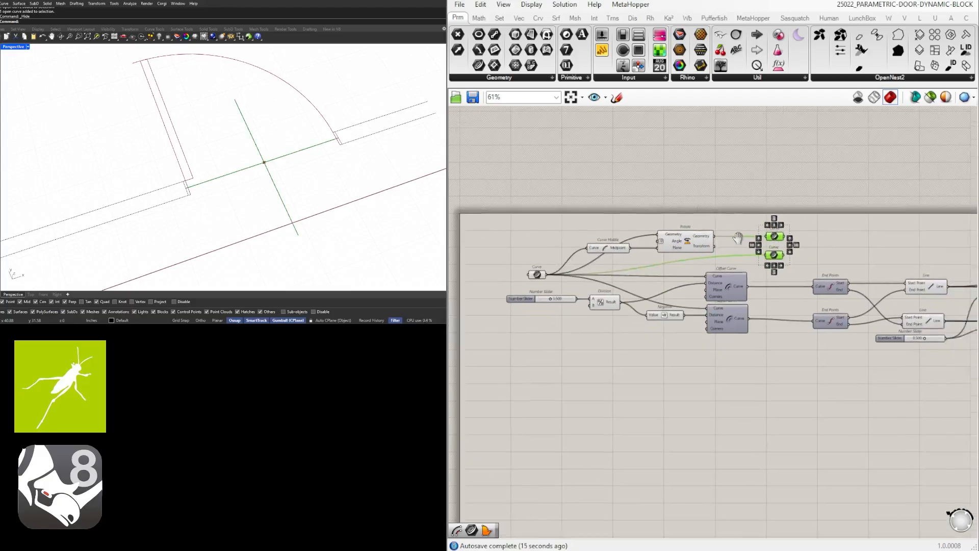
pyautogui.moveTo(651, 236); pyautogui.dragTo(916, 284)
pyautogui.scroll(-8, 647, 229)
pyautogui.scroll(8, 734, 238)
pyautogui.scroll(5, 882, 278)
pyautogui.moveTo(916, 285); pyautogui.dragTo(754, 305, button='right')
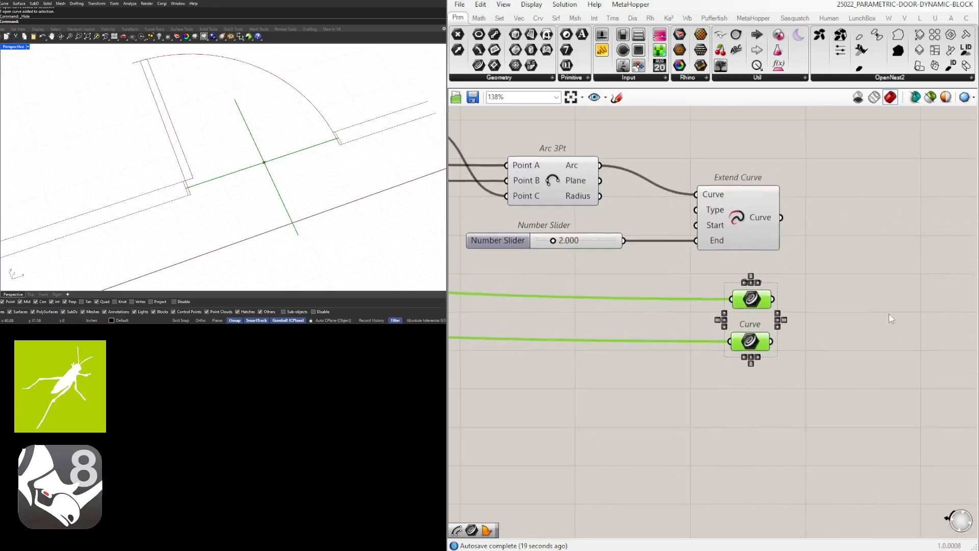
pyautogui.click(889, 314)
pyautogui.scroll(-3, 800, 352)
pyautogui.scroll(1, 801, 353)
pyautogui.click(771, 340)
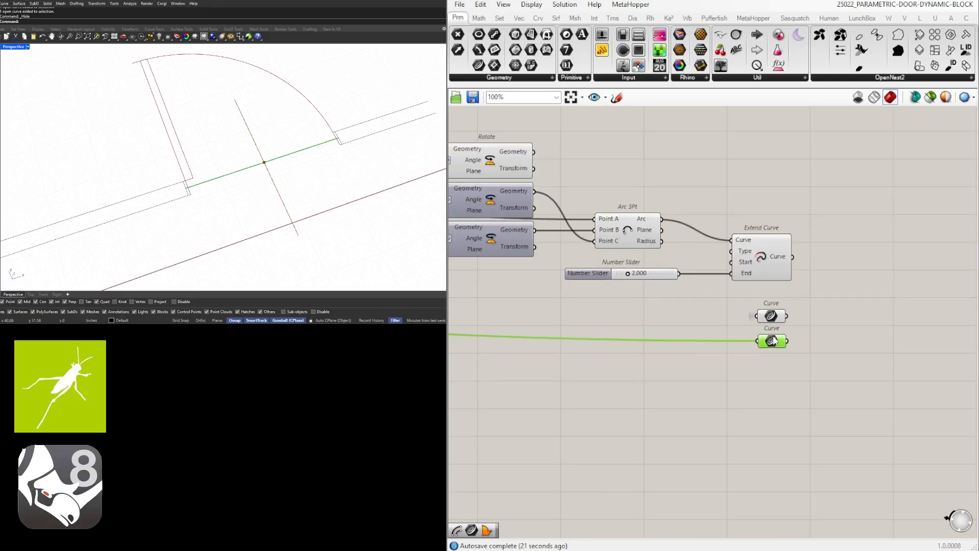
pyautogui.moveTo(773, 336); pyautogui.dragTo(772, 335)
pyautogui.click(798, 301)
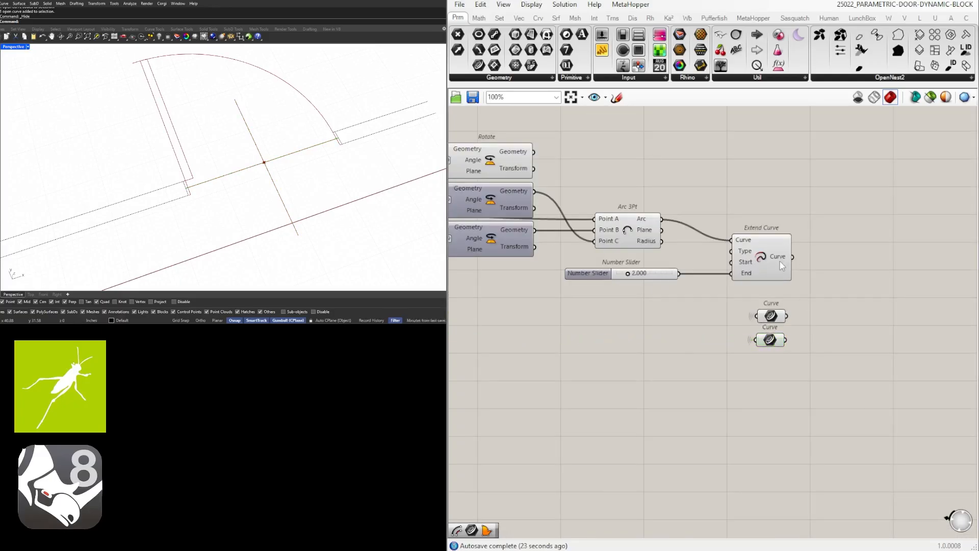
# Examine which components output the swing arc and the door panel by highlighting Extend Curve and the upper Rotate.
pyautogui.click(781, 262)
pyautogui.scroll(-2, 783, 263)
pyautogui.moveTo(782, 263); pyautogui.dragTo(852, 285, button='right')
pyautogui.scroll(1, 732, 269)
pyautogui.moveTo(733, 268); pyautogui.dragTo(705, 282, button='right')
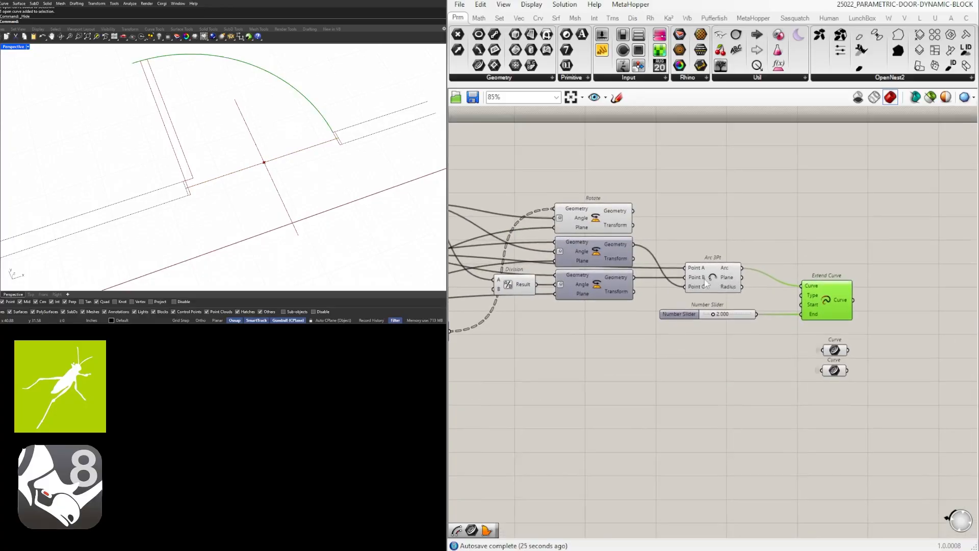
pyautogui.click(607, 219)
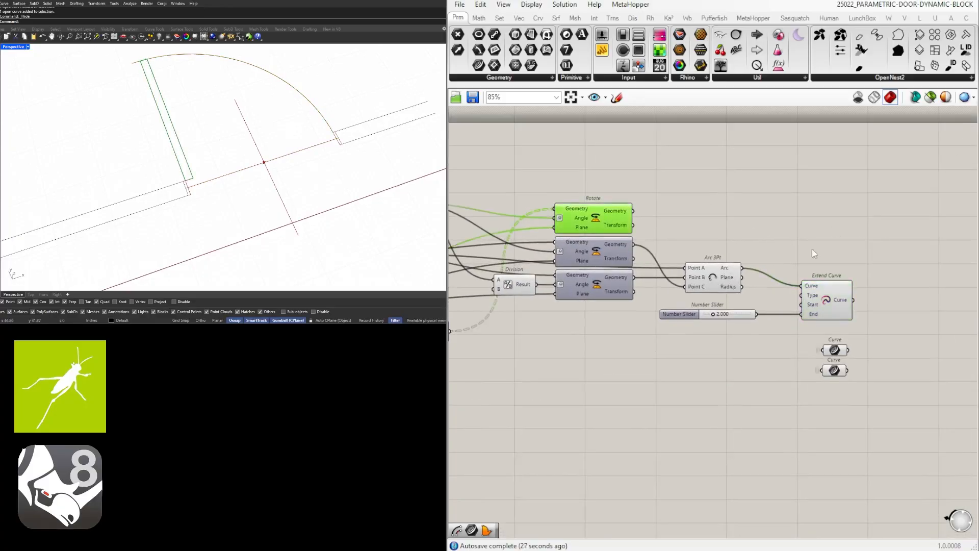
pyautogui.keyDown('shift'); pyautogui.click(841, 302); pyautogui.keyUp('shift')
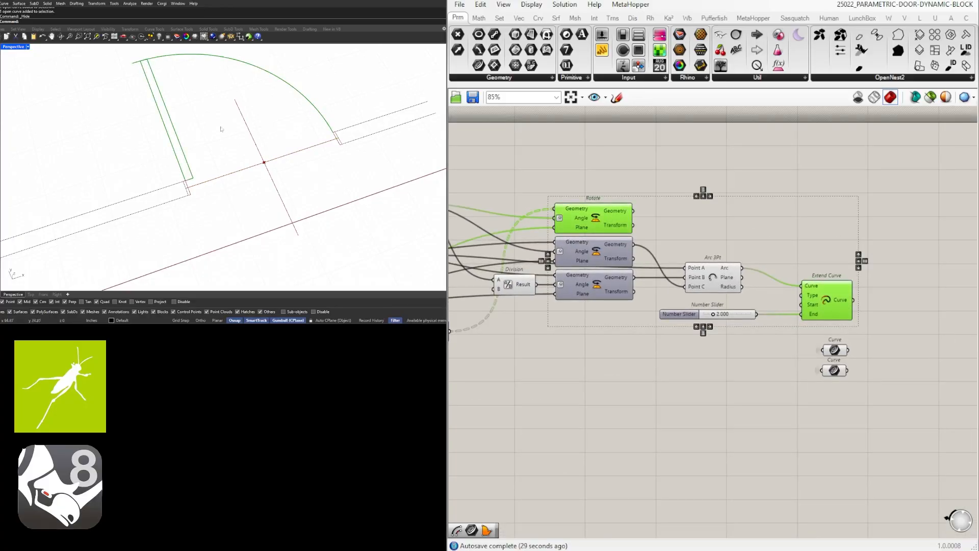
pyautogui.moveTo(894, 236); pyautogui.dragTo(751, 239, button='right')
pyautogui.doubleClick(754, 239)
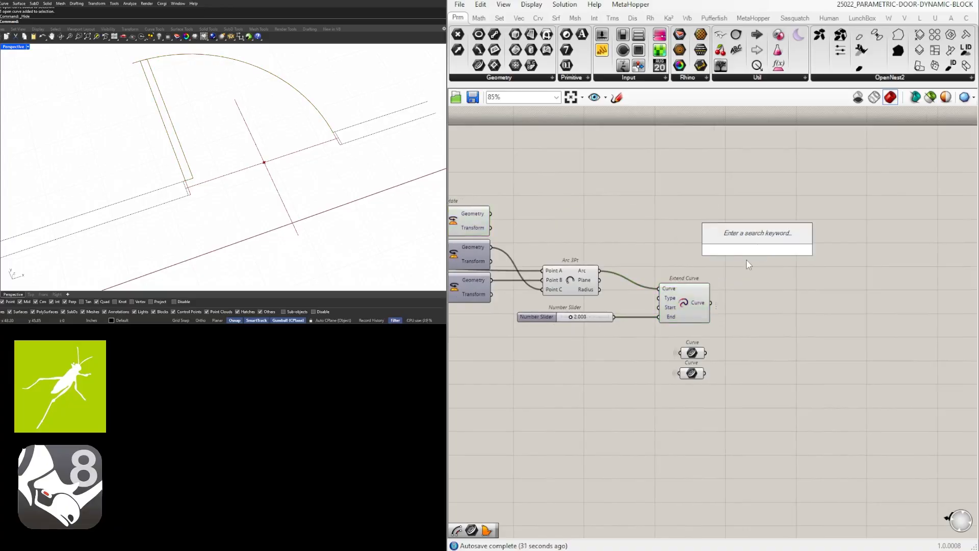
pyautogui.write('MIR')
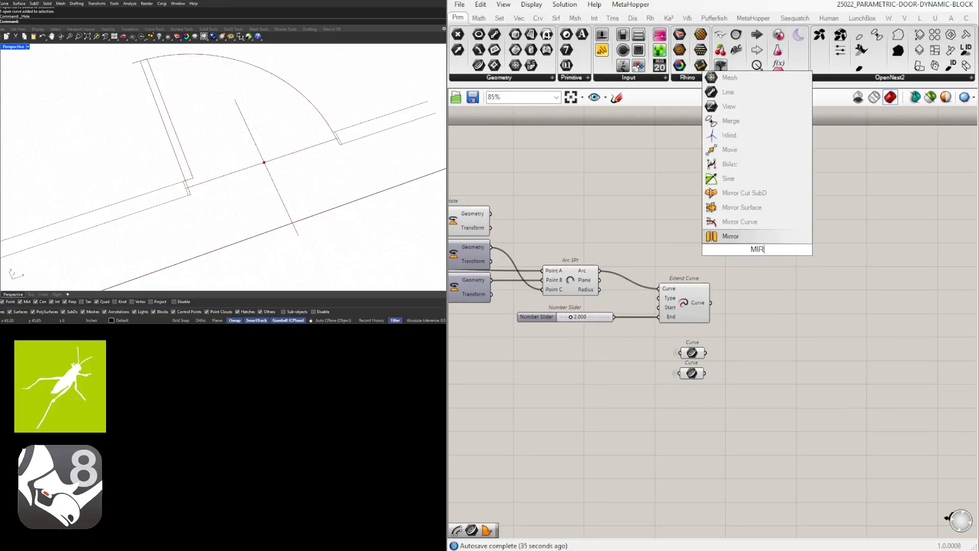
pyautogui.press('Return')
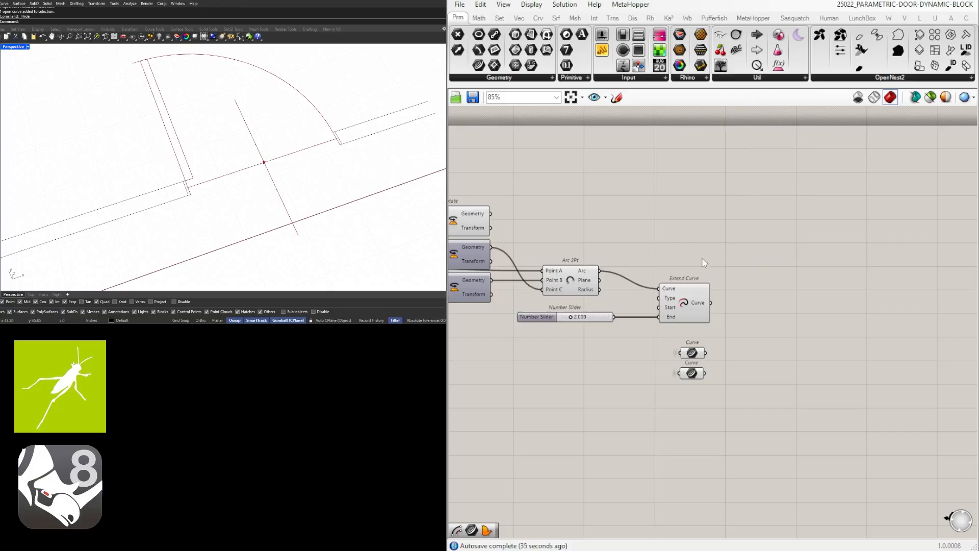
# Add two Curve parameters in one column, fed by the upper Rotate's panel Geometry and the Extend Curve output.
pyautogui.doubleClick(689, 223)
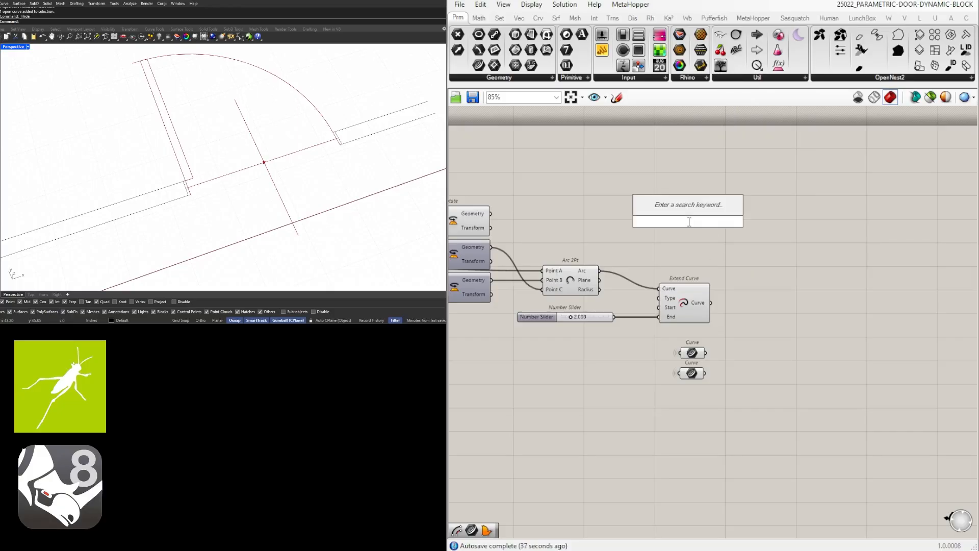
pyautogui.write('CU')
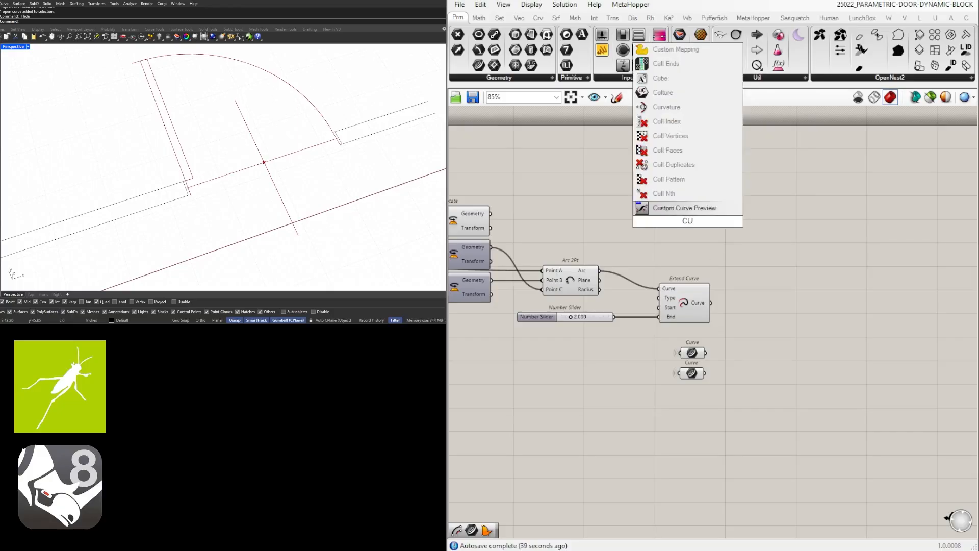
pyautogui.write('RVE')
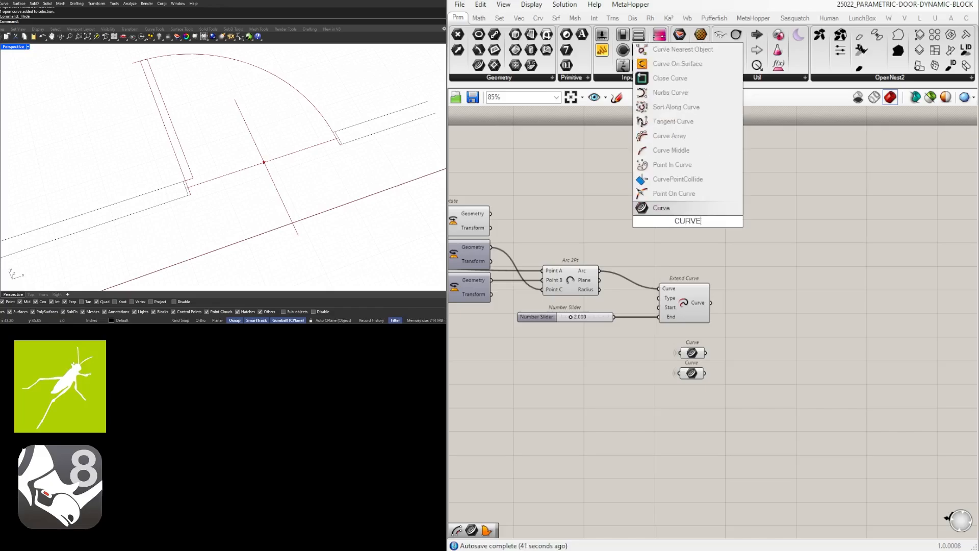
pyautogui.press('Return')
pyautogui.moveTo(491, 214); pyautogui.dragTo(780, 312)
pyautogui.moveTo(711, 304); pyautogui.dragTo(767, 309)
pyautogui.moveTo(776, 309); pyautogui.dragTo(769, 303)
pyautogui.moveTo(776, 218); pyautogui.dragTo(767, 214)
pyautogui.click(781, 183)
pyautogui.scroll(-2, 795, 232)
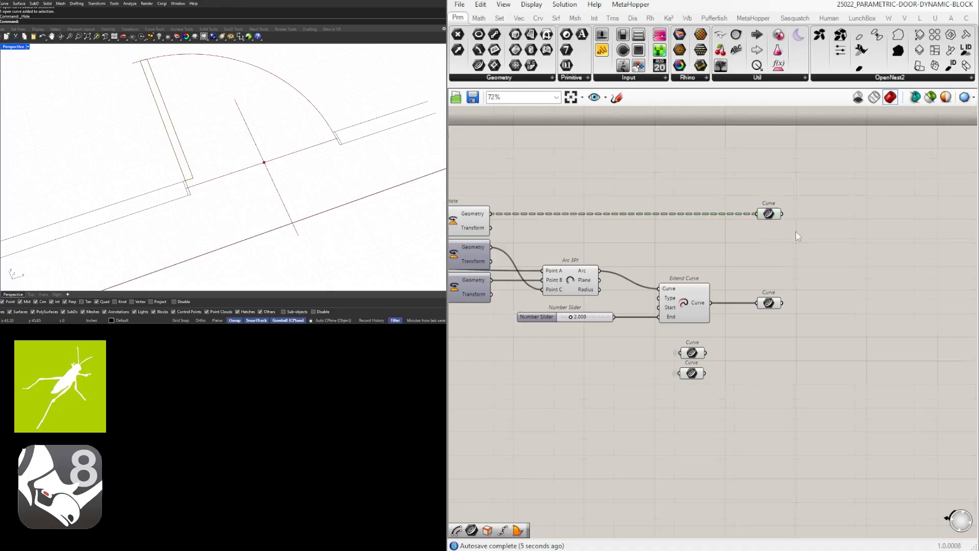
# Move the two hidden-wire Curve parameters into the column beneath the panel and arc Curve parameters.
pyautogui.moveTo(765, 273); pyautogui.dragTo(698, 281, button='right')
pyautogui.scroll(2, 698, 280)
pyautogui.moveTo(673, 430); pyautogui.dragTo(607, 349)
pyautogui.moveTo(629, 355); pyautogui.dragTo(703, 355)
pyautogui.doubleClick(807, 317)
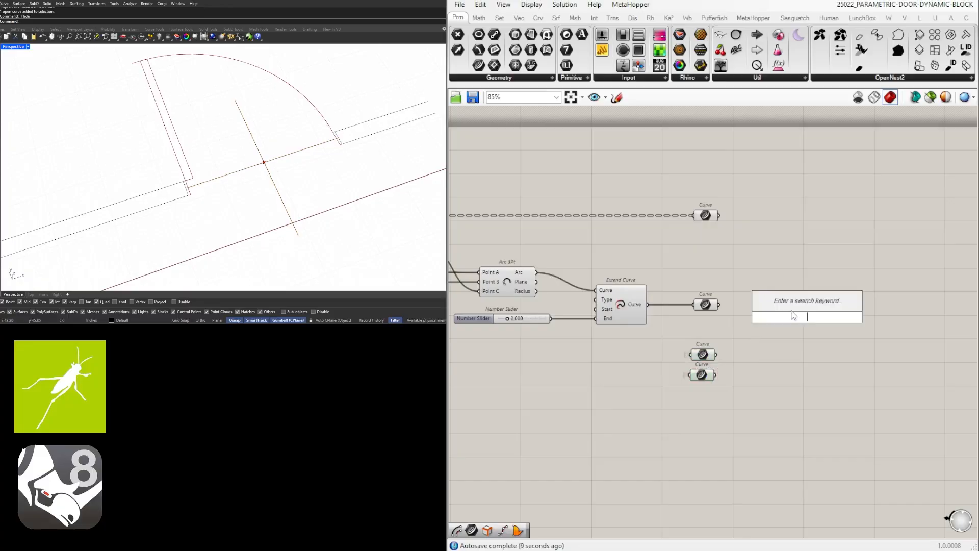
pyautogui.write('MIRRO')
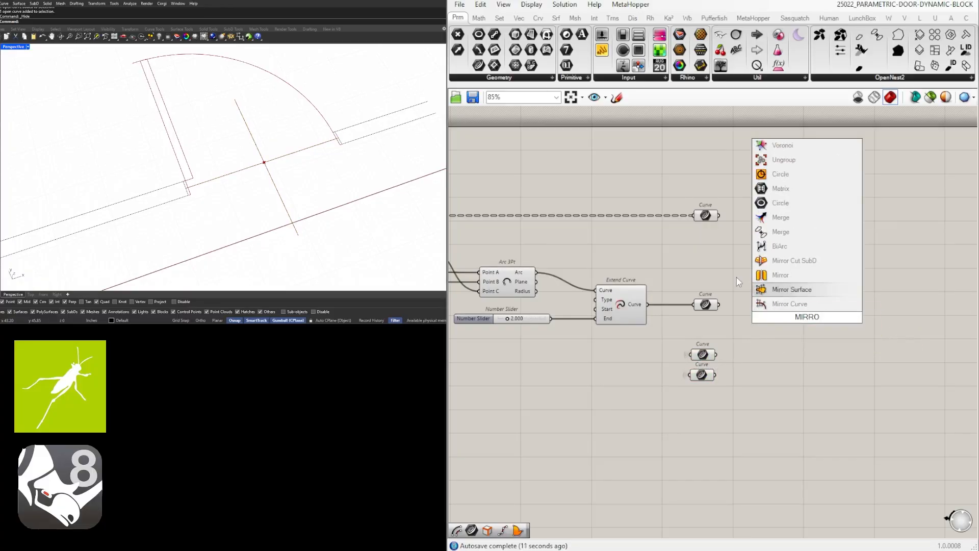
pyautogui.click(779, 276)
pyautogui.scroll(-1, 778, 278)
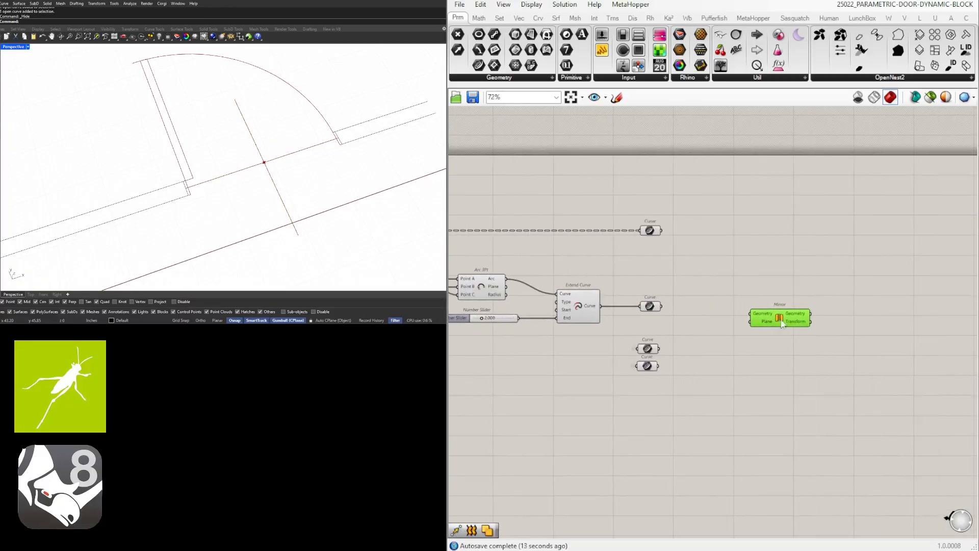
pyautogui.click(711, 258)
pyautogui.click(655, 348)
pyautogui.scroll(3, 655, 349)
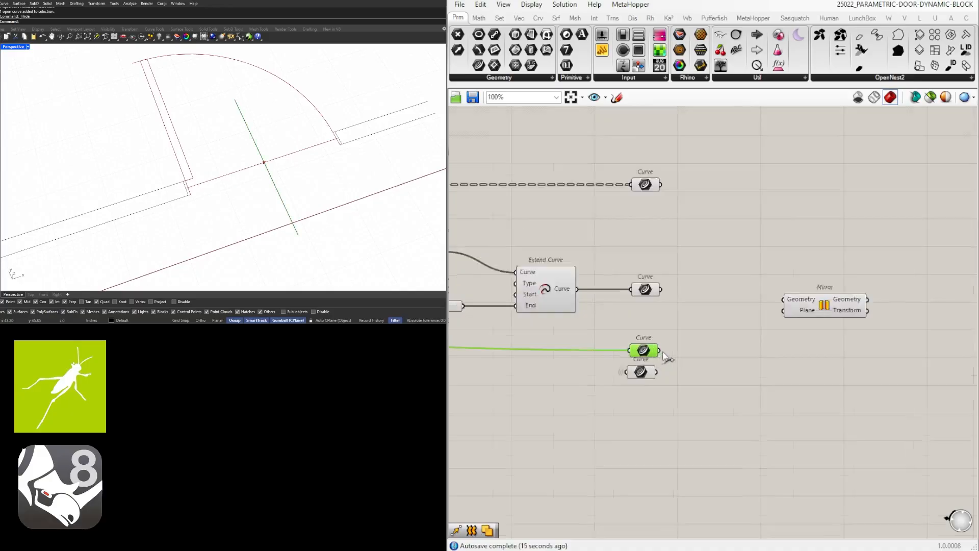
pyautogui.click(827, 306)
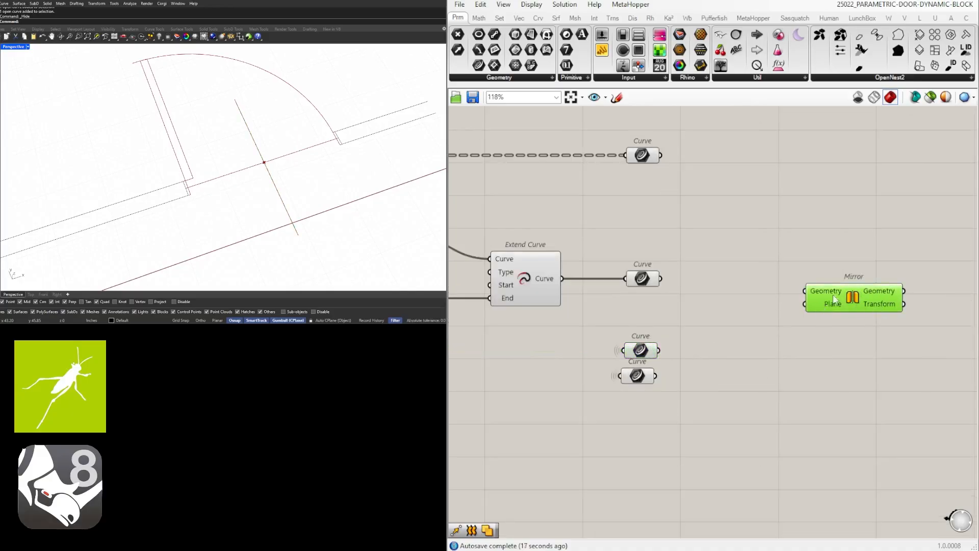
# Add a Mirror Curve component beside the Curve parameters and align the lowest Curve parameter with the one above.
pyautogui.doubleClick(793, 342)
pyautogui.write('MIRROR')
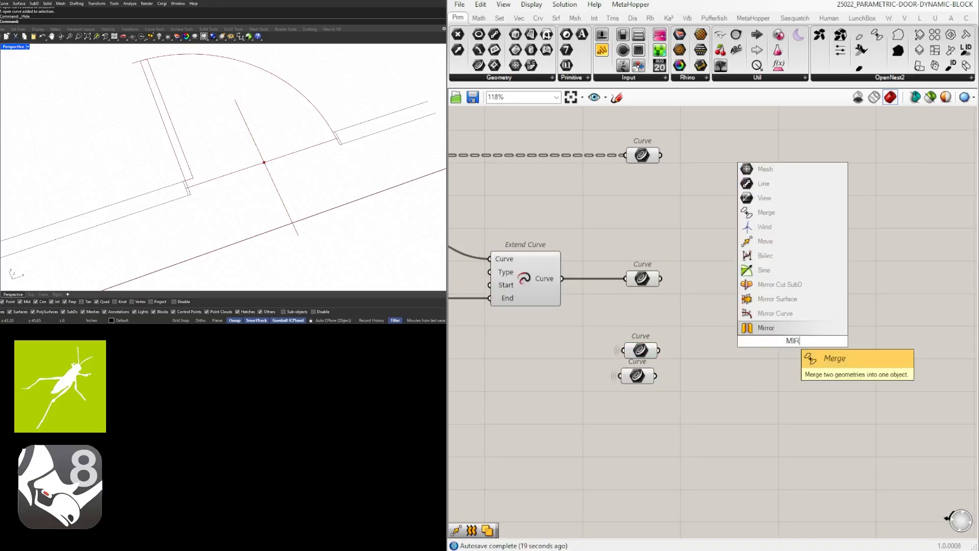
pyautogui.click(775, 313)
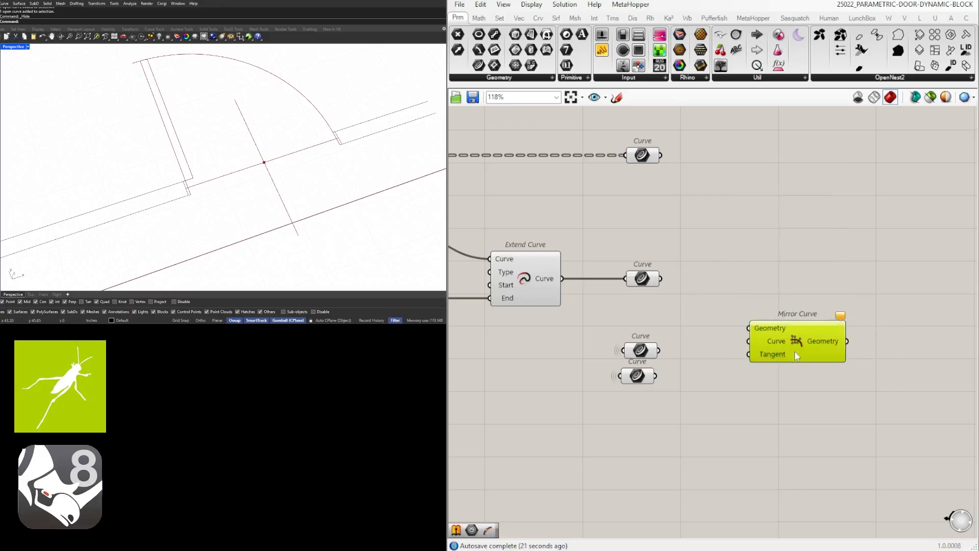
pyautogui.click(739, 361)
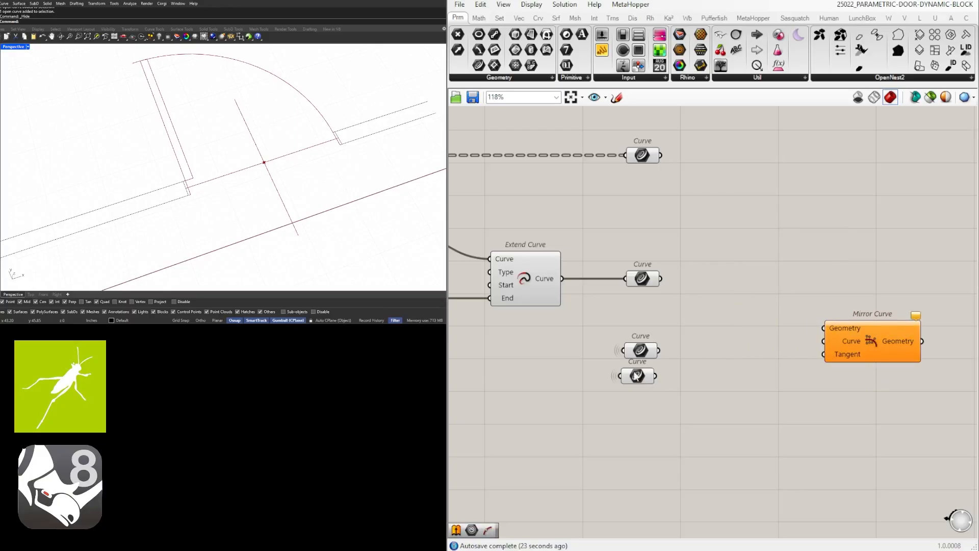
pyautogui.moveTo(636, 376); pyautogui.dragTo(641, 376)
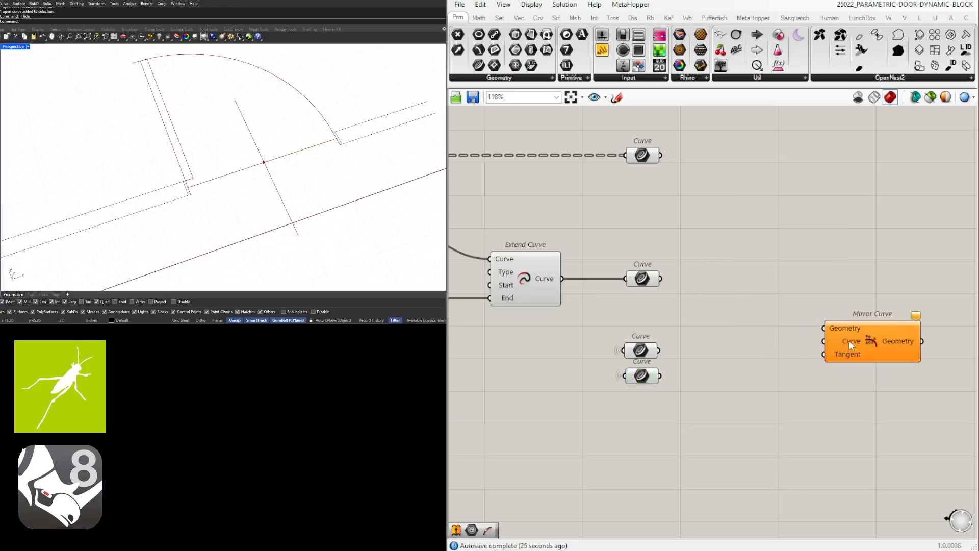
# Mirror the panel and the swing arc across the perpendicular line, with a separate Mirror Curve component for each.
pyautogui.click(643, 351)
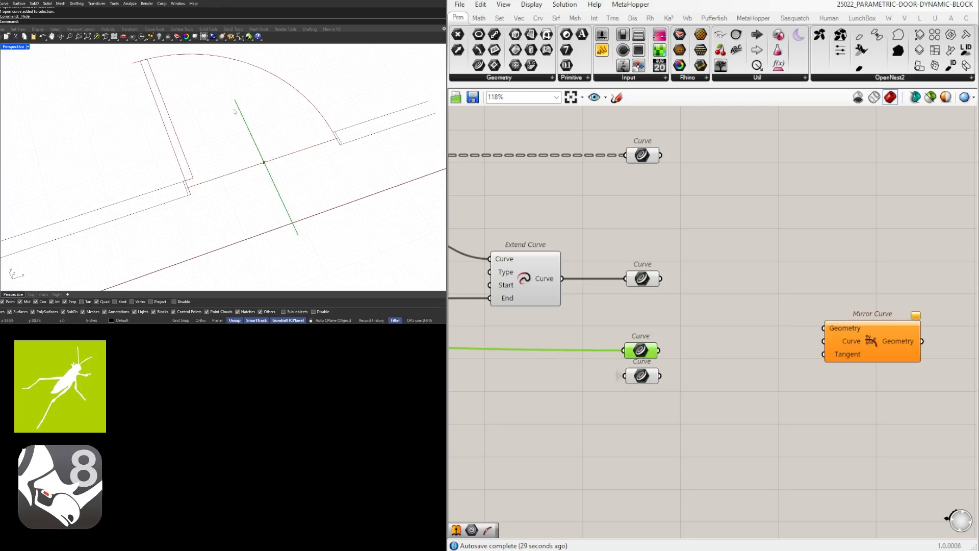
pyautogui.moveTo(681, 355); pyautogui.dragTo(847, 333)
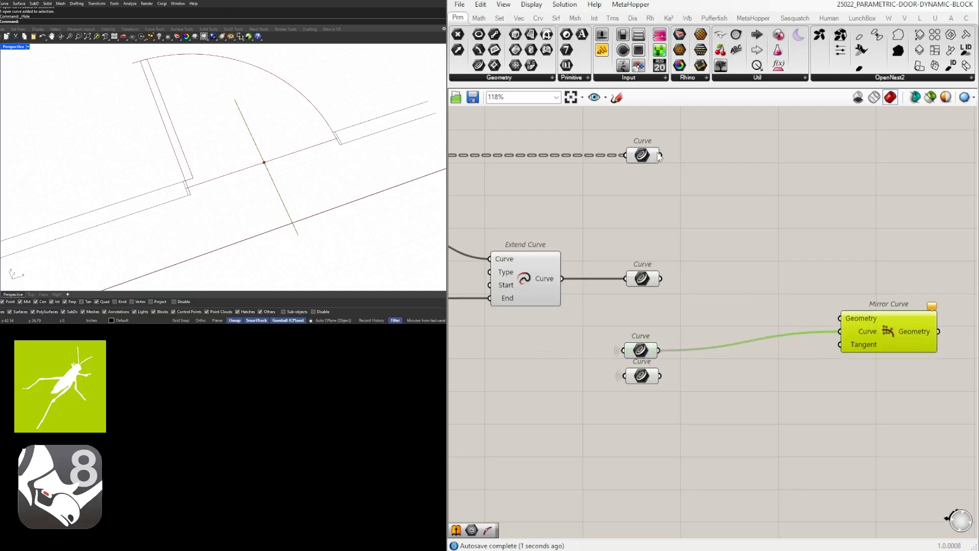
pyautogui.moveTo(660, 156); pyautogui.dragTo(920, 311)
pyautogui.moveTo(660, 278); pyautogui.dragTo(889, 306)
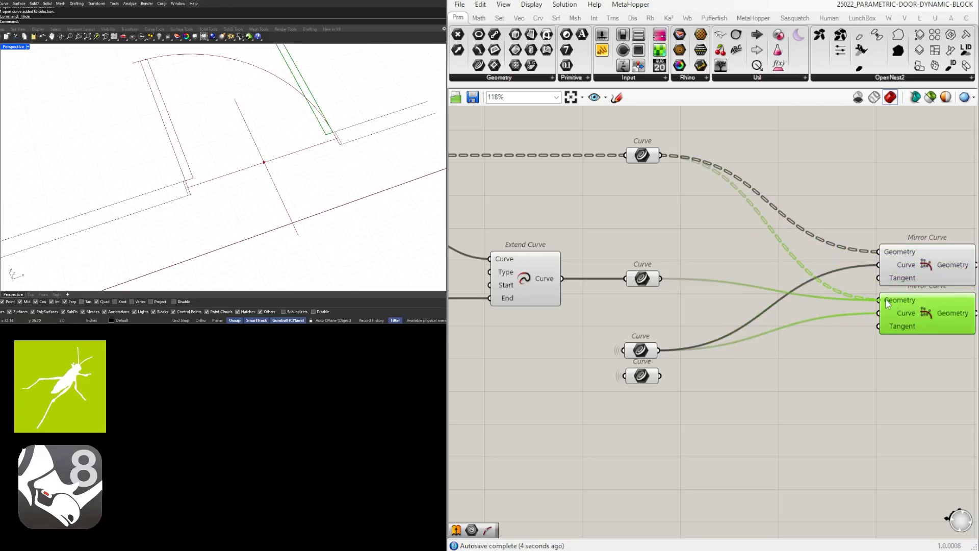
# Move the two Mirror Curve components farther from their source Curve parameters and lower in the definition.
pyautogui.scroll(-2, 889, 305)
pyautogui.scroll(2, 849, 383)
pyautogui.moveTo(869, 388); pyautogui.dragTo(776, 237)
pyautogui.moveTo(791, 258); pyautogui.dragTo(845, 295)
pyautogui.click(849, 236)
pyautogui.scroll(-3, 849, 237)
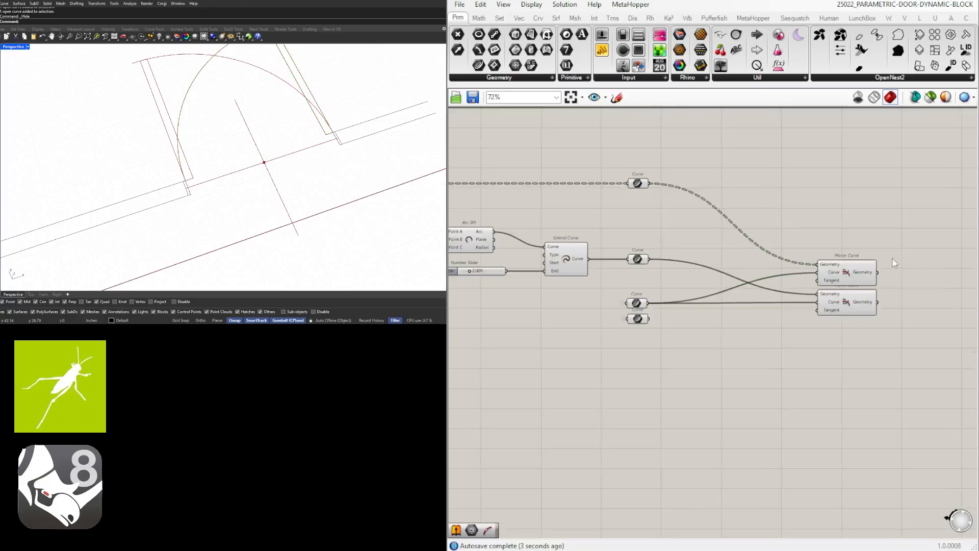
# Copy the panel and arc Curve parameters beyond the Mirror Curve components and feed each from one mirrored Geometry output.
pyautogui.scroll(1, 820, 268)
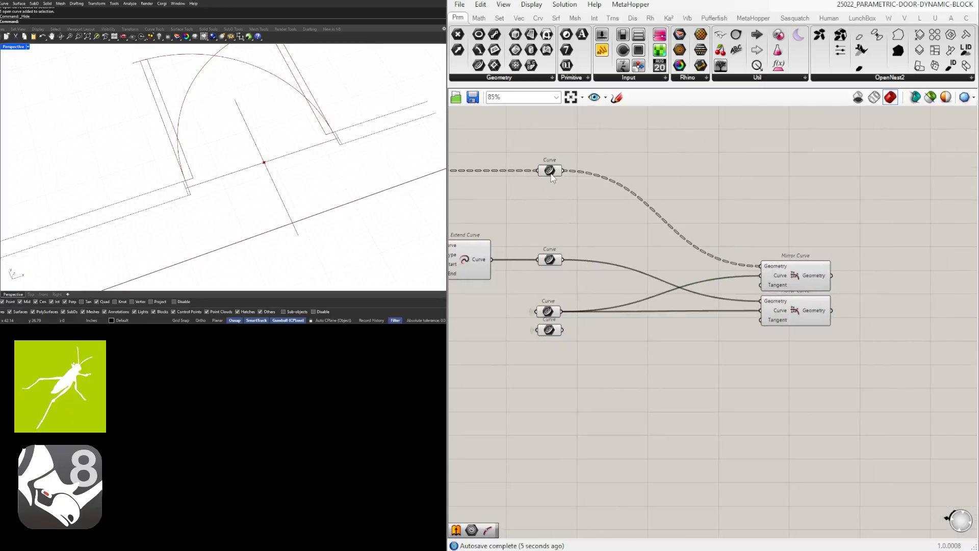
pyautogui.click(551, 173)
pyautogui.keyDown('shift'); pyautogui.click(554, 255); pyautogui.keyUp('shift')
pyautogui.keyDown('alt'); pyautogui.moveTo(551, 173); pyautogui.dragTo(873, 274); pyautogui.keyUp('alt')
pyautogui.click(886, 342)
pyautogui.moveTo(872, 359); pyautogui.dragTo(832, 310)
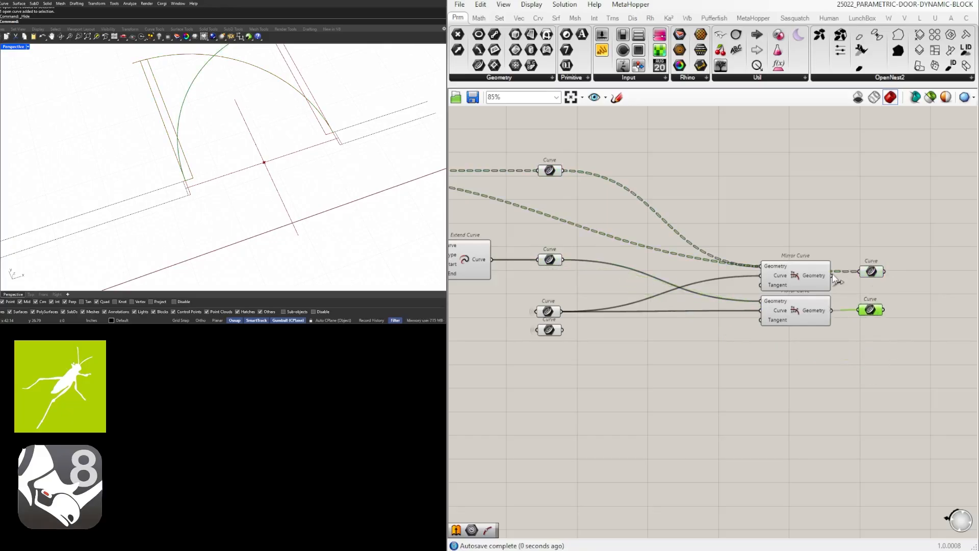
pyautogui.moveTo(857, 278); pyautogui.dragTo(870, 278)
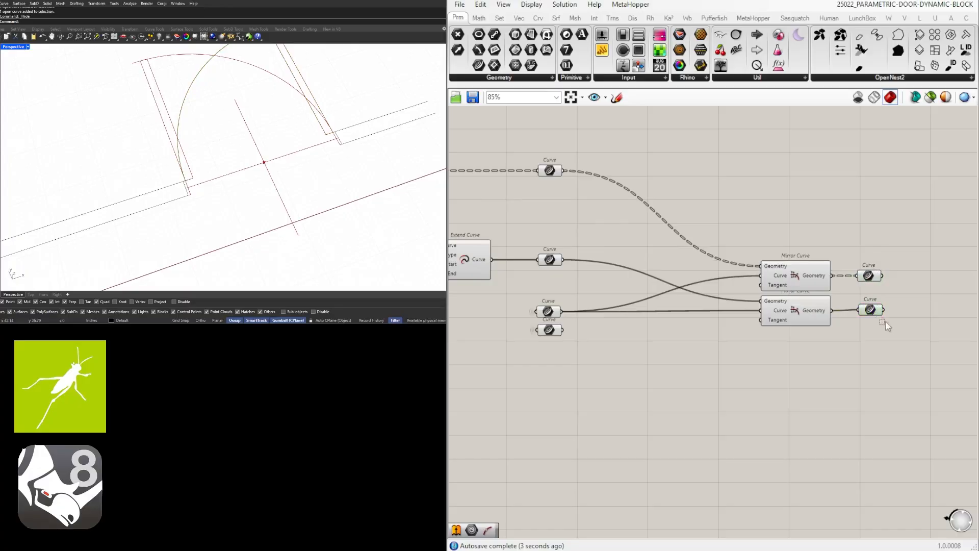
pyautogui.moveTo(886, 322); pyautogui.dragTo(857, 267)
# Duplicate both Mirror Curve components with their output Curve parameters directly beneath the originals.
pyautogui.moveTo(847, 245); pyautogui.dragTo(781, 247, button='right')
pyautogui.scroll(-2, 836, 284)
pyautogui.scroll(2, 652, 246)
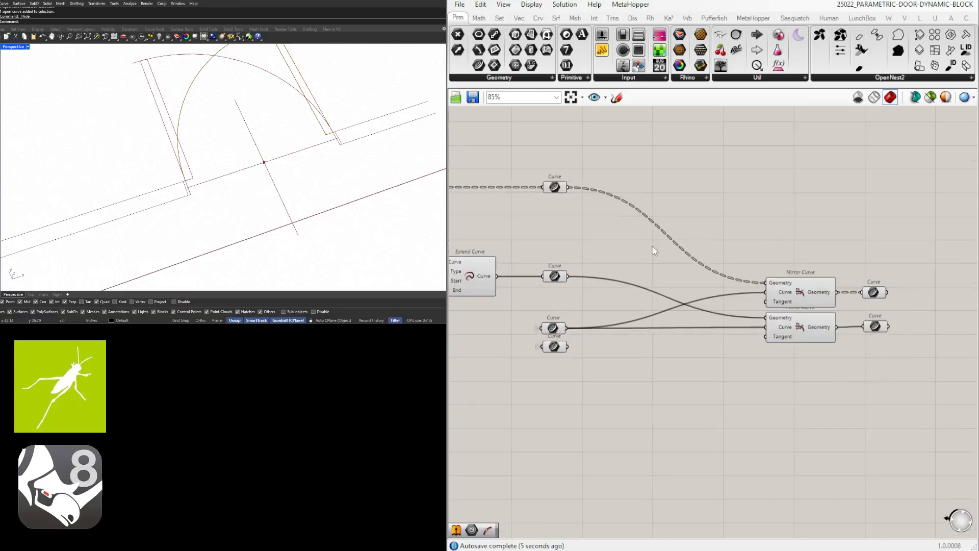
pyautogui.scroll(-2, 809, 253)
pyautogui.scroll(2, 842, 306)
pyautogui.moveTo(906, 357); pyautogui.dragTo(740, 263)
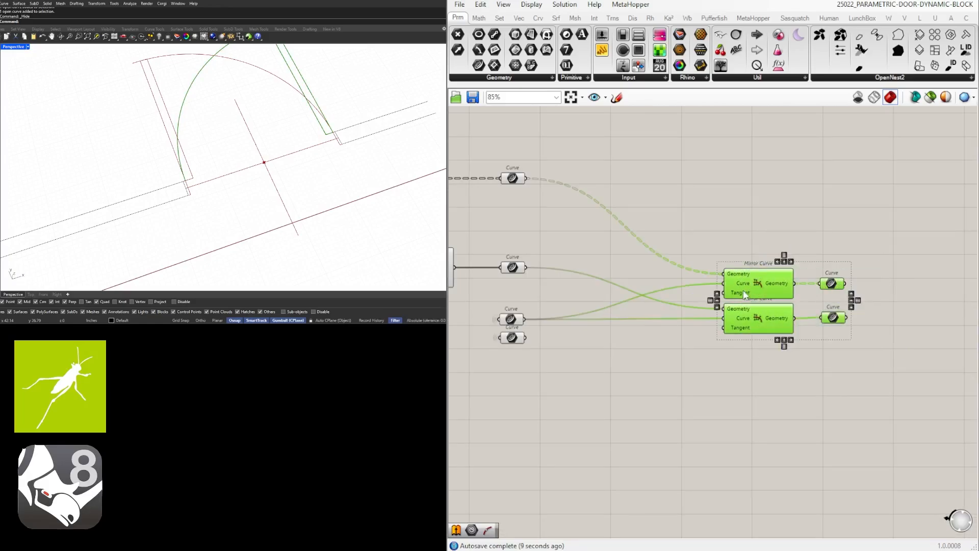
pyautogui.keyDown('alt'); pyautogui.moveTo(743, 290); pyautogui.dragTo(745, 366); pyautogui.keyUp('alt')
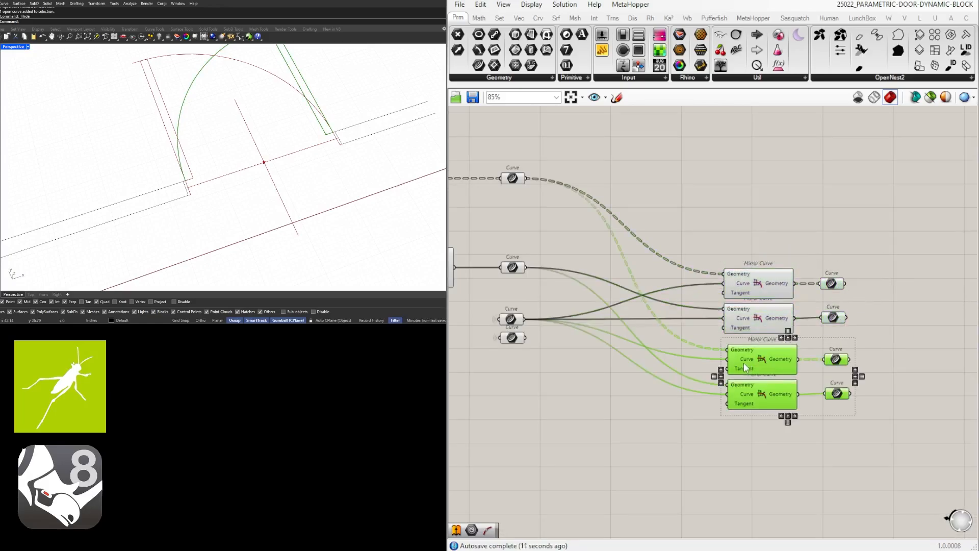
# Use the opening line's Curve parameter as the mirror axis for both duplicated Mirror Curve components.
pyautogui.click(568, 371)
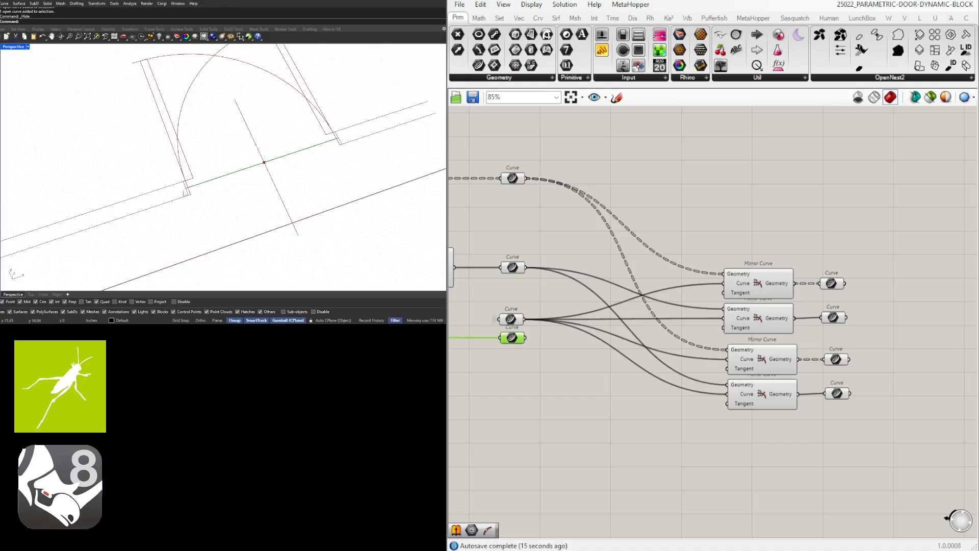
pyautogui.moveTo(526, 341); pyautogui.dragTo(732, 399)
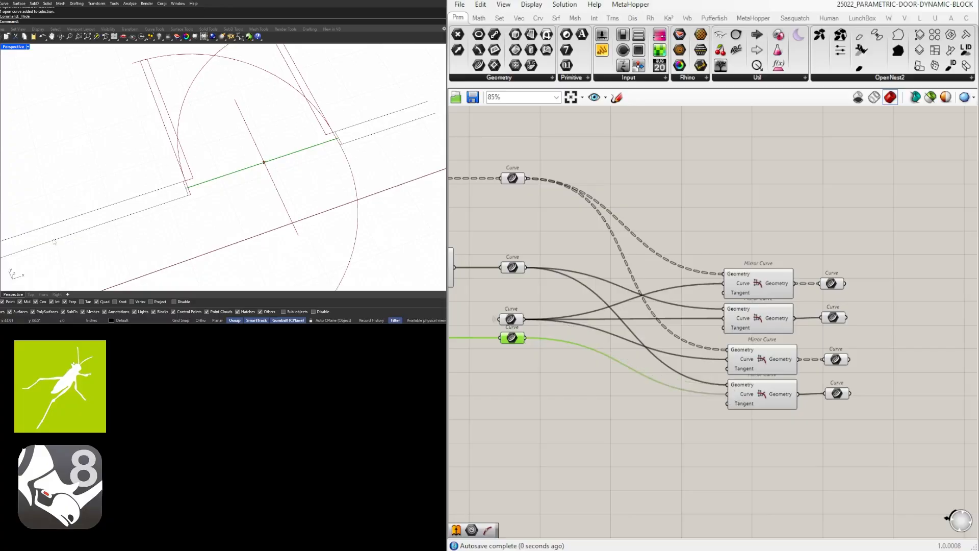
pyautogui.moveTo(704, 388)
pyautogui.mouseDown(button='right')
pyautogui.moveTo(737, 414)
pyautogui.moveTo(711, 375)
pyautogui.mouseUp(button='right')
pyautogui.moveTo(537, 327); pyautogui.dragTo(560, 336)
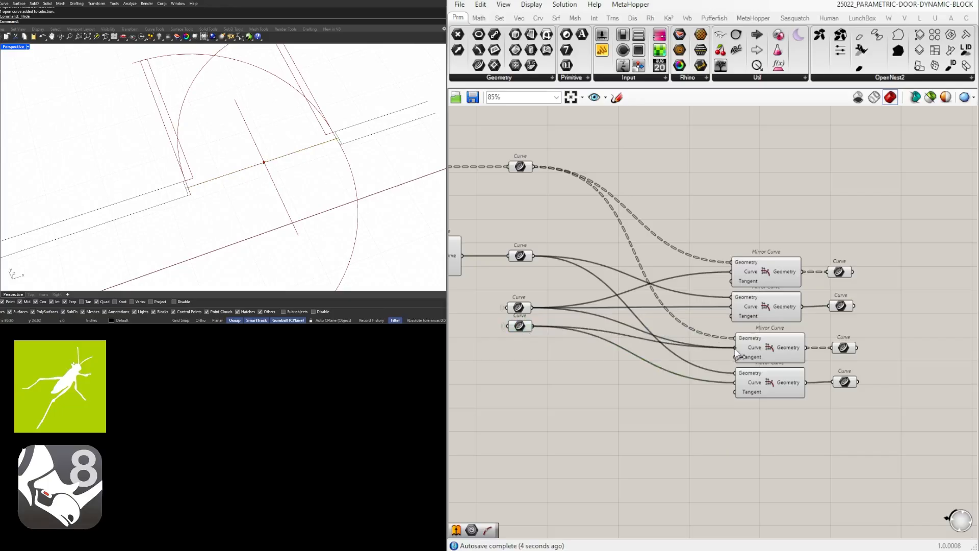
pyautogui.scroll(-3, 288, 209)
pyautogui.scroll(-1, 289, 209)
pyautogui.scroll(-3, 890, 416)
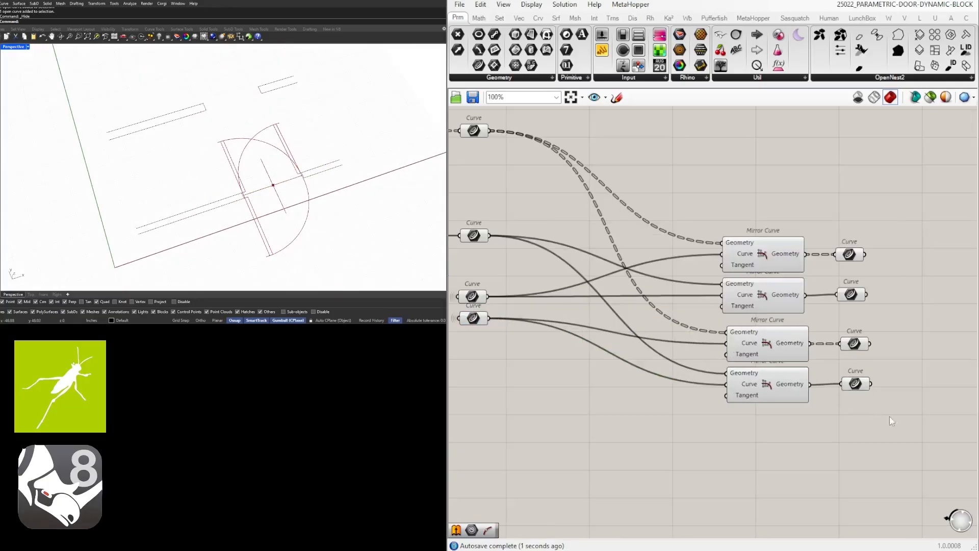
# Duplicate the two opening-line Mirror Curve components and their output Curve parameters beyond the existing mirrored outputs.
pyautogui.moveTo(879, 423); pyautogui.dragTo(765, 358)
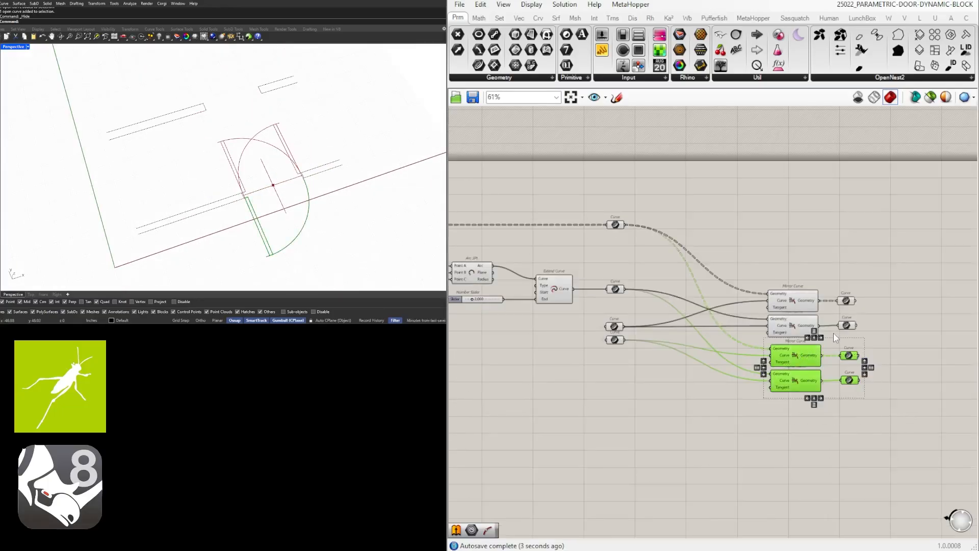
pyautogui.moveTo(876, 326); pyautogui.dragTo(768, 280)
pyautogui.moveTo(937, 438); pyautogui.dragTo(794, 363)
pyautogui.moveTo(795, 366); pyautogui.dragTo(642, 333, button='right')
pyautogui.moveTo(827, 417); pyautogui.dragTo(647, 323)
pyautogui.moveTo(647, 322); pyautogui.dragTo(735, 329, button='right')
pyautogui.keyDown('alt'); pyautogui.moveTo(720, 337); pyautogui.dragTo(886, 351); pyautogui.keyUp('alt')
# Feed the panel and arc mirrored across the perpendicular line into the Geometry inputs of the new Mirror Curve pair.
pyautogui.scroll(1, 788, 284)
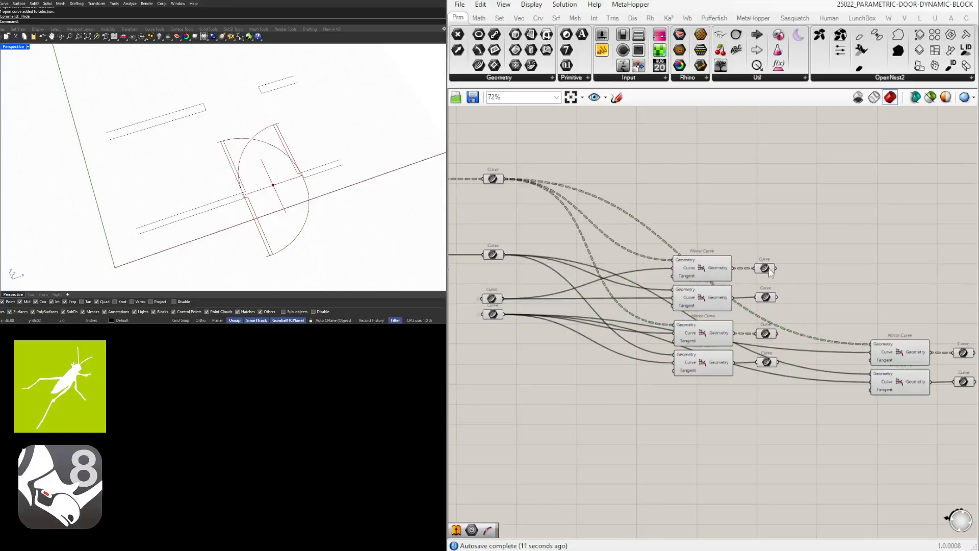
pyautogui.scroll(3, 765, 301)
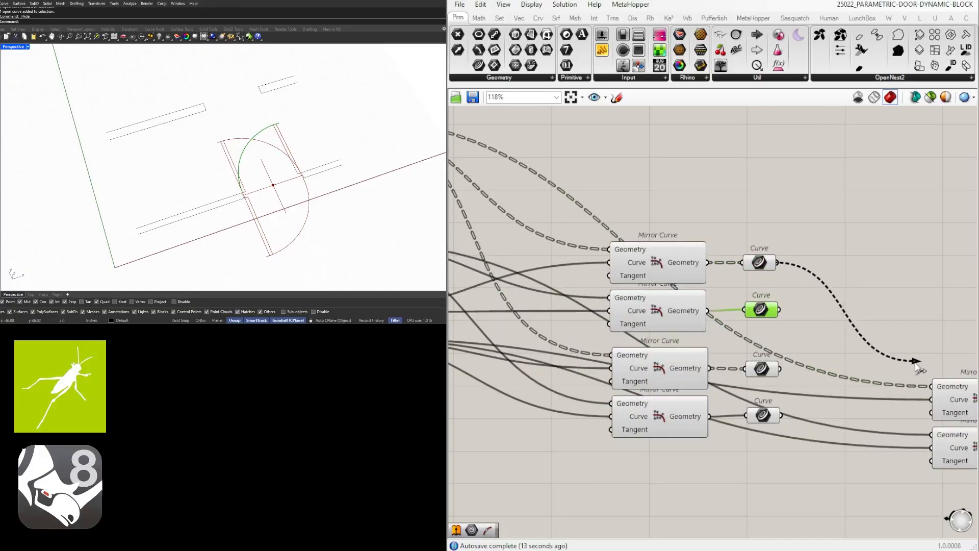
pyautogui.moveTo(779, 309); pyautogui.dragTo(931, 435)
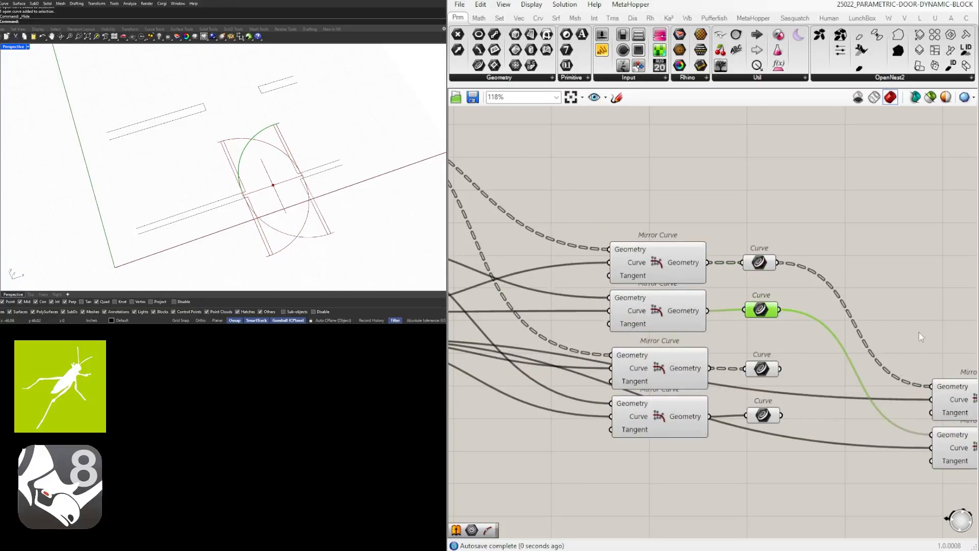
pyautogui.scroll(-3, 862, 315)
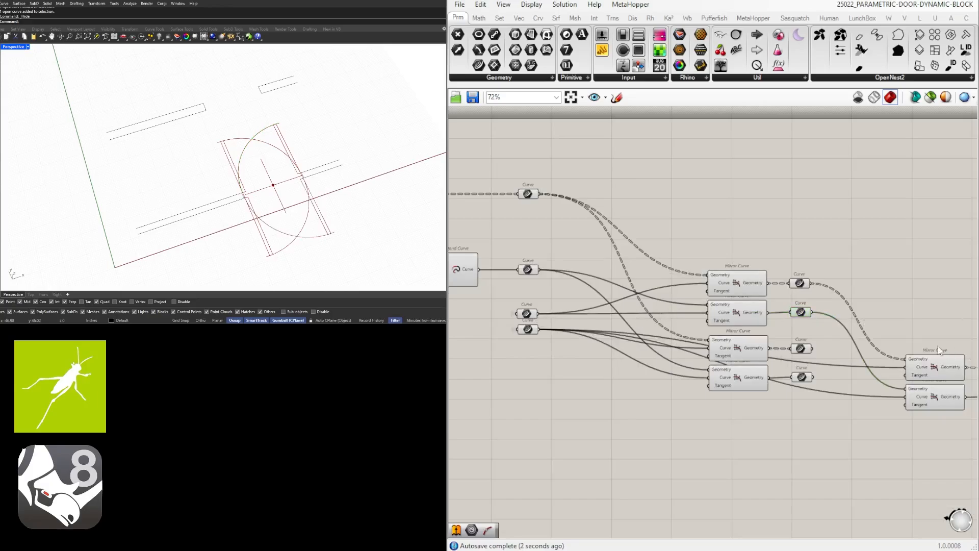
# Check the new Mirror Curve pair's previews and trace their mirror axis back to the opening line's Curve parameter.
pyautogui.moveTo(940, 350); pyautogui.dragTo(791, 310, button='right')
pyautogui.moveTo(895, 395); pyautogui.dragTo(797, 290)
pyautogui.click(783, 326)
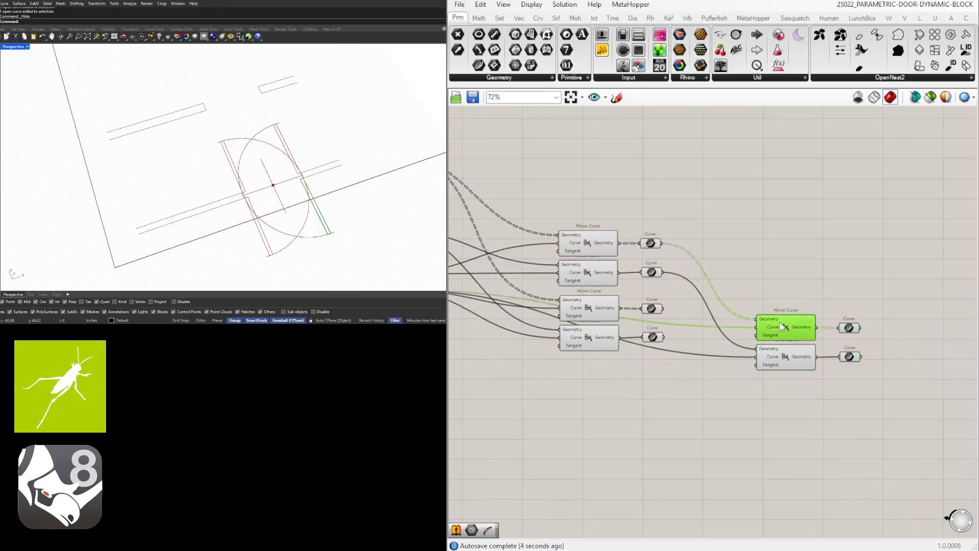
pyautogui.click(786, 361)
pyautogui.scroll(-3, 640, 324)
pyautogui.scroll(5, 575, 304)
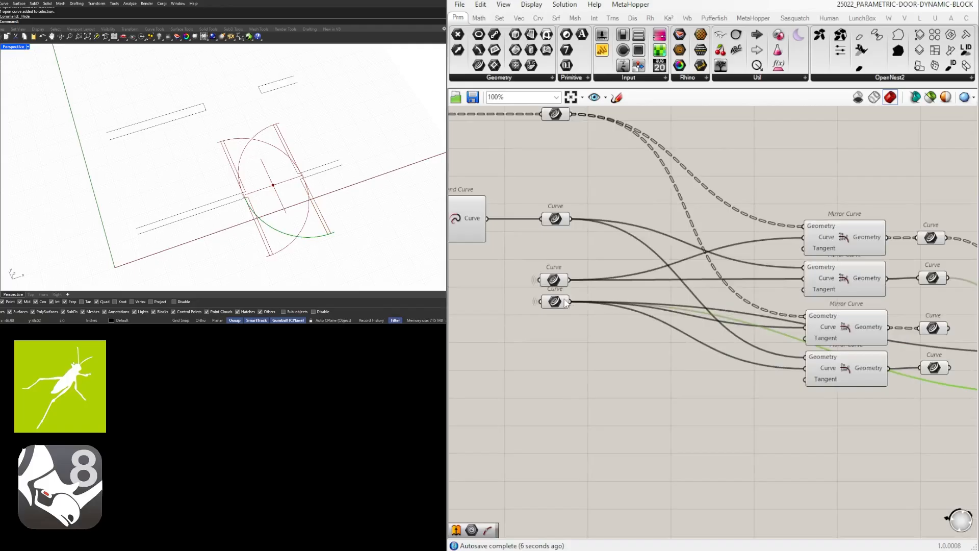
pyautogui.click(555, 302)
pyautogui.scroll(-3, 684, 312)
pyautogui.click(909, 369)
pyautogui.moveTo(910, 369); pyautogui.dragTo(783, 367, button='right')
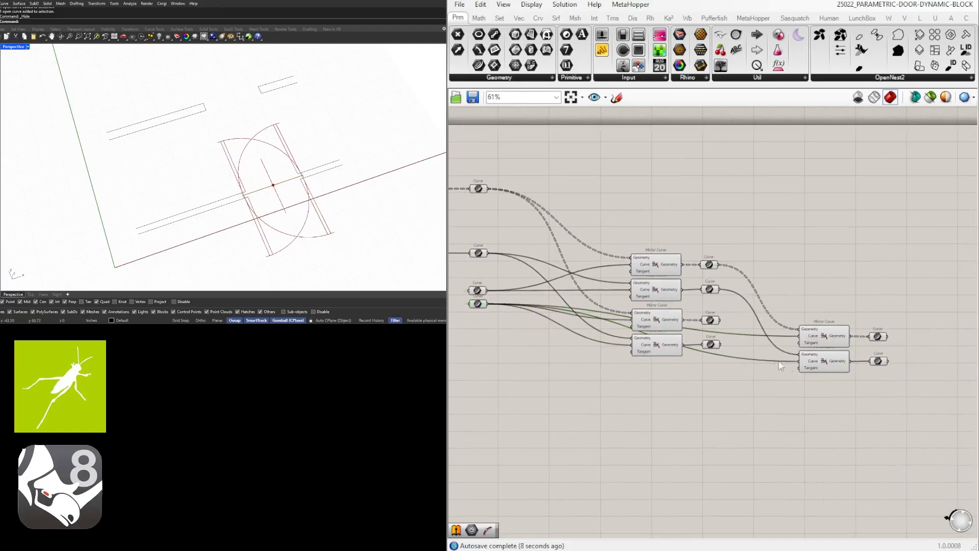
# Examine the original panel and arc and the outputs of the first two Mirror Curve pairs in the viewport.
pyautogui.scroll(2, 888, 384)
pyautogui.scroll(-3, 778, 306)
pyautogui.scroll(3, 573, 247)
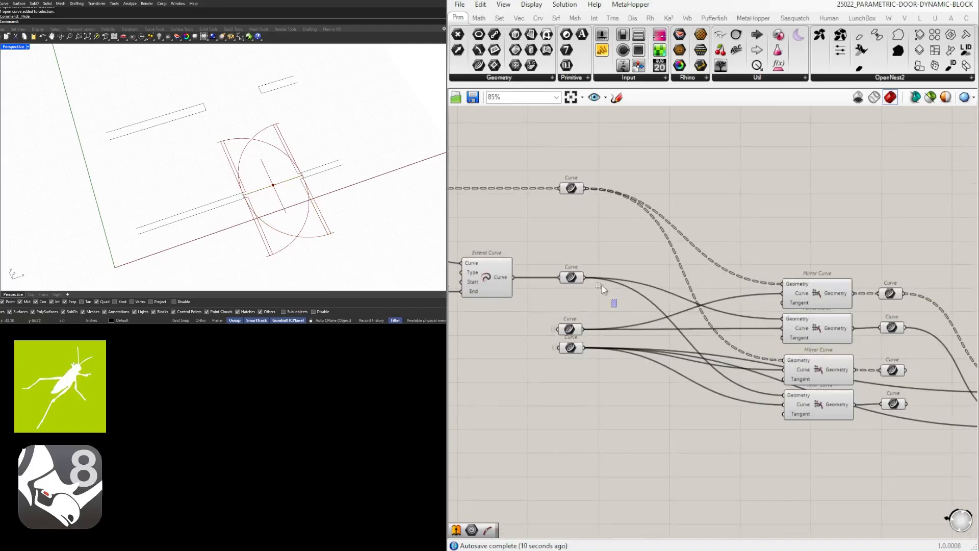
pyautogui.moveTo(618, 306); pyautogui.dragTo(563, 181)
pyautogui.moveTo(746, 341); pyautogui.dragTo(594, 298, button='right')
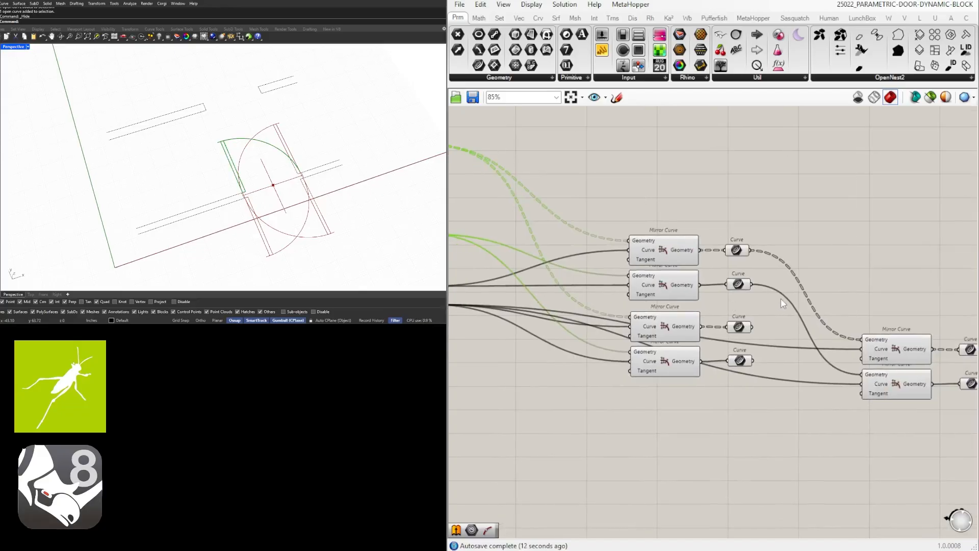
pyautogui.moveTo(781, 307); pyautogui.dragTo(734, 234)
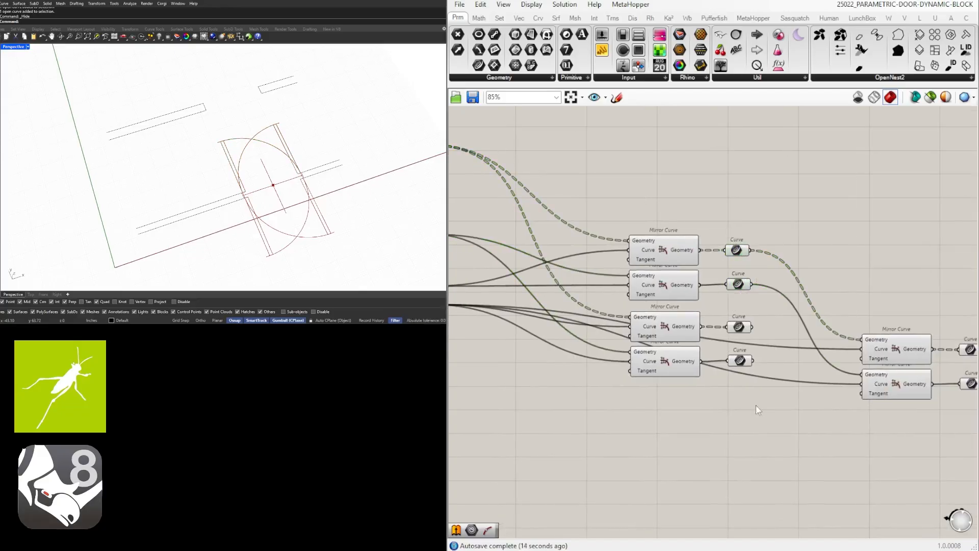
pyautogui.moveTo(759, 401); pyautogui.dragTo(716, 316)
pyautogui.scroll(-2, 706, 334)
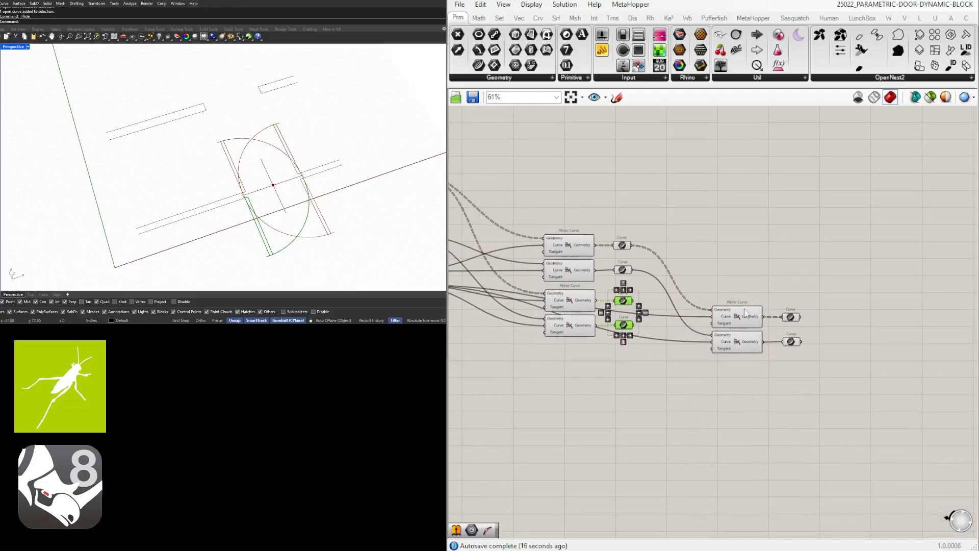
# Compare the opening-line mirrors and the twice-mirrored door with the original panel and arc Curve parameters.
pyautogui.scroll(-2, 623, 248)
pyautogui.scroll(3, 535, 277)
pyautogui.moveTo(503, 240); pyautogui.dragTo(560, 283)
pyautogui.moveTo(778, 367); pyautogui.dragTo(727, 290)
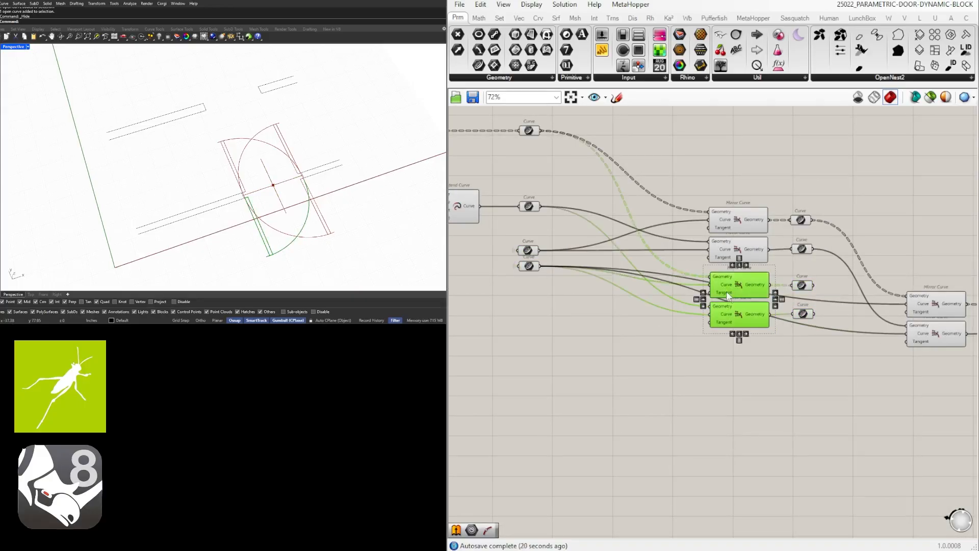
pyautogui.moveTo(557, 226); pyautogui.dragTo(521, 123)
pyautogui.click(909, 214)
pyautogui.moveTo(909, 213); pyautogui.dragTo(789, 209, button='right')
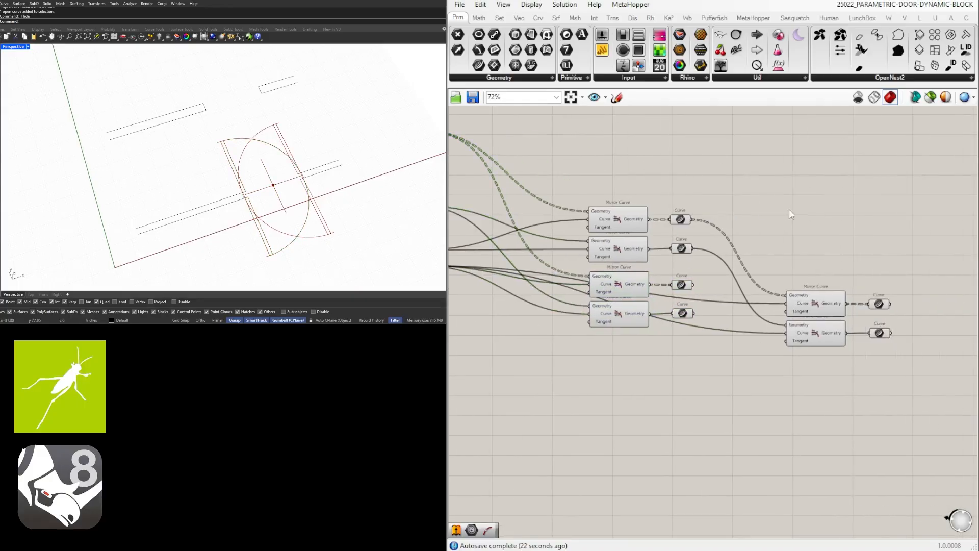
pyautogui.scroll(-1, 809, 339)
pyautogui.moveTo(809, 340); pyautogui.dragTo(780, 331, button='right')
pyautogui.scroll(2, 870, 337)
pyautogui.moveTo(860, 357); pyautogui.dragTo(752, 344)
pyautogui.click(777, 251)
pyautogui.moveTo(664, 214); pyautogui.dragTo(779, 234, button='right')
pyautogui.click(756, 247)
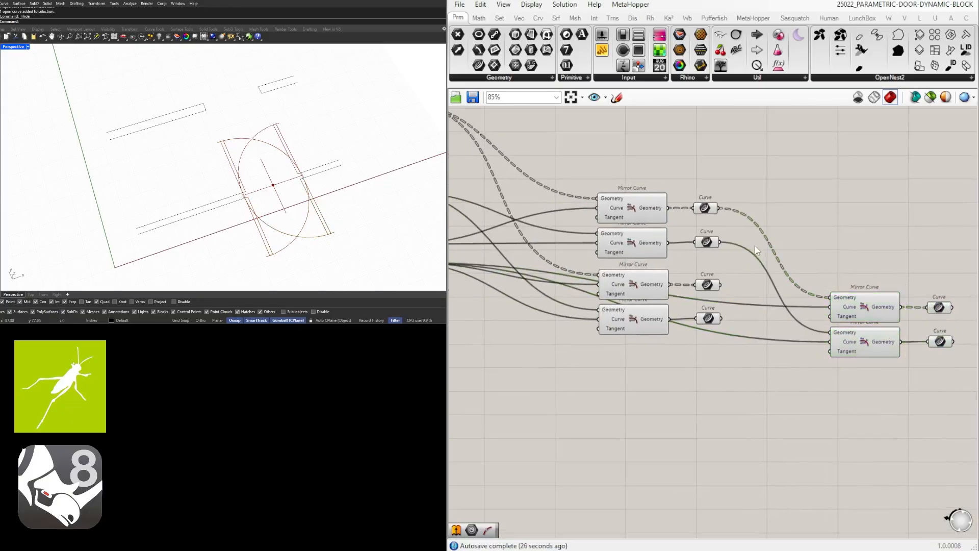
# Set the wire display to Hidden on the Curve input of both second-stage Mirror Curve components.
pyautogui.scroll(-2, 862, 247)
pyautogui.moveTo(914, 330); pyautogui.dragTo(825, 331, button='right')
pyautogui.scroll(-2, 768, 307)
pyautogui.scroll(3, 796, 320)
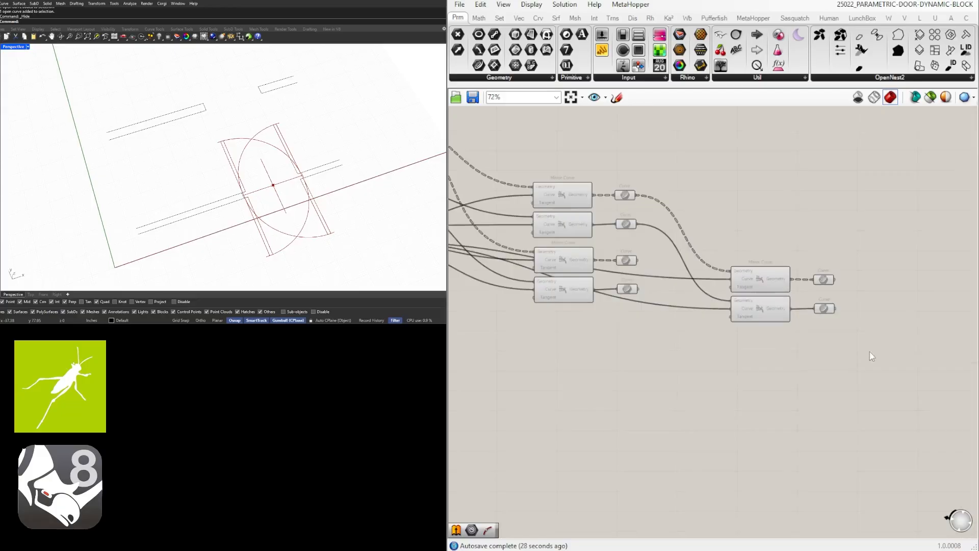
pyautogui.moveTo(862, 344); pyautogui.dragTo(776, 295)
pyautogui.click(759, 266)
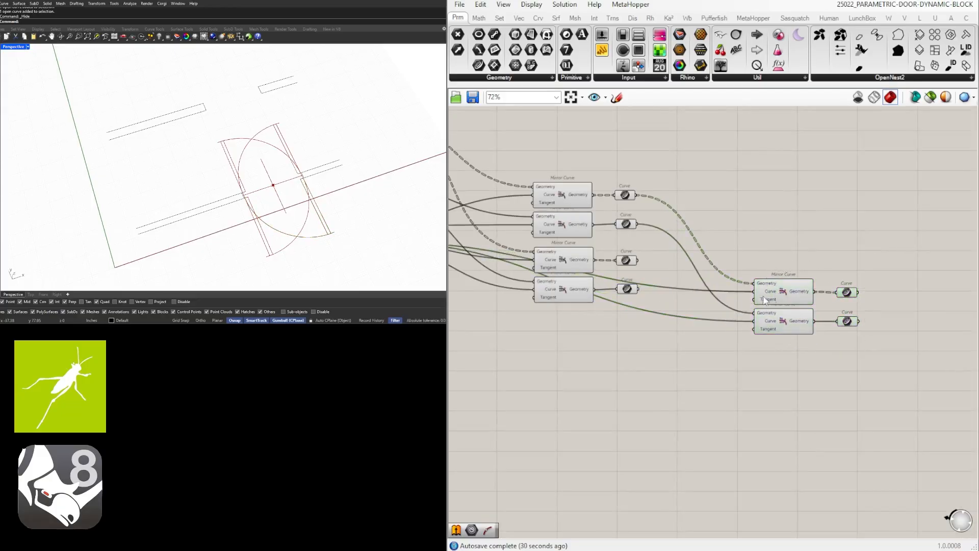
pyautogui.scroll(1, 760, 294)
pyautogui.moveTo(761, 294); pyautogui.dragTo(662, 291, button='right')
pyautogui.rightClick(662, 291)
pyautogui.moveTo(684, 323)
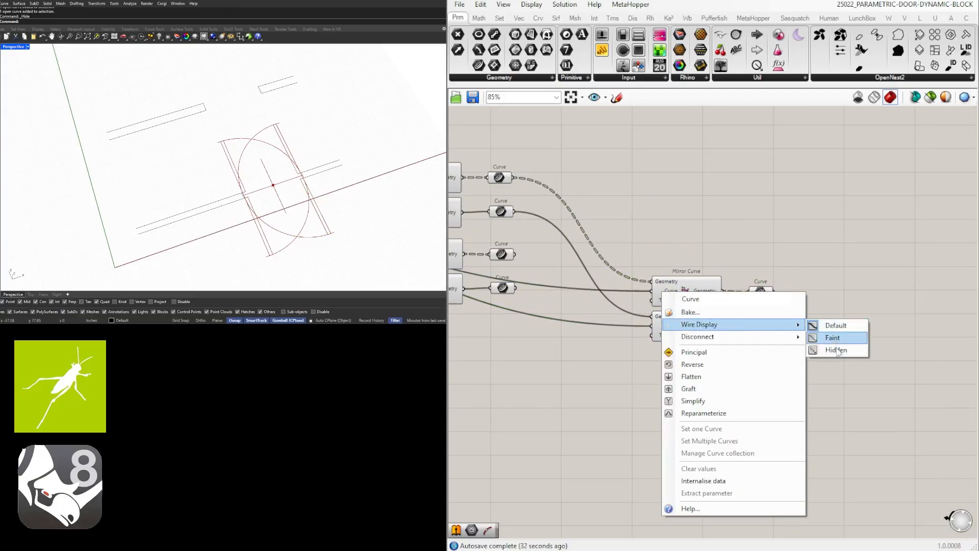
pyautogui.click(831, 349)
pyautogui.rightClick(674, 329)
pyautogui.moveTo(688, 358)
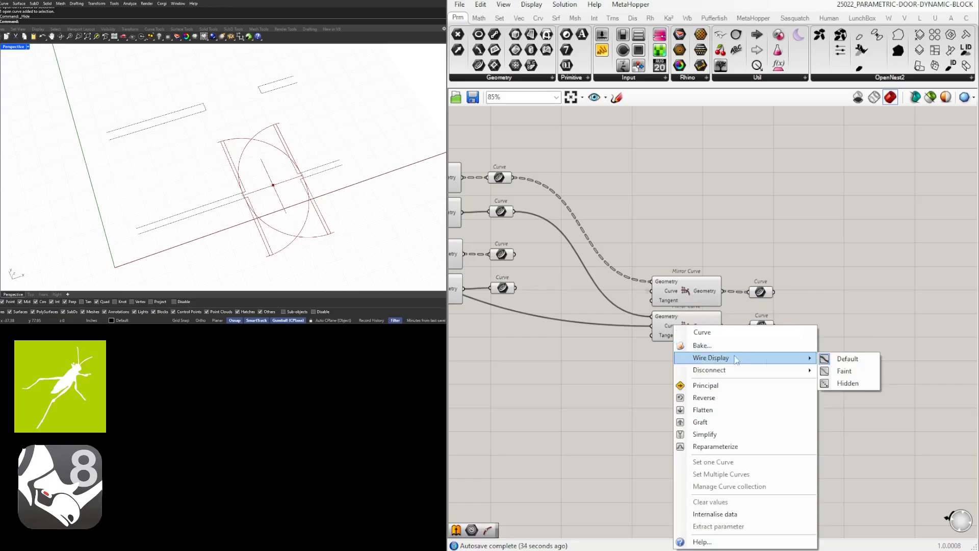
pyautogui.click(847, 383)
# Move the second-stage Mirror Curve pair and its outputs up level with the first mirrored Curve parameters.
pyautogui.moveTo(844, 401); pyautogui.dragTo(645, 268)
pyautogui.moveTo(680, 298); pyautogui.dragTo(639, 194)
pyautogui.click(543, 188)
pyautogui.moveTo(541, 189); pyautogui.dragTo(752, 214, button='right')
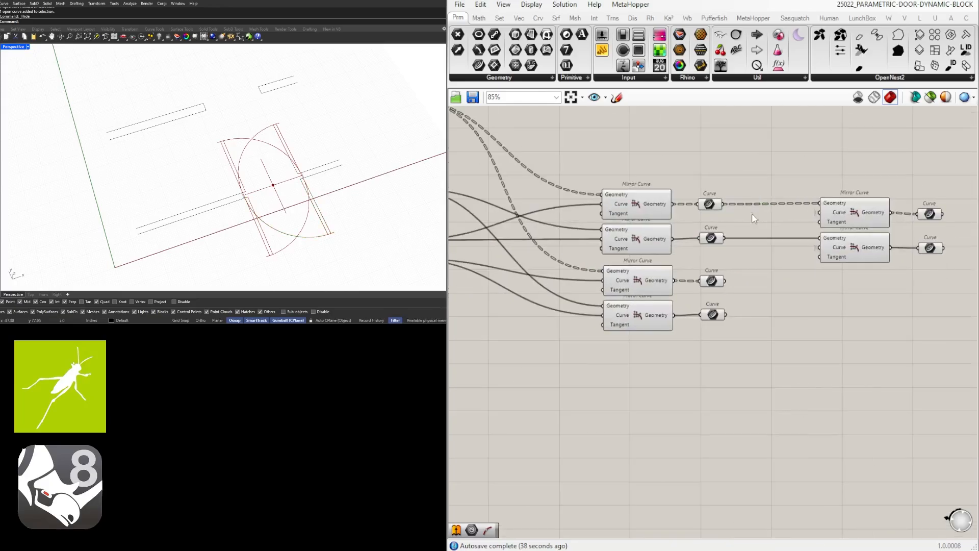
# Review the layout of the source Curve parameters and all three Mirror Curve pairs.
pyautogui.scroll(-2, 740, 218)
pyautogui.moveTo(558, 229); pyautogui.dragTo(662, 258, button='right')
pyautogui.moveTo(825, 262); pyautogui.dragTo(609, 284, button='right')
pyautogui.scroll(-2, 659, 270)
pyautogui.moveTo(693, 288); pyautogui.dragTo(791, 298, button='right')
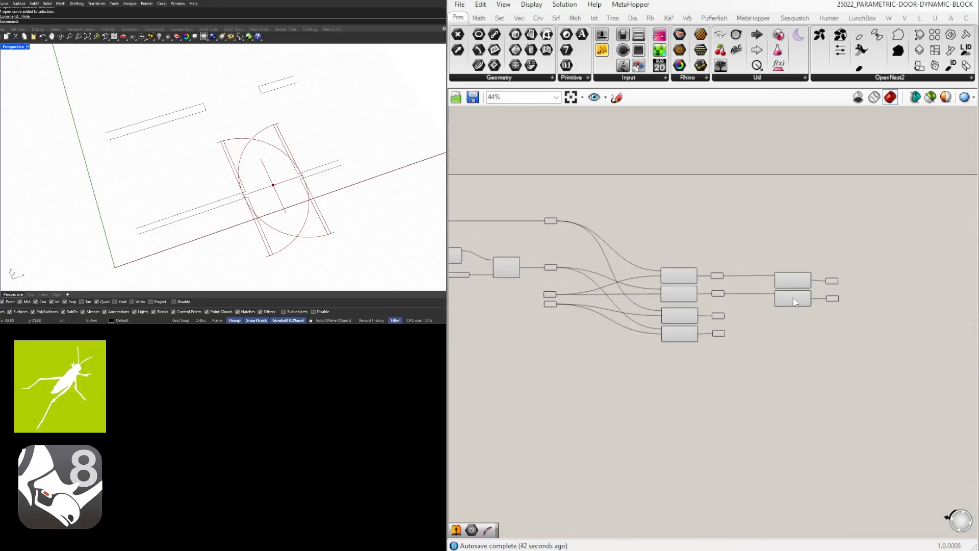
pyautogui.scroll(4, 791, 296)
pyautogui.scroll(-2, 653, 317)
pyautogui.moveTo(653, 317); pyautogui.dragTo(753, 339, button='right')
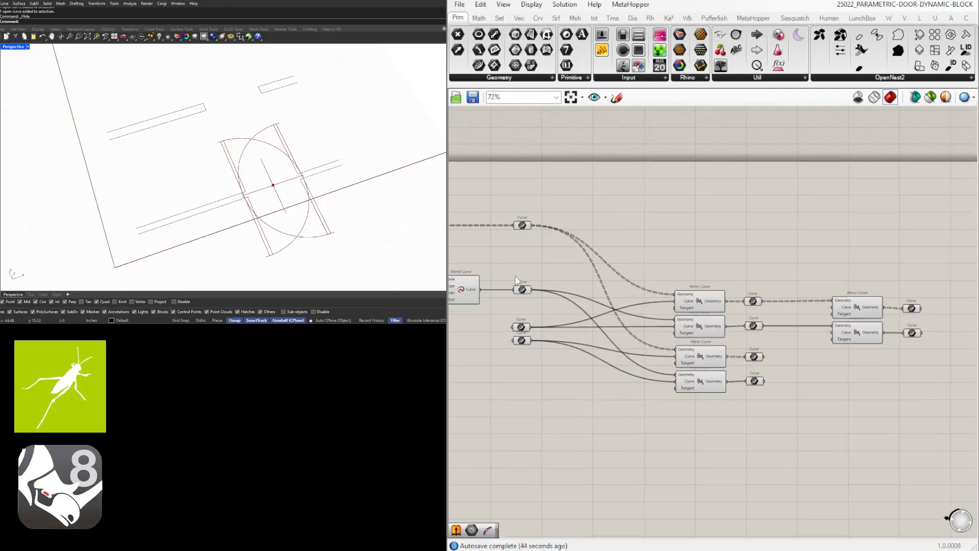
# Add a new Curve parameter and place it beyond the outputs of the second-stage Mirror Curve pair.
pyautogui.scroll(1, 516, 278)
pyautogui.scroll(-2, 626, 256)
pyautogui.moveTo(793, 267); pyautogui.dragTo(682, 268, button='right')
pyautogui.scroll(3, 461, 234)
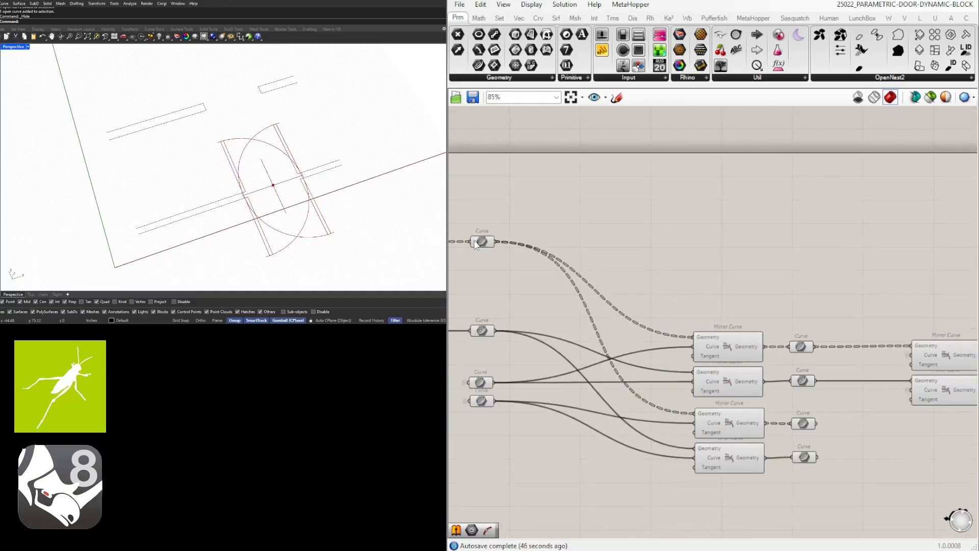
pyautogui.click(480, 241)
pyautogui.doubleClick(799, 278)
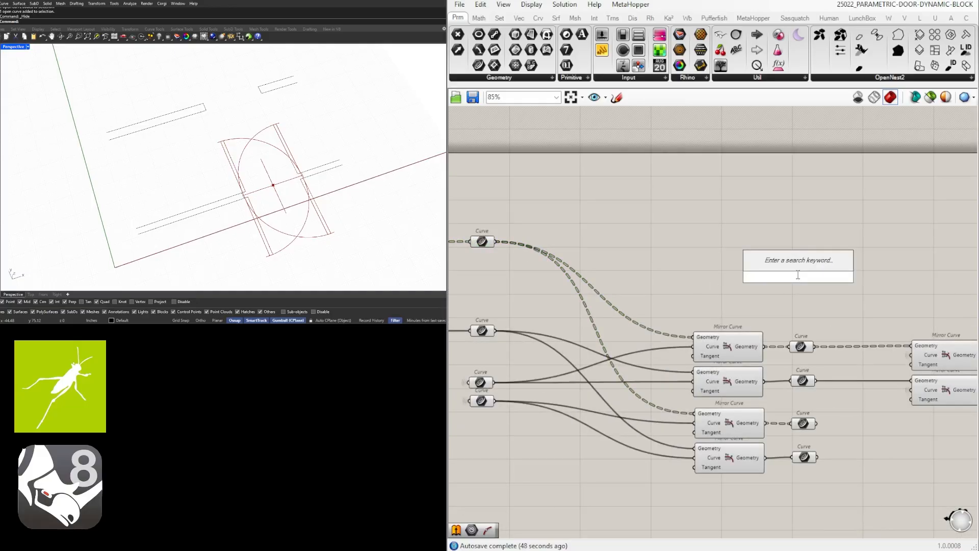
pyautogui.write('curve')
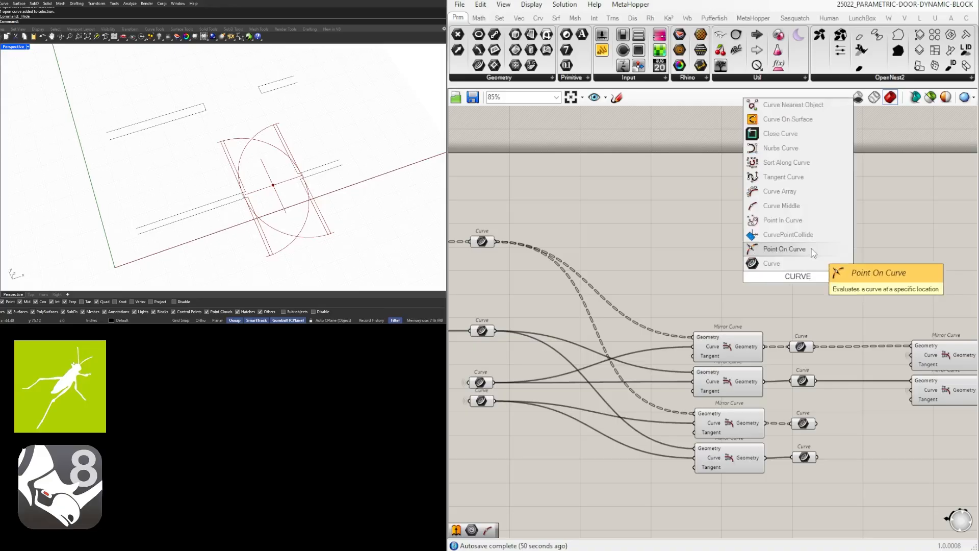
pyautogui.click(811, 263)
pyautogui.scroll(-2, 801, 281)
pyautogui.moveTo(788, 282); pyautogui.dragTo(735, 282, button='right')
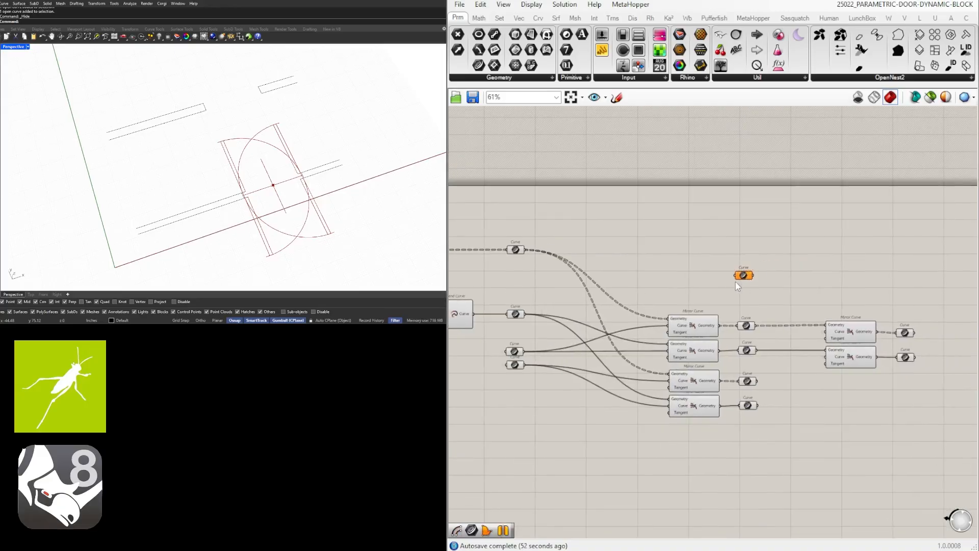
pyautogui.moveTo(736, 281); pyautogui.dragTo(953, 287)
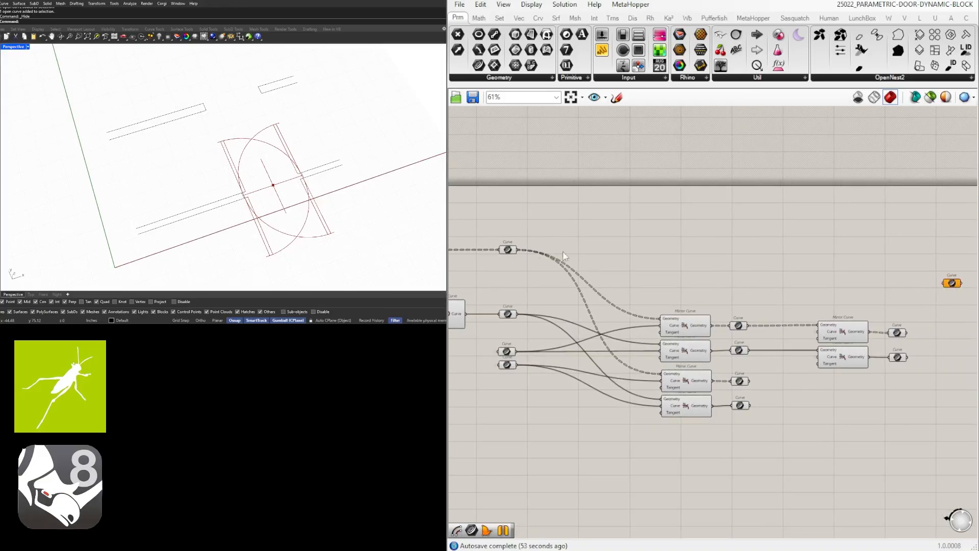
# Wire the original door panel Curve and its three mirrored copies together into the new Curve parameter.
pyautogui.click(508, 250)
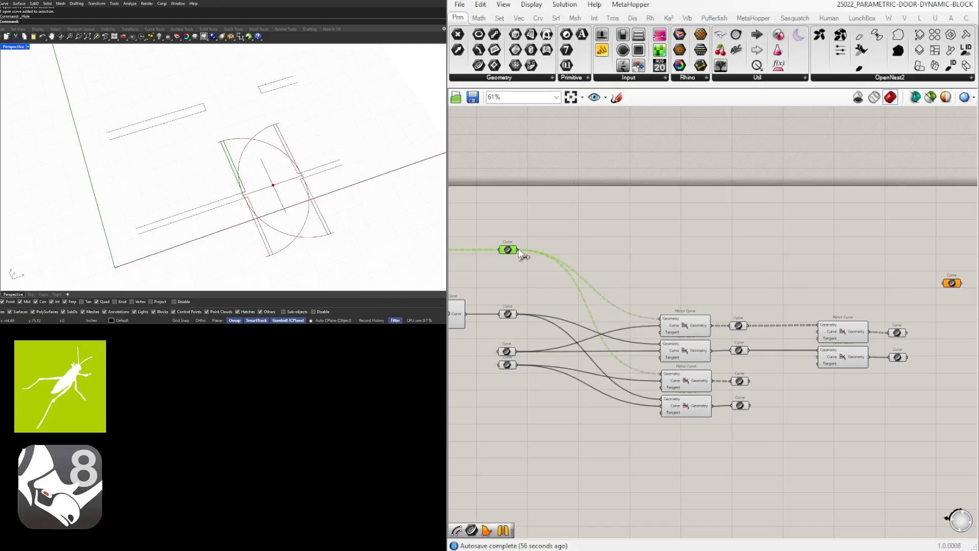
pyautogui.moveTo(518, 250); pyautogui.dragTo(963, 268)
pyautogui.scroll(-1, 697, 315)
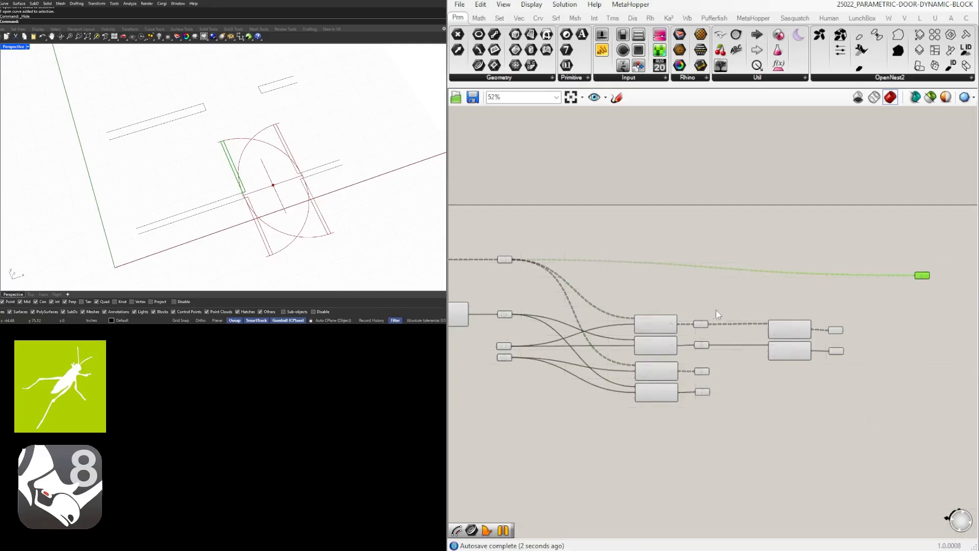
pyautogui.scroll(1, 712, 317)
pyautogui.moveTo(750, 323); pyautogui.dragTo(701, 330, button='right')
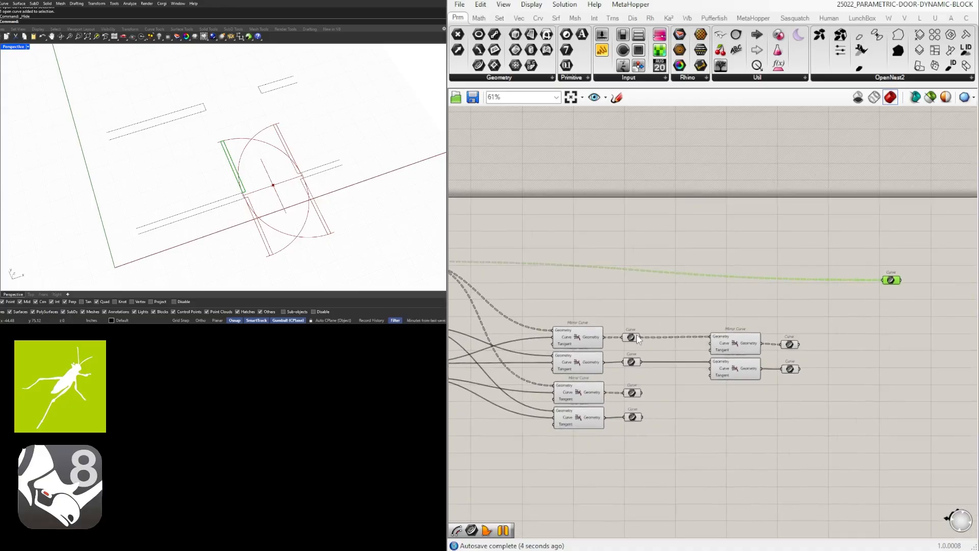
pyautogui.click(632, 337)
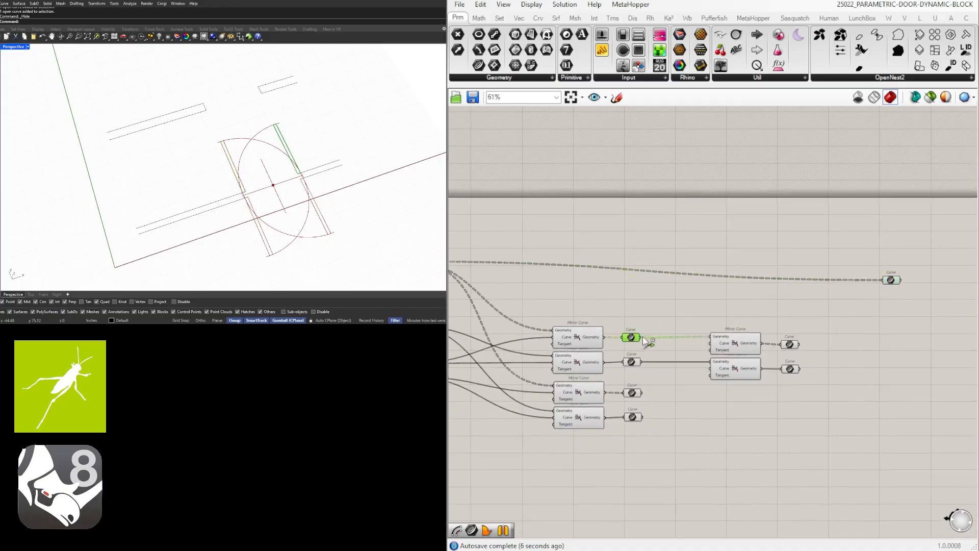
pyautogui.moveTo(644, 340); pyautogui.dragTo(891, 299)
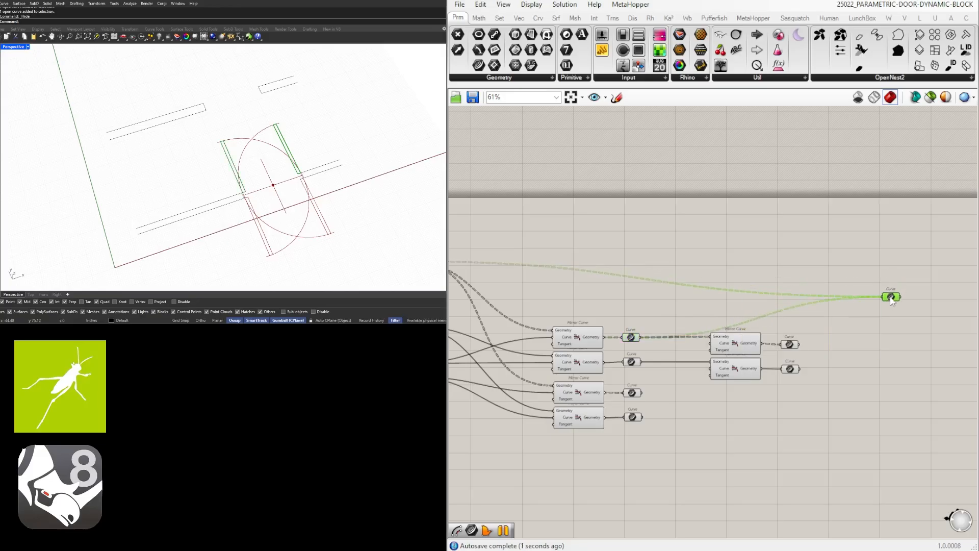
pyautogui.click(633, 393)
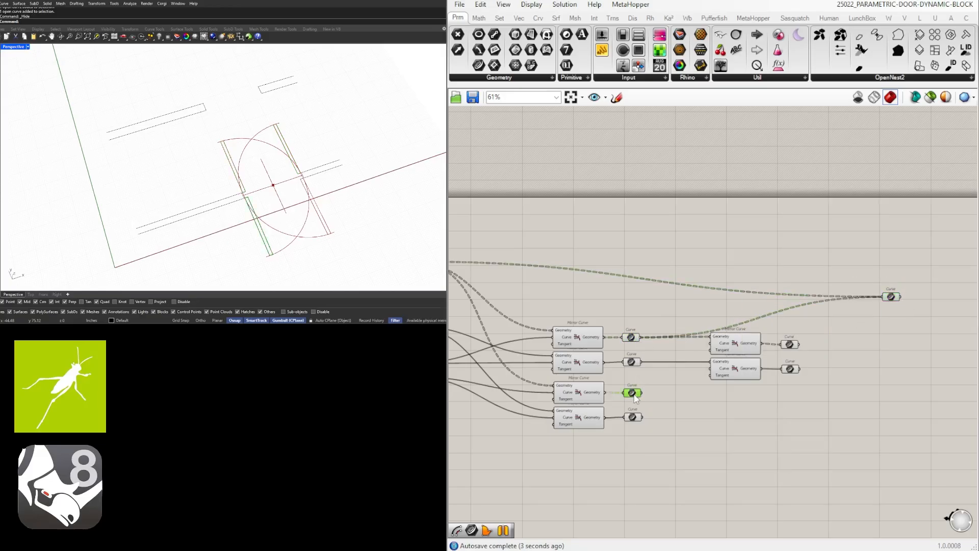
pyautogui.moveTo(644, 393); pyautogui.dragTo(883, 298)
pyautogui.click(792, 346)
pyautogui.moveTo(804, 349); pyautogui.dragTo(883, 296)
# Flatten the combined panel Curve parameter and move it up level with the original panel Curve parameter.
pyautogui.scroll(5, 938, 296)
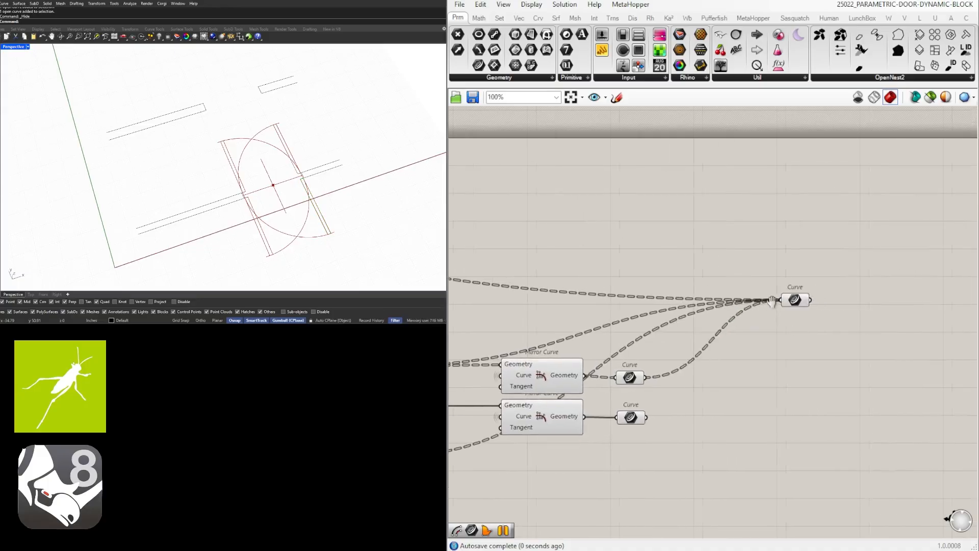
pyautogui.rightClick(793, 299)
pyautogui.click(824, 397)
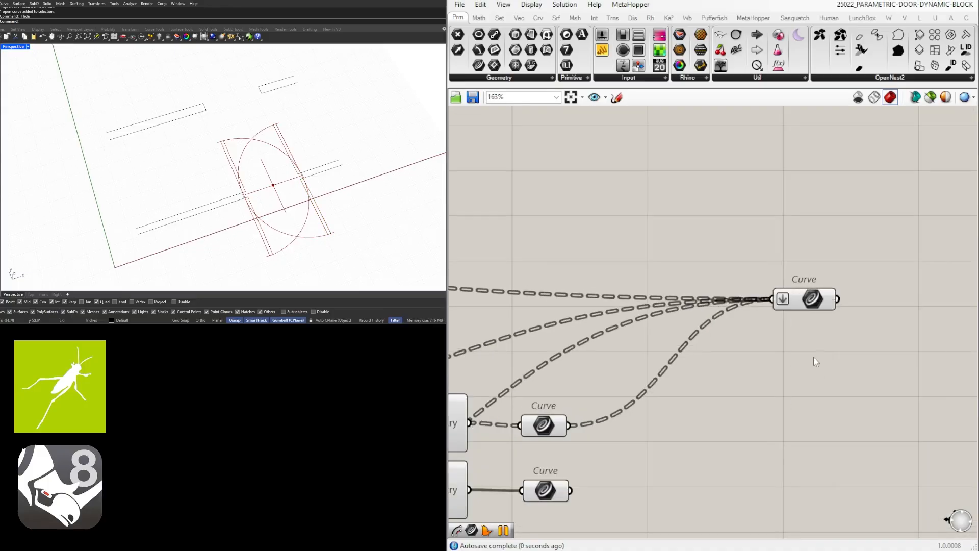
pyautogui.moveTo(813, 304); pyautogui.dragTo(866, 235)
pyautogui.scroll(-3, 812, 278)
pyautogui.scroll(-3, 866, 235)
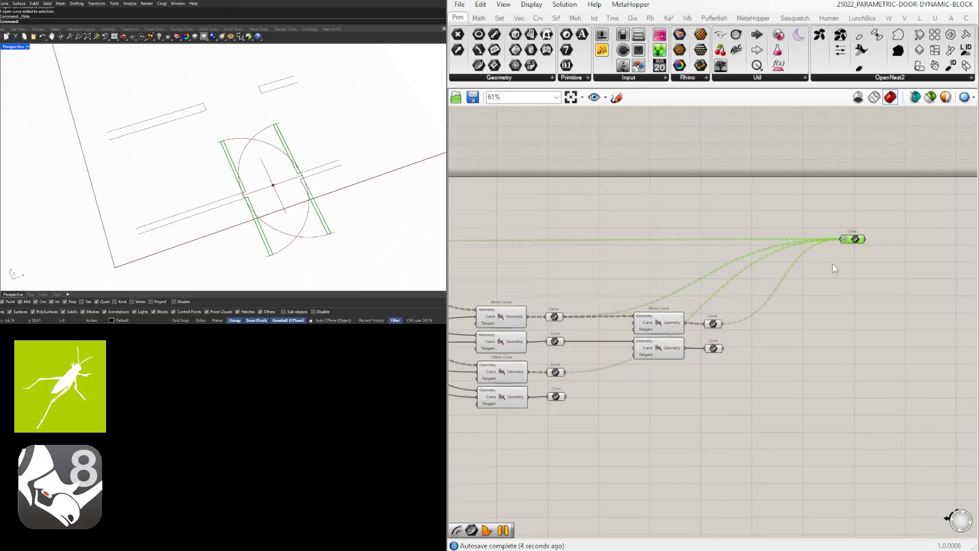
# Duplicate the flattened Curve parameter just below and replace its inputs with the original swing arc Curve.
pyautogui.scroll(3, 678, 305)
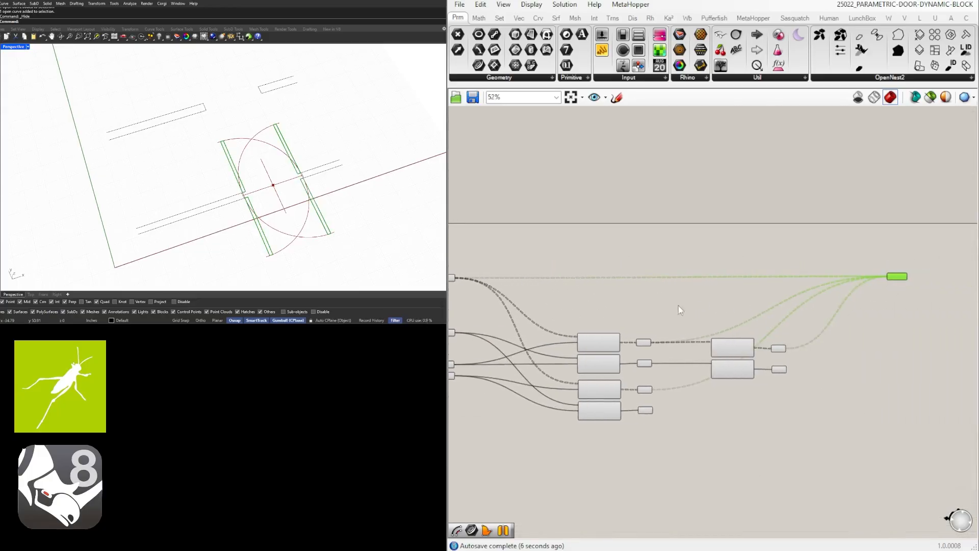
pyautogui.scroll(-2, 586, 336)
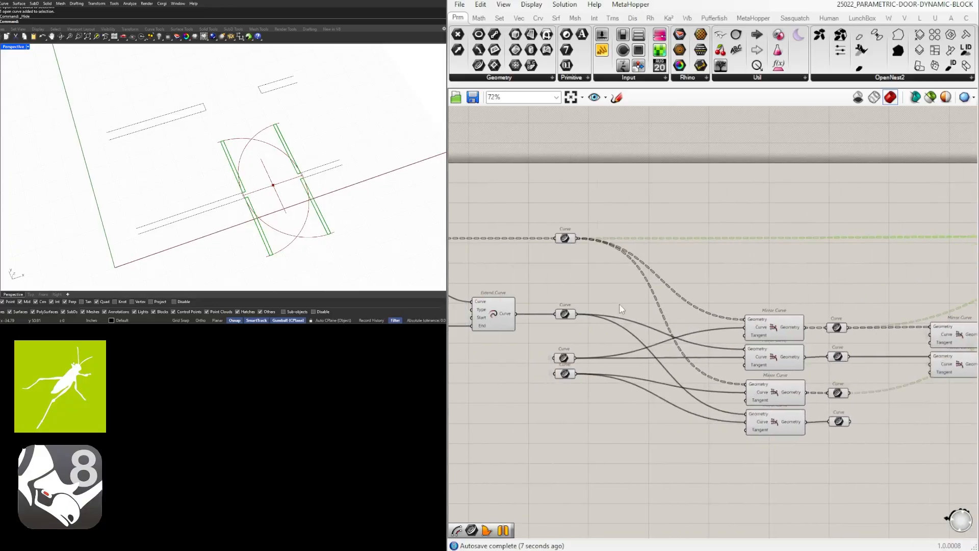
pyautogui.click(570, 312)
pyautogui.scroll(3, 840, 320)
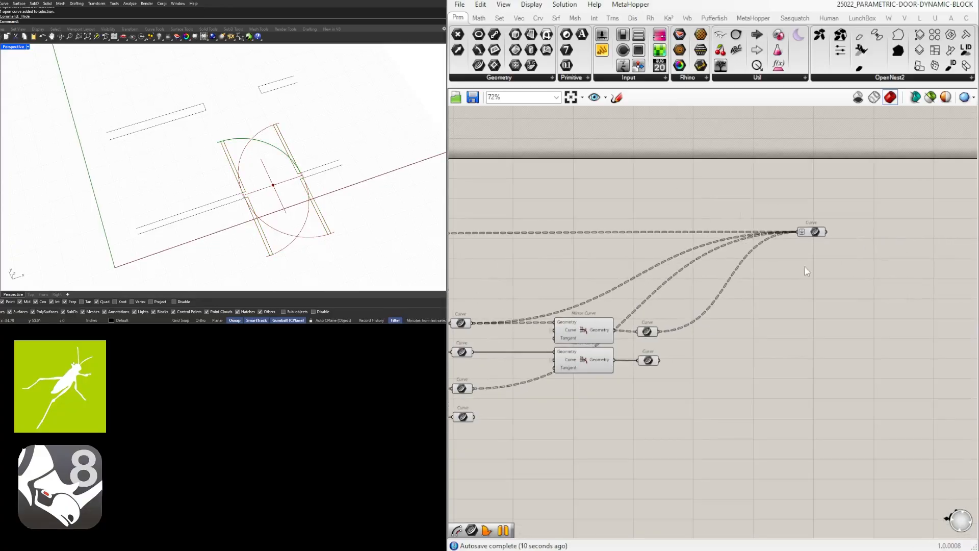
pyautogui.keyDown('alt'); pyautogui.moveTo(814, 233); pyautogui.dragTo(814, 257); pyautogui.keyUp('alt')
pyautogui.scroll(-4, 902, 267)
pyautogui.scroll(2, 589, 298)
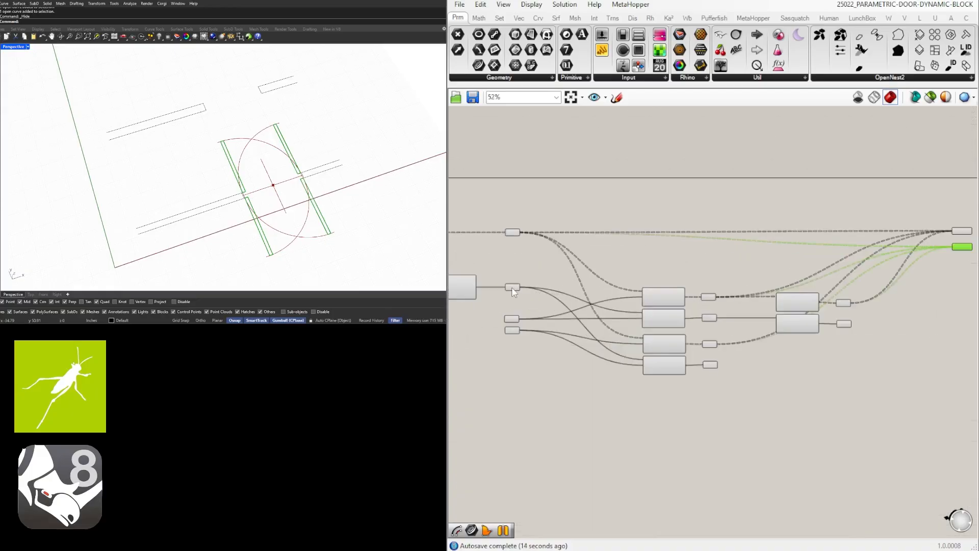
pyautogui.moveTo(522, 287); pyautogui.dragTo(952, 247)
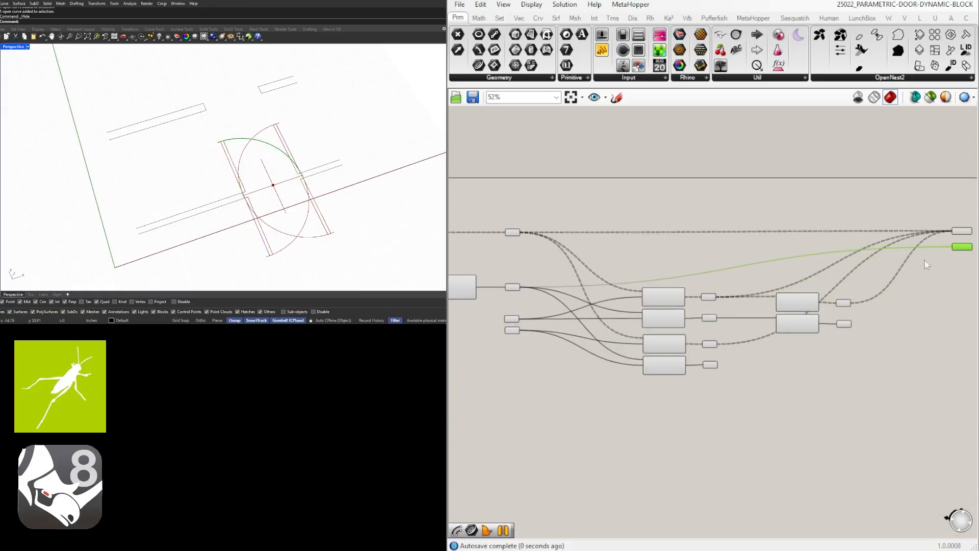
# Add the three mirrored swing arc Curves to the duplicated Curve parameter alongside the original arc.
pyautogui.scroll(4, 889, 282)
pyautogui.scroll(-2, 691, 297)
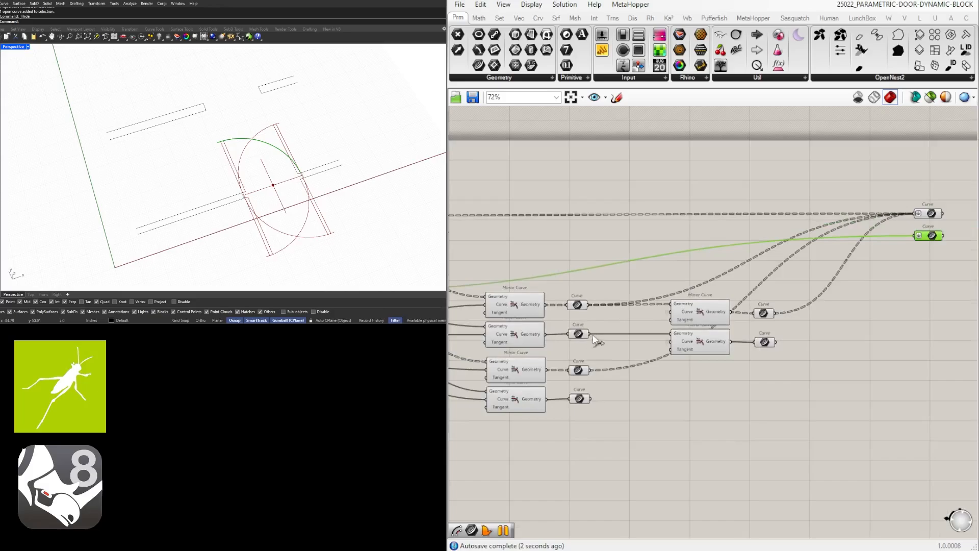
pyautogui.keyDown('shift'); pyautogui.moveTo(594, 336); pyautogui.dragTo(914, 235); pyautogui.keyUp('shift')
pyautogui.click(579, 399)
pyautogui.keyDown('shift'); pyautogui.moveTo(596, 401); pyautogui.dragTo(914, 236); pyautogui.keyUp('shift')
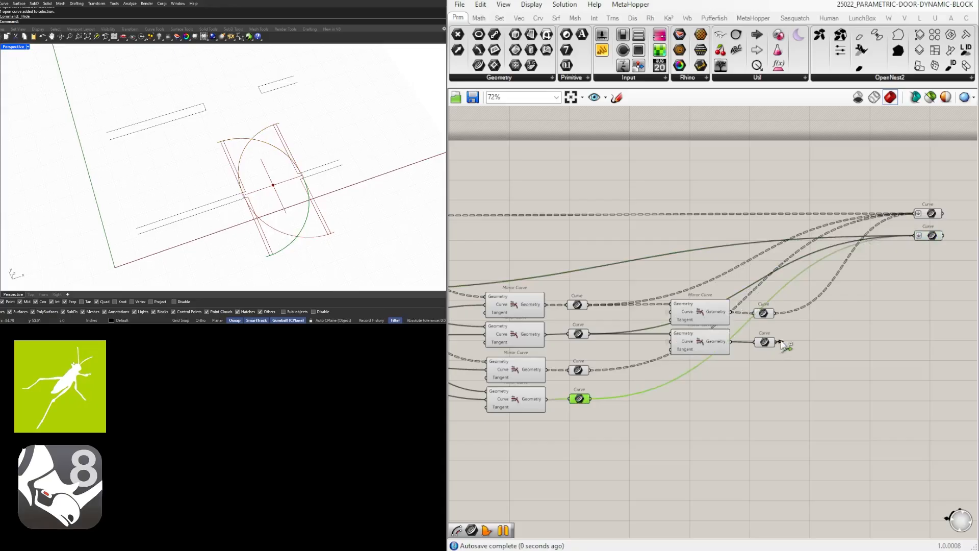
pyautogui.keyDown('shift'); pyautogui.moveTo(776, 343); pyautogui.dragTo(915, 236); pyautogui.keyUp('shift')
# Check which door arcs and panels each of the two flattened Curve parameters collects.
pyautogui.moveTo(908, 268); pyautogui.dragTo(831, 289, button='right')
pyautogui.click(854, 259)
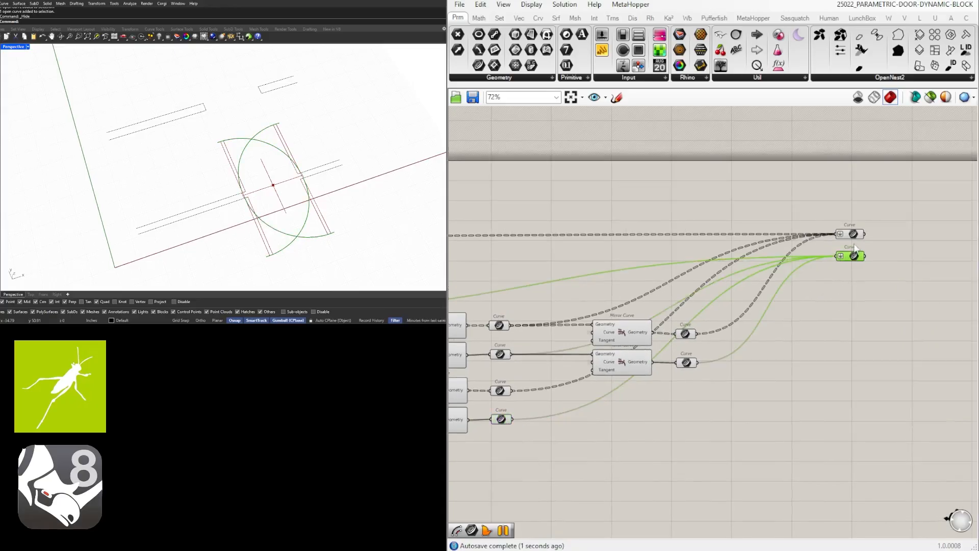
pyautogui.click(854, 235)
pyautogui.moveTo(909, 265); pyautogui.dragTo(803, 273, button='right')
pyautogui.scroll(2, 796, 273)
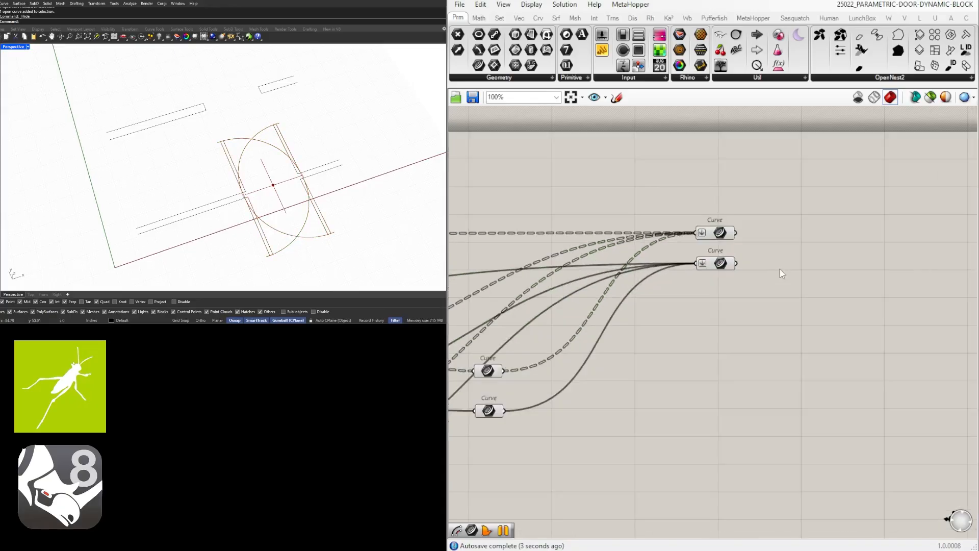
pyautogui.scroll(-3, 780, 271)
pyautogui.moveTo(751, 310); pyautogui.dragTo(937, 267, button='right')
pyautogui.scroll(-3, 875, 303)
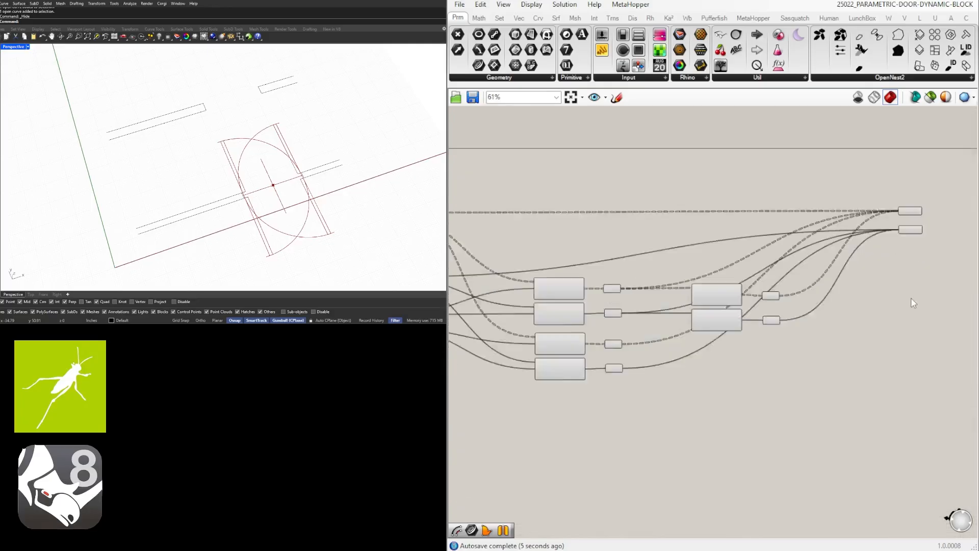
# Set the wire display to Hidden on both flattened Curve parameters.
pyautogui.scroll(4, 761, 269)
pyautogui.rightClick(720, 254)
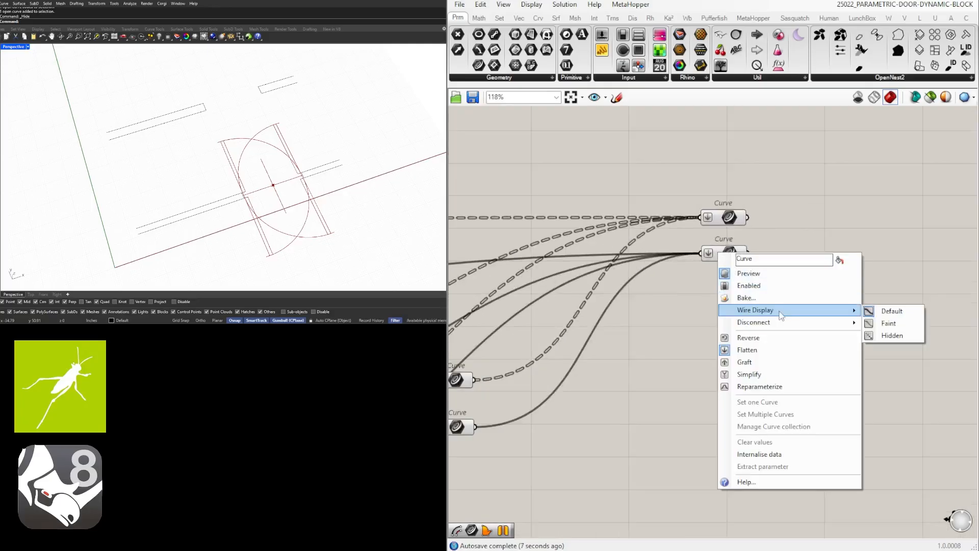
pyautogui.moveTo(847, 311)
pyautogui.click(883, 334)
pyautogui.rightClick(719, 217)
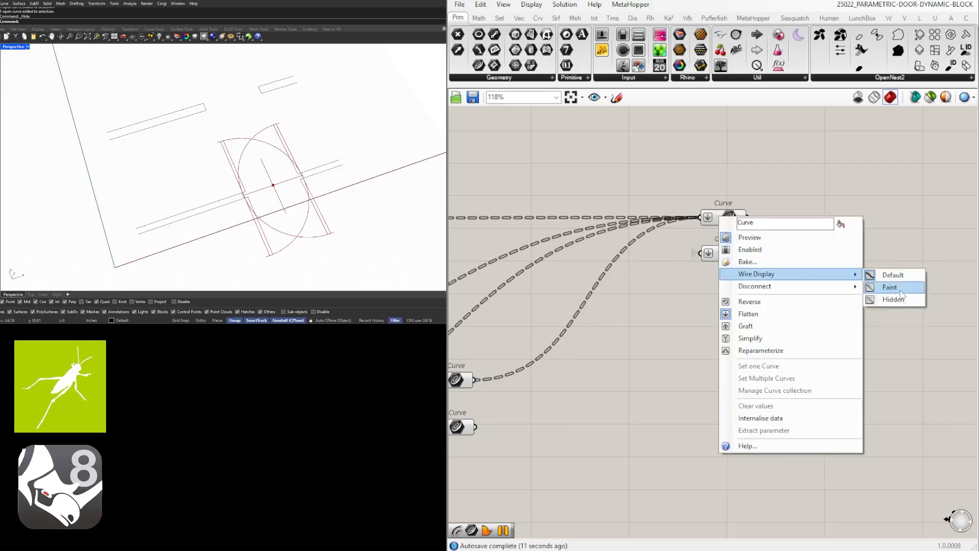
pyautogui.click(888, 299)
# Move the two flattened Curve parameters next to the second-stage mirror outputs, aligning the panel and arc rows.
pyautogui.moveTo(829, 334); pyautogui.dragTo(727, 191)
pyautogui.moveTo(737, 224); pyautogui.dragTo(540, 427)
pyautogui.click(567, 365)
pyautogui.click(591, 428)
pyautogui.scroll(-4, 591, 428)
pyautogui.scroll(-5, 559, 431)
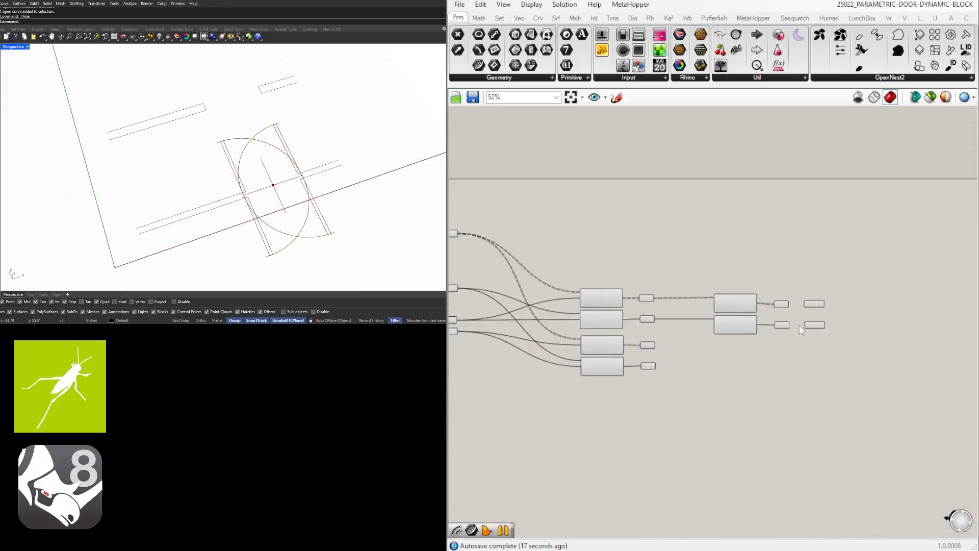
pyautogui.scroll(6, 647, 330)
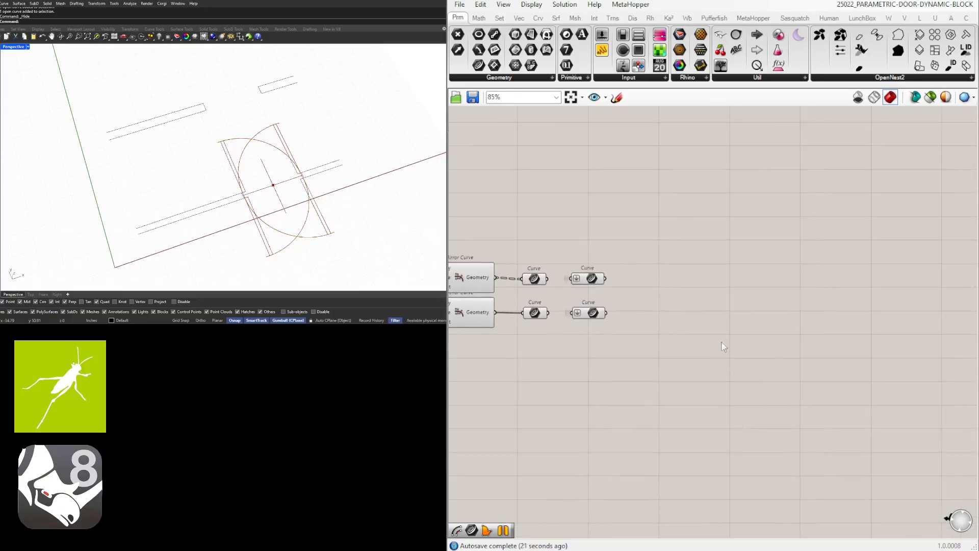
# Add a List Item component and wire the flattened panel Curve parameter into its List input.
pyautogui.doubleClick(784, 352)
pyautogui.write('ITEM')
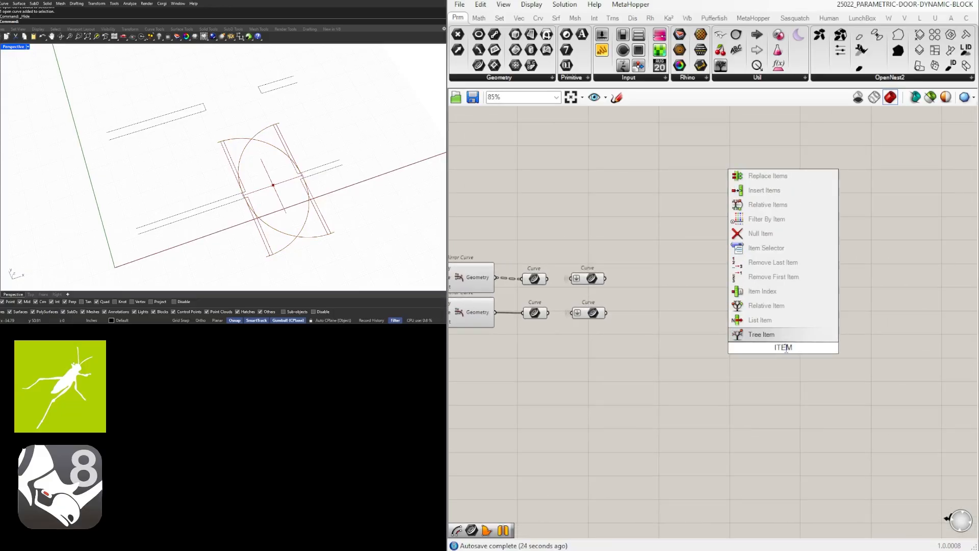
pyautogui.click(786, 318)
pyautogui.click(592, 279)
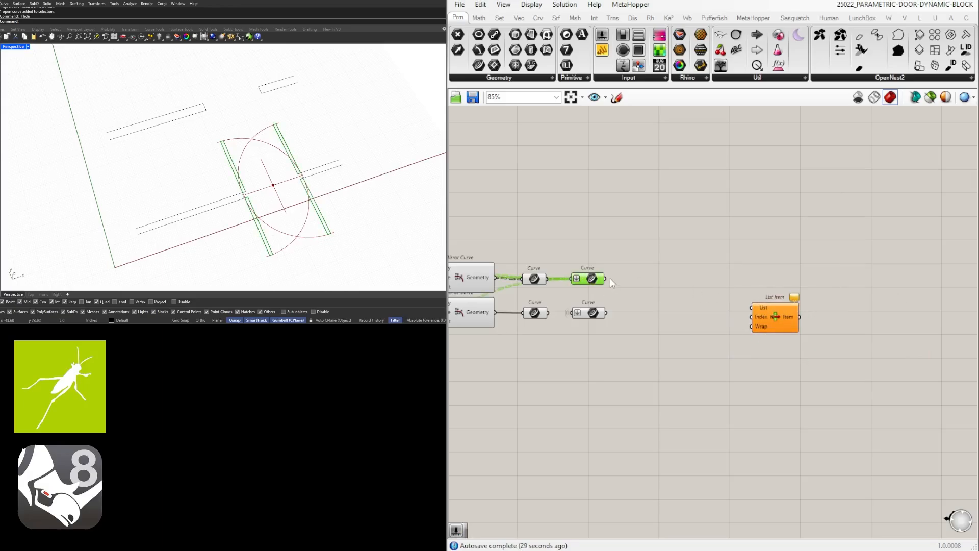
pyautogui.moveTo(606, 279); pyautogui.dragTo(765, 296)
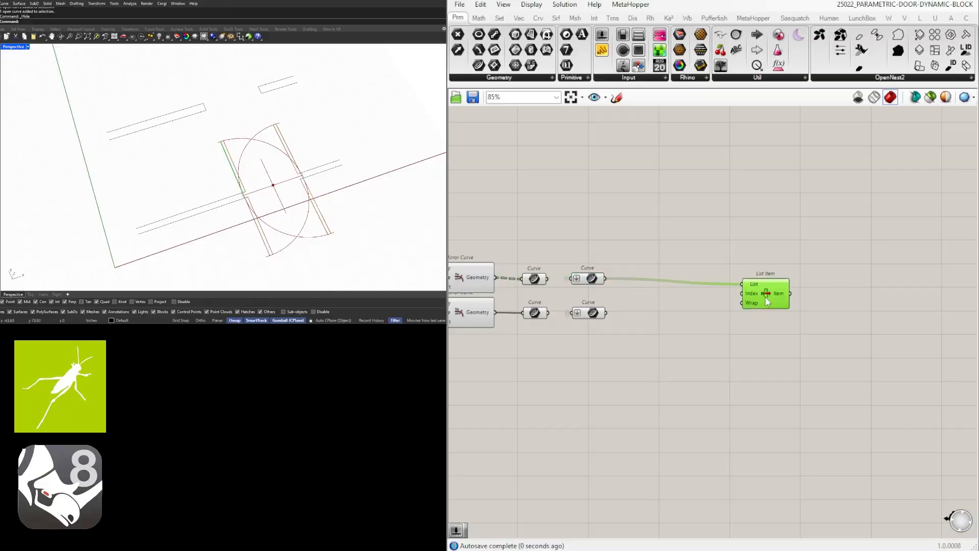
# Flatten the Curves input of the Join Curves component that assembles the closed door panel from its edge lines.
pyautogui.moveTo(577, 292); pyautogui.dragTo(764, 303, button='right')
pyautogui.scroll(-2, 648, 286)
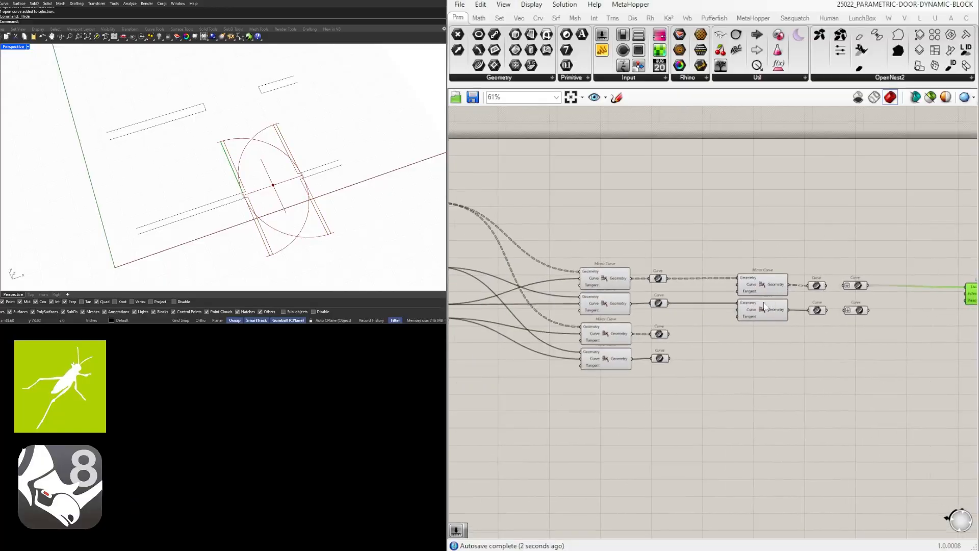
pyautogui.moveTo(546, 375); pyautogui.dragTo(734, 339, button='right')
pyautogui.scroll(1, 611, 296)
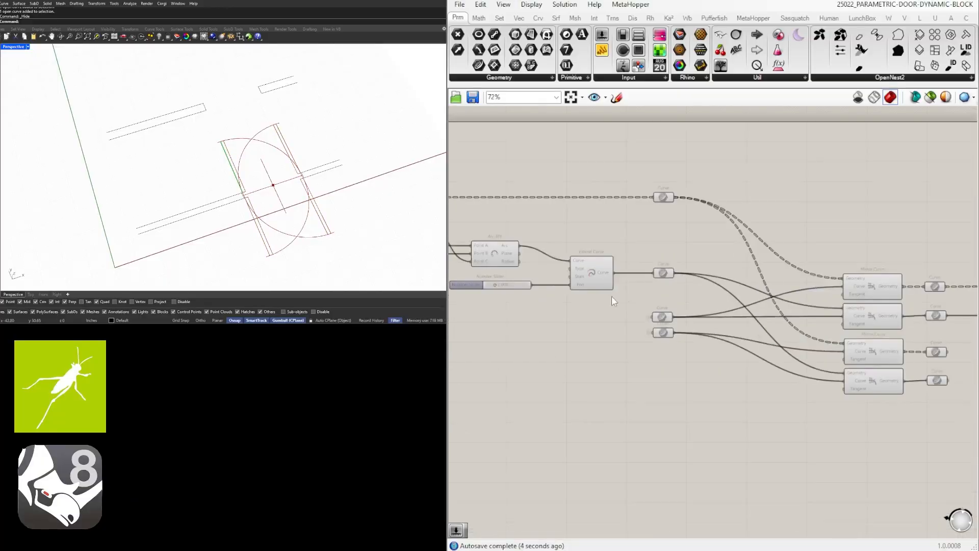
pyautogui.moveTo(454, 319); pyautogui.dragTo(774, 313, button='right')
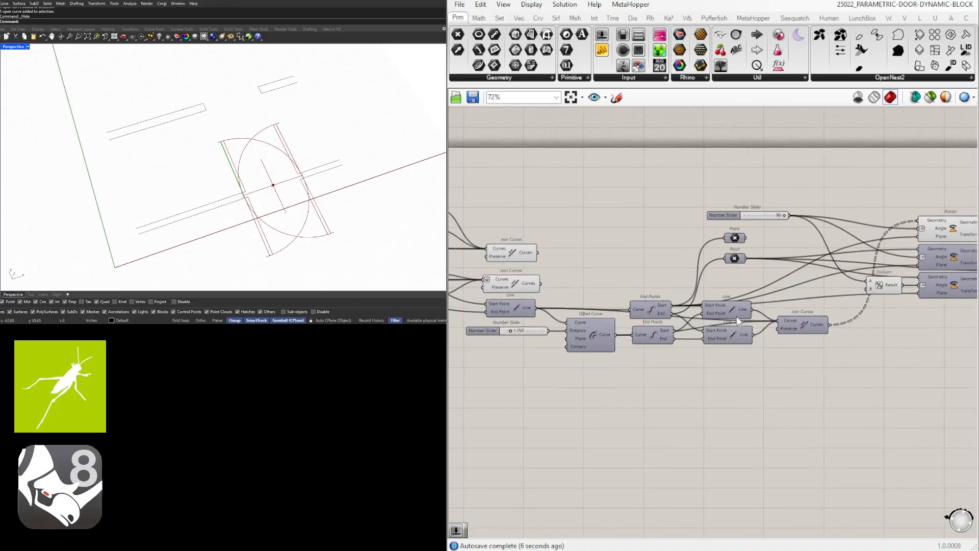
pyautogui.scroll(4, 774, 314)
pyautogui.rightClick(775, 313)
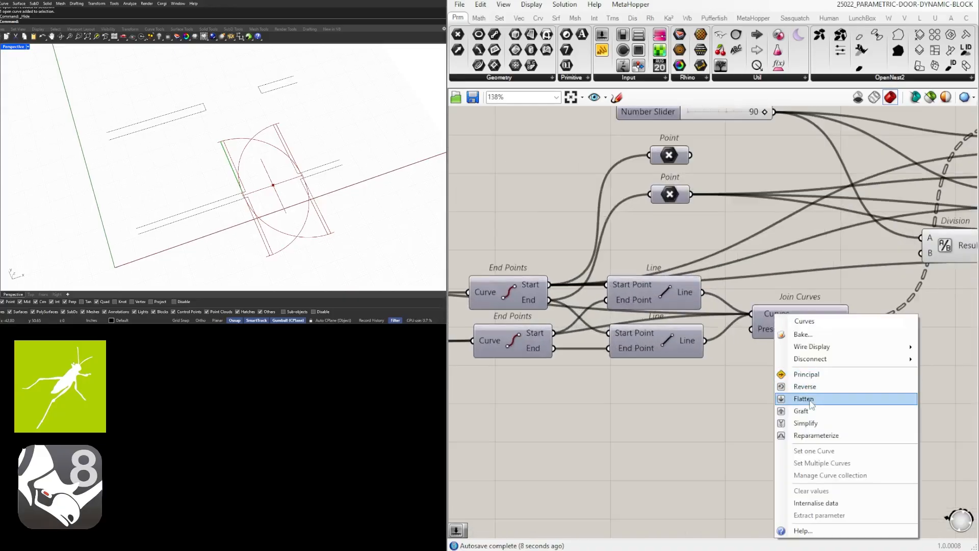
pyautogui.click(799, 396)
# Briefly preview the Join Curves result in the viewport and inspect what its Curves output contains.
pyautogui.click(776, 313)
pyautogui.middleClick(794, 321)
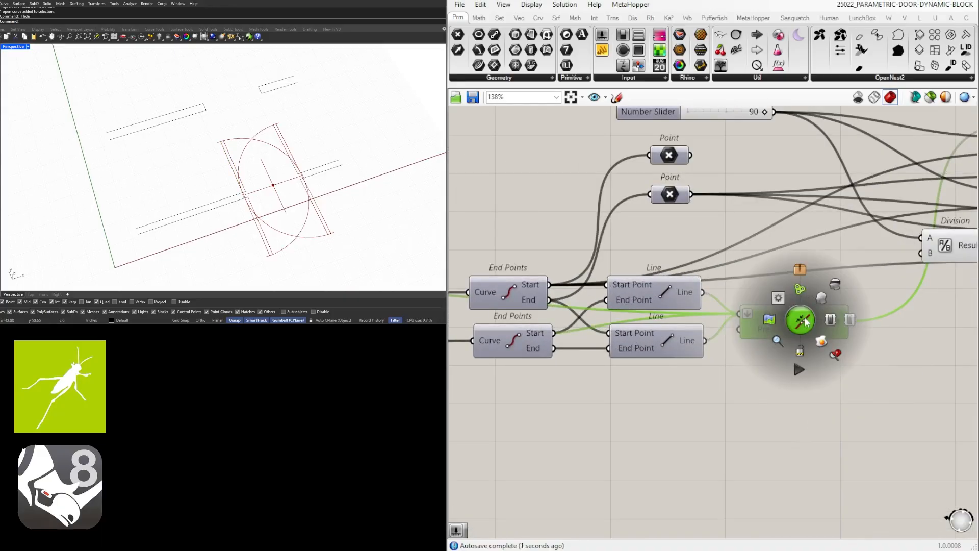
pyautogui.middleClick(786, 326)
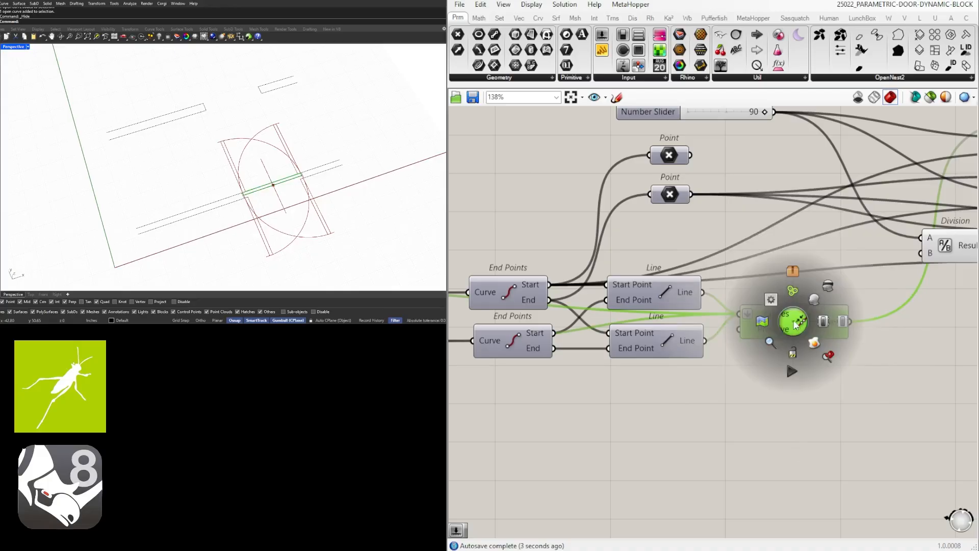
pyautogui.click(819, 296)
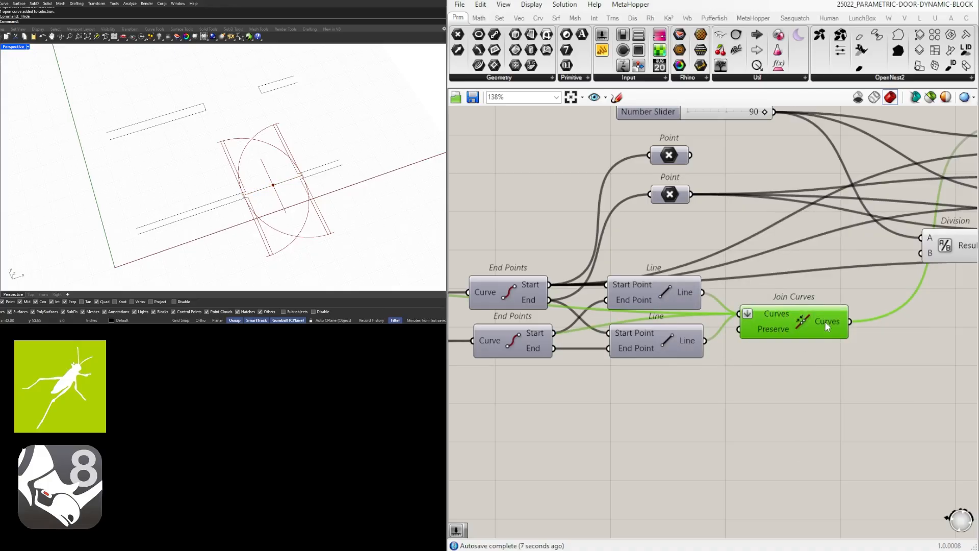
pyautogui.moveTo(825, 322)
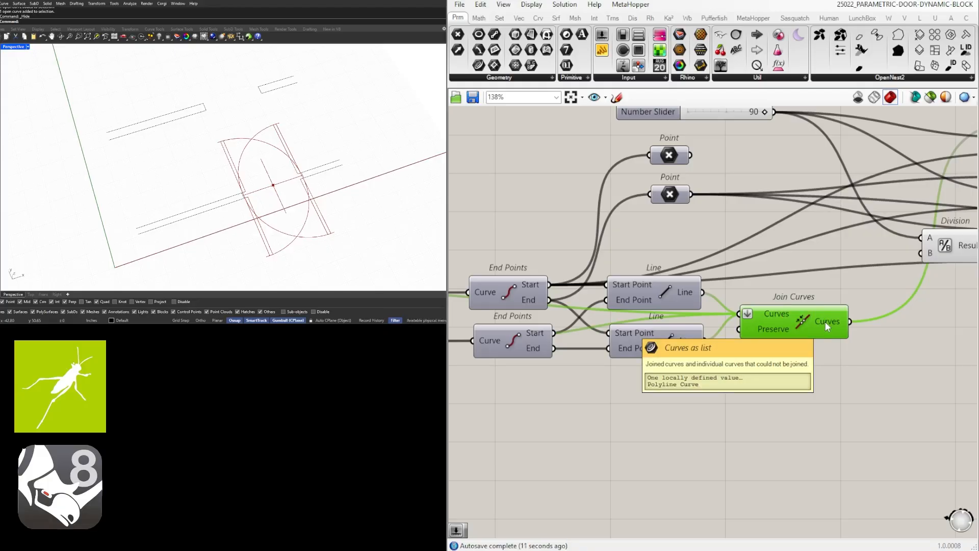
# Check the Arc 3Pt component, and straighten the List Item component's List wire by aligning it with the flattened panel Curve parameter.
pyautogui.scroll(-5, 802, 316)
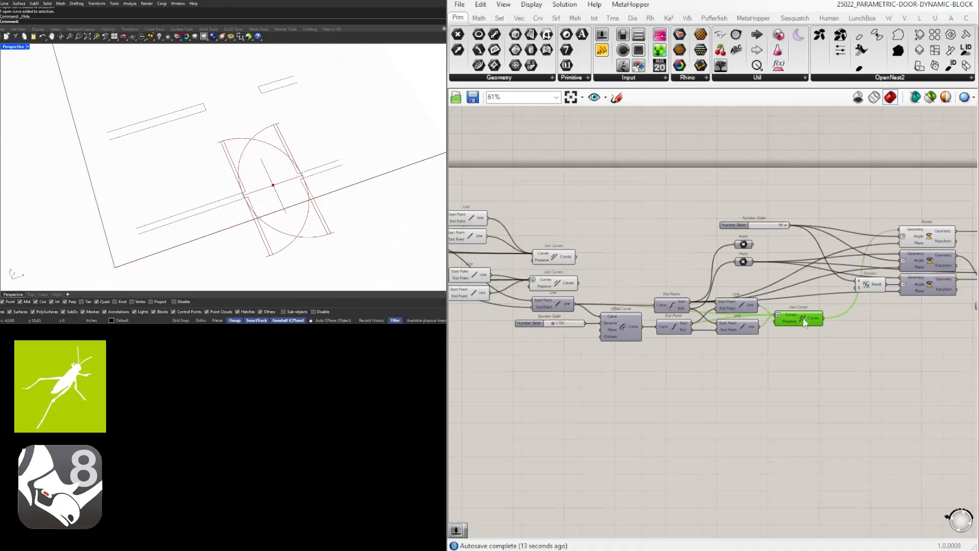
pyautogui.moveTo(612, 323); pyautogui.dragTo(305, 324, button='right')
pyautogui.scroll(3, 757, 303)
pyautogui.click(698, 283)
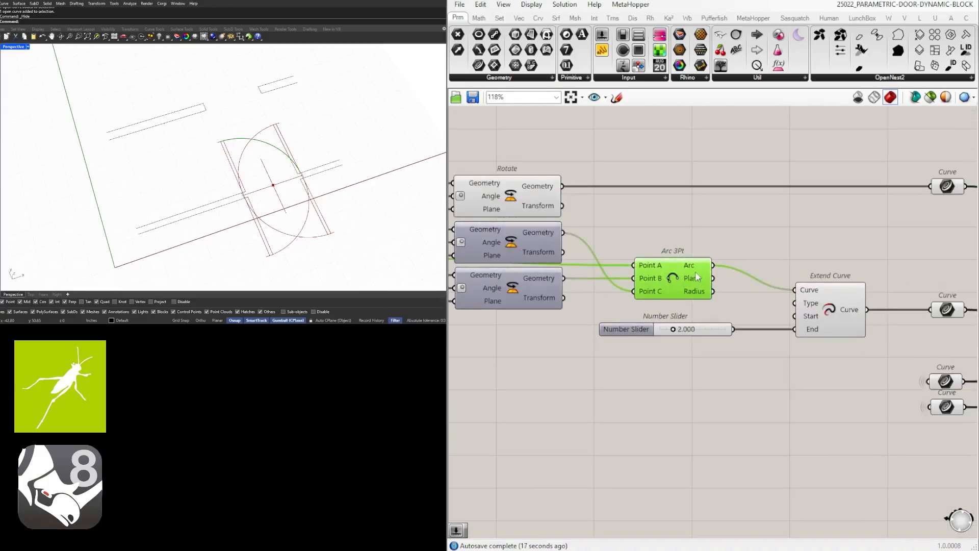
pyautogui.scroll(-3, 718, 271)
pyautogui.moveTo(890, 333); pyautogui.dragTo(566, 322, button='right')
pyautogui.scroll(-3, 567, 322)
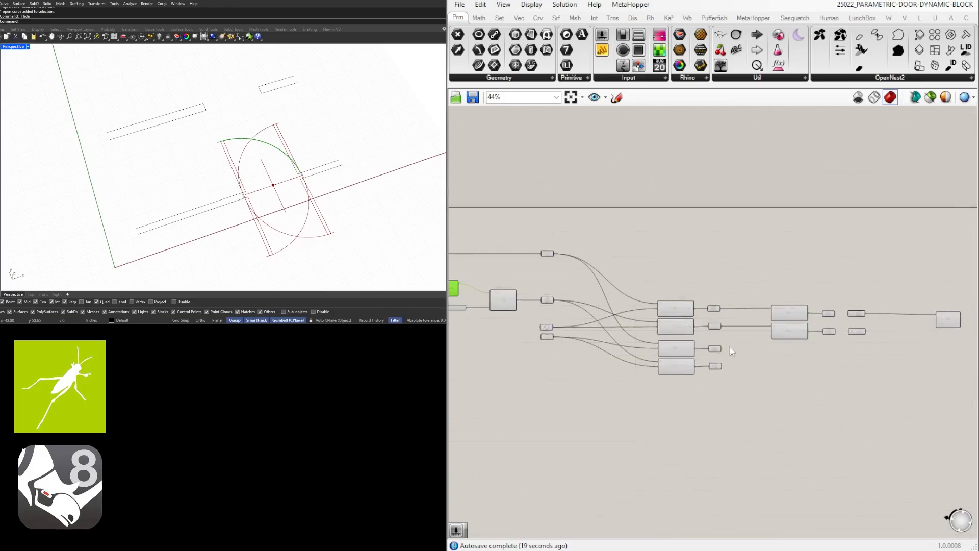
pyautogui.moveTo(859, 327); pyautogui.dragTo(711, 324, button='right')
pyautogui.scroll(3, 711, 324)
pyautogui.click(859, 322)
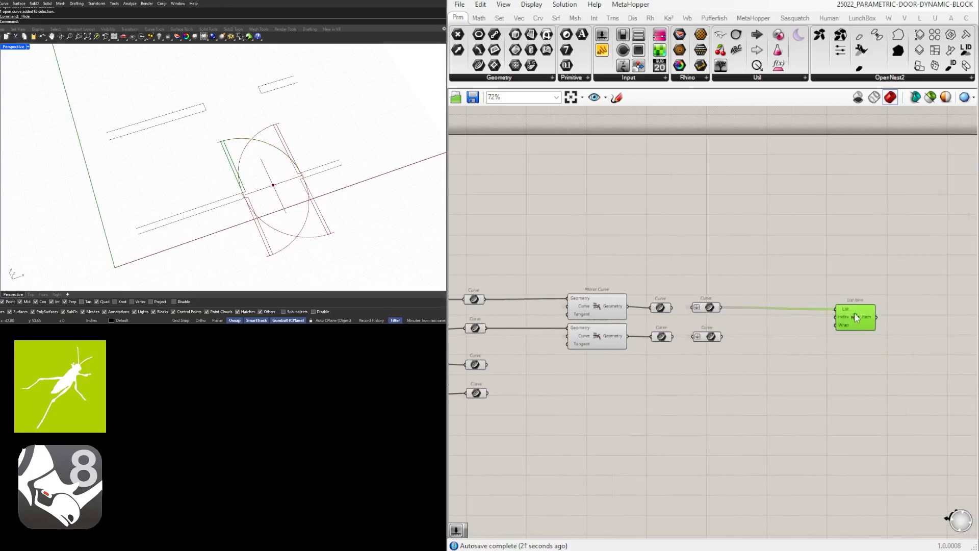
pyautogui.moveTo(862, 316); pyautogui.dragTo(863, 314)
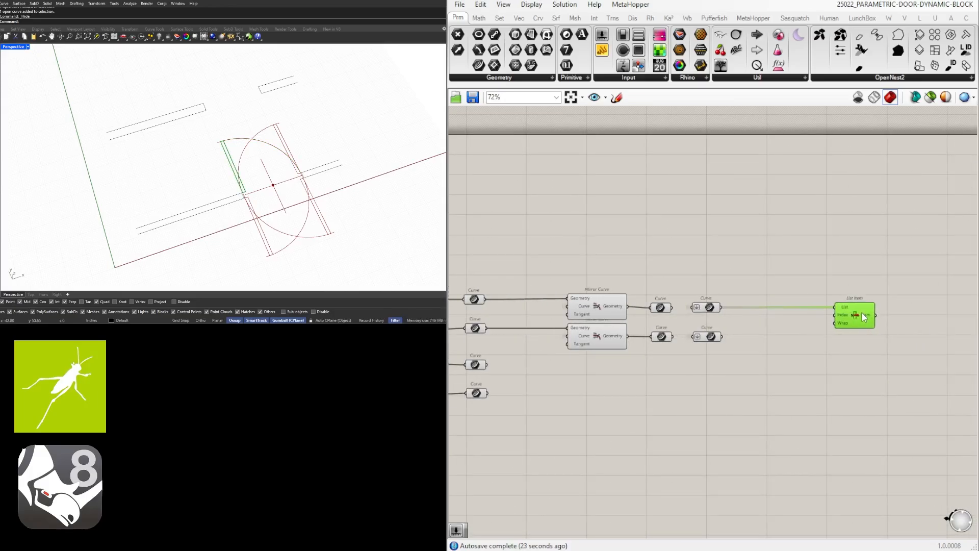
# Add an integer Number Slider from 0 to 3, set at 0, and wire it into the List Item's Index input.
pyautogui.scroll(2, 846, 320)
pyautogui.doubleClick(758, 280)
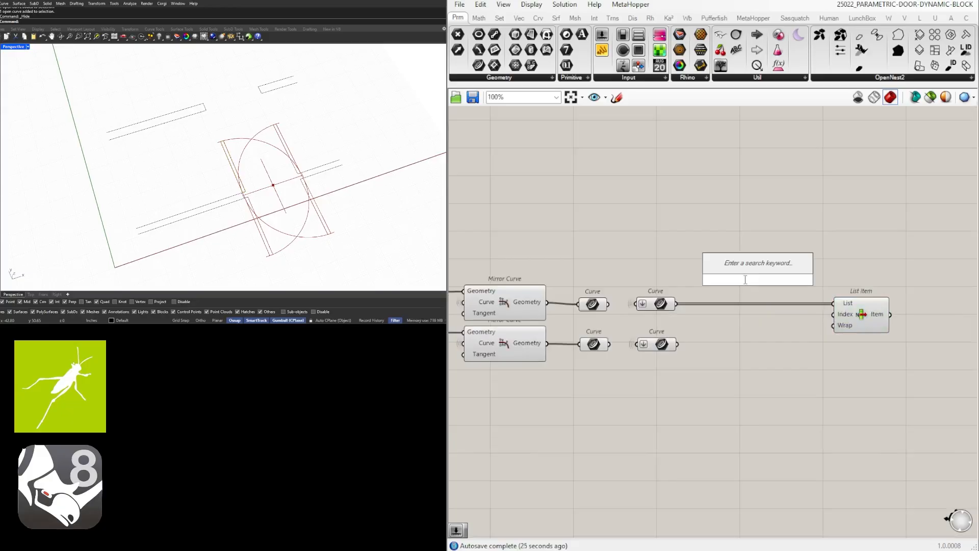
pyautogui.write('0<')
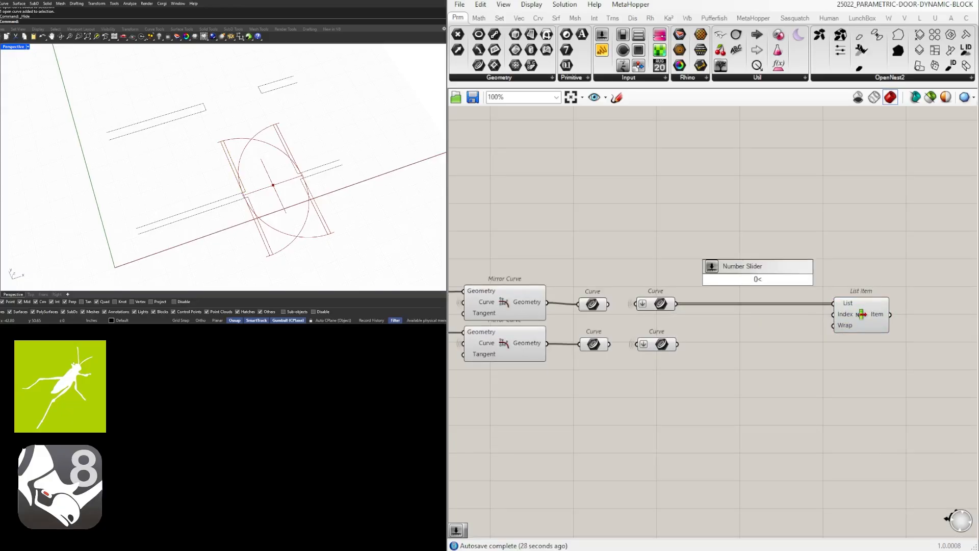
pyautogui.press('Return')
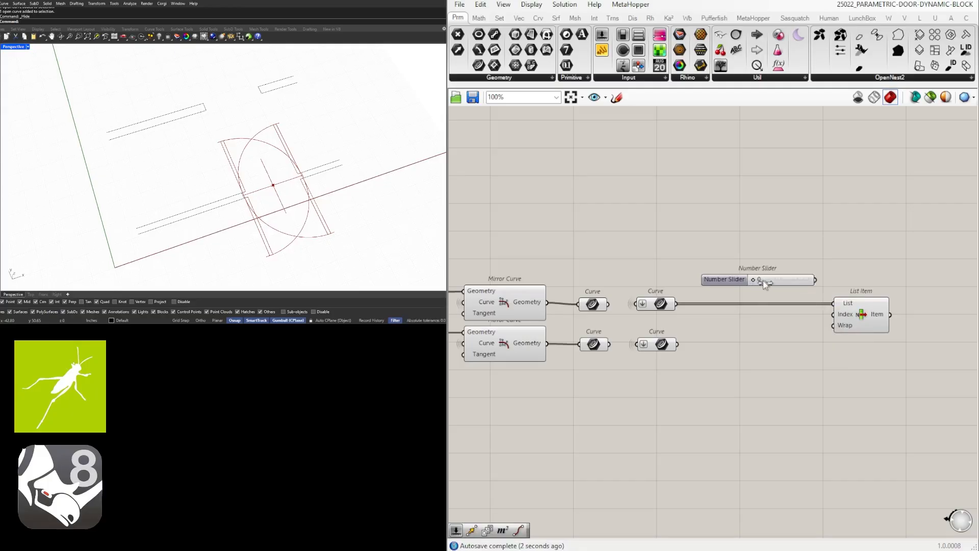
pyautogui.moveTo(773, 285); pyautogui.dragTo(727, 280)
pyautogui.click(810, 280)
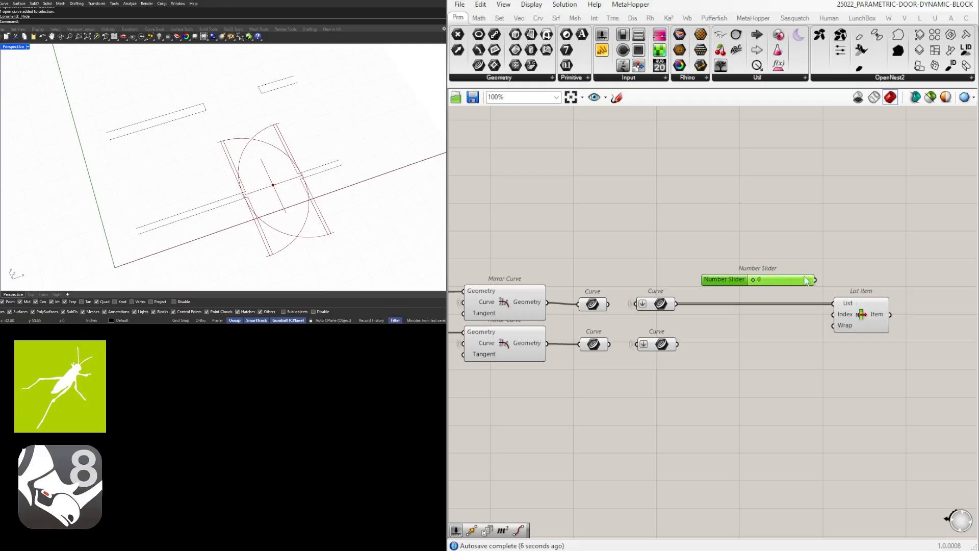
pyautogui.moveTo(816, 280); pyautogui.dragTo(884, 317)
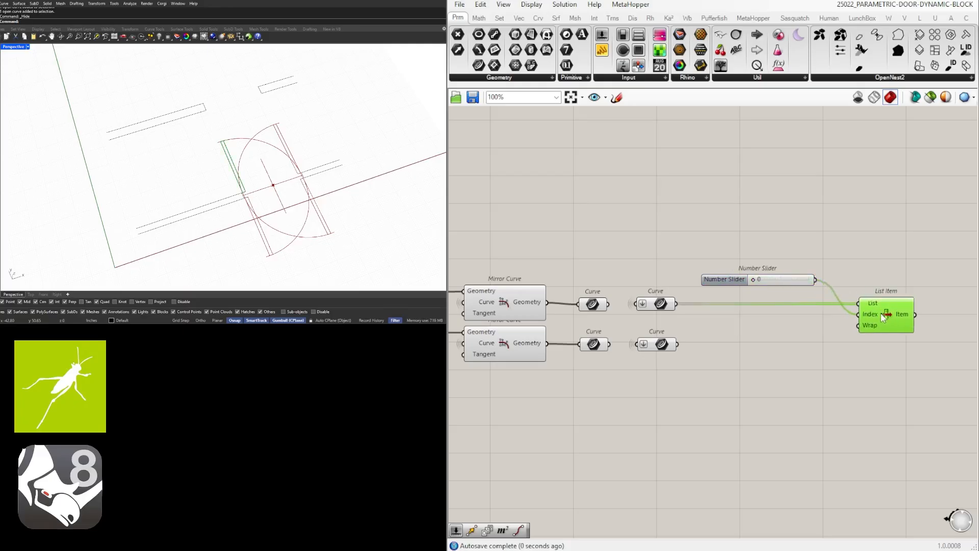
pyautogui.scroll(3, 784, 286)
pyautogui.moveTo(749, 284)
pyautogui.mouseDown()
pyautogui.moveTo(822, 279)
pyautogui.moveTo(741, 278)
pyautogui.mouseUp()
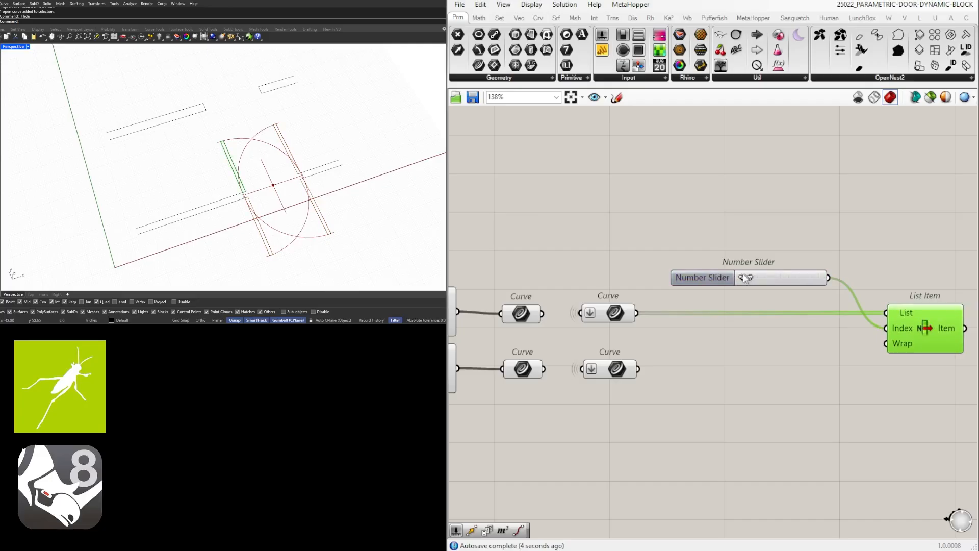
# Duplicate the List Item below the original and replace its List input with the flattened arc Curve parameter, keeping the slider on Index.
pyautogui.scroll(-3, 694, 252)
pyautogui.keyDown('alt'); pyautogui.moveTo(879, 317); pyautogui.dragTo(866, 356); pyautogui.keyUp('alt')
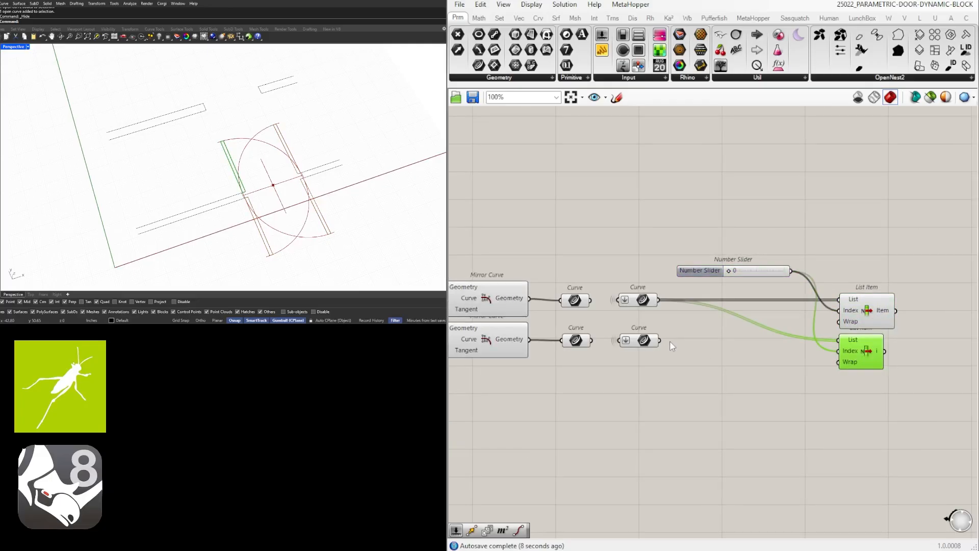
pyautogui.click(641, 345)
pyautogui.moveTo(660, 341); pyautogui.dragTo(850, 343)
pyautogui.moveTo(858, 350); pyautogui.dragTo(860, 350)
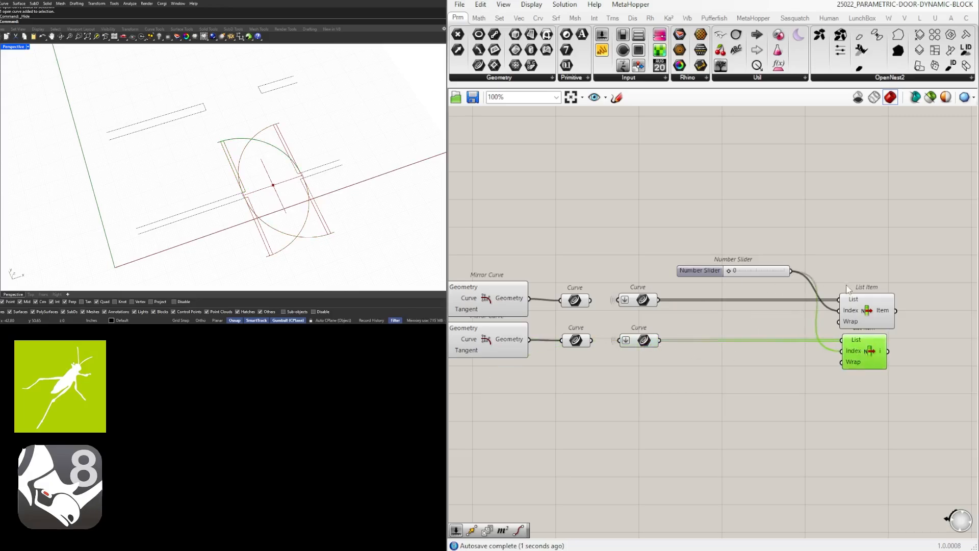
pyautogui.keyDown('shift'); pyautogui.click(869, 309); pyautogui.keyUp('shift')
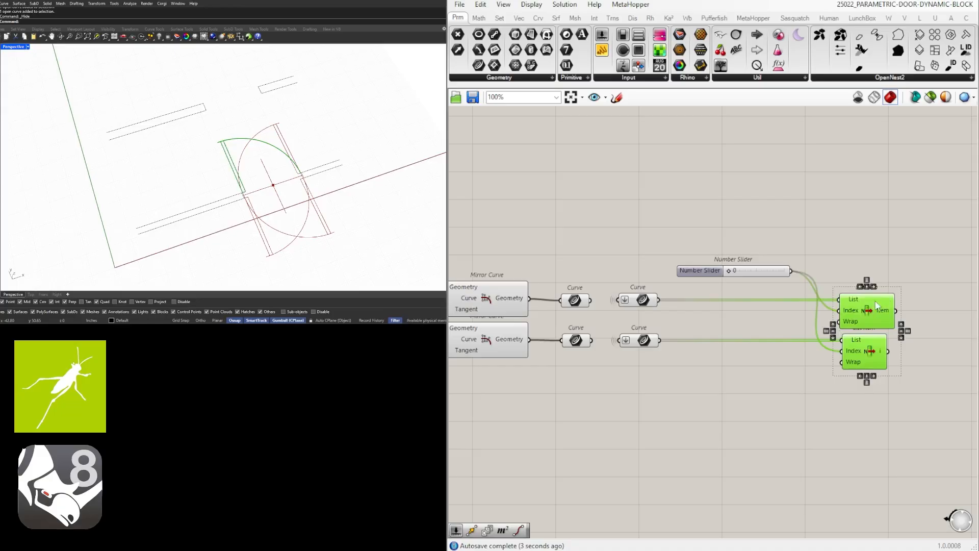
# Set the index slider feeding both List Items to 3.
pyautogui.scroll(3, 732, 253)
pyautogui.moveTo(730, 270); pyautogui.dragTo(830, 286)
pyautogui.click(796, 312)
# Turn off the preview of all first- and second-stage Mirror Curve components, their output Curve parameters and the two flattened Curve parameters.
pyautogui.scroll(-4, 759, 285)
pyautogui.moveTo(644, 352); pyautogui.dragTo(898, 328, button='right')
pyautogui.scroll(-2, 898, 328)
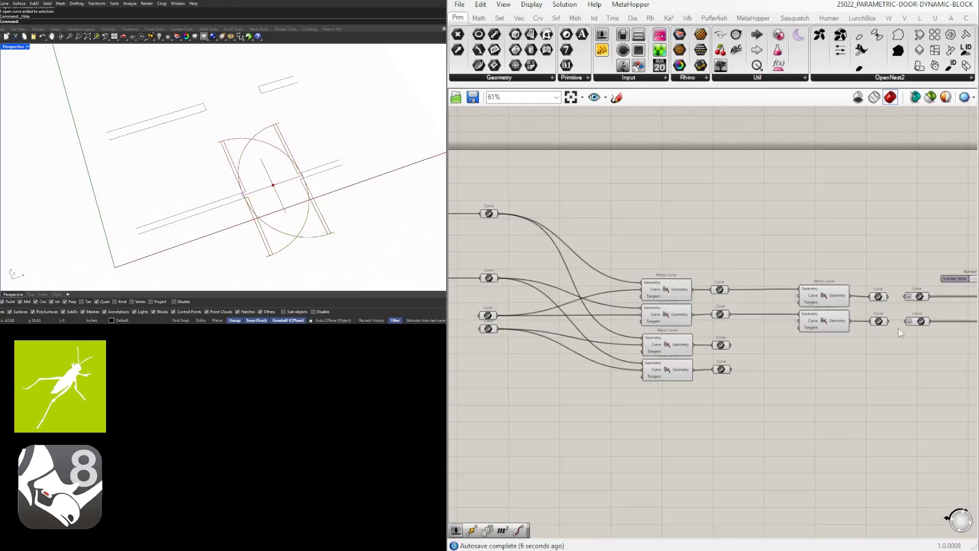
pyautogui.moveTo(931, 352); pyautogui.dragTo(826, 300)
pyautogui.scroll(-3, 832, 310)
pyautogui.moveTo(833, 309); pyautogui.dragTo(868, 308, button='right')
pyautogui.keyDown('shift'); pyautogui.moveTo(848, 366); pyautogui.dragTo(774, 289); pyautogui.keyUp('shift')
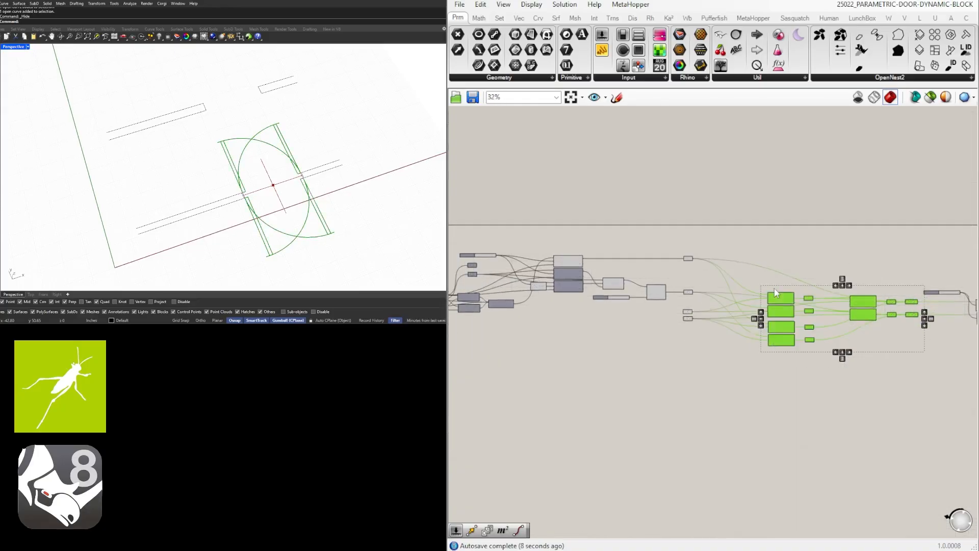
pyautogui.moveTo(709, 351); pyautogui.dragTo(737, 328, button='right')
pyautogui.middleClick(772, 274)
pyautogui.click(797, 252)
pyautogui.scroll(-2, 785, 277)
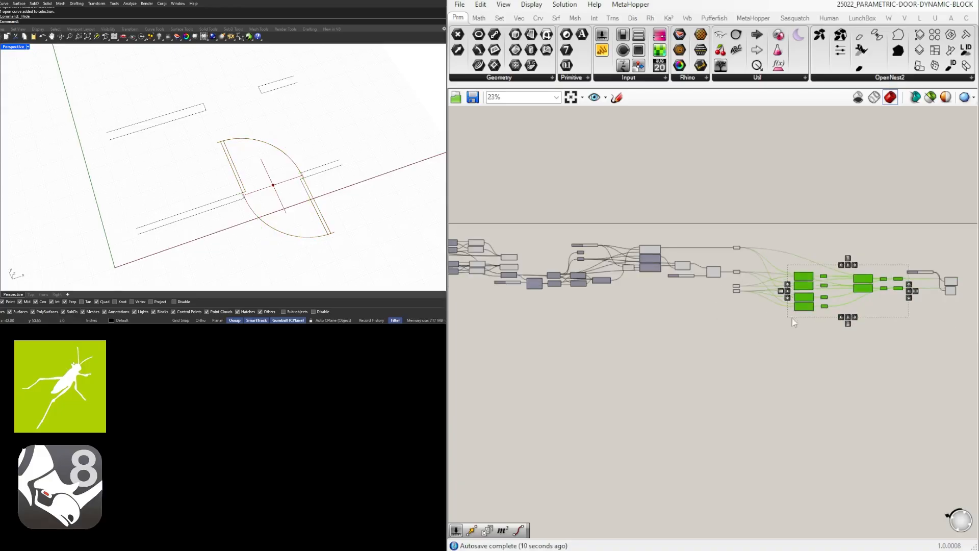
# Turn off the preview of the panel Rotate, Arc 3Pt and Extend Curve components and the Curve parameters before the mirrors.
pyautogui.moveTo(835, 352); pyautogui.dragTo(642, 227)
pyautogui.middleClick(654, 225)
pyautogui.scroll(-1, 654, 224)
pyautogui.click(680, 204)
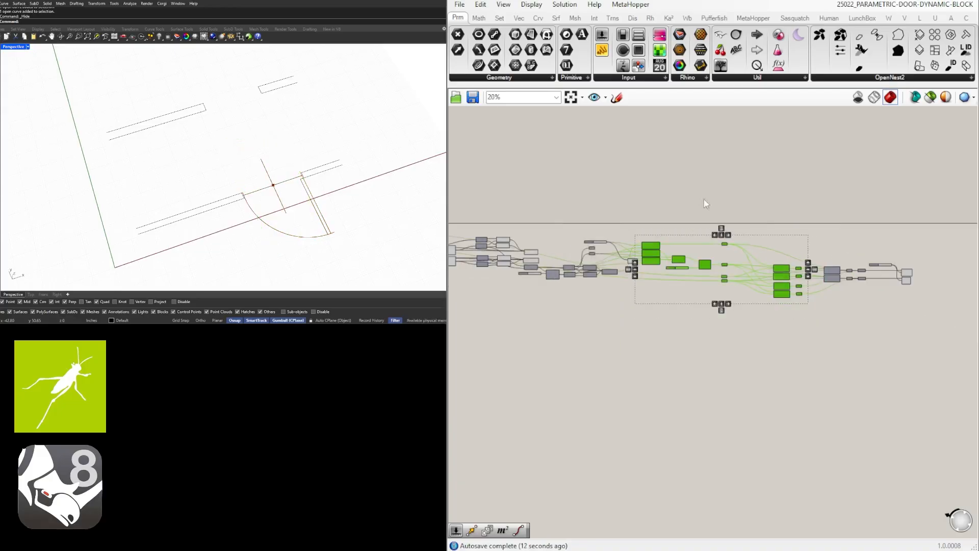
# Turn off the preview of the wall line's midpoint and the Rotate component that creates the perpendicular axis.
pyautogui.scroll(5, 755, 286)
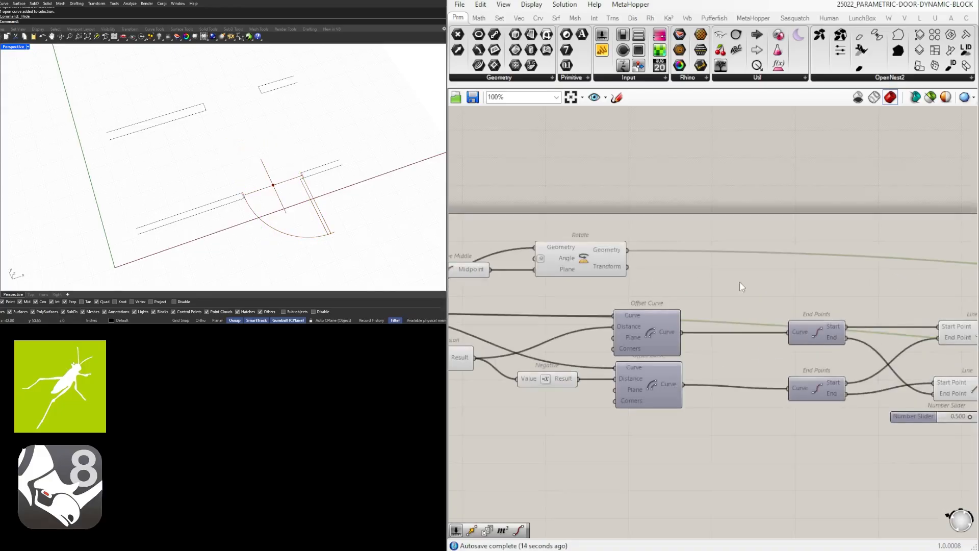
pyautogui.moveTo(739, 281); pyautogui.dragTo(469, 204)
pyautogui.middleClick(490, 219)
pyautogui.click(526, 185)
pyautogui.click(778, 232)
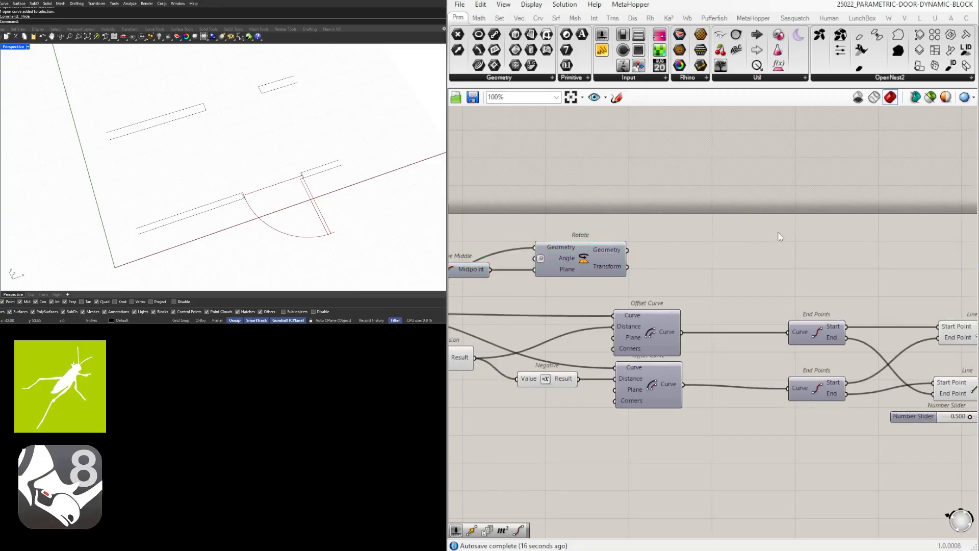
# Step the index slider through the door orientations in the viewport and set it to 0.
pyautogui.scroll(-3, 767, 255)
pyautogui.moveTo(756, 330); pyautogui.dragTo(572, 331, button='right')
pyautogui.scroll(2, 836, 345)
pyautogui.moveTo(855, 392); pyautogui.dragTo(681, 364, button='right')
pyautogui.scroll(-2, 681, 352)
pyautogui.moveTo(969, 365); pyautogui.dragTo(663, 334, button='right')
pyautogui.scroll(10, 709, 273)
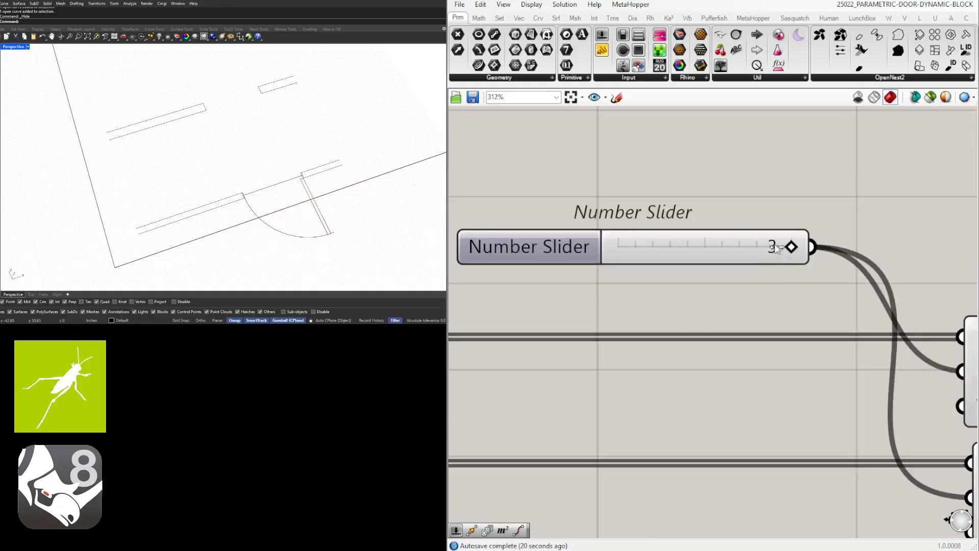
pyautogui.moveTo(777, 248); pyautogui.dragTo(626, 278)
# Examine the mirror chains and which inputs feed the two flattened Curve parameters connected to the List Items.
pyautogui.scroll(-8, 659, 251)
pyautogui.moveTo(575, 288); pyautogui.dragTo(709, 297, button='right')
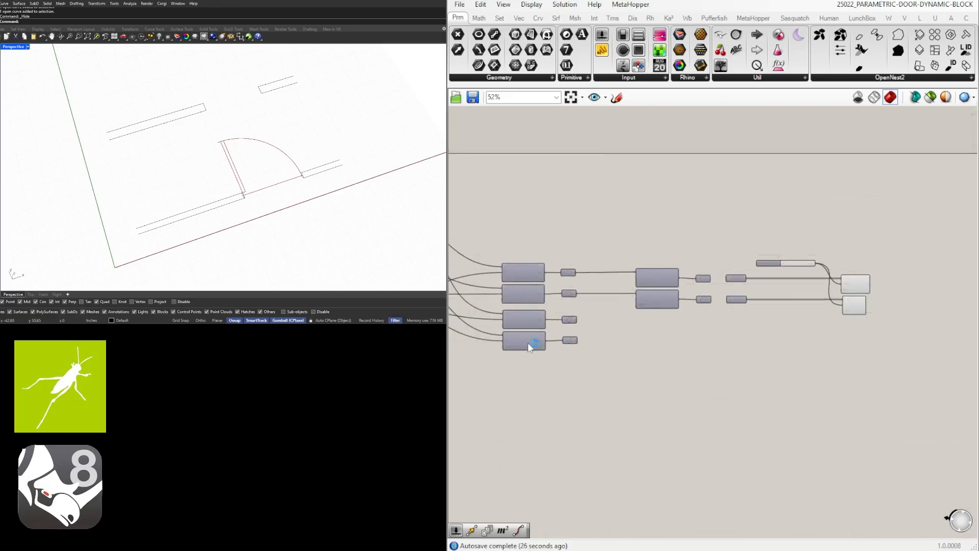
pyautogui.moveTo(529, 345); pyautogui.dragTo(730, 338, button='right')
pyautogui.scroll(3, 706, 280)
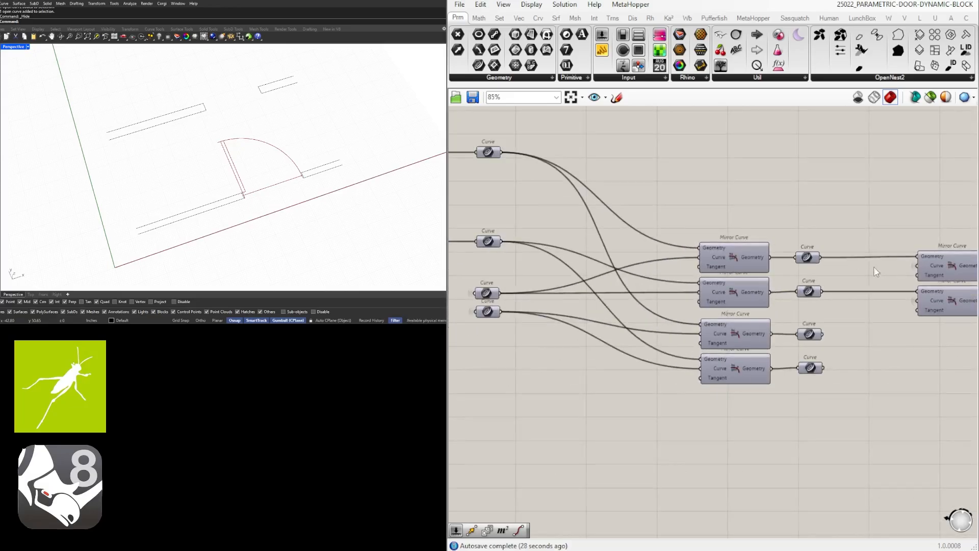
pyautogui.scroll(-2, 806, 277)
pyautogui.moveTo(969, 275); pyautogui.dragTo(748, 285, button='right')
pyautogui.scroll(3, 758, 278)
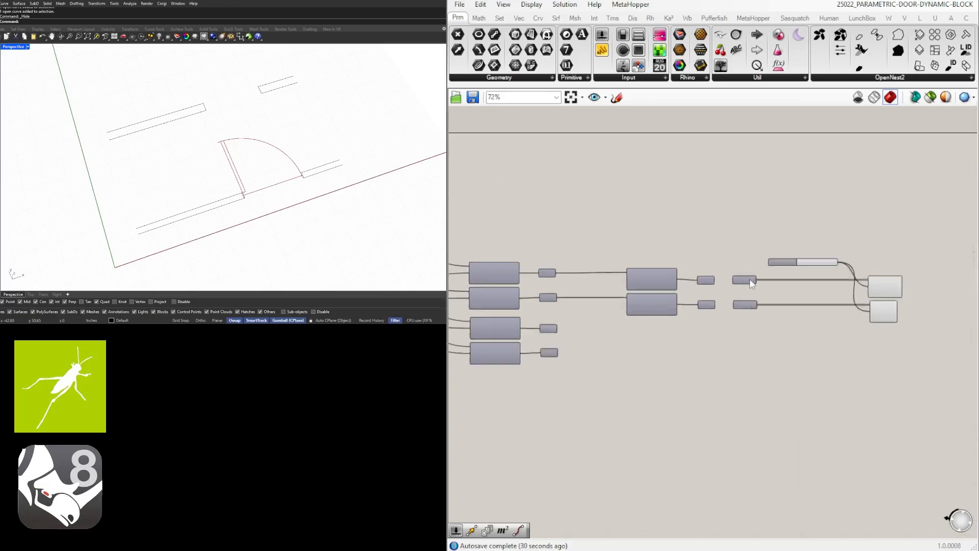
pyautogui.click(749, 281)
pyautogui.click(778, 259)
pyautogui.moveTo(881, 254); pyautogui.dragTo(764, 254, button='right')
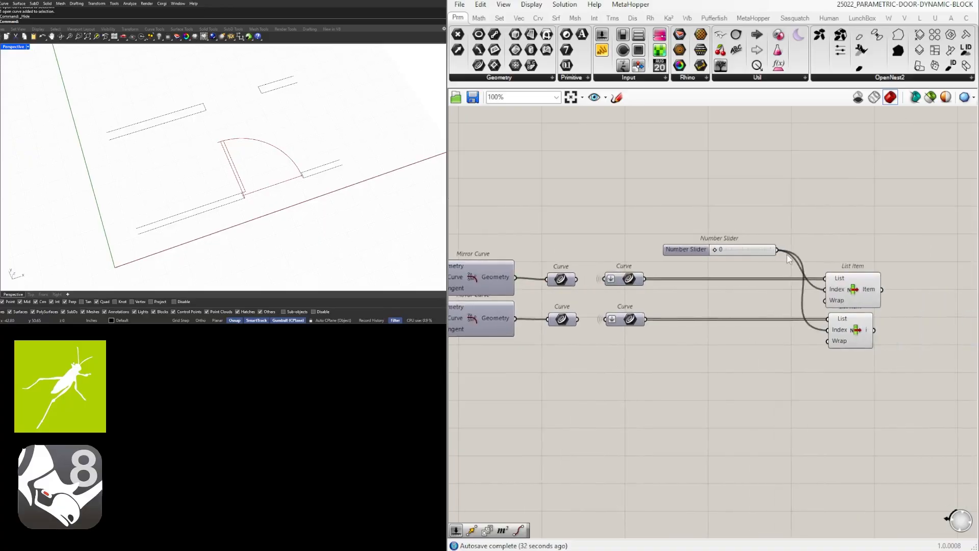
pyautogui.moveTo(610, 294); pyautogui.dragTo(720, 294, button='right')
pyautogui.click(728, 283)
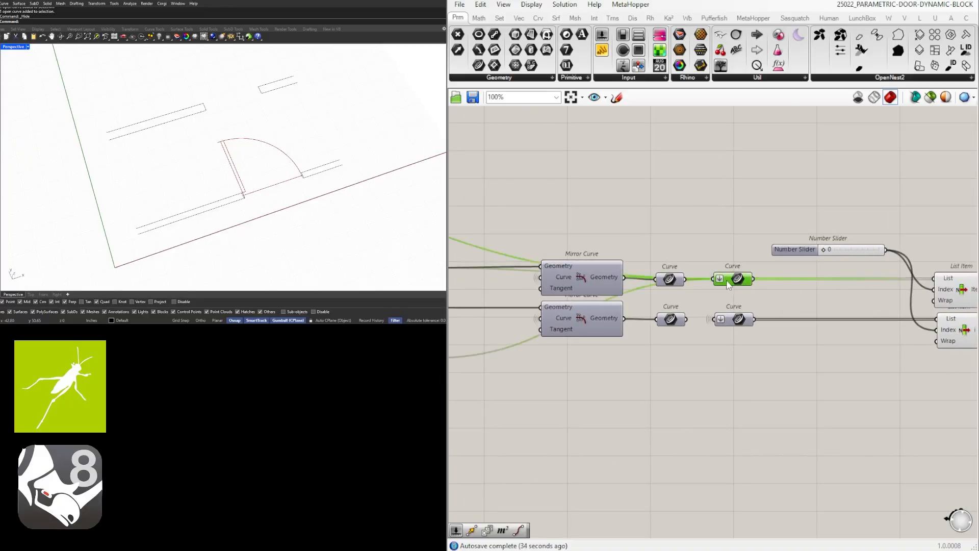
pyautogui.click(735, 322)
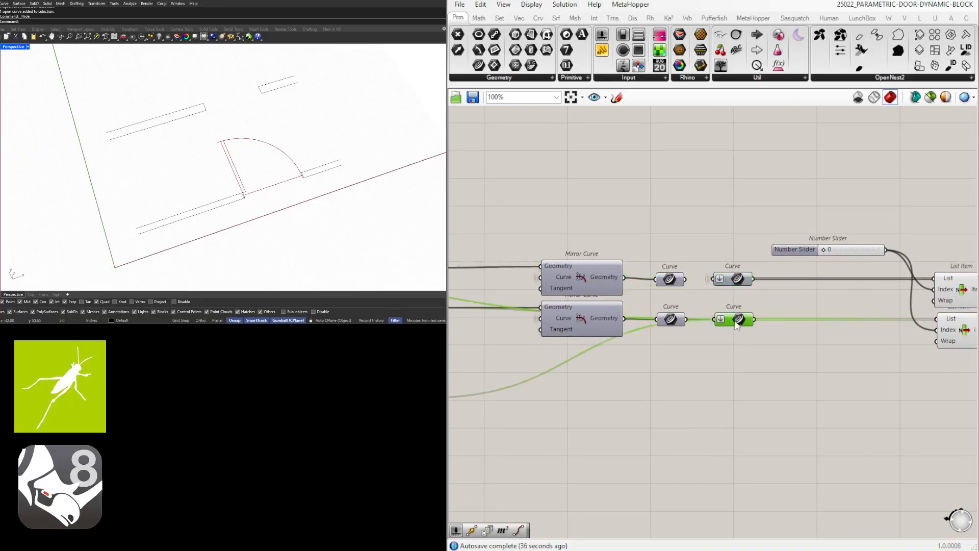
# Move the index Number Slider below the two flattened Curve parameters that feed the List Items.
pyautogui.scroll(3, 851, 258)
pyautogui.moveTo(870, 263); pyautogui.dragTo(683, 270, button='right')
pyautogui.scroll(2, 663, 255)
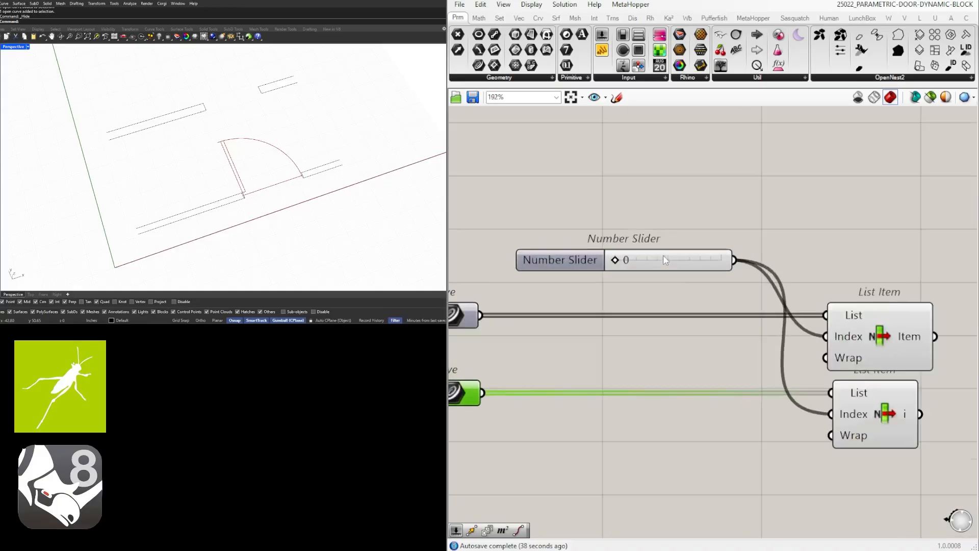
pyautogui.moveTo(918, 335); pyautogui.dragTo(766, 332, button='right')
pyautogui.click(767, 336)
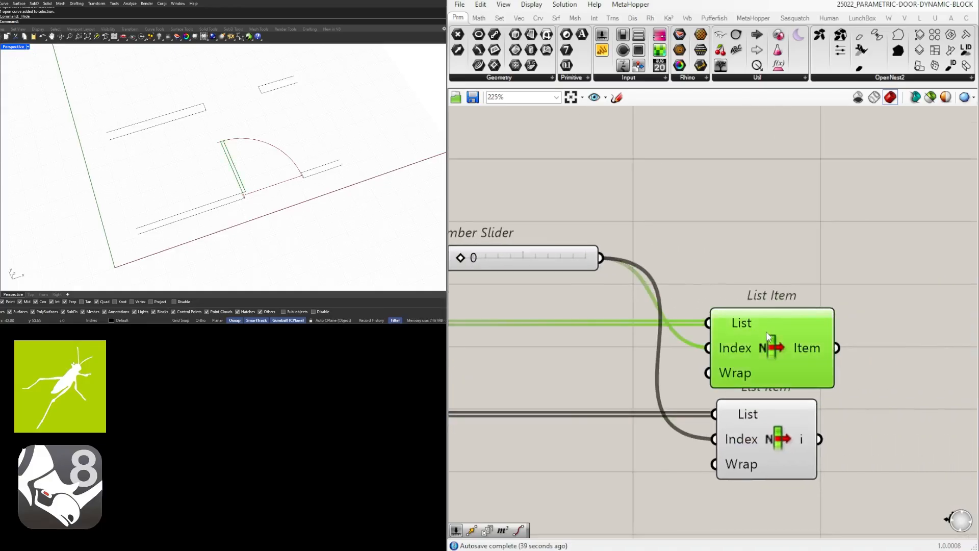
pyautogui.click(766, 433)
pyautogui.moveTo(743, 382); pyautogui.dragTo(963, 376, button='right')
pyautogui.moveTo(678, 252)
pyautogui.mouseDown()
pyautogui.moveTo(834, 259)
pyautogui.moveTo(676, 263)
pyautogui.mouseUp()
pyautogui.scroll(-3, 685, 213)
pyautogui.moveTo(685, 213); pyautogui.dragTo(695, 276, button='right')
pyautogui.moveTo(666, 297); pyautogui.dragTo(626, 432)
# Shift the index slider away from the List Items and insert a Relay on its wires to their Index inputs.
pyautogui.moveTo(918, 456); pyautogui.dragTo(862, 338)
pyautogui.click(802, 287)
pyautogui.scroll(2, 706, 421)
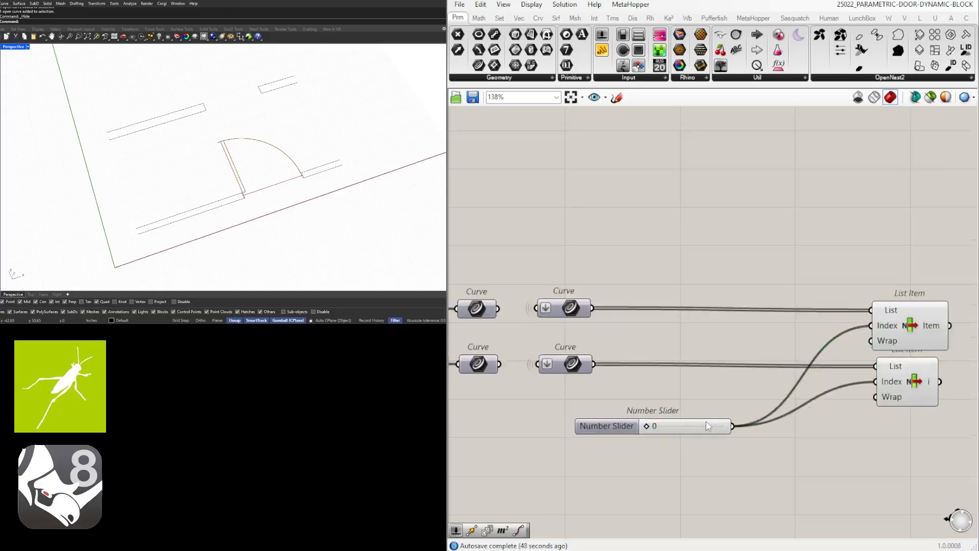
pyautogui.moveTo(706, 422); pyautogui.dragTo(615, 417)
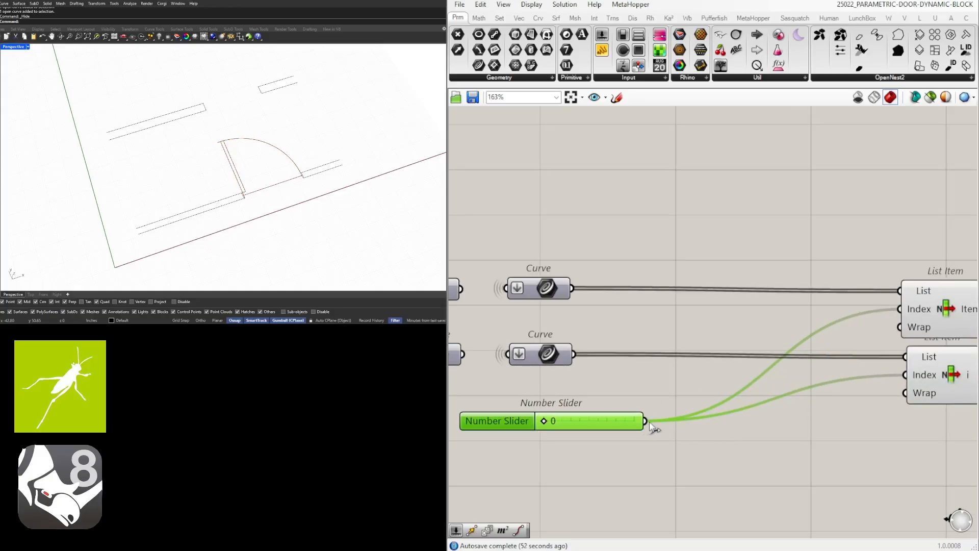
pyautogui.doubleClick(688, 420)
pyautogui.moveTo(612, 460); pyautogui.dragTo(749, 404, button='right')
# Place a Value List component below the index slider.
pyautogui.doubleClick(709, 408)
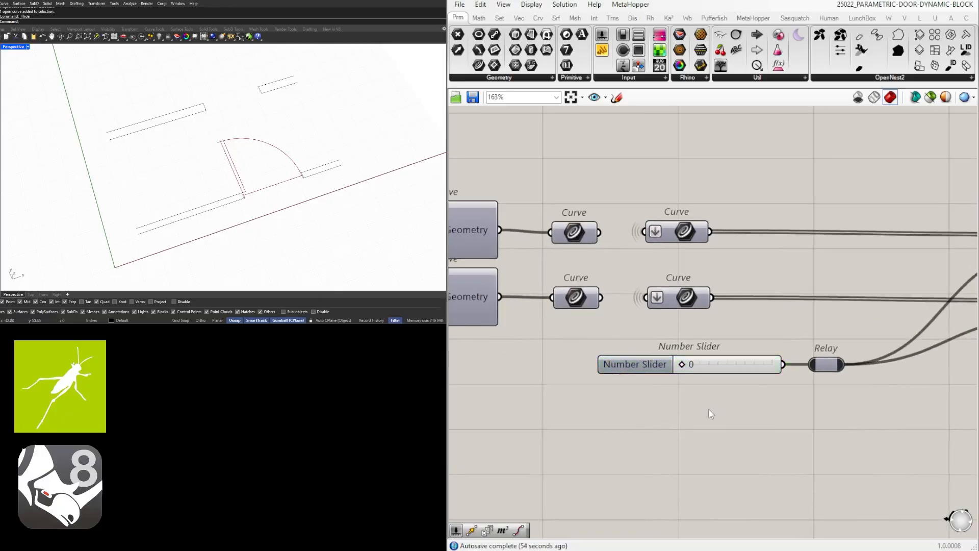
pyautogui.write('LIST')
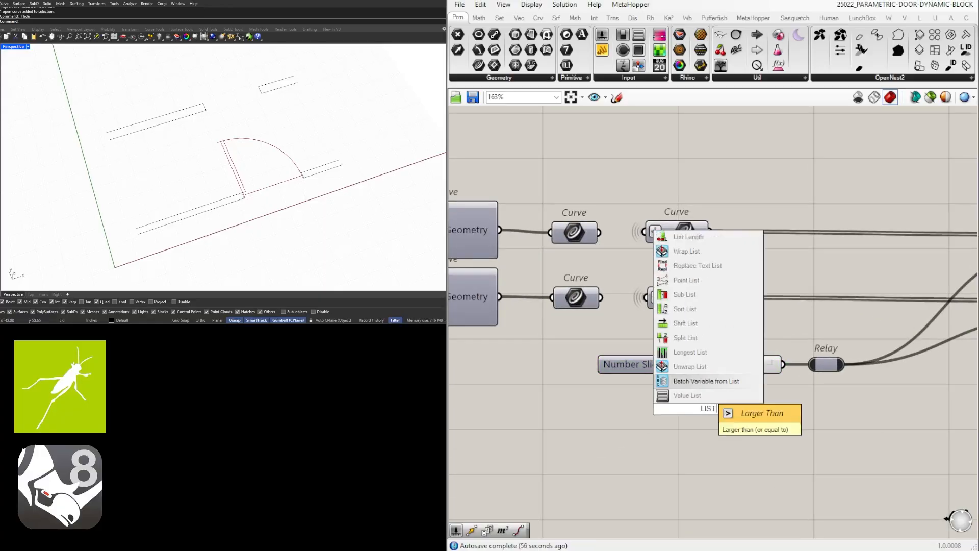
pyautogui.click(686, 395)
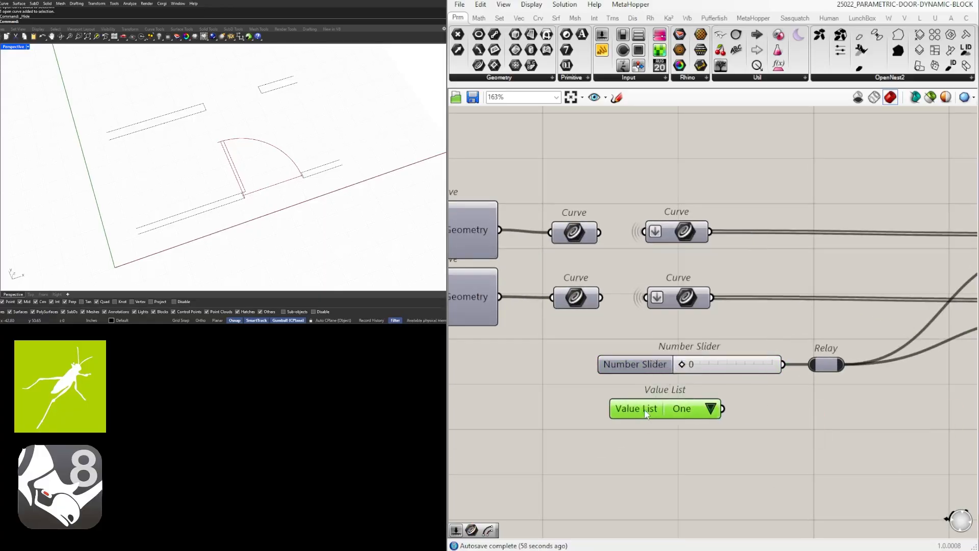
# Edit the Value List and rename its four entries 1, 2, 3 and 4.
pyautogui.rightClick(644, 414)
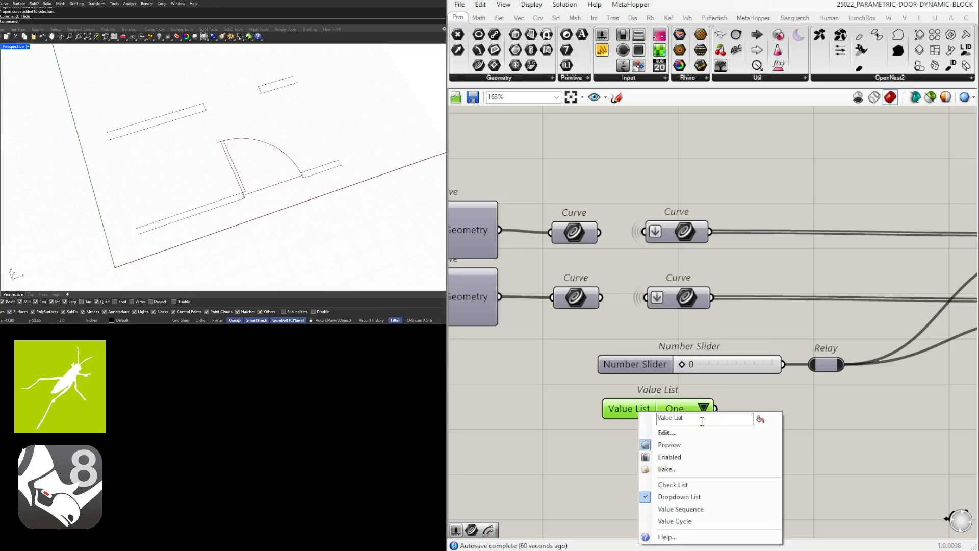
pyautogui.click(620, 409)
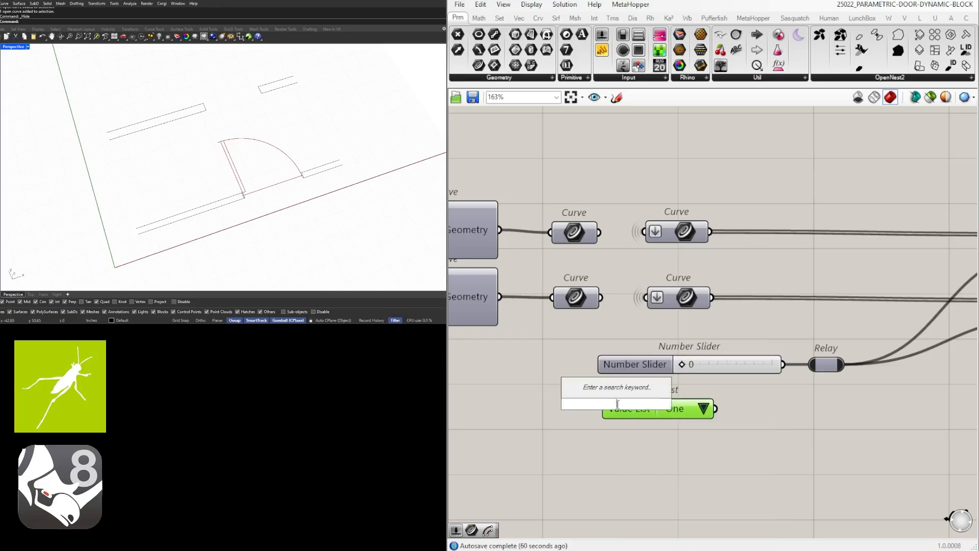
pyautogui.doubleClick(636, 415)
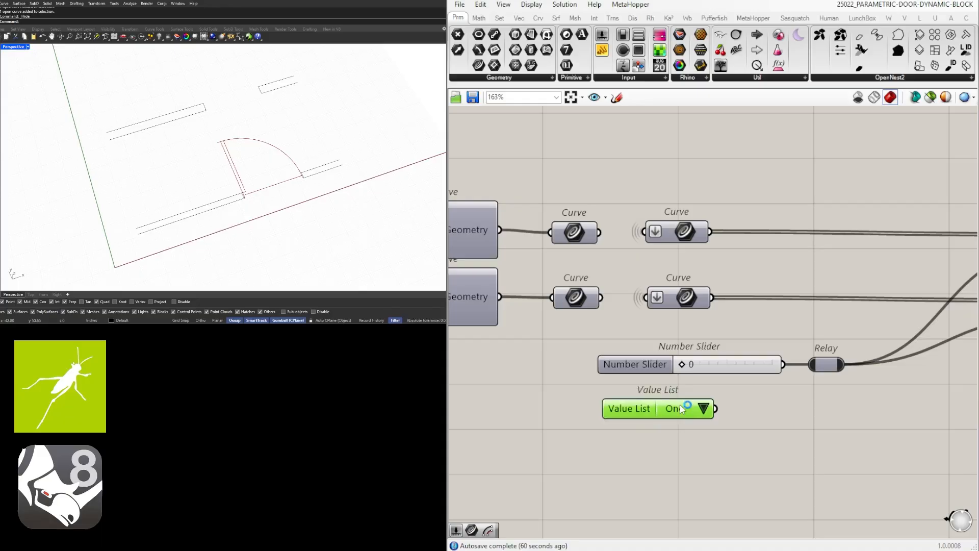
pyautogui.doubleClick(664, 408)
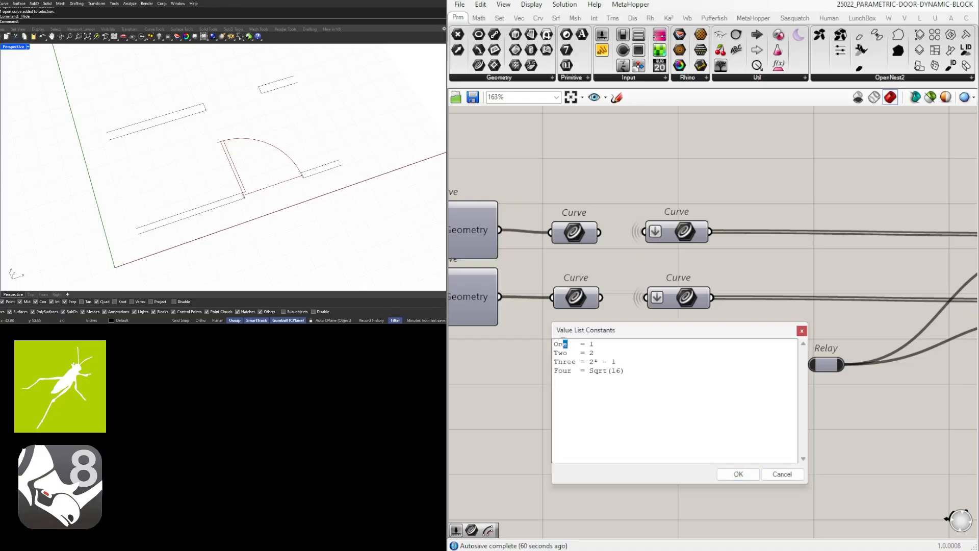
pyautogui.write('1')
pyautogui.doubleClick(564, 353)
pyautogui.write('2')
pyautogui.doubleClick(564, 362)
pyautogui.write('3')
pyautogui.doubleClick(562, 370)
pyautogui.write('4')
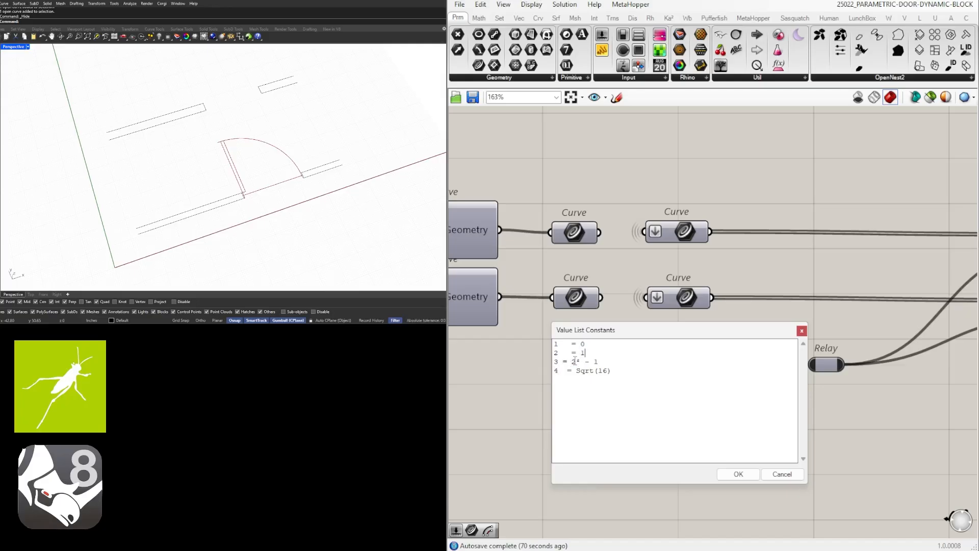
# Set the Value List entries 1 to 4 to the values 0, 1, 2 and 3 and accept the list.
pyautogui.moveTo(576, 362); pyautogui.dragTo(619, 371)
pyautogui.press('BackSpace')
pyautogui.write('3')
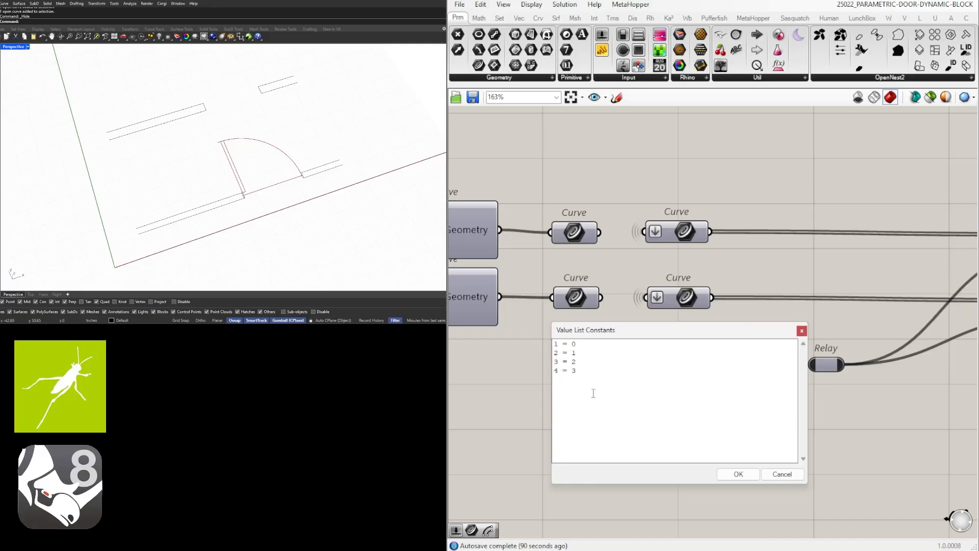
pyautogui.click(750, 472)
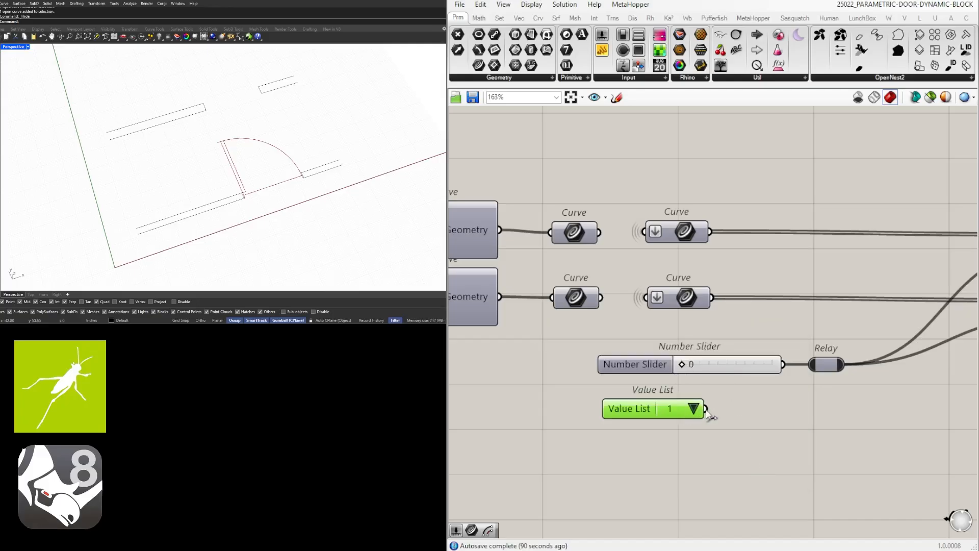
# Replace the index slider with the Value List as the Relay's input, delete the slider and align the list with the Relay.
pyautogui.moveTo(706, 409); pyautogui.dragTo(810, 367)
pyautogui.click(740, 364)
pyautogui.press('Delete')
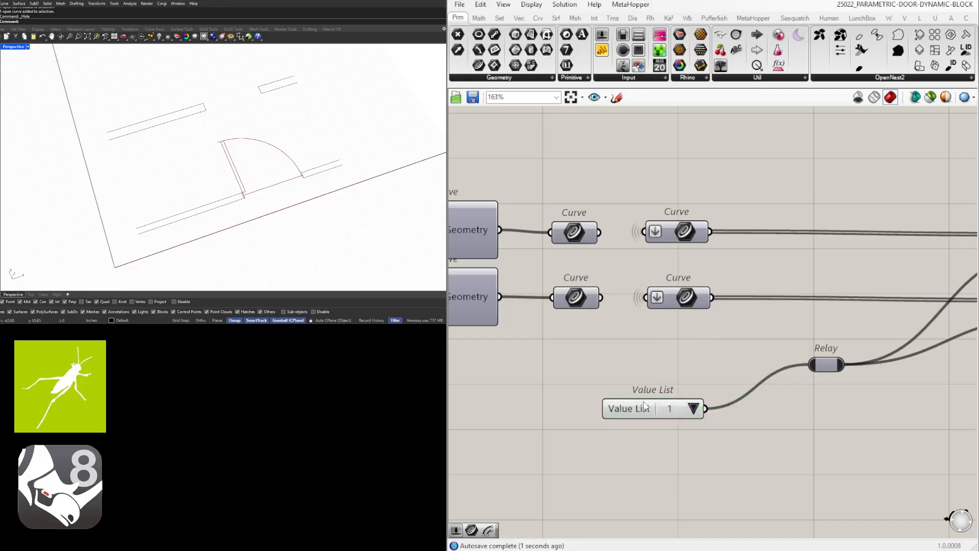
pyautogui.moveTo(694, 411); pyautogui.dragTo(772, 369)
# Test the door orientations by switching the Value List to 2, 3 and 4, and return it to 1.
pyautogui.click(767, 365)
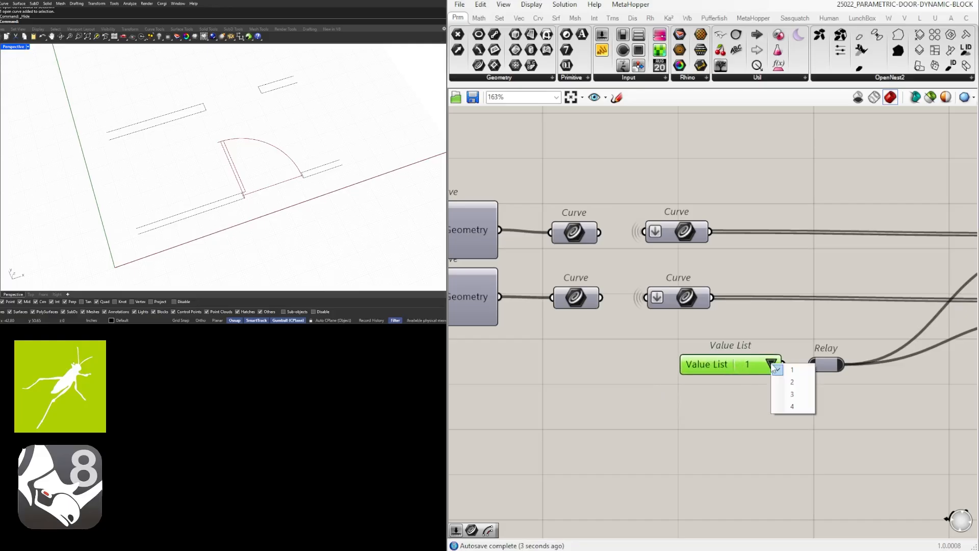
pyautogui.click(795, 384)
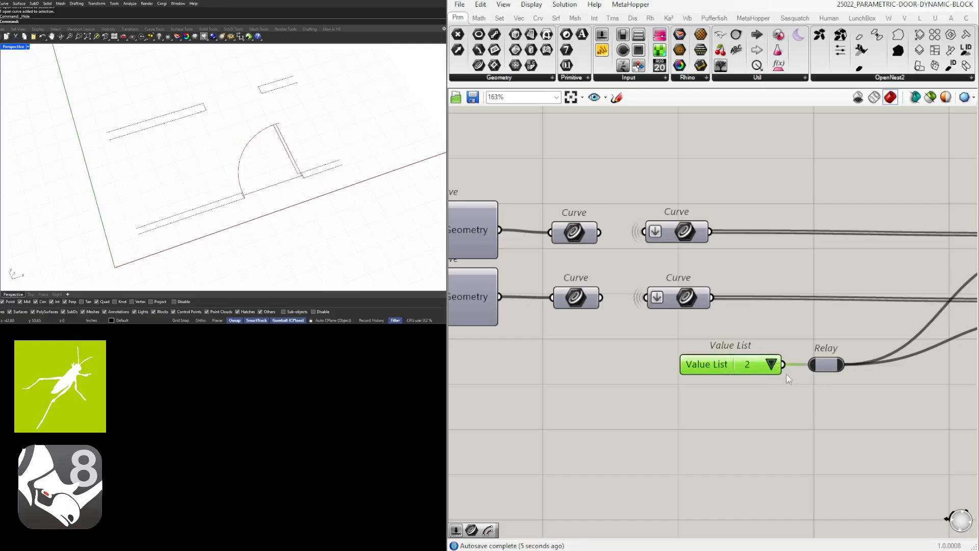
pyautogui.click(773, 365)
pyautogui.click(779, 399)
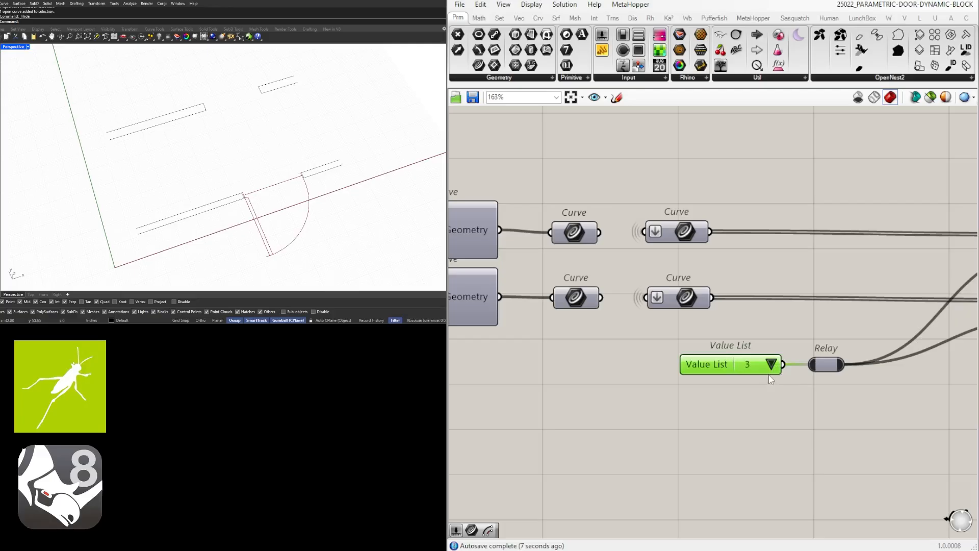
pyautogui.click(770, 365)
pyautogui.click(779, 409)
pyautogui.click(770, 366)
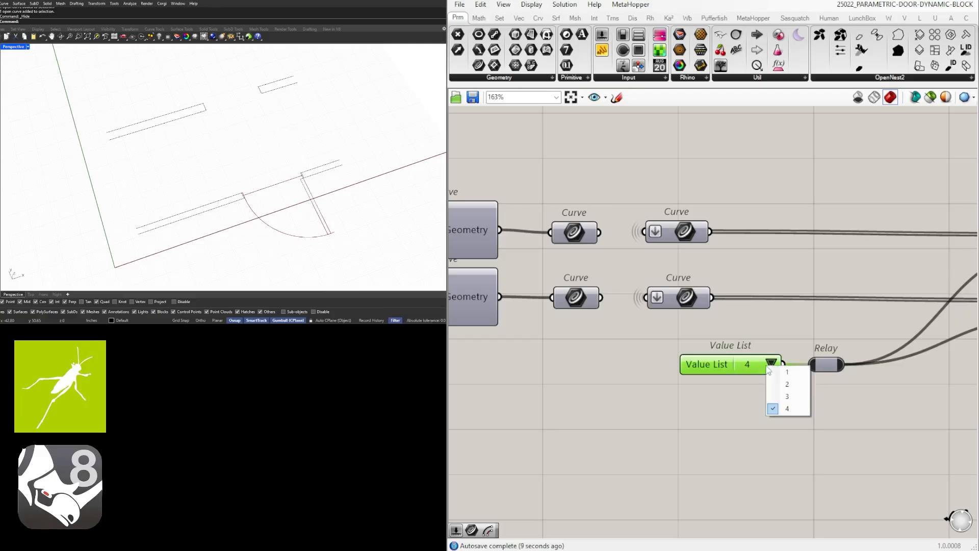
pyautogui.click(780, 372)
# Set the wire display to Hidden on the Plane inputs of the second and third Rotate components that feed the Arc 3Pt.
pyautogui.scroll(-4, 796, 333)
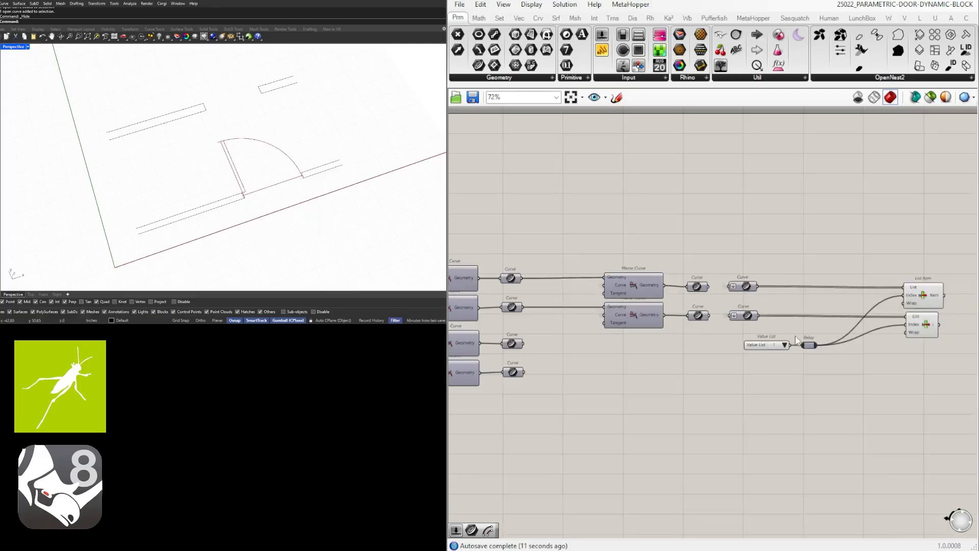
pyautogui.moveTo(794, 335); pyautogui.dragTo(717, 366, button='right')
pyautogui.scroll(2, 793, 365)
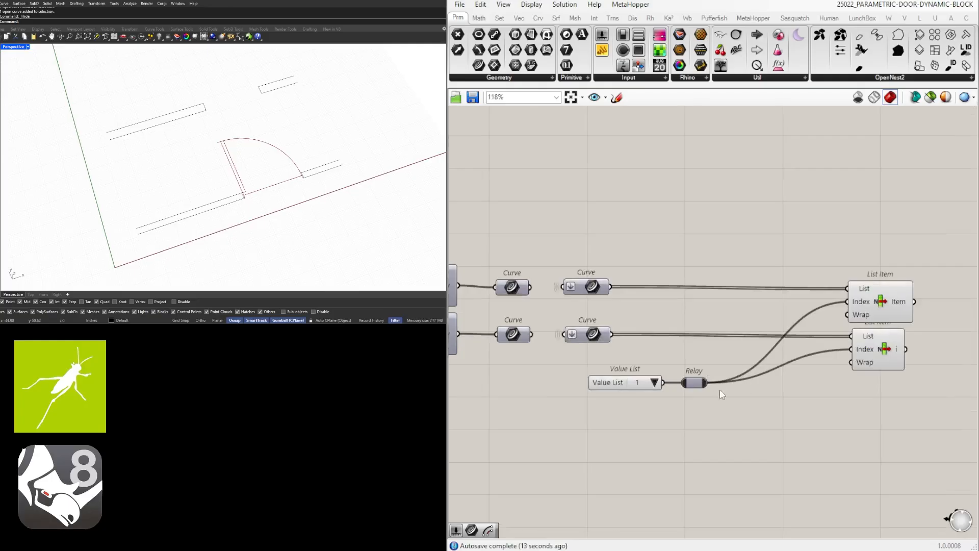
pyautogui.scroll(-3, 722, 390)
pyautogui.moveTo(555, 406); pyautogui.dragTo(738, 363, button='right')
pyautogui.scroll(-2, 737, 363)
pyautogui.moveTo(559, 376); pyautogui.dragTo(721, 370, button='right')
pyautogui.moveTo(563, 334); pyautogui.dragTo(667, 343, button='right')
pyautogui.scroll(3, 618, 291)
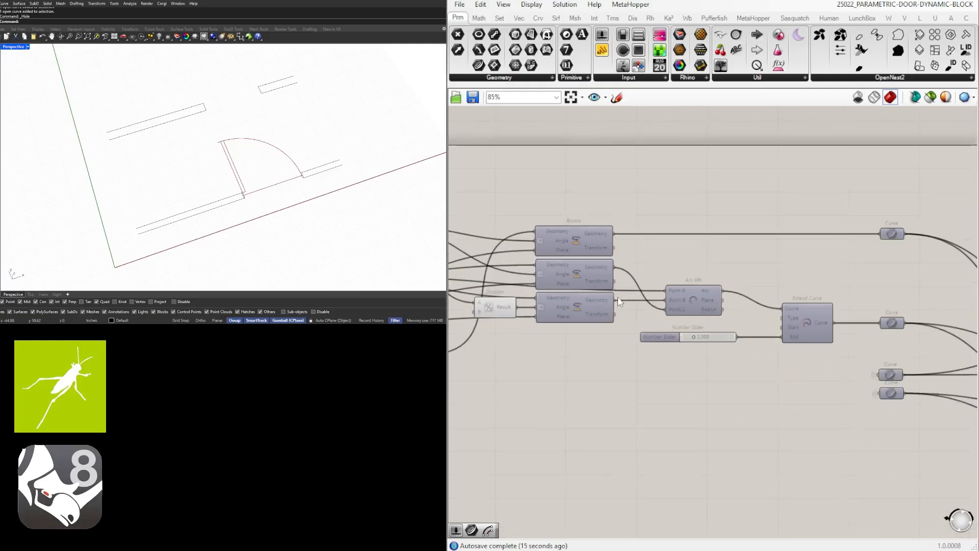
pyautogui.moveTo(517, 305); pyautogui.dragTo(793, 305, button='right')
pyautogui.scroll(-1, 706, 306)
pyautogui.scroll(3, 699, 320)
pyautogui.rightClick(775, 301)
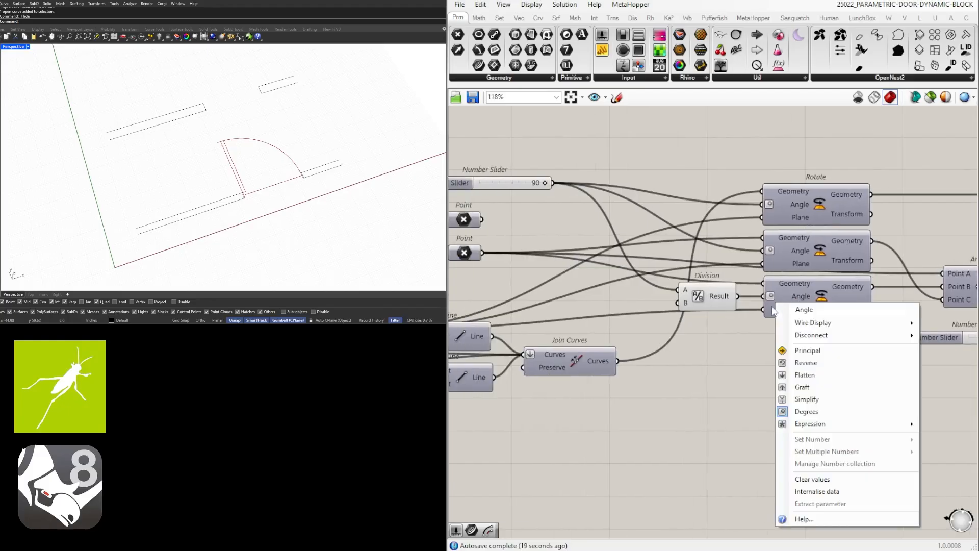
pyautogui.rightClick(771, 308)
pyautogui.moveTo(845, 341)
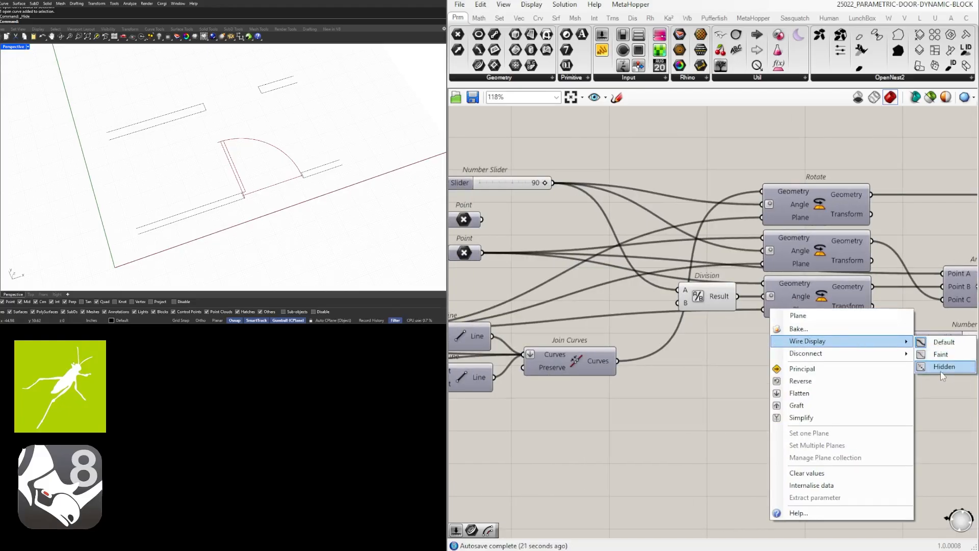
pyautogui.click(940, 367)
pyautogui.rightClick(779, 262)
pyautogui.moveTo(859, 297)
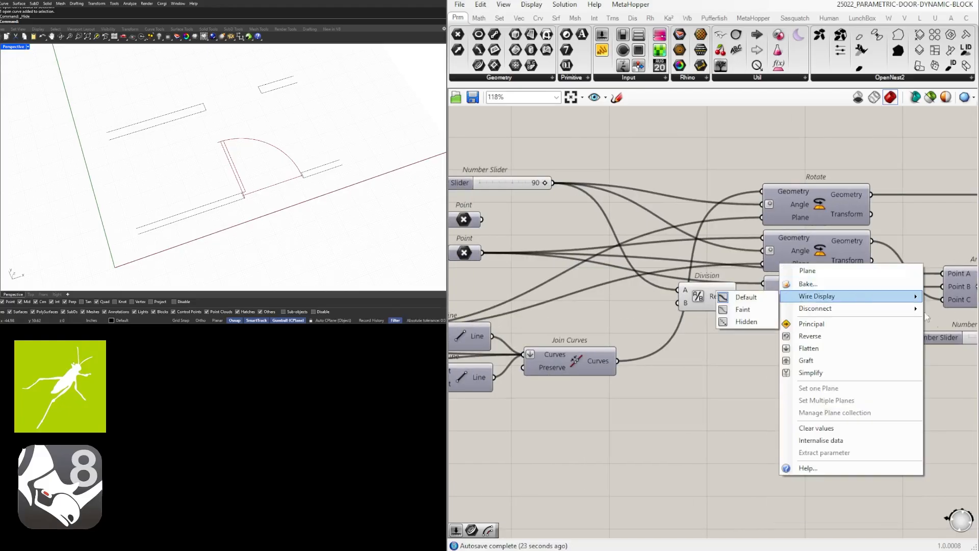
pyautogui.click(758, 322)
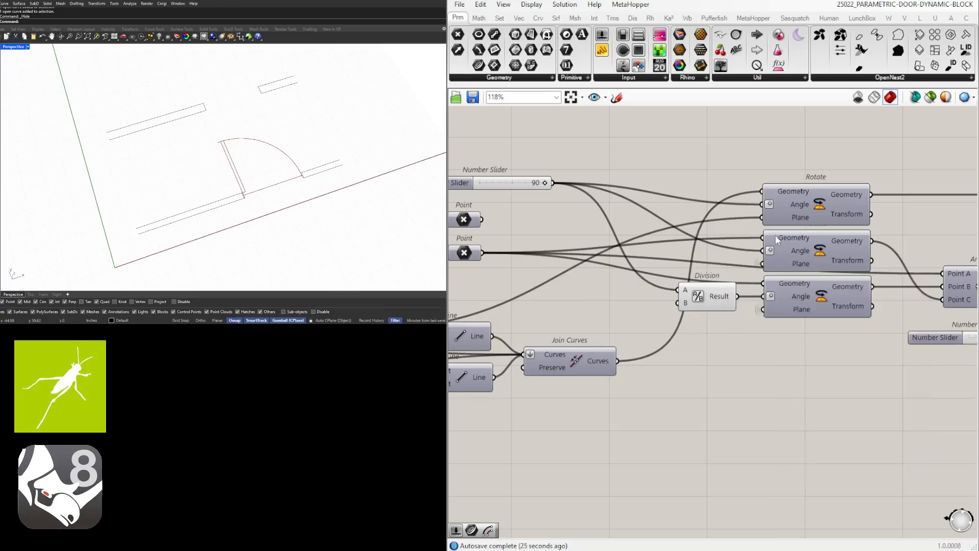
# Set the wire display of the Arc 3Pt's Point A input to Hidden.
pyautogui.click(779, 210)
pyautogui.click(806, 291)
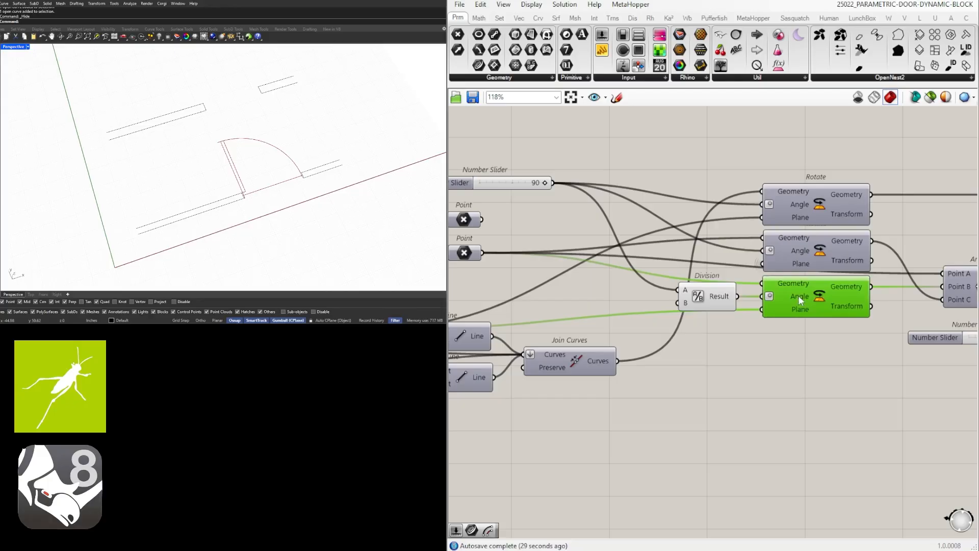
pyautogui.moveTo(891, 293); pyautogui.dragTo(805, 278, button='right')
pyautogui.rightClick(819, 271)
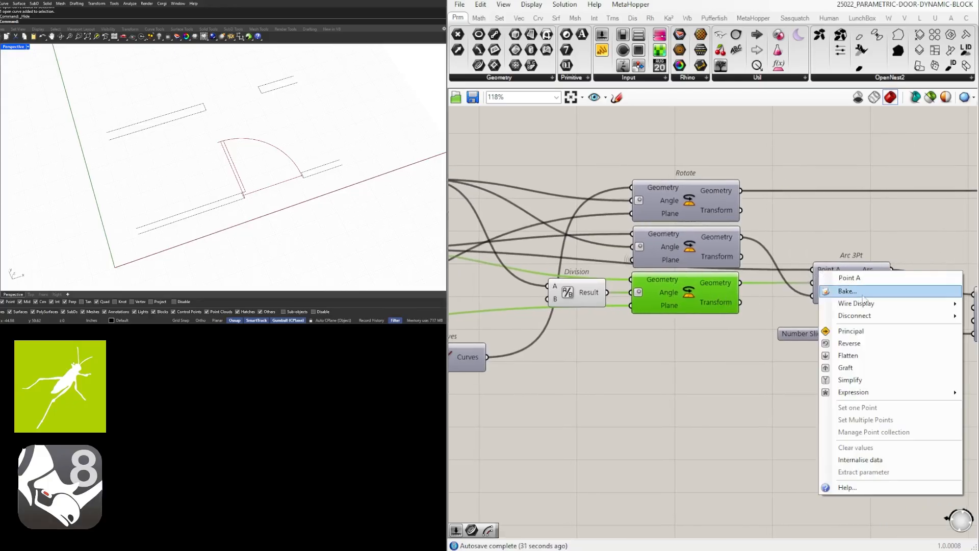
pyautogui.click(918, 328)
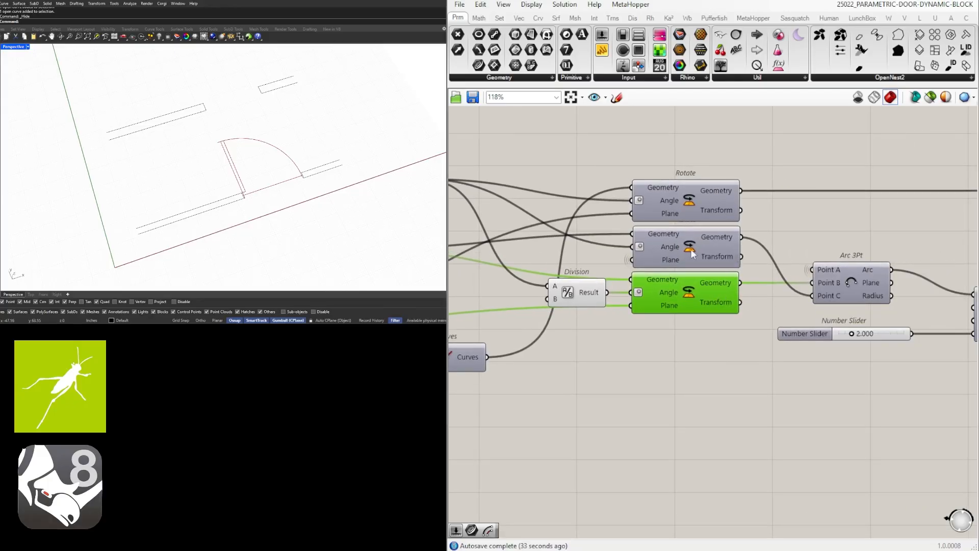
# Nudge the two Point parameters closer together and hide the wire into the first Rotate's Geometry input.
pyautogui.moveTo(693, 255); pyautogui.dragTo(876, 289, button='right')
pyautogui.moveTo(516, 251); pyautogui.dragTo(517, 248)
pyautogui.moveTo(520, 283); pyautogui.dragTo(521, 274)
pyautogui.click(608, 256)
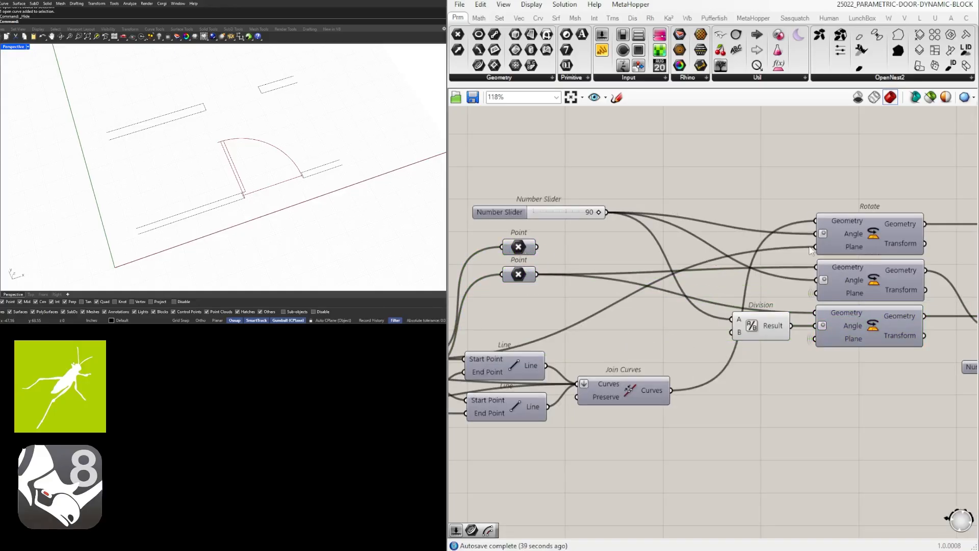
pyautogui.rightClick(828, 220)
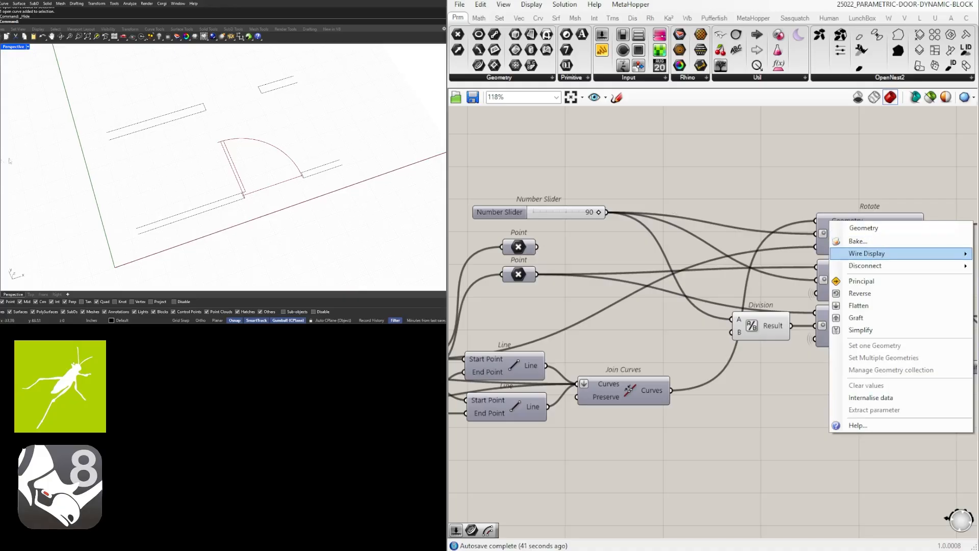
pyautogui.click(977, 278)
# Hide the wires into the Join Curves' Curves input and the first Rotate's Plane input.
pyautogui.scroll(-2, 607, 411)
pyautogui.moveTo(607, 411); pyautogui.dragTo(692, 385, button='right')
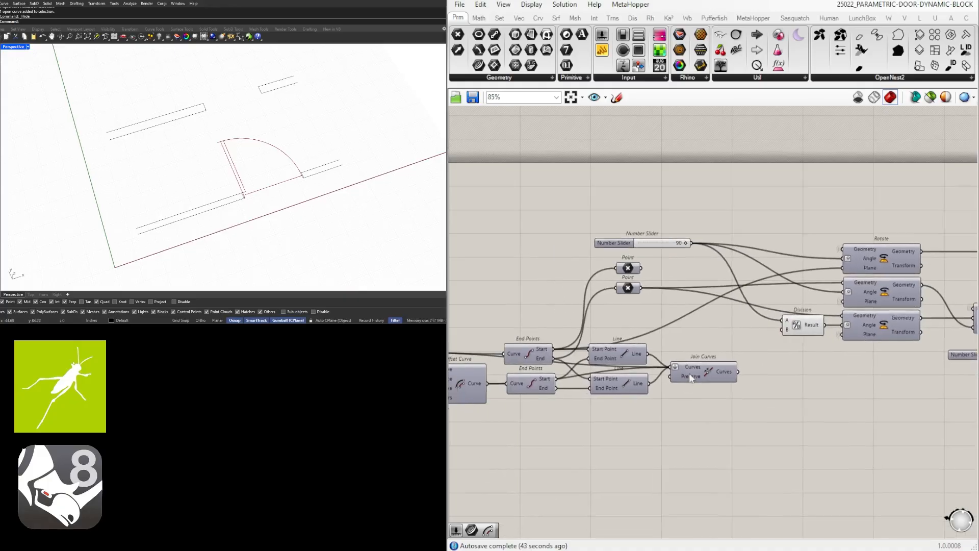
pyautogui.rightClick(690, 376)
pyautogui.moveTo(740, 359)
pyautogui.click(872, 386)
pyautogui.scroll(-1, 845, 418)
pyautogui.moveTo(665, 428); pyautogui.dragTo(641, 419, button='right')
pyautogui.scroll(2, 805, 280)
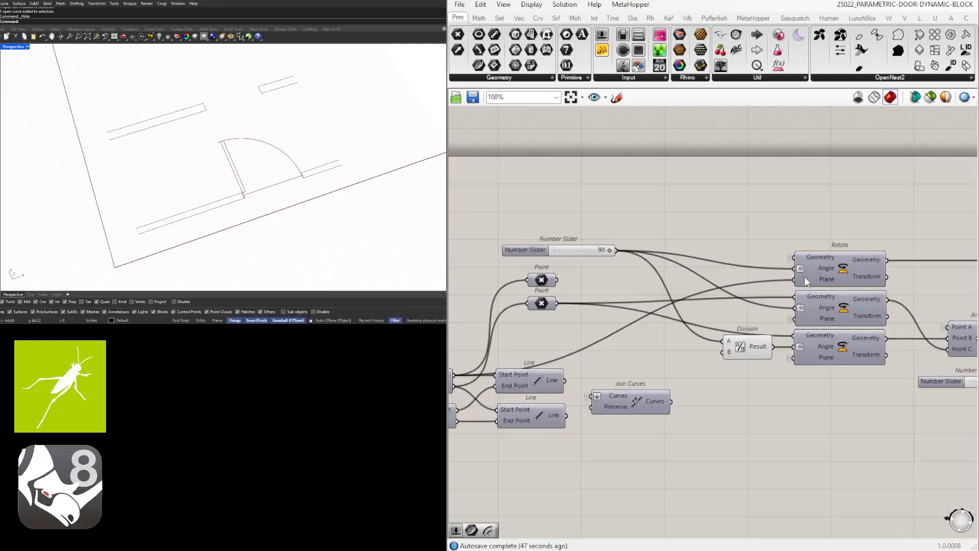
pyautogui.rightClick(805, 279)
pyautogui.click(974, 337)
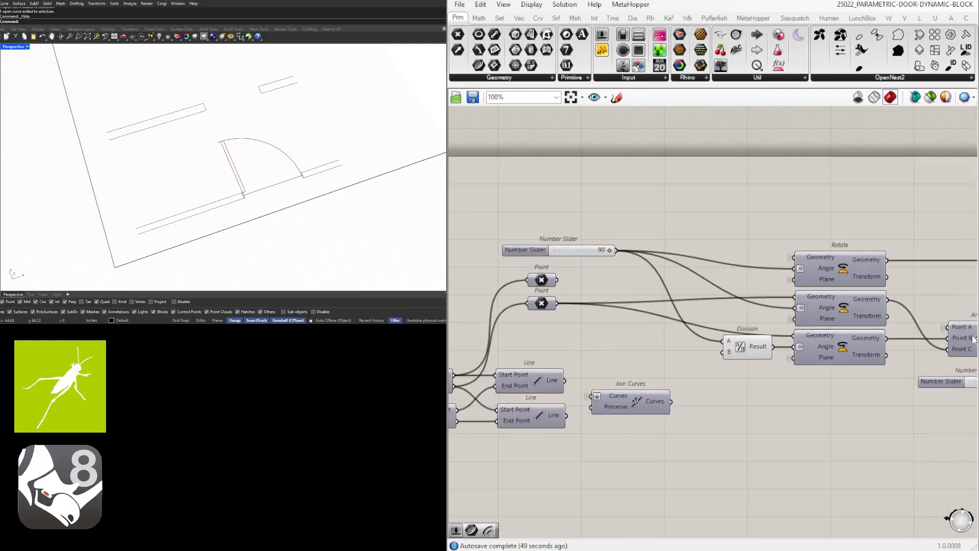
# Move the angle slider and the two Point parameters slightly closer to the Line components to tidy the layout.
pyautogui.scroll(-3, 718, 429)
pyautogui.scroll(2, 625, 335)
pyautogui.moveTo(608, 321)
pyautogui.mouseDown()
pyautogui.moveTo(626, 328)
pyautogui.moveTo(594, 328)
pyautogui.mouseUp()
pyautogui.moveTo(652, 383); pyautogui.dragTo(604, 339)
pyautogui.moveTo(606, 339); pyautogui.dragTo(620, 356)
pyautogui.click(640, 339)
pyautogui.moveTo(573, 324); pyautogui.dragTo(572, 328)
pyautogui.click(669, 348)
pyautogui.scroll(-1, 669, 348)
pyautogui.moveTo(669, 348); pyautogui.dragTo(860, 331, button='right')
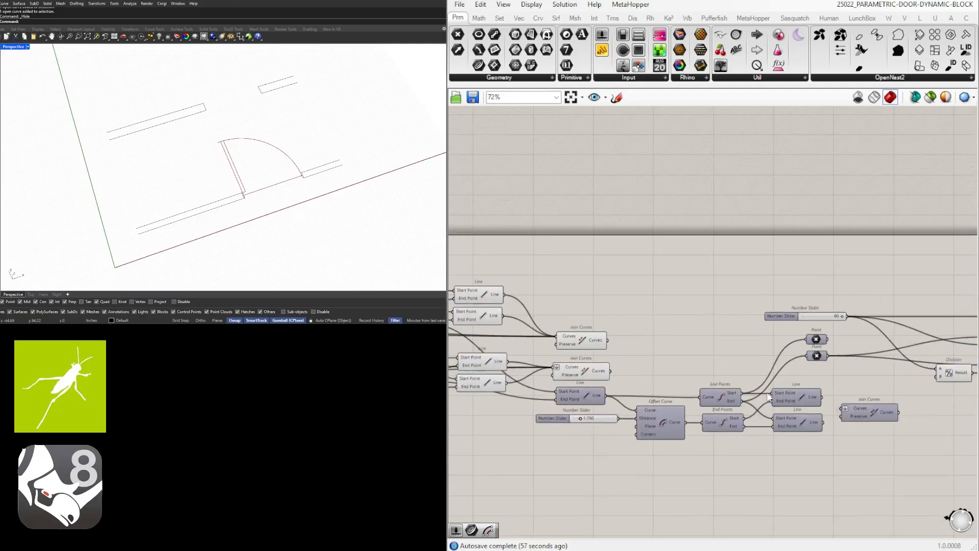
# Hide the wires into the Start Point and End Point inputs of the Line above the 1.750 slider.
pyautogui.moveTo(568, 406); pyautogui.dragTo(621, 396, button='right')
pyautogui.scroll(3, 621, 399)
pyautogui.rightClick(619, 385)
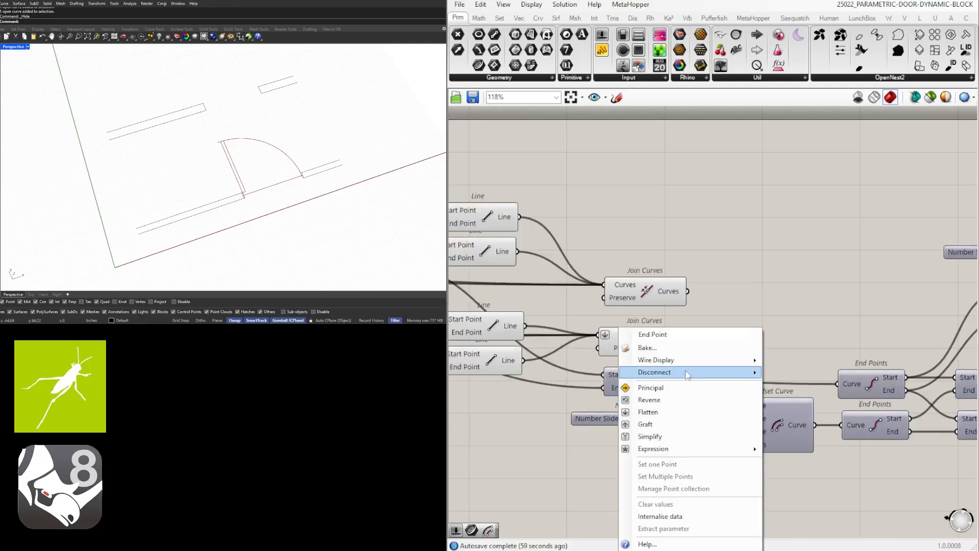
pyautogui.moveTo(663, 360)
pyautogui.click(787, 386)
pyautogui.rightClick(610, 376)
pyautogui.click(794, 385)
pyautogui.scroll(-2, 740, 374)
pyautogui.moveTo(610, 354); pyautogui.dragTo(678, 359, button='right')
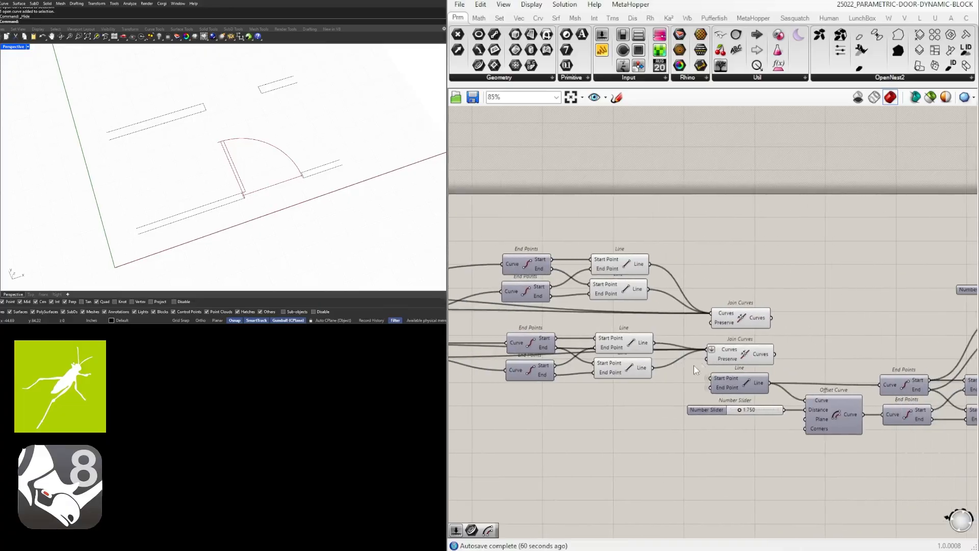
# Set the wire display of both Join Curves components' Curves inputs to Hidden.
pyautogui.scroll(3, 719, 359)
pyautogui.rightClick(726, 347)
pyautogui.moveTo(826, 360)
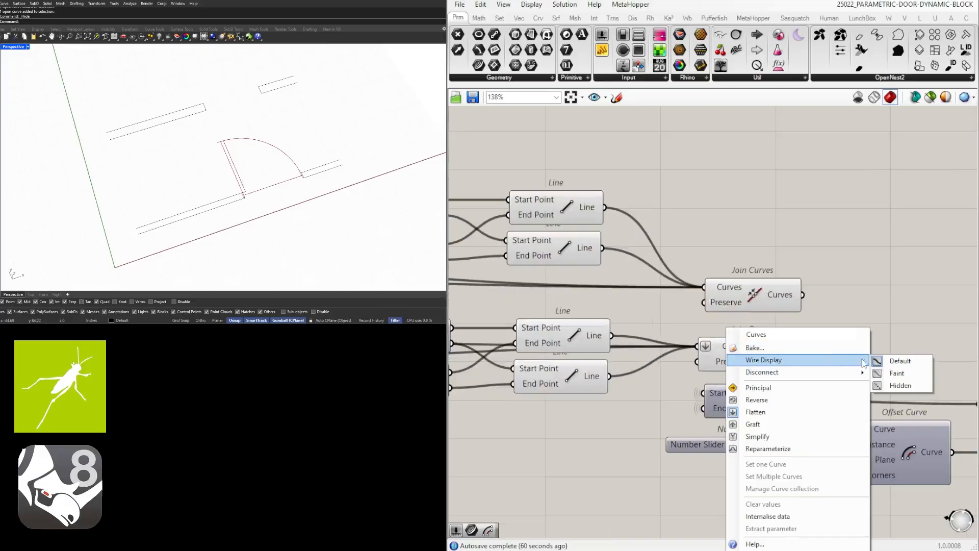
pyautogui.click(900, 384)
pyautogui.rightClick(726, 283)
pyautogui.moveTo(831, 316)
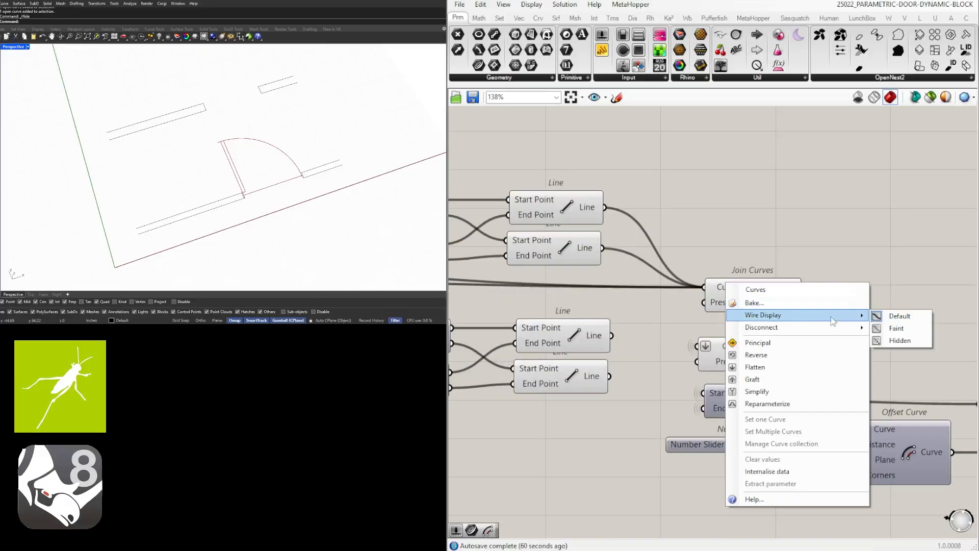
pyautogui.click(898, 340)
# Move the upper Line before the paired Offset Curves upward, away from the lower Line.
pyautogui.scroll(-4, 718, 327)
pyautogui.moveTo(718, 326); pyautogui.dragTo(820, 330, button='right')
pyautogui.scroll(4, 723, 324)
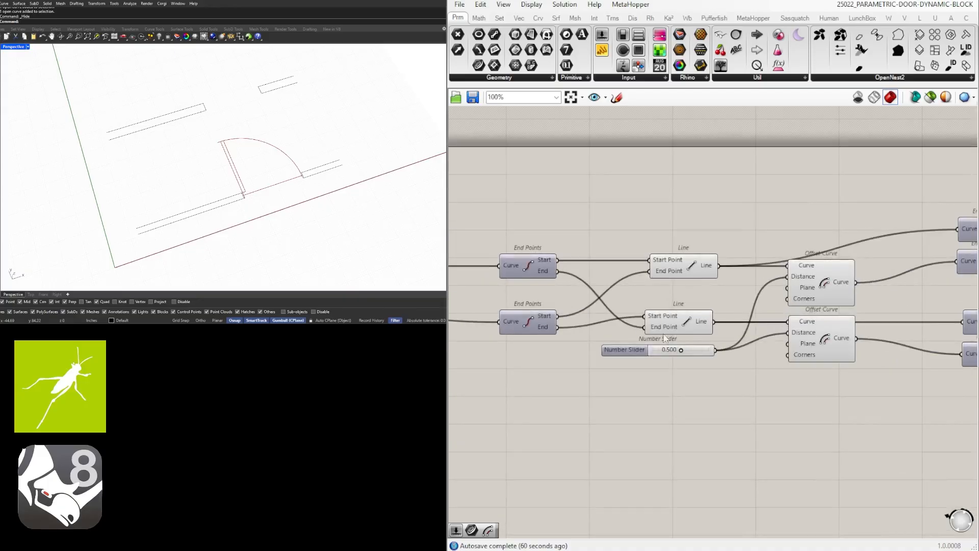
pyautogui.click(680, 330)
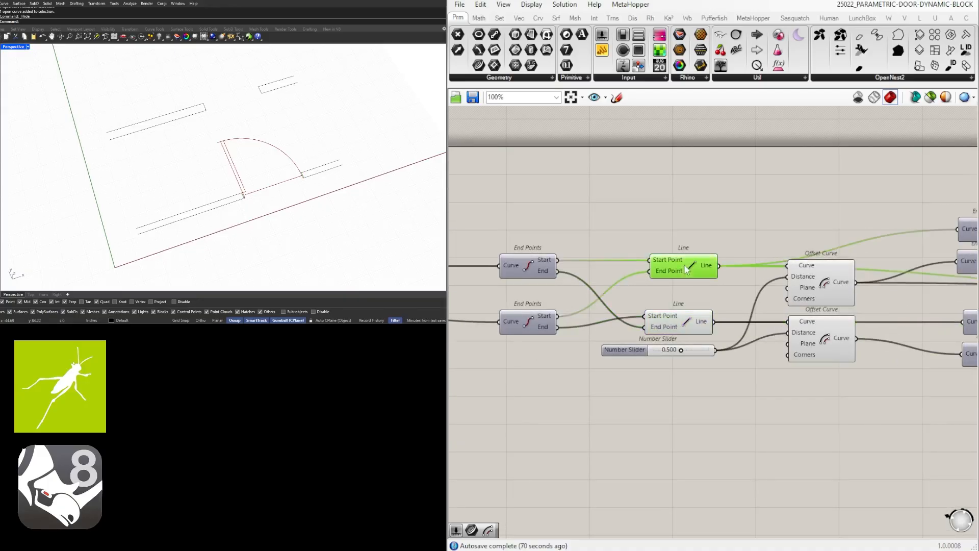
pyautogui.moveTo(684, 264); pyautogui.dragTo(687, 224)
pyautogui.click(682, 196)
pyautogui.click(729, 210)
pyautogui.scroll(-1, 724, 314)
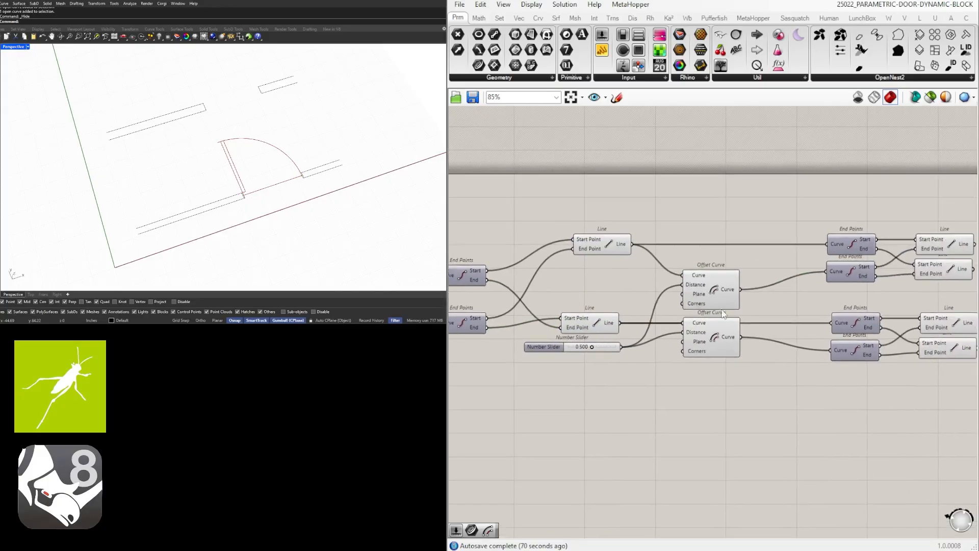
# Move the lower Offset Curve fed by the 0.500 slider down to separate it from the upper one.
pyautogui.moveTo(717, 346); pyautogui.dragTo(728, 360)
pyautogui.click(751, 376)
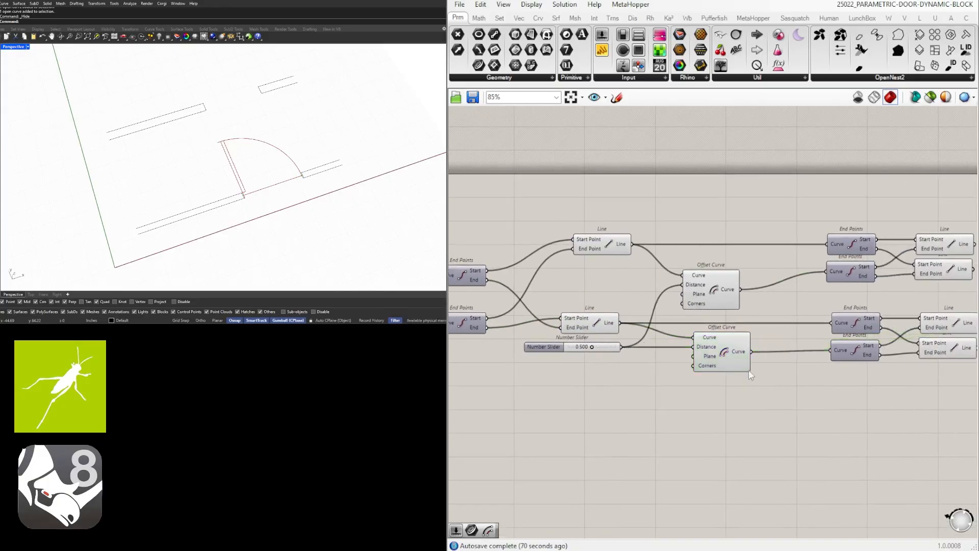
pyautogui.moveTo(816, 331); pyautogui.dragTo(791, 329, button='right')
pyautogui.moveTo(584, 354); pyautogui.dragTo(719, 355, button='right')
pyautogui.click(669, 342)
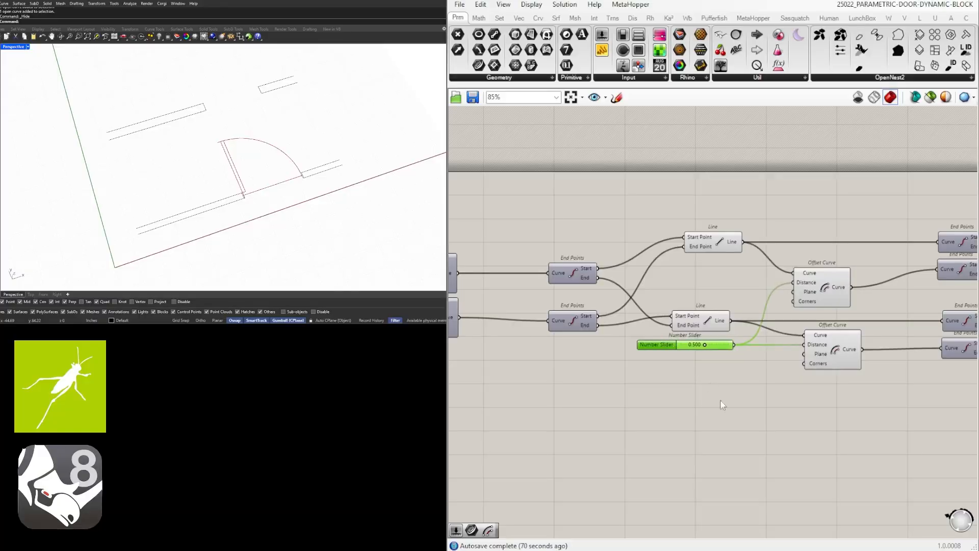
pyautogui.click(720, 399)
# Nudge the Negative component slightly between the Division and the lower Offset Curve.
pyautogui.moveTo(502, 366); pyautogui.dragTo(699, 360, button='right')
pyautogui.click(626, 321)
pyautogui.click(579, 371)
pyautogui.moveTo(579, 372); pyautogui.dragTo(693, 370, button='right')
pyautogui.scroll(2, 656, 307)
pyautogui.moveTo(656, 304); pyautogui.dragTo(653, 308)
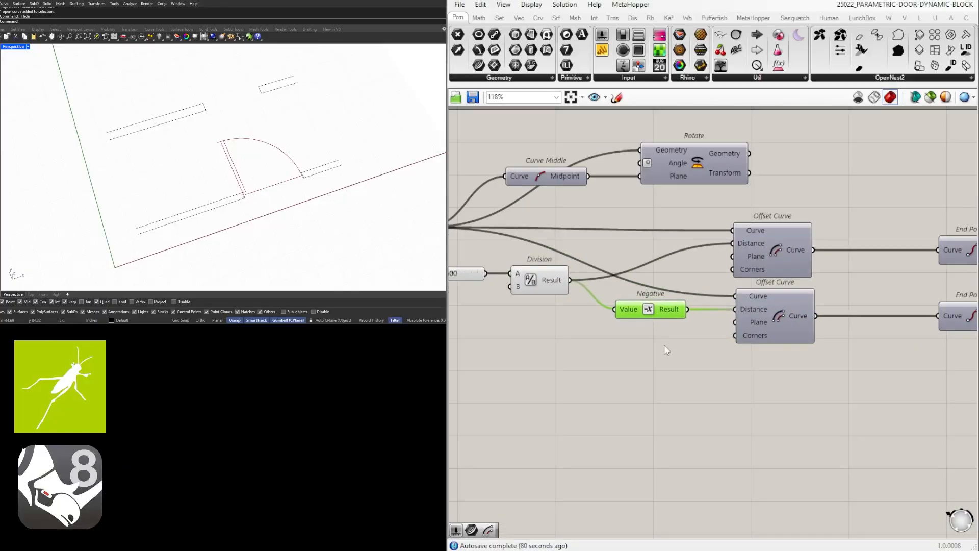
pyautogui.click(664, 346)
# Highlight the input Curve parameter and examine its reference line at the door opening in the viewport.
pyautogui.scroll(-4, 633, 348)
pyautogui.moveTo(633, 348); pyautogui.dragTo(814, 343, button='right')
pyautogui.scroll(6, 713, 289)
pyautogui.moveTo(713, 289); pyautogui.dragTo(602, 287, button='right')
pyautogui.click(610, 262)
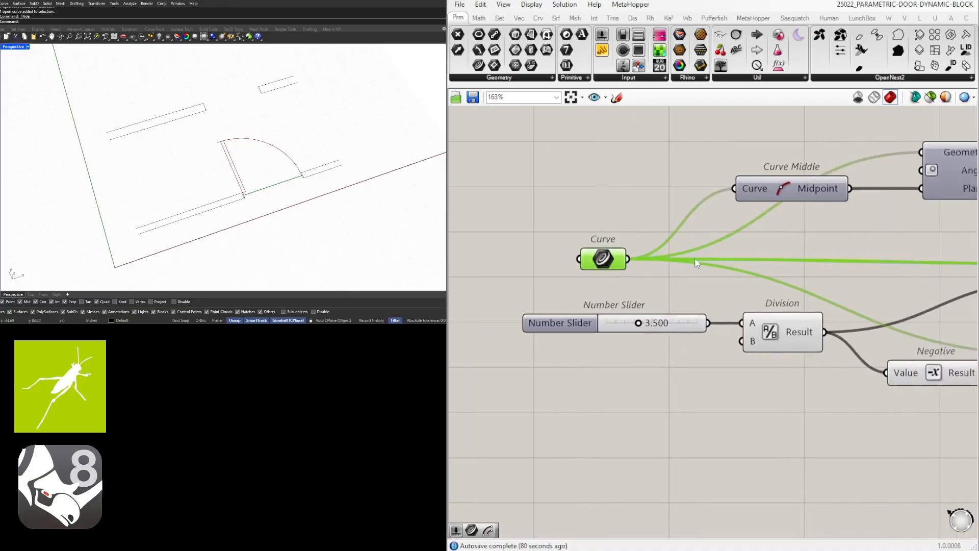
pyautogui.scroll(5, 255, 190)
pyautogui.scroll(-5, 244, 163)
pyautogui.scroll(2, 248, 173)
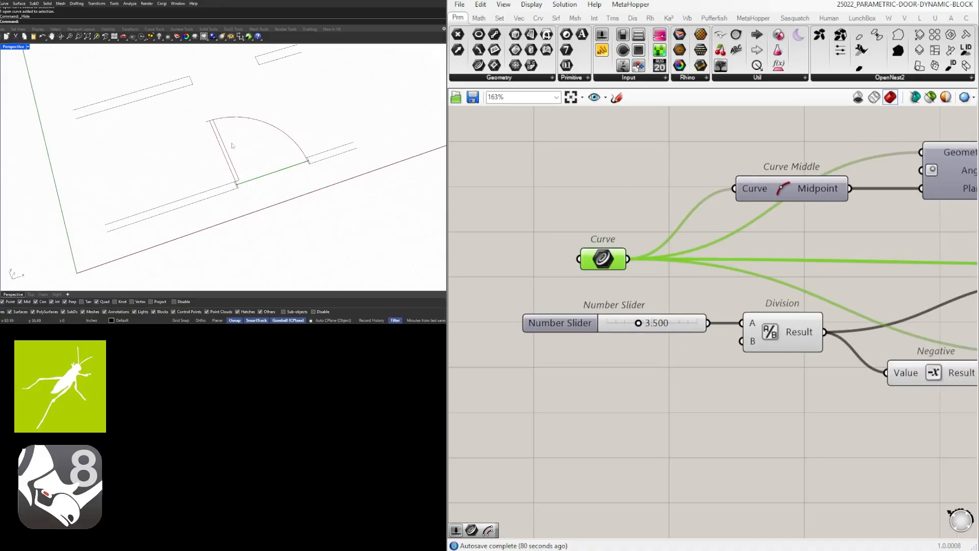
pyautogui.scroll(-4, 231, 145)
pyautogui.click(628, 156)
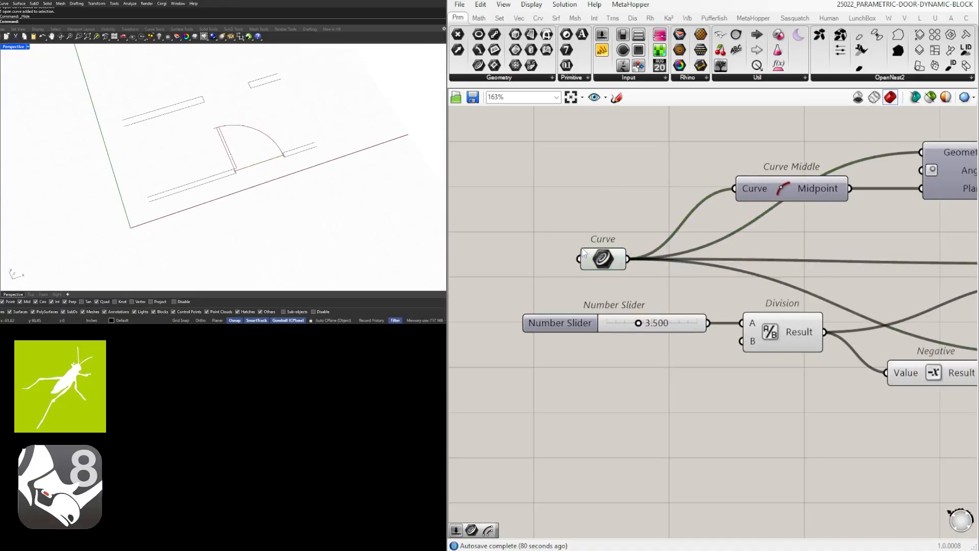
# Draw a polyline across the empty opening in the other wall and assign it to the input Curve parameter.
pyautogui.click(591, 257)
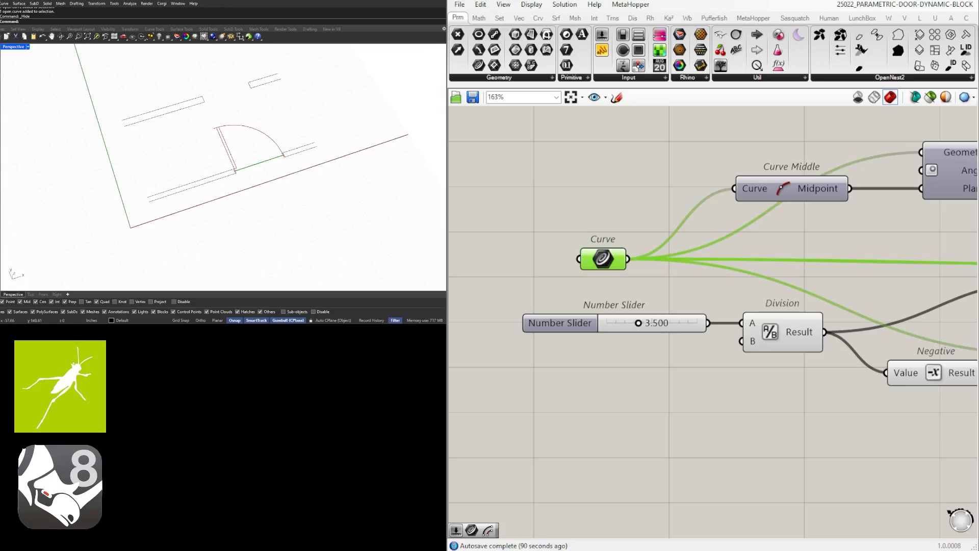
pyautogui.write('polyline')
pyautogui.press('Return')
pyautogui.scroll(2, 229, 79)
pyautogui.click(193, 108)
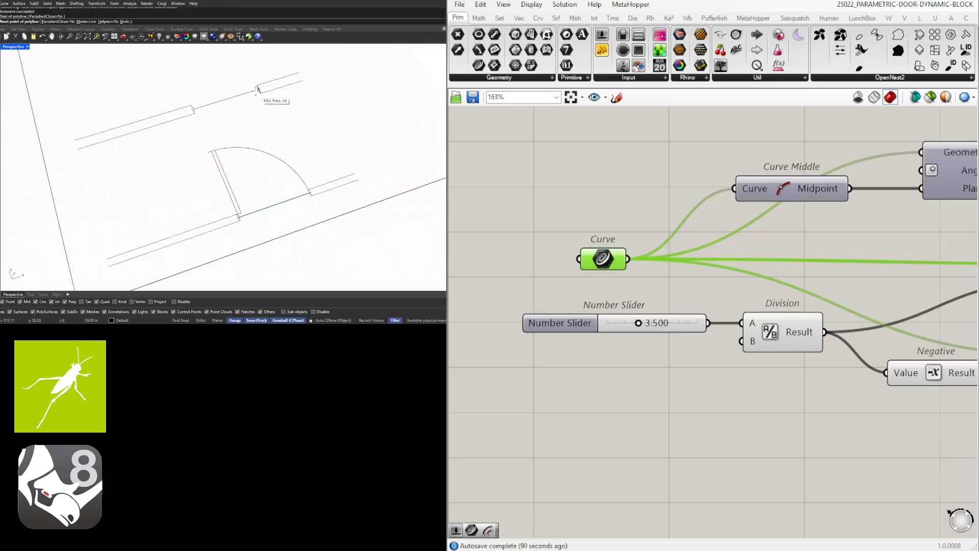
pyautogui.click(258, 90)
pyautogui.press('Return')
pyautogui.scroll(1, 633, 256)
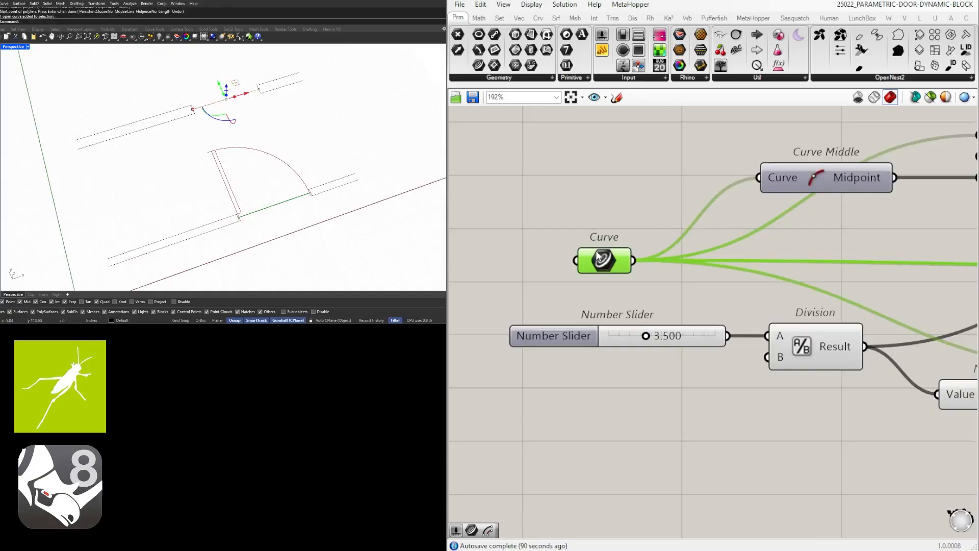
pyautogui.rightClick(605, 261)
pyautogui.click(658, 411)
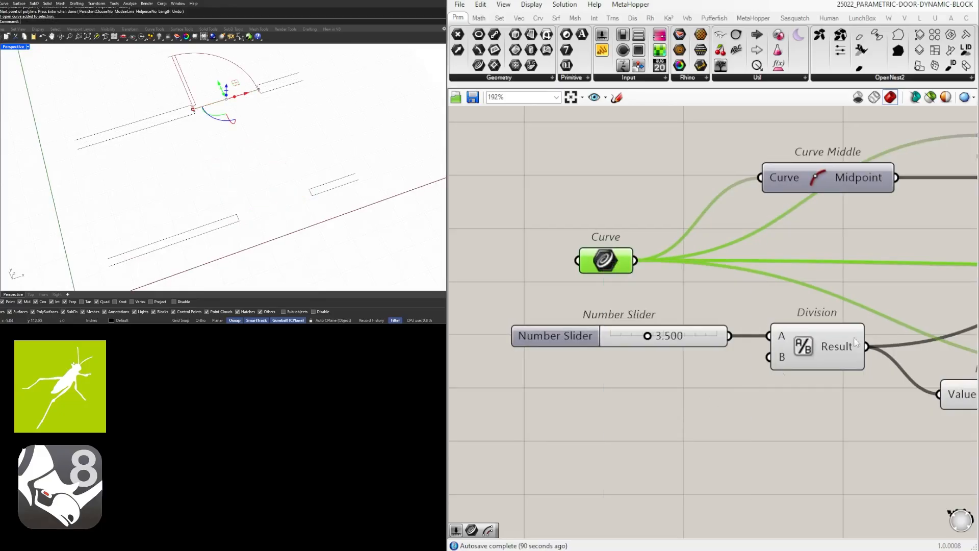
# Set the slider feeding the Division component to 5.5 to match the thicker wall.
pyautogui.scroll(5, 214, 153)
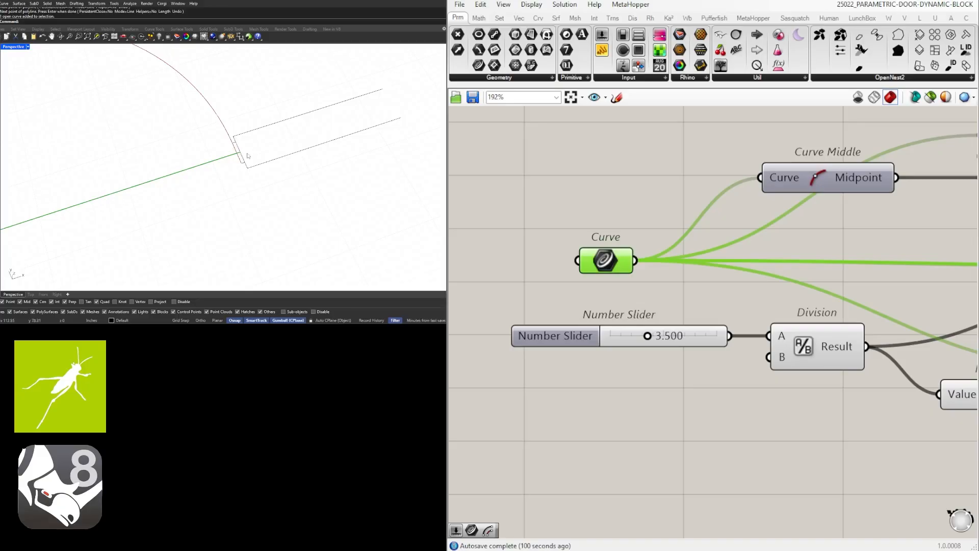
pyautogui.doubleClick(662, 346)
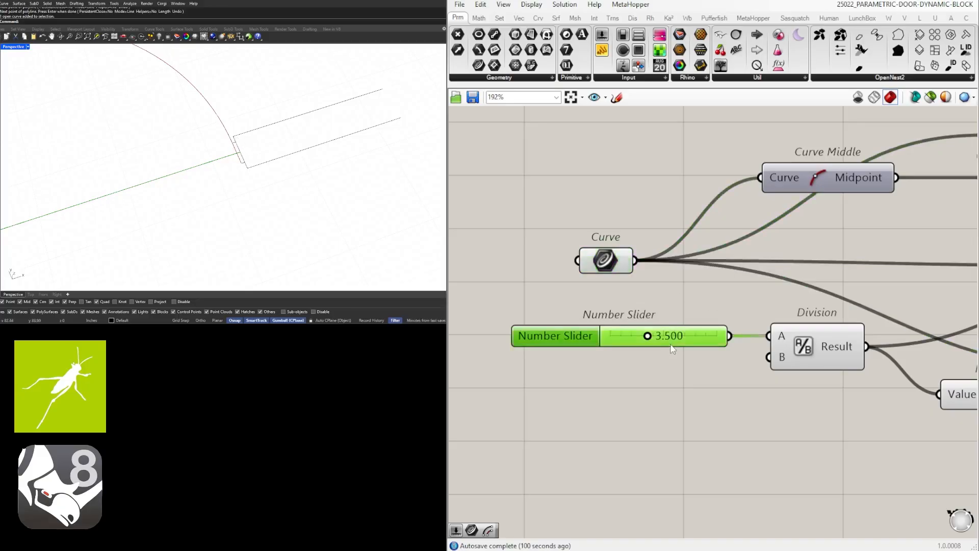
pyautogui.write('5.5')
pyautogui.press('Return')
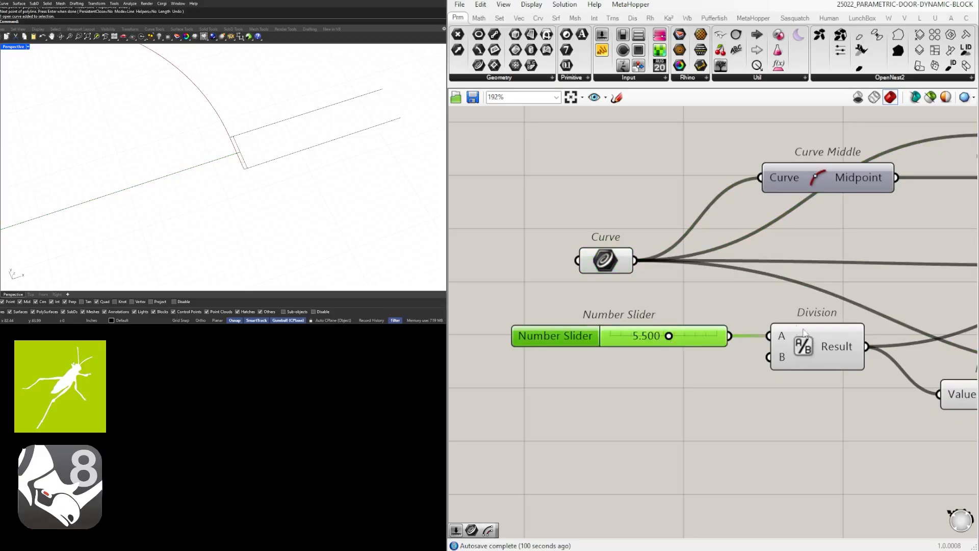
# Switch the Value List through the other door orientations, including 3 and 4, and return it to 1.
pyautogui.scroll(-4, 706, 304)
pyautogui.scroll(-4, 250, 141)
pyautogui.moveTo(250, 141); pyautogui.dragTo(207, 161, button='right')
pyautogui.scroll(-5, 200, 164)
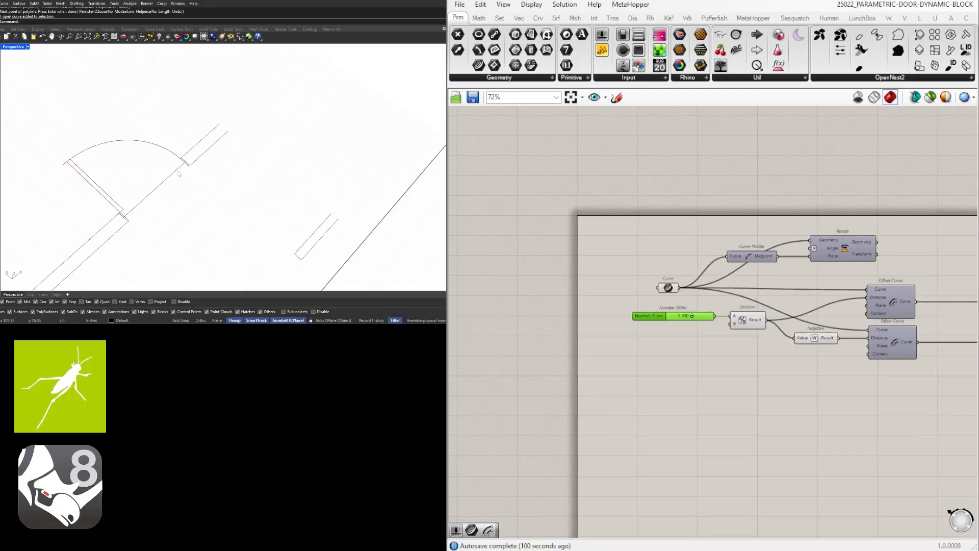
pyautogui.scroll(-3, 706, 307)
pyautogui.scroll(6, 685, 319)
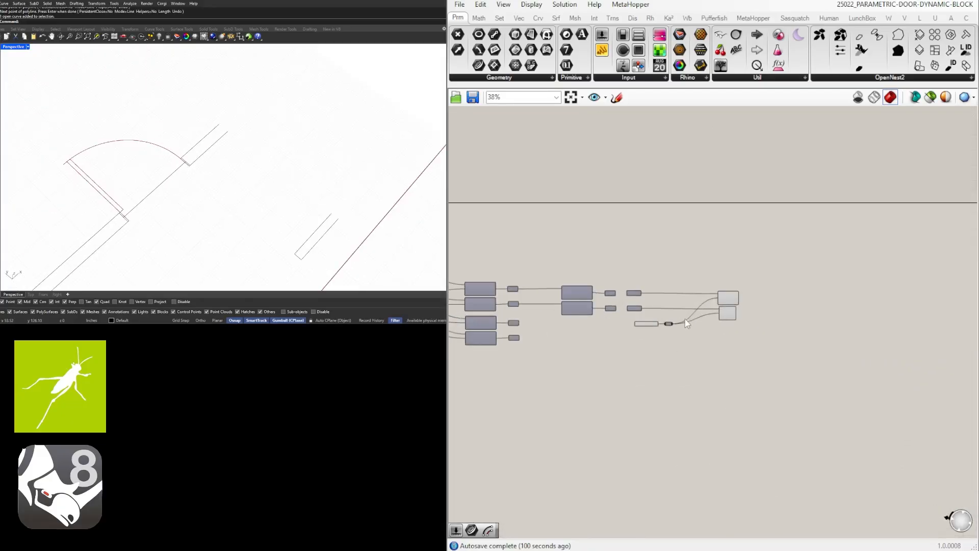
pyautogui.scroll(1, 612, 323)
pyautogui.click(663, 327)
pyautogui.click(675, 351)
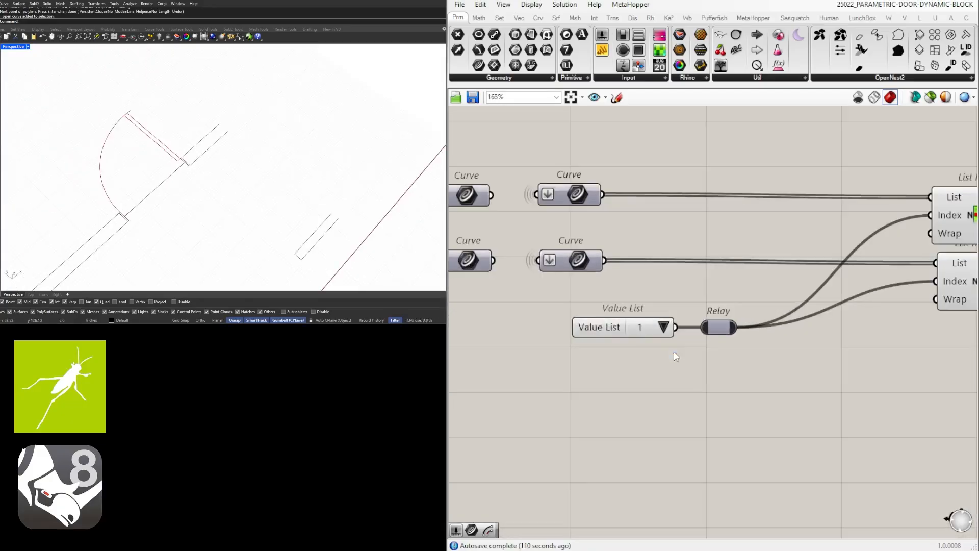
pyautogui.click(664, 327)
pyautogui.click(676, 359)
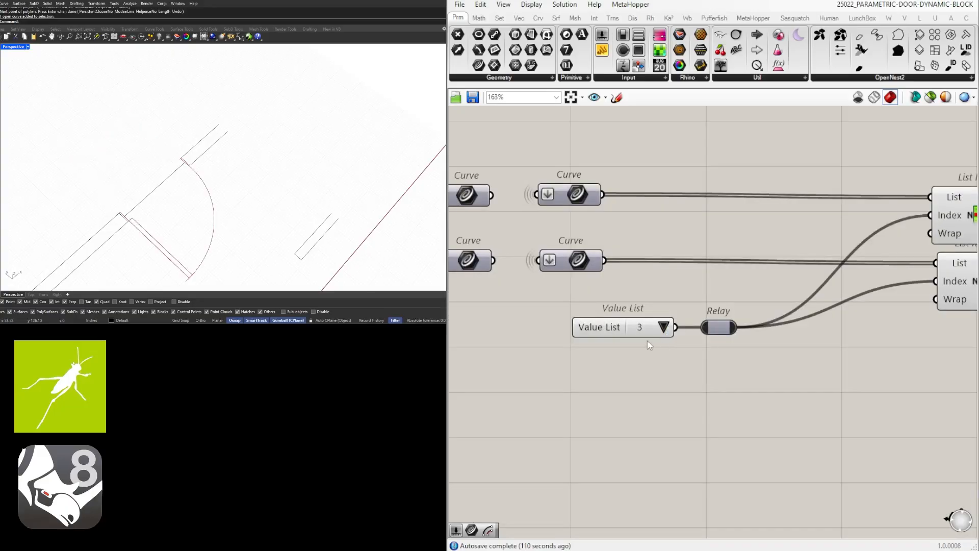
pyautogui.click(663, 327)
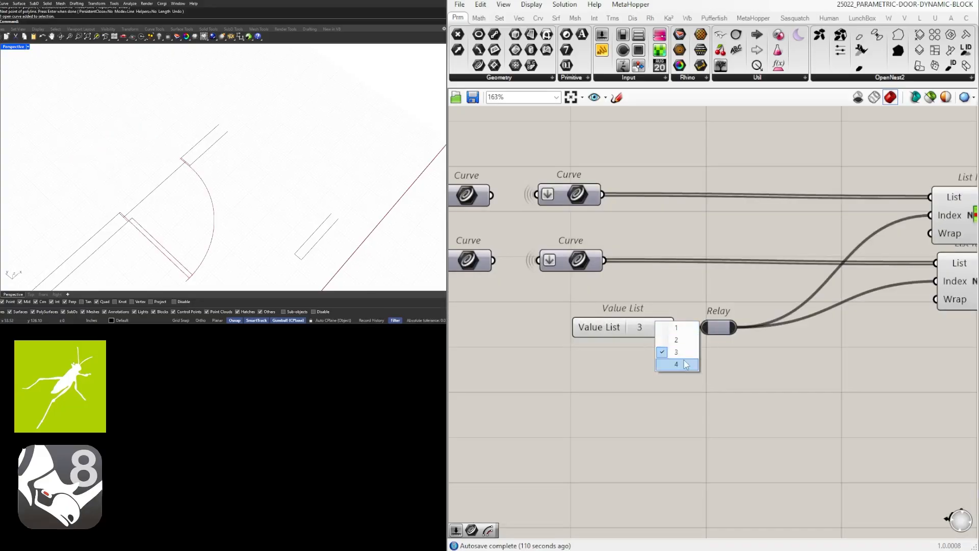
pyautogui.click(676, 367)
pyautogui.click(664, 327)
pyautogui.click(676, 343)
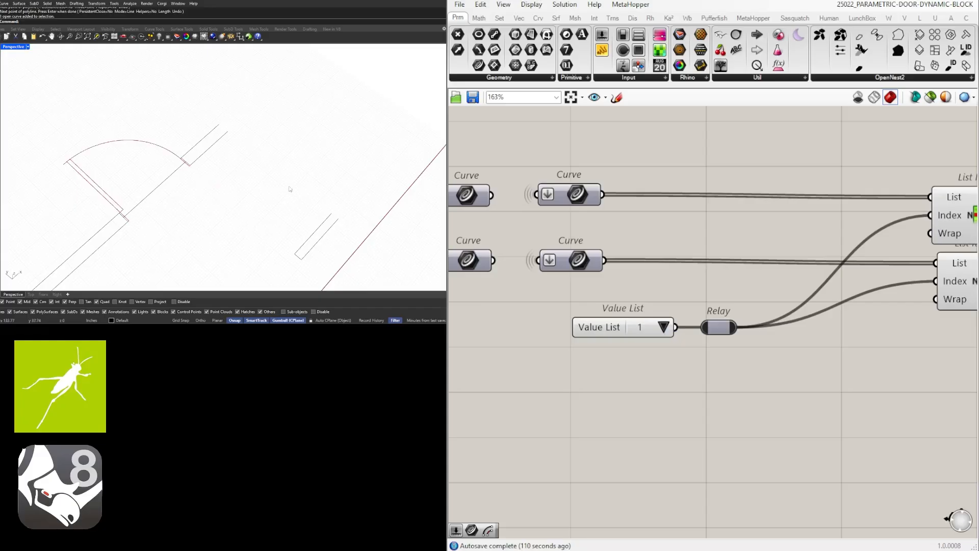
# Examine how the door fits the new wall opening from several viewing angles.
pyautogui.scroll(-4, 193, 216)
pyautogui.scroll(7, 204, 218)
pyautogui.moveTo(209, 218); pyautogui.dragTo(153, 217, button='right')
pyautogui.scroll(4, 288, 194)
pyautogui.keyDown('shift'); pyautogui.moveTo(291, 195); pyautogui.dragTo(233, 200, button='right'); pyautogui.keyUp('shift')
pyautogui.scroll(1, 233, 201)
pyautogui.scroll(7, 232, 199)
pyautogui.scroll(-6, 311, 190)
pyautogui.moveTo(312, 191); pyautogui.dragTo(337, 190, button='right')
pyautogui.scroll(-3, 326, 199)
# Add snapping values of 3.5 and 5.5 to the slider feeding Division and check its grip at 5.5.
pyautogui.scroll(-5, 543, 331)
pyautogui.scroll(-1, 518, 367)
pyautogui.moveTo(518, 368); pyautogui.dragTo(943, 365, button='right')
pyautogui.moveTo(636, 365); pyautogui.dragTo(969, 376, button='right')
pyautogui.moveTo(454, 349); pyautogui.dragTo(908, 360, button='right')
pyautogui.moveTo(700, 328); pyautogui.dragTo(852, 346, button='right')
pyautogui.scroll(8, 612, 306)
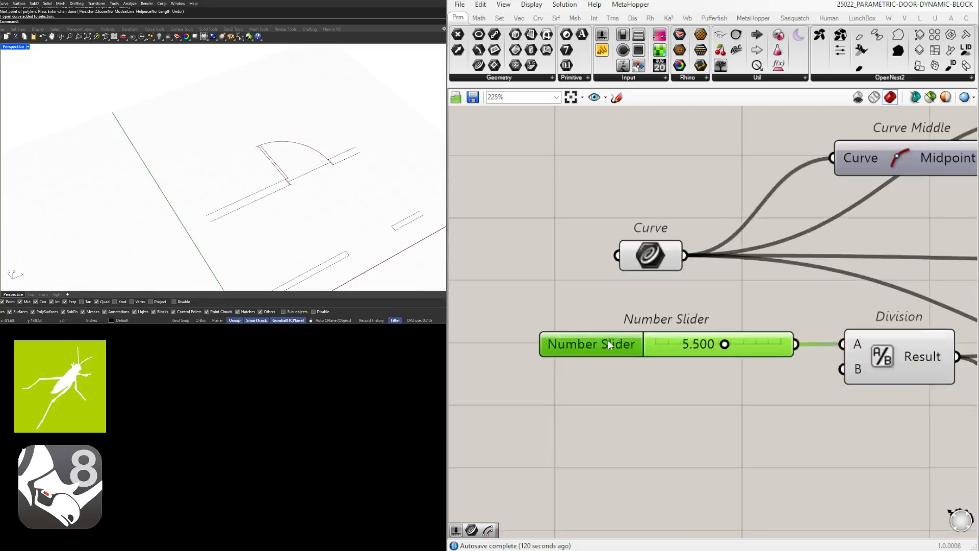
pyautogui.doubleClick(608, 340)
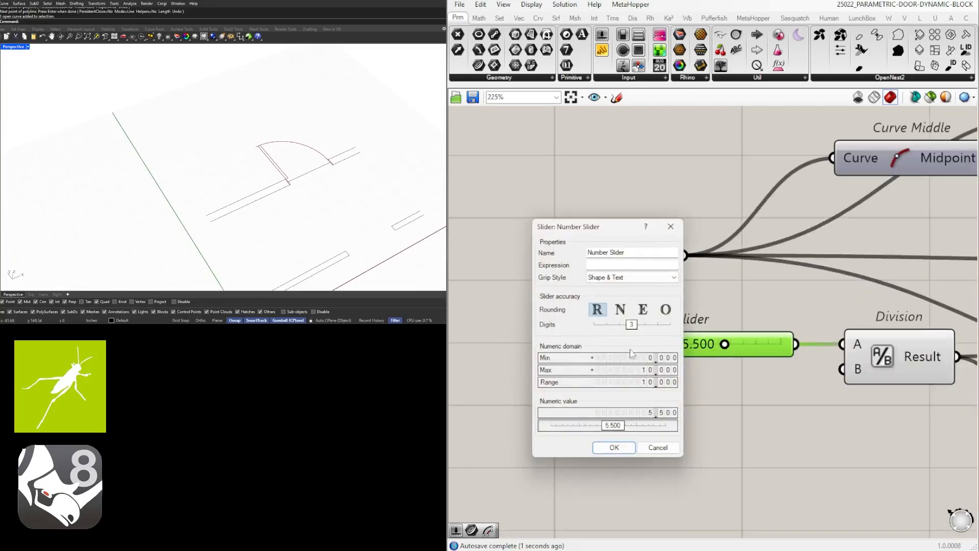
pyautogui.click(671, 227)
pyautogui.rightClick(611, 350)
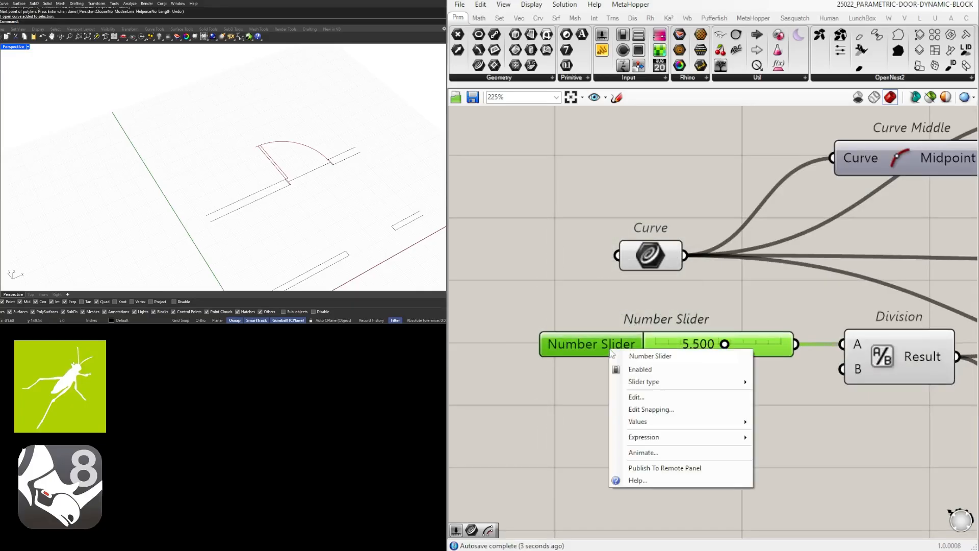
pyautogui.click(689, 409)
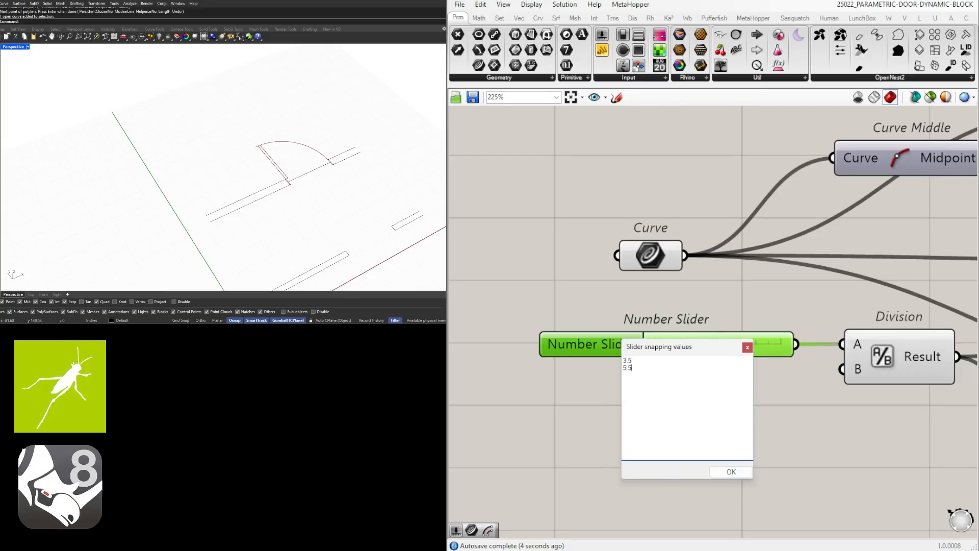
pyautogui.click(734, 472)
pyautogui.scroll(2, 736, 359)
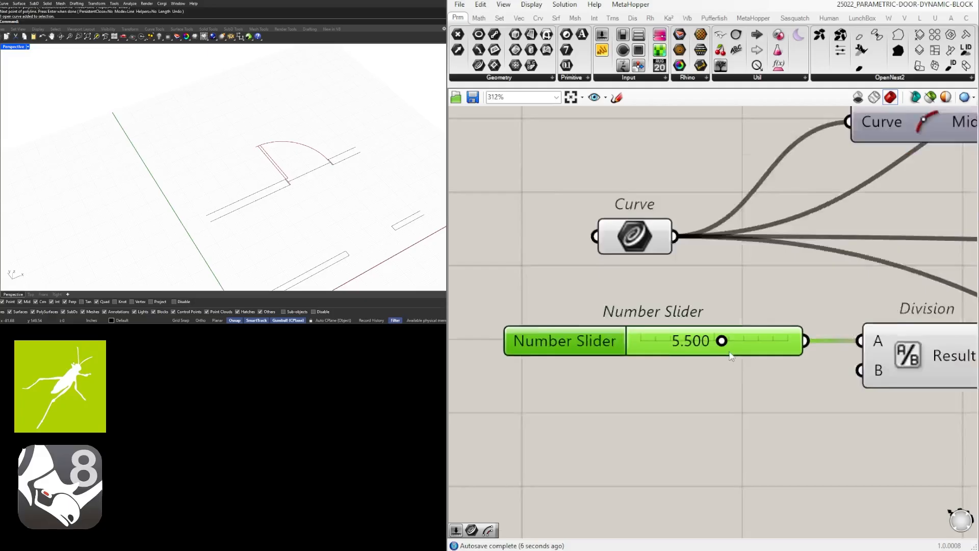
pyautogui.moveTo(719, 337)
pyautogui.mouseDown()
pyautogui.moveTo(671, 338)
pyautogui.moveTo(718, 336)
pyautogui.mouseUp()
# Rename the slider feeding the Division component to WALL DEPTH.
pyautogui.scroll(-4, 709, 398)
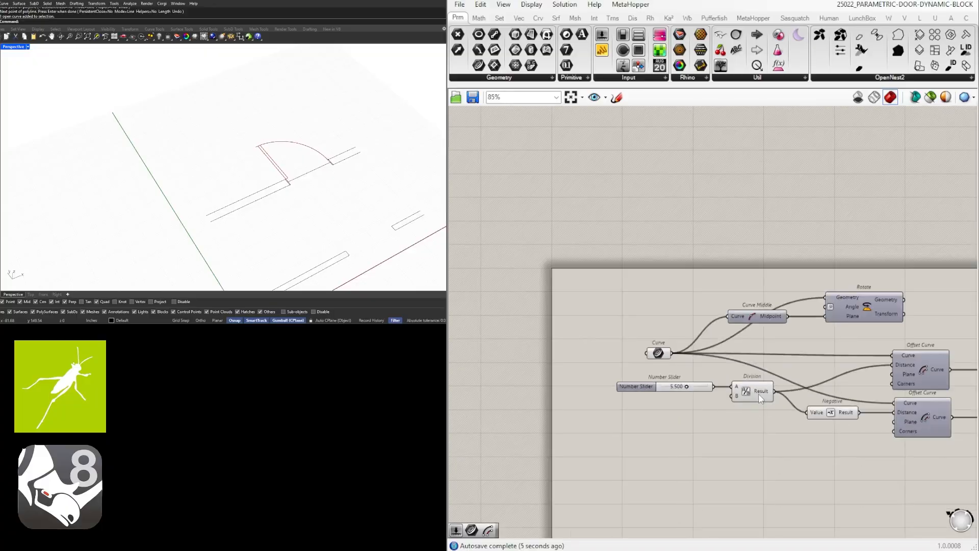
pyautogui.scroll(2, 684, 412)
pyautogui.scroll(1, 684, 412)
pyautogui.scroll(3, 218, 195)
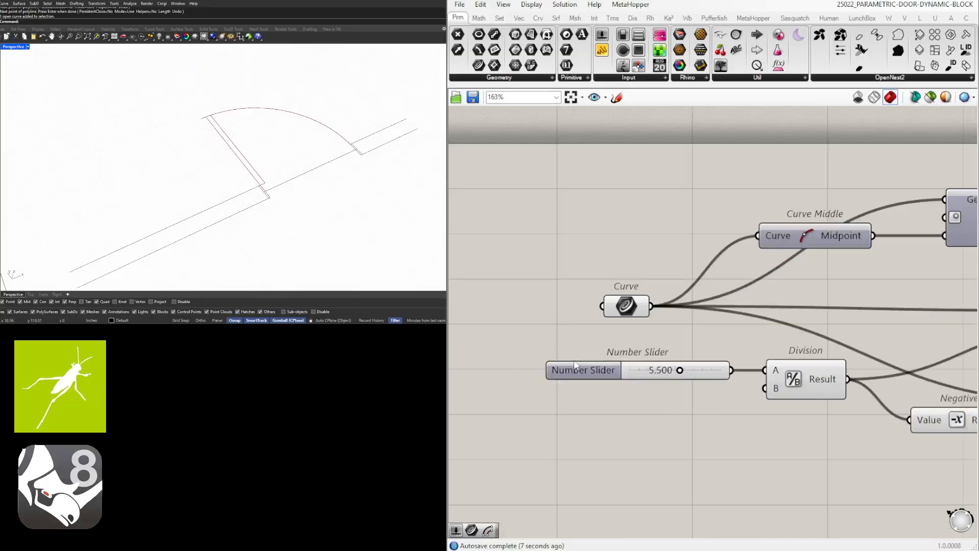
pyautogui.rightClick(592, 365)
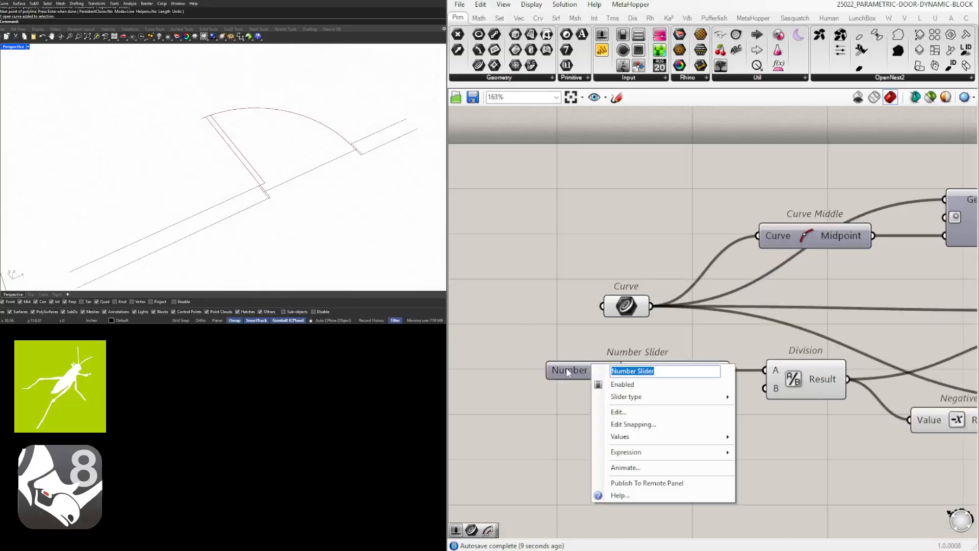
pyautogui.write('WALL DEPTH')
pyautogui.press('Return')
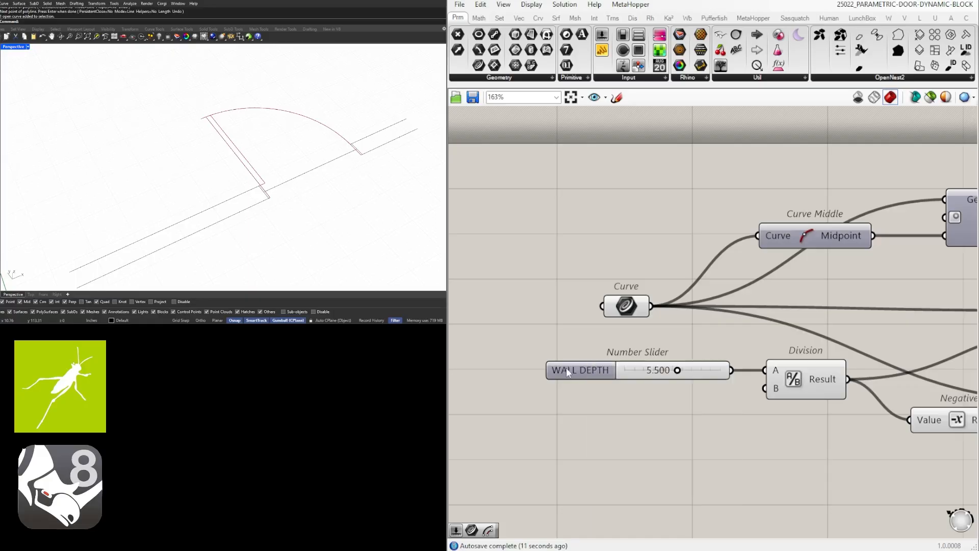
pyautogui.click(565, 368)
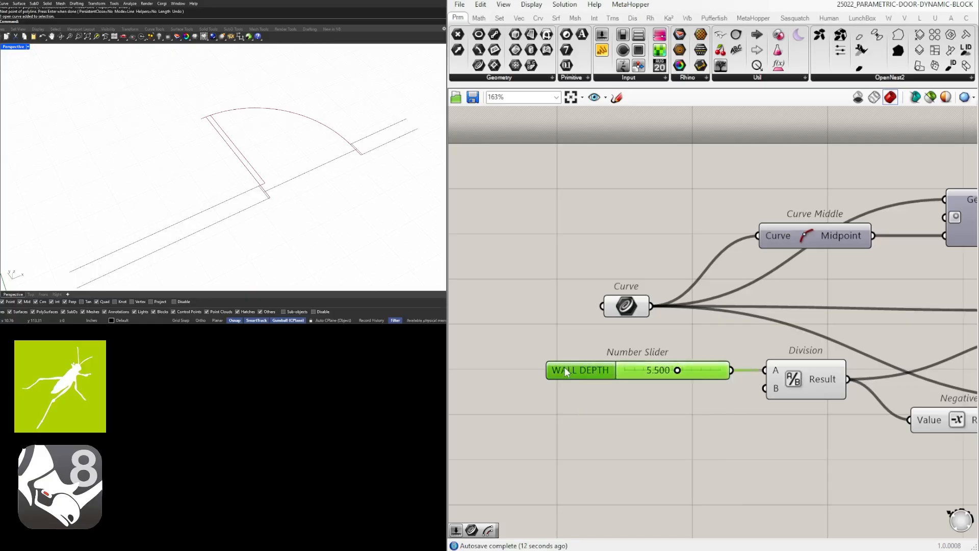
# Put the WALL DEPTH slider and the input Curve parameter in separate groups, labelling the Curve group SET ONE CURVE.
pyautogui.click(631, 307)
pyautogui.hotkey('ctrl', 'g')
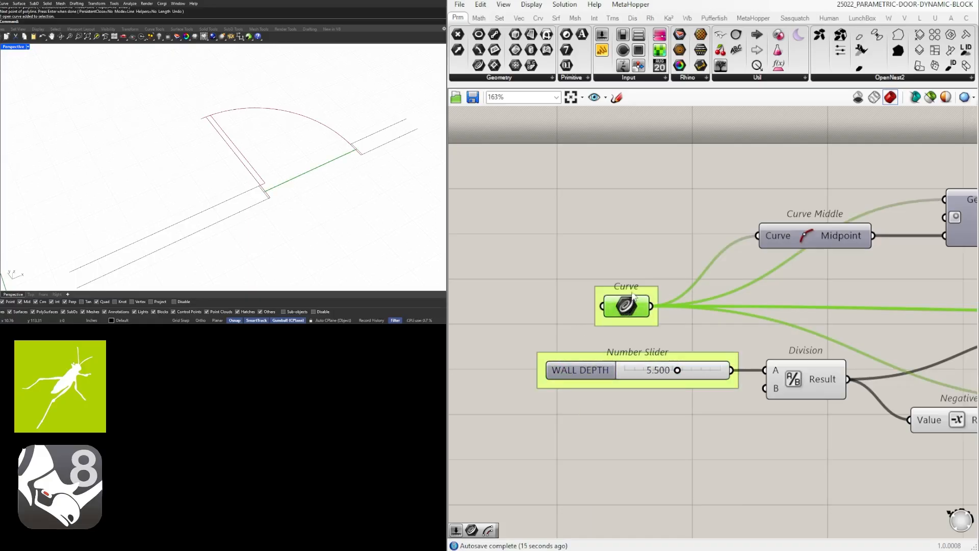
pyautogui.rightClick(633, 296)
pyautogui.write('SET ONE CURVE')
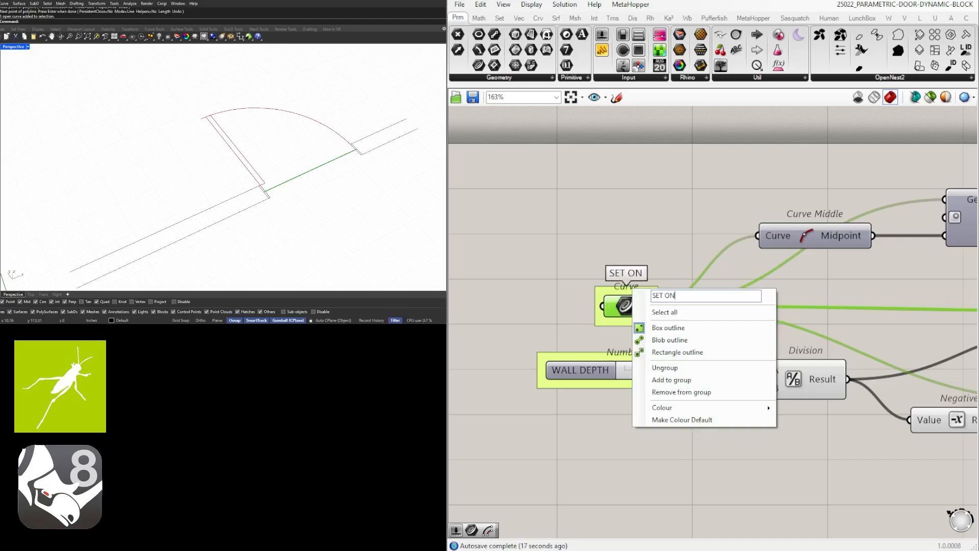
pyautogui.press('Return')
pyautogui.scroll(-3, 683, 309)
pyautogui.click(849, 442)
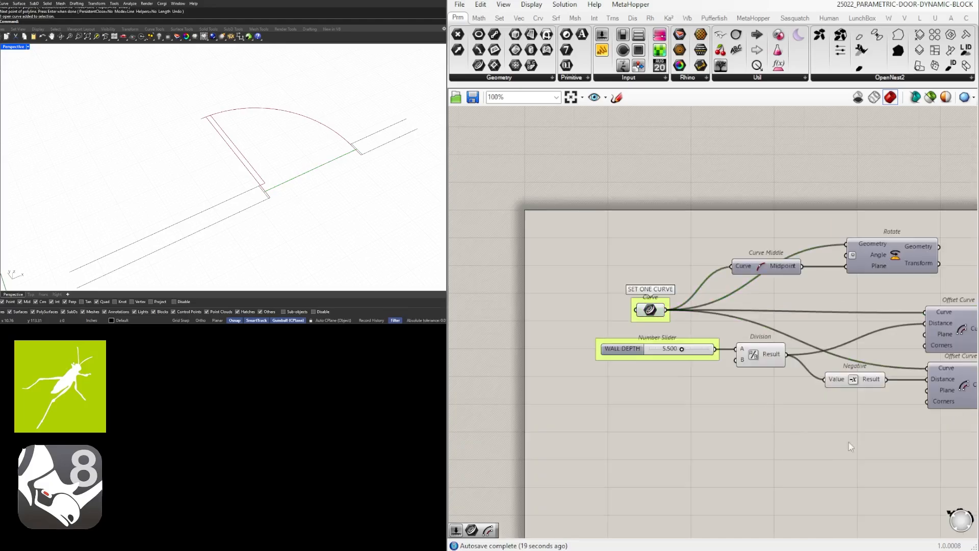
# Rename the number slider that drives the two frame Offset Curve distances to FRAME SIZE and put it in a group.
pyautogui.moveTo(849, 442); pyautogui.dragTo(601, 398, button='right')
pyautogui.scroll(-3, 600, 398)
pyautogui.scroll(4, 795, 396)
pyautogui.moveTo(795, 396); pyautogui.dragTo(605, 408, button='right')
pyautogui.scroll(2, 722, 408)
pyautogui.rightClick(533, 389)
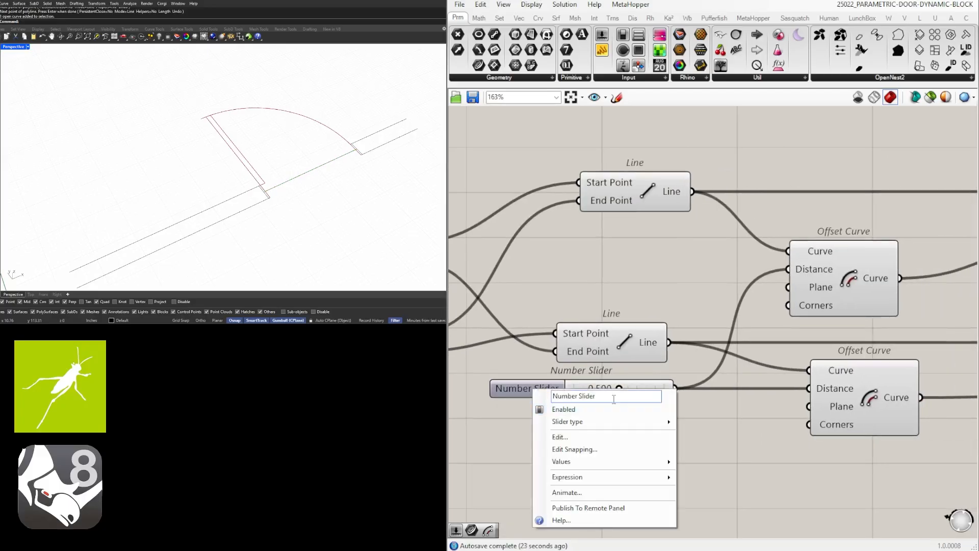
pyautogui.moveTo(614, 397); pyautogui.dragTo(542, 396)
pyautogui.write('FR')
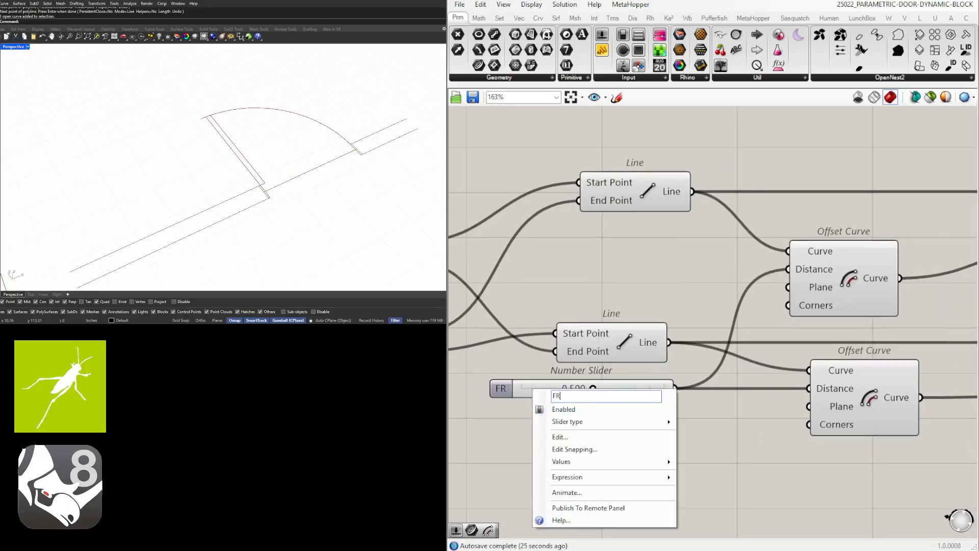
pyautogui.write('AME SIZE')
pyautogui.press('Return')
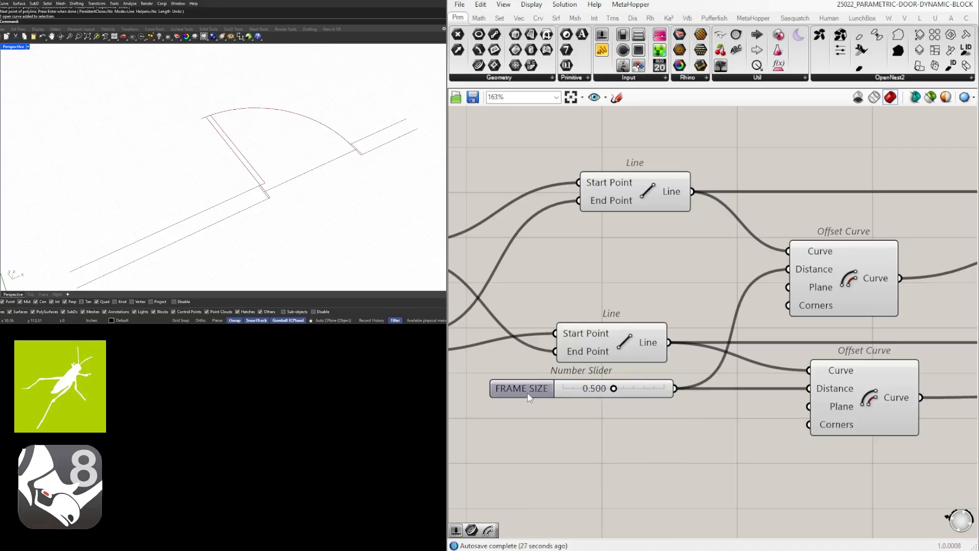
pyautogui.click(529, 390)
pyautogui.click(583, 448)
# Rename the number slider feeding the Offset Curve below the Join Curves components to DOOR DEPTH and group it.
pyautogui.scroll(-2, 650, 390)
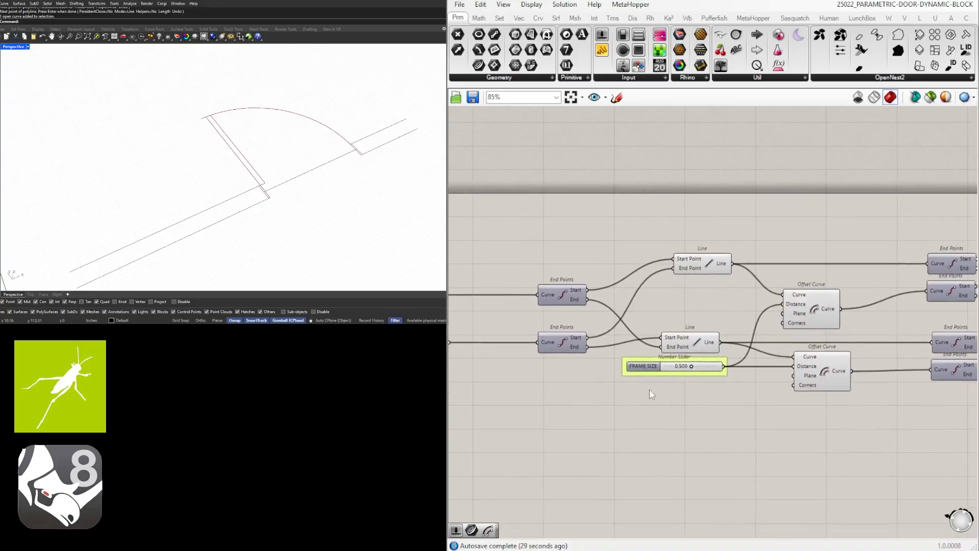
pyautogui.scroll(-5, 761, 370)
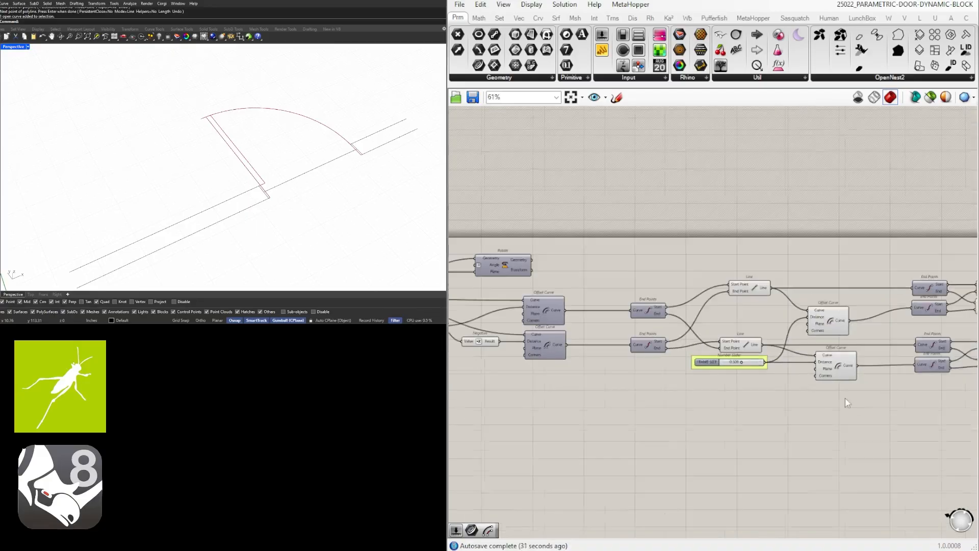
pyautogui.moveTo(948, 387); pyautogui.dragTo(514, 382, button='right')
pyautogui.scroll(5, 609, 395)
pyautogui.scroll(2, 607, 393)
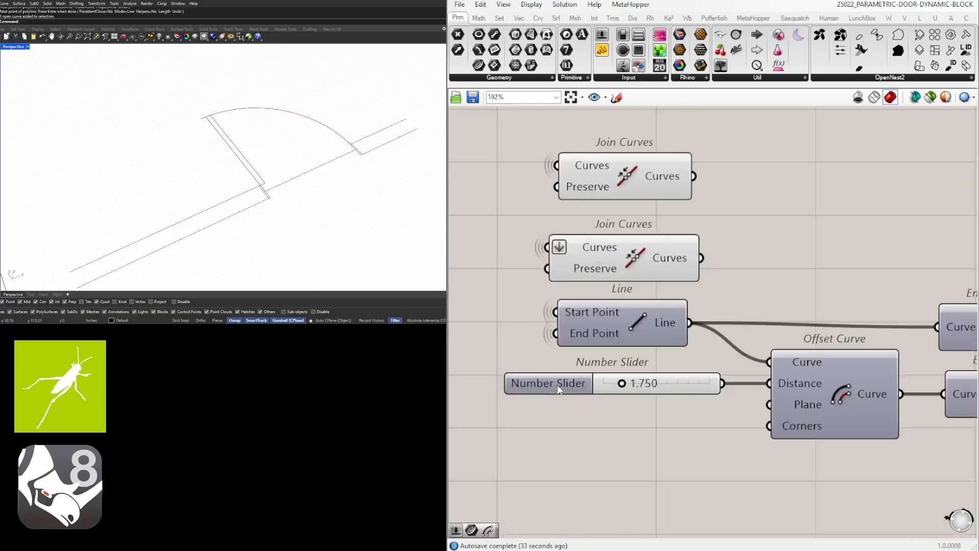
pyautogui.rightClick(514, 392)
pyautogui.write('DOO')
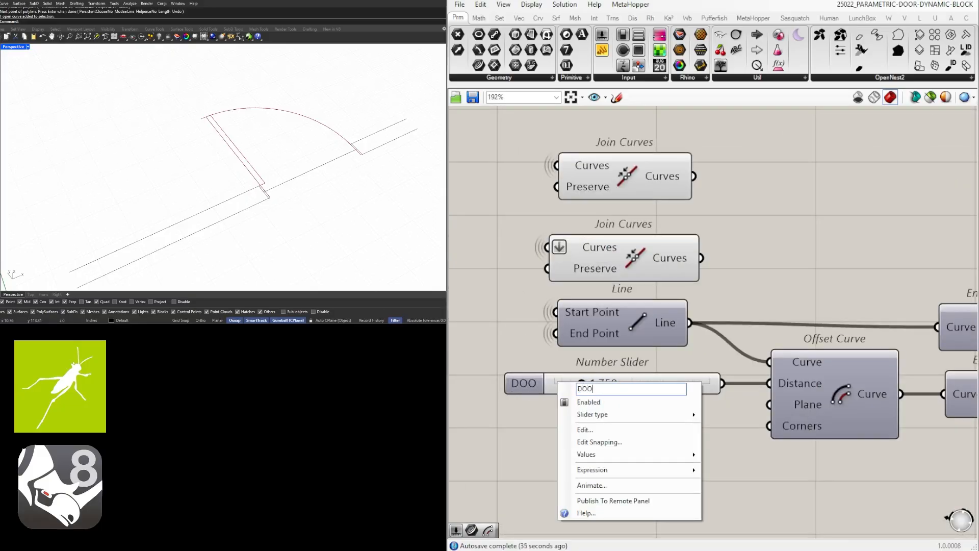
pyautogui.write('R DEPTH')
pyautogui.press('Return')
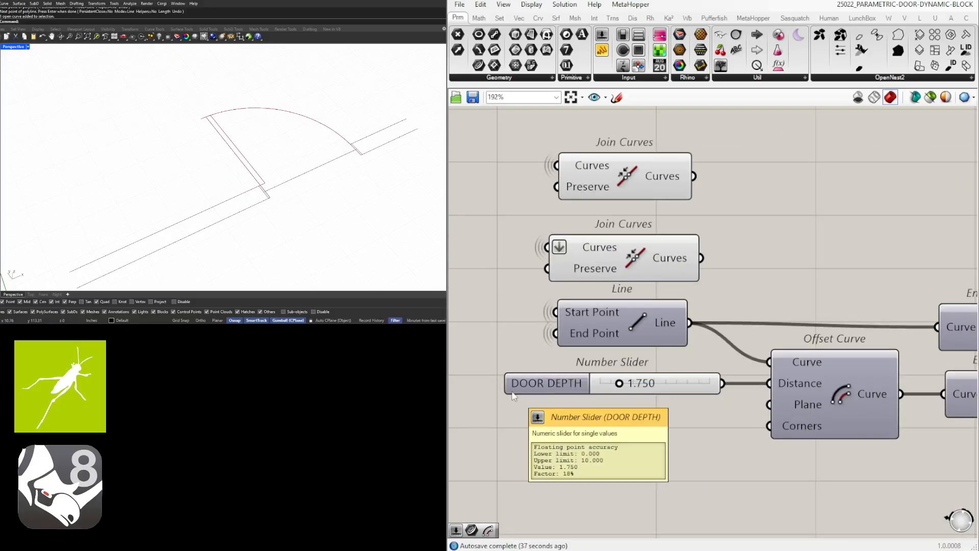
pyautogui.click(518, 381)
pyautogui.click(642, 465)
# Rename the number slider that drives the Rotate angles to DOOR ANGLE and put it in its own group.
pyautogui.scroll(-6, 654, 460)
pyautogui.moveTo(811, 449); pyautogui.dragTo(567, 423, button='right')
pyautogui.scroll(3, 627, 285)
pyautogui.moveTo(555, 319); pyautogui.dragTo(569, 315)
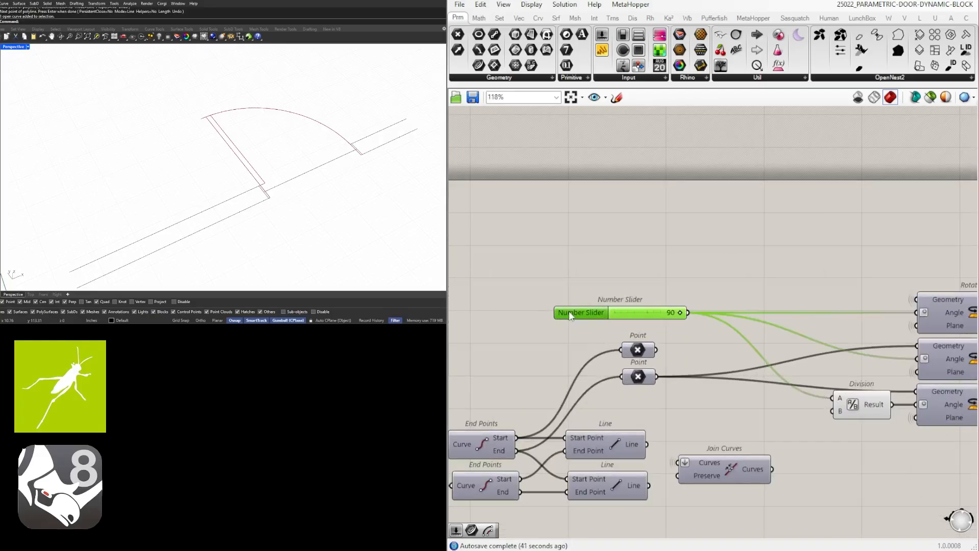
pyautogui.rightClick(576, 319)
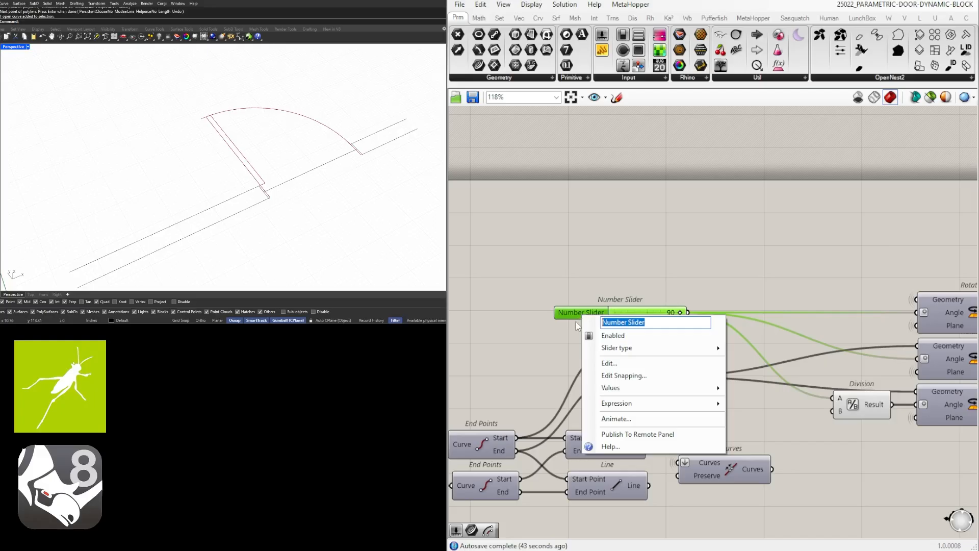
pyautogui.write('DOOR AN')
pyautogui.write('GLE')
pyautogui.press('Return')
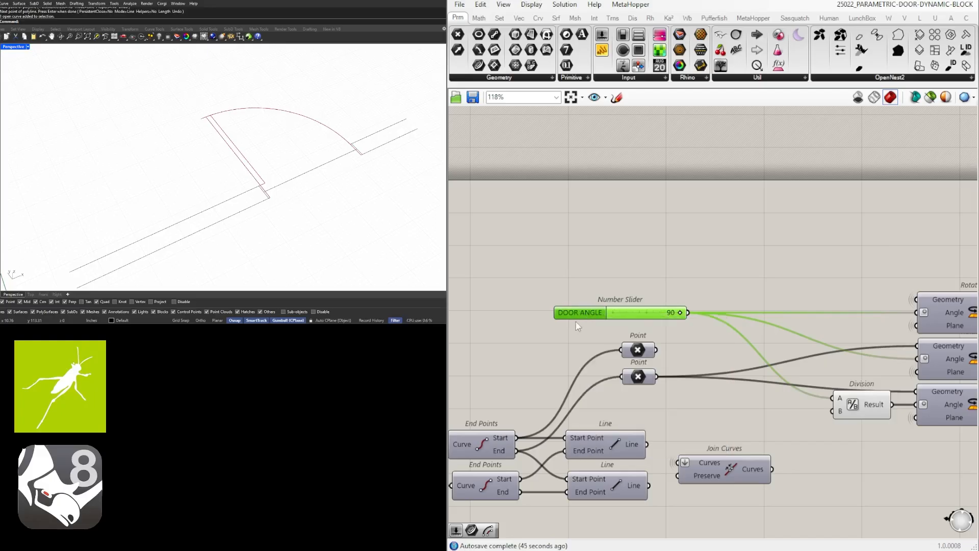
pyautogui.click(577, 313)
pyautogui.scroll(3, 638, 324)
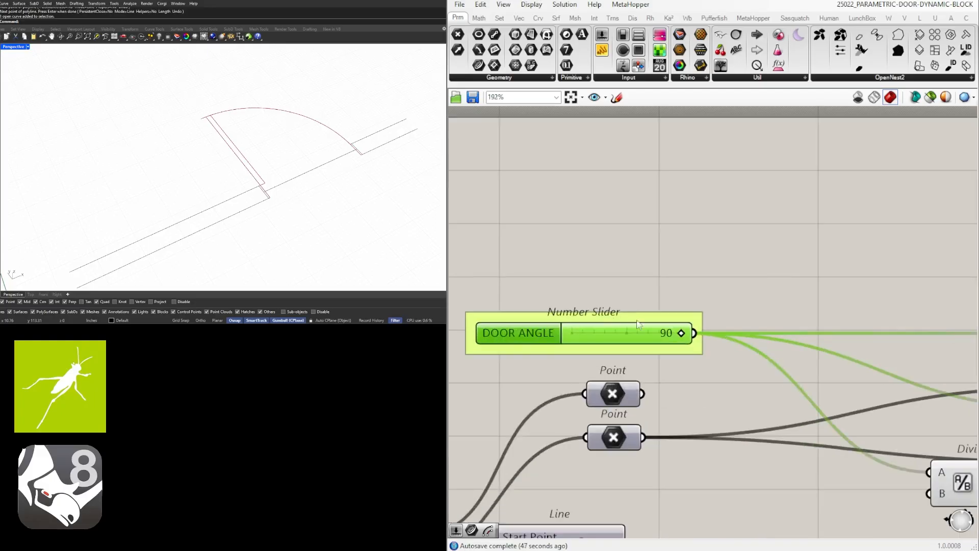
pyautogui.moveTo(678, 342)
pyautogui.mouseDown()
pyautogui.moveTo(625, 340)
pyautogui.moveTo(684, 335)
pyautogui.mouseUp()
pyautogui.click(713, 256)
# Test the slider on the Extend Curve End input at 2.754 and return it to 2.
pyautogui.scroll(-5, 774, 258)
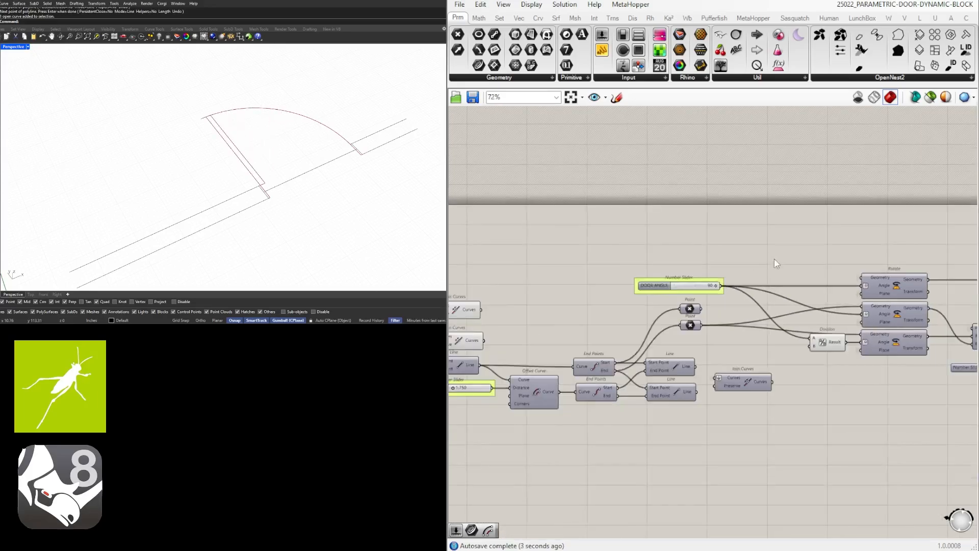
pyautogui.moveTo(844, 323); pyautogui.dragTo(694, 323, button='right')
pyautogui.scroll(5, 815, 366)
pyautogui.moveTo(815, 365); pyautogui.dragTo(687, 360, button='right')
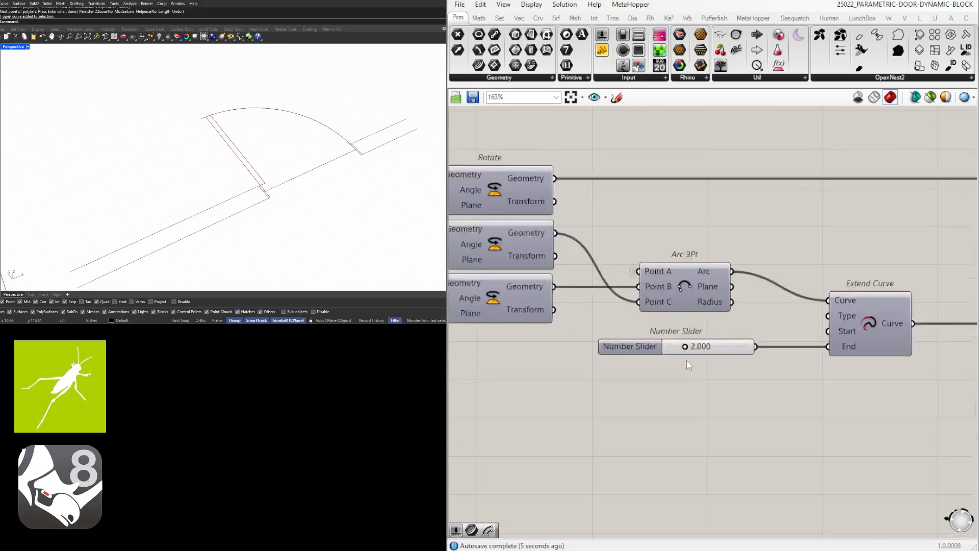
pyautogui.scroll(2, 686, 359)
pyautogui.scroll(-2, 691, 345)
pyautogui.scroll(3, 648, 357)
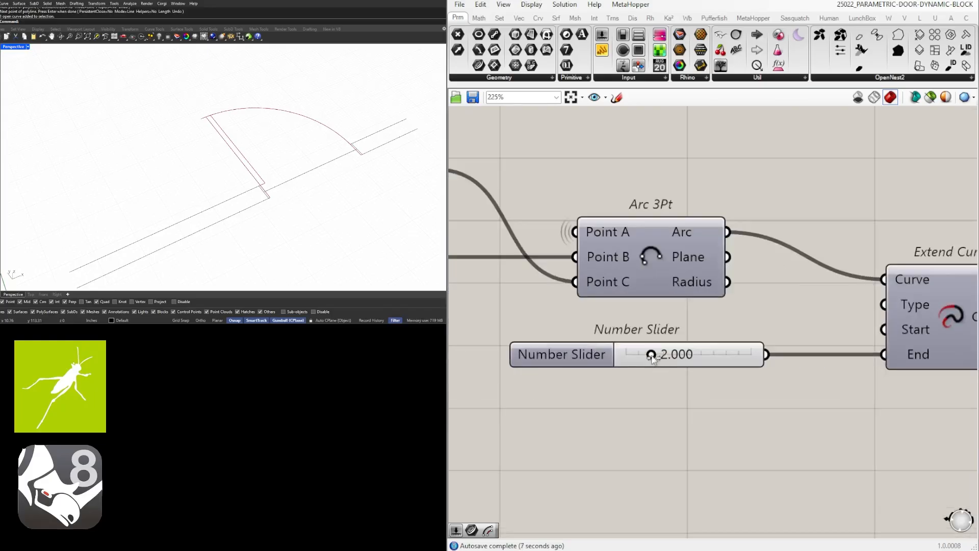
pyautogui.moveTo(645, 358)
pyautogui.mouseDown()
pyautogui.moveTo(681, 359)
pyautogui.moveTo(657, 358)
pyautogui.mouseUp()
pyautogui.doubleClick(670, 356)
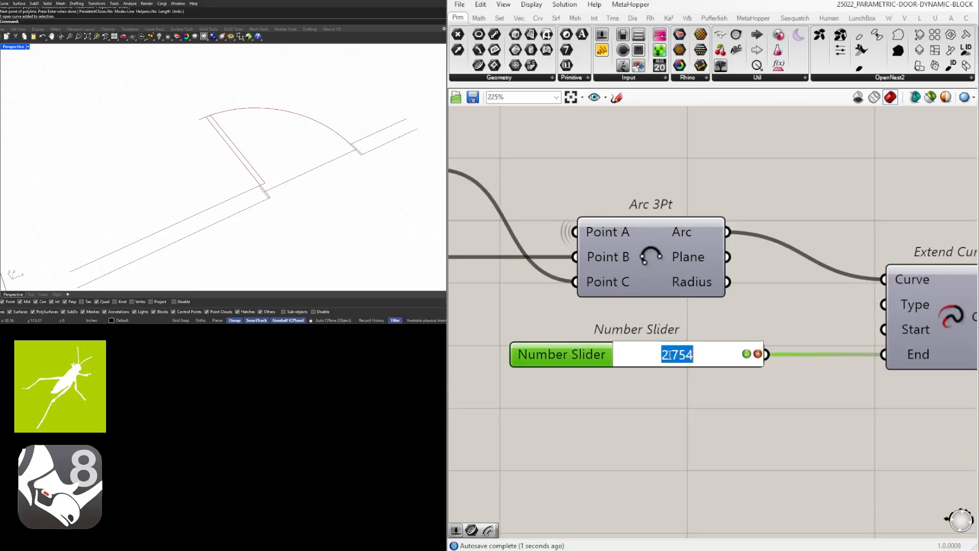
pyautogui.write('2')
pyautogui.press('Return')
# Rename the number slider feeding the Extend Curve End input to SWING EXTENSION.
pyautogui.rightClick(548, 362)
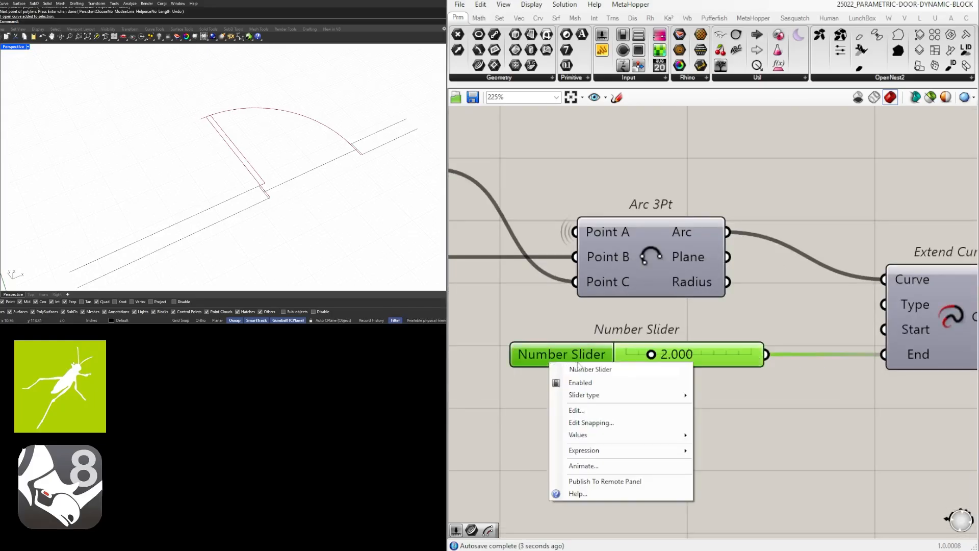
pyautogui.moveTo(615, 370); pyautogui.dragTo(574, 370)
pyautogui.write('SWING E')
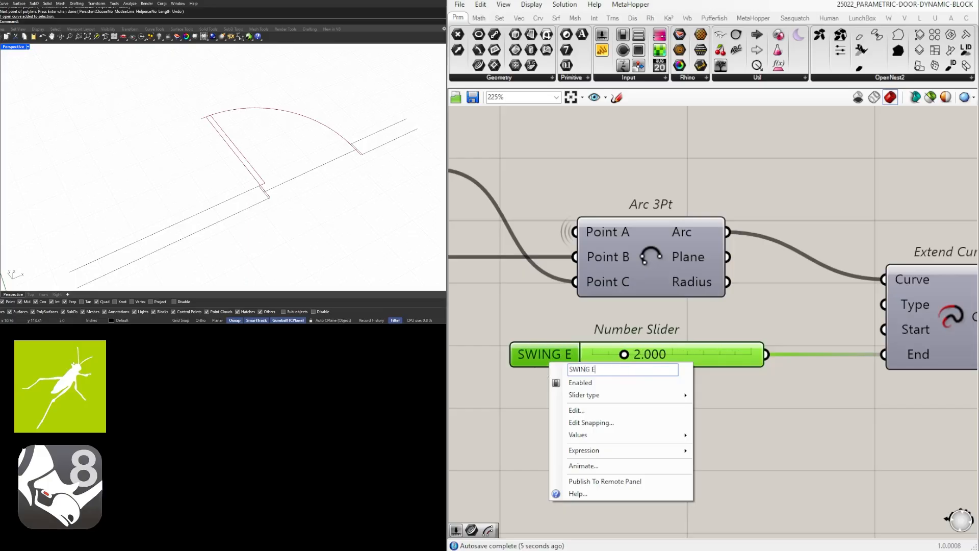
pyautogui.write('XTENSION')
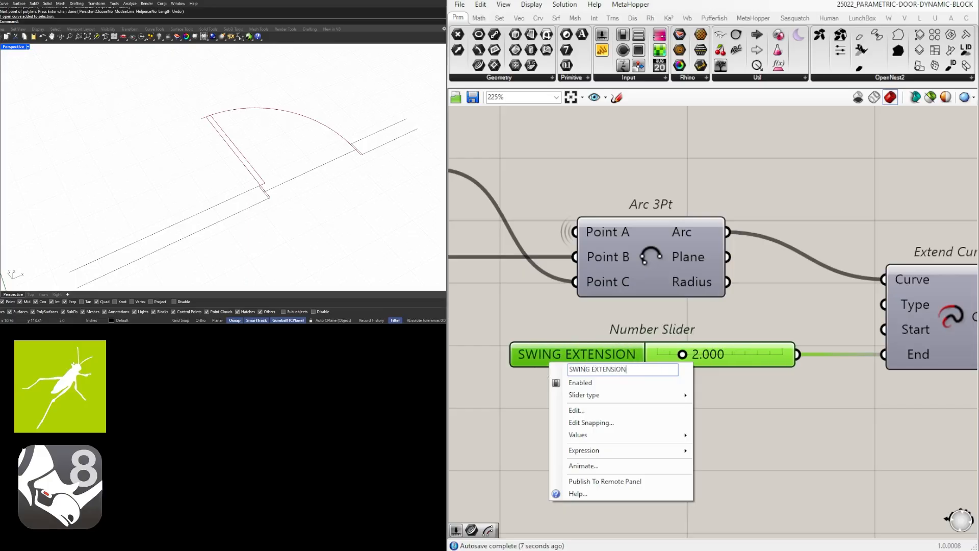
pyautogui.press('Return')
pyautogui.click(735, 402)
# Examine the Mirror Curve components and the value list, relay and List Item components that choose the door configuration.
pyautogui.scroll(-9, 736, 402)
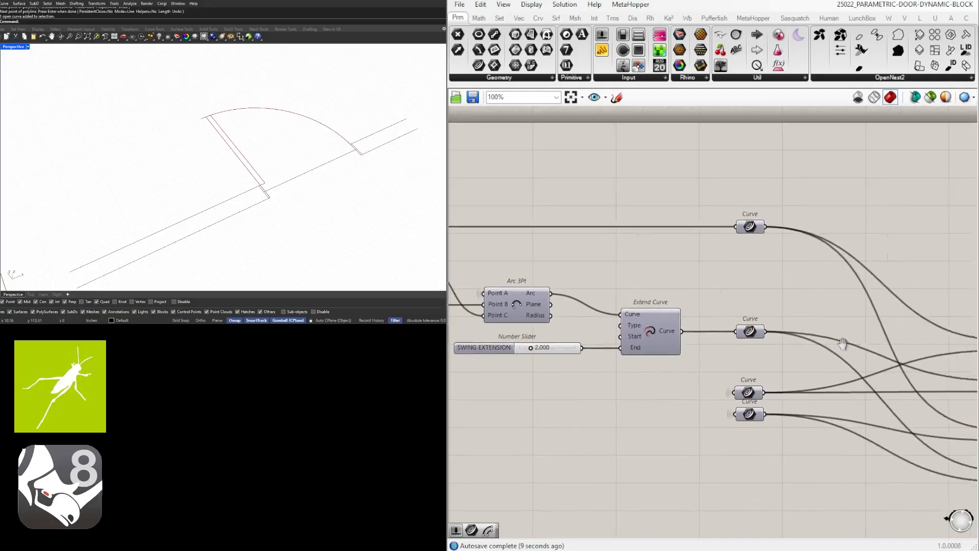
pyautogui.moveTo(908, 421); pyautogui.dragTo(570, 287)
pyautogui.scroll(3, 612, 322)
pyautogui.click(782, 309)
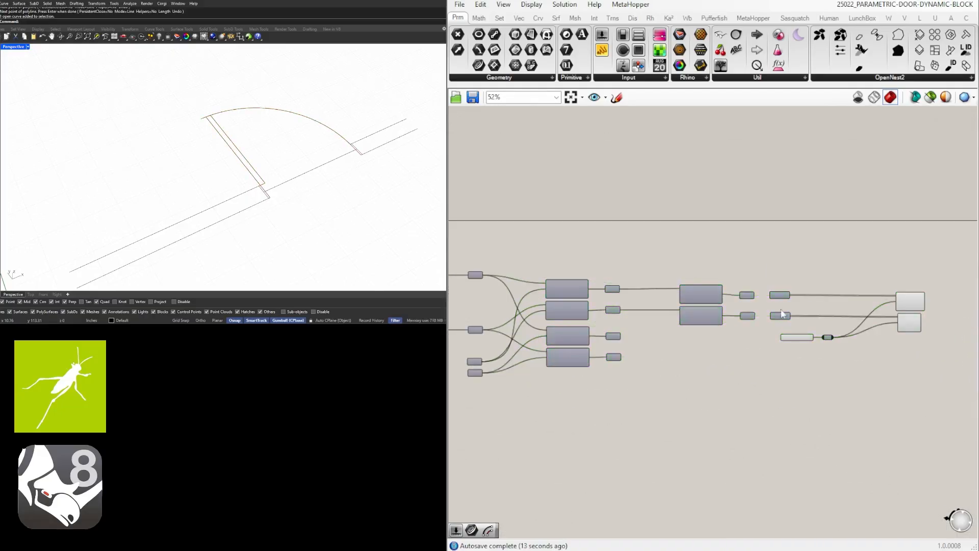
pyautogui.moveTo(781, 309); pyautogui.dragTo(664, 308, button='right')
pyautogui.moveTo(921, 373); pyautogui.dragTo(596, 258)
pyautogui.scroll(3, 571, 286)
pyautogui.click(577, 257)
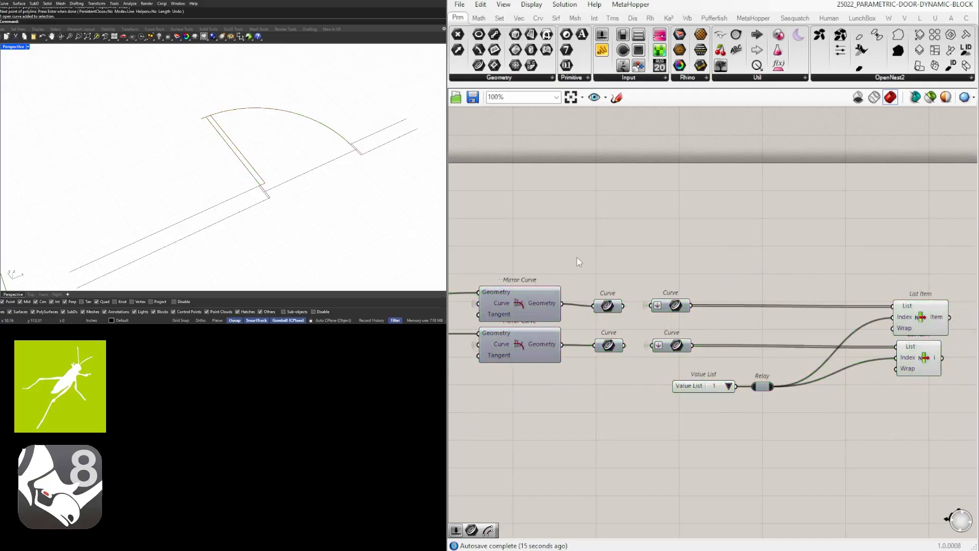
pyautogui.scroll(-4, 586, 276)
pyautogui.moveTo(834, 364); pyautogui.dragTo(647, 300)
pyautogui.scroll(3, 659, 300)
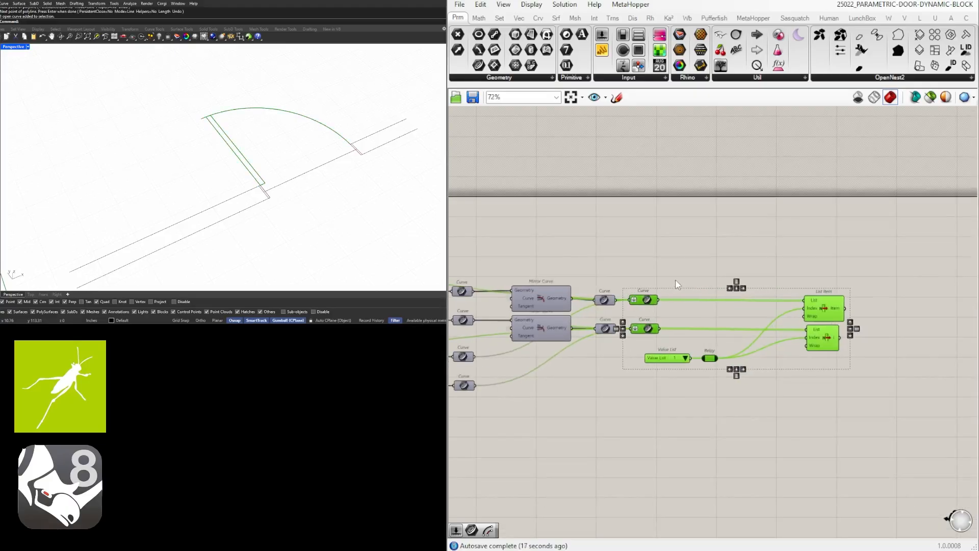
pyautogui.click(679, 280)
# Add two Curve parameters after the List Item components and connect each to the output of its own List Item.
pyautogui.moveTo(796, 301); pyautogui.dragTo(663, 301, button='right')
pyautogui.scroll(3, 668, 301)
pyautogui.click(695, 324)
pyautogui.click(806, 349)
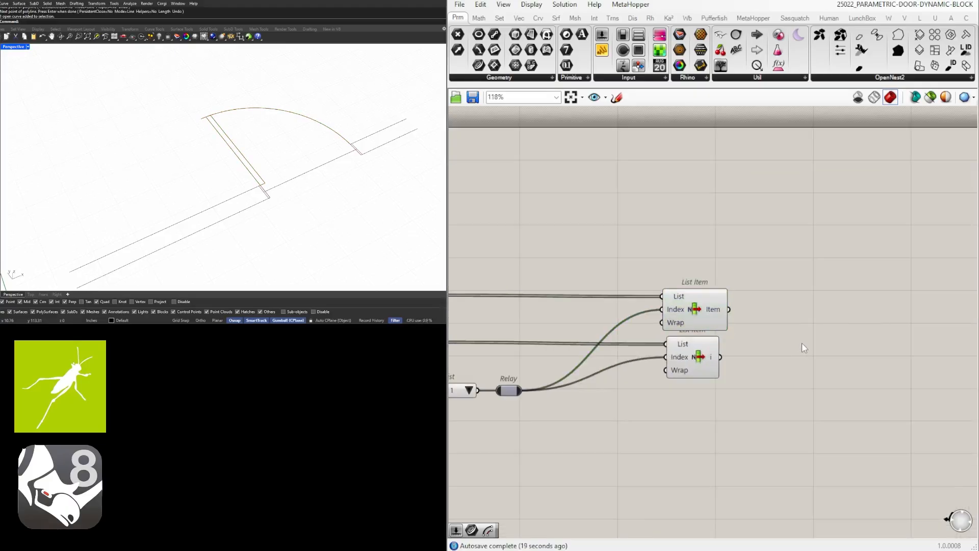
pyautogui.doubleClick(802, 343)
pyautogui.write('curve')
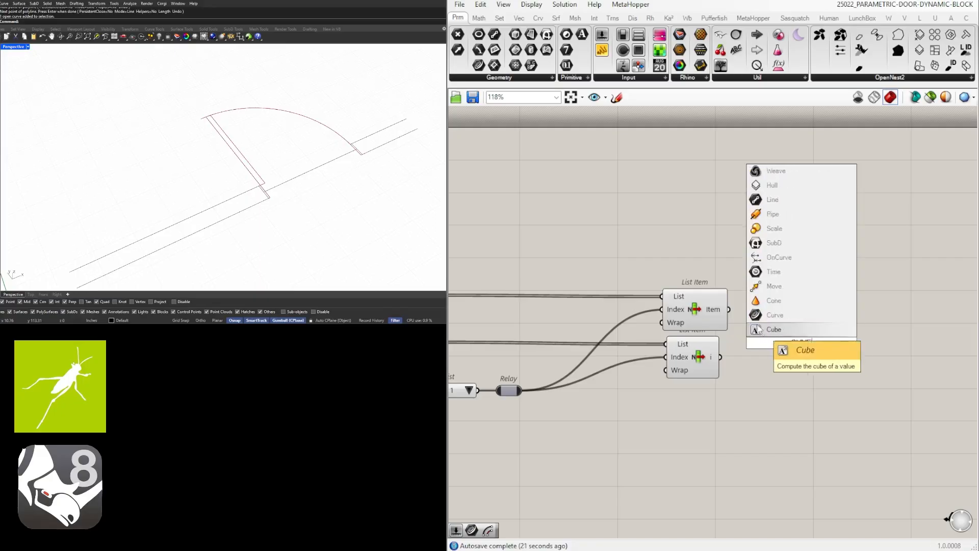
pyautogui.press('Return')
pyautogui.moveTo(729, 309); pyautogui.dragTo(794, 355)
pyautogui.moveTo(722, 358); pyautogui.dragTo(790, 357)
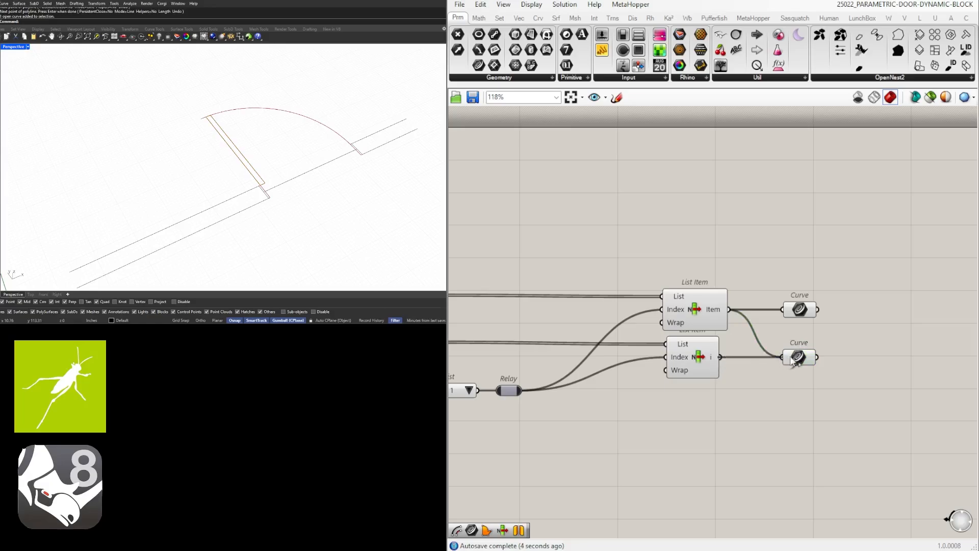
# Put each of the two new Curve parameters in its own group and label the upper group DOOR.
pyautogui.moveTo(800, 309); pyautogui.dragTo(798, 309)
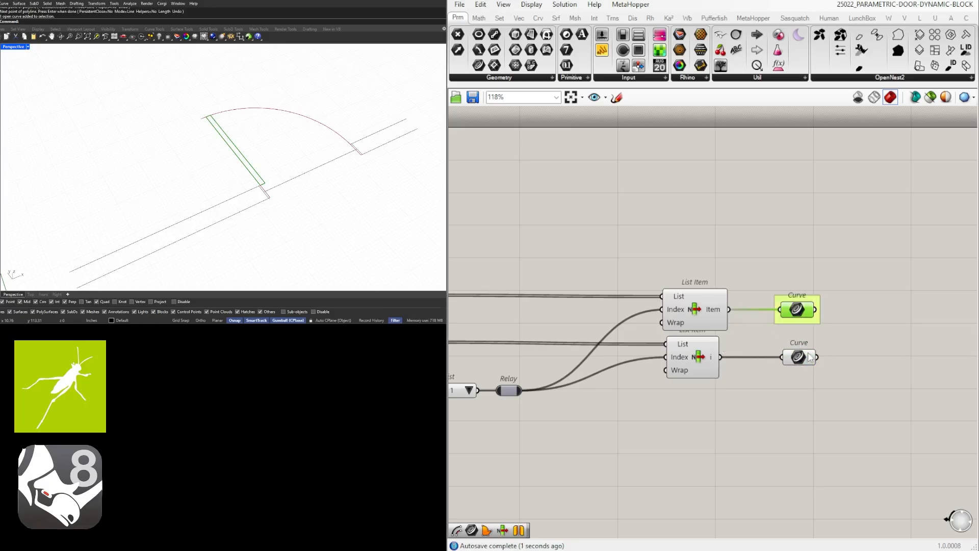
pyautogui.keyDown('shift'); pyautogui.click(810, 357); pyautogui.keyUp('shift')
pyautogui.rightClick(802, 304)
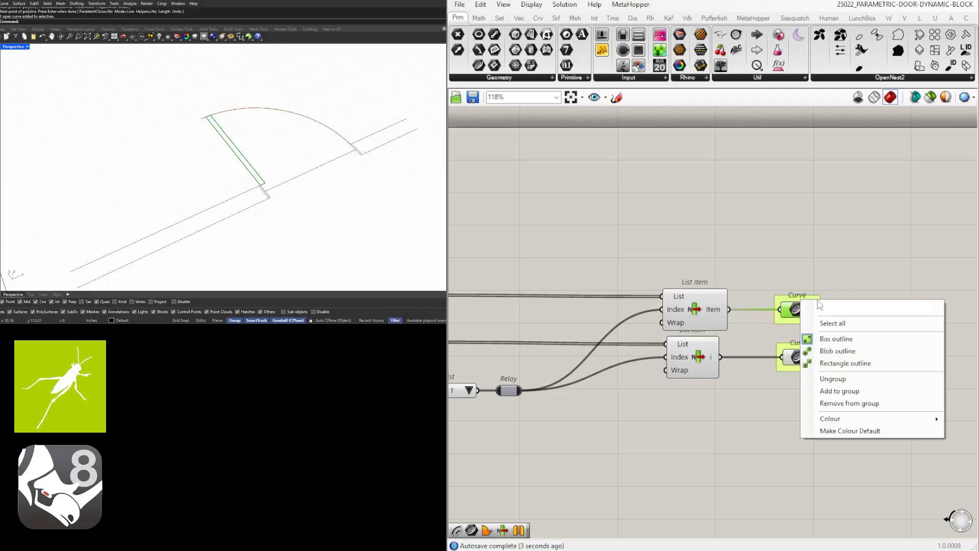
pyautogui.write('DOORS')
pyautogui.press('Return')
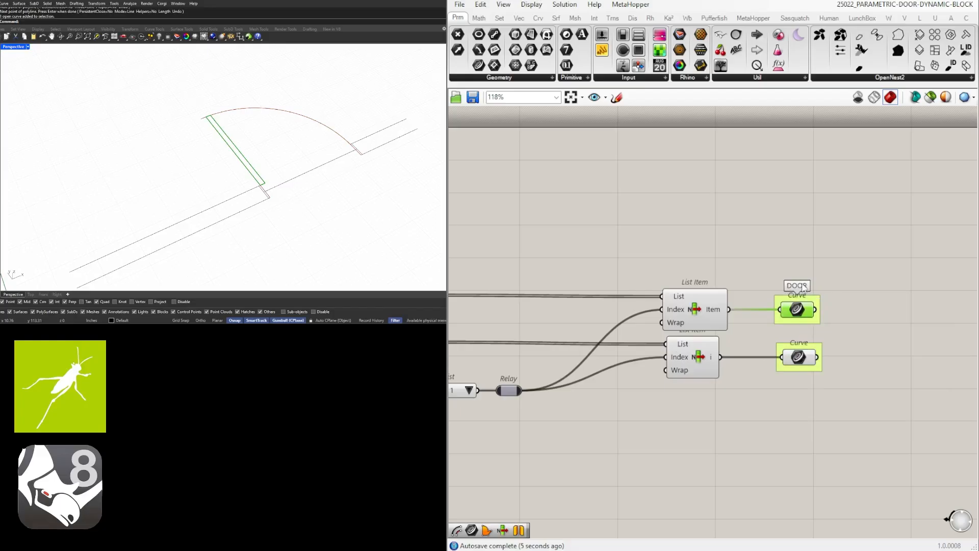
# Label the group around the lower output Curve parameter SWING.
pyautogui.rightClick(803, 342)
pyautogui.click(807, 336)
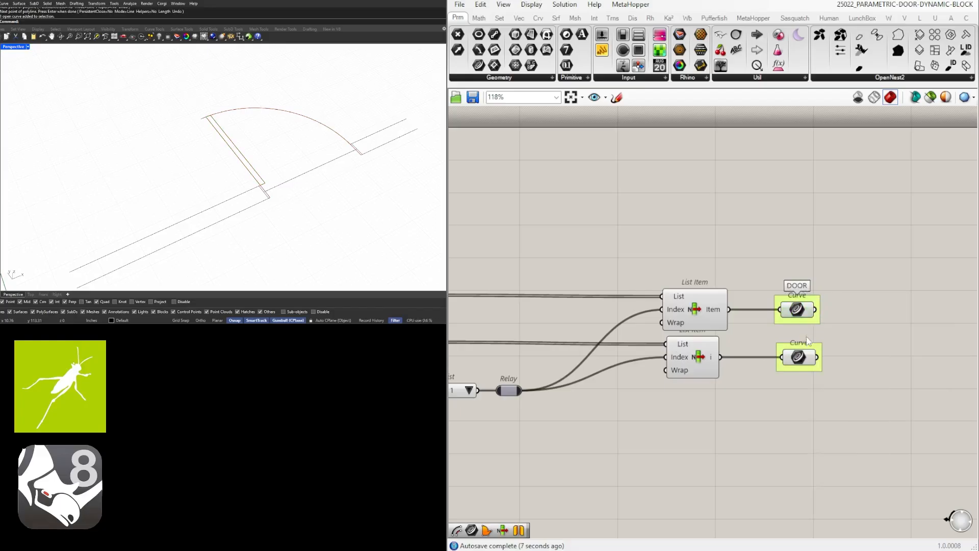
pyautogui.rightClick(807, 349)
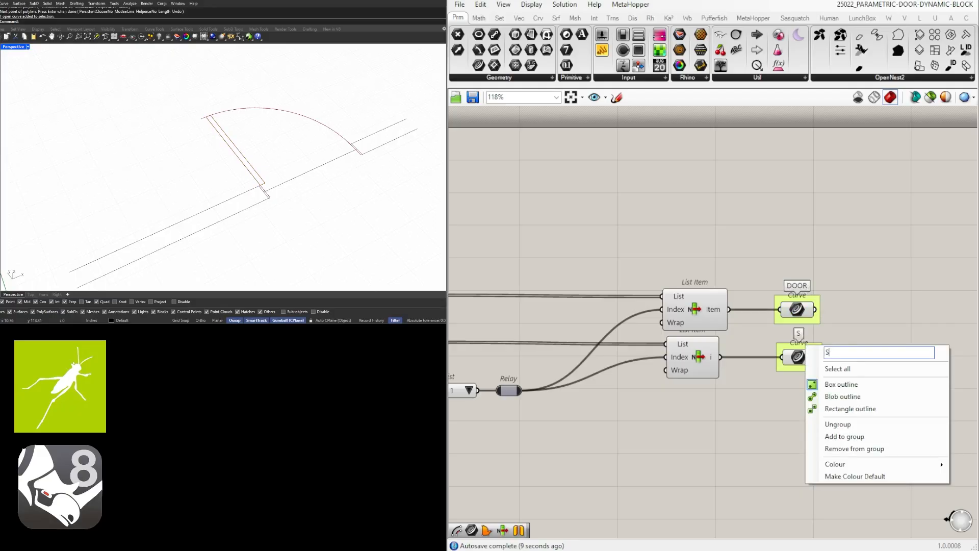
pyautogui.press('Return')
pyautogui.moveTo(826, 307); pyautogui.dragTo(688, 313, button='right')
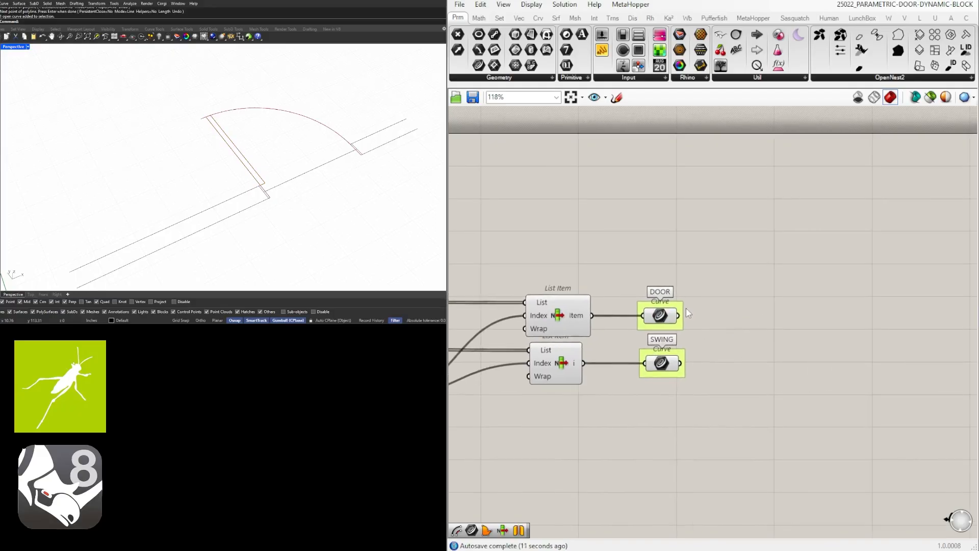
# Add a Curve parameter combining the DOOR and SWING curves, put it in its own group and label the group DOOR ALL.
pyautogui.keyDown('alt'); pyautogui.moveTo(665, 310); pyautogui.dragTo(765, 329); pyautogui.keyUp('alt')
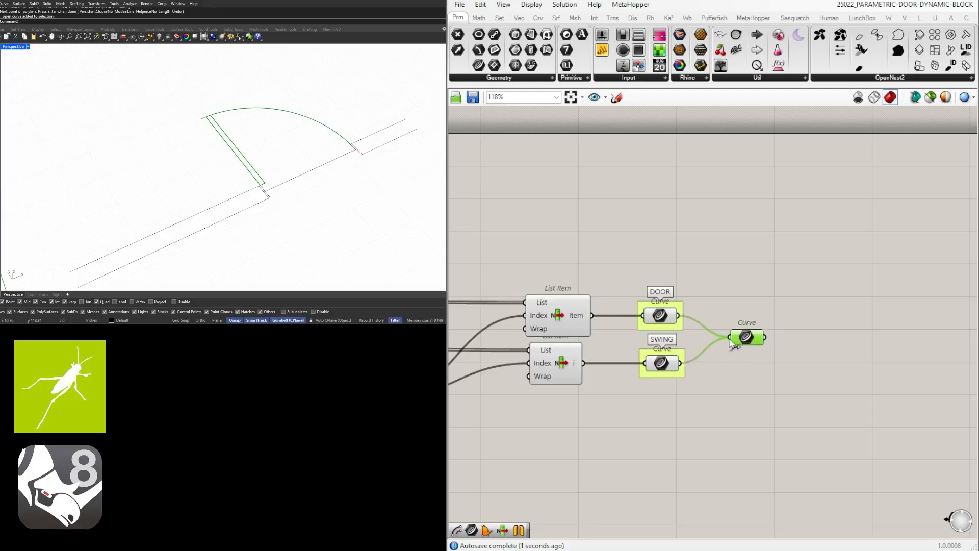
pyautogui.scroll(3, 750, 334)
pyautogui.rightClick(745, 331)
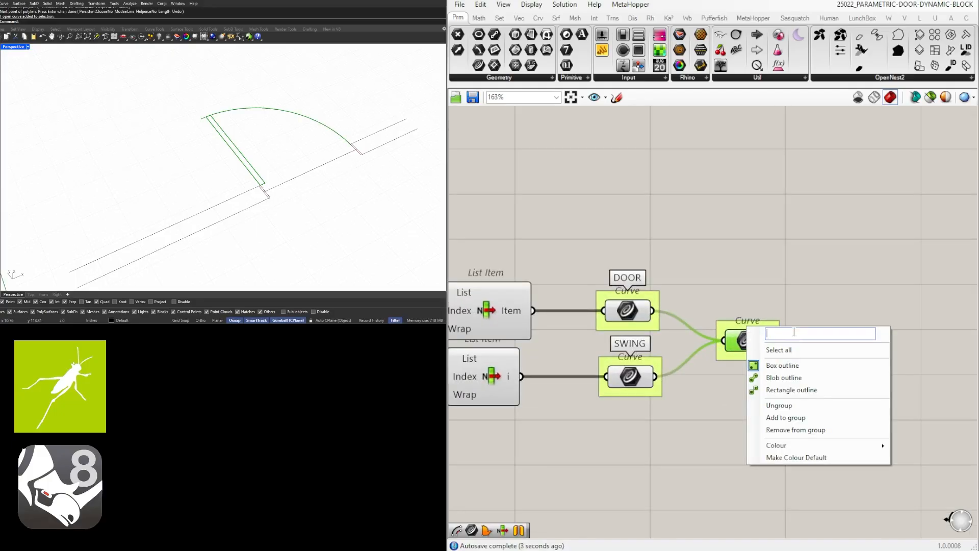
pyautogui.write('DOOR ALL')
pyautogui.press('Return')
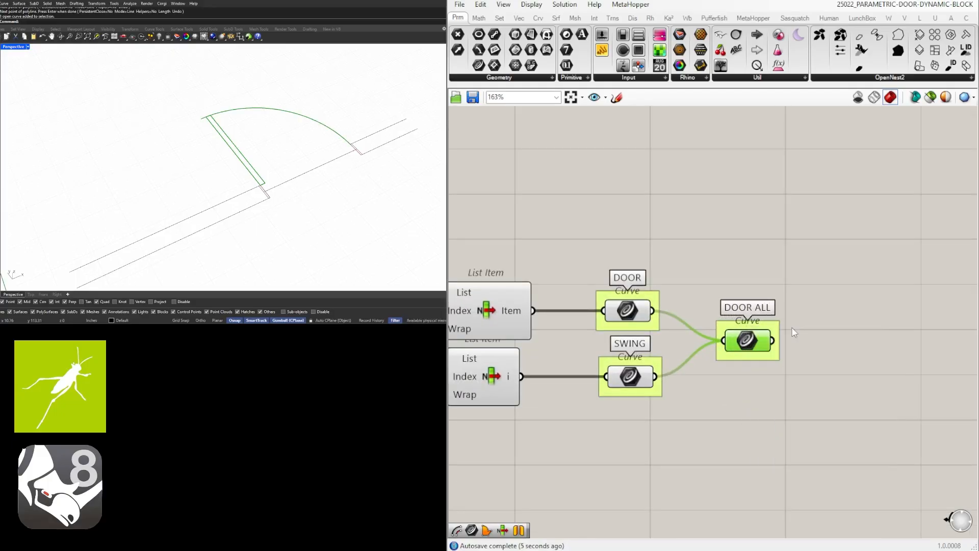
# Turn off the preview of the DOOR and SWING Curve parameters.
pyautogui.scroll(-3, 692, 378)
pyautogui.moveTo(691, 378); pyautogui.dragTo(776, 379, button='right')
pyautogui.moveTo(777, 417); pyautogui.dragTo(747, 320)
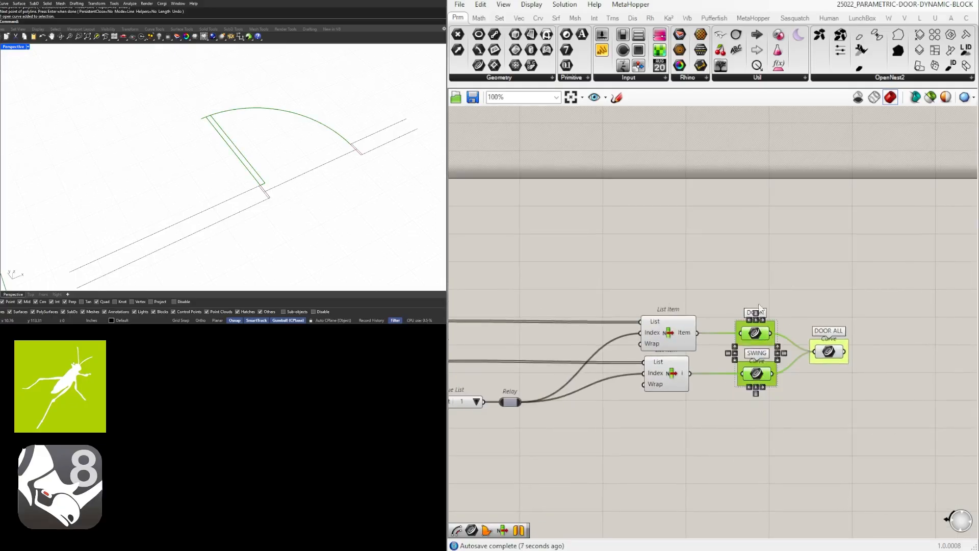
pyautogui.middleClick(767, 286)
pyautogui.click(793, 259)
pyautogui.click(833, 433)
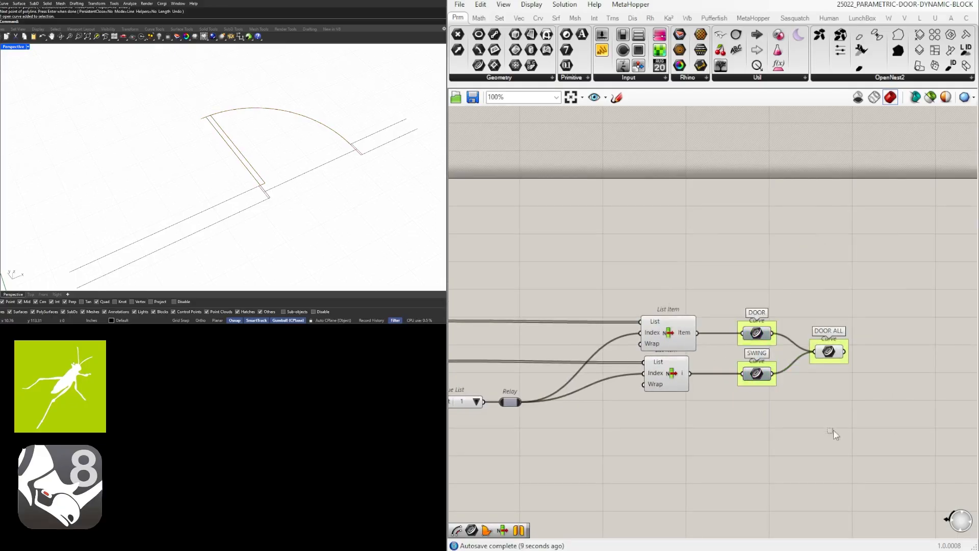
# Switch the Value List that chooses the door configuration to 2 and back to 1 to test the combined output.
pyautogui.moveTo(759, 366); pyautogui.dragTo(899, 350, button='right')
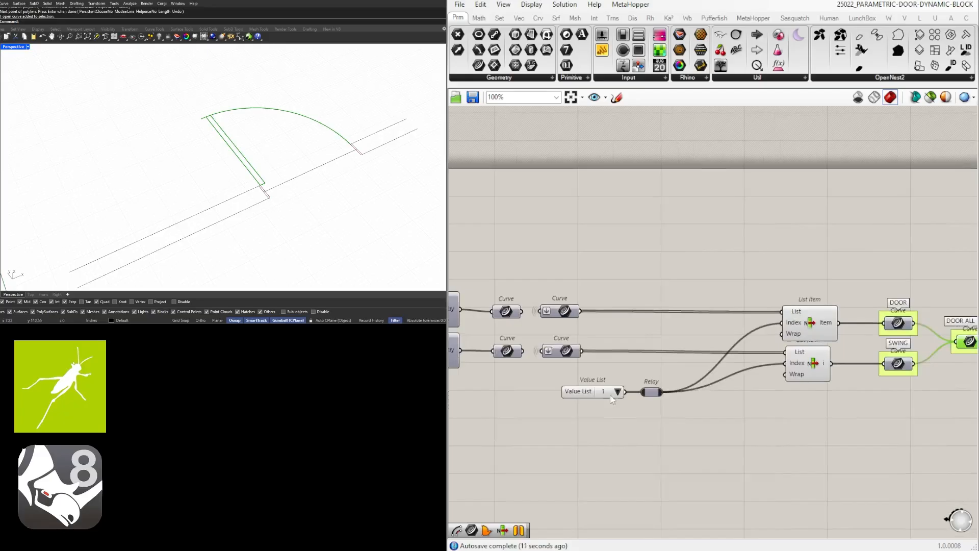
pyautogui.scroll(2, 618, 392)
pyautogui.click(618, 390)
pyautogui.click(638, 412)
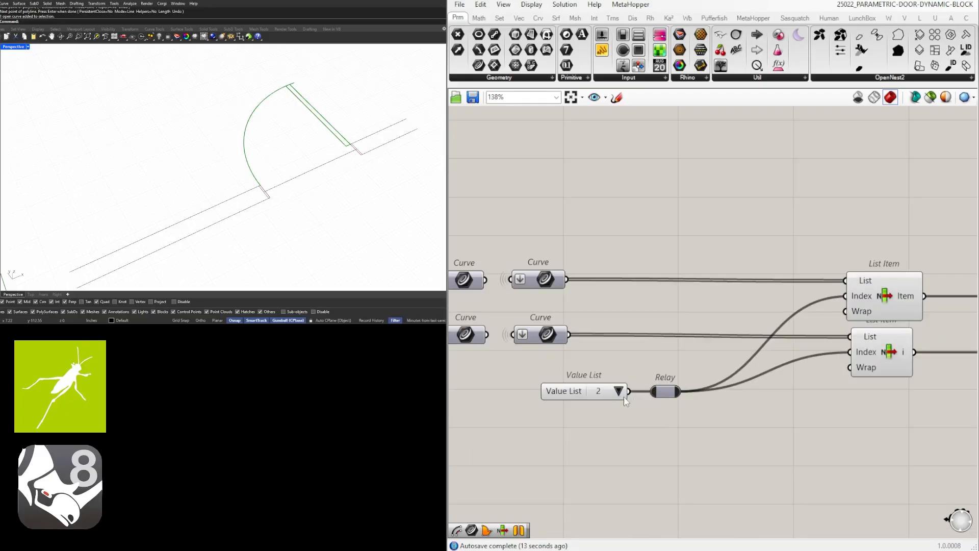
pyautogui.click(618, 390)
pyautogui.click(637, 399)
pyautogui.scroll(-2, 584, 398)
pyautogui.scroll(-3, 582, 396)
pyautogui.scroll(4, 801, 356)
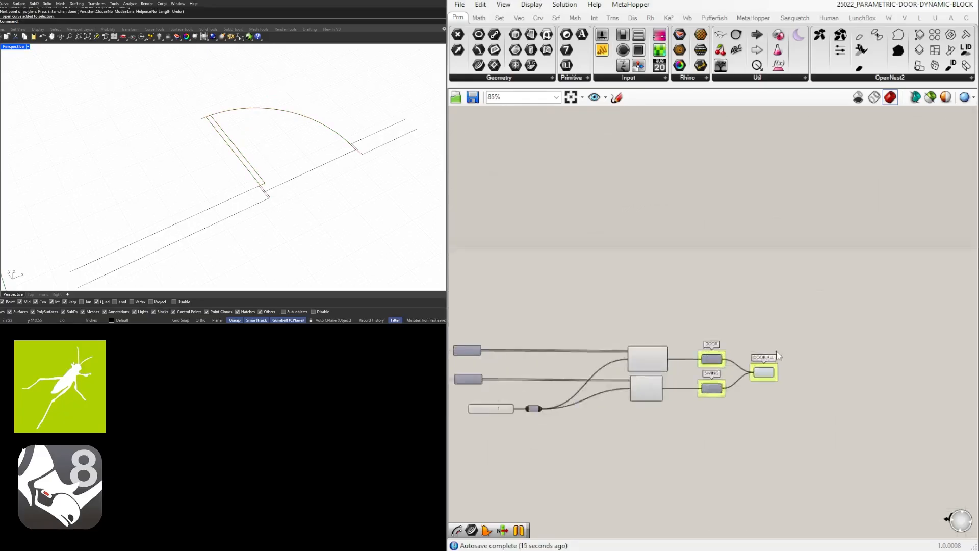
# Move the DOOR ALL parameter lower and farther from its inputs, and place another Curve parameter directly beneath SWING.
pyautogui.click(755, 381)
pyautogui.moveTo(456, 461); pyautogui.dragTo(775, 414, button='right')
pyautogui.scroll(1, 775, 415)
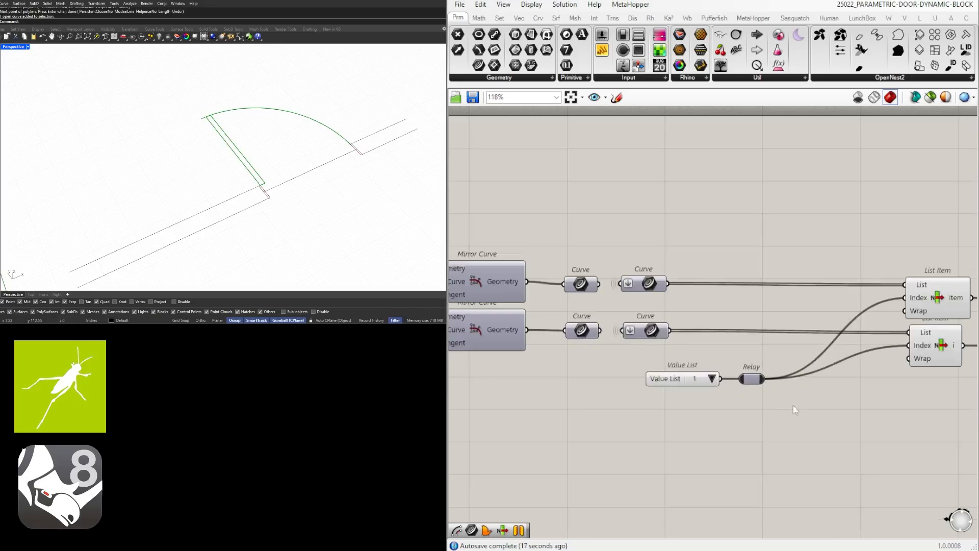
pyautogui.scroll(-3, 557, 319)
pyautogui.scroll(2, 859, 344)
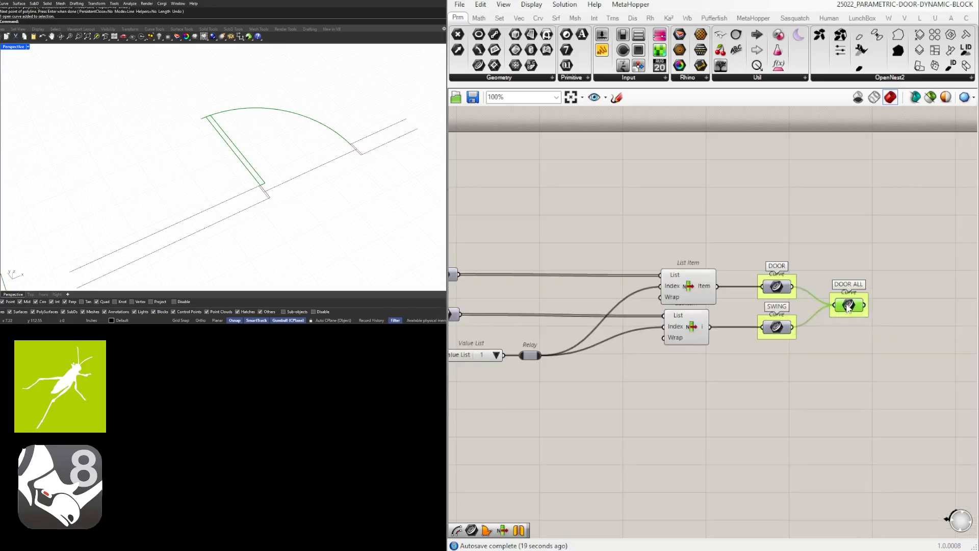
pyautogui.moveTo(851, 309); pyautogui.dragTo(903, 371)
pyautogui.scroll(-2, 804, 367)
pyautogui.click(803, 366)
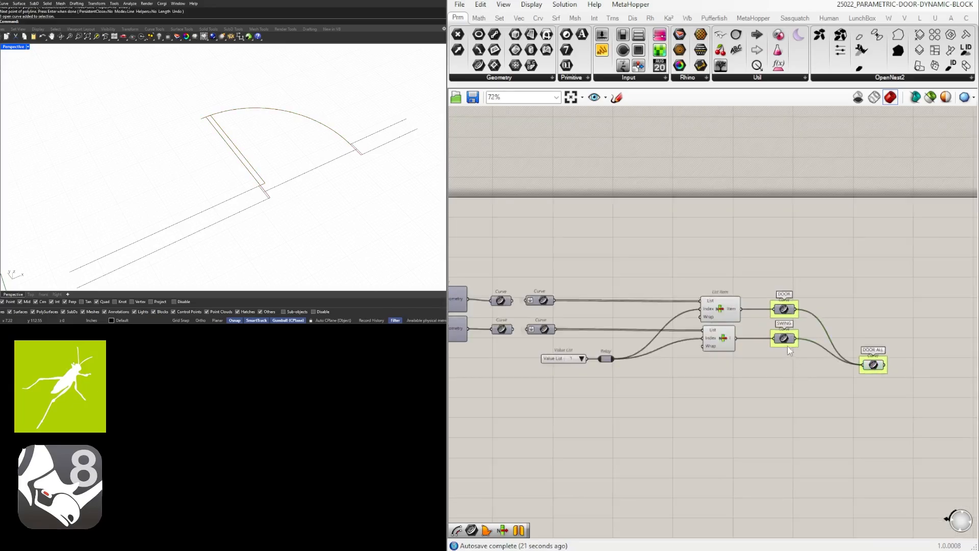
pyautogui.keyDown('alt'); pyautogui.moveTo(786, 339); pyautogui.dragTo(790, 375); pyautogui.keyUp('alt')
# Add a Curve parameter after the two frame Join Curves components and connect both of their outputs to it.
pyautogui.scroll(-7, 765, 382)
pyautogui.moveTo(623, 400); pyautogui.dragTo(794, 387, button='right')
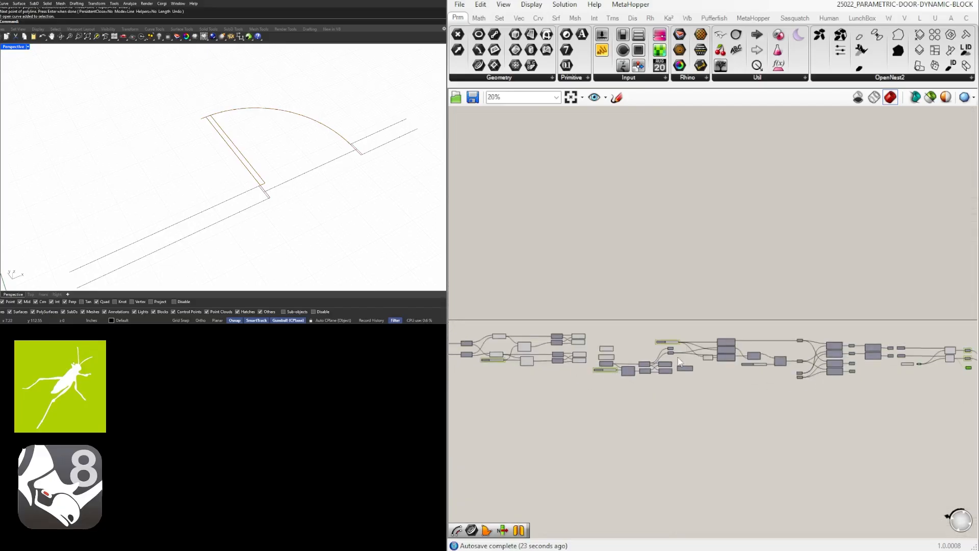
pyautogui.scroll(8, 655, 364)
pyautogui.moveTo(598, 361); pyautogui.dragTo(768, 350, button='right')
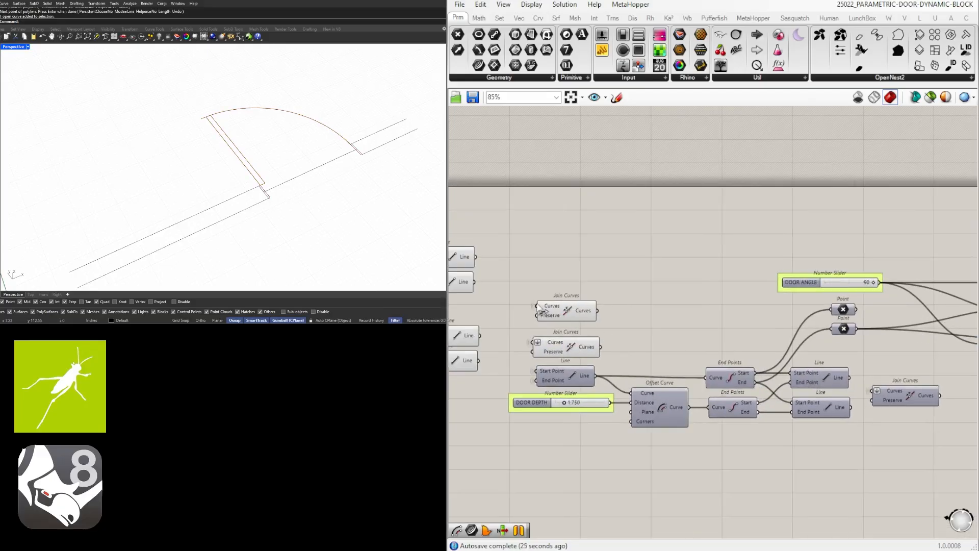
pyautogui.moveTo(541, 310); pyautogui.dragTo(669, 332, button='right')
pyautogui.click(764, 307)
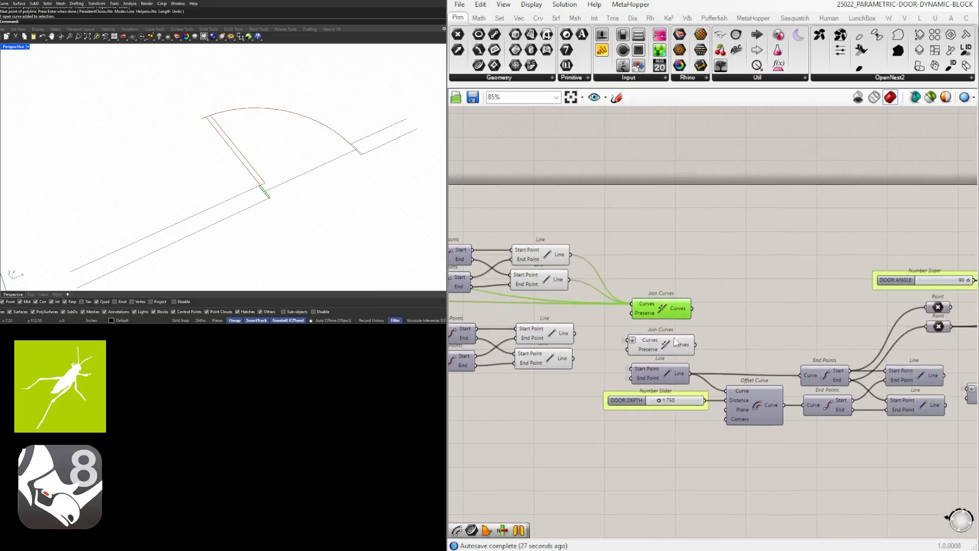
pyautogui.keyDown('shift'); pyautogui.click(668, 342); pyautogui.keyUp('shift')
pyautogui.doubleClick(754, 332)
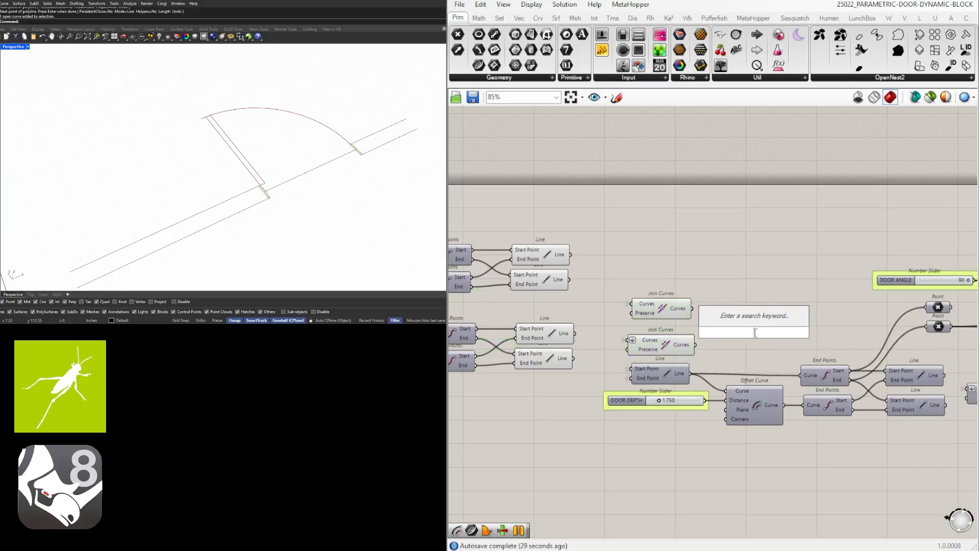
pyautogui.write('CUrve')
pyautogui.press('Return')
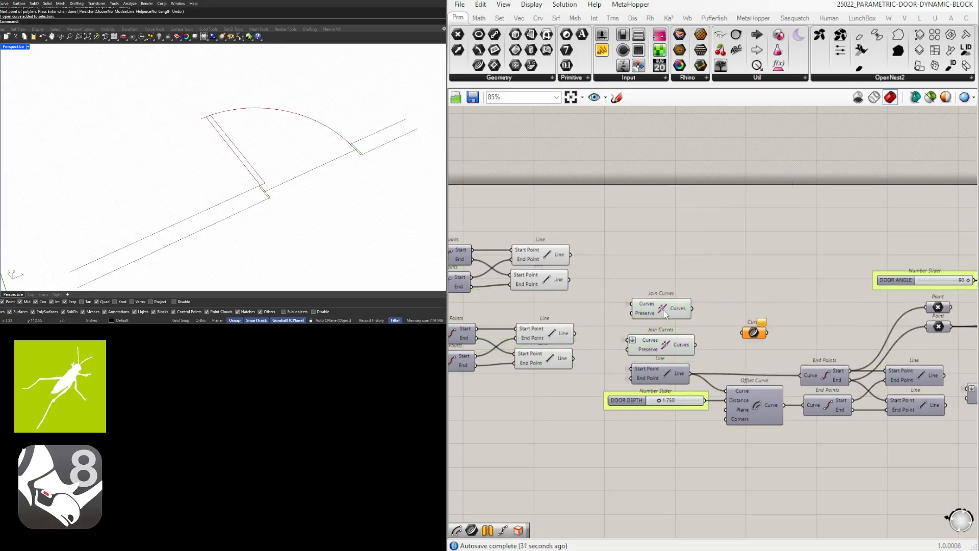
pyautogui.moveTo(693, 308); pyautogui.dragTo(742, 333)
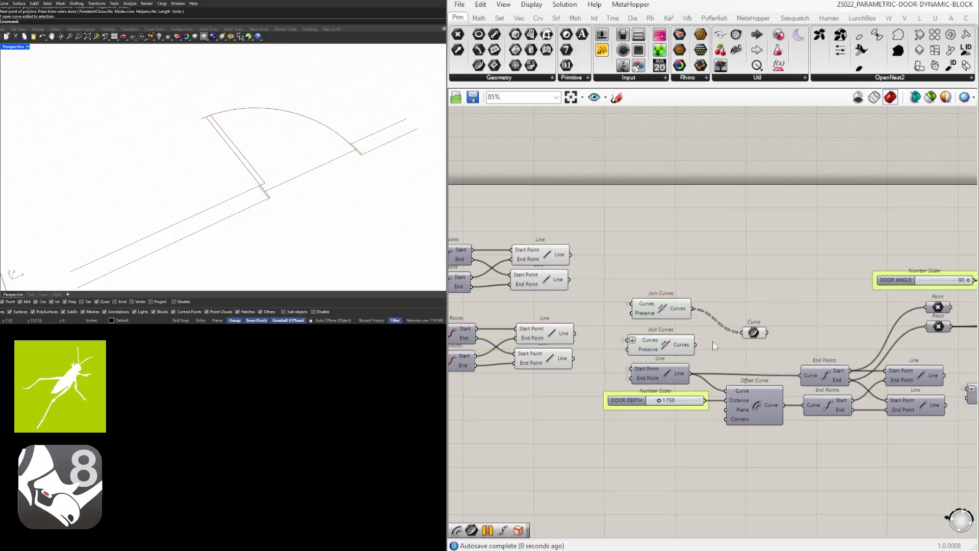
pyautogui.click(748, 335)
# Flatten the Curves input of the upper Join Curves component and check the curves it outputs.
pyautogui.scroll(-10, 772, 341)
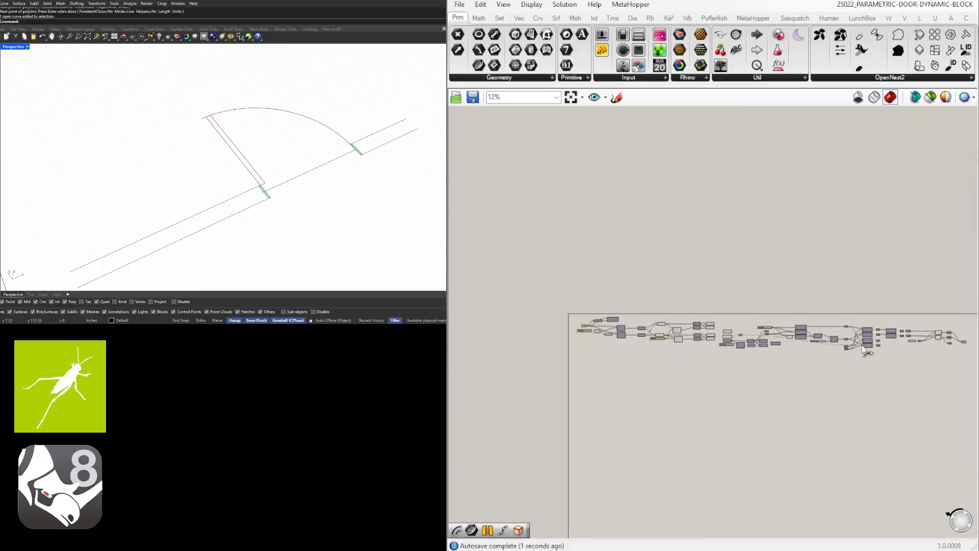
pyautogui.scroll(3, 771, 352)
pyautogui.scroll(-3, 772, 357)
pyautogui.scroll(10, 772, 358)
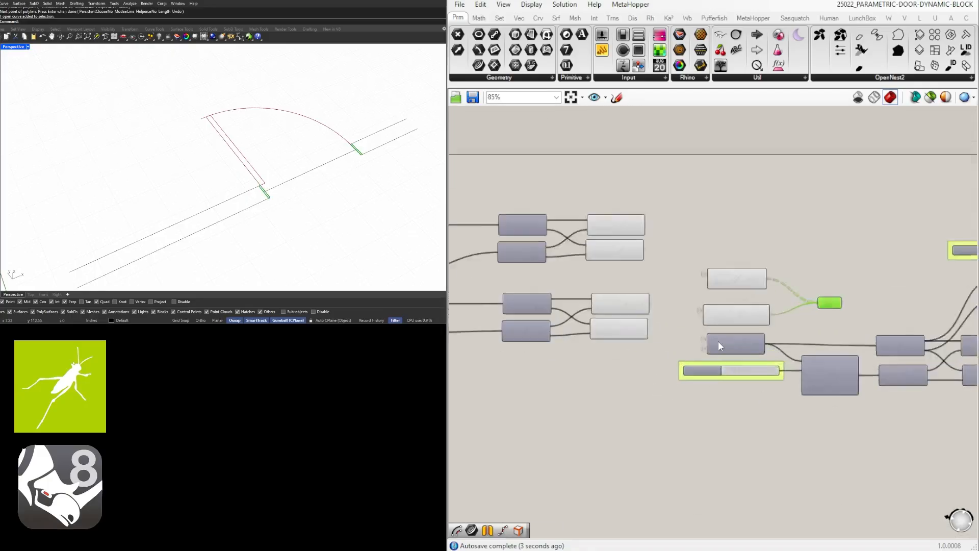
pyautogui.rightClick(692, 290)
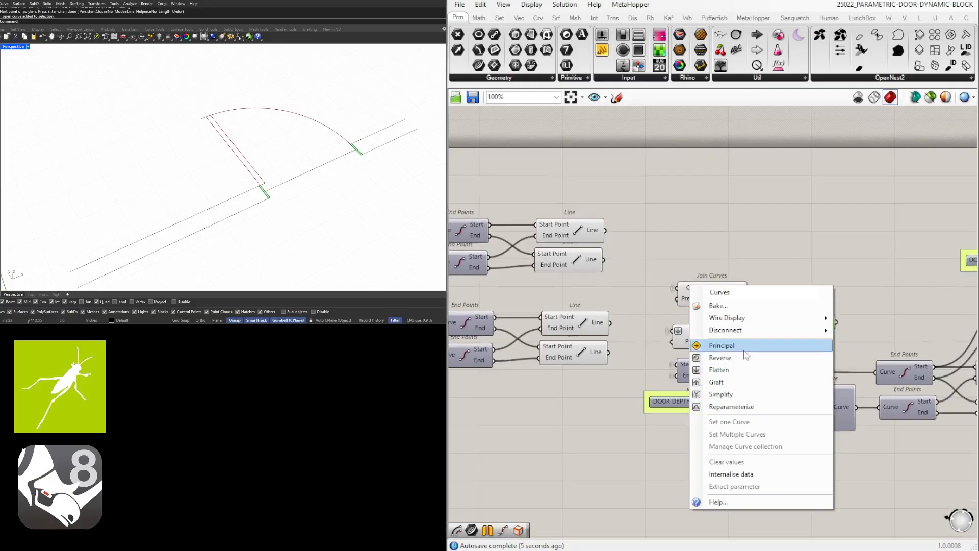
pyautogui.click(731, 371)
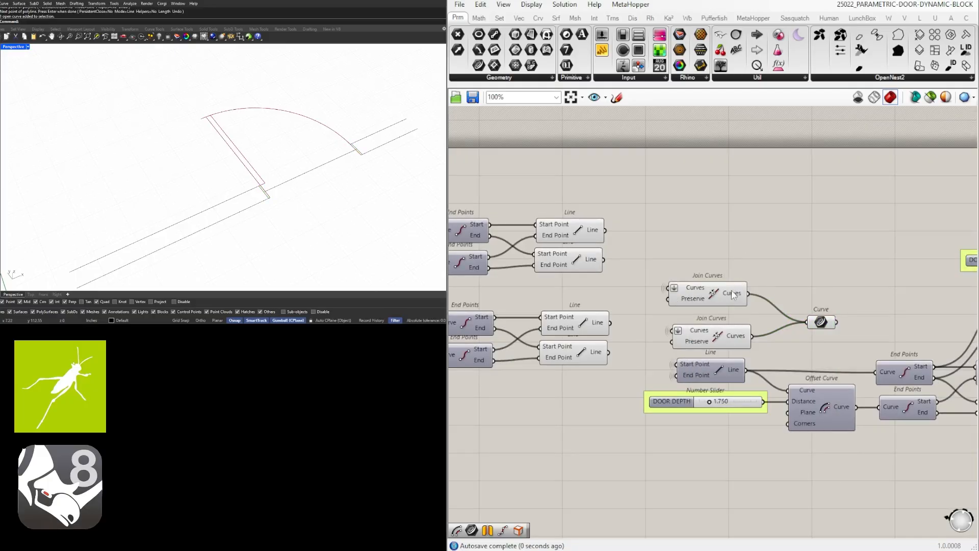
pyautogui.moveTo(733, 294)
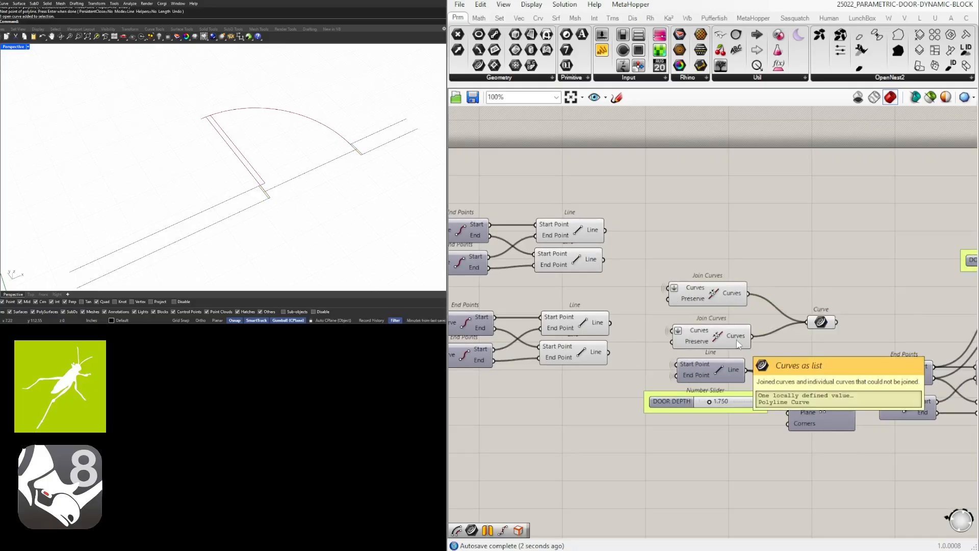
# Connect the joined frame Curve parameter to the Curve parameter beneath SWING and align it with the outputs above.
pyautogui.moveTo(809, 348); pyautogui.dragTo(663, 347, button='right')
pyautogui.scroll(-5, 669, 347)
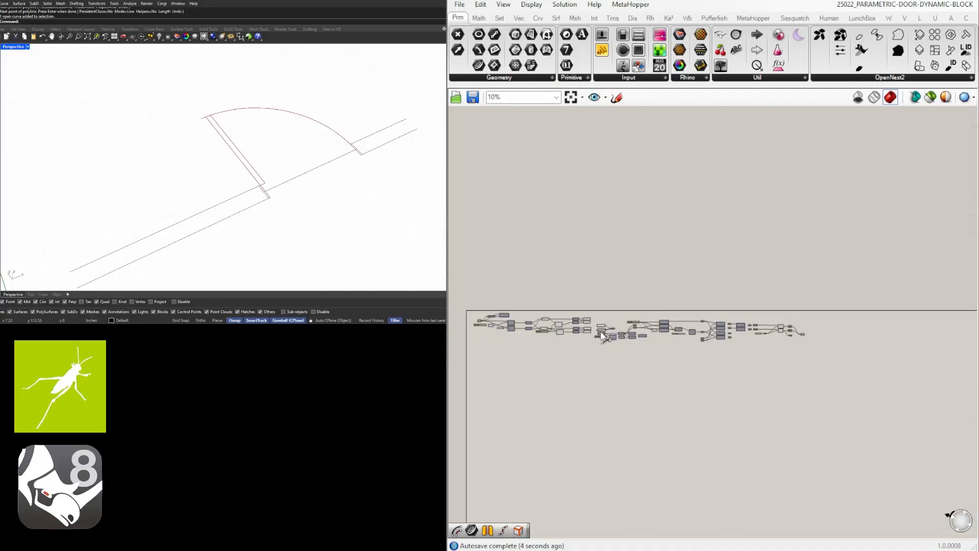
pyautogui.scroll(6, 764, 341)
pyautogui.moveTo(787, 339); pyautogui.dragTo(782, 329)
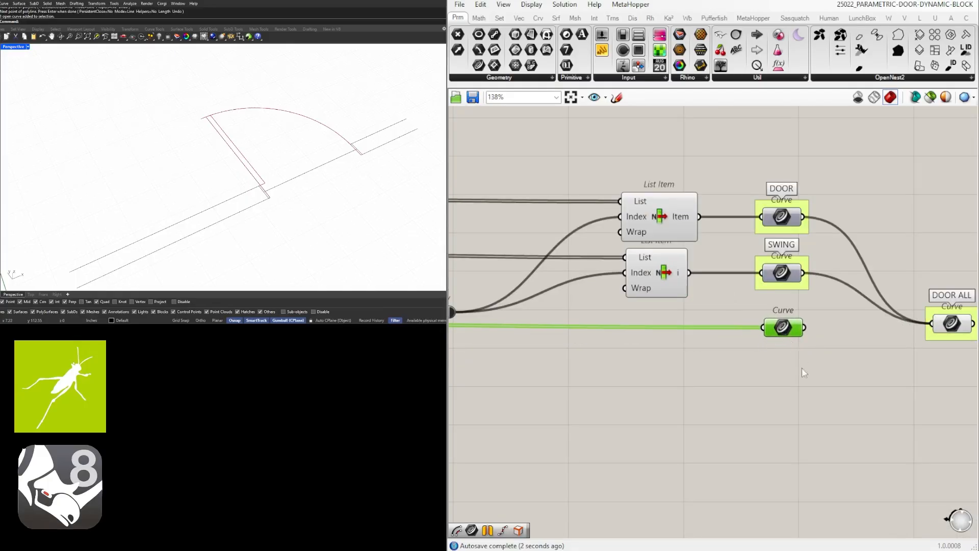
# Group the Curve parameter beneath SWING and set its wire display to Hidden.
pyautogui.hotkey('ctrl', 'g')
pyautogui.rightClick(769, 331)
pyautogui.moveTo(817, 372)
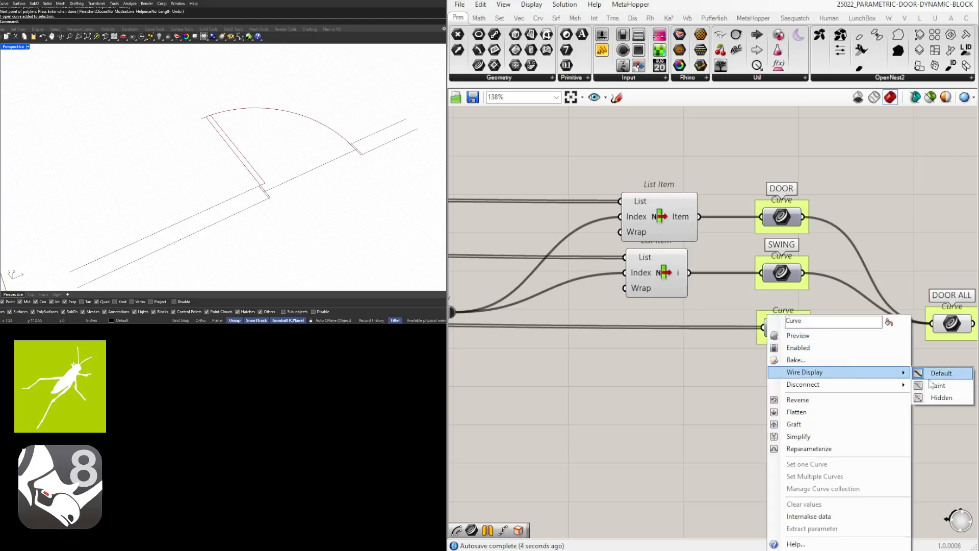
pyautogui.click(940, 396)
# Label the group around the Curve parameter beneath SWING FRAME.
pyautogui.click(788, 328)
pyautogui.rightClick(788, 317)
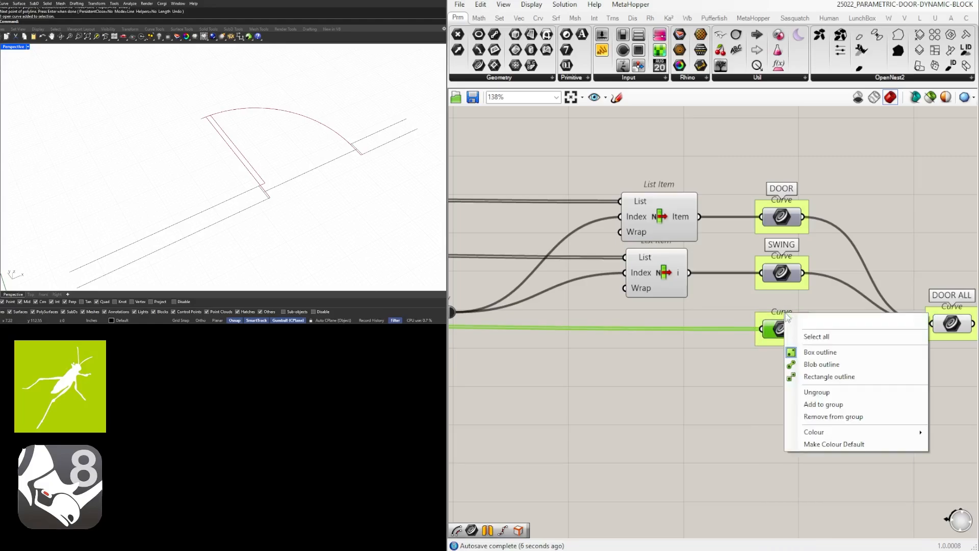
pyautogui.write('FRAME')
pyautogui.press('Return')
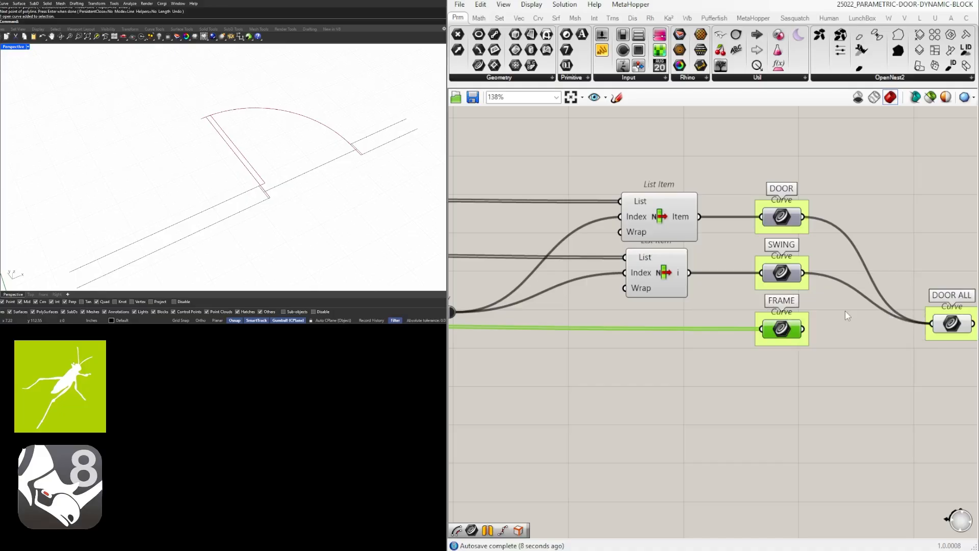
# Connect the FRAME curve to DOOR ALL as an additional input and move DOOR ALL back beside SWING.
pyautogui.moveTo(804, 330); pyautogui.dragTo(932, 325)
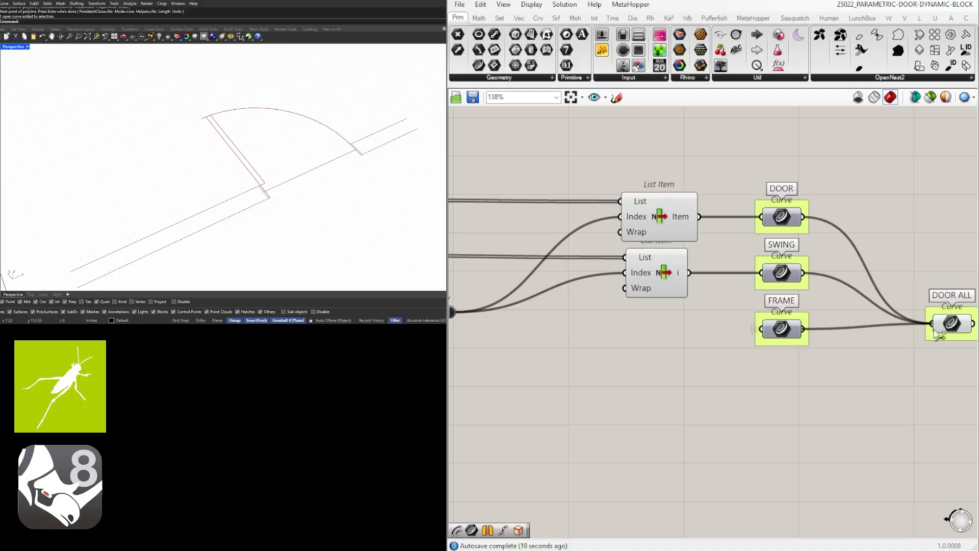
pyautogui.moveTo(928, 352); pyautogui.dragTo(769, 370, button='right')
pyautogui.moveTo(795, 350); pyautogui.dragTo(743, 299)
pyautogui.click(791, 343)
pyautogui.scroll(-3, 766, 315)
# Highlight DOOR ALL to examine the complete door in the Rhino viewport, and review the definition back through the swing extension and door depth sliders.
pyautogui.click(748, 300)
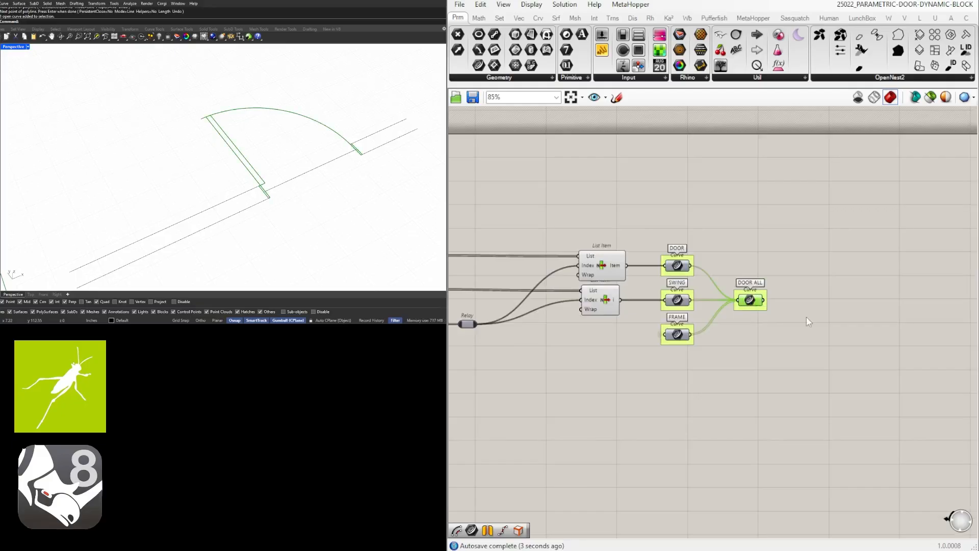
pyautogui.scroll(-5, 350, 152)
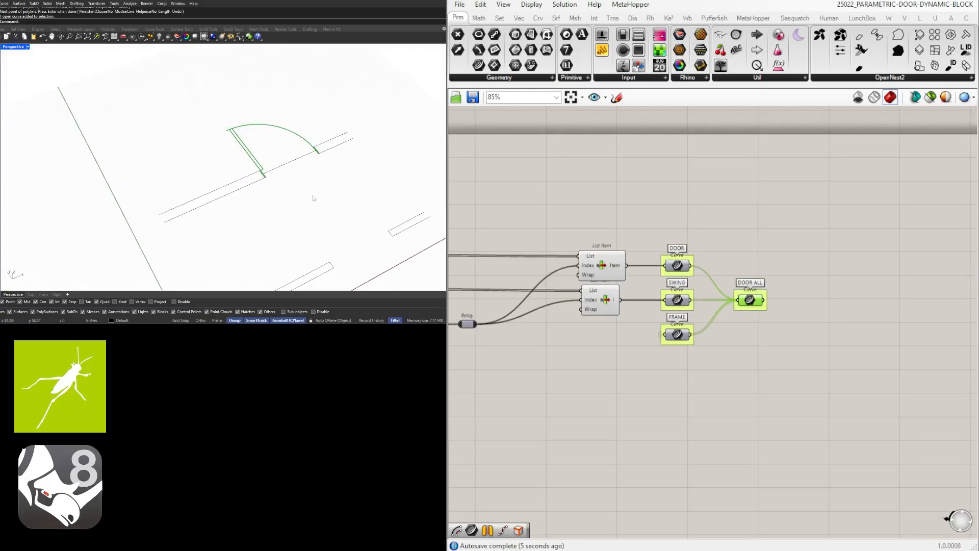
pyautogui.scroll(5, 288, 173)
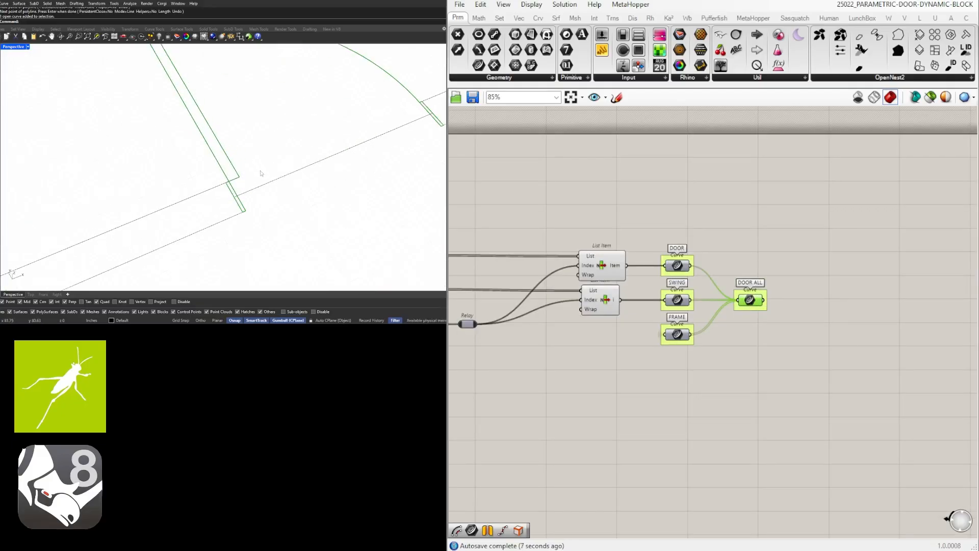
pyautogui.scroll(-5, 260, 173)
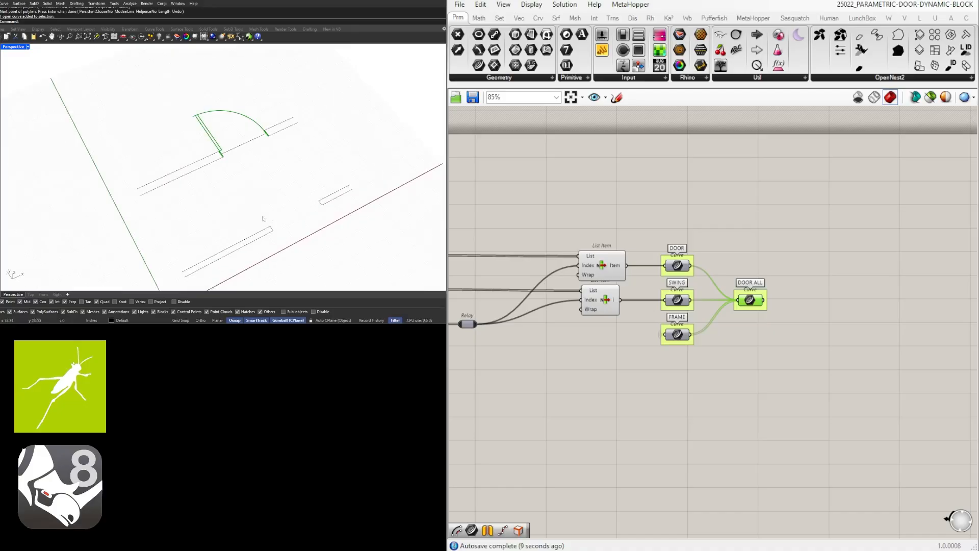
pyautogui.scroll(-4, 602, 357)
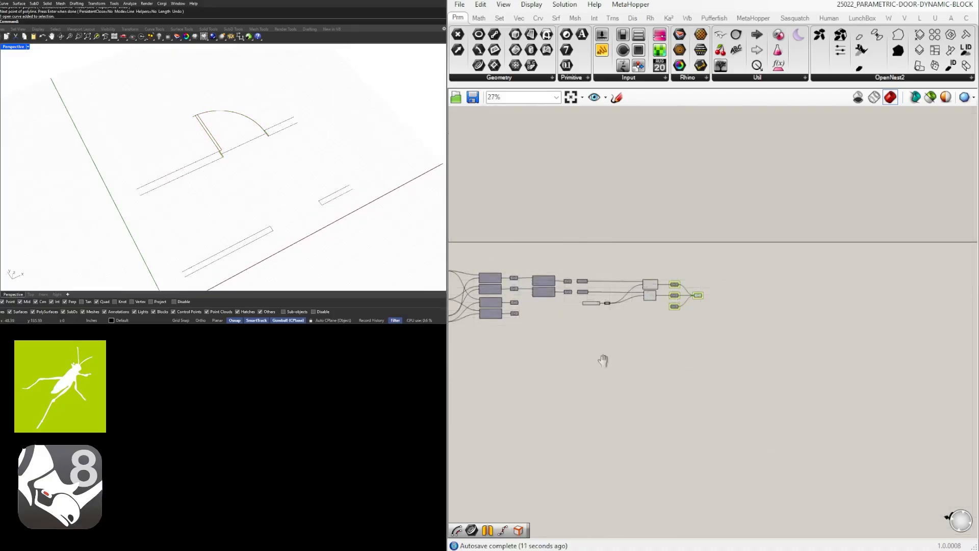
pyautogui.scroll(4, 683, 307)
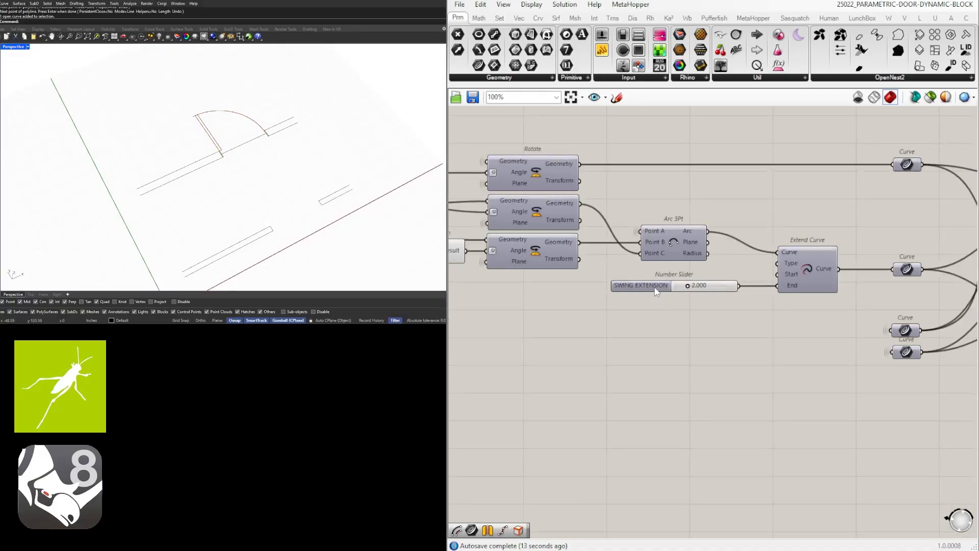
pyautogui.click(658, 286)
pyautogui.scroll(-3, 682, 354)
pyautogui.moveTo(620, 353); pyautogui.dragTo(818, 353, button='right')
pyautogui.moveTo(573, 351); pyautogui.dragTo(785, 343, button='right')
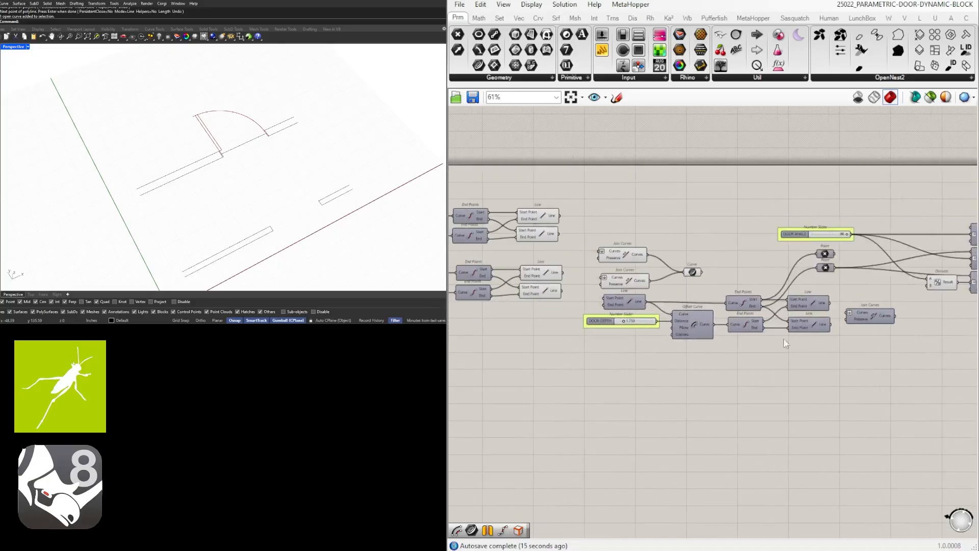
# Show the hidden line across the front wall's opening in the Rhino viewport.
pyautogui.scroll(-3, 785, 345)
pyautogui.moveTo(595, 339); pyautogui.dragTo(750, 338, button='right')
pyautogui.moveTo(488, 316); pyautogui.dragTo(770, 321, button='right')
pyautogui.scroll(5, 665, 256)
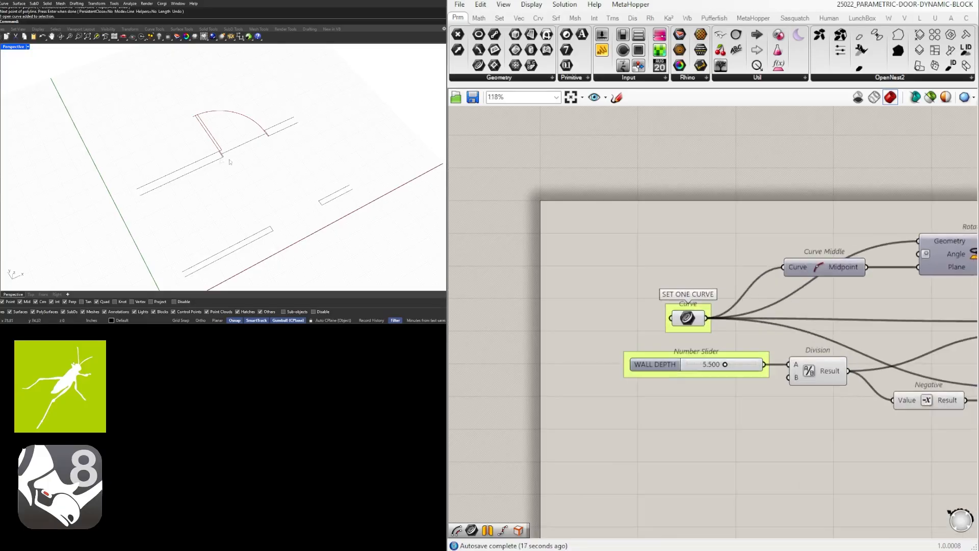
pyautogui.press('Return')
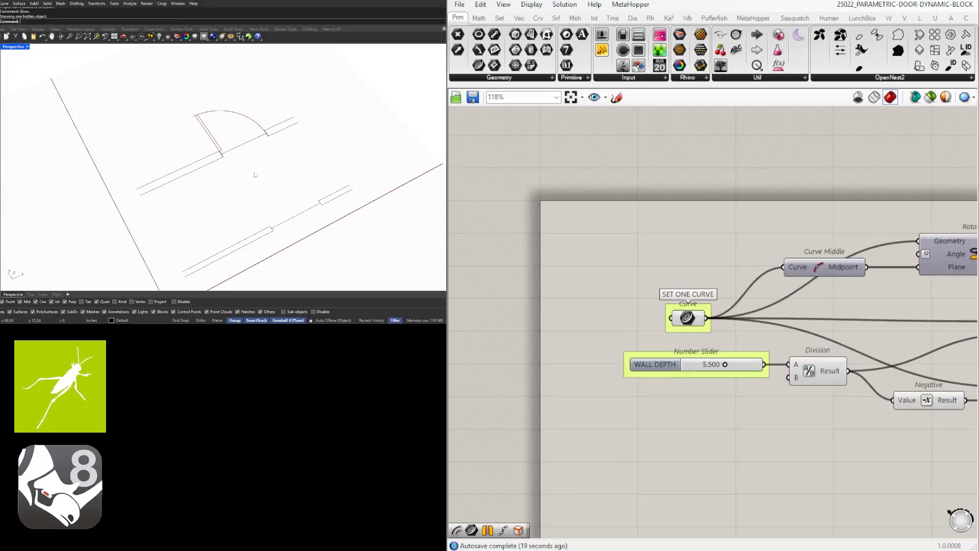
# Assign the line across the front wall's opening as the single curve of the SET ONE CURVE parameter.
pyautogui.click(297, 218)
pyautogui.scroll(2, 664, 314)
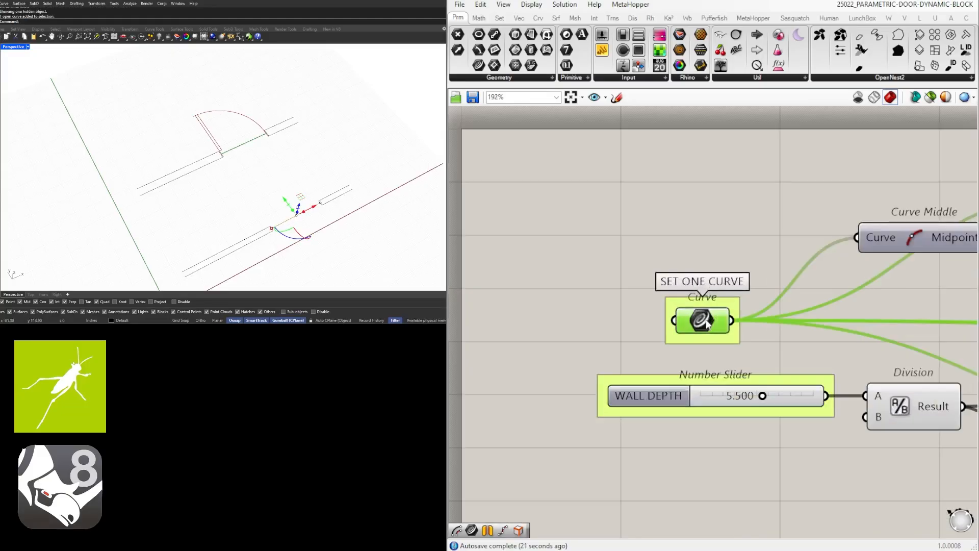
pyautogui.rightClick(706, 315)
pyautogui.click(746, 465)
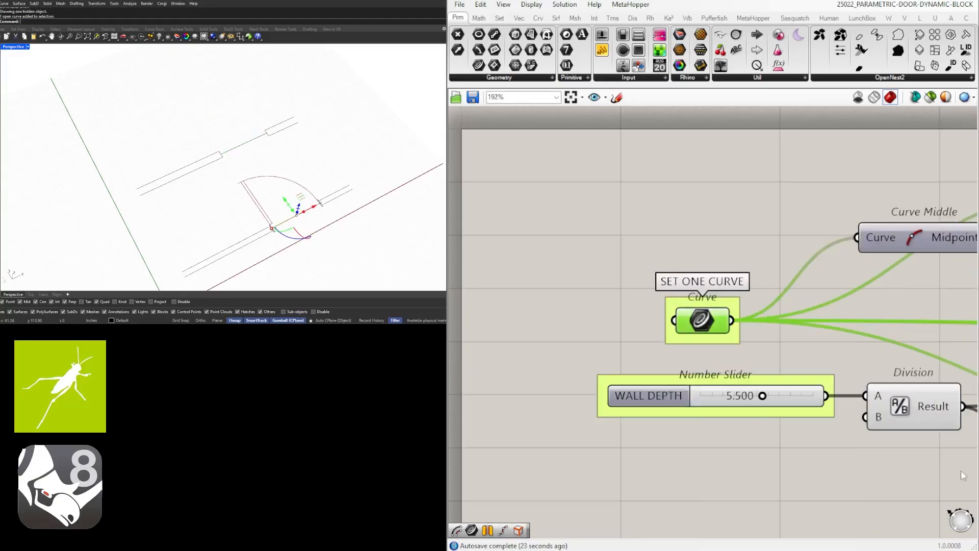
pyautogui.click(297, 164)
# Set the WALL DEPTH slider to 3.5 to fit the frame to the front wall.
pyautogui.scroll(3, 295, 204)
pyautogui.scroll(-5, 294, 204)
pyautogui.moveTo(293, 193); pyautogui.dragTo(312, 198, button='right')
pyautogui.click(306, 200)
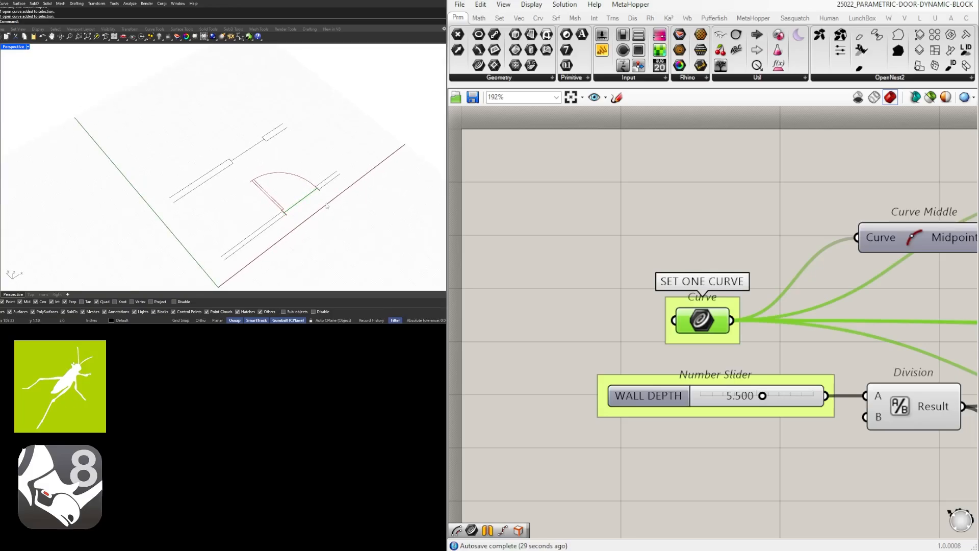
pyautogui.scroll(6, 288, 211)
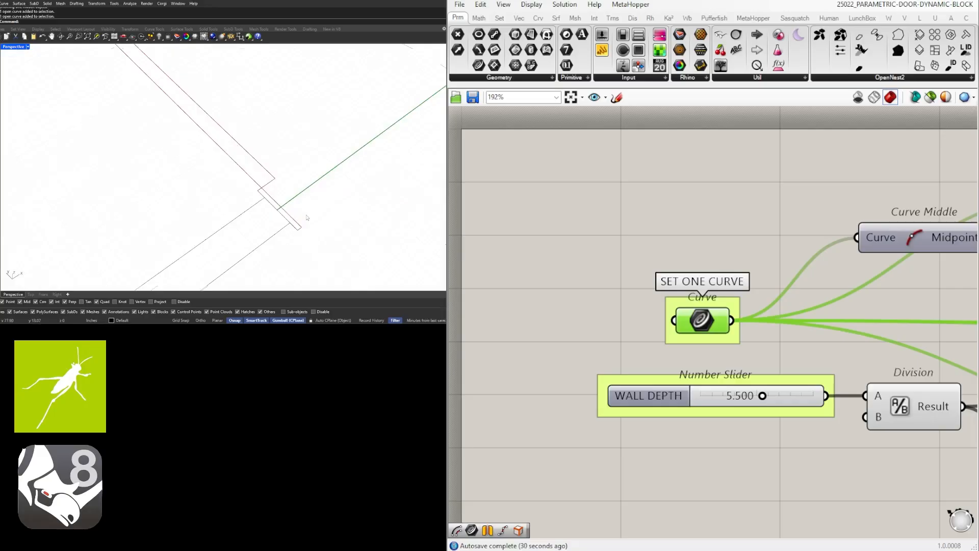
pyautogui.doubleClick(761, 395)
pyautogui.write('3.5')
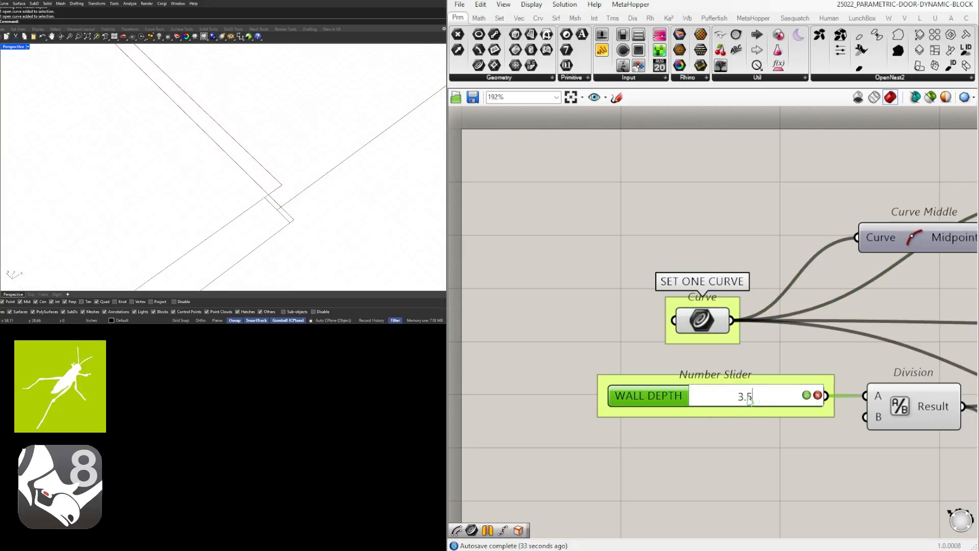
pyautogui.press('Return')
pyautogui.scroll(-6, 296, 204)
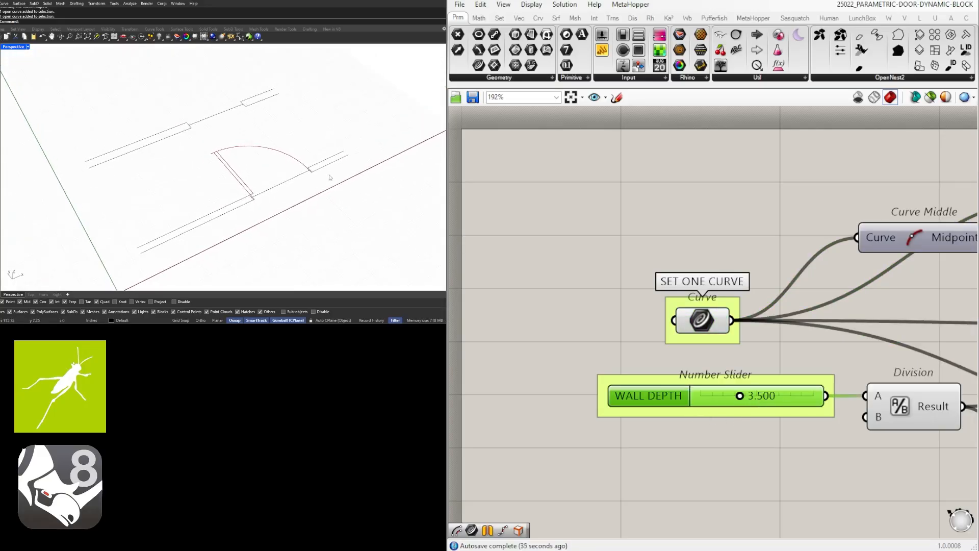
pyautogui.moveTo(330, 175); pyautogui.dragTo(315, 202, button='right')
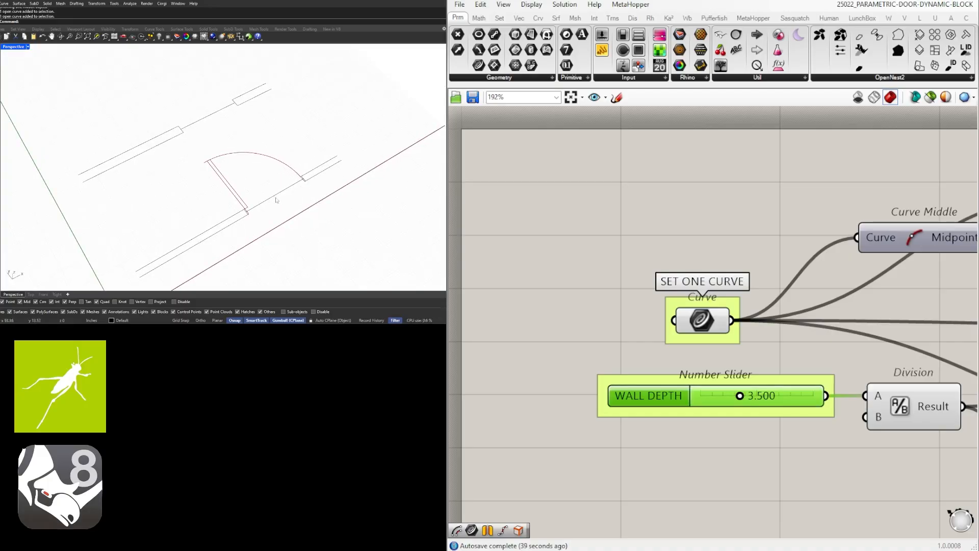
# Shorten the line across the front wall's opening to test the door's resizing, and save the work.
pyautogui.scroll(-2, 746, 382)
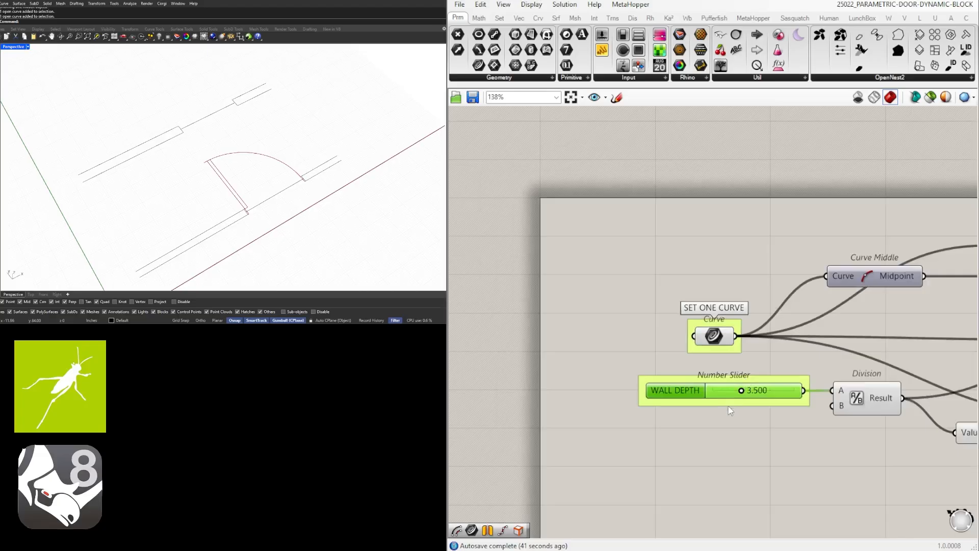
pyautogui.scroll(-4, 745, 392)
pyautogui.scroll(4, 907, 389)
pyautogui.scroll(4, 290, 174)
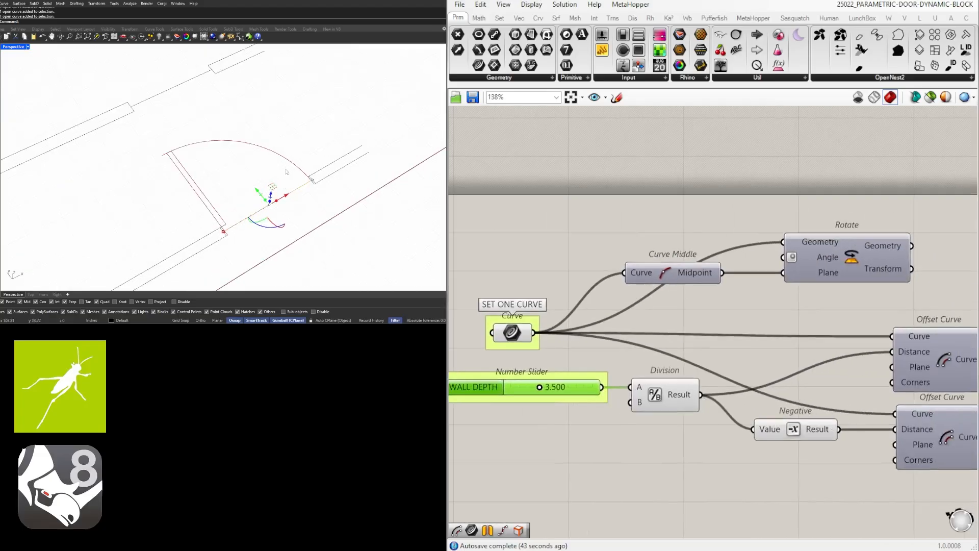
pyautogui.moveTo(287, 169); pyautogui.dragTo(302, 188)
pyautogui.click(325, 153)
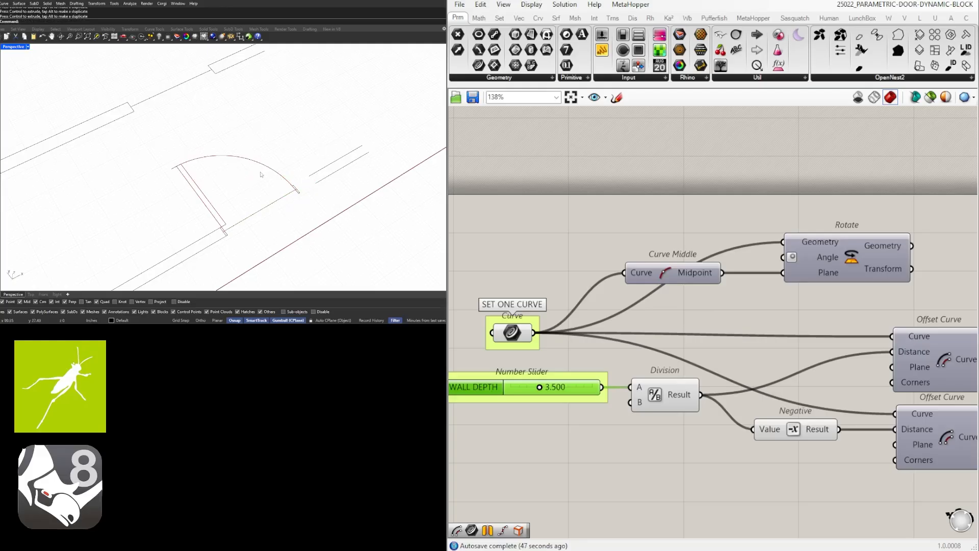
pyautogui.hotkey('ctrl', 's')
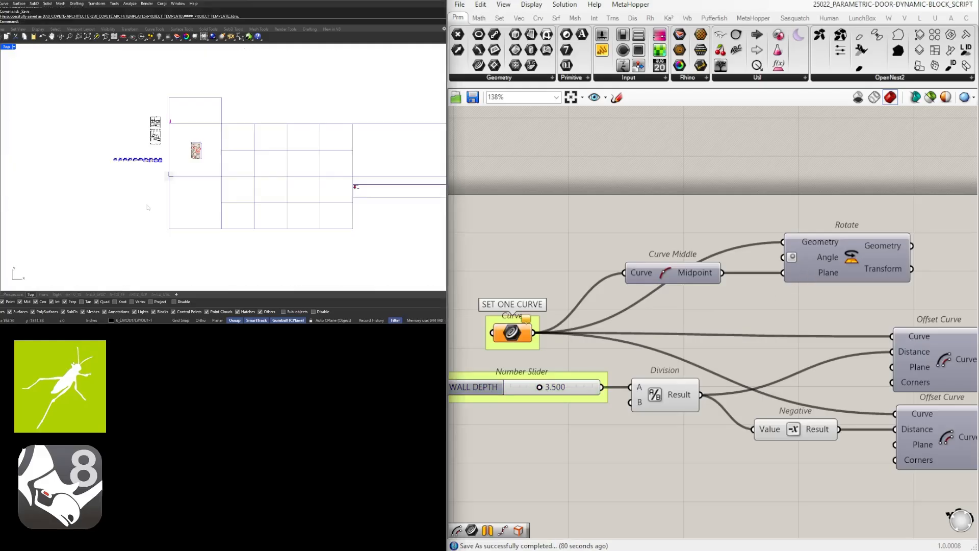
# Move the upper bathroom's door leaf and swing arc out of their opening to the space outside the floor plan.
pyautogui.scroll(10, 199, 153)
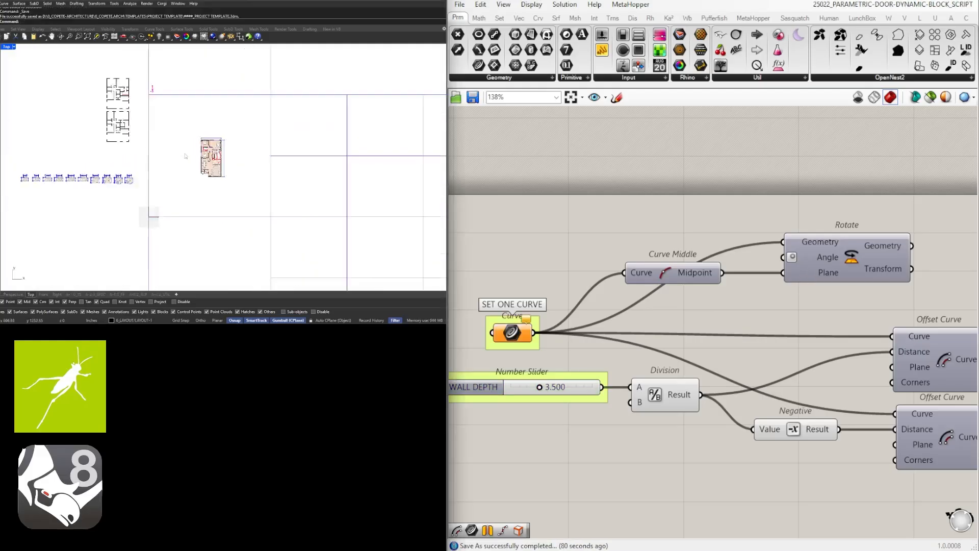
pyautogui.moveTo(207, 165); pyautogui.dragTo(171, 189, button='right')
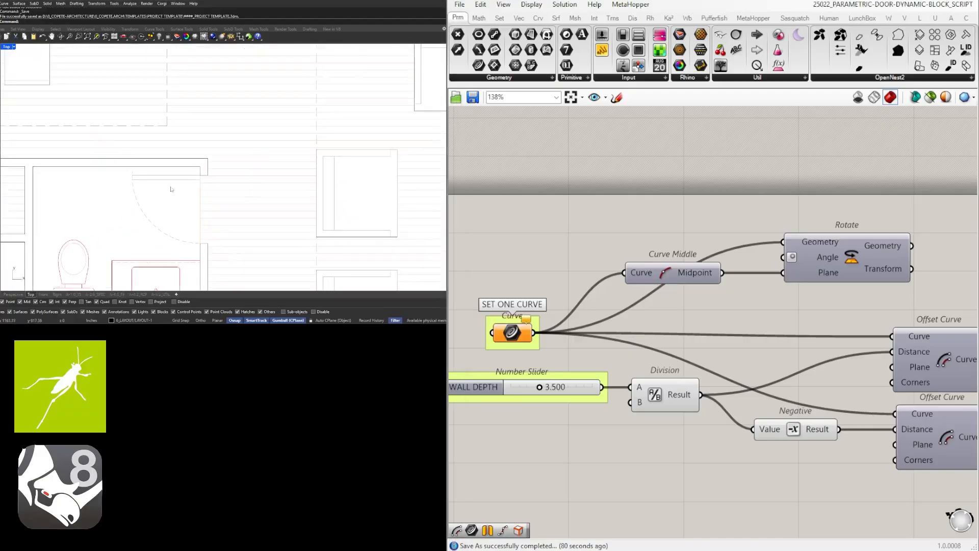
pyautogui.scroll(-10, 183, 200)
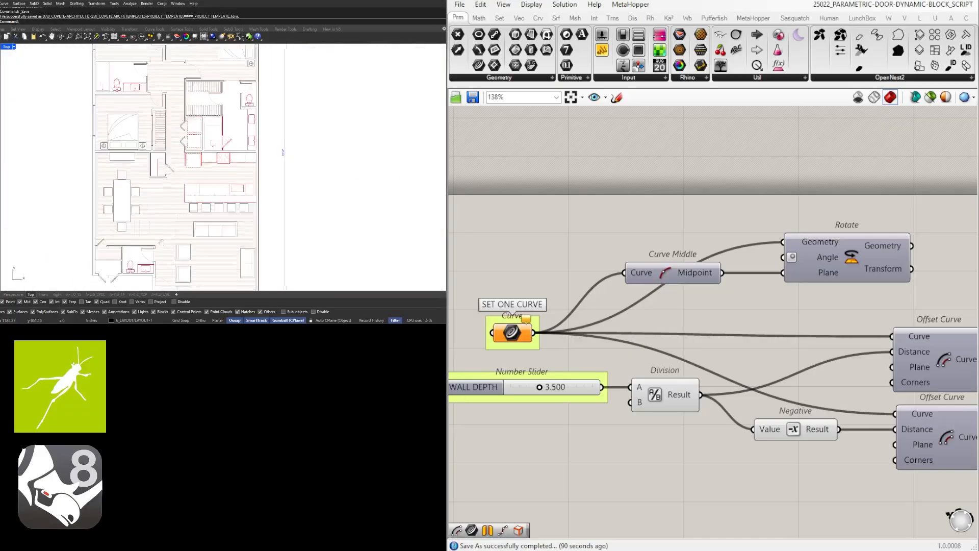
pyautogui.scroll(8, 183, 193)
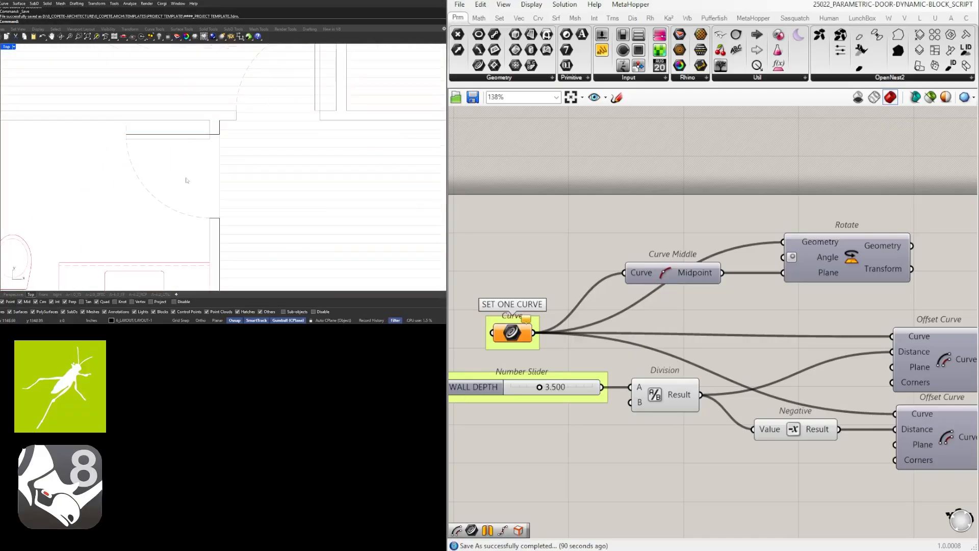
pyautogui.moveTo(188, 196); pyautogui.dragTo(138, 136)
pyautogui.scroll(-5, 210, 186)
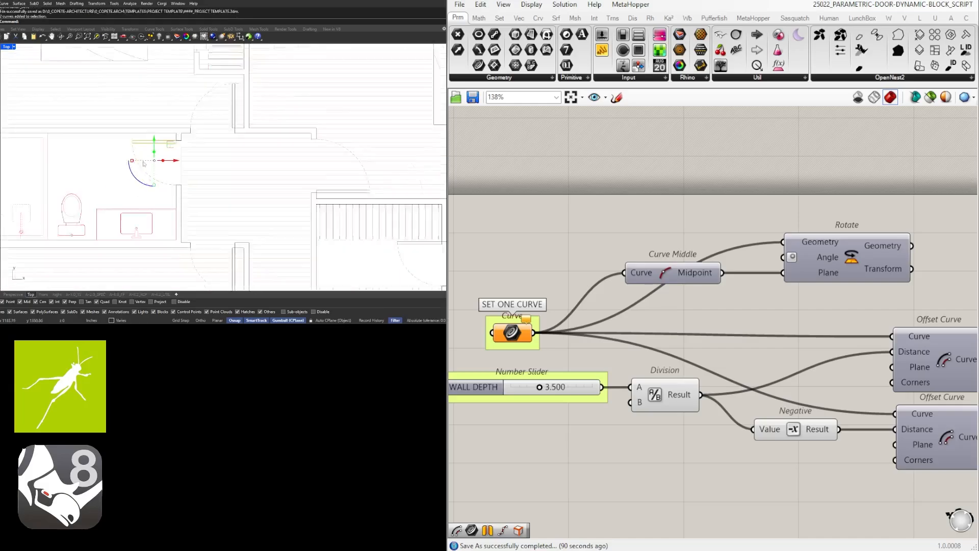
pyautogui.moveTo(210, 186); pyautogui.dragTo(6, 183)
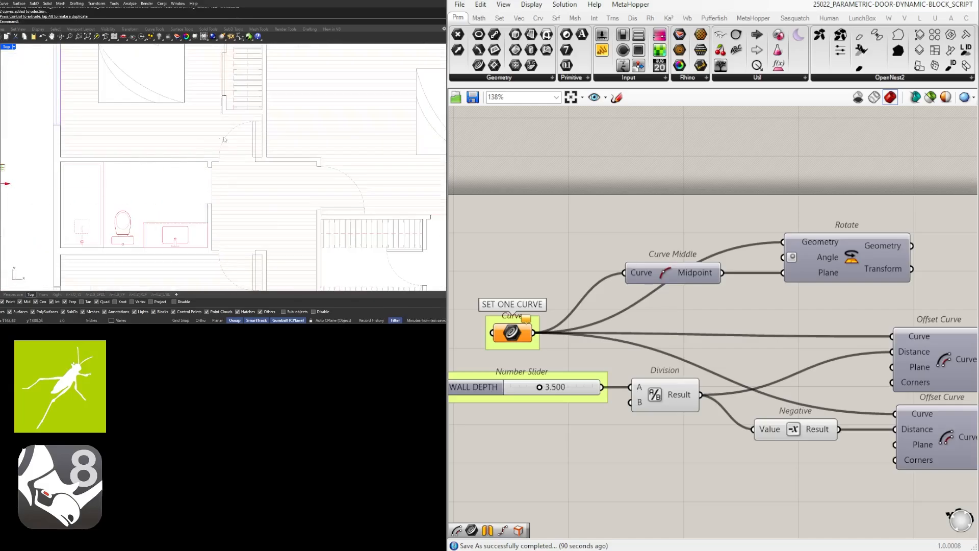
# Move the leaf and swing arc of the bedroom door above the bathroom to the space outside the floor plan.
pyautogui.click(245, 131)
pyautogui.click(253, 134)
pyautogui.click(245, 134)
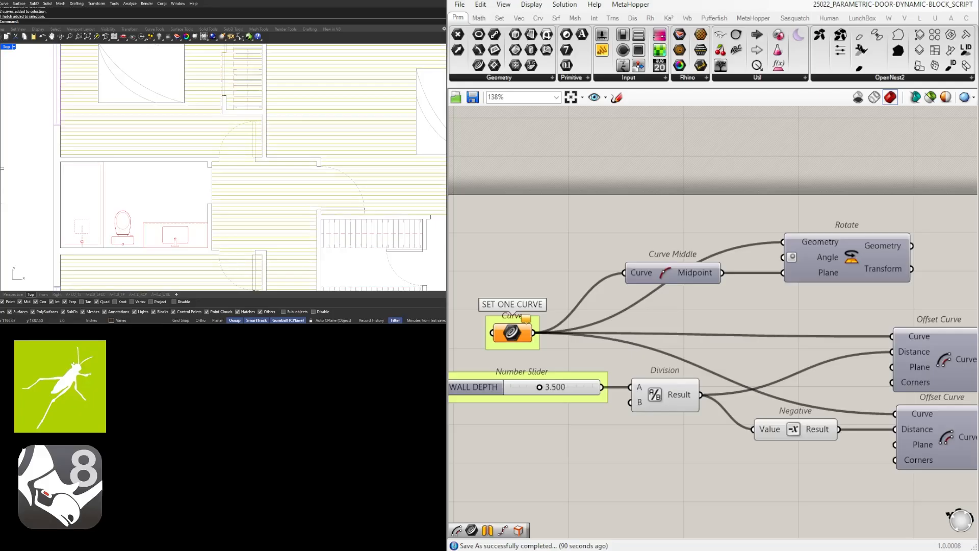
pyautogui.press('Escape')
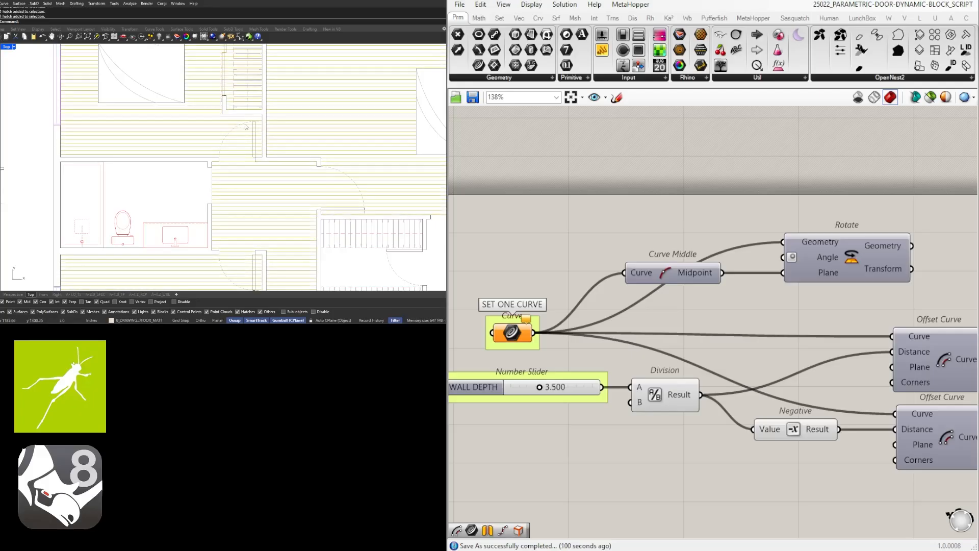
pyautogui.scroll(3, 250, 130)
pyautogui.click(256, 125)
pyautogui.scroll(-5, 256, 124)
pyautogui.moveTo(269, 134); pyautogui.dragTo(105, 135)
# Draw a polyline across the bathroom door opening between the midpoints of the two wall ends.
pyautogui.scroll(5, 216, 177)
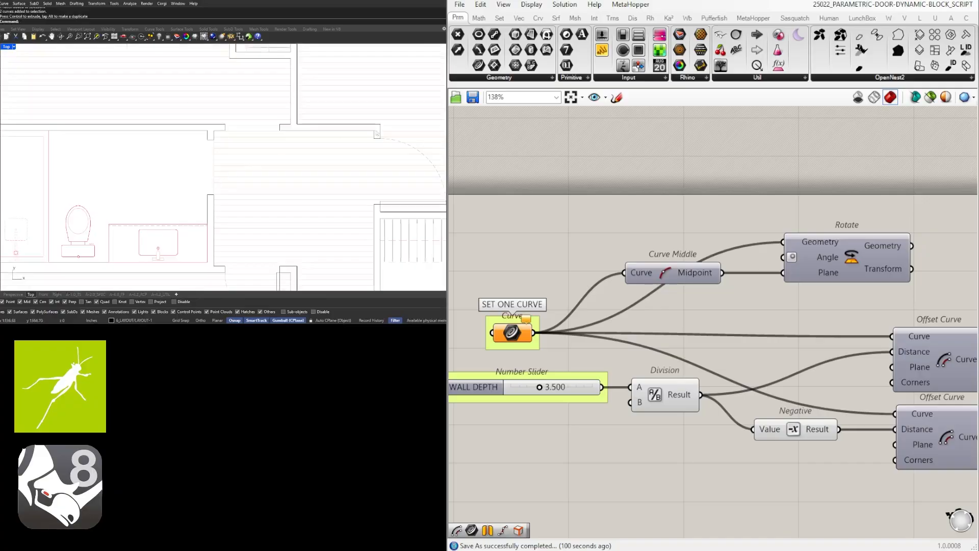
pyautogui.moveTo(259, 132); pyautogui.dragTo(280, 119, button='right')
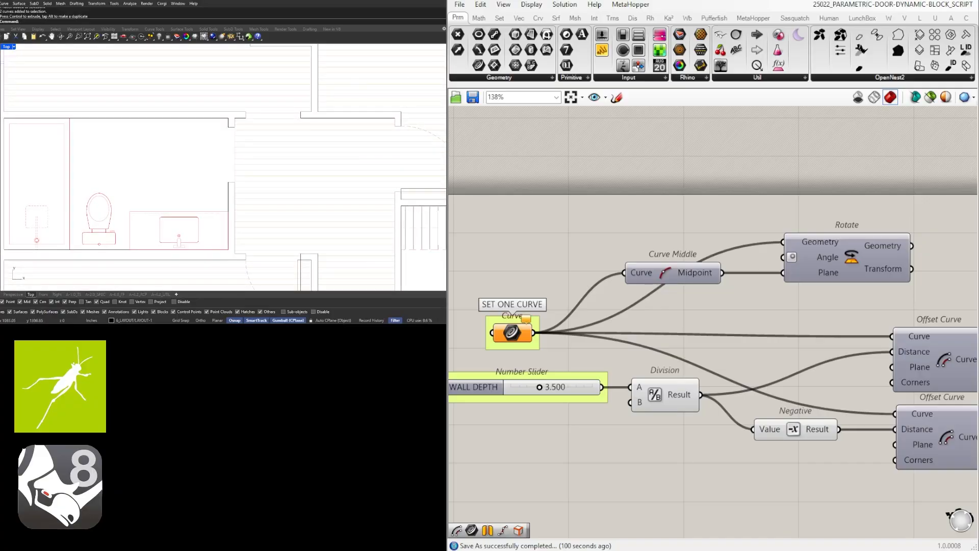
pyautogui.press('Return')
pyautogui.scroll(4, 215, 159)
pyautogui.click(241, 193)
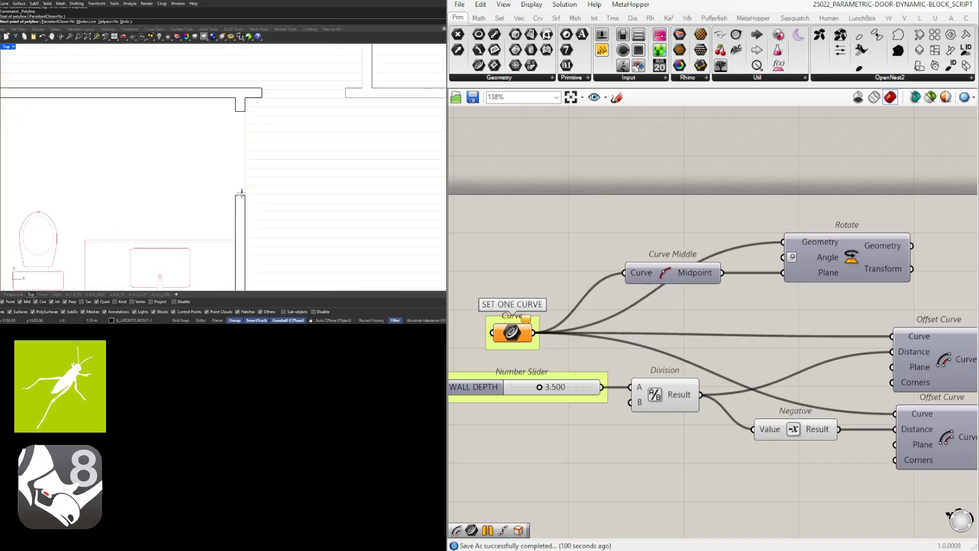
pyautogui.click(242, 124)
pyautogui.press('Return')
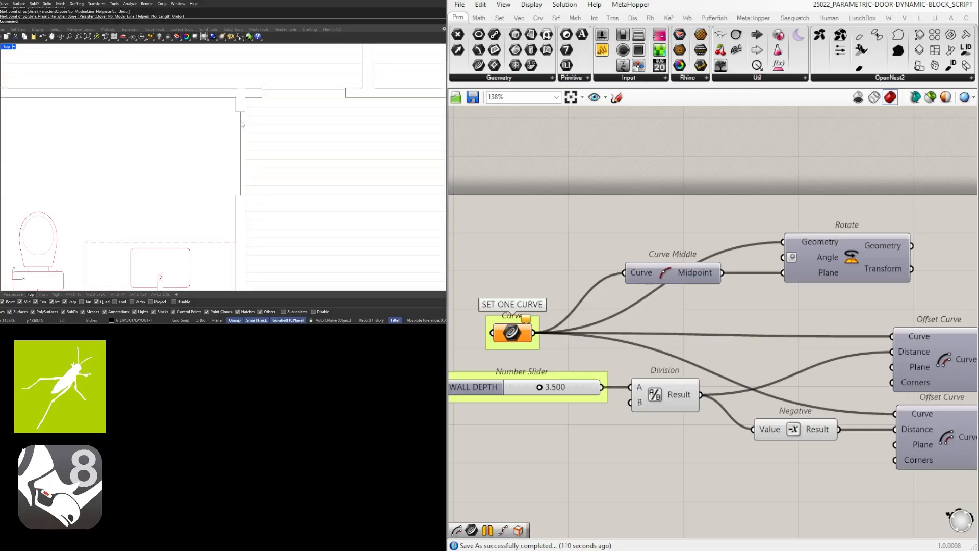
pyautogui.click(241, 124)
# Draw a polyline across the bedroom door opening between the midpoints of the two wall ends.
pyautogui.scroll(-8, 250, 135)
pyautogui.scroll(10, 255, 123)
pyautogui.press('Return')
pyautogui.click(255, 102)
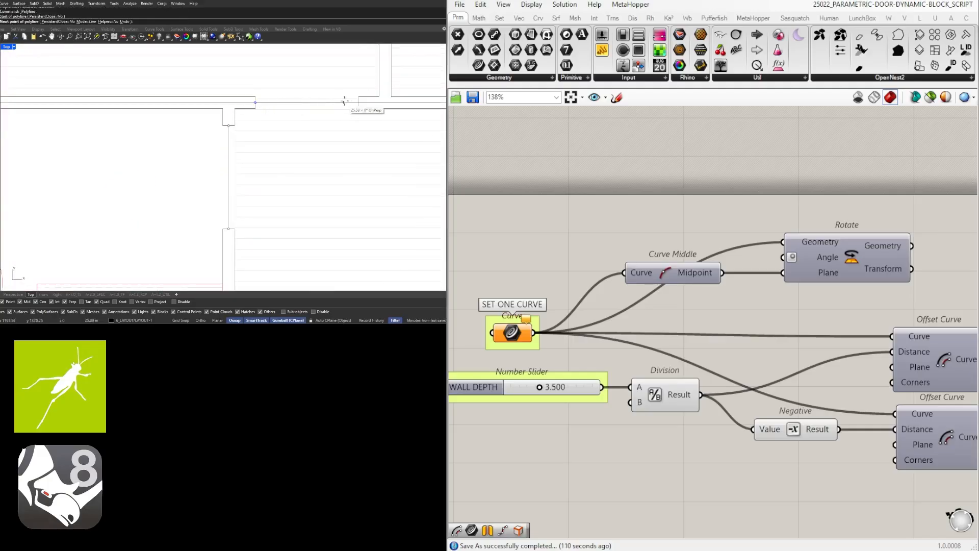
pyautogui.click(344, 102)
pyautogui.press('Return')
# Assign the line across the bathroom opening as the single curve of the SET ONE CURVE parameter.
pyautogui.scroll(-6, 236, 143)
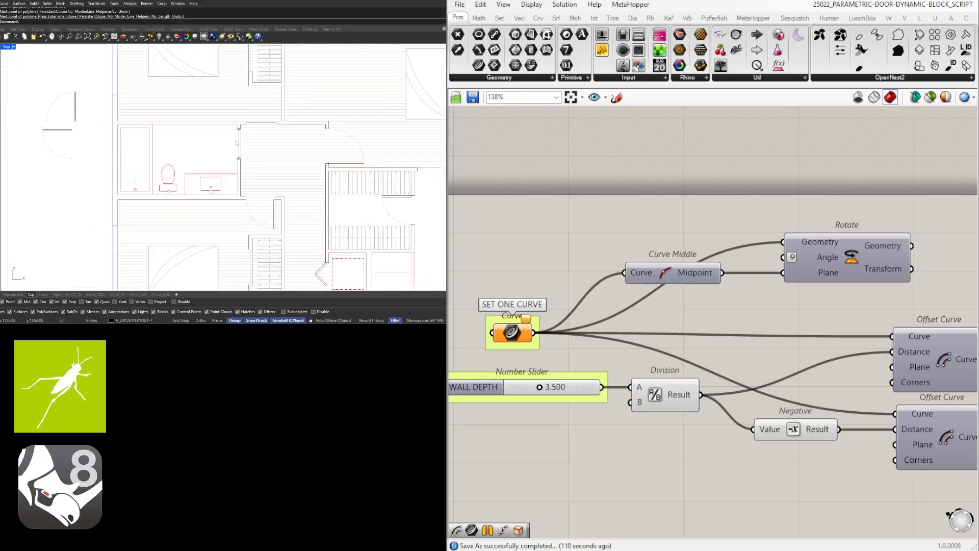
pyautogui.scroll(5, 236, 143)
pyautogui.click(249, 132)
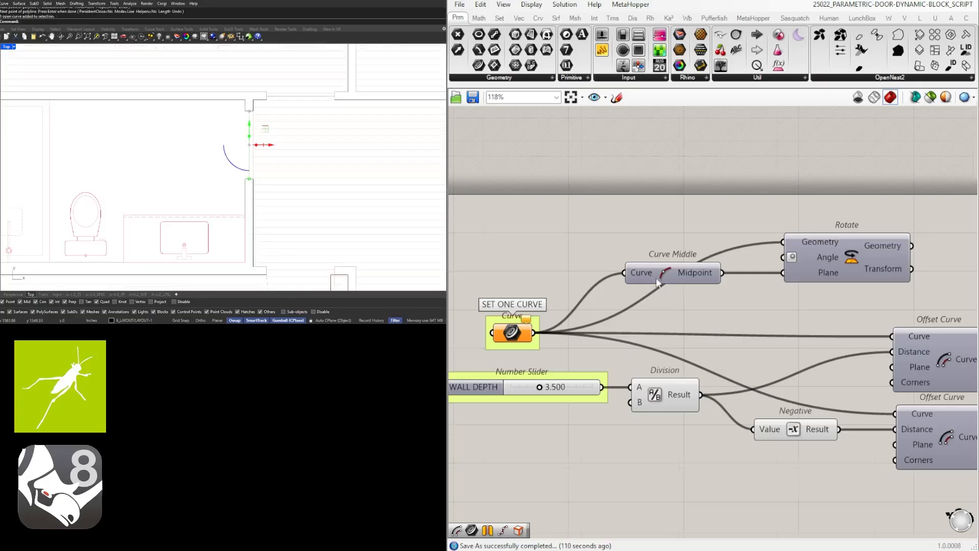
pyautogui.moveTo(523, 319); pyautogui.dragTo(591, 301, button='right')
pyautogui.scroll(-1, 592, 301)
pyautogui.scroll(1, 591, 301)
pyautogui.rightClick(584, 317)
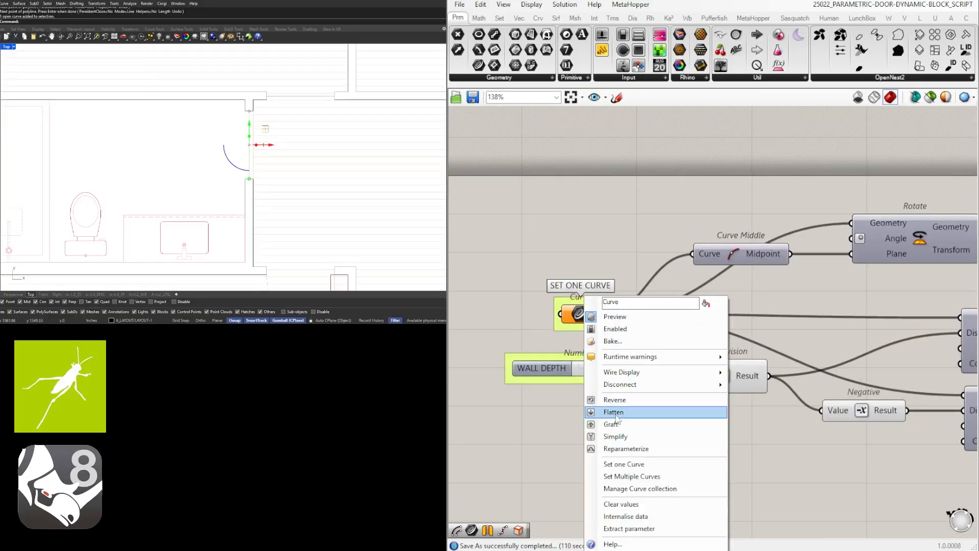
pyautogui.click(624, 465)
# Set the Value List feeding the two List Item components to 2 to change the bathroom door's swing orientation.
pyautogui.scroll(-8, 702, 249)
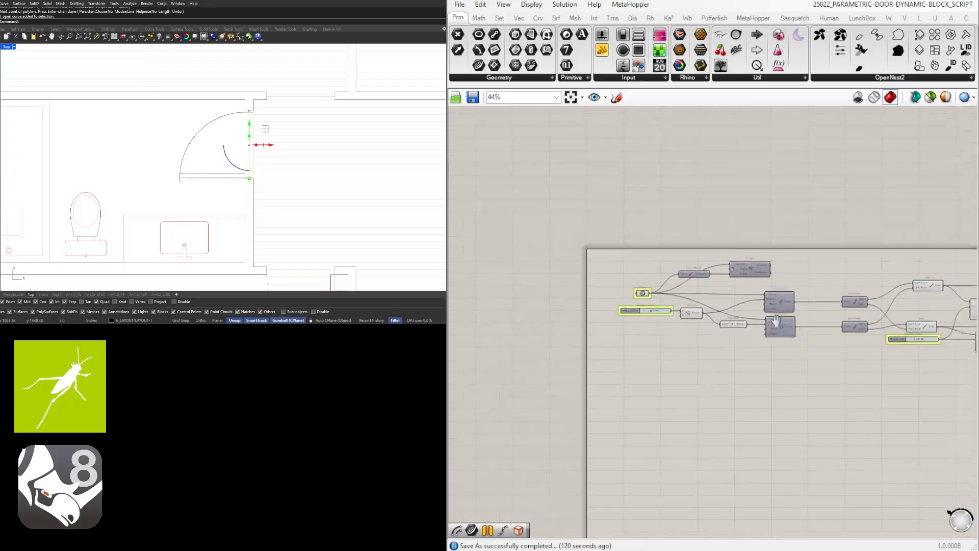
pyautogui.moveTo(775, 323); pyautogui.dragTo(482, 327, button='right')
pyautogui.scroll(4, 861, 321)
pyautogui.moveTo(861, 321); pyautogui.dragTo(454, 306, button='right')
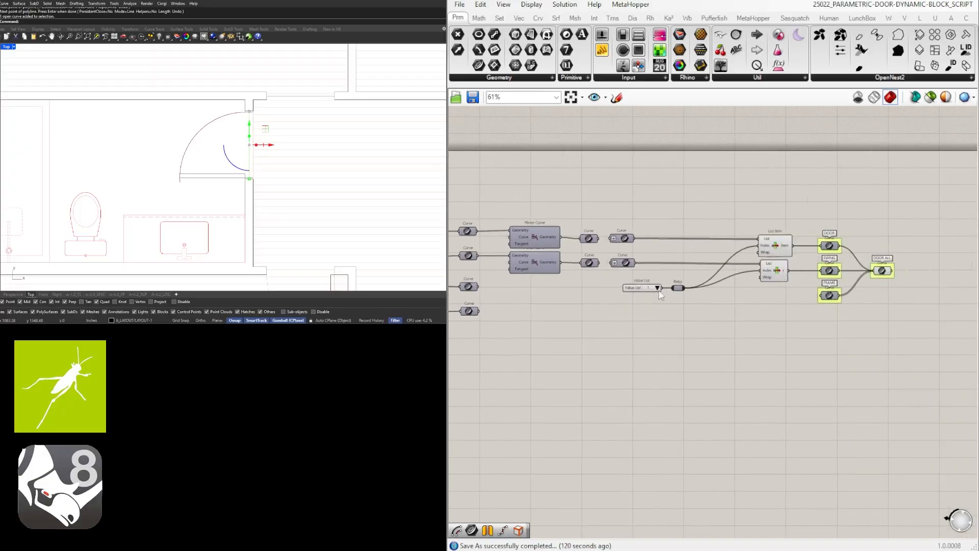
pyautogui.scroll(3, 694, 287)
pyautogui.click(656, 288)
pyautogui.click(677, 308)
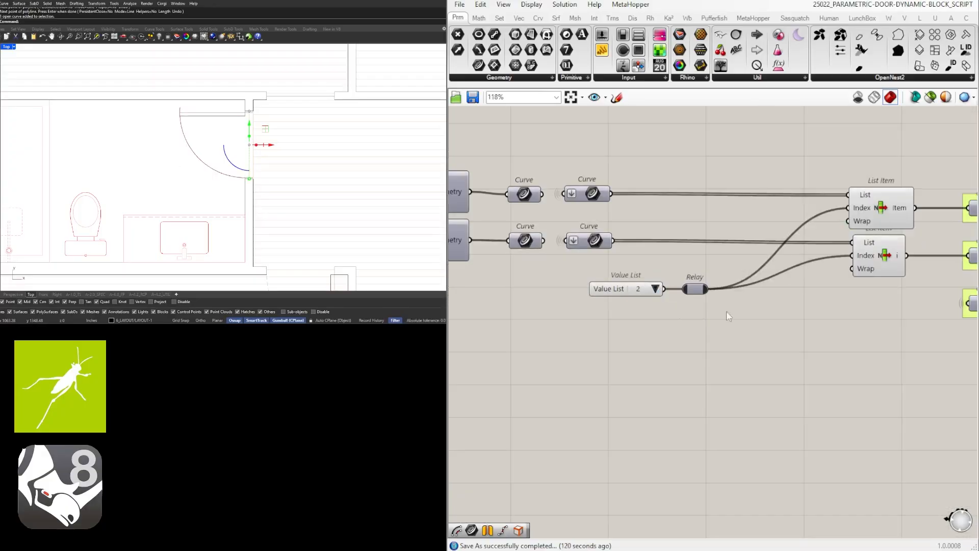
# Highlight DOOR ALL to examine the door in the bathroom opening, and select the line across the bedroom opening above it.
pyautogui.scroll(-3, 735, 307)
pyautogui.scroll(4, 793, 275)
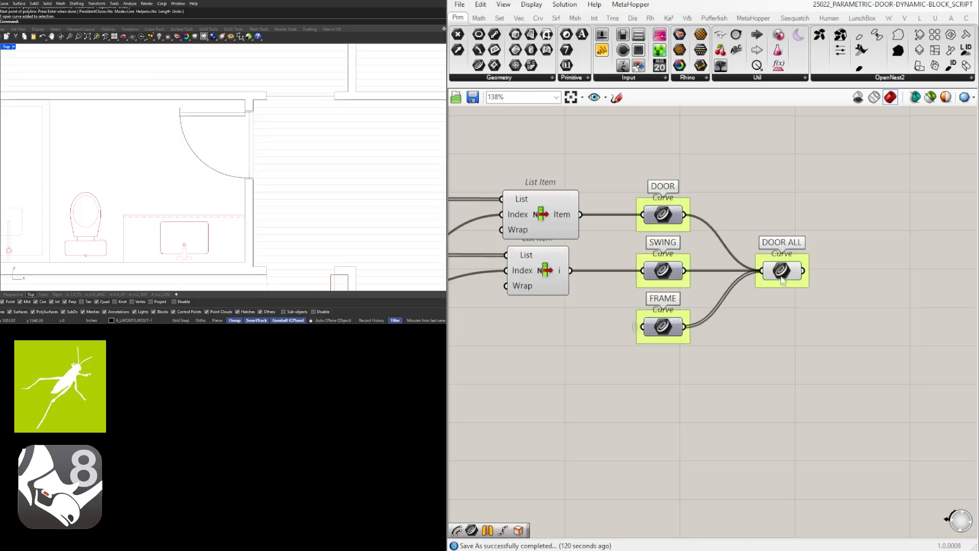
pyautogui.middleClick(797, 277)
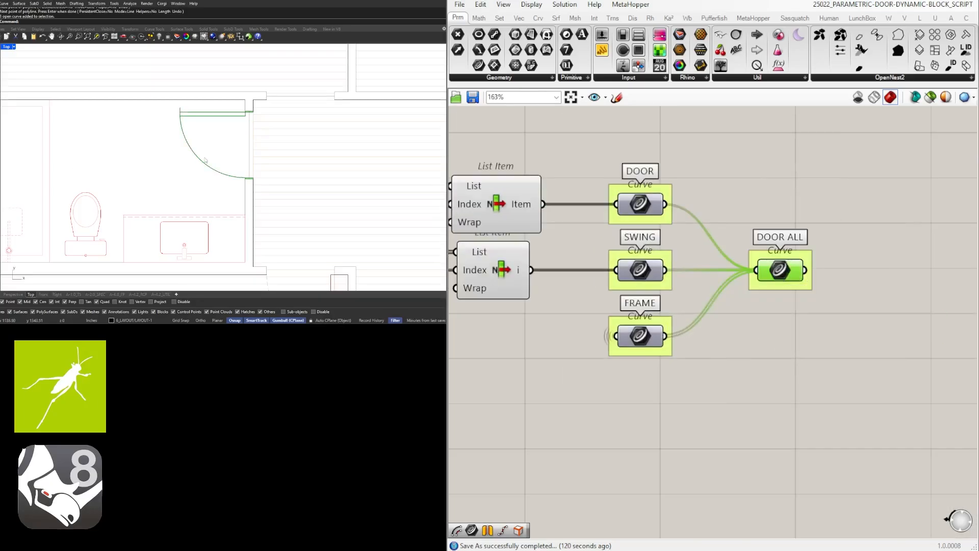
pyautogui.scroll(-6, 197, 159)
pyautogui.click(247, 126)
pyautogui.click(268, 142)
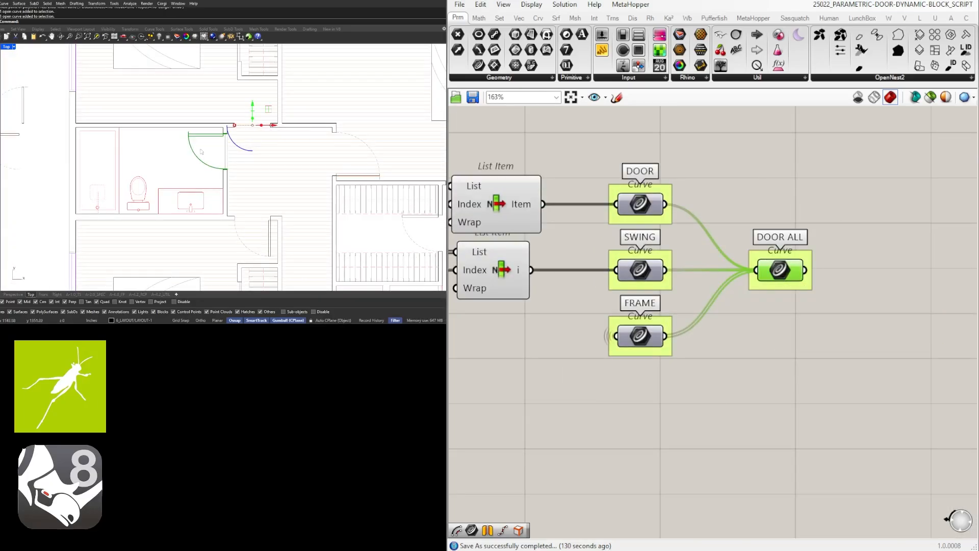
# Assign the line across the bedroom opening as the single curve of the SET ONE CURVE parameter.
pyautogui.scroll(-8, 774, 267)
pyautogui.moveTo(626, 290); pyautogui.dragTo(871, 296, button='right')
pyautogui.moveTo(530, 265); pyautogui.dragTo(623, 258, button='right')
pyautogui.scroll(5, 623, 257)
pyautogui.rightClick(641, 257)
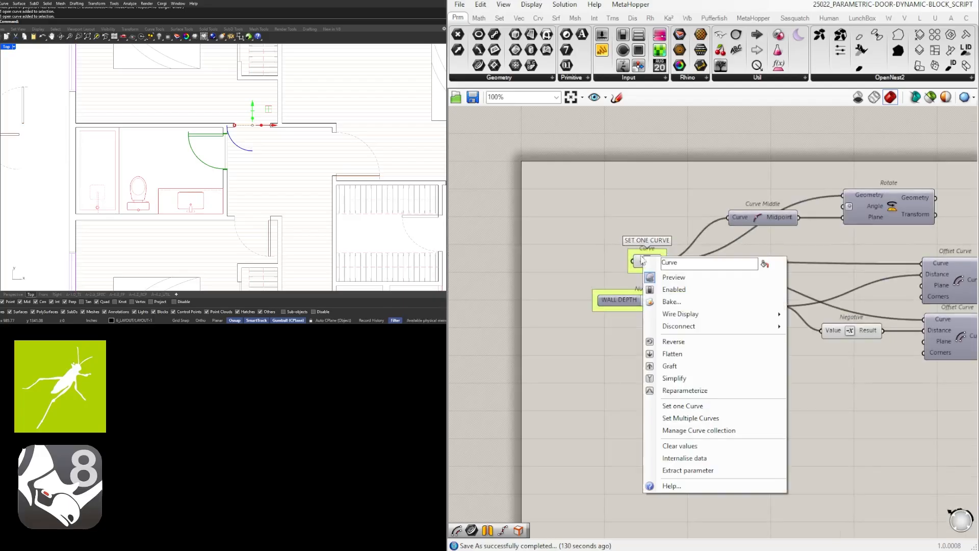
pyautogui.click(706, 408)
pyautogui.scroll(8, 278, 128)
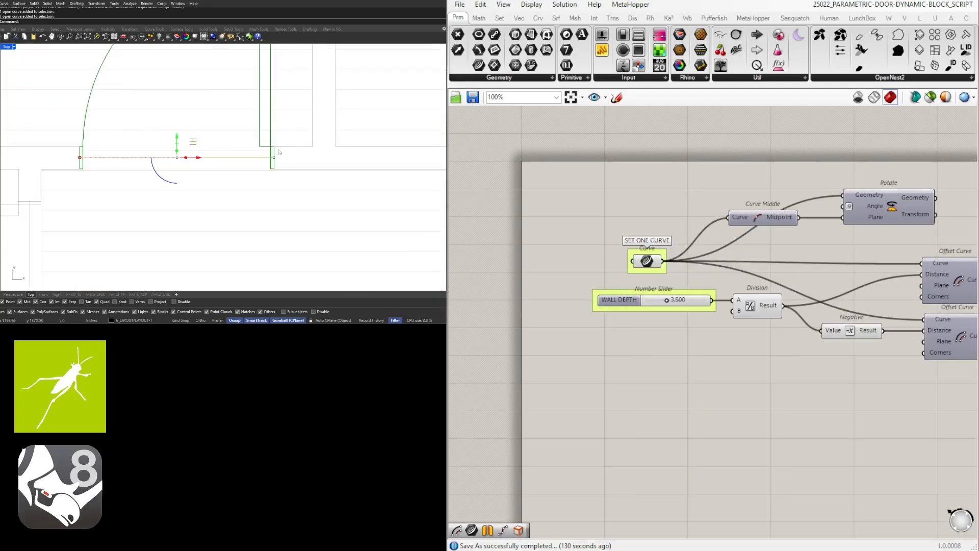
# Bake the bedroom door curves from the DOOR ALL parameter, and turn off the definition's preview geometry.
pyautogui.scroll(-6, 748, 283)
pyautogui.moveTo(812, 294); pyautogui.dragTo(485, 271, button='right')
pyautogui.moveTo(969, 290); pyautogui.dragTo(721, 280, button='right')
pyautogui.scroll(3, 813, 281)
pyautogui.scroll(3, 815, 285)
pyautogui.scroll(-3, 213, 139)
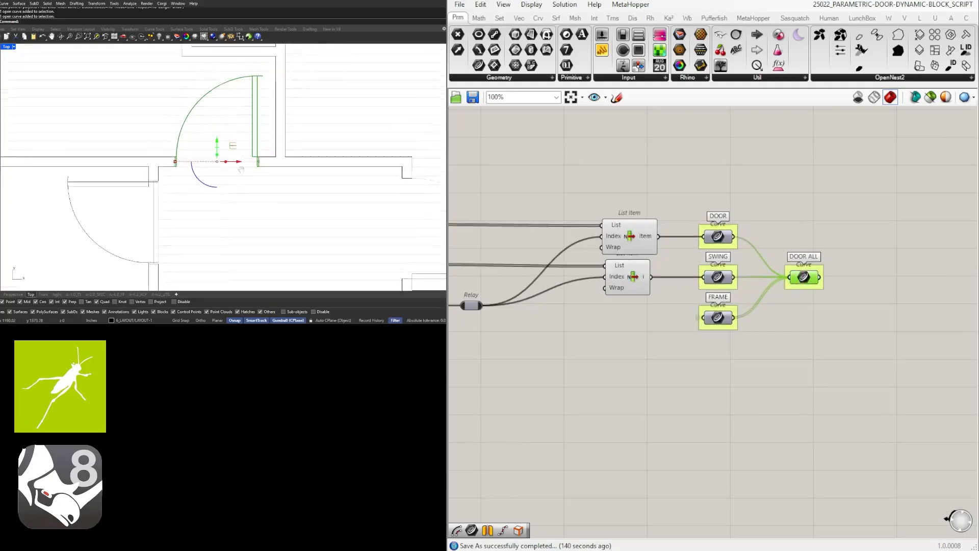
pyautogui.scroll(6, 803, 291)
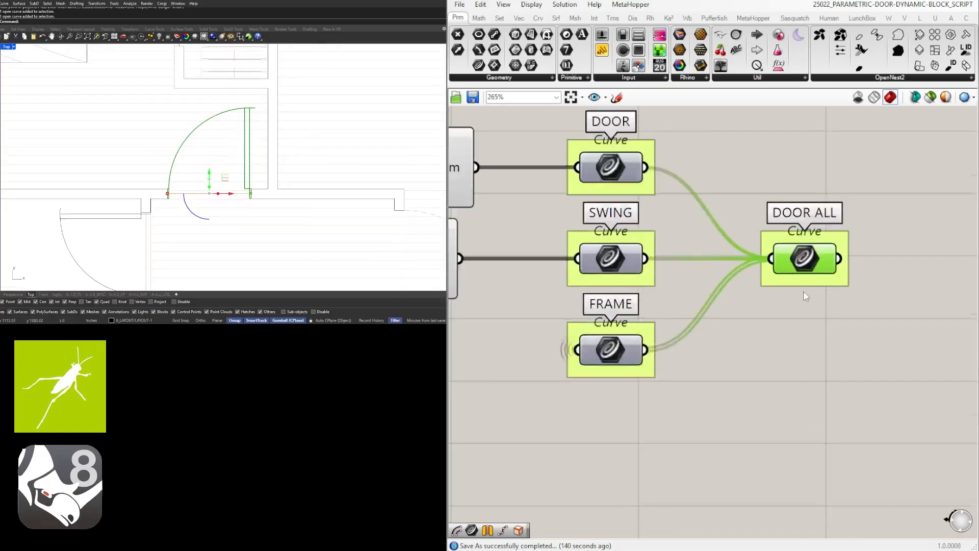
pyautogui.middleClick(686, 288)
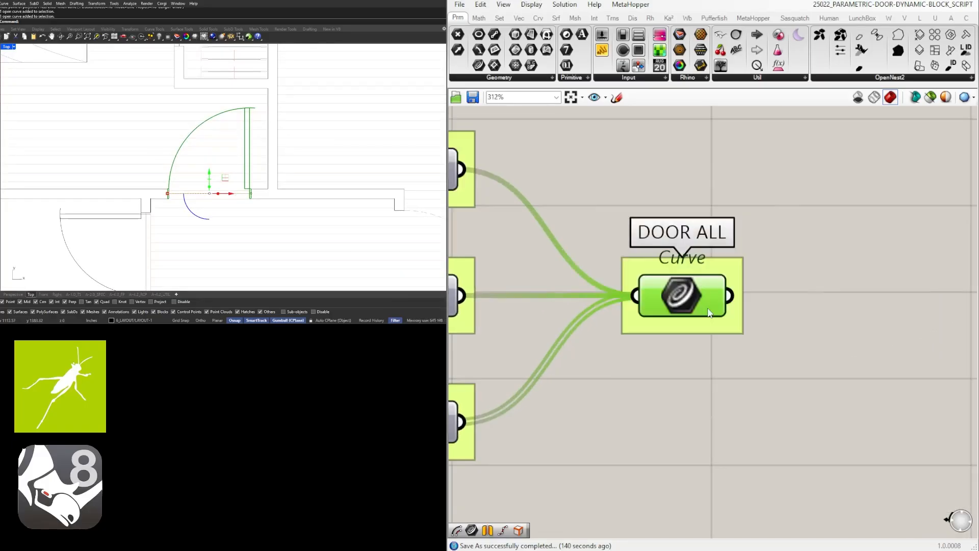
pyautogui.scroll(-3, 141, 207)
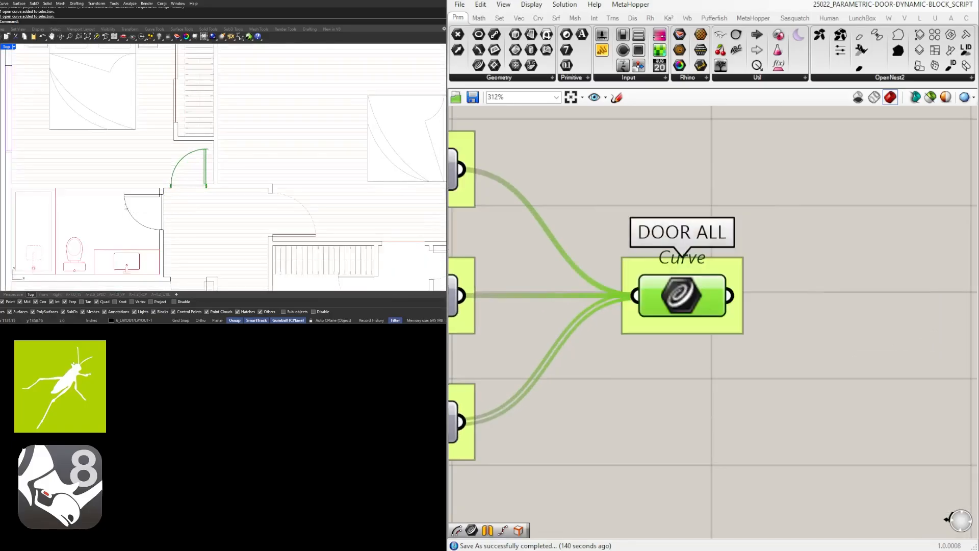
pyautogui.scroll(3, 173, 212)
pyautogui.scroll(-5, 766, 289)
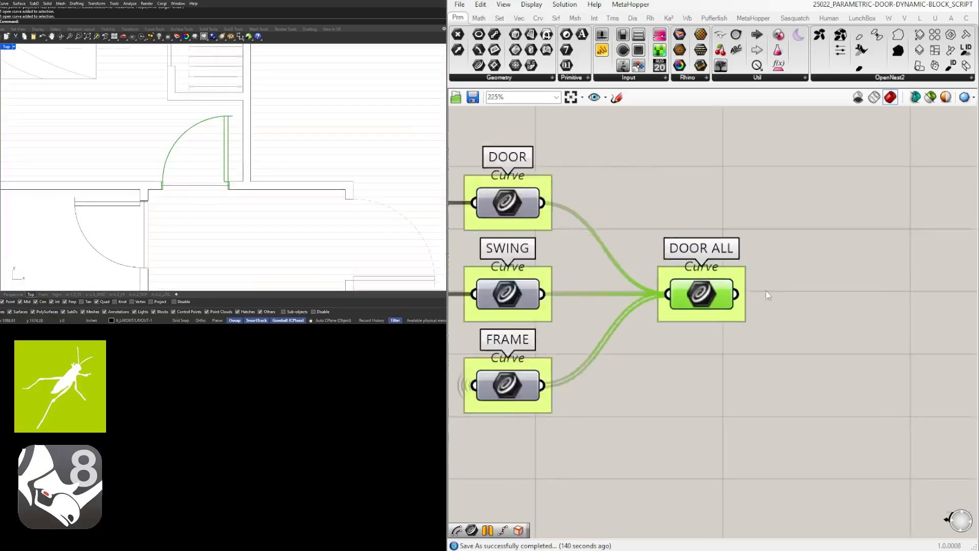
pyautogui.click(859, 99)
# Match all properties of the bedroom and bathroom door leaves to the leaf of the reference doors outside the plan.
pyautogui.click(198, 156)
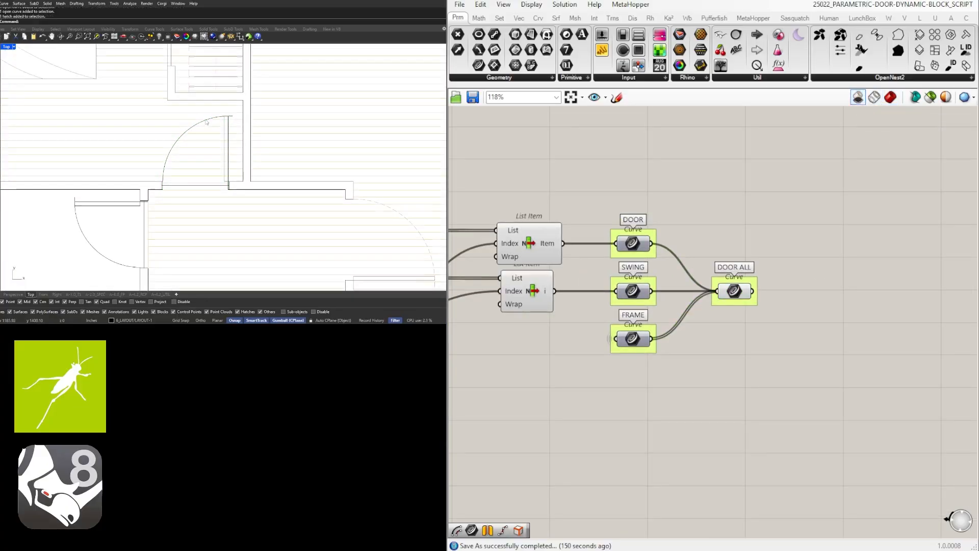
pyautogui.click(226, 146)
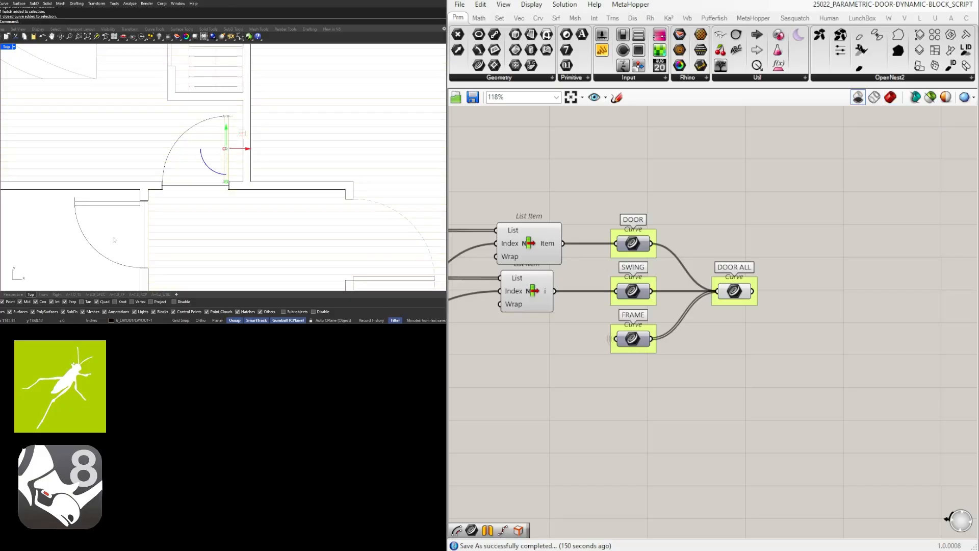
pyautogui.keyDown('shift'); pyautogui.click(115, 203); pyautogui.keyUp('shift')
pyautogui.scroll(-10, 119, 214)
pyautogui.moveTo(119, 214); pyautogui.dragTo(299, 184, button='right')
pyautogui.scroll(4, 207, 190)
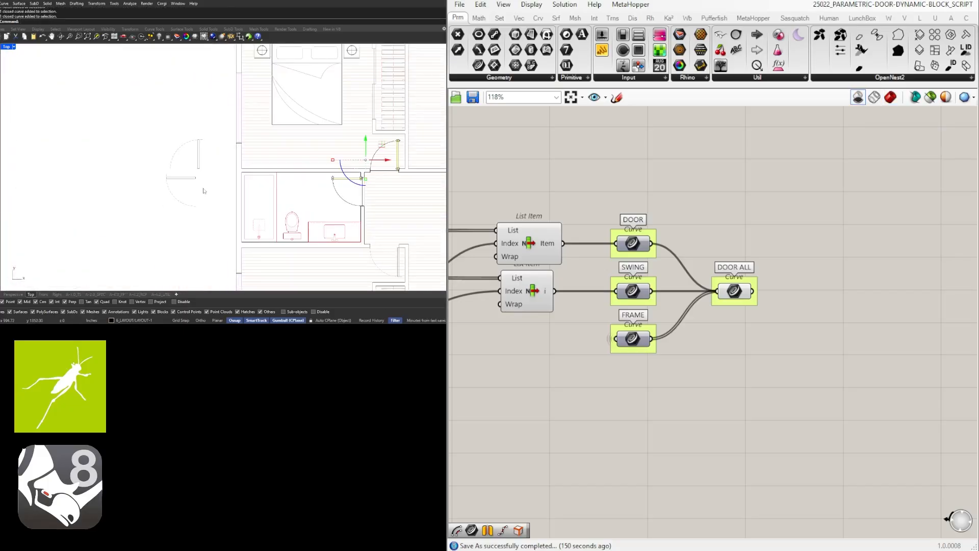
pyautogui.write('MatchProperties')
pyautogui.press('Return')
pyautogui.click(388, 145)
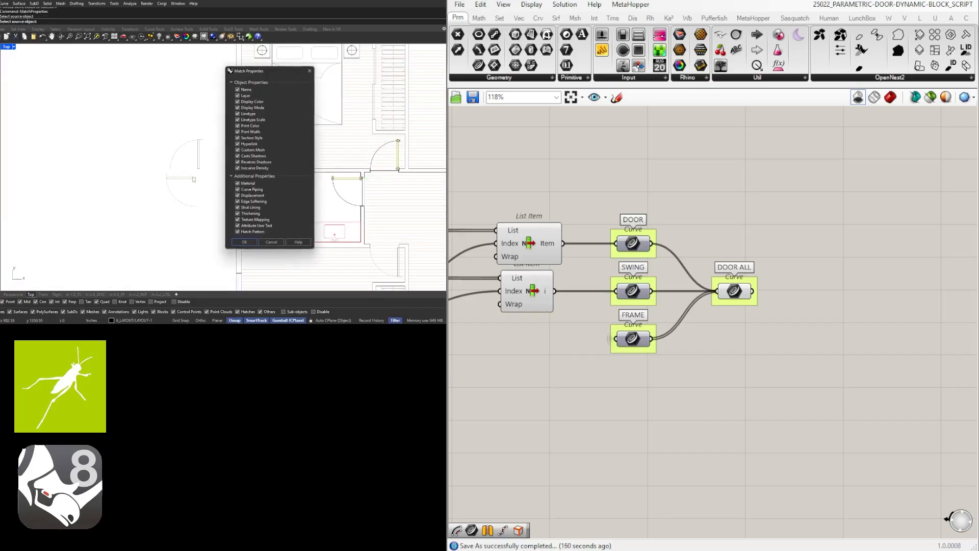
pyautogui.press('Return')
# Match all properties of the bedroom and bathroom door swing arcs to the reference door's dashed swing arc.
pyautogui.scroll(3, 388, 145)
pyautogui.click(367, 185)
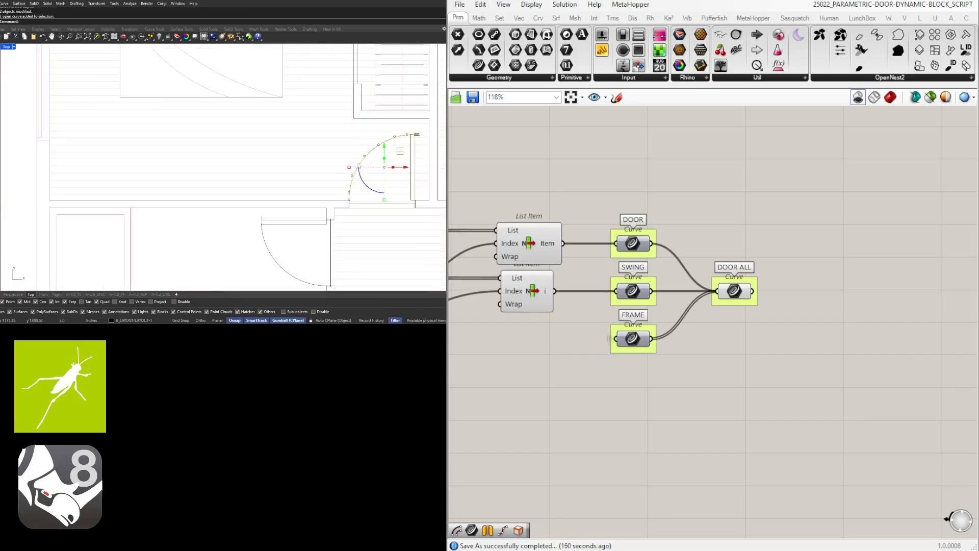
pyautogui.keyDown('shift'); pyautogui.click(266, 239); pyautogui.keyUp('shift')
pyautogui.scroll(-6, 242, 238)
pyautogui.scroll(5, 115, 225)
pyautogui.press('Return')
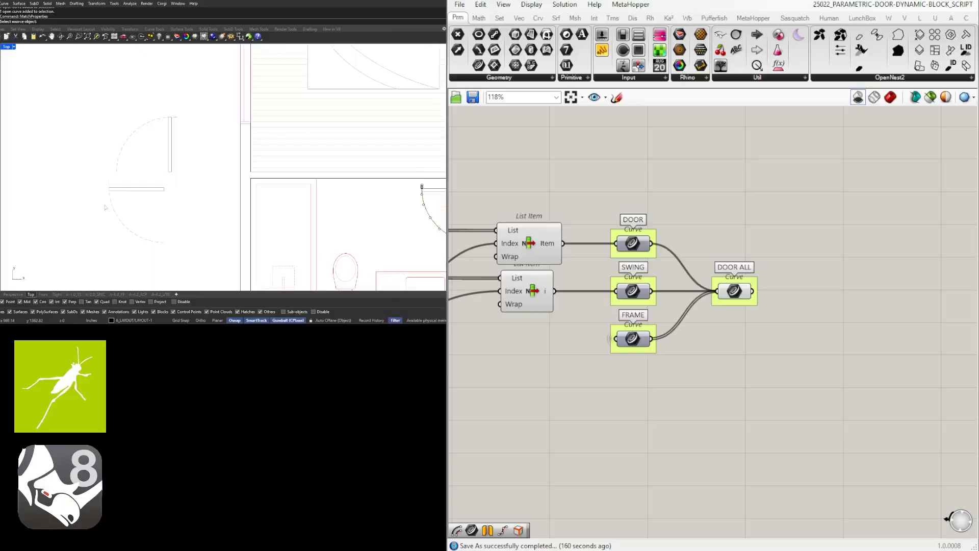
pyautogui.click(111, 206)
pyautogui.click(244, 242)
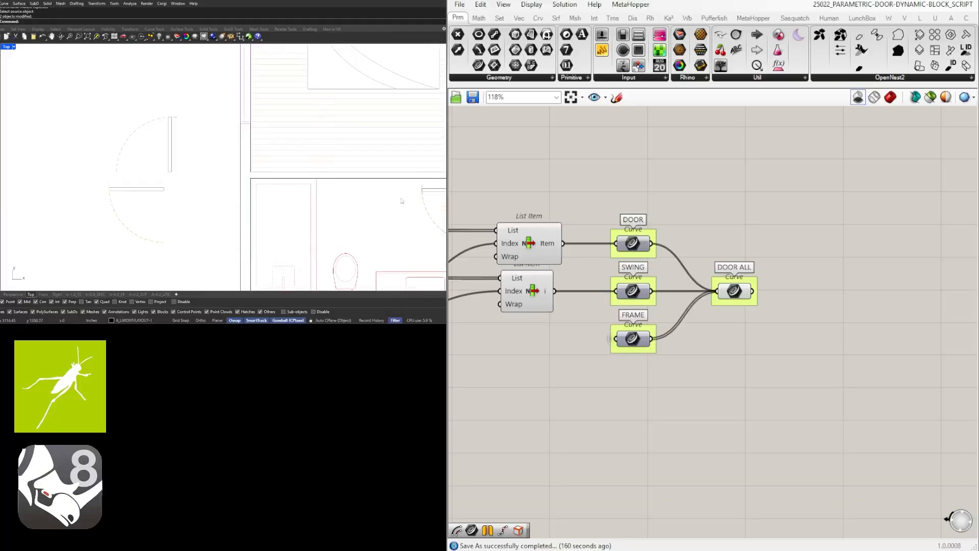
# Delete the guide lines drawn across the bathroom and bedroom door openings.
pyautogui.moveTo(401, 201); pyautogui.dragTo(241, 201, button='right')
pyautogui.scroll(6, 293, 205)
pyautogui.scroll(-9, 337, 204)
pyautogui.scroll(5, 378, 200)
pyautogui.click(305, 205)
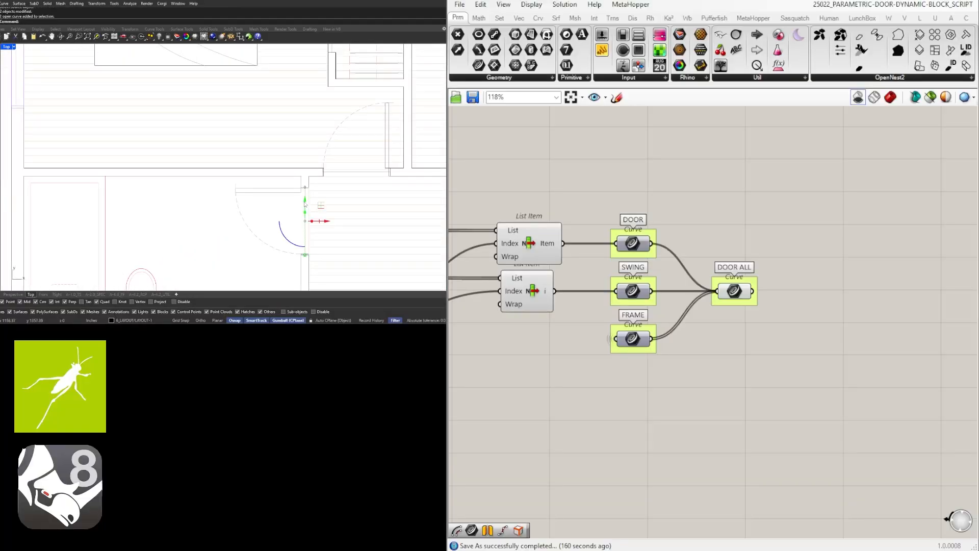
pyautogui.scroll(-2, 337, 188)
pyautogui.press('Delete')
pyautogui.scroll(-3, 316, 189)
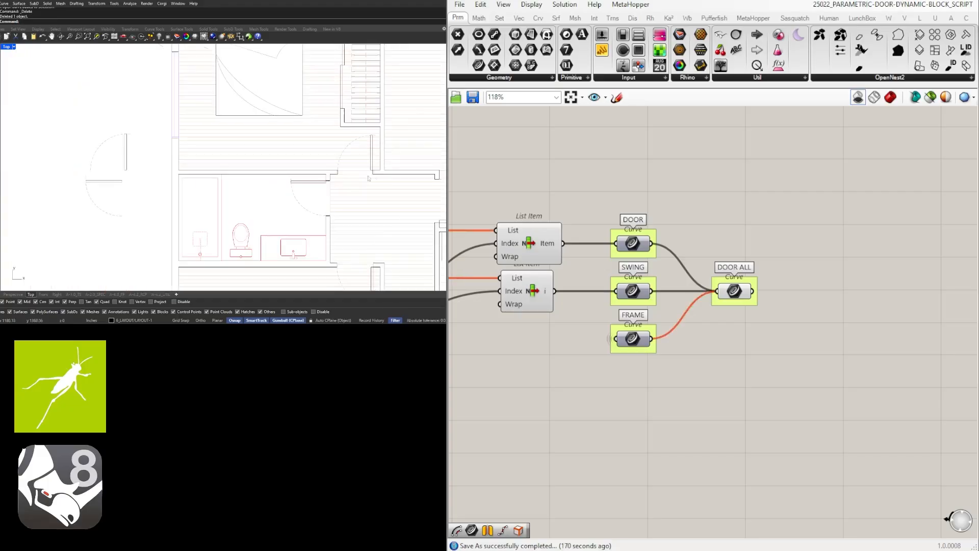
# Examine the bathroom door's frame piece at the wall end and the replaced doors in the plan.
pyautogui.scroll(6, 300, 189)
pyautogui.scroll(4, 294, 168)
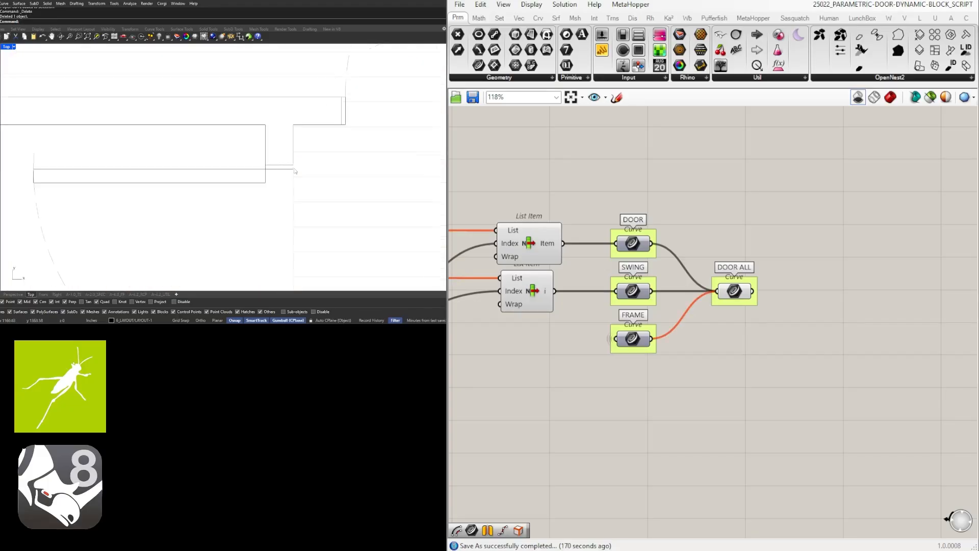
pyautogui.click(291, 173)
pyautogui.scroll(-8, 281, 192)
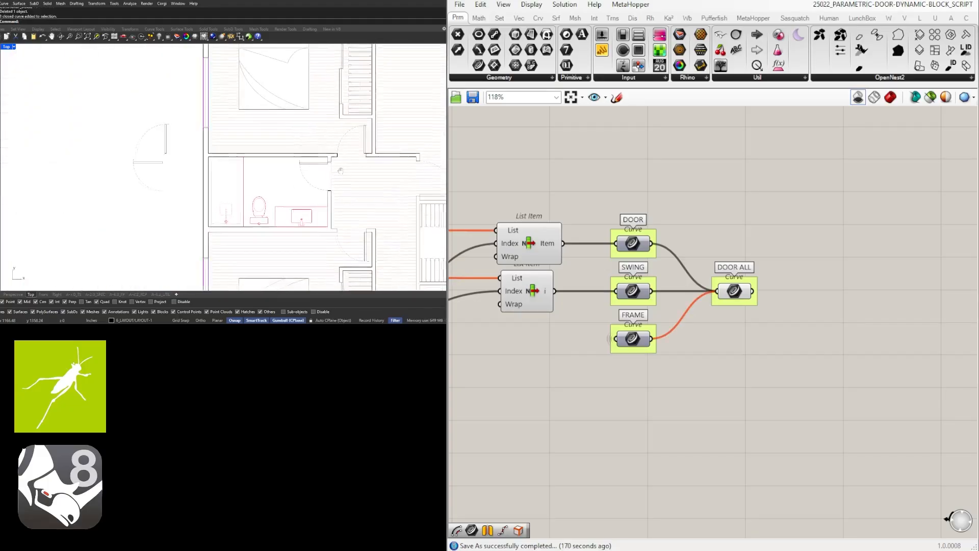
pyautogui.scroll(-4, 896, 308)
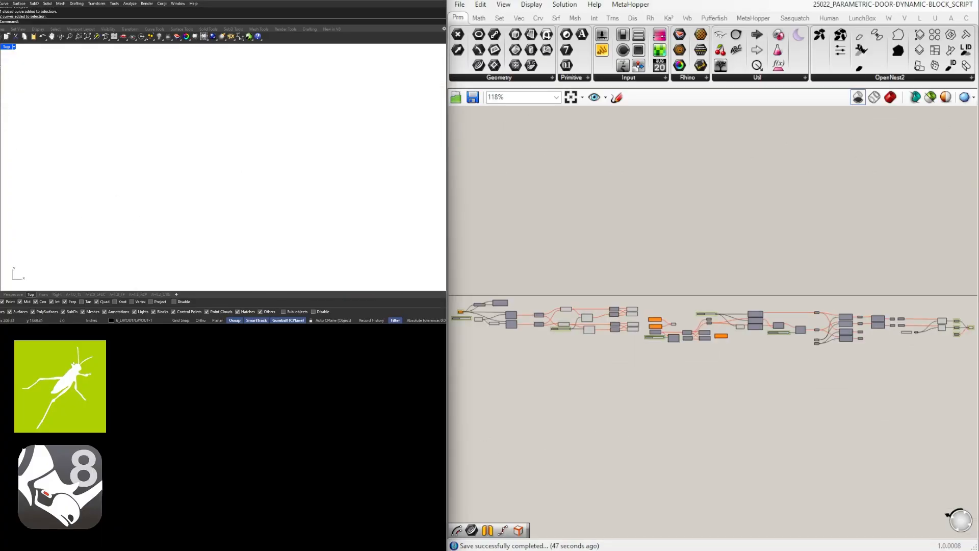
pyautogui.press('Return')
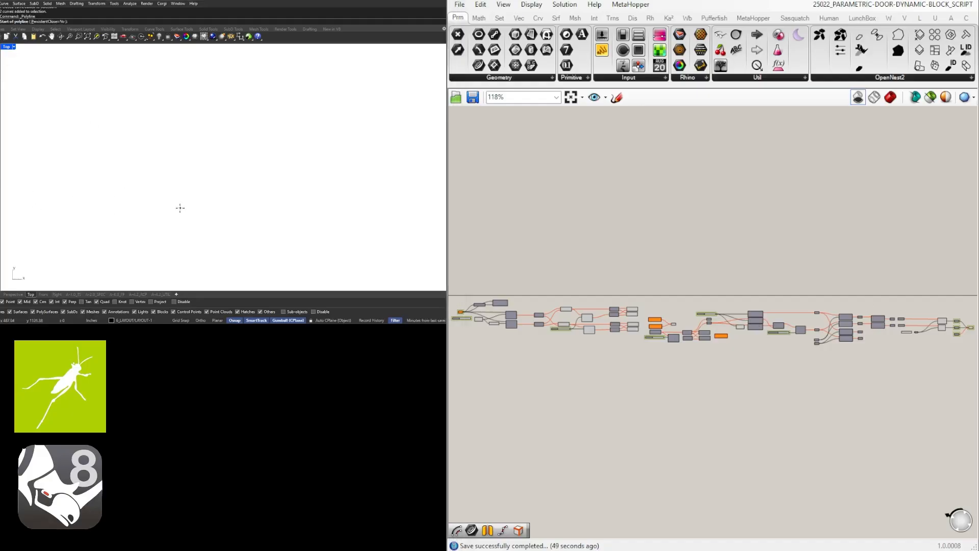
pyautogui.click(236, 205)
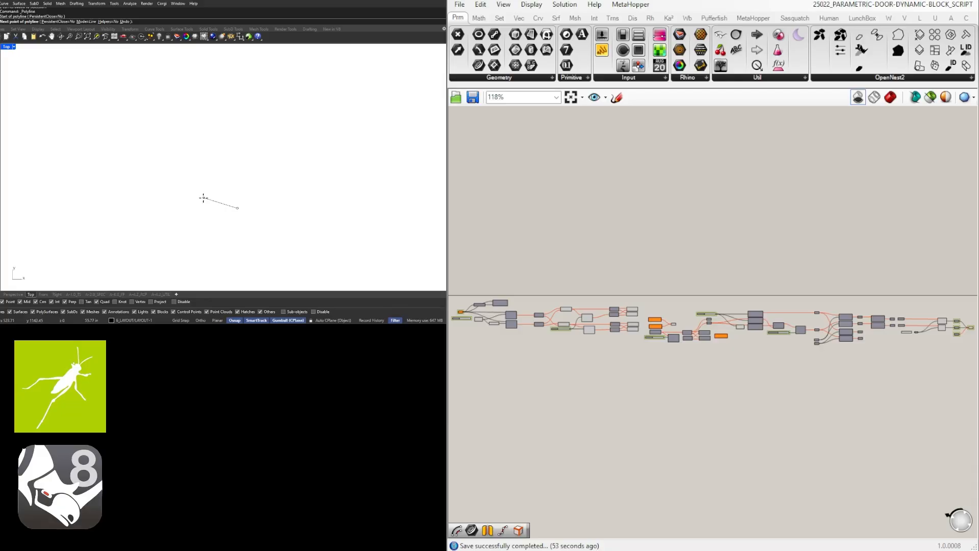
pyautogui.press('F10')
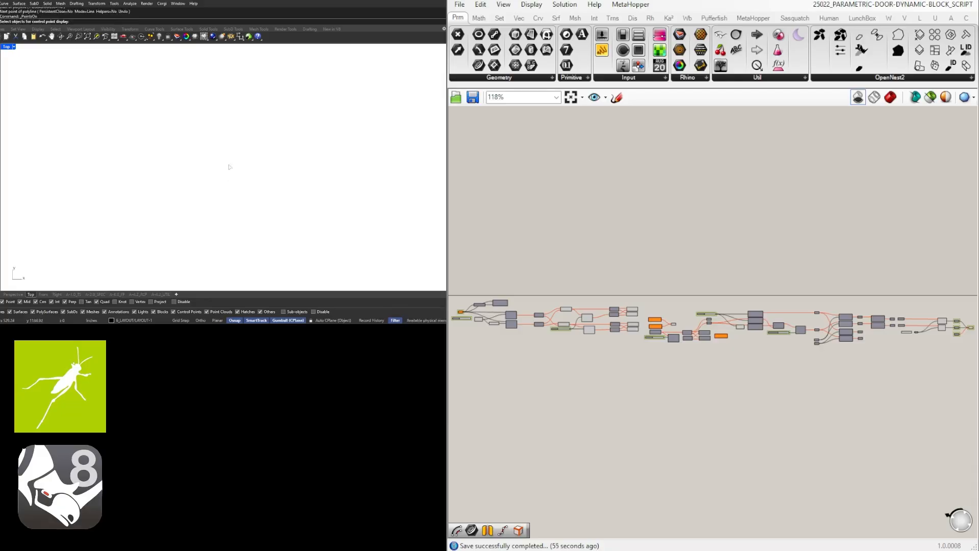
pyautogui.press('F1')
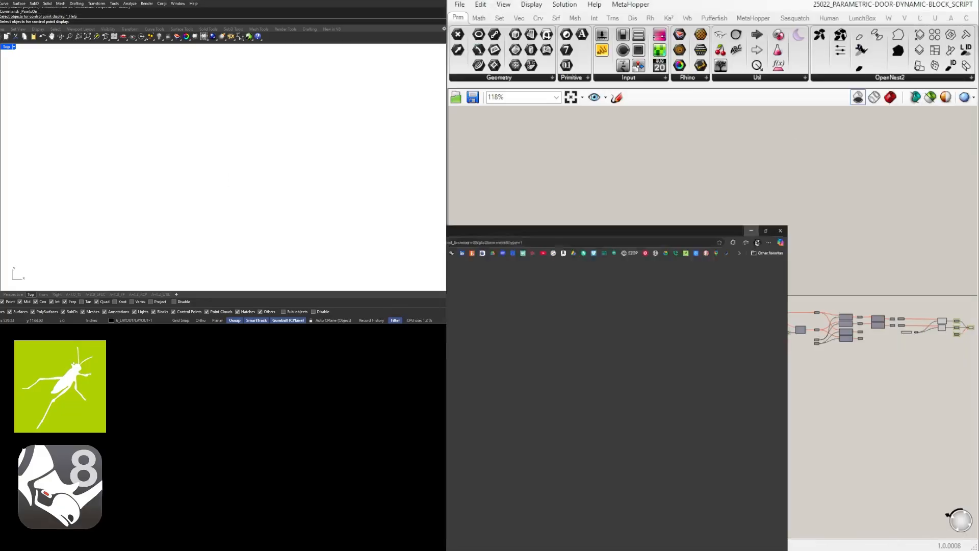
pyautogui.click(751, 231)
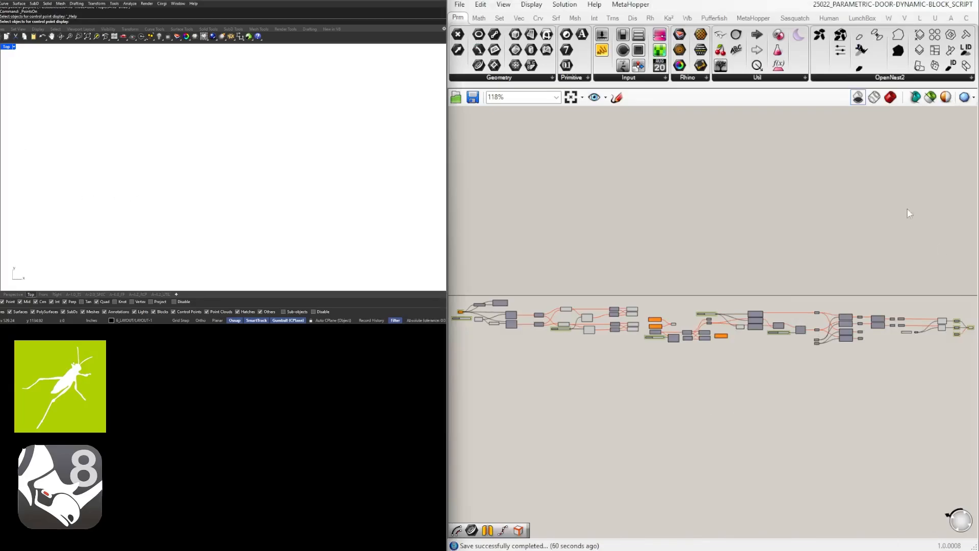
# Draw a vertical 3' polyline in the empty area of the Top view.
pyautogui.click(195, 205)
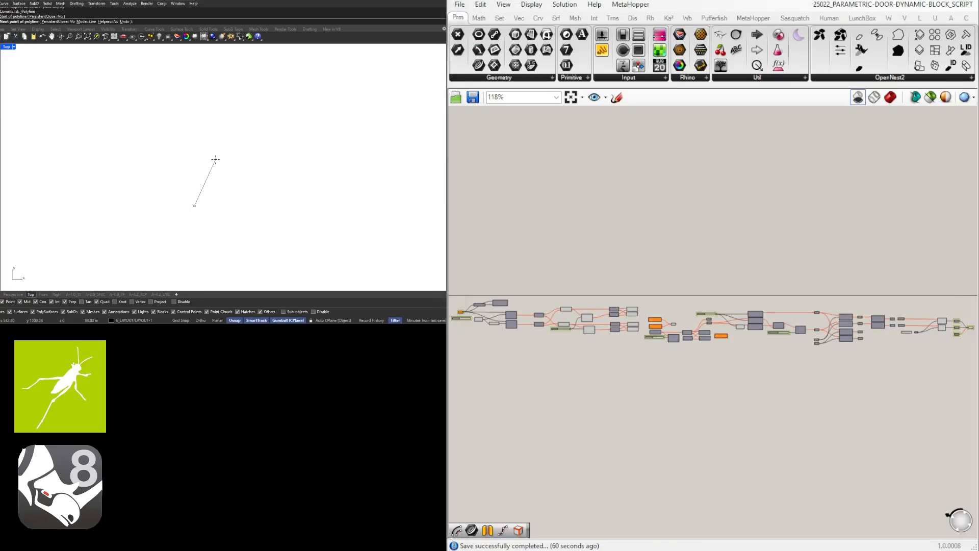
pyautogui.write("3'")
pyautogui.press('Return')
pyautogui.press('F8')
pyautogui.click(191, 156)
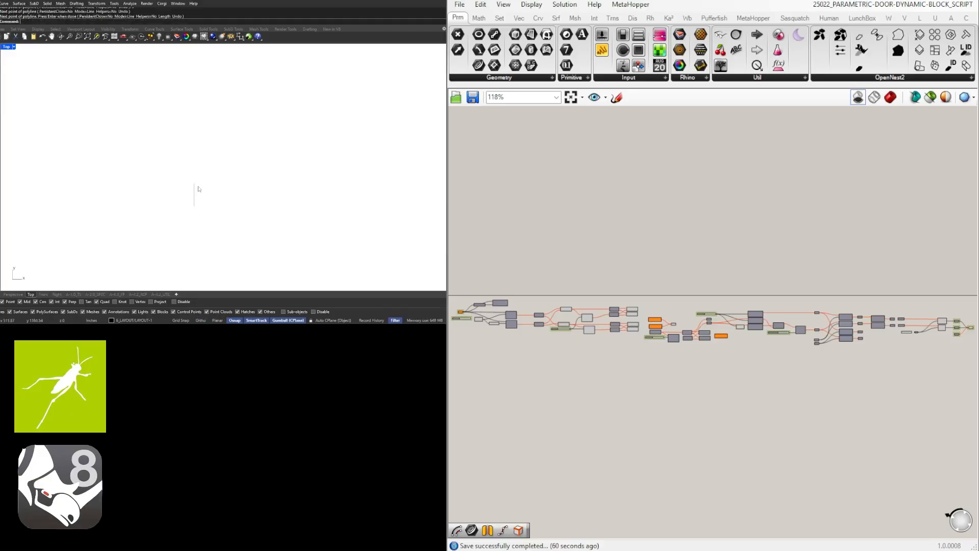
pyautogui.press('Return')
# Assign the new 3' line as the single curve of the SET ONE CURVE parameter.
pyautogui.scroll(4, 639, 363)
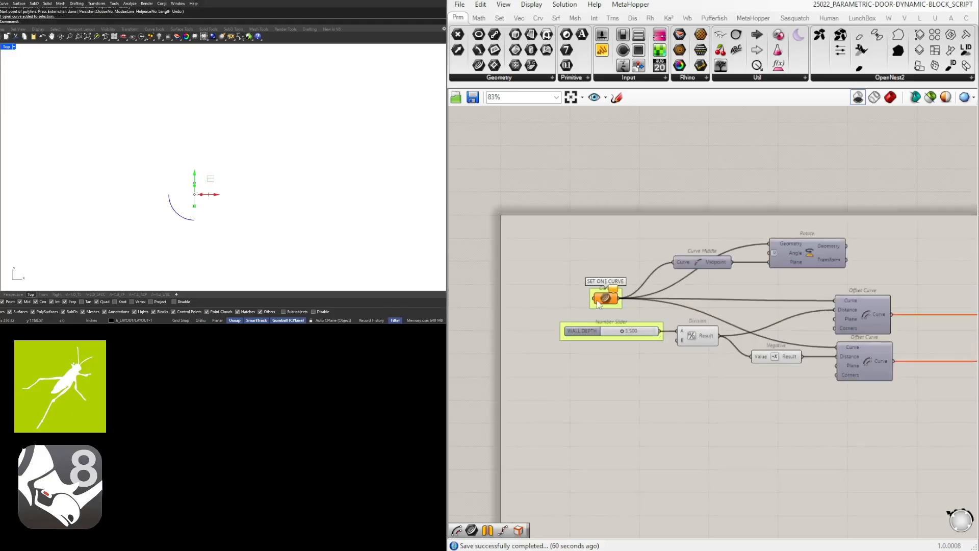
pyautogui.rightClick(605, 298)
pyautogui.click(680, 465)
pyautogui.scroll(-4, 730, 461)
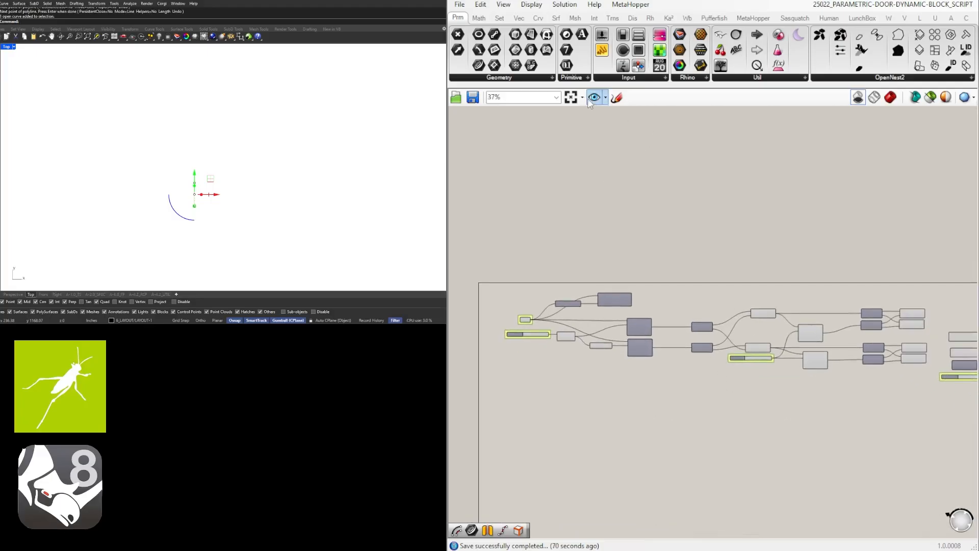
# Save the script, and save a copy of it as 25022_PARAMETRIC-DOOR-DYNAMIC-BLOCK_CLUSTER.
pyautogui.click(571, 97)
pyautogui.hotkey('ctrl', 's')
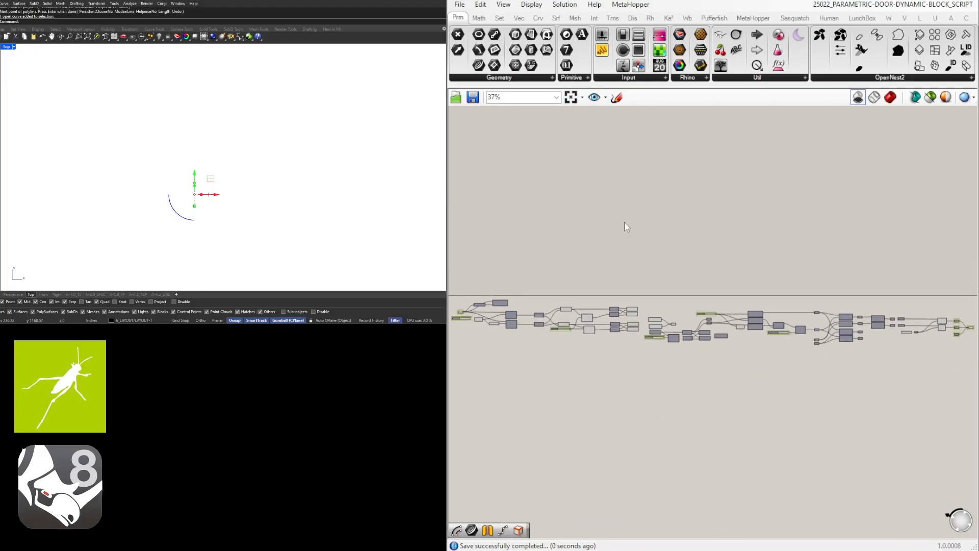
pyautogui.click(460, 4)
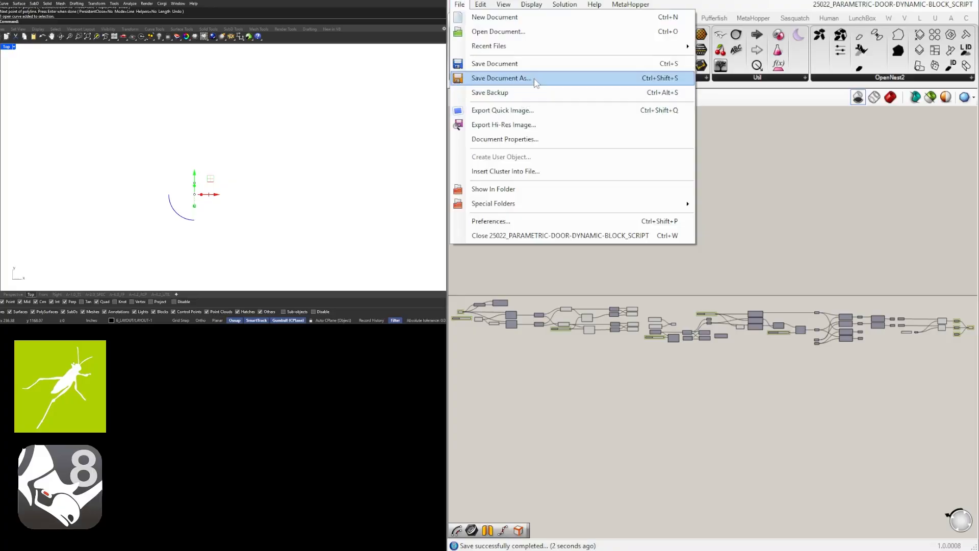
pyautogui.click(510, 77)
pyautogui.moveTo(767, 134); pyautogui.dragTo(125, 82)
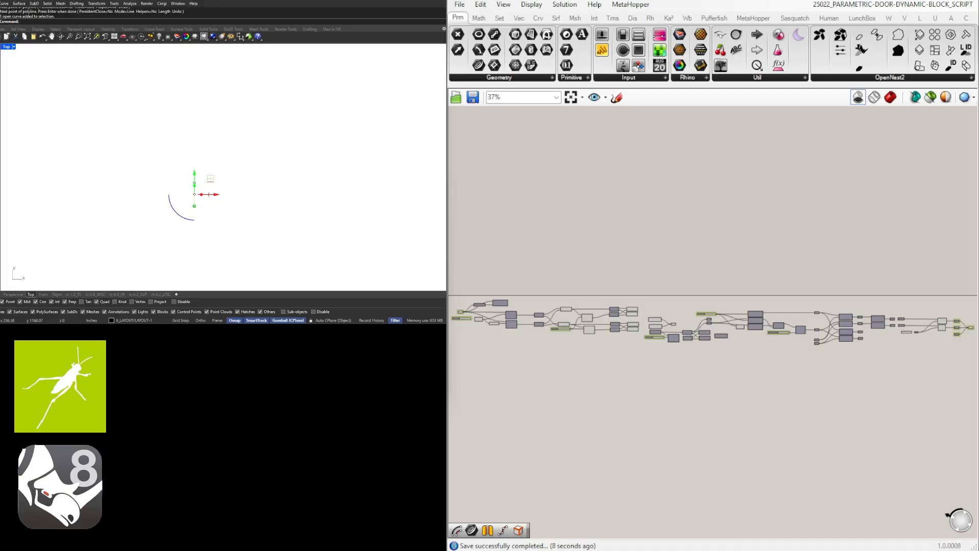
pyautogui.press('Return')
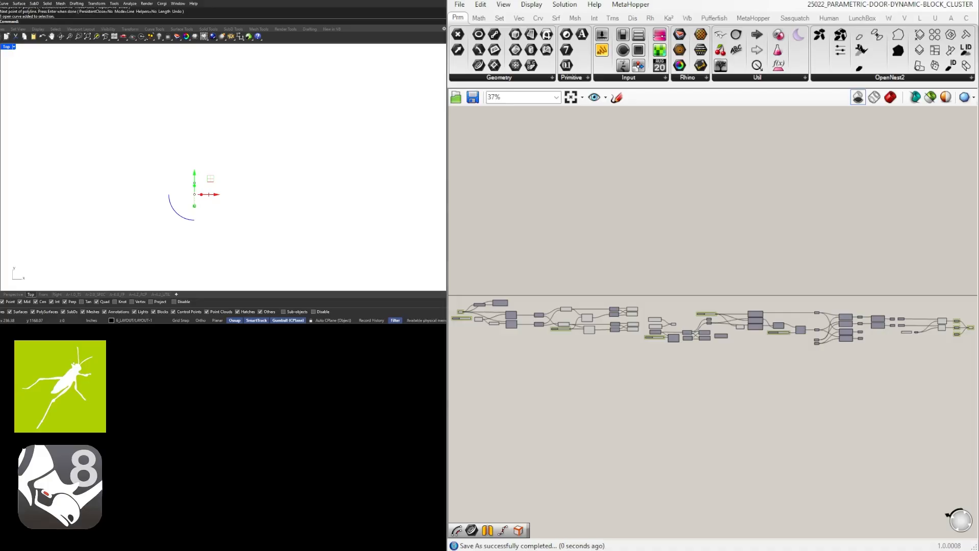
# Select the 3' line and turn the shaded preview of the door definition back on.
pyautogui.click(308, 249)
pyautogui.moveTo(214, 201); pyautogui.dragTo(173, 186)
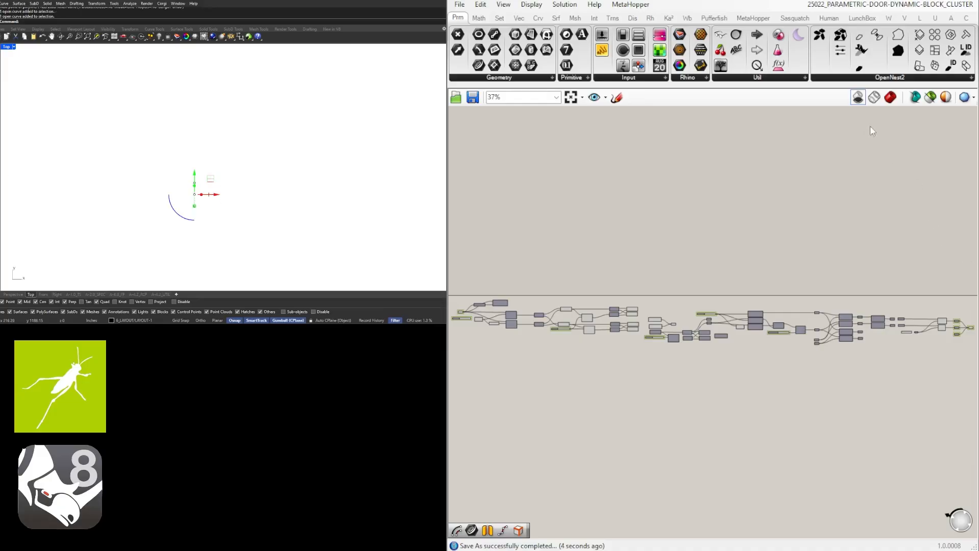
pyautogui.click(891, 98)
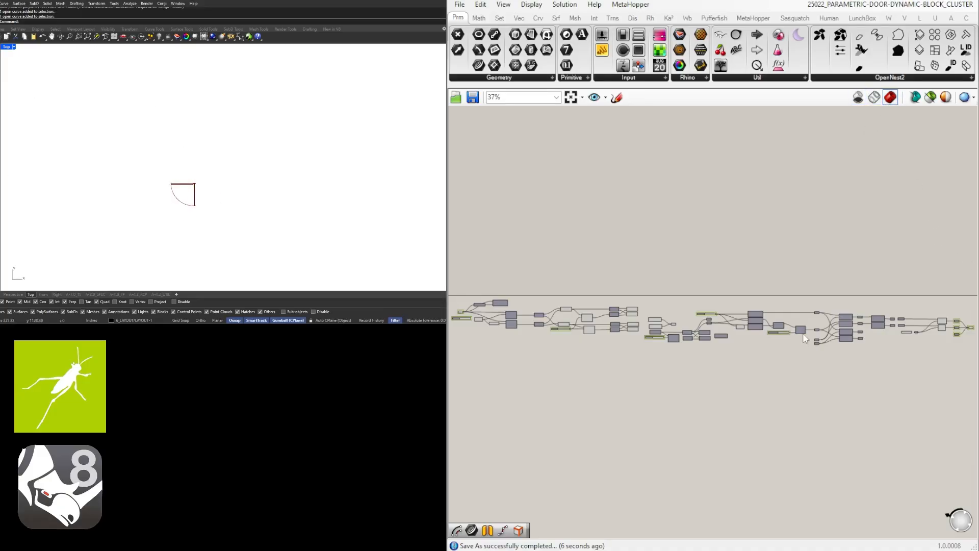
pyautogui.scroll(-5, 784, 333)
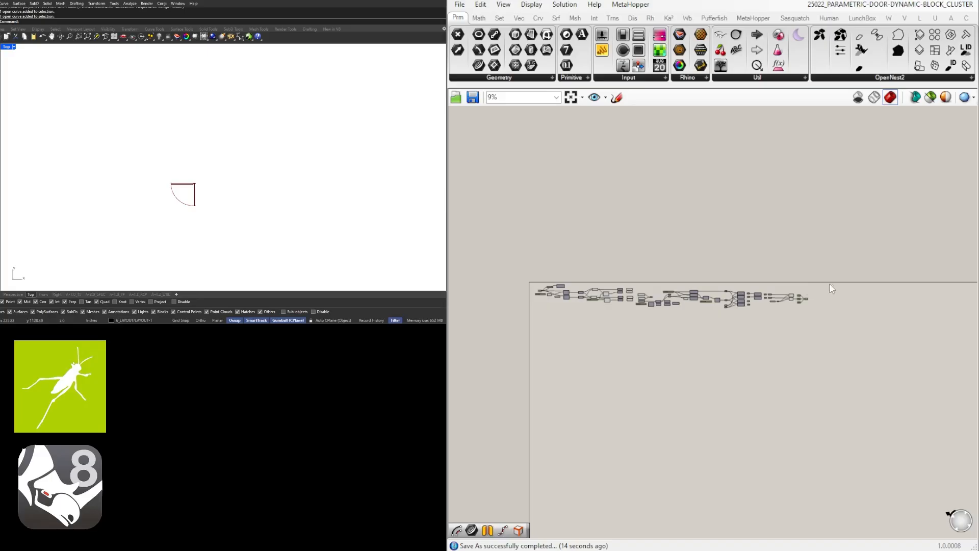
# Insert a relay on the SET ONE CURVE parameter's output wire, between the parameter and the Curve Middle component.
pyautogui.scroll(10, 551, 286)
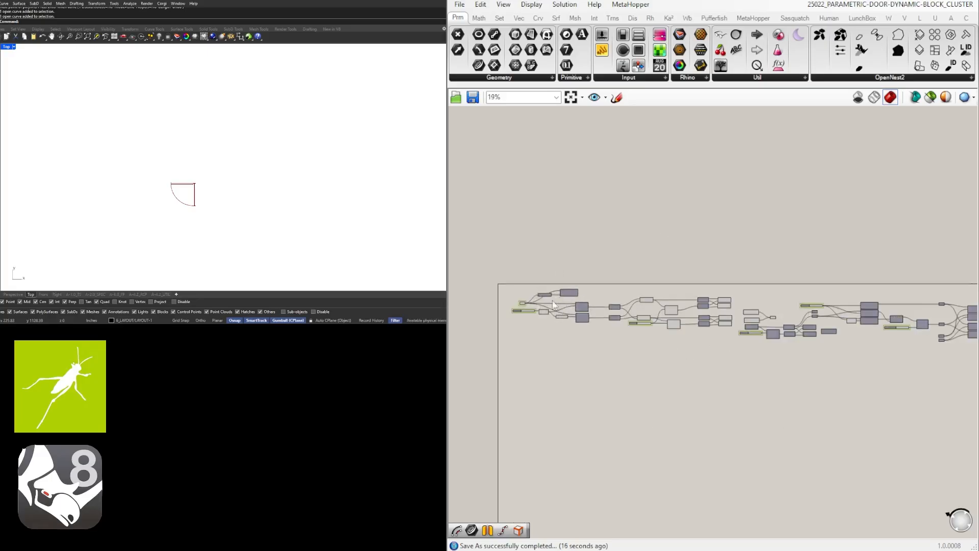
pyautogui.scroll(1, 617, 314)
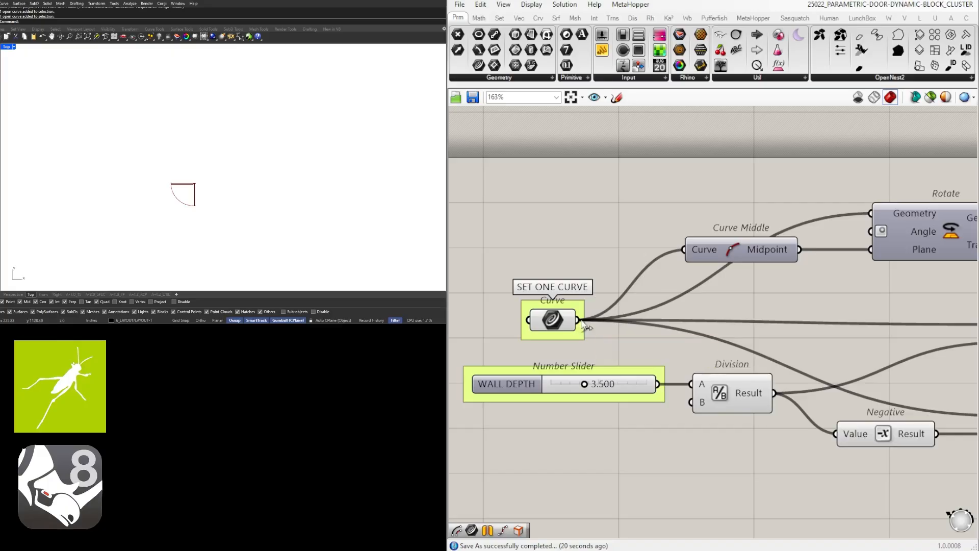
pyautogui.moveTo(545, 322); pyautogui.dragTo(526, 322)
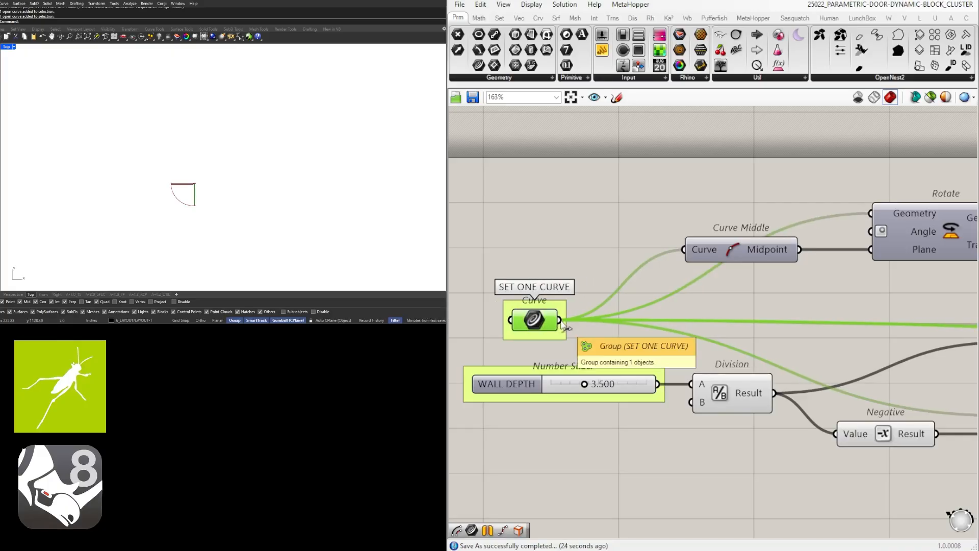
pyautogui.doubleClick(604, 321)
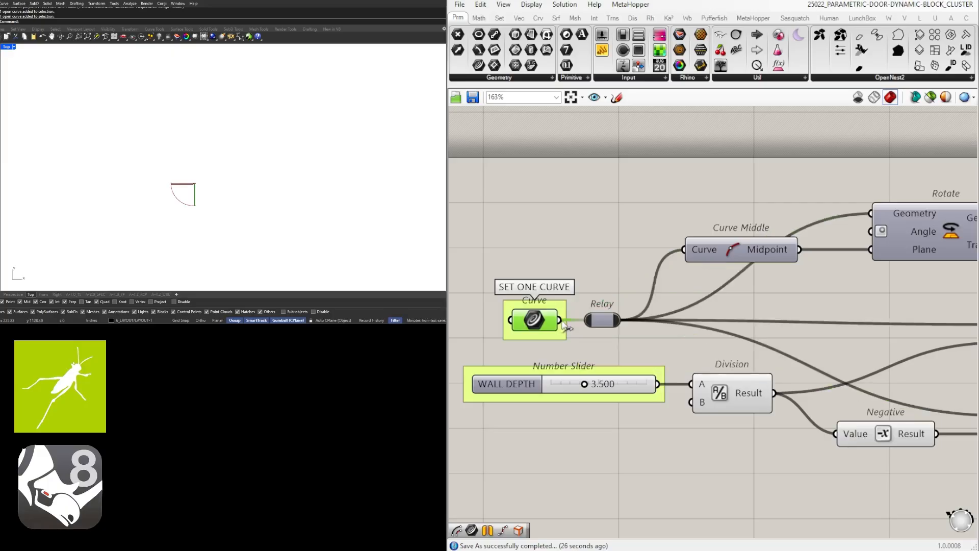
pyautogui.moveTo(605, 320); pyautogui.dragTo(631, 320)
# Move the SET ONE CURVE parameter and the WALL DEPTH slider away from the components, to the start of the definition.
pyautogui.scroll(-10, 631, 320)
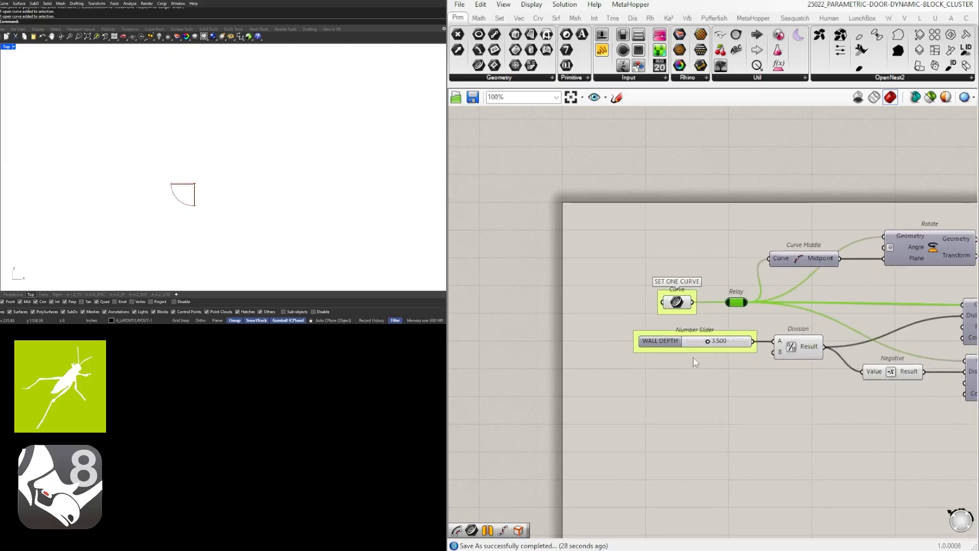
pyautogui.scroll(-4, 671, 352)
pyautogui.moveTo(962, 398); pyautogui.dragTo(868, 379, button='right')
pyautogui.moveTo(923, 378); pyautogui.dragTo(510, 285)
pyautogui.scroll(2, 556, 314)
pyautogui.click(548, 341)
pyautogui.moveTo(580, 311); pyautogui.dragTo(497, 267)
# Move the FRAME SIZE slider to the start of the definition, beneath the WALL DEPTH slider.
pyautogui.scroll(6, 566, 325)
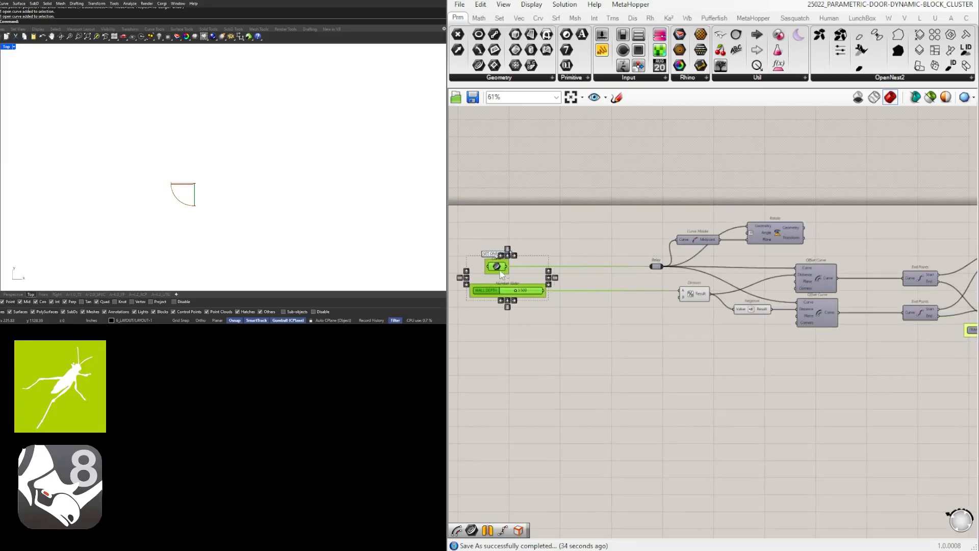
pyautogui.click(670, 262)
pyautogui.scroll(-3, 670, 263)
pyautogui.moveTo(857, 317); pyautogui.dragTo(780, 319, button='right')
pyautogui.scroll(5, 782, 323)
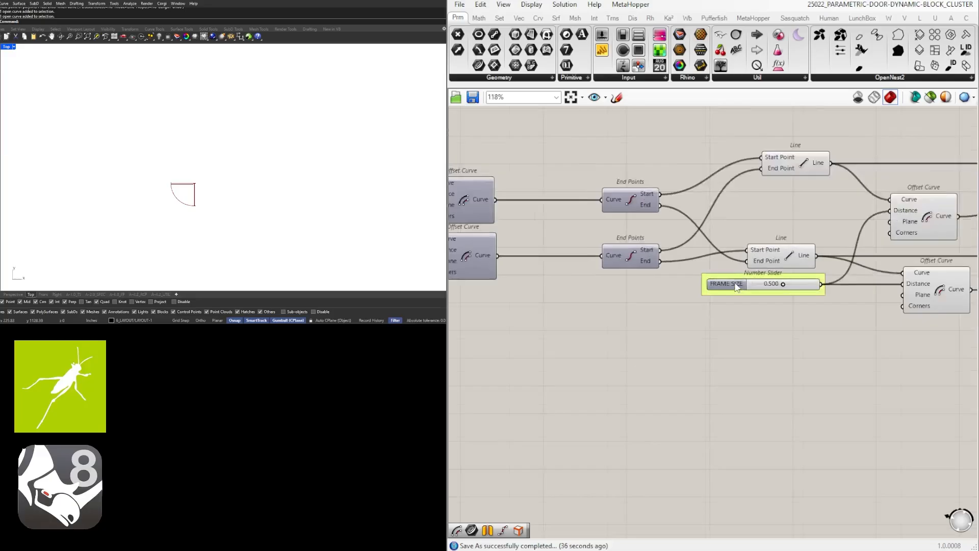
pyautogui.scroll(-5, 777, 310)
pyautogui.scroll(-3, 775, 307)
pyautogui.scroll(8, 587, 304)
pyautogui.moveTo(776, 307); pyautogui.dragTo(560, 261)
# Select the DOOR DEPTH, DOOR ANGLE and SWING EXTENSION sliders together with the value list.
pyautogui.scroll(-6, 619, 304)
pyautogui.moveTo(809, 356); pyautogui.dragTo(493, 335, button='right')
pyautogui.keyDown('shift'); pyautogui.moveTo(712, 317); pyautogui.dragTo(773, 285); pyautogui.keyUp('shift')
pyautogui.keyDown('shift'); pyautogui.moveTo(831, 235); pyautogui.dragTo(814, 255); pyautogui.keyUp('shift')
pyautogui.moveTo(968, 298); pyautogui.dragTo(791, 301, button='right')
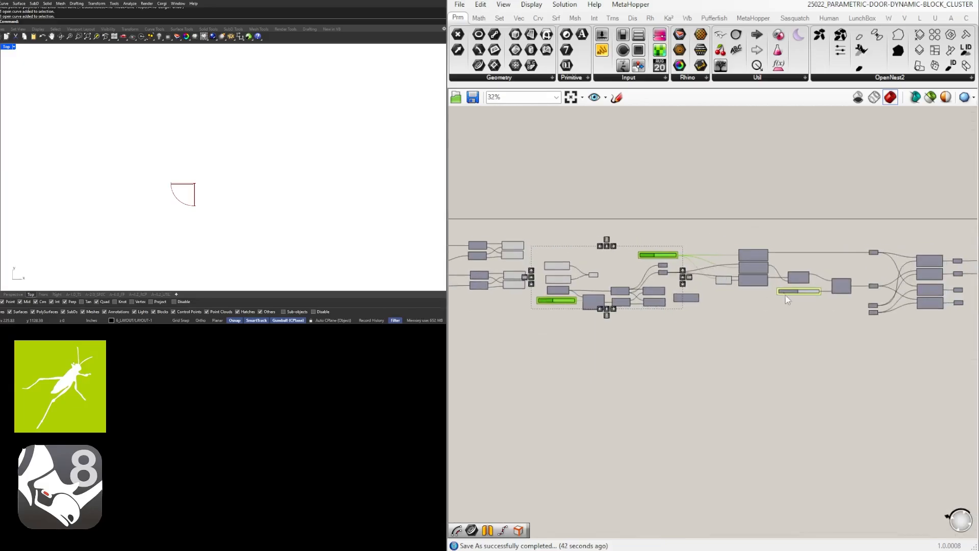
pyautogui.keyDown('shift'); pyautogui.moveTo(791, 302); pyautogui.dragTo(787, 292); pyautogui.keyUp('shift')
pyautogui.moveTo(834, 335); pyautogui.dragTo(692, 323, button='right')
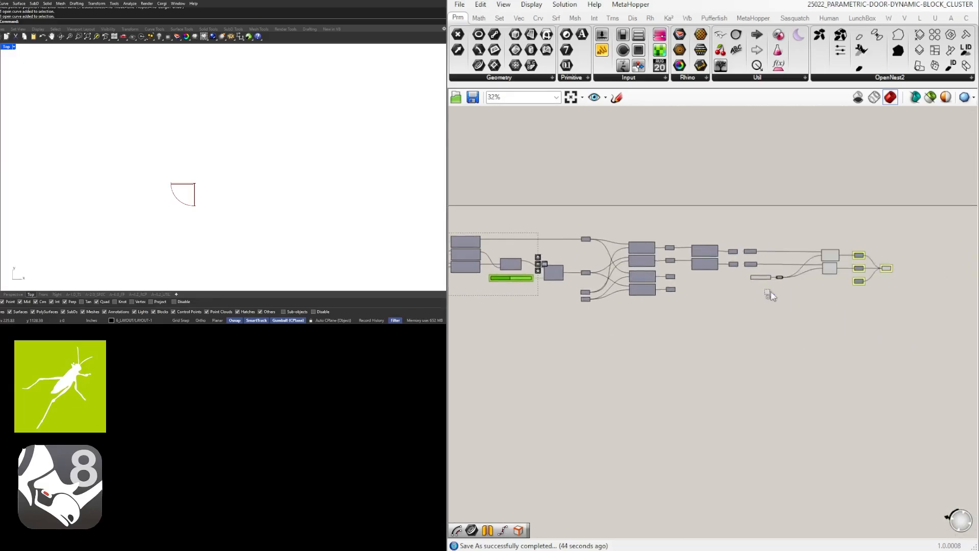
pyautogui.keyDown('shift'); pyautogui.moveTo(771, 292); pyautogui.dragTo(752, 275); pyautogui.keyUp('shift')
# Add the SET ONE CURVE parameter and the WALL DEPTH and FRAME SIZE sliders to the selection, and align all left edges.
pyautogui.scroll(-5, 752, 274)
pyautogui.moveTo(559, 289); pyautogui.dragTo(739, 304, button='right')
pyautogui.scroll(4, 660, 294)
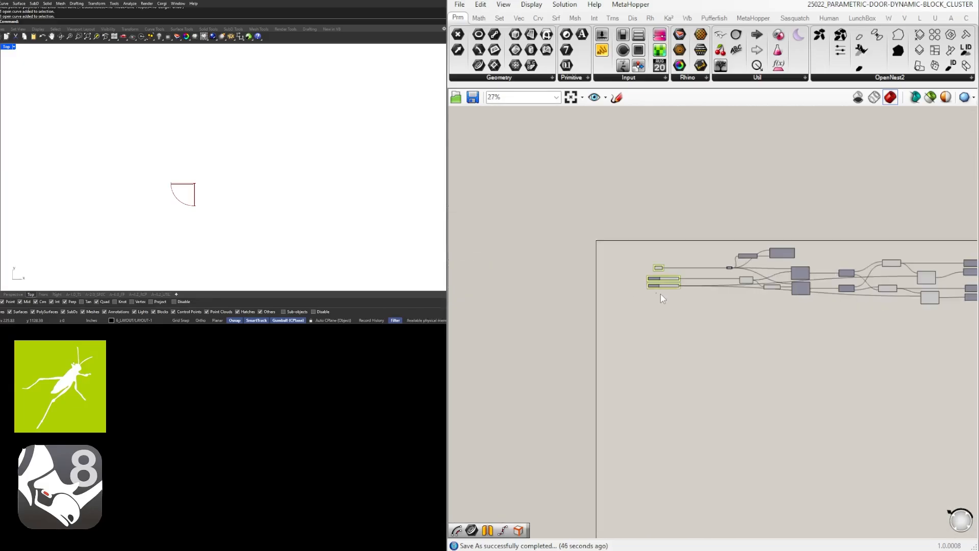
pyautogui.scroll(4, 660, 294)
pyautogui.keyDown('shift'); pyautogui.moveTo(694, 312); pyautogui.dragTo(639, 204); pyautogui.keyUp('shift')
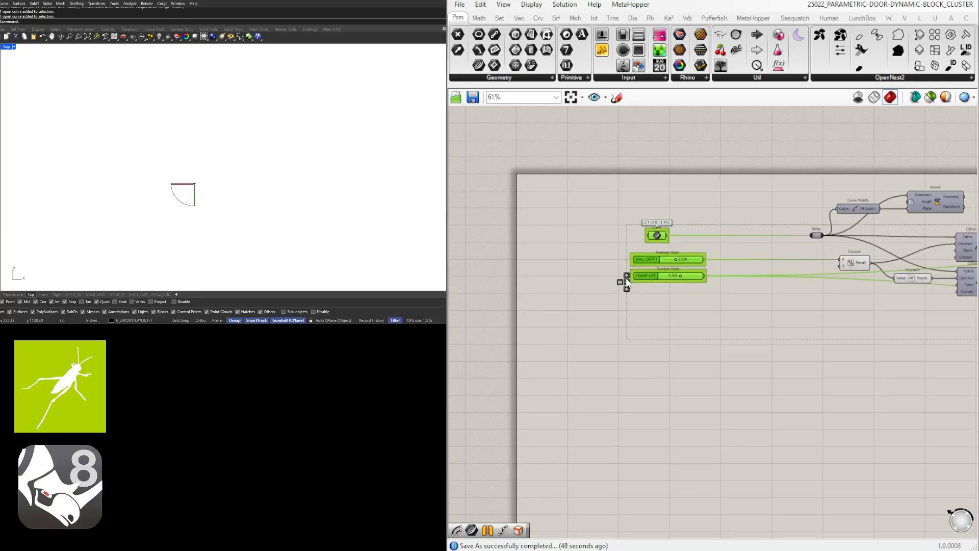
pyautogui.scroll(-6, 677, 290)
pyautogui.moveTo(905, 312); pyautogui.dragTo(638, 292, button='right')
pyautogui.scroll(6, 641, 293)
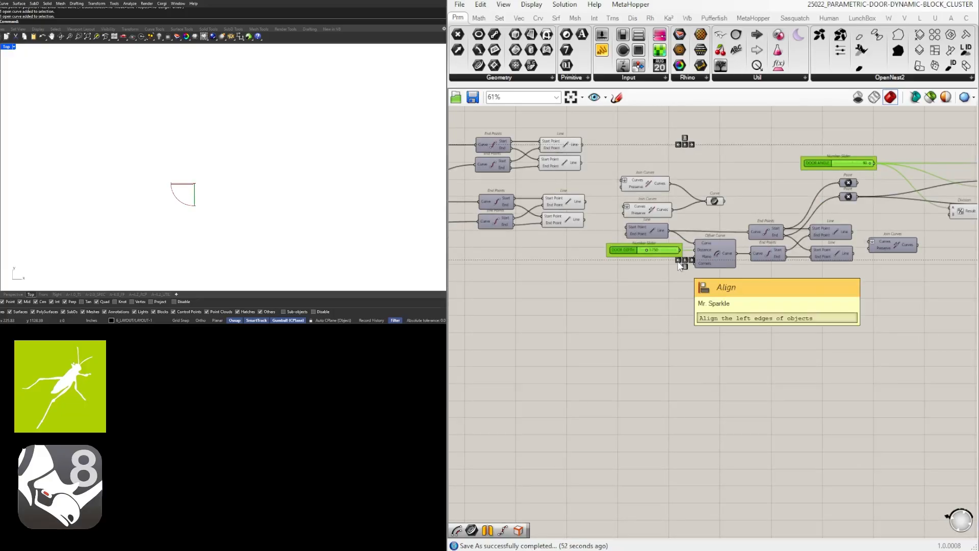
pyautogui.click(678, 261)
# Move the value list below the DOOR DEPTH slider and rename it OPTIONS.
pyautogui.scroll(-5, 657, 278)
pyautogui.moveTo(468, 301); pyautogui.dragTo(675, 301, button='right')
pyautogui.scroll(5, 662, 239)
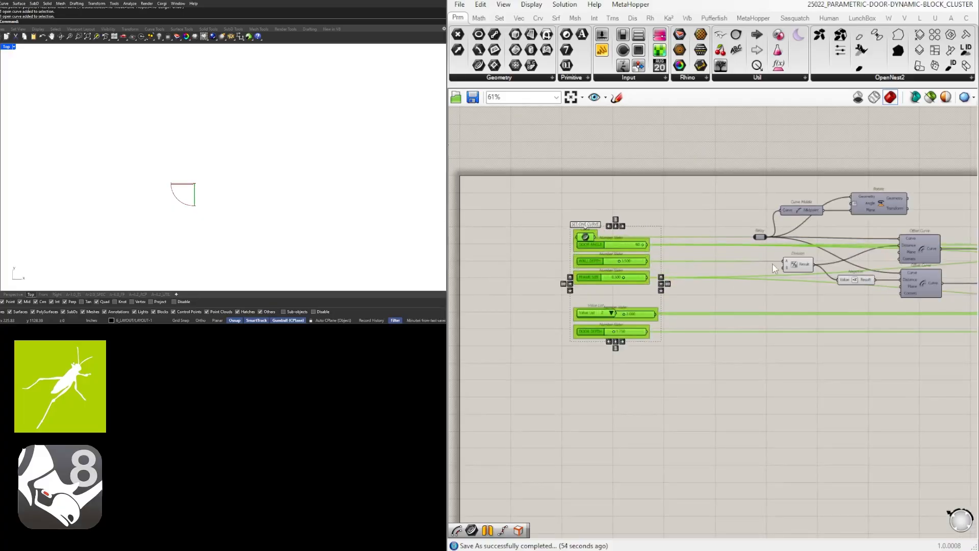
pyautogui.scroll(5, 658, 342)
pyautogui.moveTo(615, 374); pyautogui.dragTo(610, 492)
pyautogui.moveTo(611, 492); pyautogui.dragTo(587, 403, button='right')
pyautogui.rightClick(587, 403)
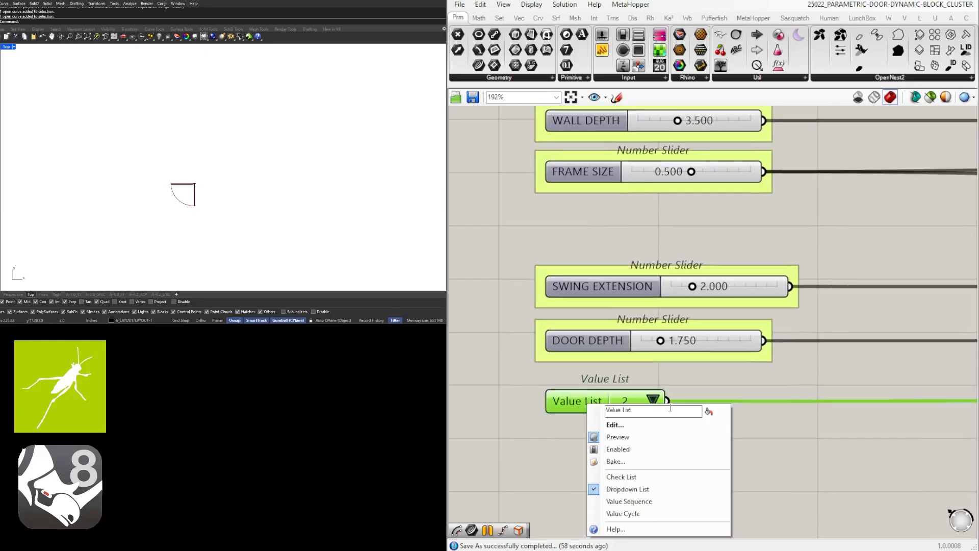
pyautogui.press('BackSpace')
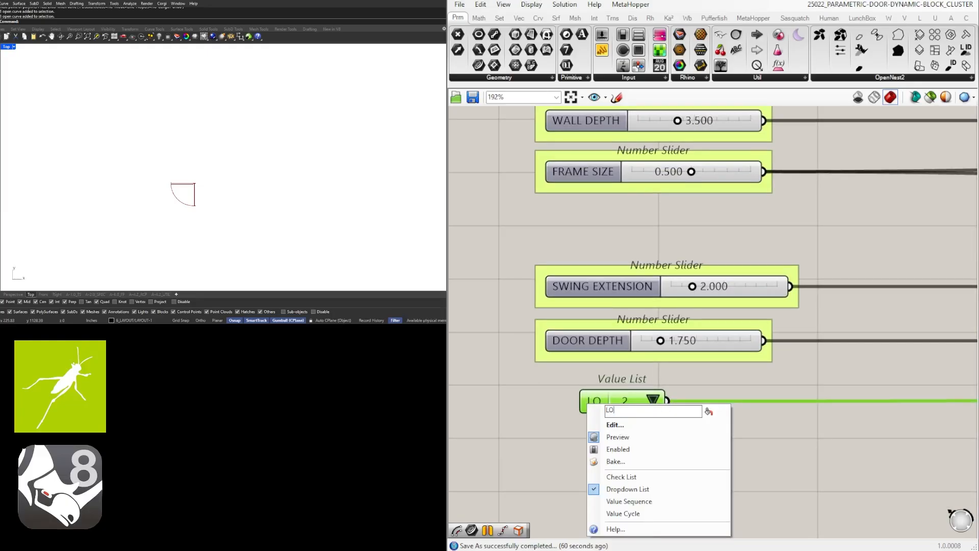
pyautogui.write('OPTIONS')
pyautogui.press('Return')
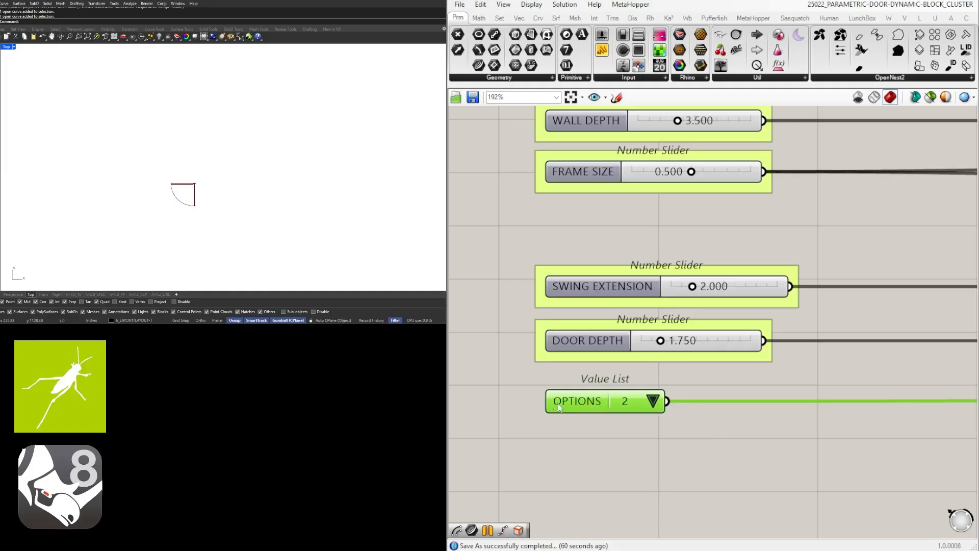
pyautogui.click(709, 434)
# Move the SET ONE CURVE parameter above the DOOR ANGLE slider and insert a second relay on its output wire.
pyautogui.scroll(-3, 717, 452)
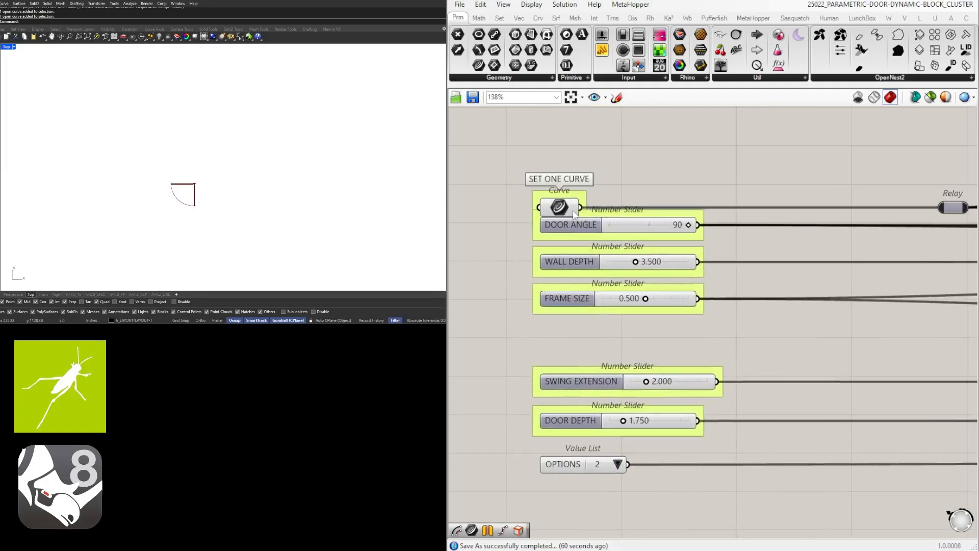
pyautogui.click(560, 199)
pyautogui.moveTo(559, 199); pyautogui.dragTo(561, 171)
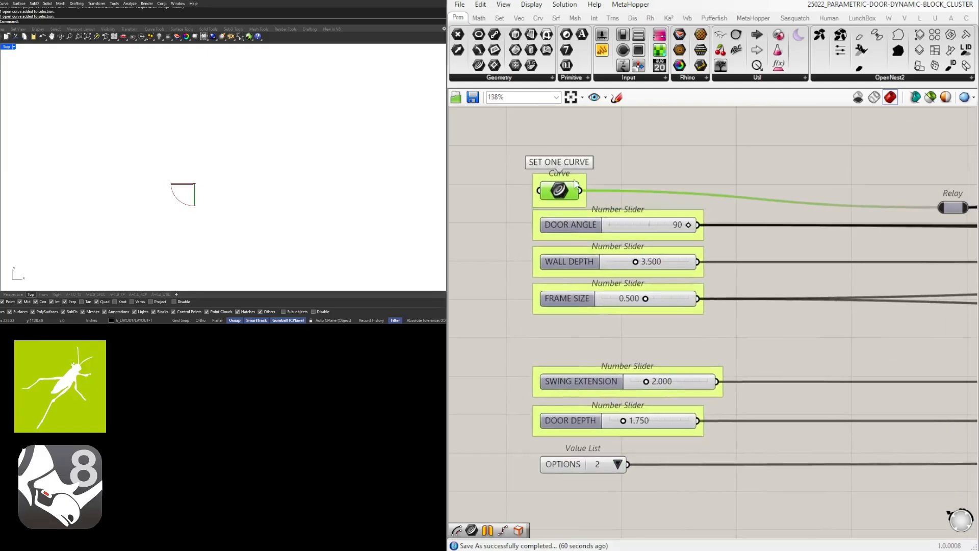
pyautogui.doubleClick(618, 191)
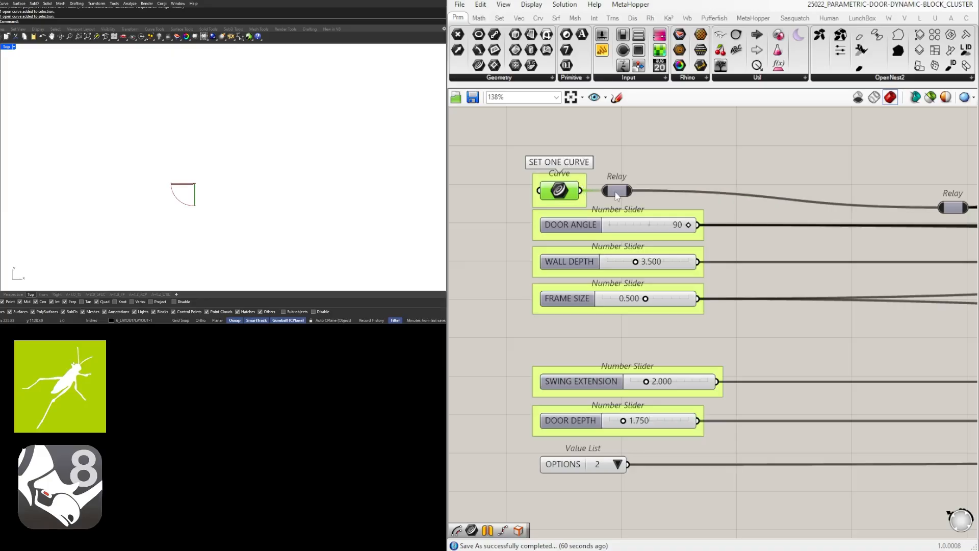
pyautogui.moveTo(618, 191); pyautogui.dragTo(751, 194)
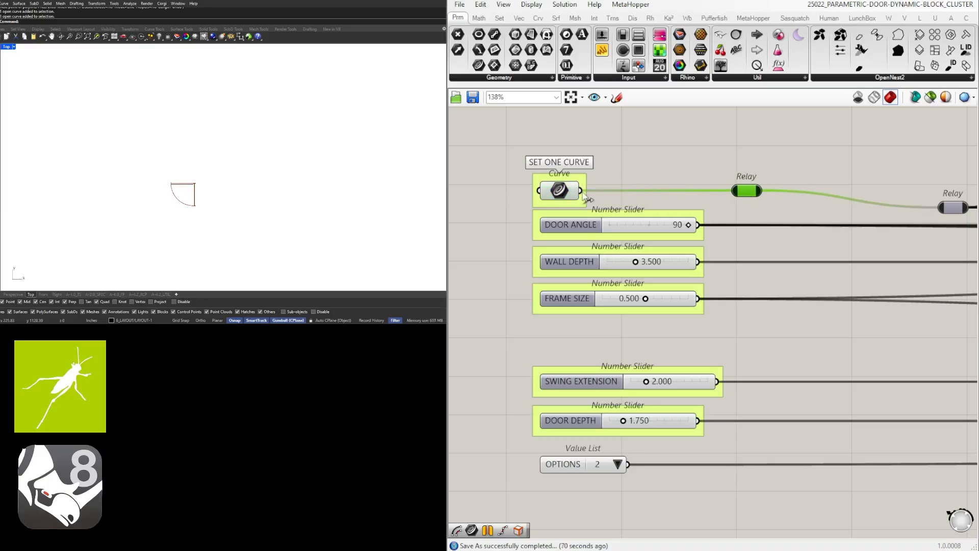
# Examine the definition from the gathered input column through to its final output components.
pyautogui.moveTo(833, 190); pyautogui.dragTo(707, 192, button='right')
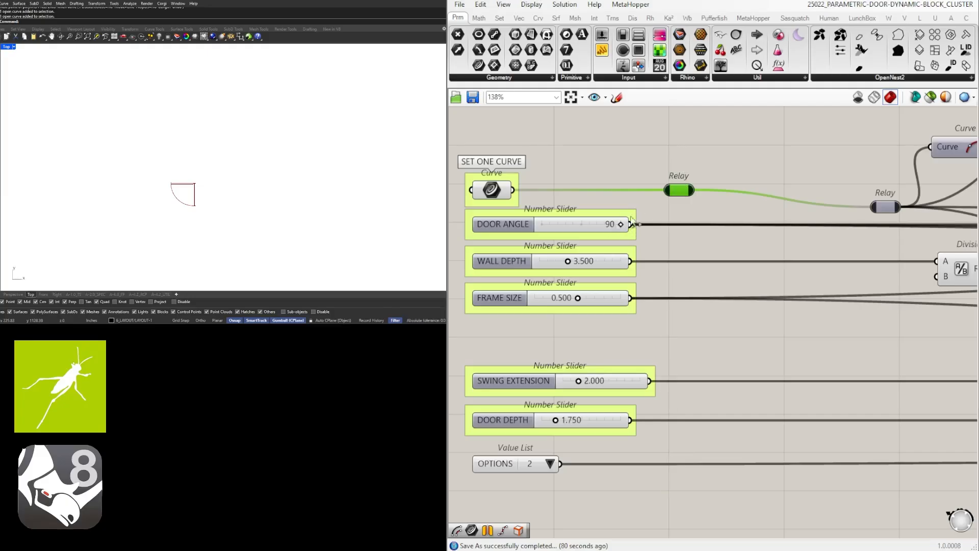
pyautogui.scroll(-5, 663, 319)
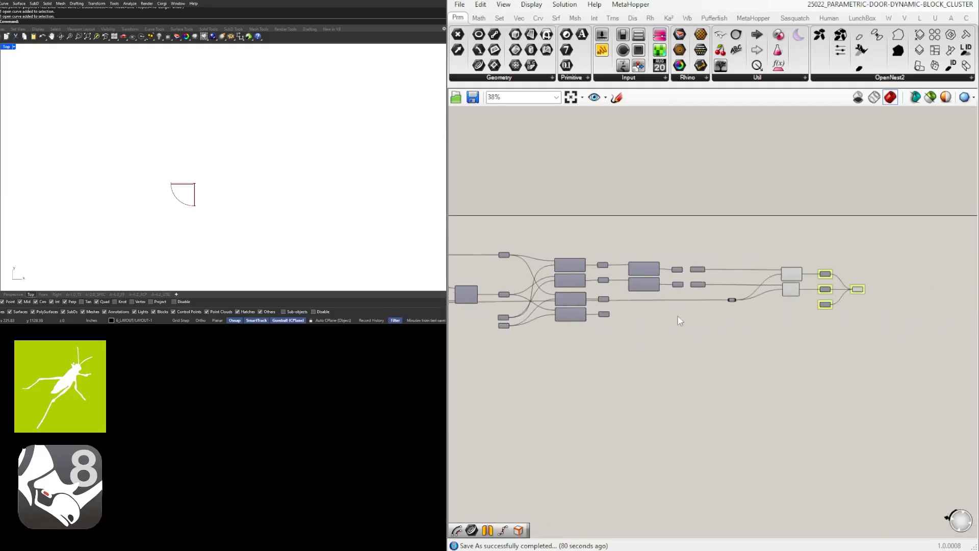
pyautogui.scroll(3, 862, 281)
pyautogui.scroll(-5, 859, 316)
pyautogui.moveTo(663, 352); pyautogui.dragTo(974, 377, button='right')
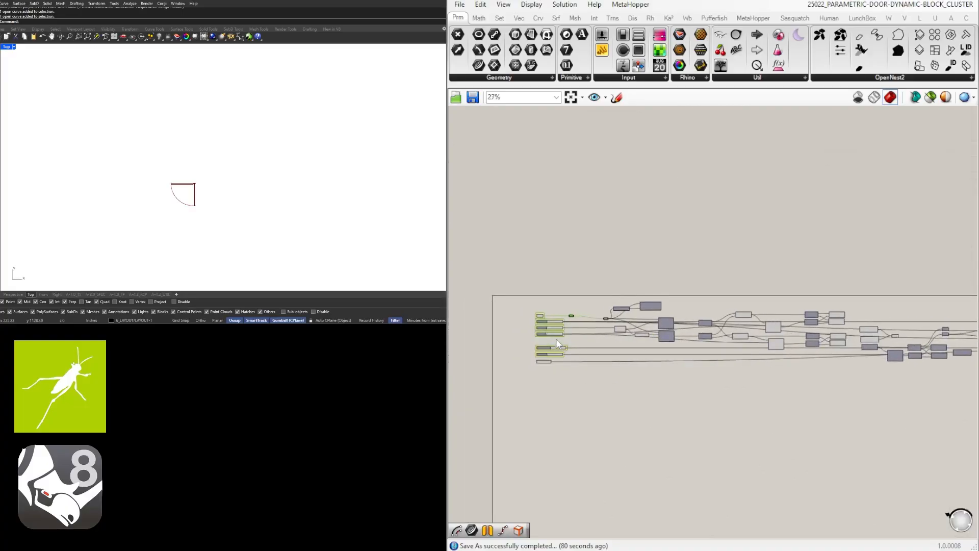
pyautogui.scroll(5, 556, 339)
pyautogui.scroll(4, 724, 292)
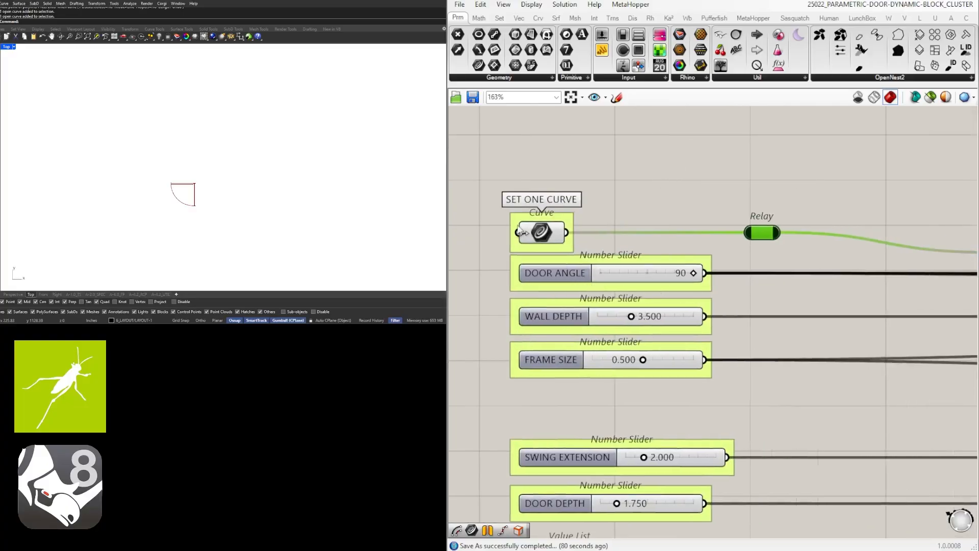
pyautogui.scroll(-2, 687, 159)
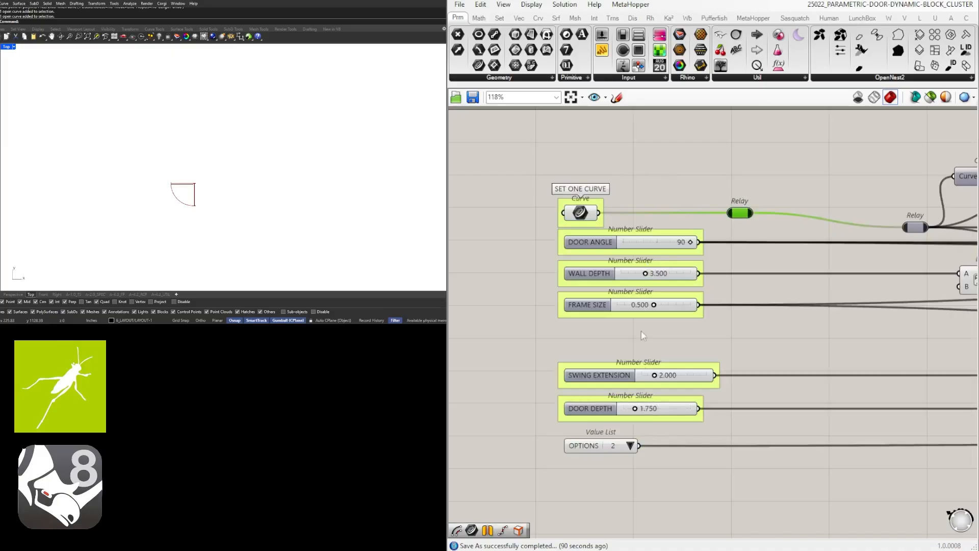
# Reorder the inputs so WALL DEPTH sits above DOOR ANGLE, and insert a relay on the WALL DEPTH output wire.
pyautogui.scroll(3, 683, 238)
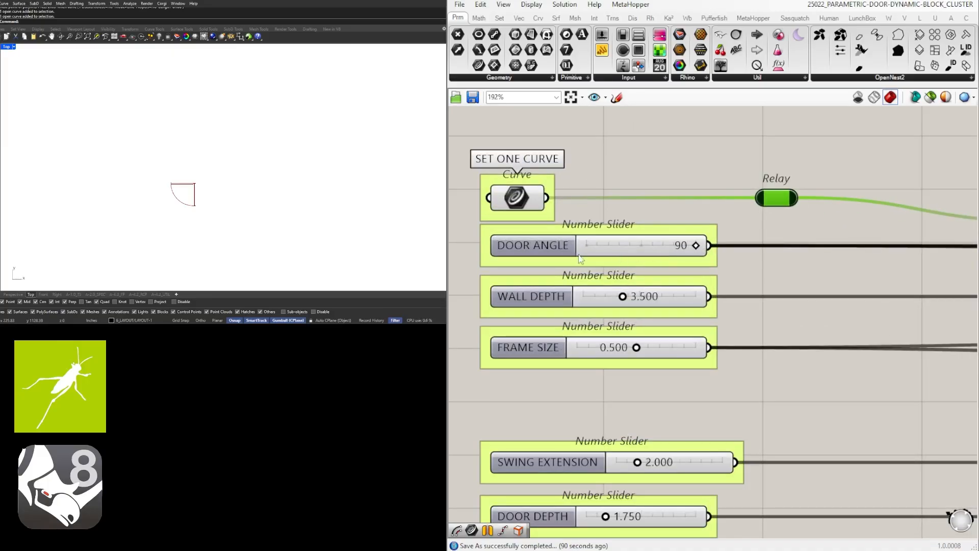
pyautogui.moveTo(554, 251)
pyautogui.mouseDown()
pyautogui.moveTo(554, 330)
pyautogui.moveTo(544, 247)
pyautogui.mouseUp()
pyautogui.moveTo(555, 315); pyautogui.dragTo(555, 286)
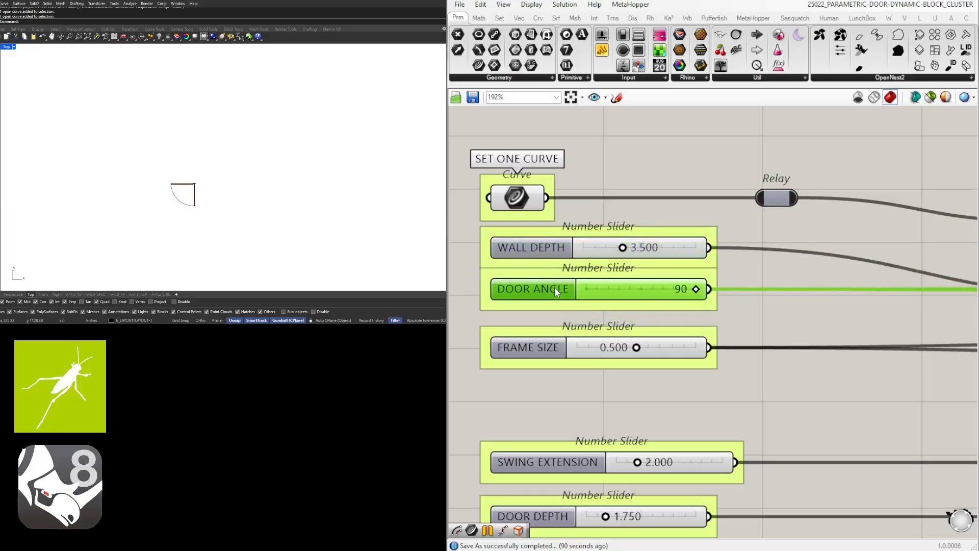
pyautogui.doubleClick(712, 249)
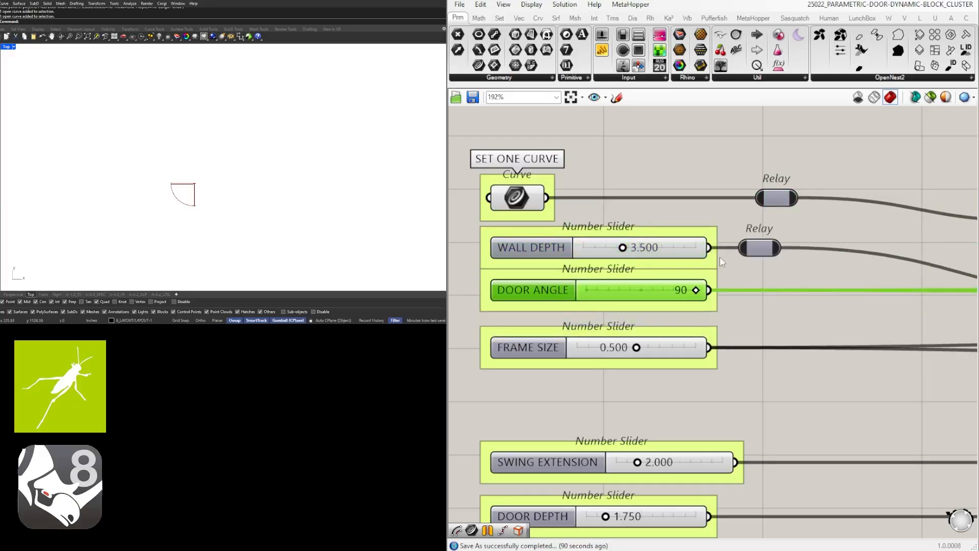
pyautogui.click(752, 249)
pyautogui.click(713, 176)
# Insert relays on the DOOR ANGLE and FRAME SIZE output wires and line them up beneath the WALL DEPTH relay.
pyautogui.scroll(-1, 548, 308)
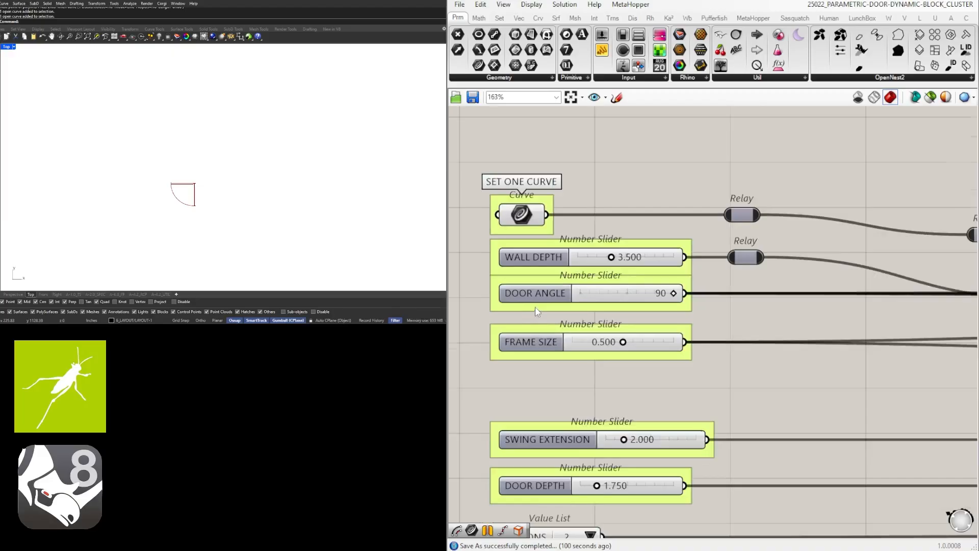
pyautogui.scroll(1, 535, 308)
pyautogui.moveTo(537, 291); pyautogui.dragTo(537, 295)
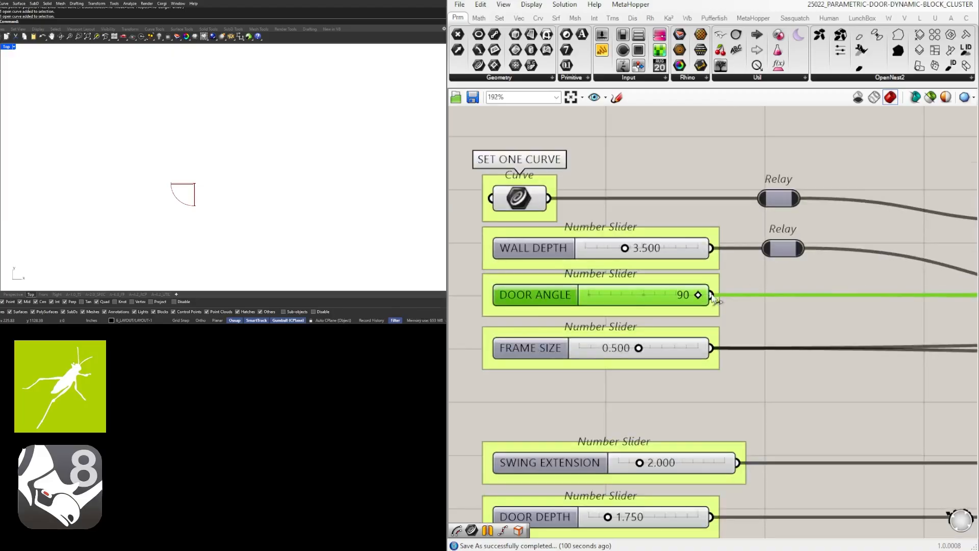
pyautogui.doubleClick(733, 296)
pyautogui.click(766, 298)
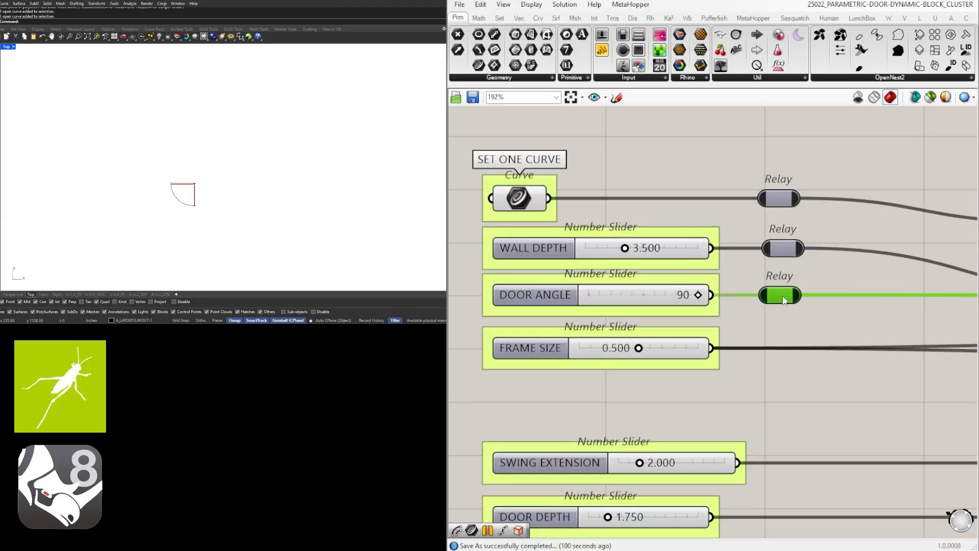
pyautogui.moveTo(783, 297); pyautogui.dragTo(785, 297)
pyautogui.doubleClick(761, 348)
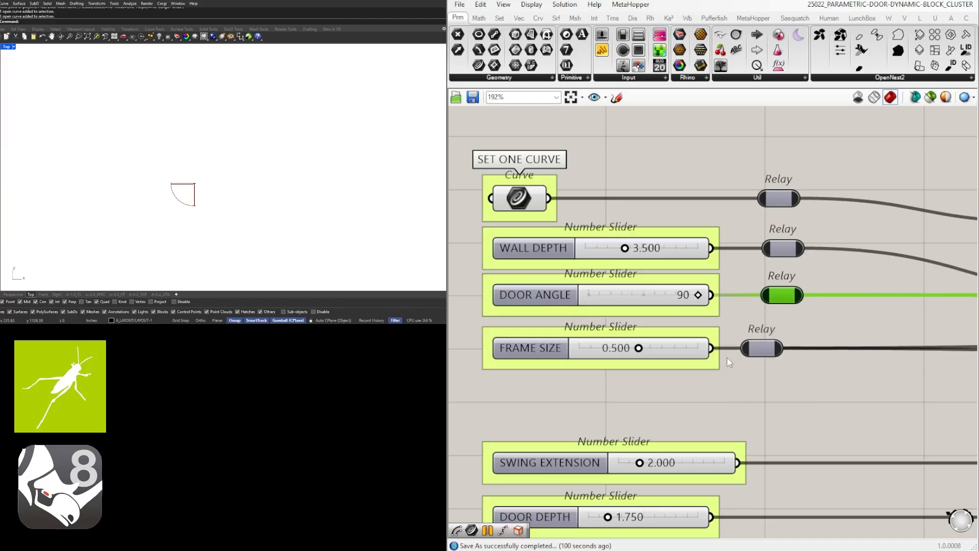
pyautogui.moveTo(770, 357); pyautogui.dragTo(794, 353)
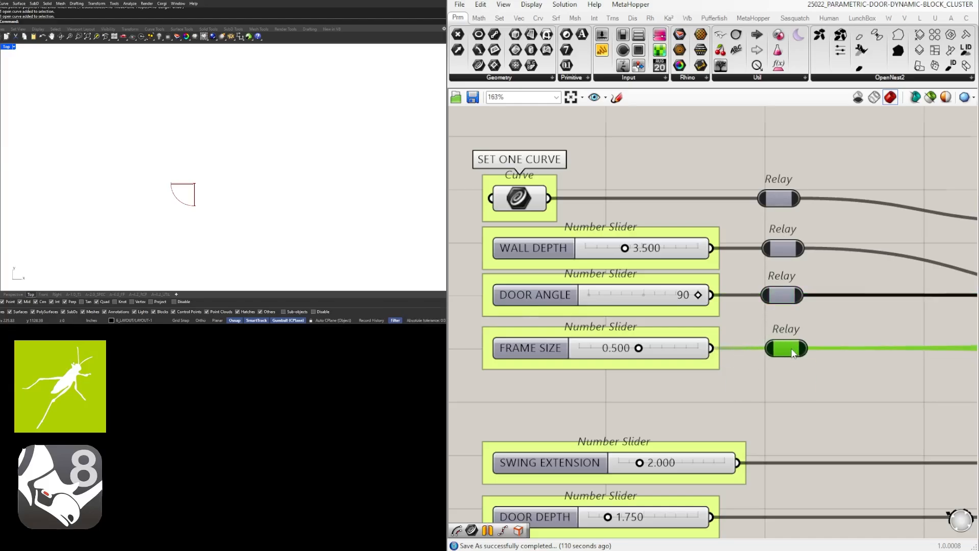
# Move the SWING EXTENSION slider up beneath FRAME SIZE and insert a relay on its output wire.
pyautogui.scroll(-2, 792, 348)
pyautogui.moveTo(641, 431); pyautogui.dragTo(641, 390)
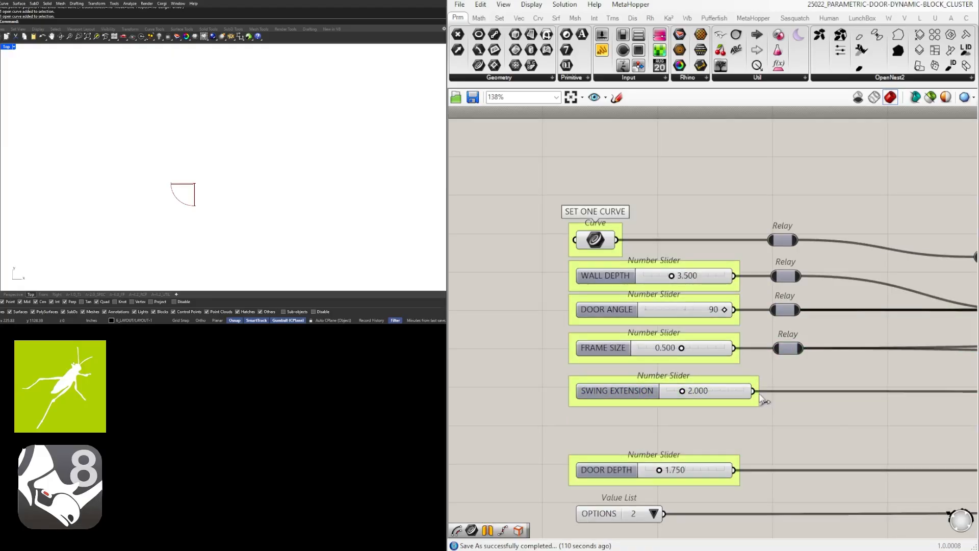
pyautogui.doubleClick(788, 392)
# Place the DOOR DEPTH slider between WALL DEPTH and DOOR ANGLE, and insert a relay on its output wire.
pyautogui.moveTo(873, 423); pyautogui.dragTo(587, 299)
pyautogui.moveTo(842, 435); pyautogui.dragTo(592, 339)
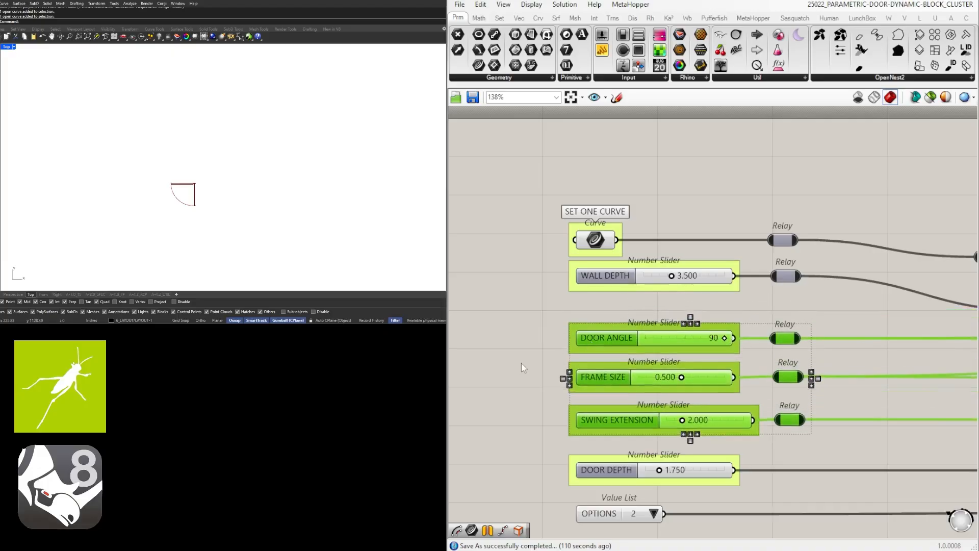
pyautogui.click(521, 363)
pyautogui.moveTo(606, 467); pyautogui.dragTo(618, 313)
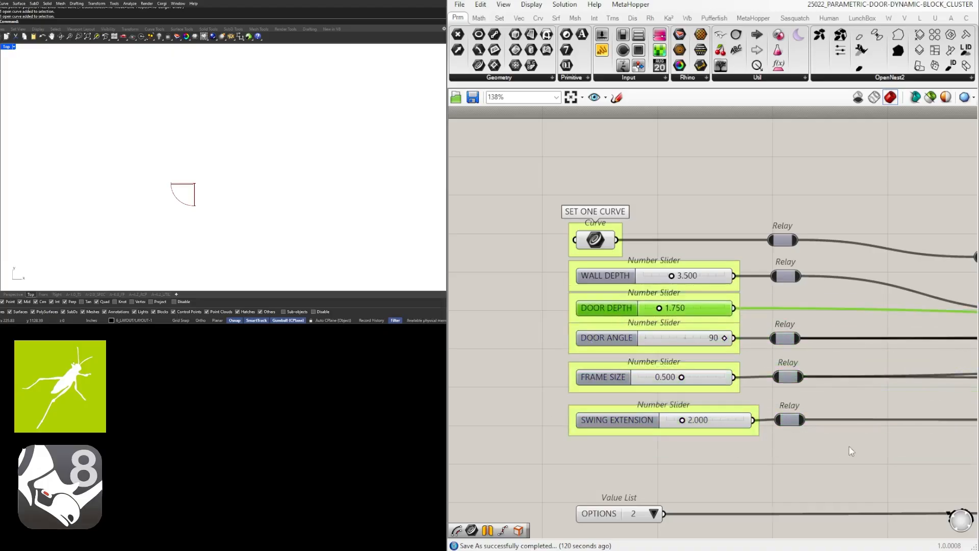
pyautogui.moveTo(867, 449); pyautogui.dragTo(610, 338)
pyautogui.moveTo(610, 338); pyautogui.dragTo(612, 345)
pyautogui.click(763, 304)
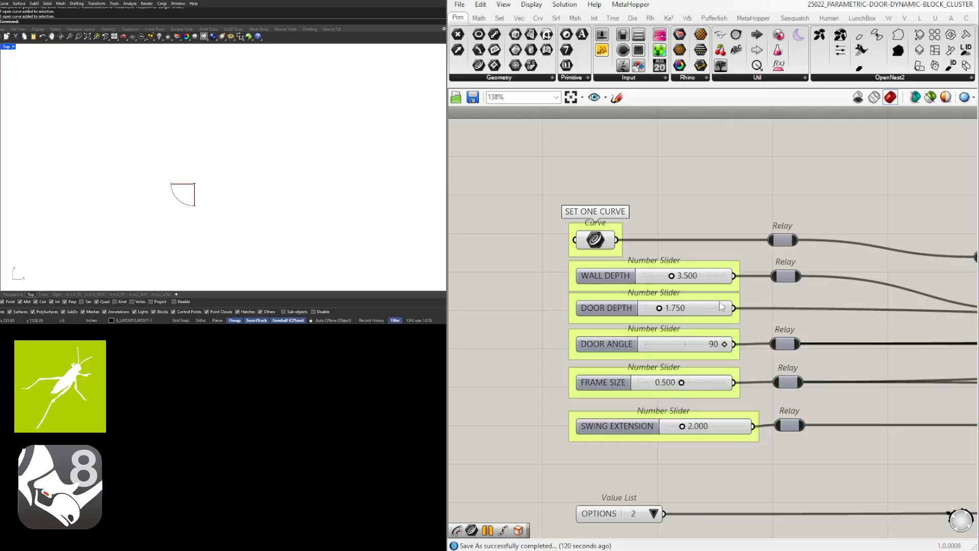
pyautogui.doubleClick(768, 309)
pyautogui.moveTo(770, 309); pyautogui.dragTo(791, 309)
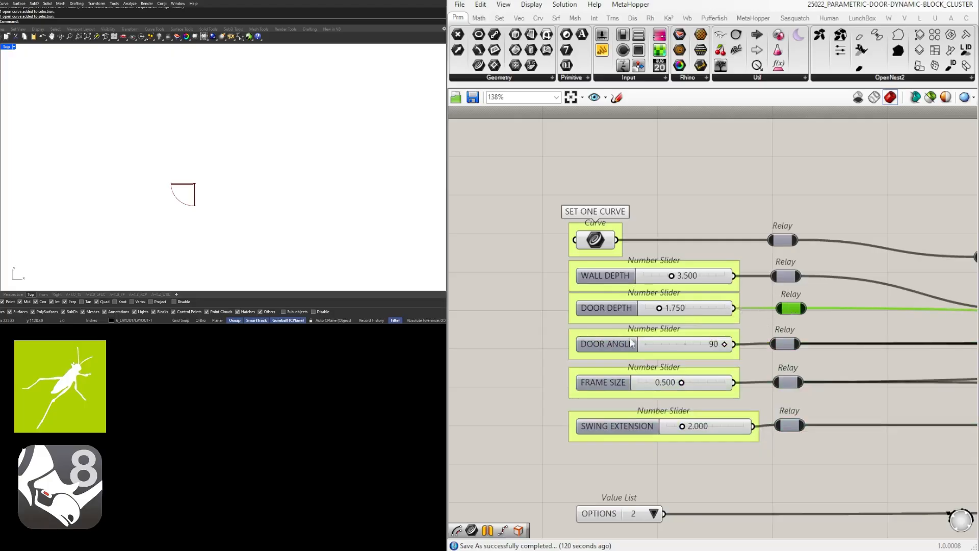
# Group the OPTIONS value list like the other inputs and move it between the Curve and WALL DEPTH inputs.
pyautogui.click(599, 389)
pyautogui.click(617, 427)
pyautogui.moveTo(744, 449); pyautogui.dragTo(710, 405, button='right')
pyautogui.moveTo(568, 472); pyautogui.dragTo(577, 434)
pyautogui.moveTo(814, 489); pyautogui.dragTo(543, 271)
pyautogui.click(558, 440)
pyautogui.moveTo(567, 475); pyautogui.dragTo(570, 232)
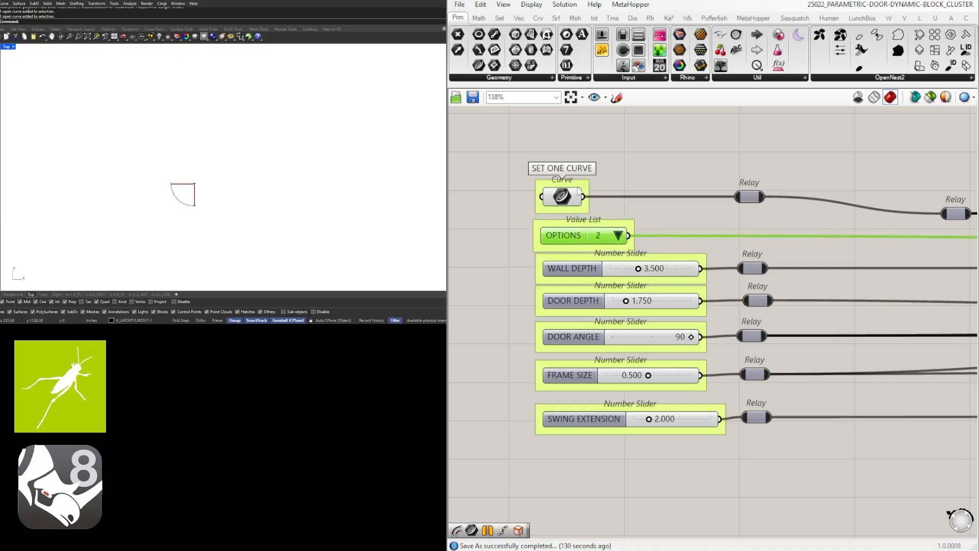
pyautogui.click(599, 143)
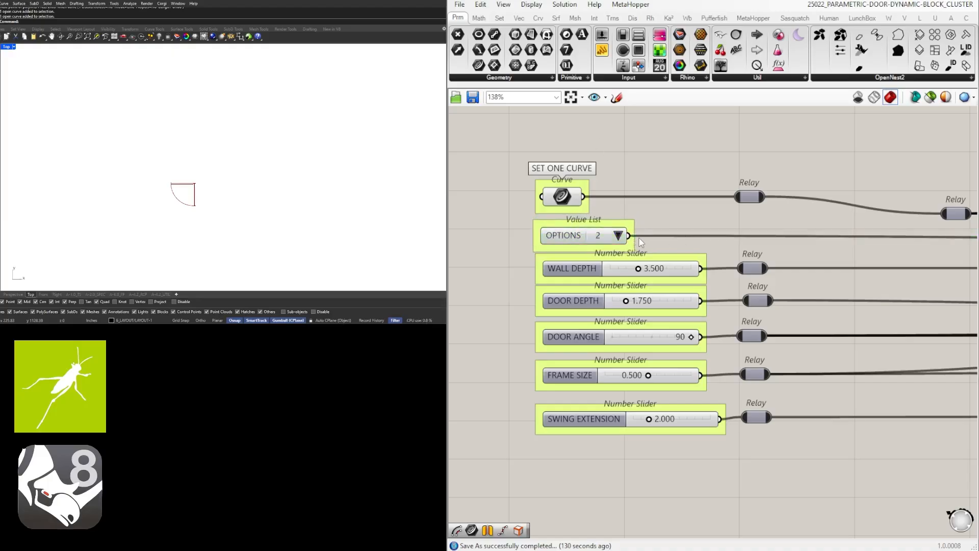
# Insert a relay on the OPTIONS output wire and space the column of input relays evenly.
pyautogui.doubleClick(667, 235)
pyautogui.moveTo(666, 235); pyautogui.dragTo(753, 244)
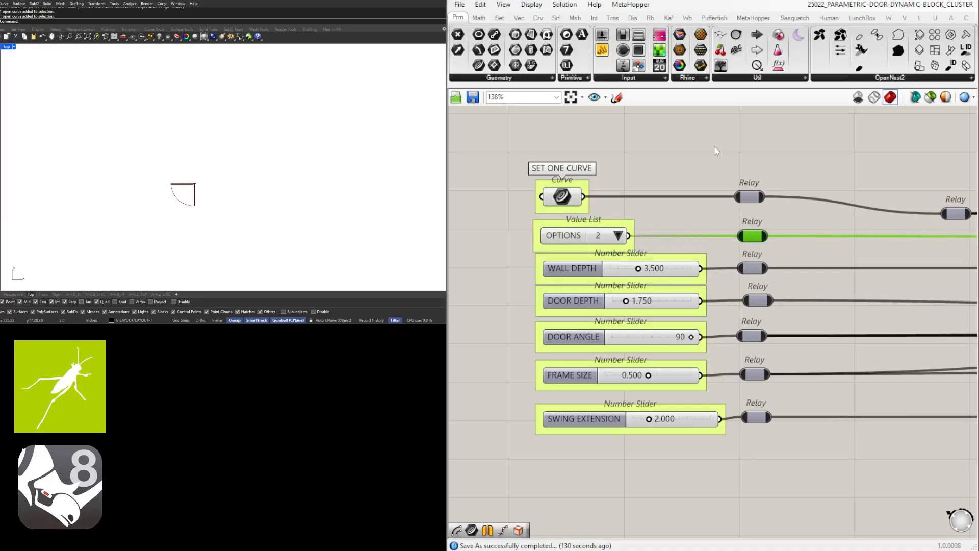
pyautogui.moveTo(716, 150); pyautogui.dragTo(841, 462)
pyautogui.click(759, 430)
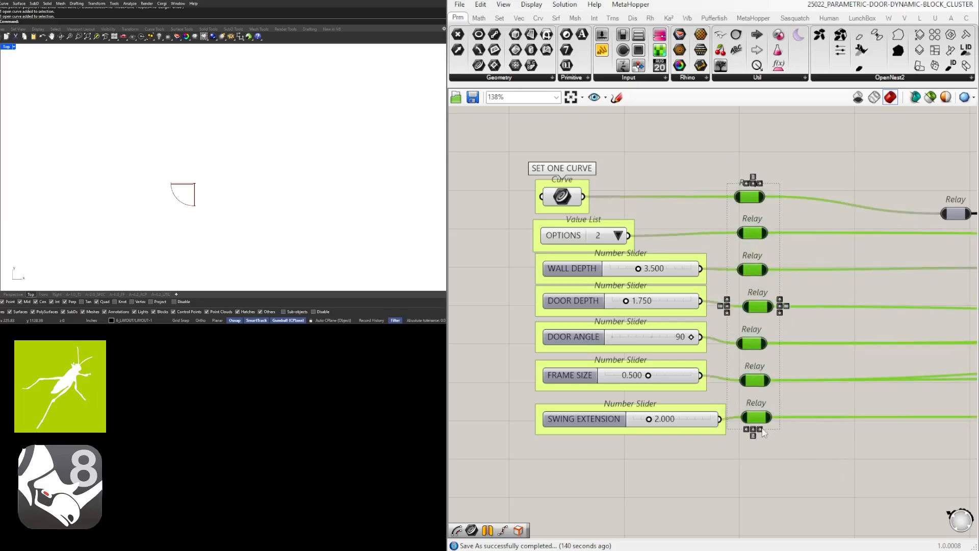
pyautogui.click(770, 433)
# Turn off the preview of the components in the first part of the definition, after the input relays.
pyautogui.scroll(-6, 628, 339)
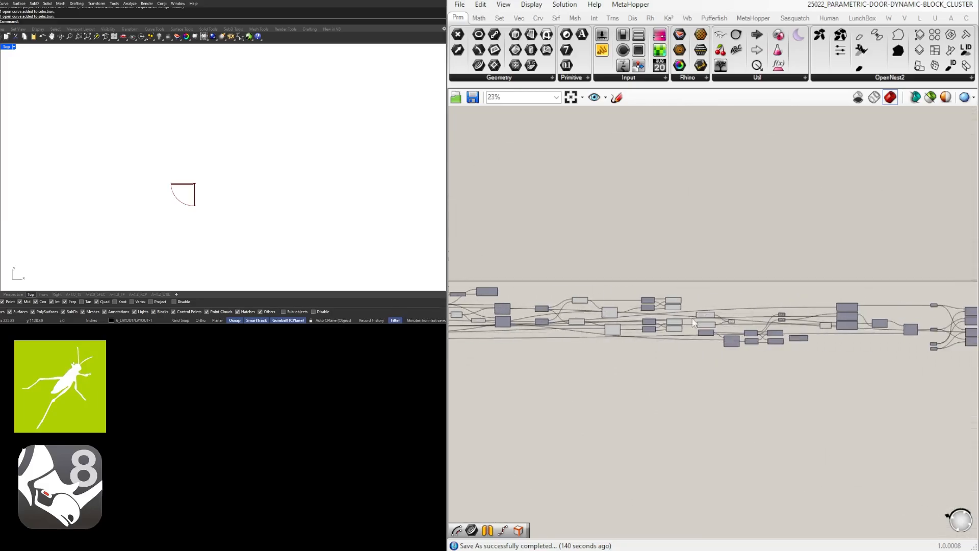
pyautogui.moveTo(824, 387); pyautogui.dragTo(567, 285)
pyautogui.middleClick(612, 261)
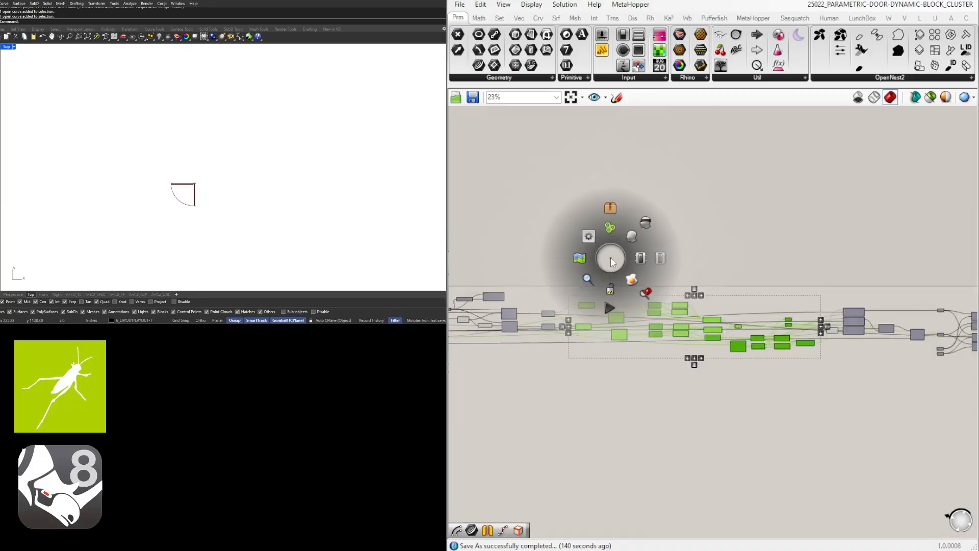
pyautogui.scroll(-3, 651, 221)
pyautogui.moveTo(833, 422); pyautogui.dragTo(593, 232)
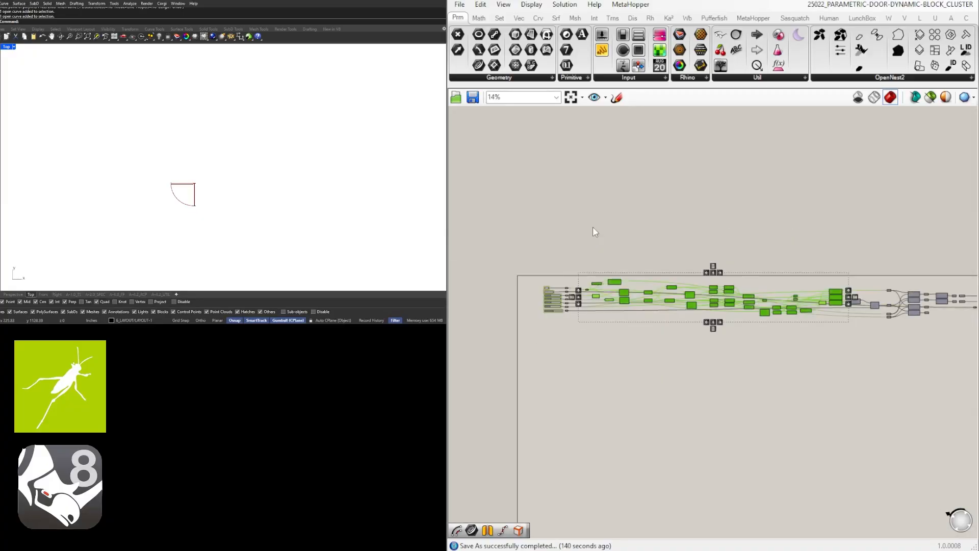
pyautogui.middleClick(593, 228)
pyautogui.click(585, 262)
pyautogui.click(837, 244)
# Turn off the preview of the remaining components up to the final List Item components.
pyautogui.moveTo(939, 305); pyautogui.dragTo(733, 308, button='right')
pyautogui.scroll(1, 733, 308)
pyautogui.scroll(1, 733, 308)
pyautogui.scroll(-1, 772, 341)
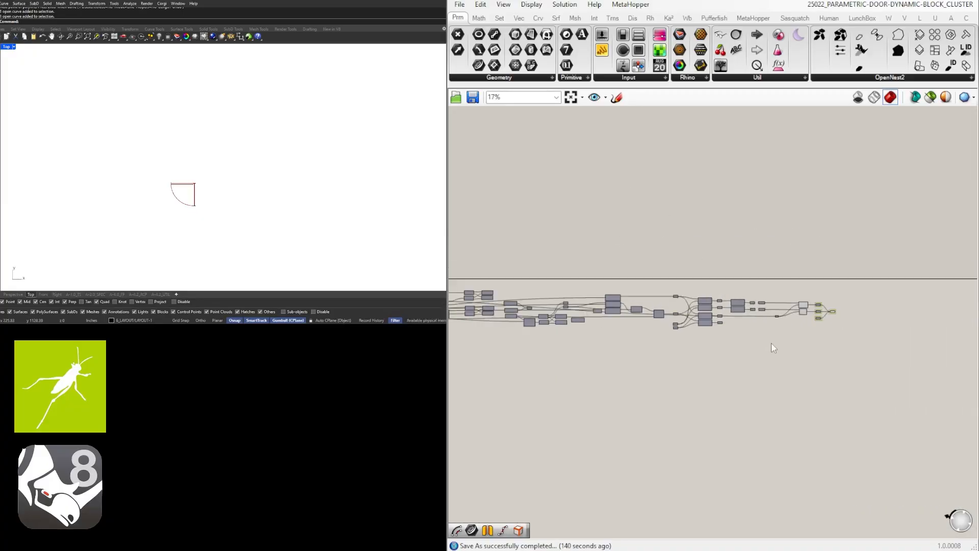
pyautogui.moveTo(793, 352); pyautogui.dragTo(551, 273)
pyautogui.middleClick(567, 255)
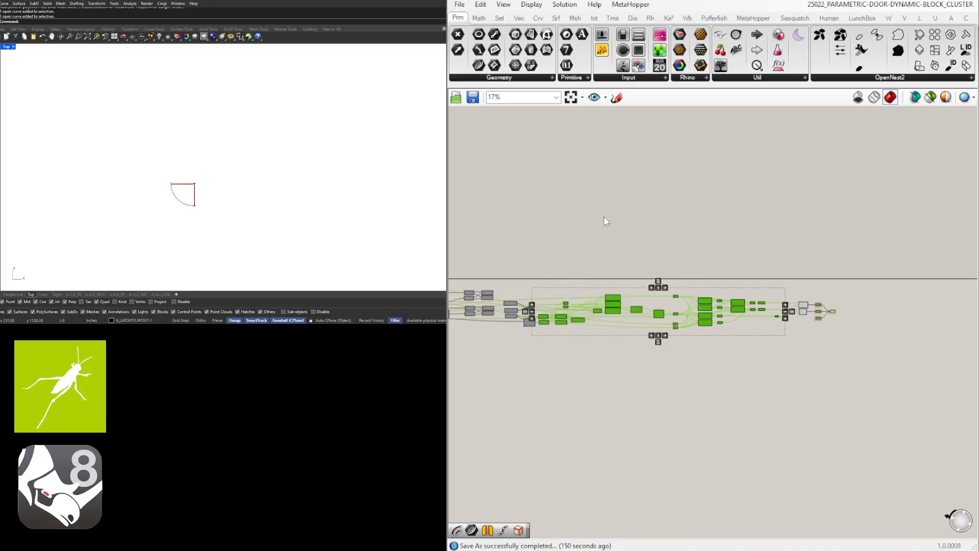
# Insert relays on the wires feeding the DOOR, SWING and FRAME curves, and shift the output curves away from them.
pyautogui.scroll(9, 845, 323)
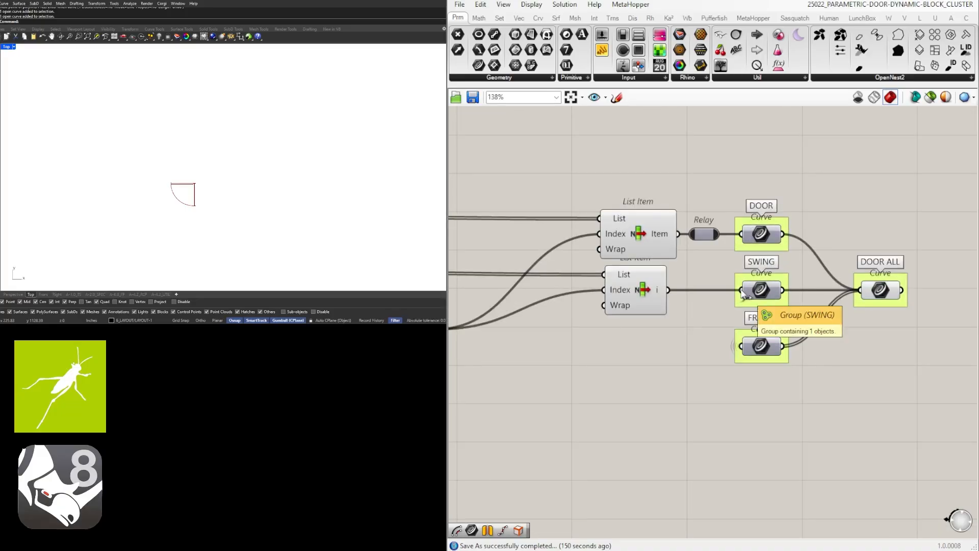
pyautogui.hotkey('ctrl', 'z')
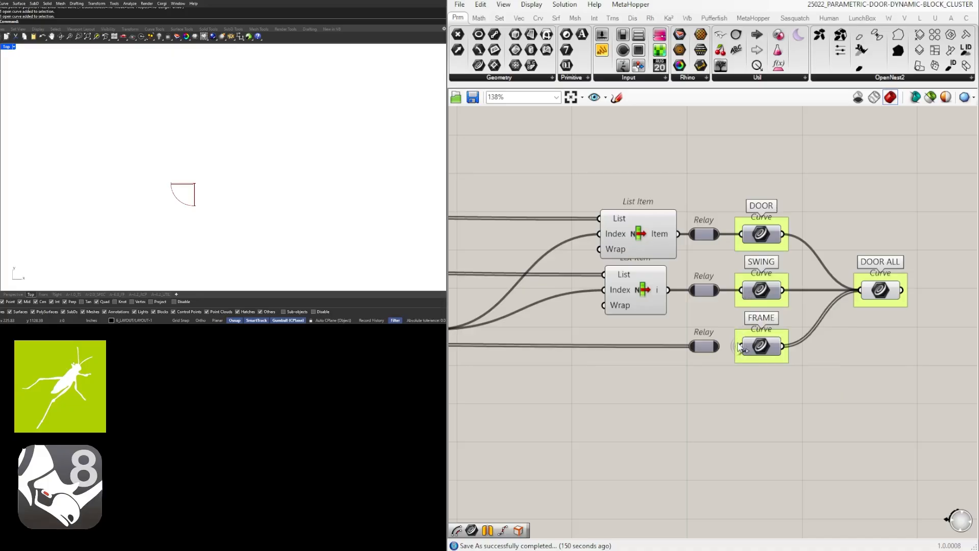
pyautogui.moveTo(920, 397); pyautogui.dragTo(701, 193)
pyautogui.moveTo(760, 233); pyautogui.dragTo(819, 233)
pyautogui.click(788, 192)
# Change the FRAME curve's wire display so its hidden input wire is drawn.
pyautogui.scroll(2, 809, 339)
pyautogui.rightClick(812, 346)
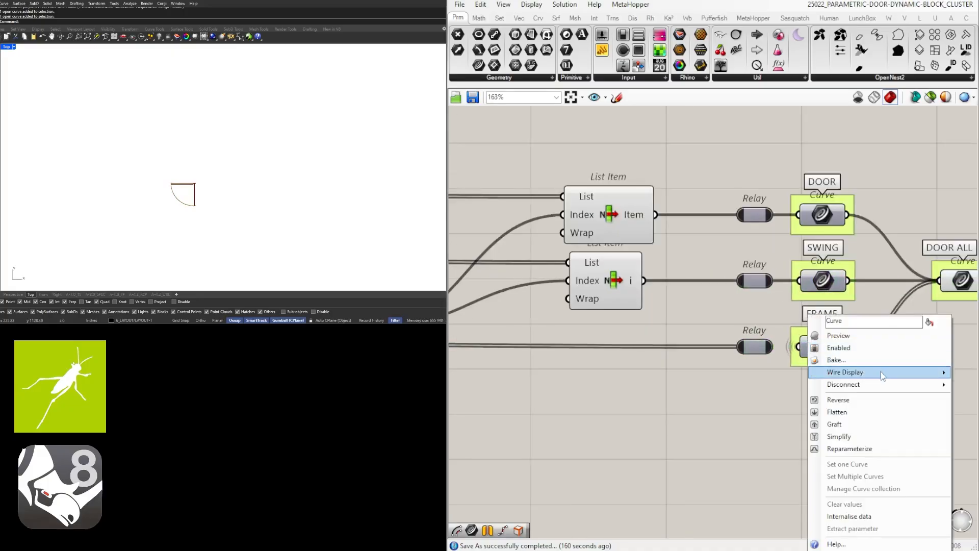
pyautogui.click(705, 404)
pyautogui.scroll(-1, 745, 394)
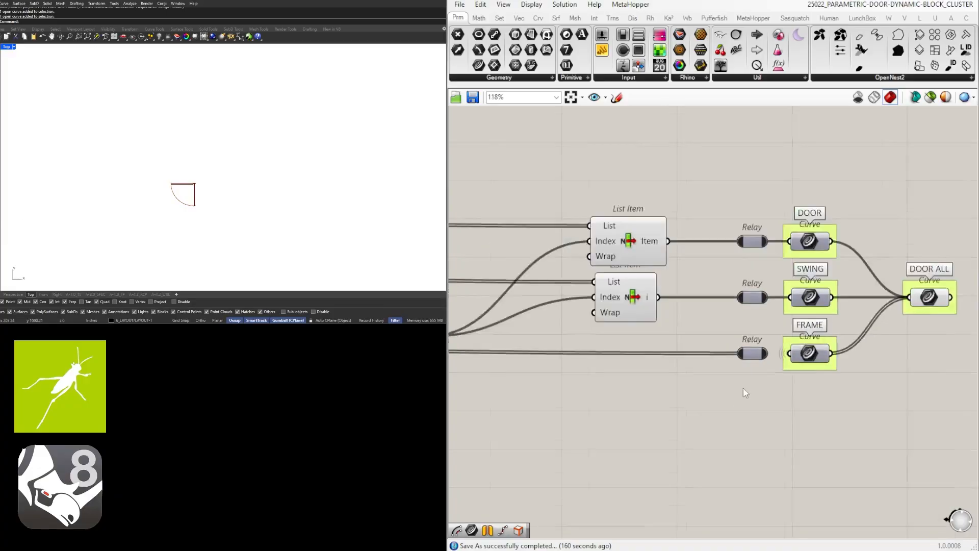
pyautogui.scroll(2, 775, 355)
pyautogui.rightClick(812, 356)
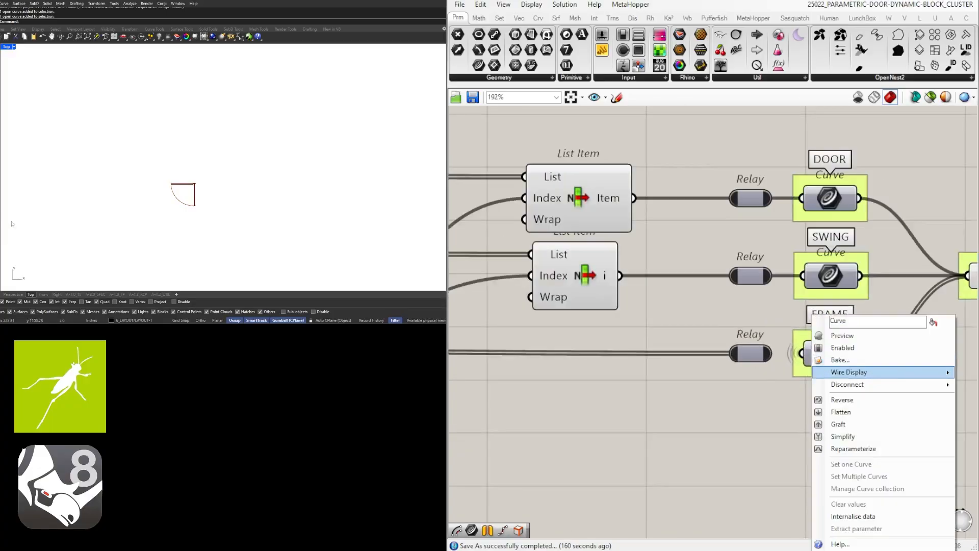
pyautogui.click(967, 372)
# Move the DOOR, SWING, FRAME and DOOR ALL curves farther away from the output relays.
pyautogui.scroll(-3, 825, 422)
pyautogui.moveTo(877, 424); pyautogui.dragTo(780, 417, button='right')
pyautogui.moveTo(877, 423); pyautogui.dragTo(718, 237)
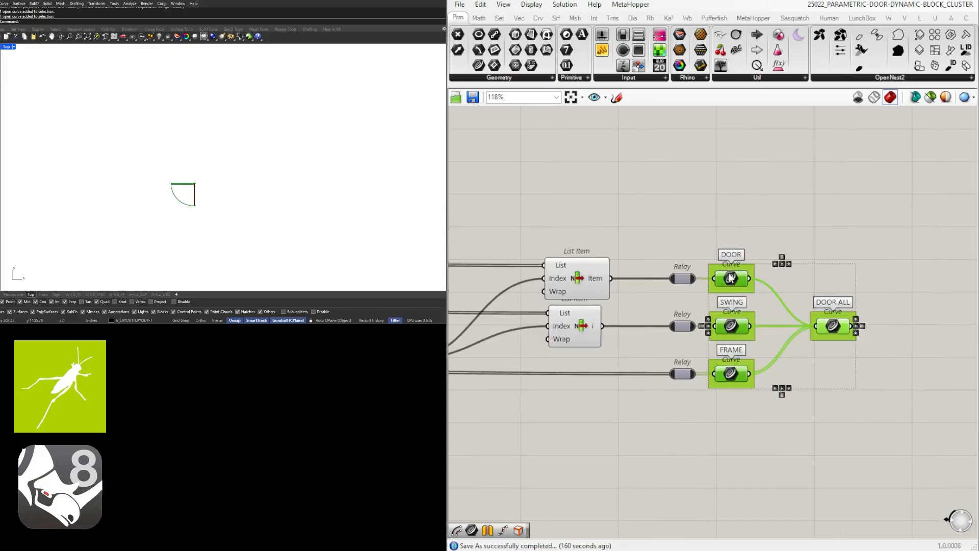
pyautogui.moveTo(730, 278); pyautogui.dragTo(764, 278)
pyautogui.click(718, 208)
# Turn off the preview of the two List Item components just before the output relays.
pyautogui.scroll(-3, 718, 208)
pyautogui.moveTo(694, 316); pyautogui.dragTo(769, 304, button='right')
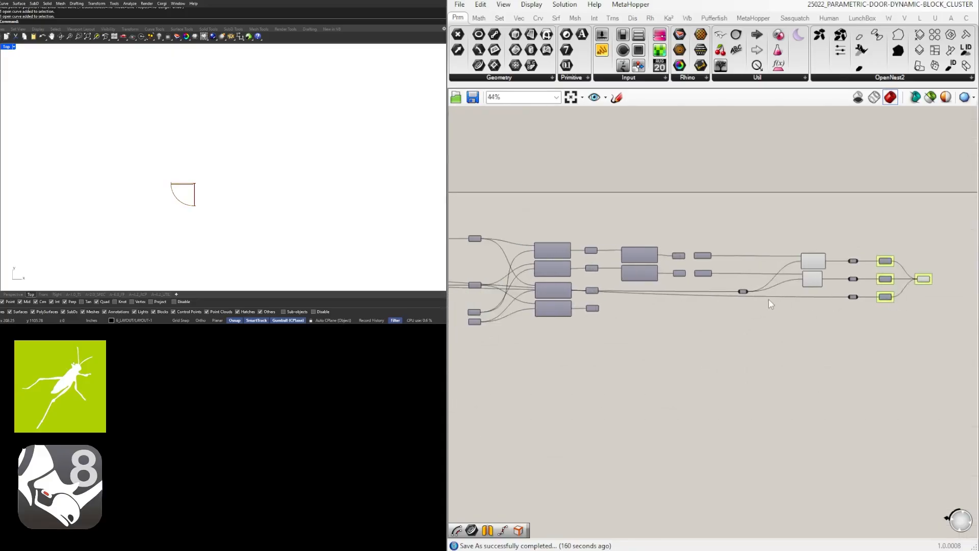
pyautogui.scroll(-2, 770, 299)
pyautogui.scroll(3, 815, 277)
pyautogui.moveTo(802, 336); pyautogui.dragTo(721, 229)
pyautogui.scroll(1, 749, 221)
pyautogui.middleClick(749, 220)
pyautogui.click(769, 198)
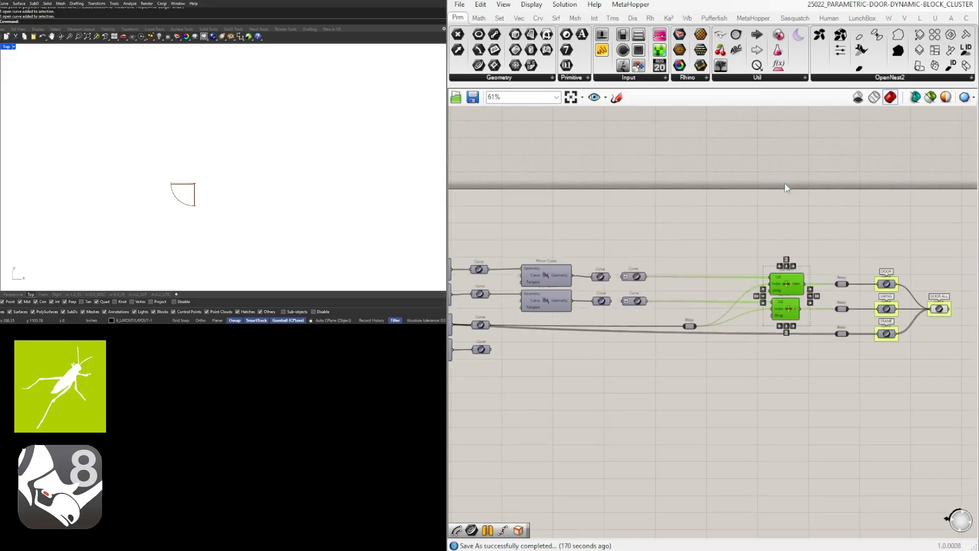
pyautogui.scroll(-4, 841, 208)
pyautogui.click(843, 225)
# Turn everything from the input relays through the output relays into a cluster, leaving the inputs and the final output curves outside.
pyautogui.scroll(5, 850, 250)
pyautogui.moveTo(845, 307); pyautogui.dragTo(816, 203)
pyautogui.scroll(-5, 821, 223)
pyautogui.moveTo(650, 250); pyautogui.dragTo(769, 301, button='right')
pyautogui.scroll(-3, 754, 280)
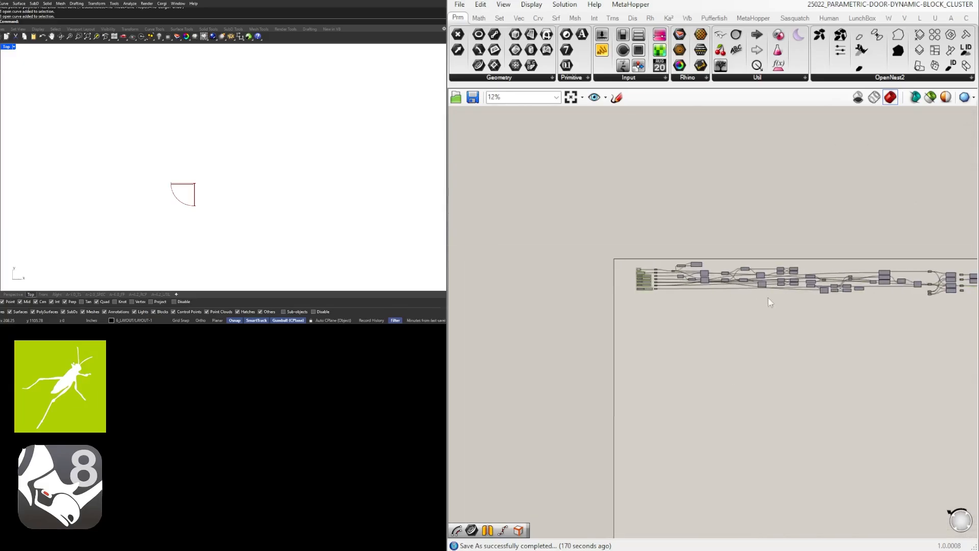
pyautogui.scroll(5, 683, 293)
pyautogui.scroll(2, 633, 230)
pyautogui.keyDown('shift'); pyautogui.moveTo(628, 224); pyautogui.dragTo(674, 317); pyautogui.keyUp('shift')
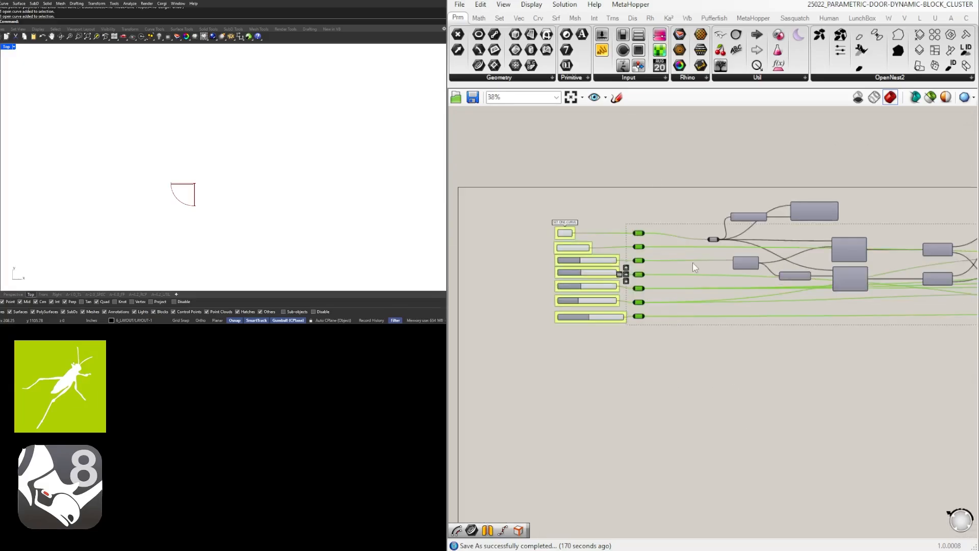
pyautogui.scroll(-3, 692, 265)
pyautogui.scroll(-4, 677, 256)
pyautogui.moveTo(677, 255); pyautogui.dragTo(951, 286)
pyautogui.scroll(8, 956, 271)
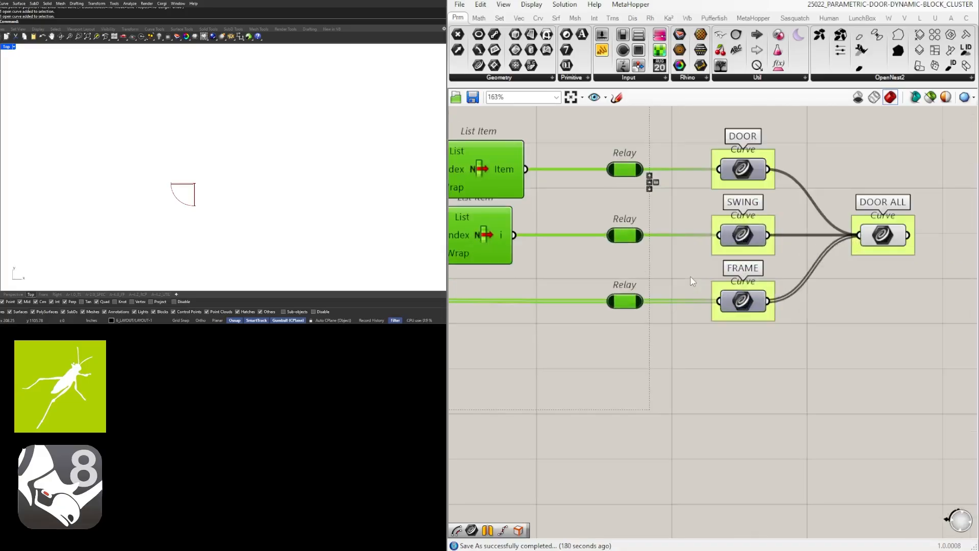
pyautogui.scroll(-8, 653, 307)
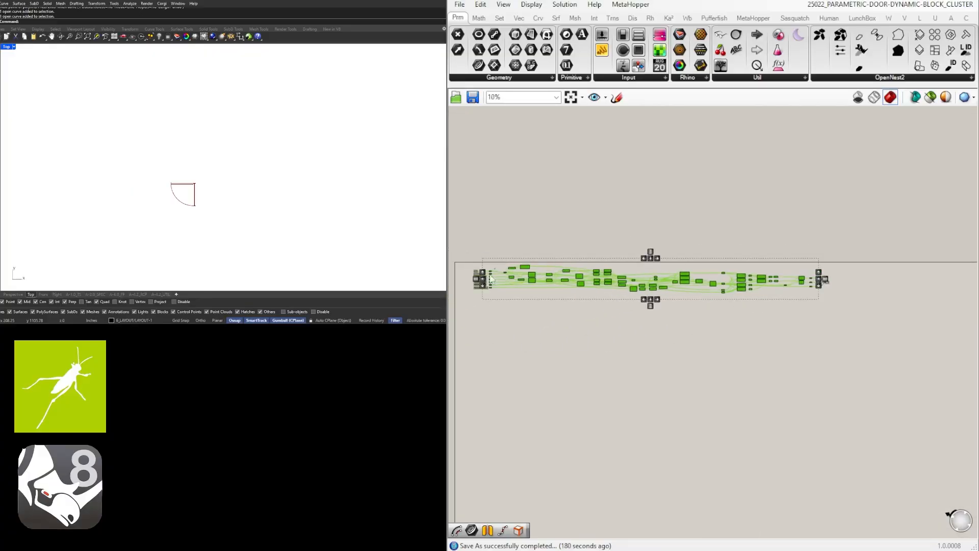
pyautogui.scroll(7, 813, 277)
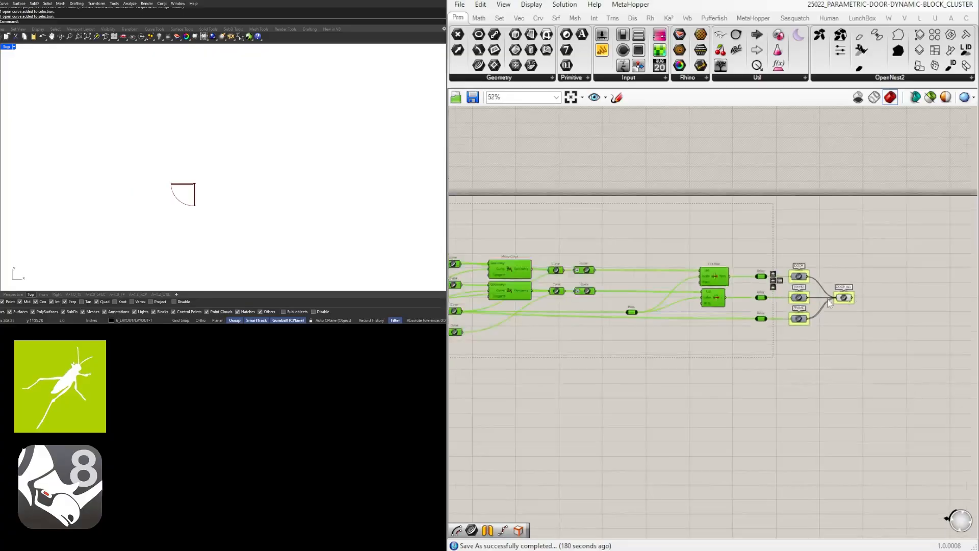
pyautogui.scroll(-4, 867, 286)
pyautogui.moveTo(625, 290); pyautogui.dragTo(751, 259, button='right')
pyautogui.scroll(-3, 607, 238)
pyautogui.moveTo(609, 231); pyautogui.dragTo(712, 245, button='right')
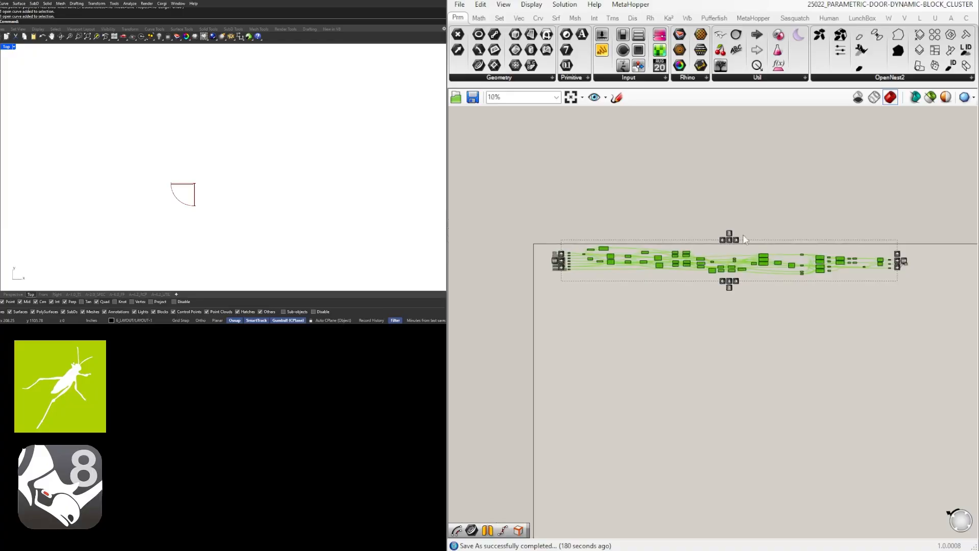
pyautogui.scroll(2, 760, 241)
pyautogui.middleClick(783, 236)
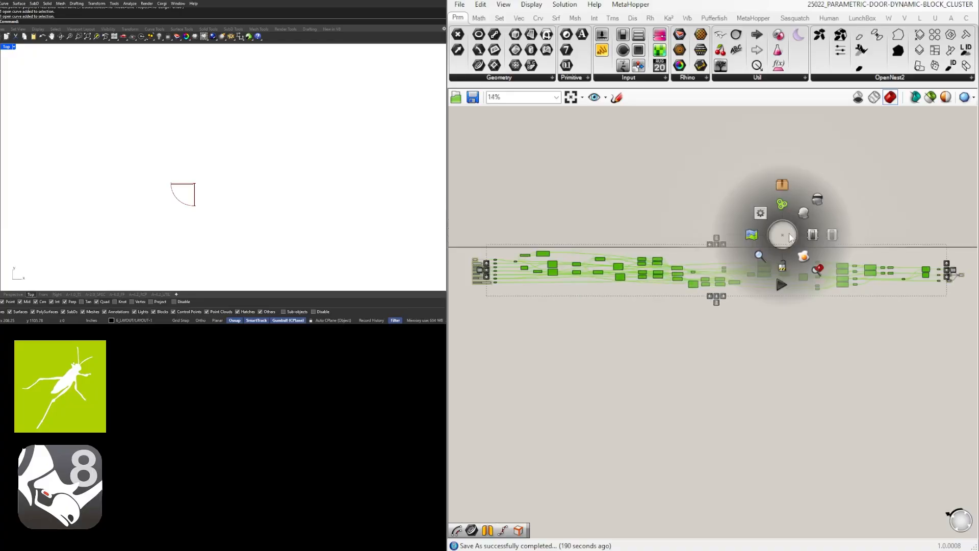
pyautogui.click(783, 187)
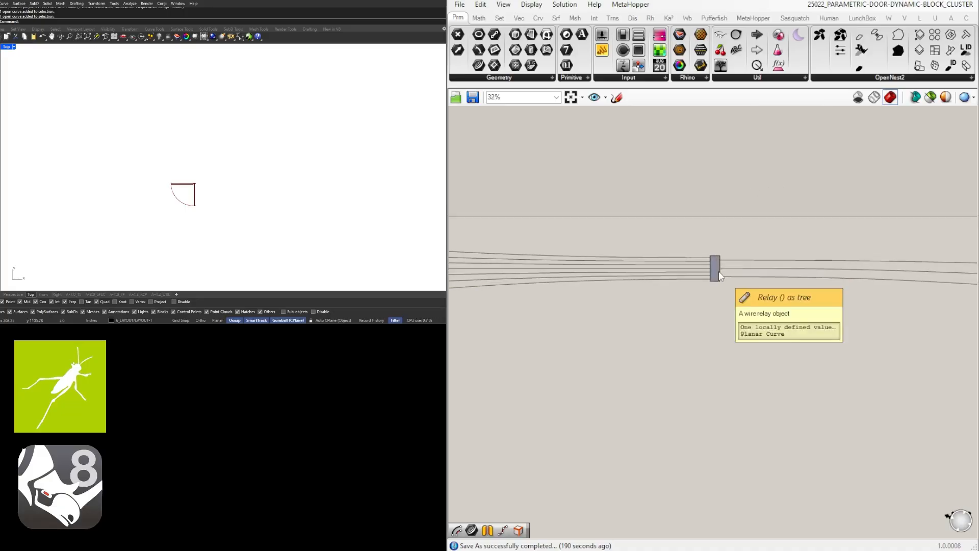
# Examine the new cluster's connections and inner definition, and return to the main definition with Save & Close.
pyautogui.scroll(2, 718, 267)
pyautogui.scroll(-5, 730, 274)
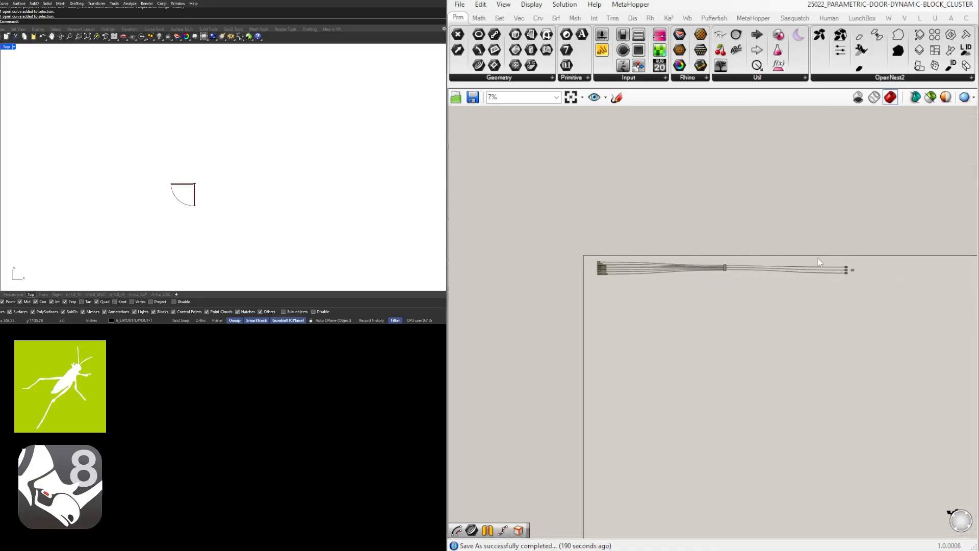
pyautogui.scroll(12, 753, 278)
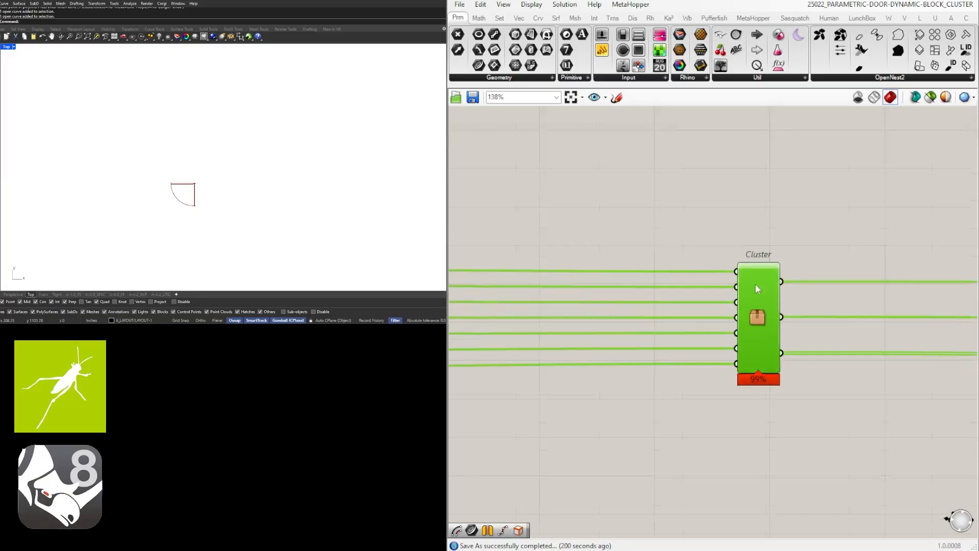
pyautogui.scroll(1, 757, 289)
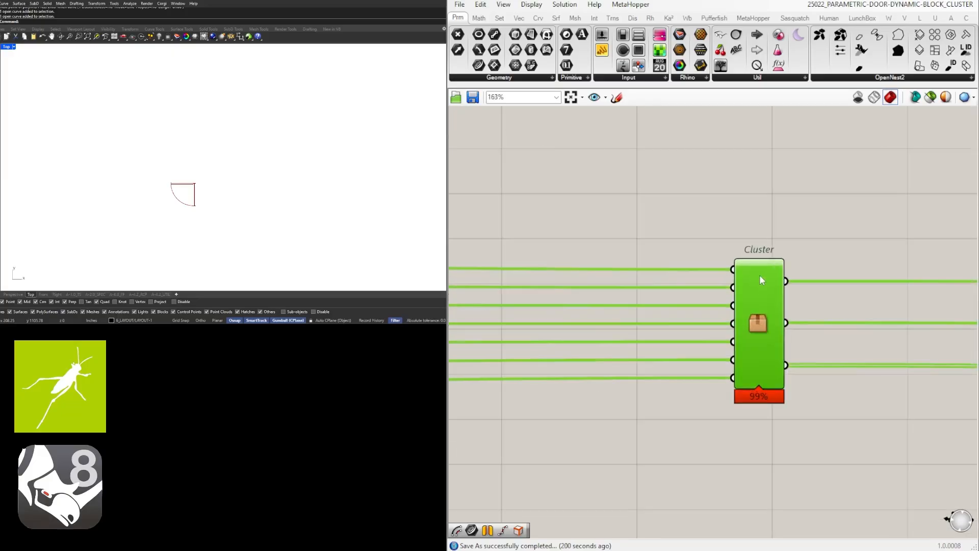
pyautogui.doubleClick(759, 304)
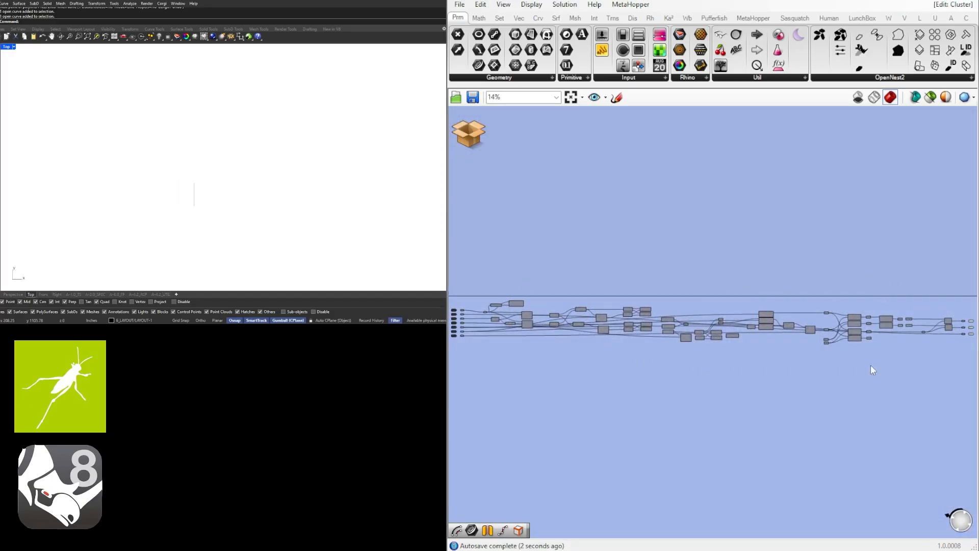
pyautogui.click(473, 135)
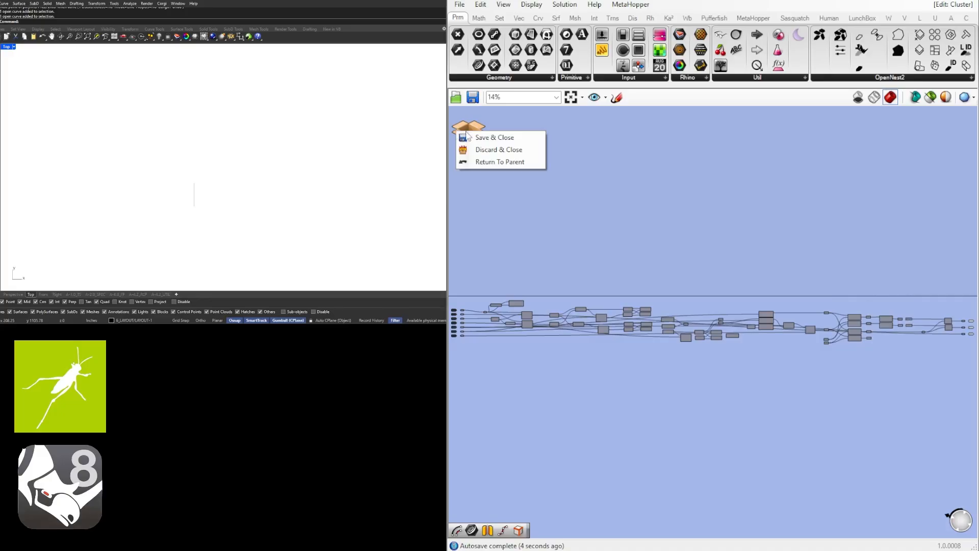
pyautogui.click(490, 138)
pyautogui.scroll(-6, 775, 311)
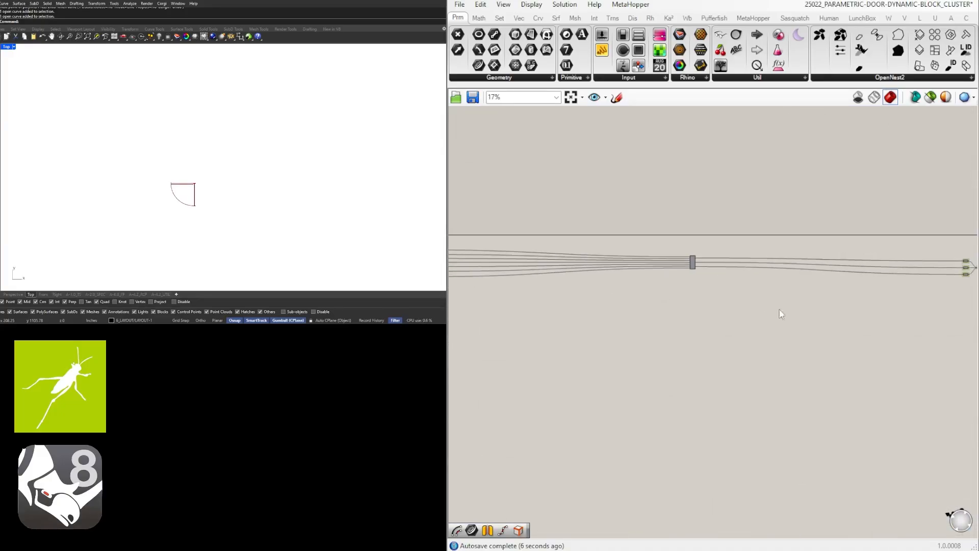
# Move the cluster together with the output curves close to the input components.
pyautogui.moveTo(913, 325); pyautogui.dragTo(690, 254)
pyautogui.scroll(2, 684, 277)
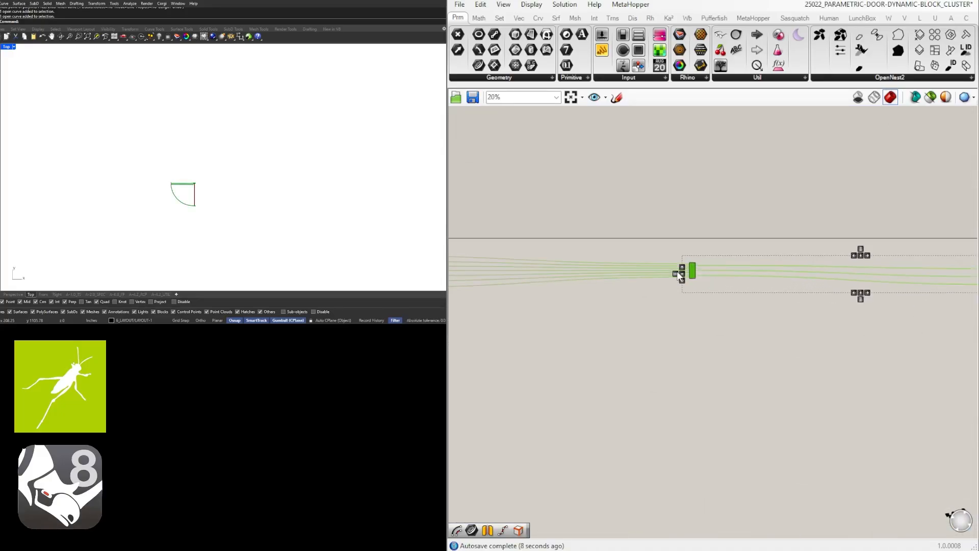
pyautogui.scroll(4, 694, 273)
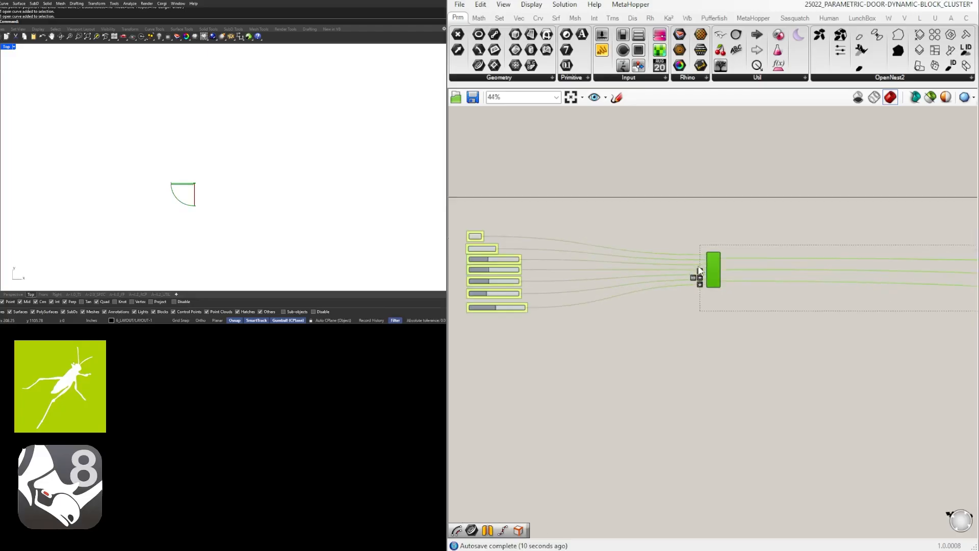
pyautogui.moveTo(712, 273); pyautogui.dragTo(574, 273)
pyautogui.click(619, 219)
# Move the DOOR, SWING, FRAME and DOOR ALL curves directly beside the cluster's outputs.
pyautogui.scroll(-4, 642, 288)
pyautogui.scroll(-2, 642, 288)
pyautogui.moveTo(783, 300); pyautogui.dragTo(684, 236)
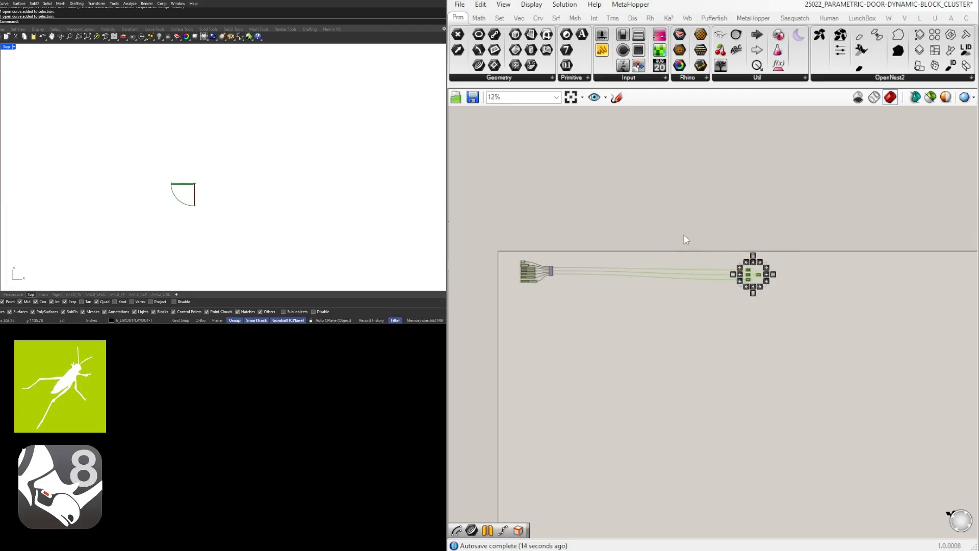
pyautogui.scroll(2, 749, 262)
pyautogui.moveTo(746, 277); pyautogui.dragTo(454, 276)
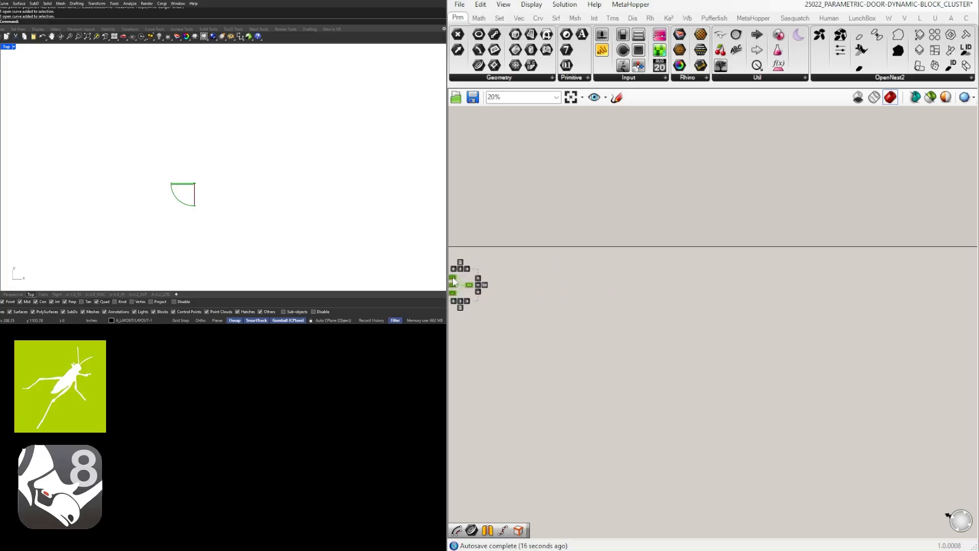
pyautogui.moveTo(490, 284); pyautogui.dragTo(791, 295, button='right')
pyautogui.scroll(5, 791, 295)
pyautogui.scroll(2, 782, 286)
pyautogui.moveTo(826, 295); pyautogui.dragTo(750, 256)
pyautogui.click(744, 296)
pyautogui.scroll(4, 743, 295)
pyautogui.click(732, 206)
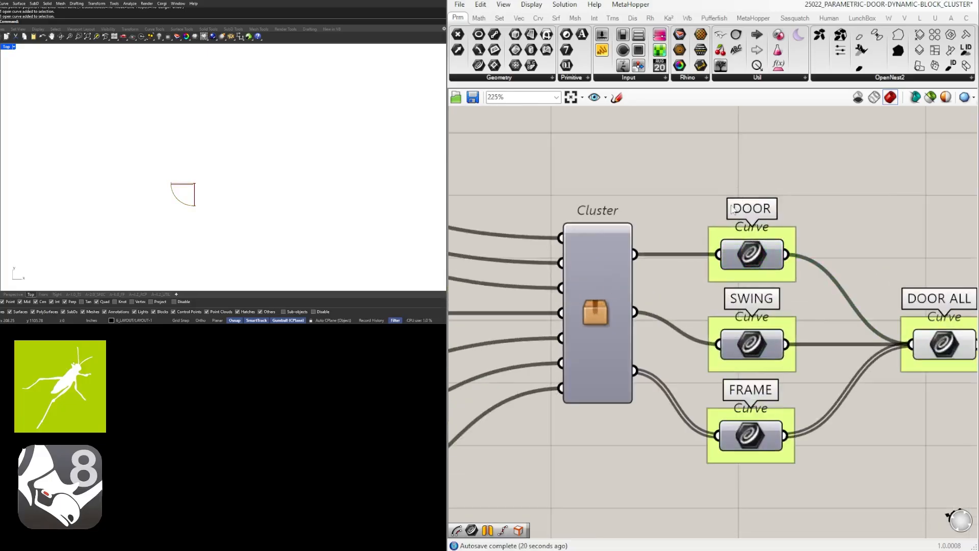
# Examine the DOOR, SWING, FRAME and DOOR ALL output curves and their preview in the Rhino viewport.
pyautogui.scroll(-3, 750, 348)
pyautogui.moveTo(751, 390); pyautogui.dragTo(753, 387)
pyautogui.moveTo(853, 426); pyautogui.dragTo(760, 281)
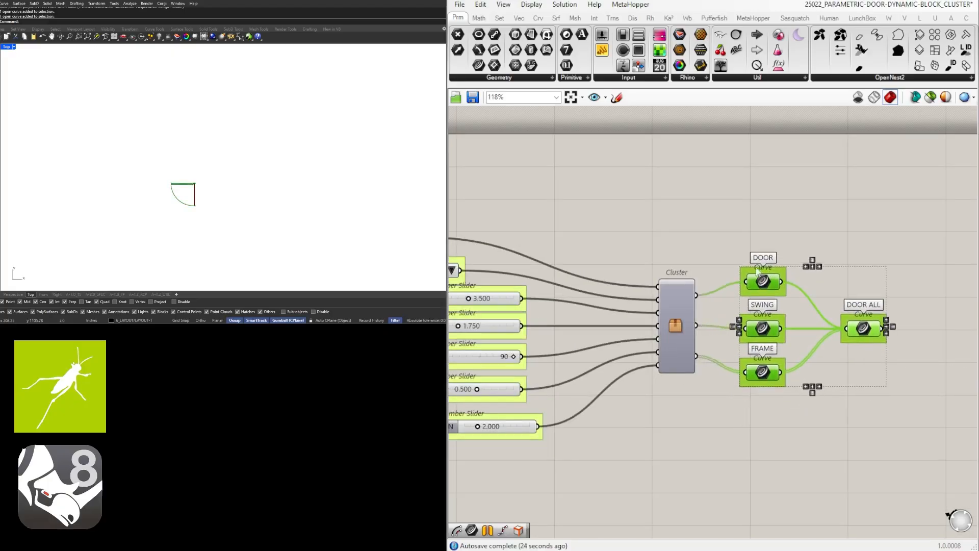
pyautogui.click(835, 302)
pyautogui.click(862, 325)
pyautogui.moveTo(879, 339); pyautogui.dragTo(756, 341, button='right')
pyautogui.click(794, 341)
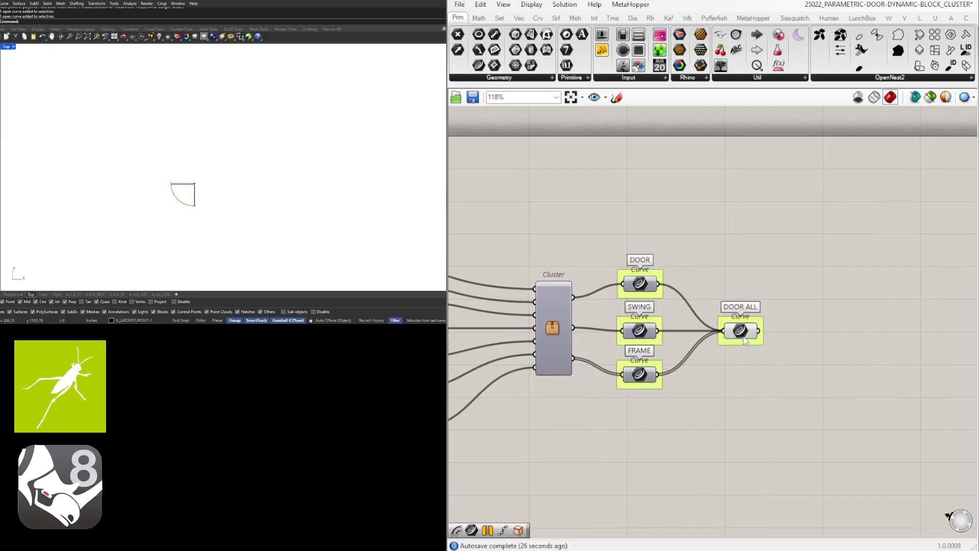
pyautogui.scroll(4, 186, 192)
pyautogui.scroll(3, 617, 341)
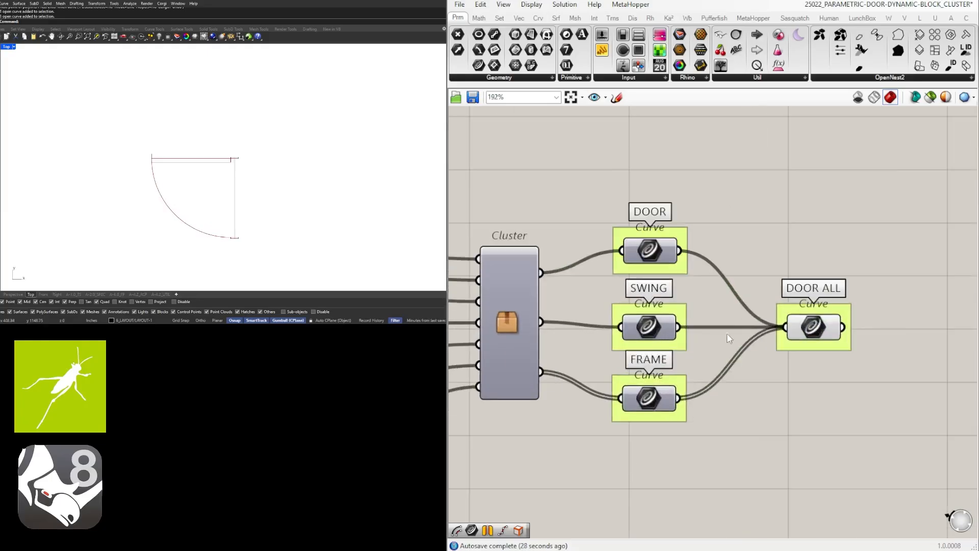
pyautogui.click(835, 325)
pyautogui.moveTo(885, 311); pyautogui.dragTo(753, 294, button='right')
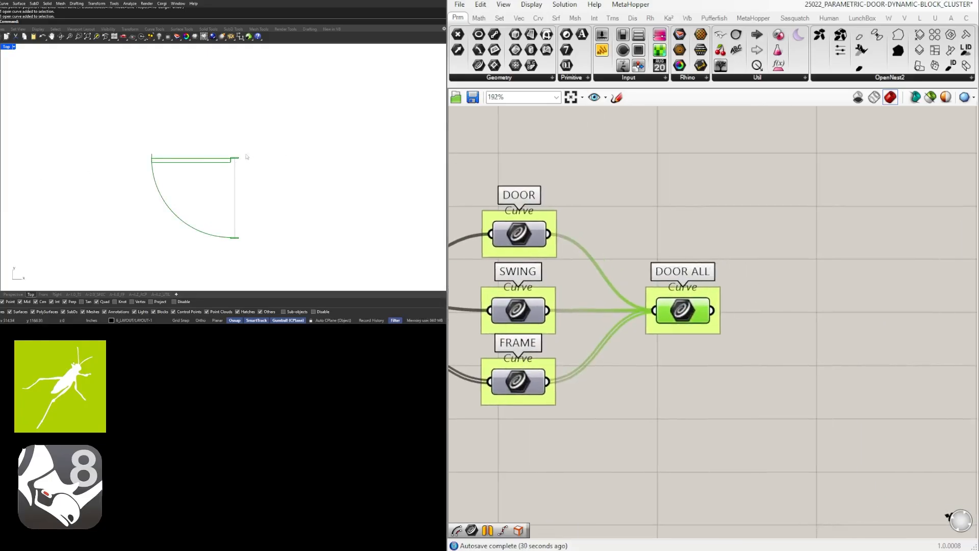
# Add a Group component after DOOR ALL, connect DOOR ALL to its Geometry input, and flatten that input.
pyautogui.doubleClick(794, 324)
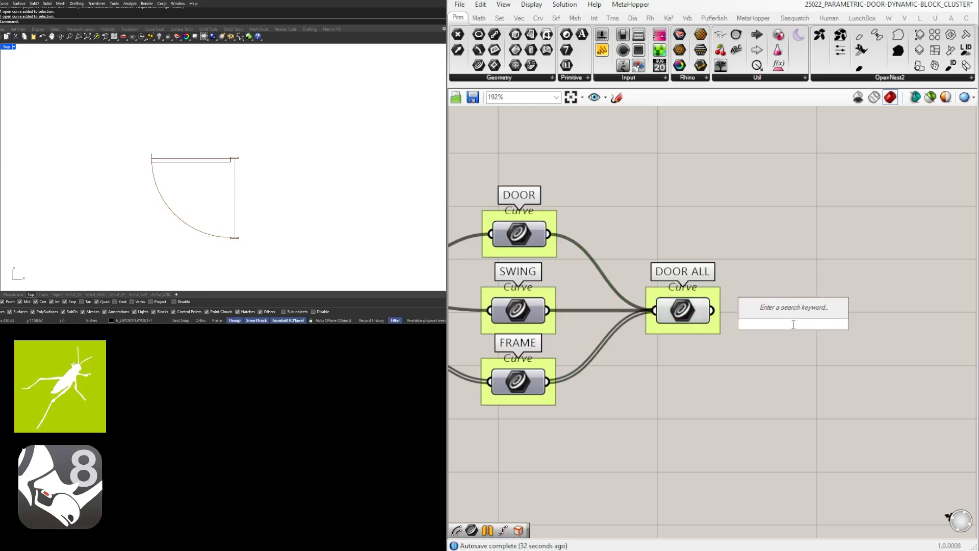
pyautogui.write('GROUP')
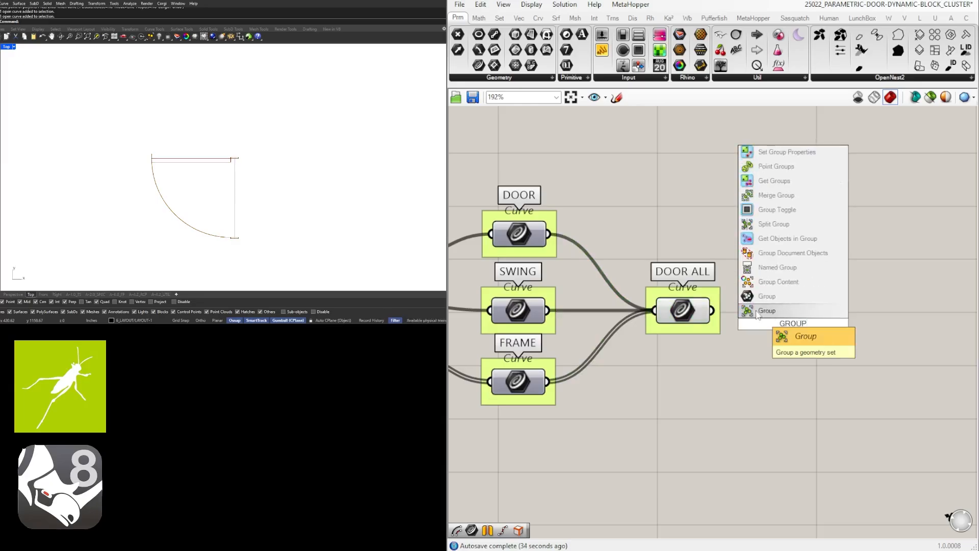
pyautogui.click(767, 311)
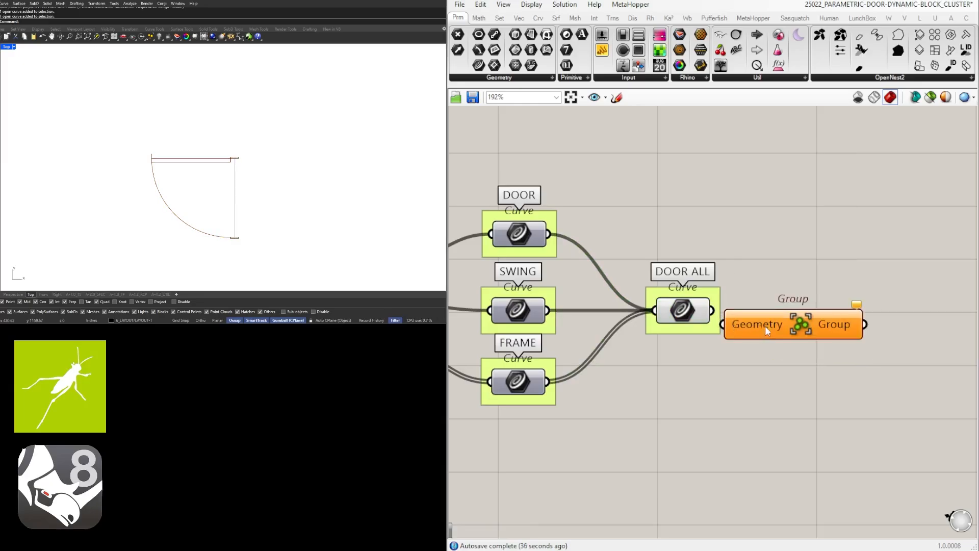
pyautogui.moveTo(766, 330); pyautogui.dragTo(788, 320)
pyautogui.moveTo(716, 310); pyautogui.dragTo(807, 312)
pyautogui.rightClick(806, 312)
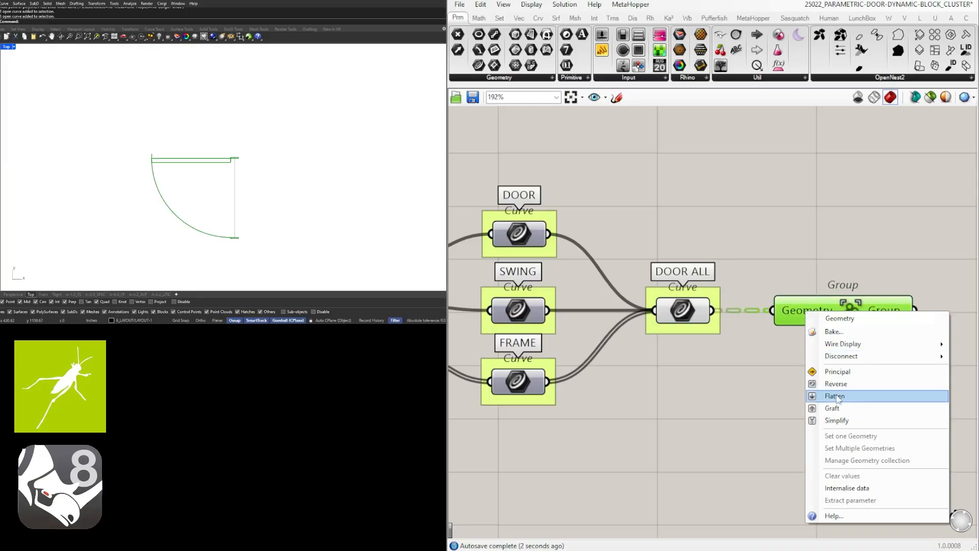
pyautogui.click(837, 395)
pyautogui.click(830, 258)
# Bake the Group component's output and move the baked door away from the preview in the Rhino viewport.
pyautogui.scroll(-3, 654, 295)
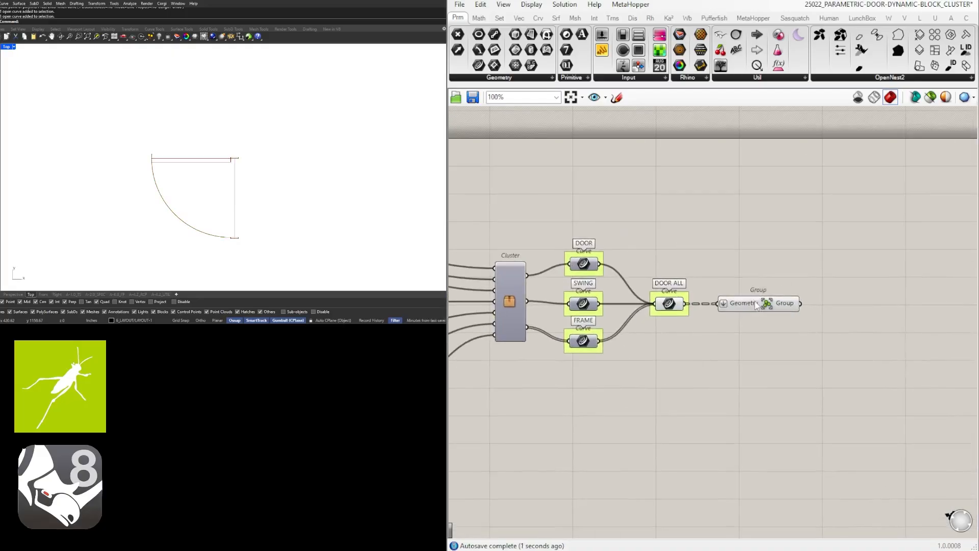
pyautogui.click(765, 306)
pyautogui.middleClick(766, 305)
pyautogui.click(790, 329)
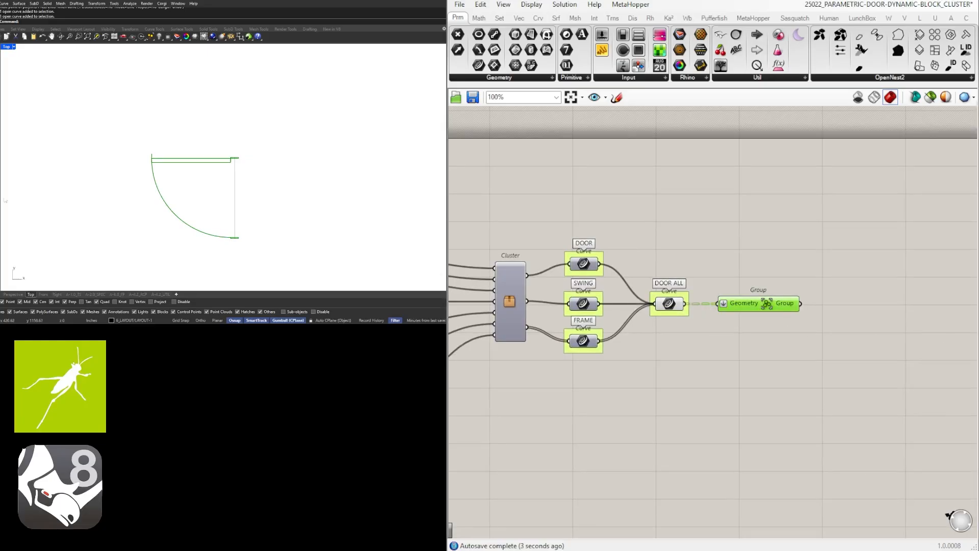
pyautogui.click(179, 162)
pyautogui.scroll(-2, 179, 159)
pyautogui.moveTo(212, 191); pyautogui.dragTo(343, 191)
pyautogui.click(392, 202)
# Check how the baked door selects as a group in the Rhino viewport, and delete it.
pyautogui.scroll(6, 372, 175)
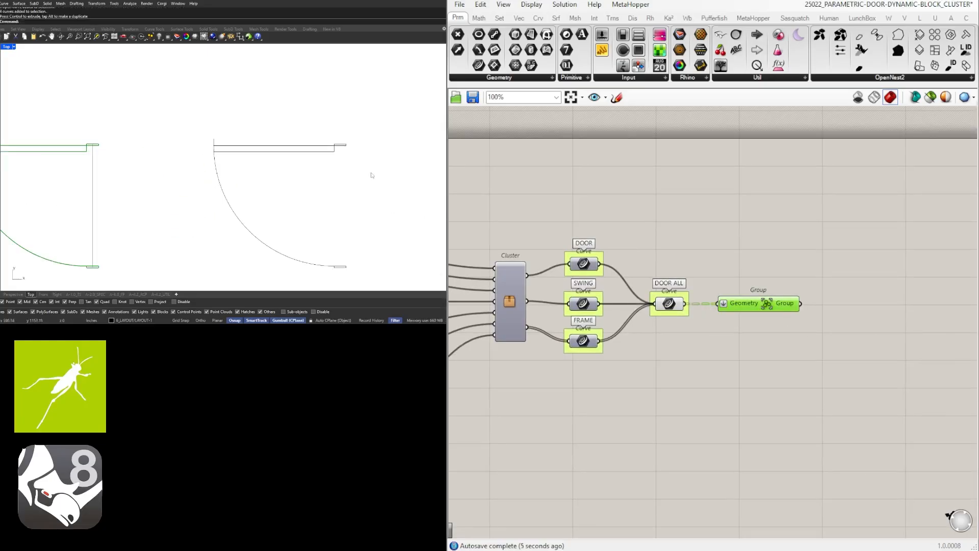
pyautogui.click(346, 146)
pyautogui.click(317, 167)
pyautogui.click(326, 151)
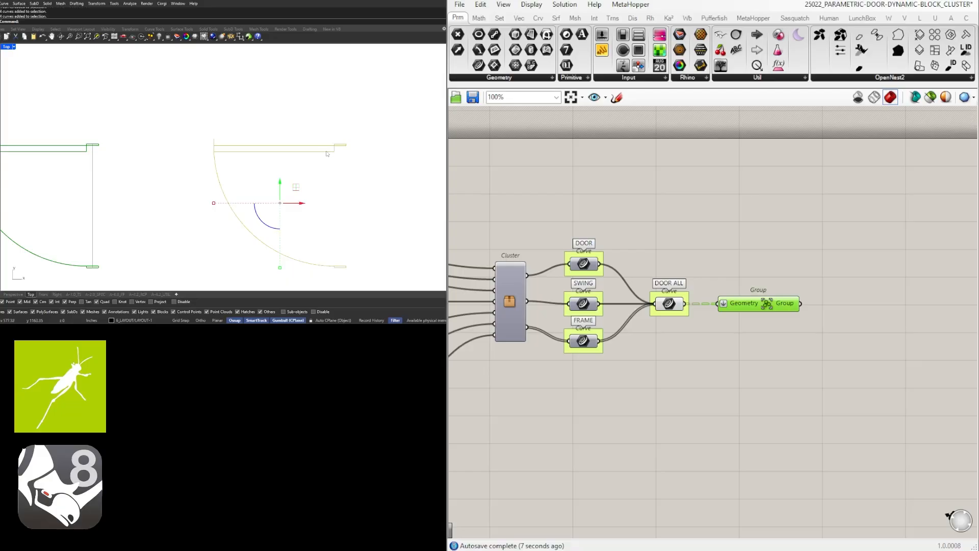
pyautogui.click(315, 175)
pyautogui.scroll(-8, 314, 210)
pyautogui.moveTo(359, 242); pyautogui.dragTo(283, 174)
pyautogui.press('Delete')
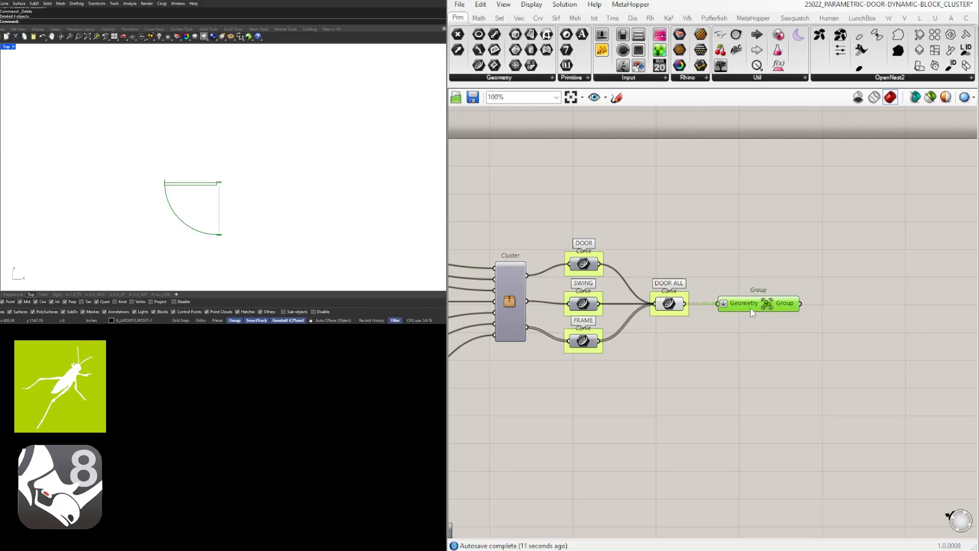
# Enclose the Group component in a canvas group labelled GROUP.
pyautogui.click(718, 278)
pyautogui.scroll(4, 727, 289)
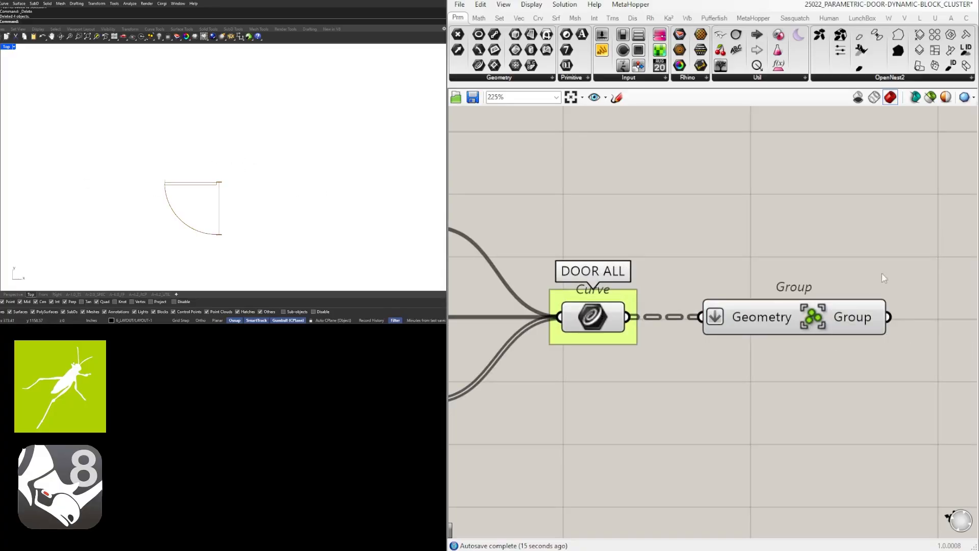
pyautogui.click(772, 318)
pyautogui.hotkey('ctrl', 'g')
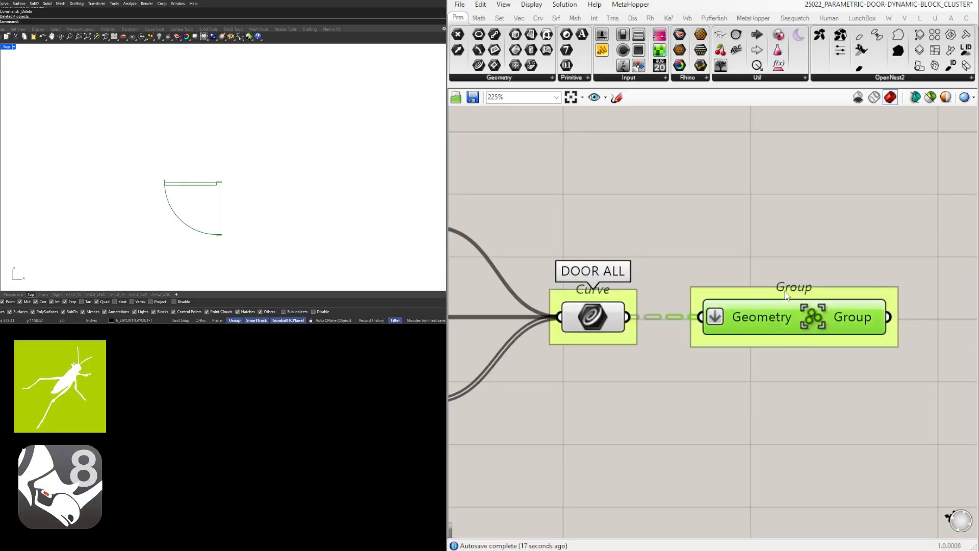
pyautogui.rightClick(782, 292)
pyautogui.write('GROUP')
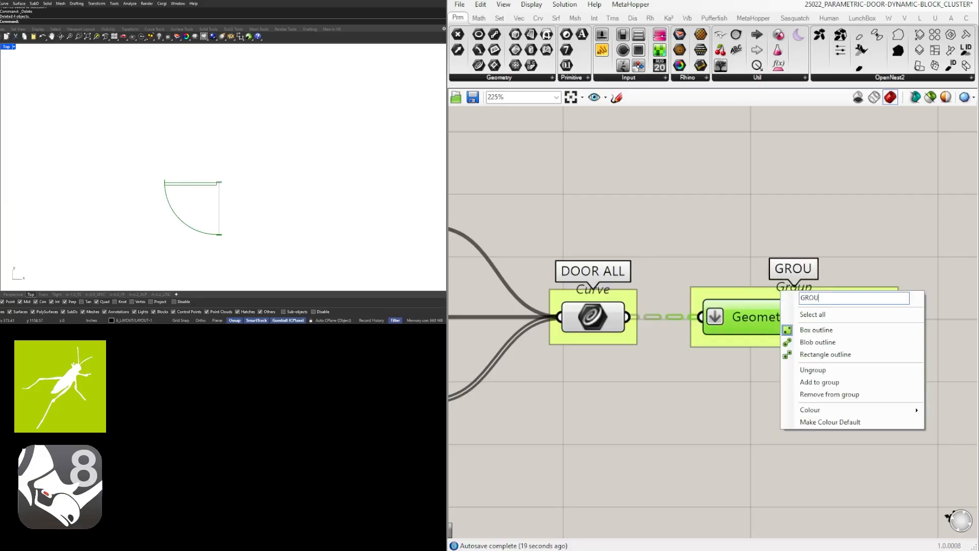
pyautogui.press('Return')
pyautogui.click(723, 190)
# Move the SWING EXTENSION slider up beneath FRAME SIZE and remove the canvas groups around all the input components.
pyautogui.scroll(-4, 730, 194)
pyautogui.scroll(-3, 657, 241)
pyautogui.moveTo(570, 275); pyautogui.dragTo(766, 282, button='right')
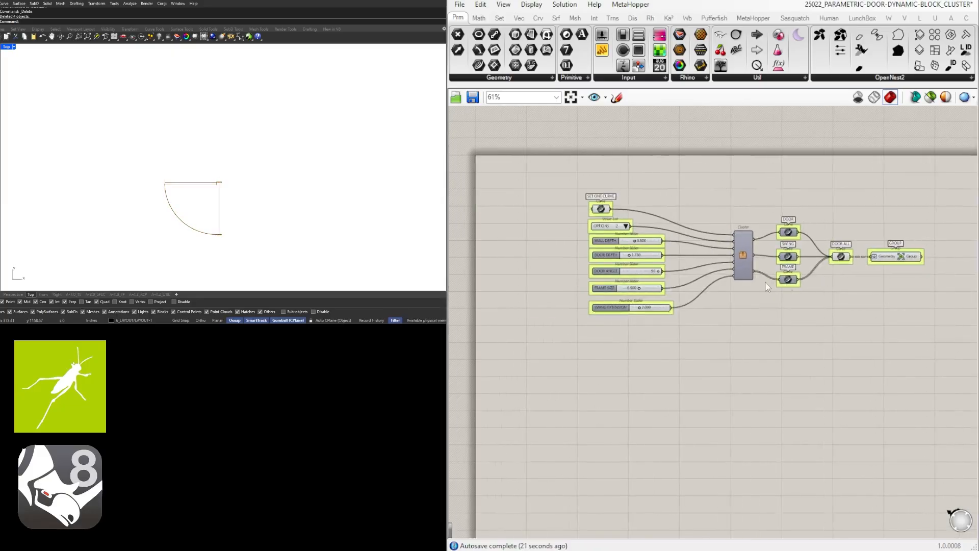
pyautogui.scroll(3, 692, 255)
pyautogui.moveTo(569, 340); pyautogui.dragTo(556, 359, button='right')
pyautogui.scroll(2, 544, 363)
pyautogui.moveTo(546, 366); pyautogui.dragTo(545, 352)
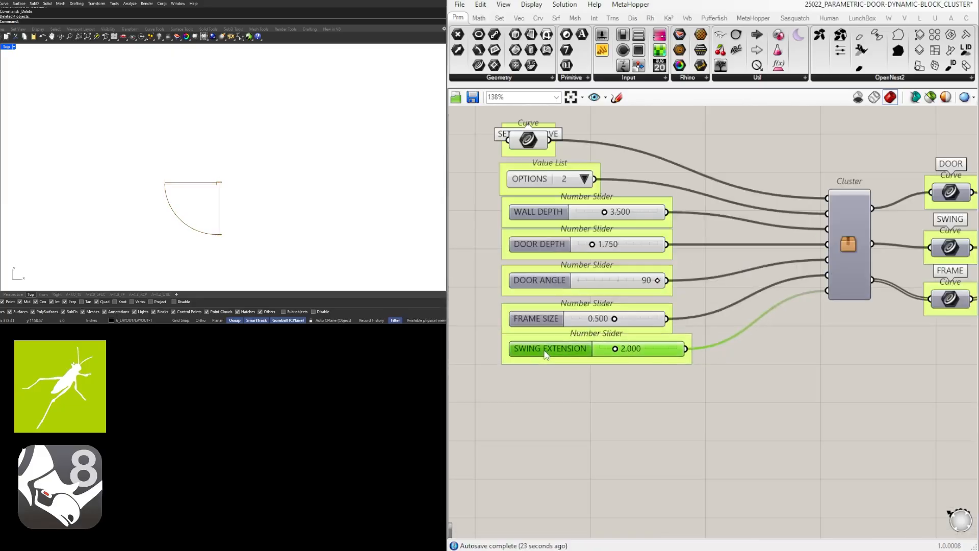
pyautogui.moveTo(592, 386); pyautogui.dragTo(522, 143)
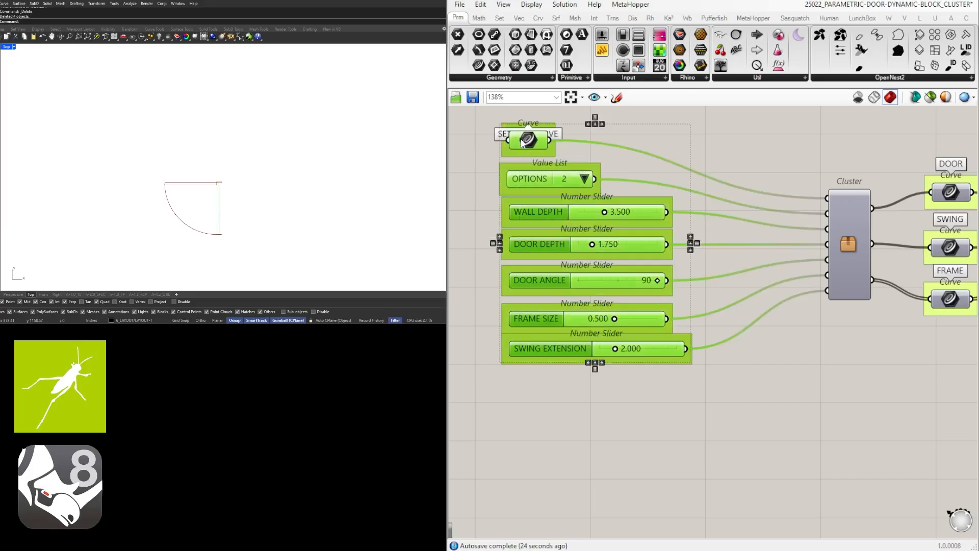
pyautogui.click(558, 147)
# Review the cluster's input connections and the DOOR, SWING, FRAME, DOOR ALL and GROUP outputs.
pyautogui.moveTo(621, 179); pyautogui.dragTo(637, 276, button='right')
pyautogui.scroll(-2, 635, 272)
pyautogui.moveTo(803, 305); pyautogui.dragTo(693, 295, button='right')
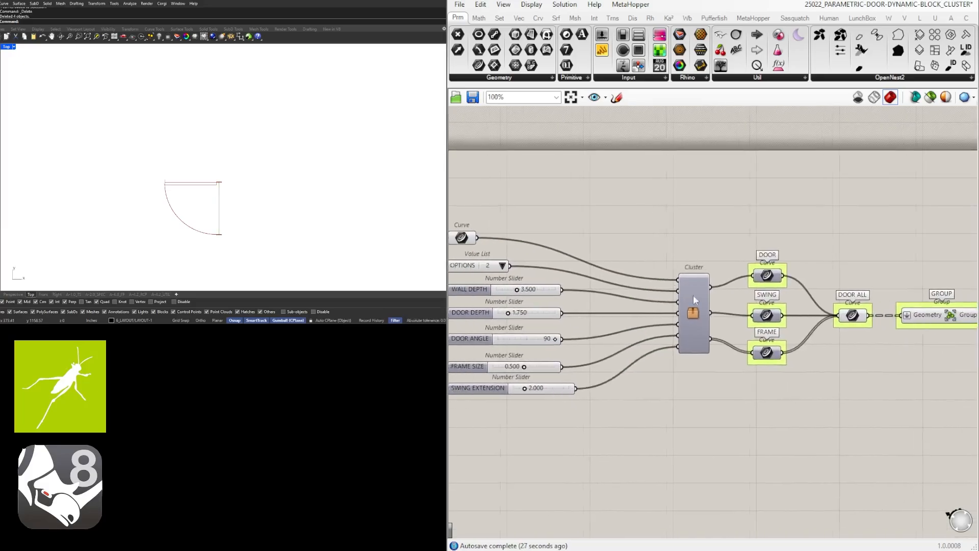
pyautogui.moveTo(846, 361); pyautogui.dragTo(718, 317, button='right')
pyautogui.scroll(-2, 718, 317)
pyautogui.moveTo(874, 341); pyautogui.dragTo(674, 207)
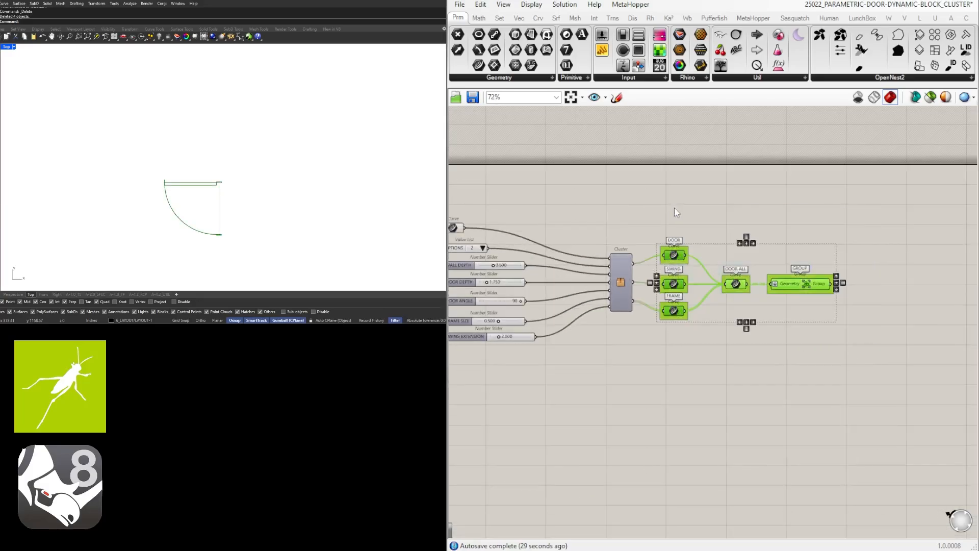
pyautogui.click(730, 226)
pyautogui.scroll(1, 668, 241)
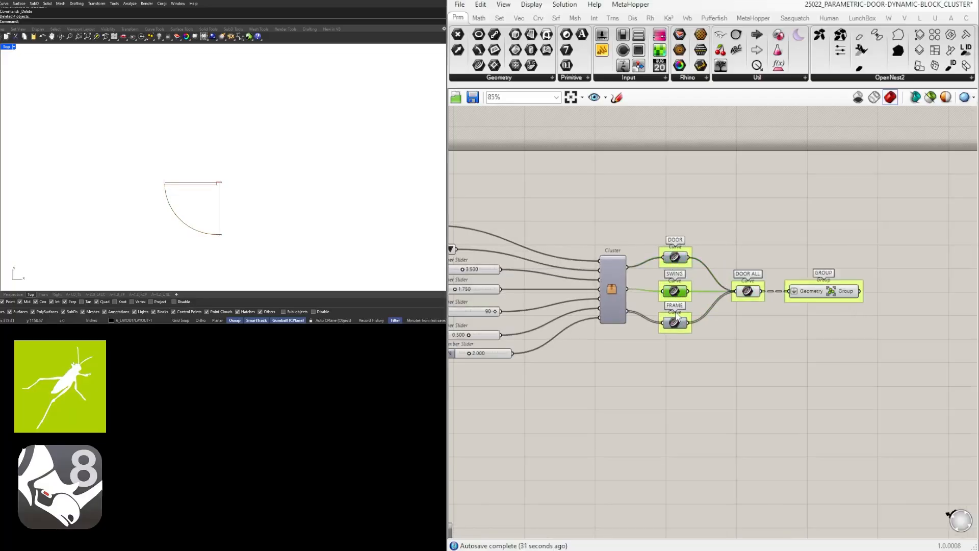
pyautogui.click(748, 291)
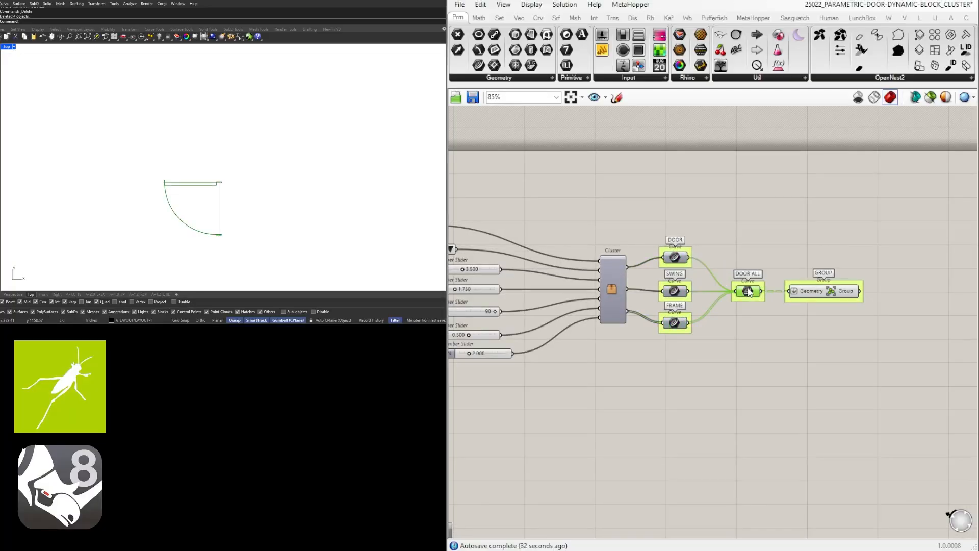
pyautogui.click(765, 259)
# Stack the DOOR DEPTH, DOOR ANGLE, FRAME SIZE and SWING EXTENSION sliders closely beneath WALL DEPTH.
pyautogui.moveTo(544, 294); pyautogui.dragTo(794, 284, button='right')
pyautogui.scroll(5, 684, 314)
pyautogui.moveTo(647, 381); pyautogui.dragTo(646, 364)
pyautogui.moveTo(672, 373); pyautogui.dragTo(640, 327)
pyautogui.moveTo(644, 331); pyautogui.dragTo(644, 306)
pyautogui.moveTo(691, 374); pyautogui.dragTo(639, 275)
pyautogui.moveTo(639, 275); pyautogui.dragTo(638, 254)
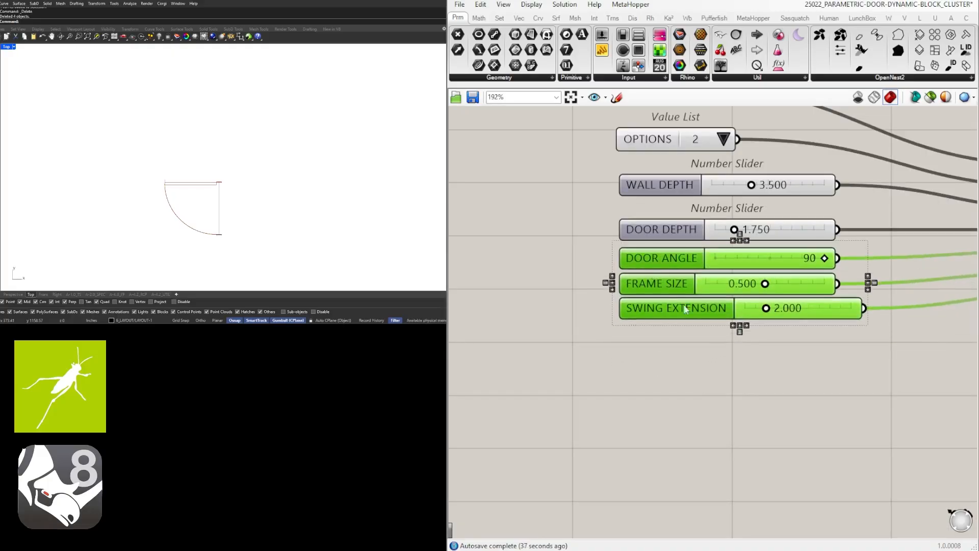
pyautogui.moveTo(714, 365); pyautogui.dragTo(663, 223)
pyautogui.moveTo(663, 231); pyautogui.dragTo(666, 213)
pyautogui.moveTo(814, 208); pyautogui.dragTo(625, 253, button='right')
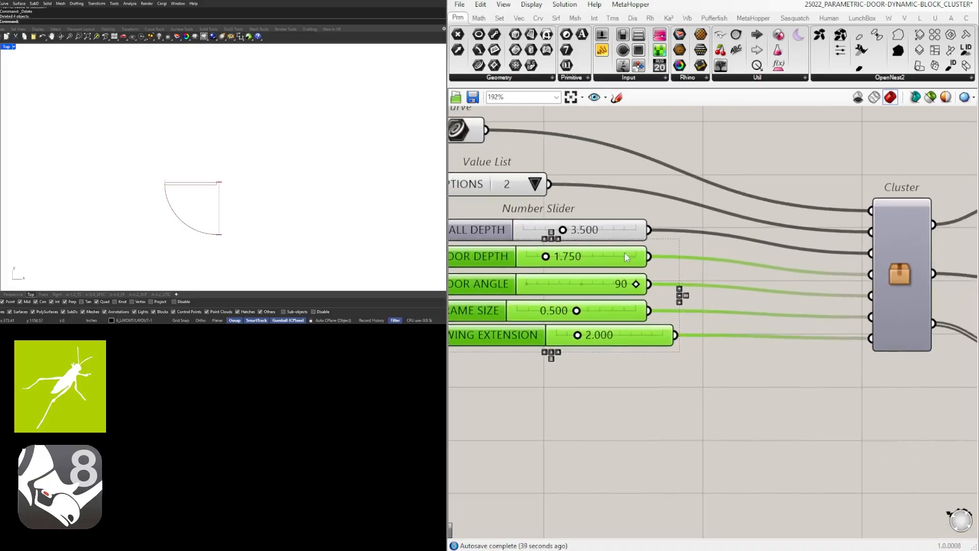
# Move the OPTIONS value list and the input Curve down close above the WALL DEPTH slider.
pyautogui.scroll(-3, 624, 252)
pyautogui.click(604, 222)
pyautogui.scroll(3, 538, 207)
pyautogui.moveTo(507, 213); pyautogui.dragTo(506, 226)
pyautogui.click(523, 191)
pyautogui.moveTo(519, 154); pyautogui.dragTo(521, 185)
pyautogui.click(644, 219)
# Distribute all the input components evenly in the vertical direction and move them closer to the cluster.
pyautogui.scroll(-4, 646, 230)
pyautogui.moveTo(726, 328); pyautogui.dragTo(619, 261)
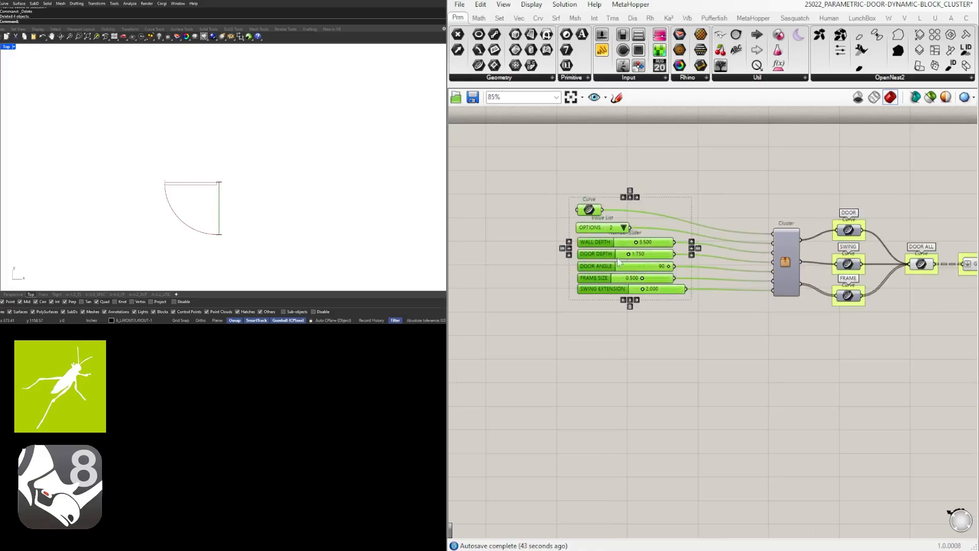
pyautogui.scroll(2, 631, 314)
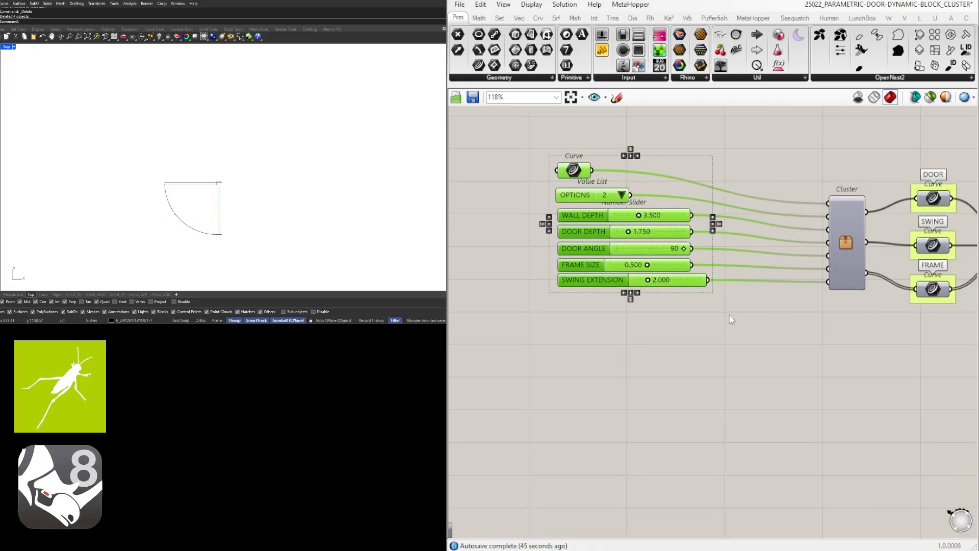
pyautogui.click(631, 300)
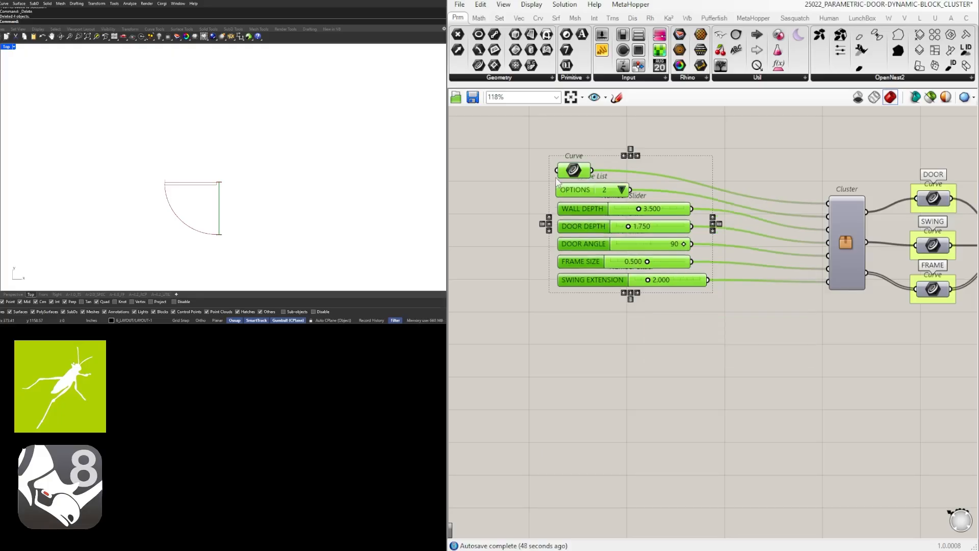
pyautogui.click(623, 294)
pyautogui.moveTo(575, 170); pyautogui.dragTo(652, 169)
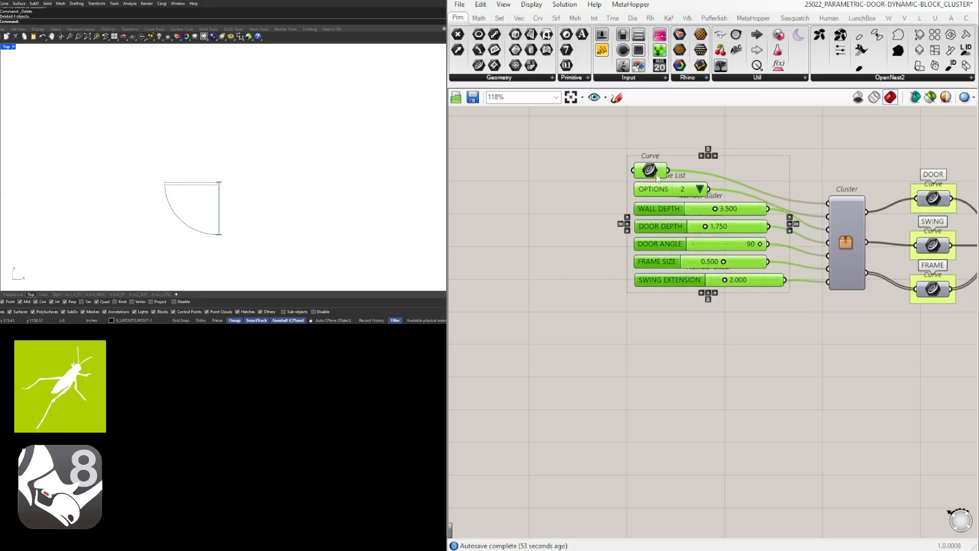
# Select all the input components and move them together farther away from the cluster.
pyautogui.click(753, 309)
pyautogui.scroll(3, 753, 310)
pyautogui.moveTo(736, 360); pyautogui.dragTo(506, 141)
pyautogui.moveTo(545, 169); pyautogui.dragTo(602, 170, button='right')
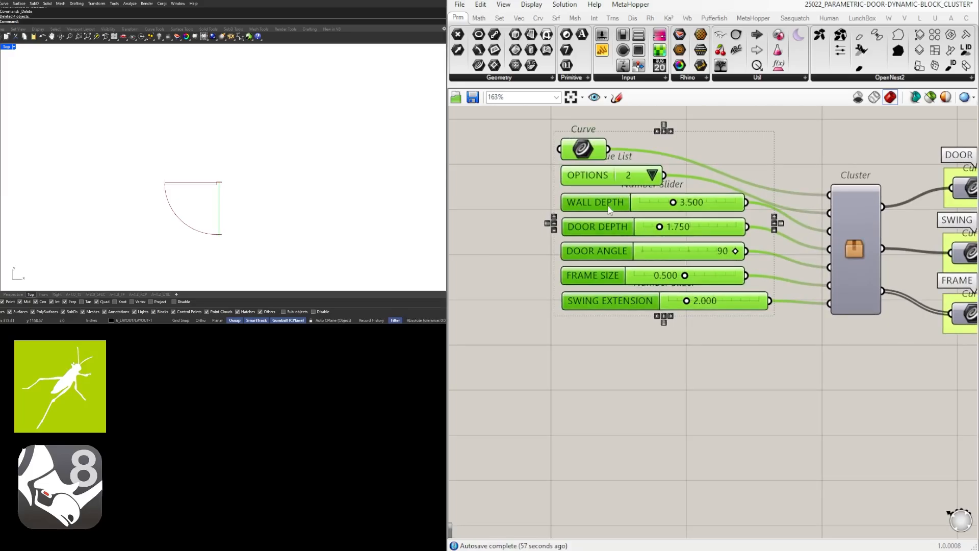
pyautogui.moveTo(608, 209); pyautogui.dragTo(526, 209)
pyautogui.scroll(-2, 702, 302)
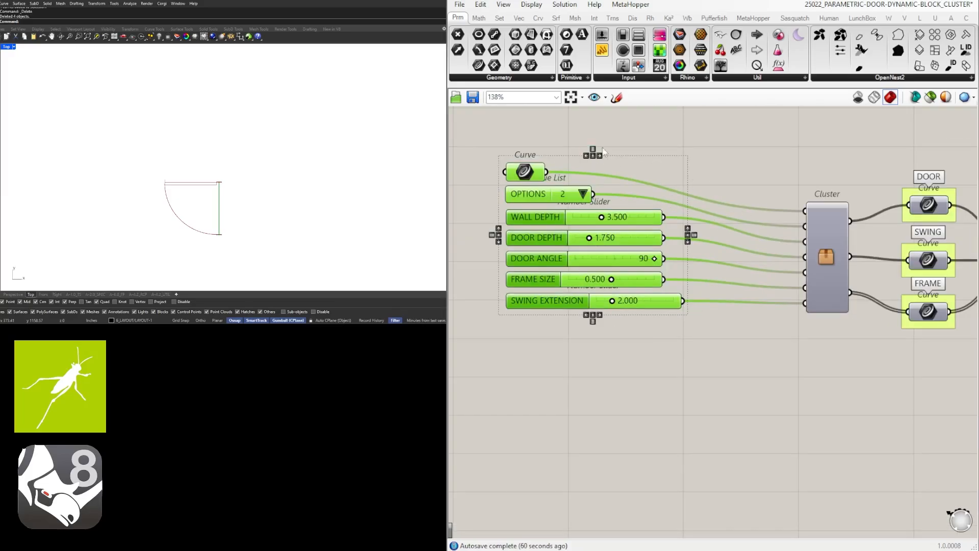
# Widen the FRAME SIZE, DOOR ANGLE, DOOR DEPTH and WALL DEPTH sliders to end level with the SWING EXTENSION slider.
pyautogui.scroll(7, 695, 301)
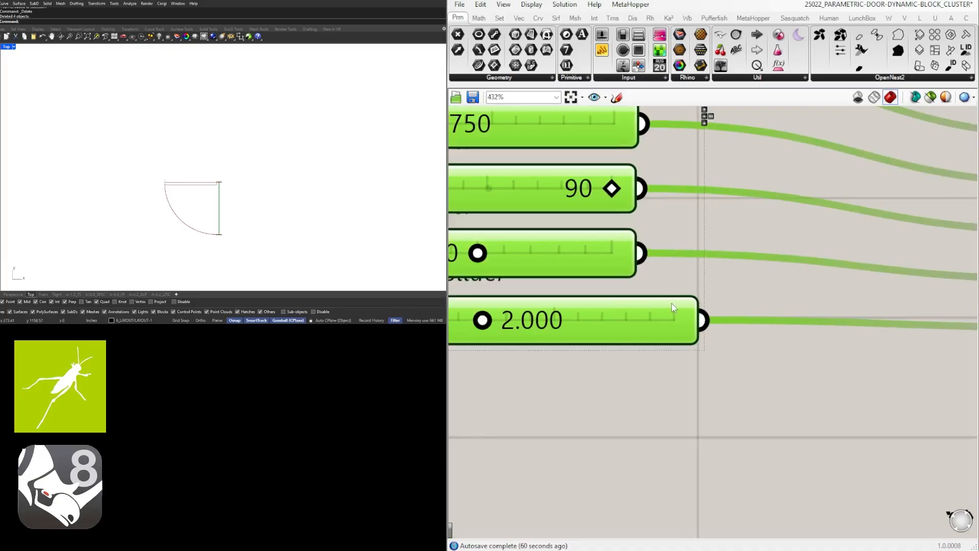
pyautogui.scroll(-10, 672, 303)
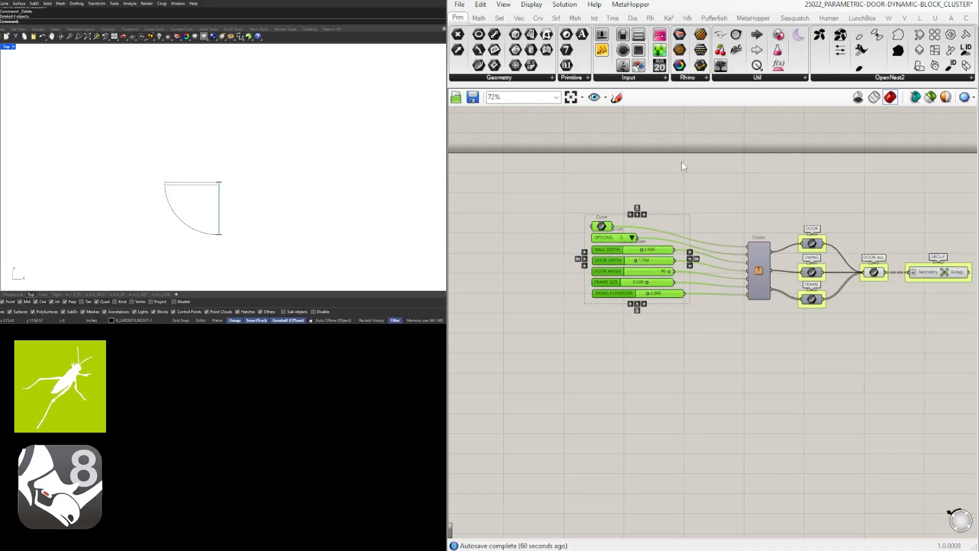
pyautogui.scroll(9, 675, 306)
pyautogui.moveTo(690, 264); pyautogui.dragTo(740, 263)
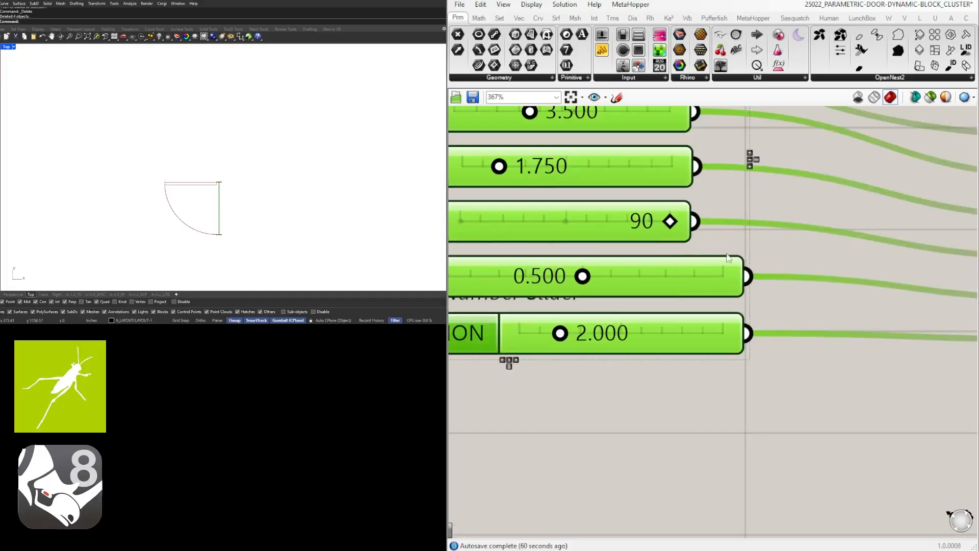
pyautogui.moveTo(684, 204); pyautogui.dragTo(739, 206)
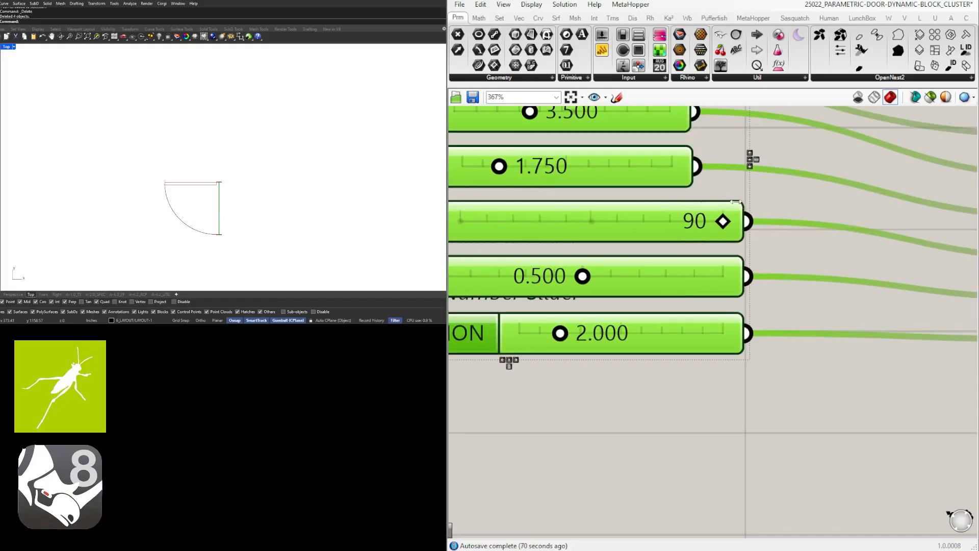
pyautogui.moveTo(696, 137); pyautogui.dragTo(688, 301, button='right')
pyautogui.moveTo(682, 316); pyautogui.dragTo(733, 316)
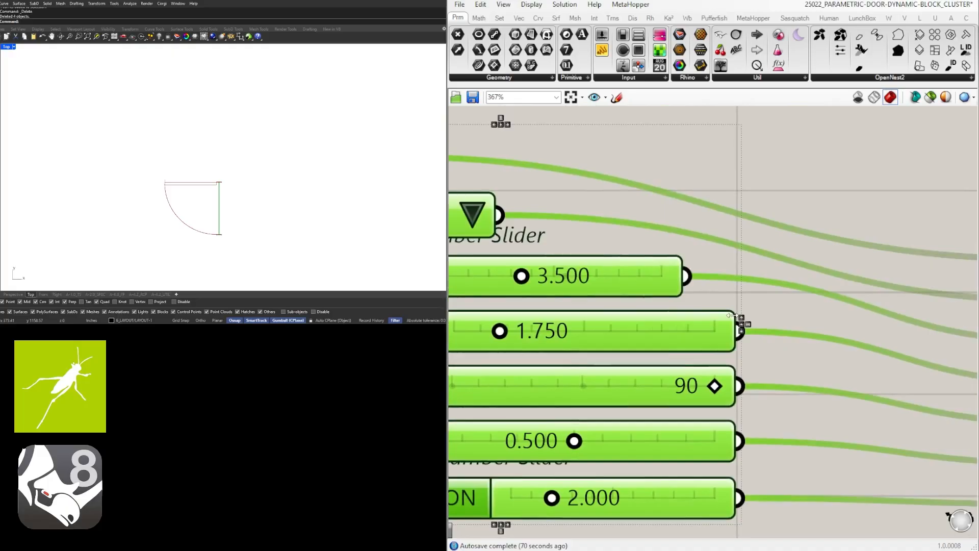
pyautogui.moveTo(687, 269); pyautogui.dragTo(732, 265)
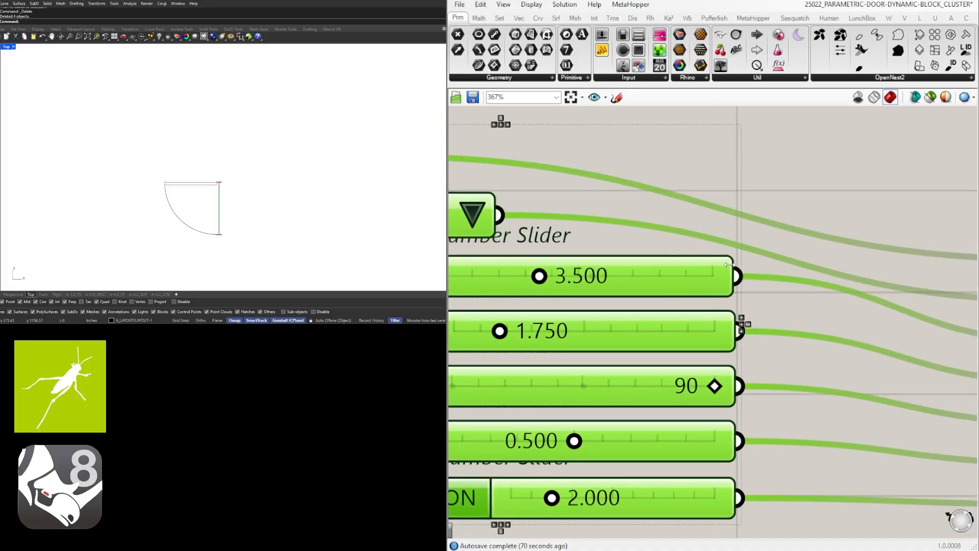
pyautogui.scroll(-4, 689, 210)
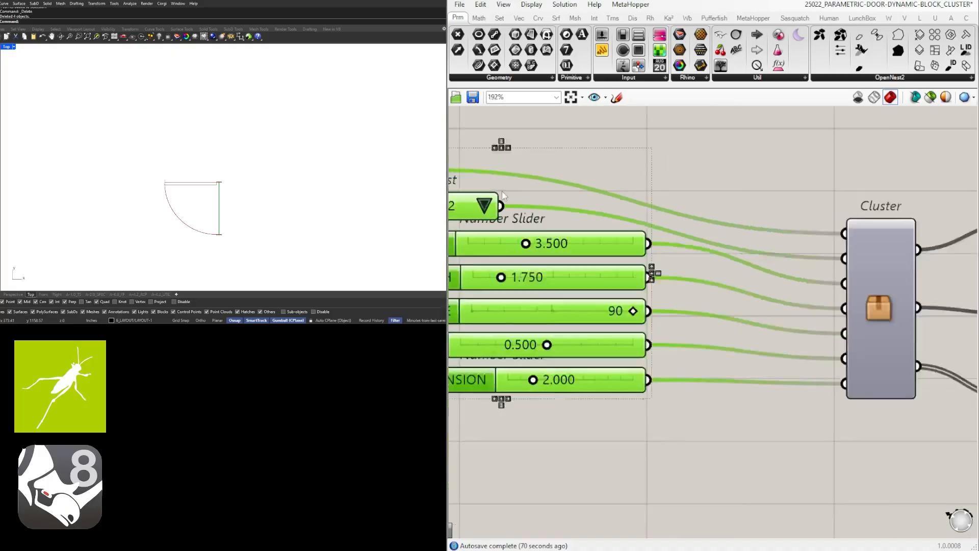
# Align the input Curve and OPTIONS value list with the sliders along their right edges.
pyautogui.moveTo(571, 151); pyautogui.dragTo(531, 217)
pyautogui.moveTo(531, 213); pyautogui.dragTo(577, 213)
pyautogui.moveTo(676, 132); pyautogui.dragTo(549, 340)
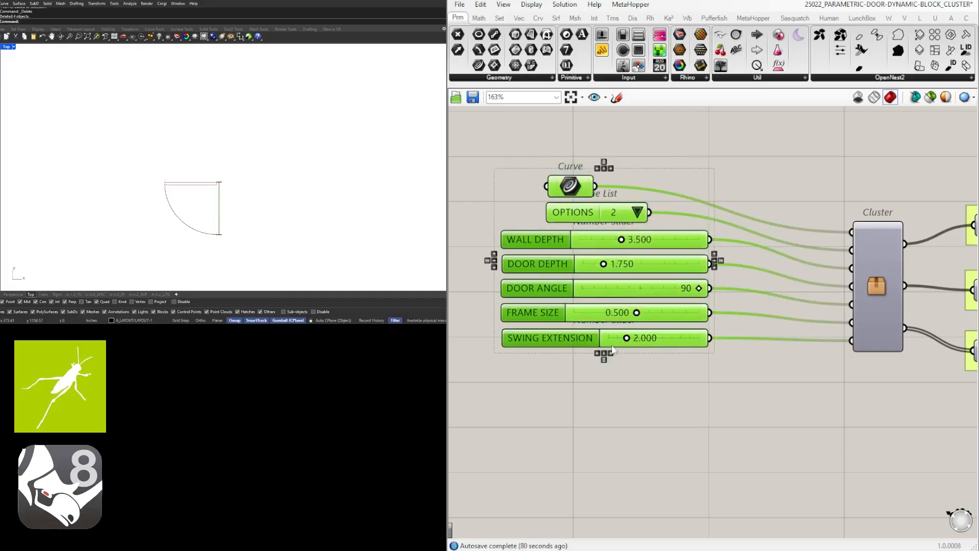
pyautogui.click(611, 354)
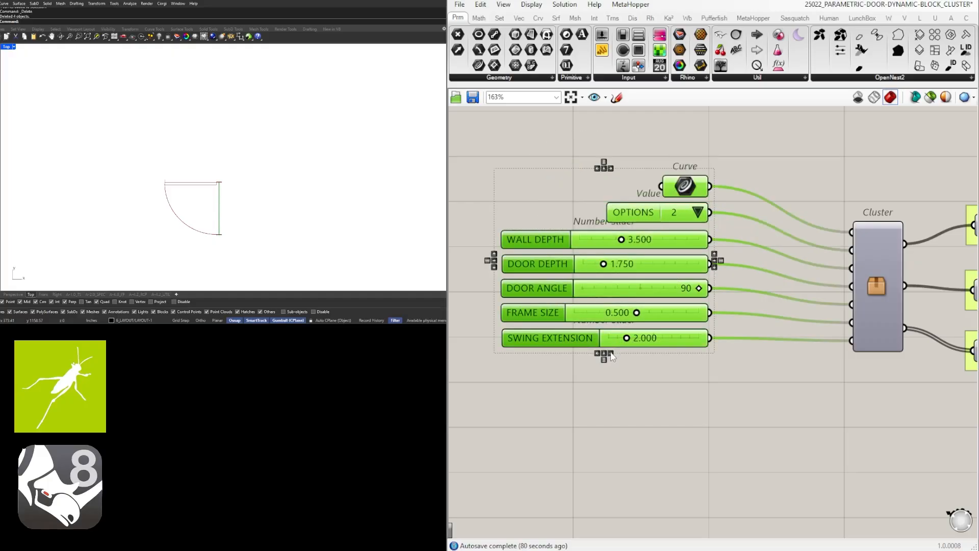
pyautogui.click(710, 128)
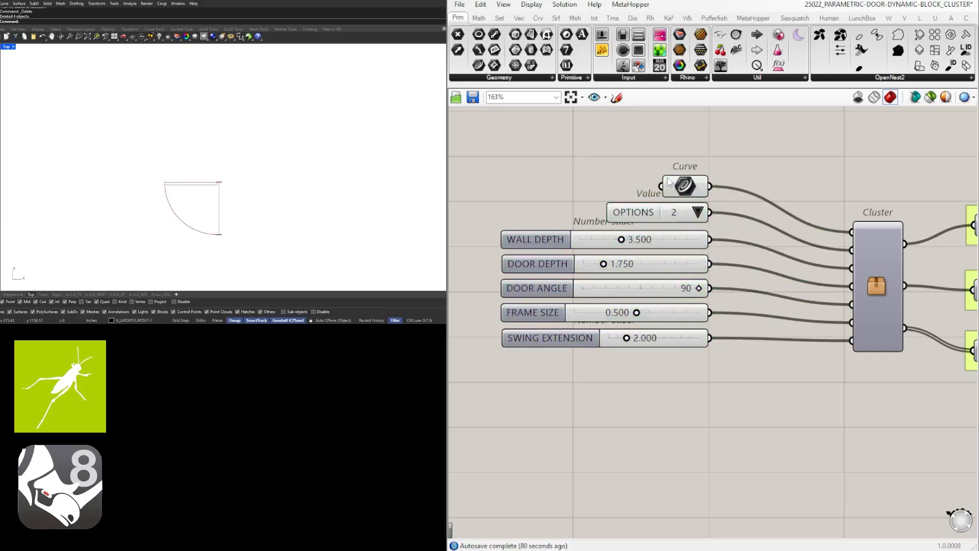
# Raise the input Curve above the OPTIONS list, group it and label the group SET ONE CURVE.
pyautogui.moveTo(670, 182); pyautogui.dragTo(678, 162)
pyautogui.moveTo(678, 162); pyautogui.dragTo(704, 192, button='right')
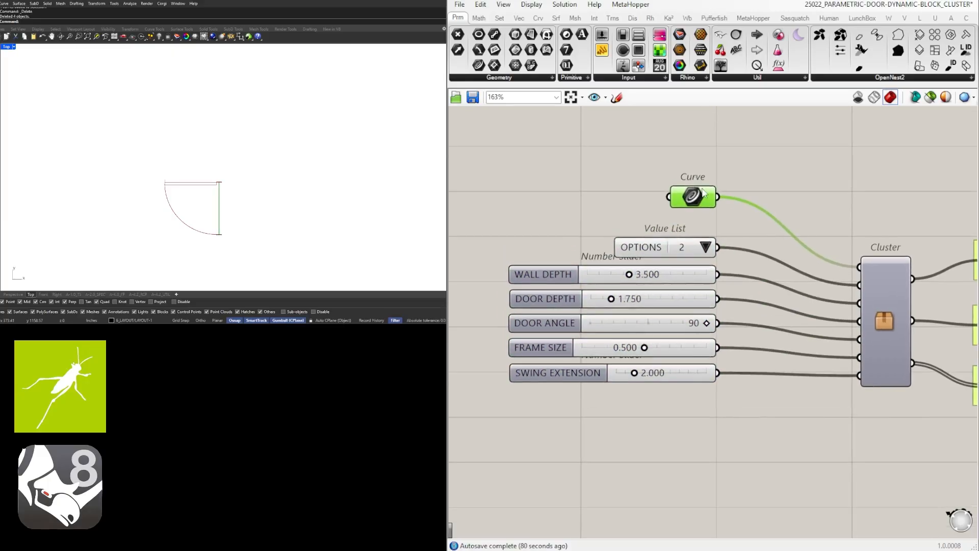
pyautogui.hotkey('ctrl', 'g')
pyautogui.rightClick(695, 181)
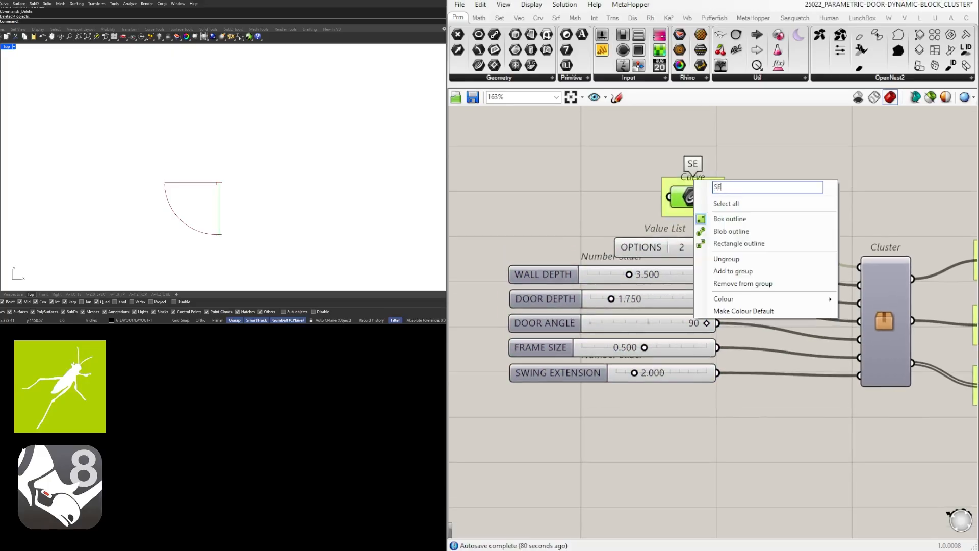
pyautogui.write('SET ONE CU')
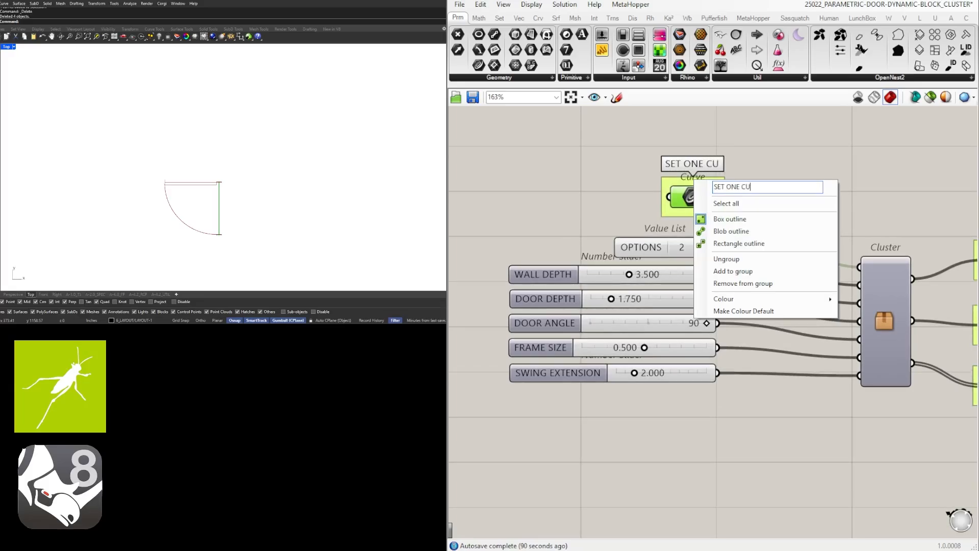
pyautogui.press('BackSpace')
pyautogui.press('BackSpace')
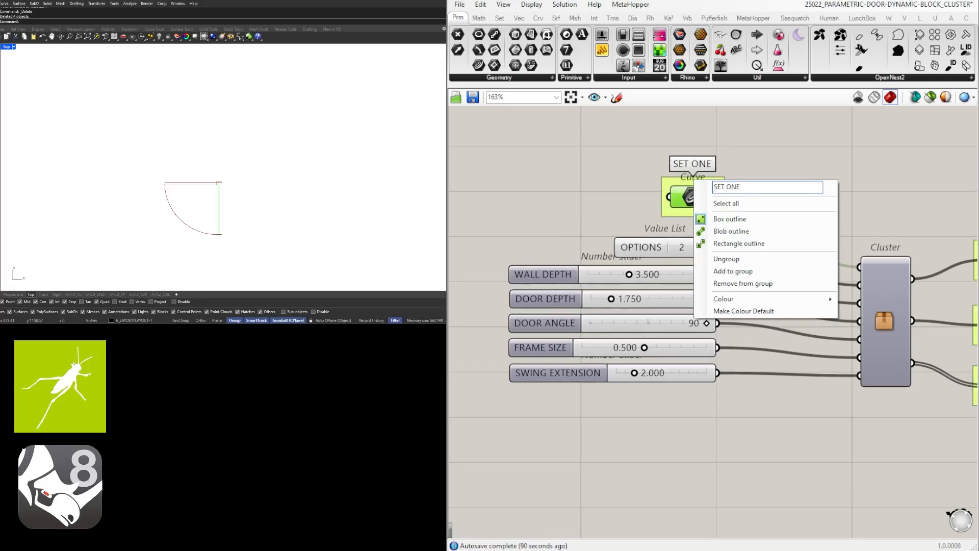
pyautogui.write('CURVE')
pyautogui.press('Return')
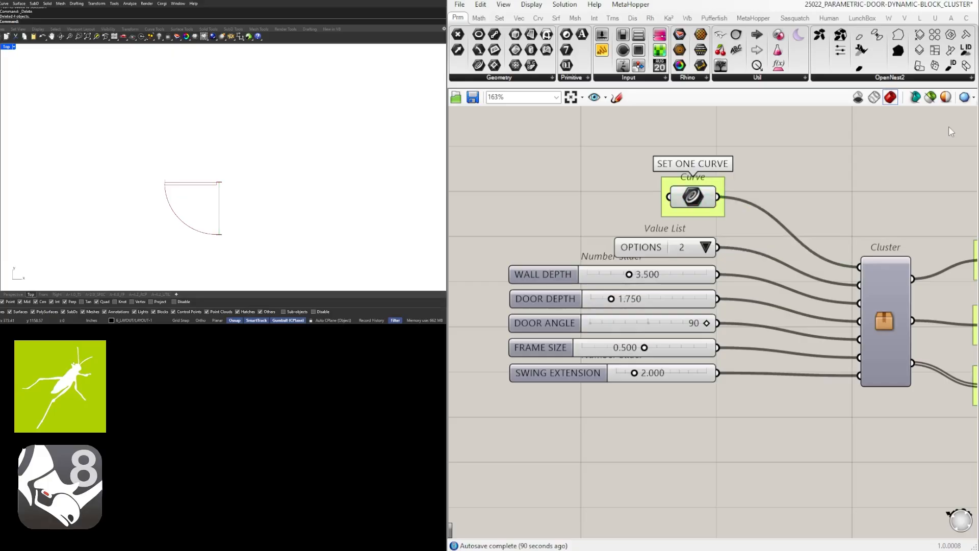
# Move the cluster and all its output components closer to the inputs.
pyautogui.scroll(-5, 700, 295)
pyautogui.moveTo(892, 333); pyautogui.dragTo(666, 174)
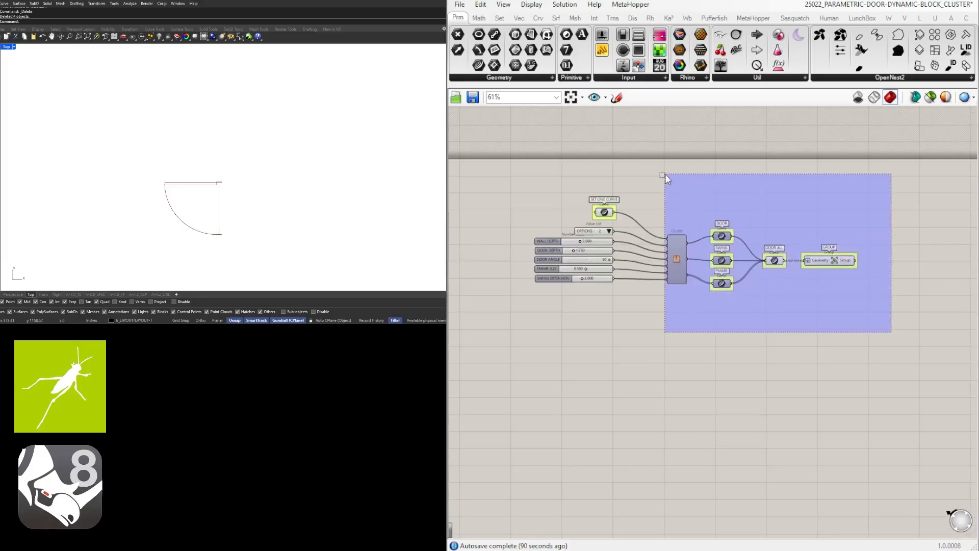
pyautogui.scroll(3, 686, 271)
pyautogui.click(671, 204)
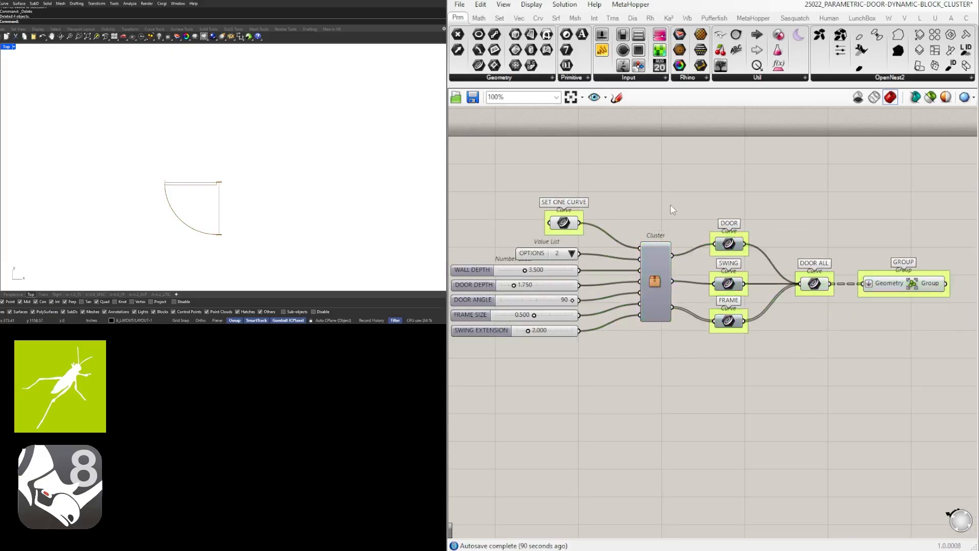
# Move the entire door definition closer to the canvas's upper-left corner.
pyautogui.scroll(-3, 763, 265)
pyautogui.scroll(2, 712, 279)
pyautogui.scroll(-6, 712, 279)
pyautogui.moveTo(874, 339); pyautogui.dragTo(543, 225)
pyautogui.scroll(2, 702, 277)
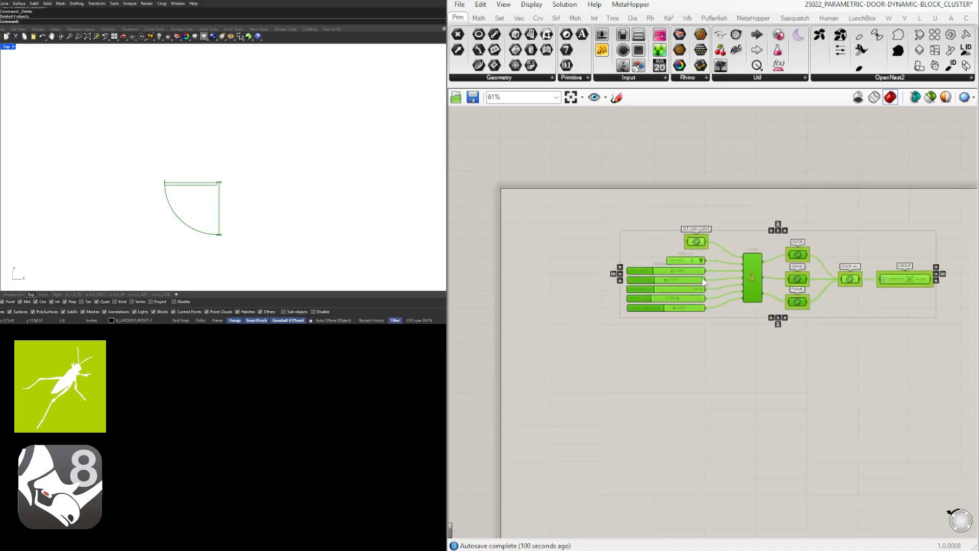
pyautogui.moveTo(750, 275); pyautogui.dragTo(644, 256)
pyautogui.scroll(5, 703, 261)
pyautogui.scroll(-5, 702, 262)
pyautogui.scroll(7, 526, 250)
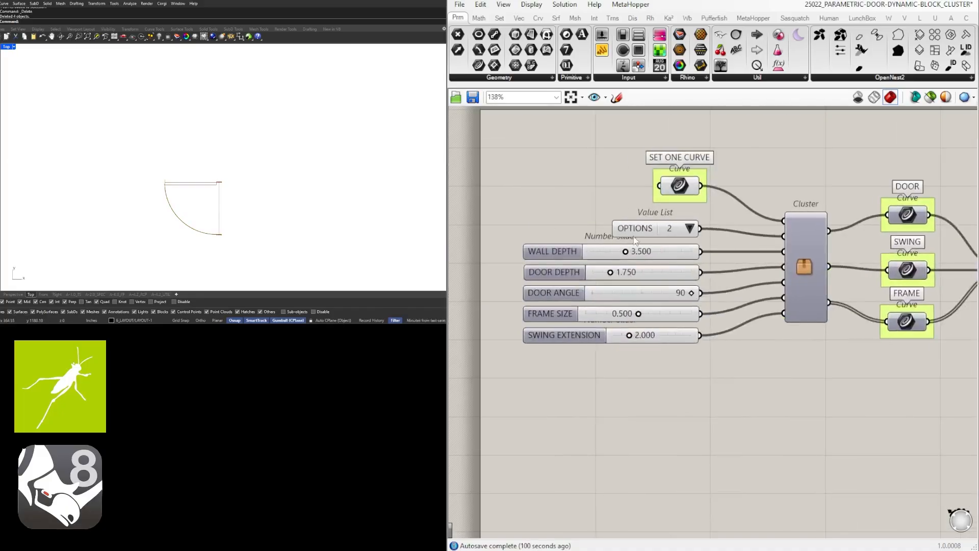
# Switch the OPTIONS value list to door option 3 and finally to option 4.
pyautogui.click(724, 240)
pyautogui.click(738, 272)
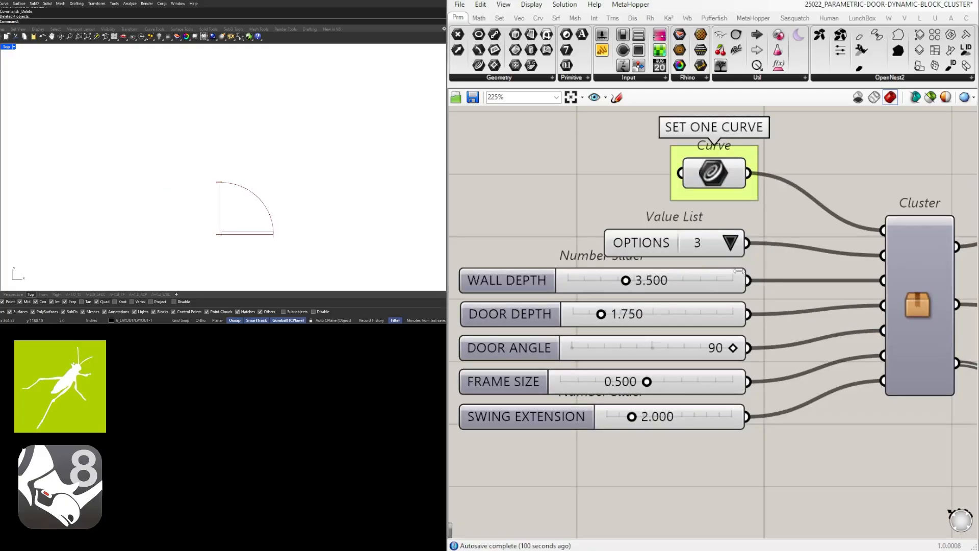
pyautogui.click(730, 241)
pyautogui.click(740, 284)
# Rotate and reposition the door's input curve in the Top viewport to test how the clustered door follows it.
pyautogui.moveTo(249, 198); pyautogui.dragTo(196, 181)
pyautogui.moveTo(196, 161); pyautogui.dragTo(213, 209)
pyautogui.click(239, 224)
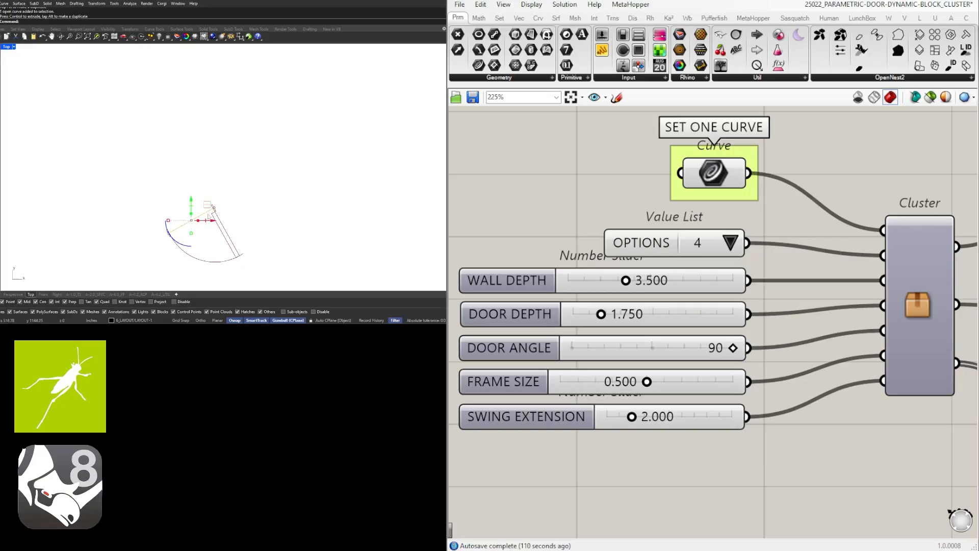
pyautogui.click(189, 222)
pyautogui.press('Escape')
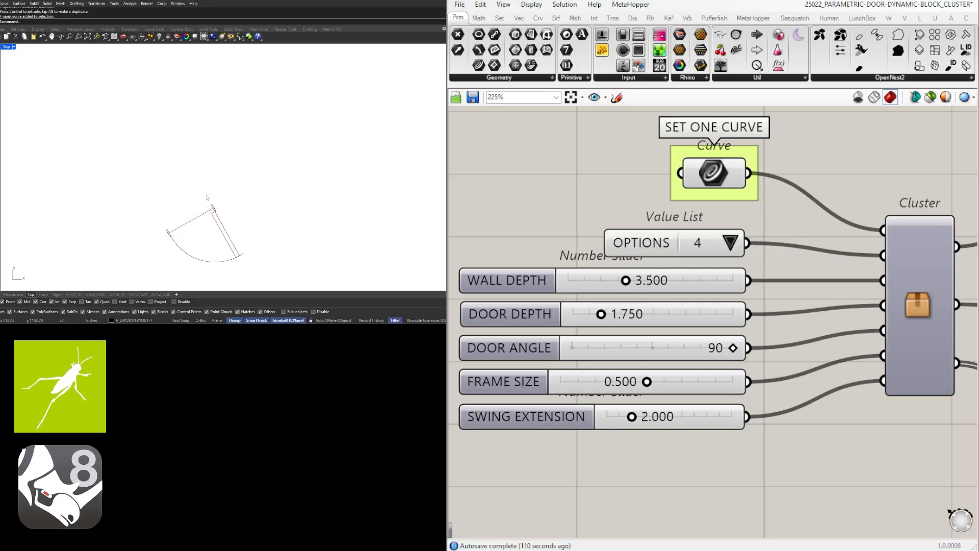
pyautogui.moveTo(241, 182); pyautogui.dragTo(239, 225)
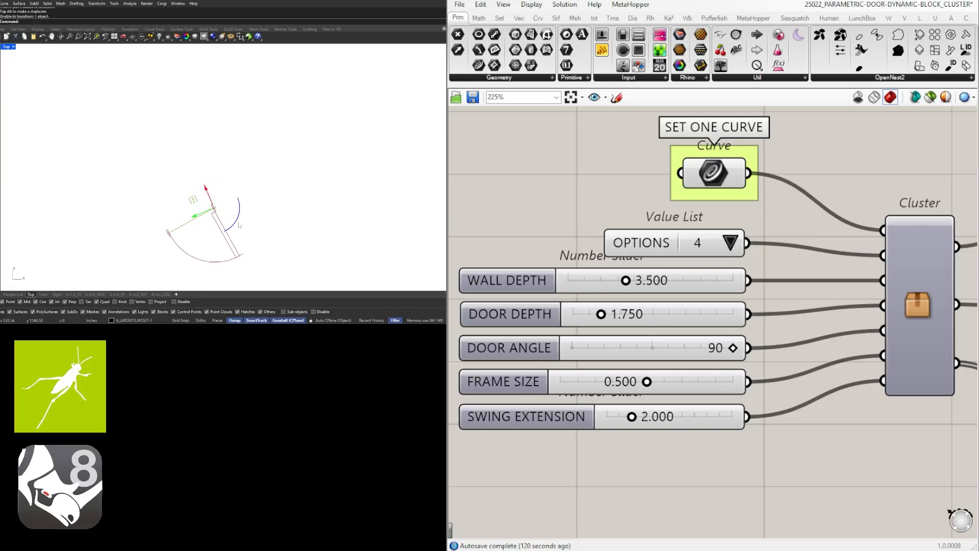
pyautogui.click(192, 219)
pyautogui.moveTo(176, 242); pyautogui.dragTo(284, 217)
pyautogui.scroll(4, 203, 212)
pyautogui.click(201, 229)
pyautogui.moveTo(204, 208); pyautogui.dragTo(234, 237)
pyautogui.scroll(-2, 271, 230)
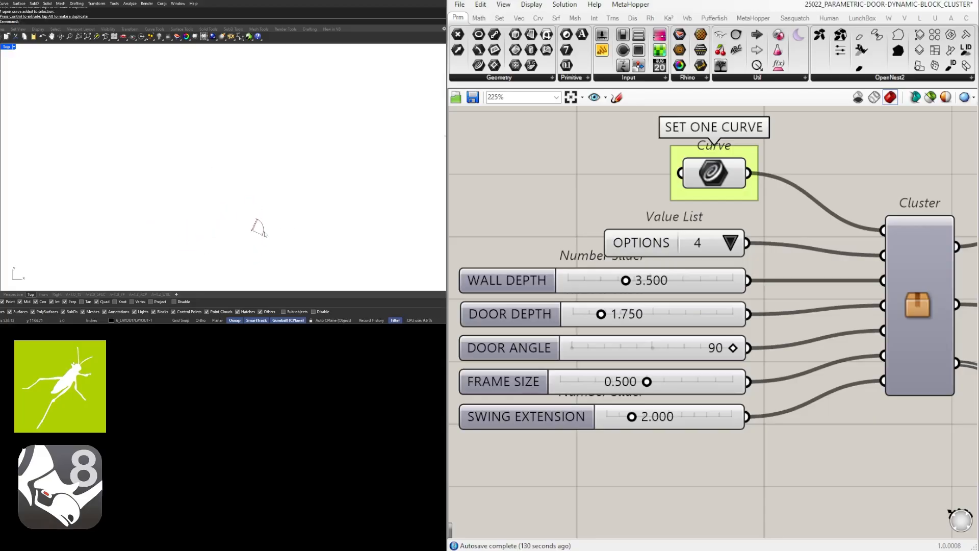
# Examine the doors in the floor plan and the clustered definition from its inputs through to the GROUP output.
pyautogui.scroll(-8, 265, 234)
pyautogui.moveTo(326, 227); pyautogui.dragTo(267, 229, button='right')
pyautogui.scroll(15, 267, 224)
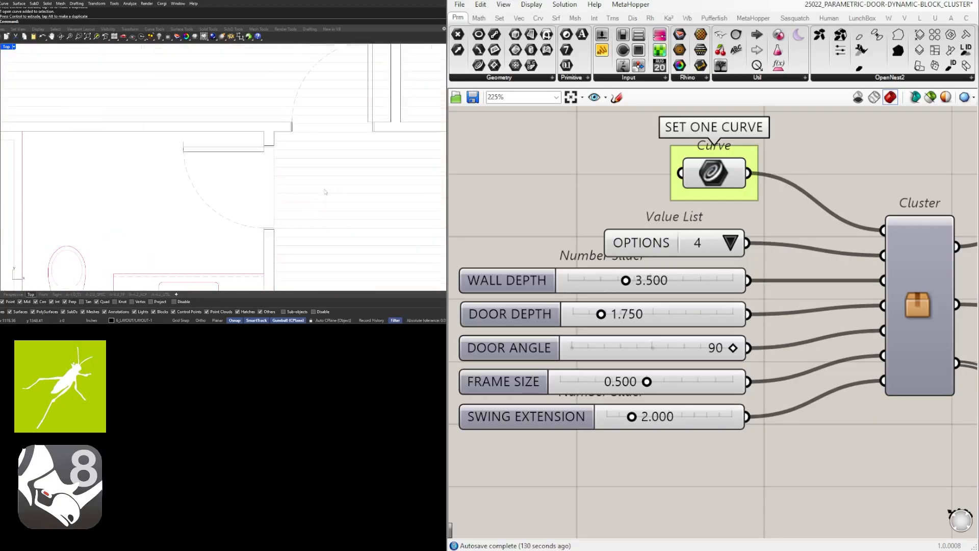
pyautogui.scroll(-5, 321, 189)
pyautogui.scroll(4, 317, 185)
pyautogui.click(316, 182)
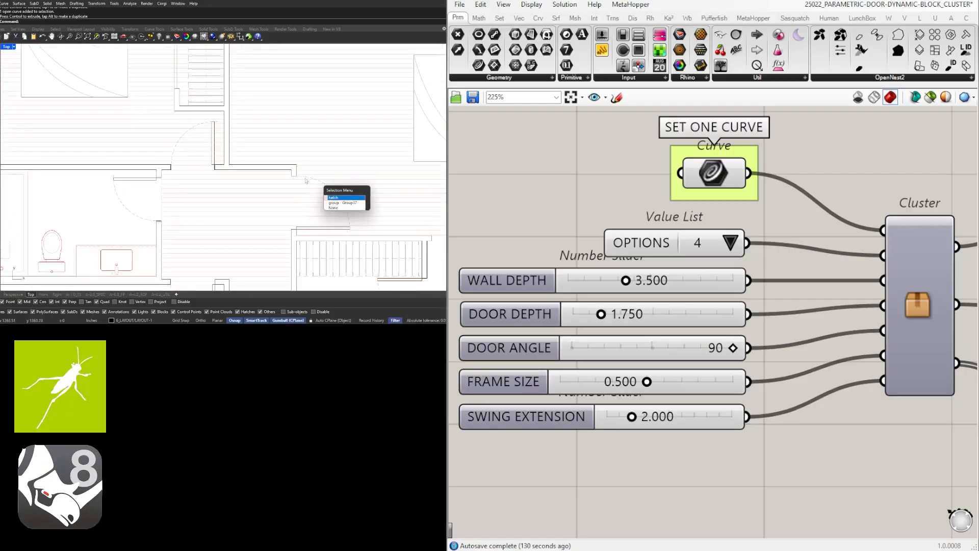
pyautogui.click(756, 477)
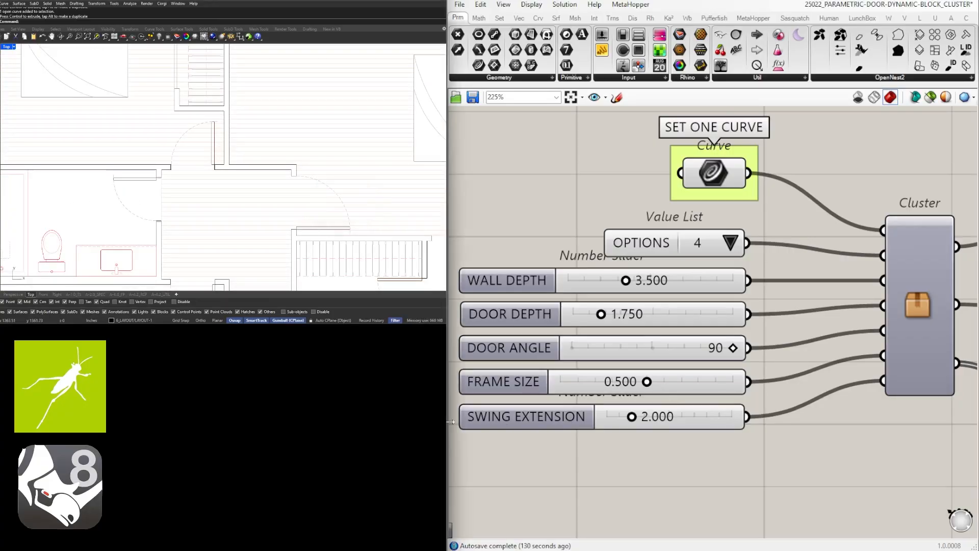
pyautogui.scroll(-2, 908, 393)
pyautogui.rightClick(640, 364)
pyautogui.click(890, 442)
pyautogui.scroll(-2, 890, 442)
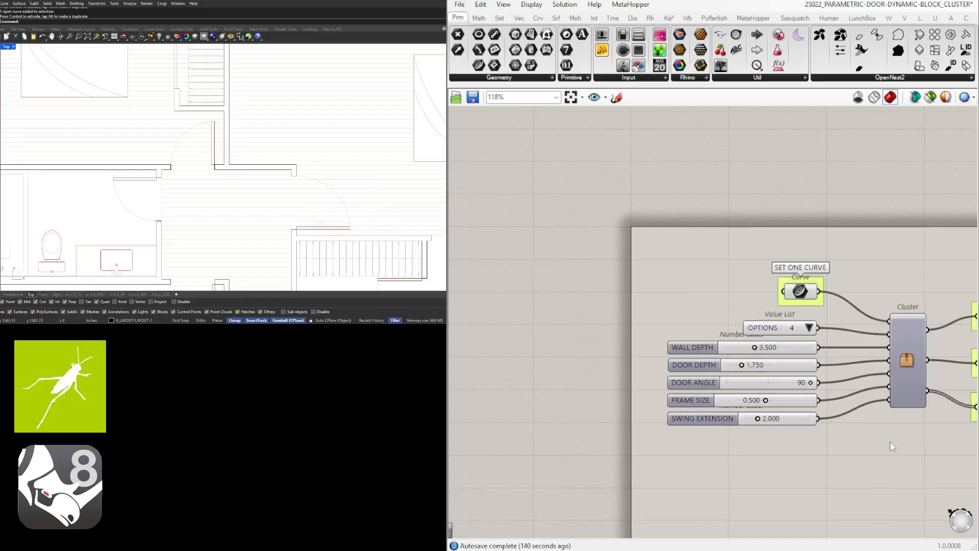
pyautogui.moveTo(919, 437); pyautogui.dragTo(701, 405, button='right')
pyautogui.scroll(-1, 720, 385)
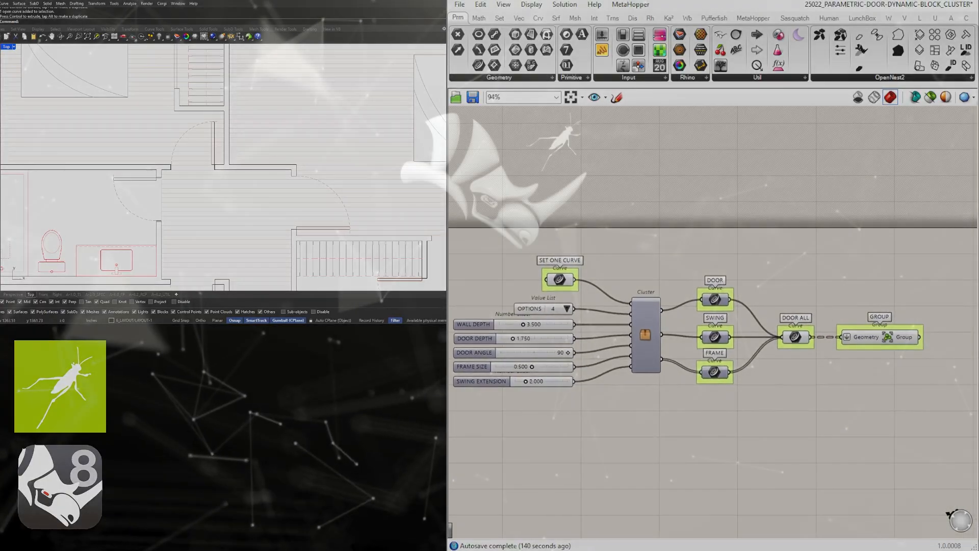